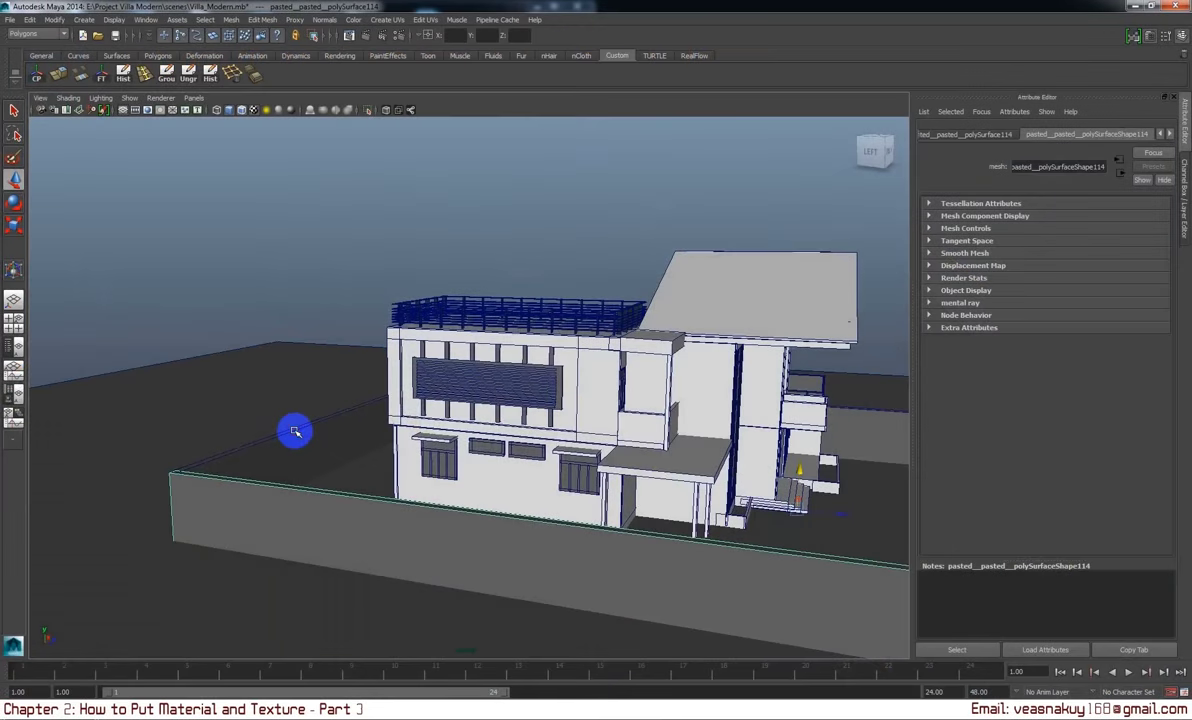
- Orbit to the side fence and select a fence pillar beside the gate
alt+drag(295, 431, 301, 470)
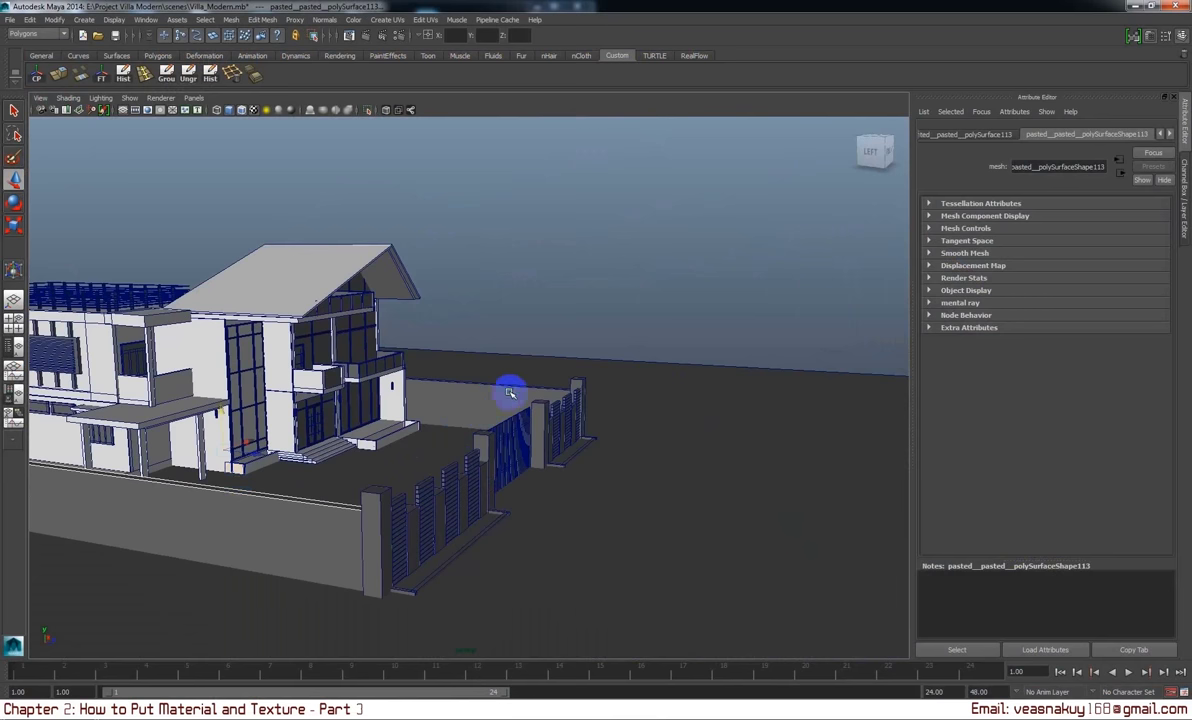
click(591, 381)
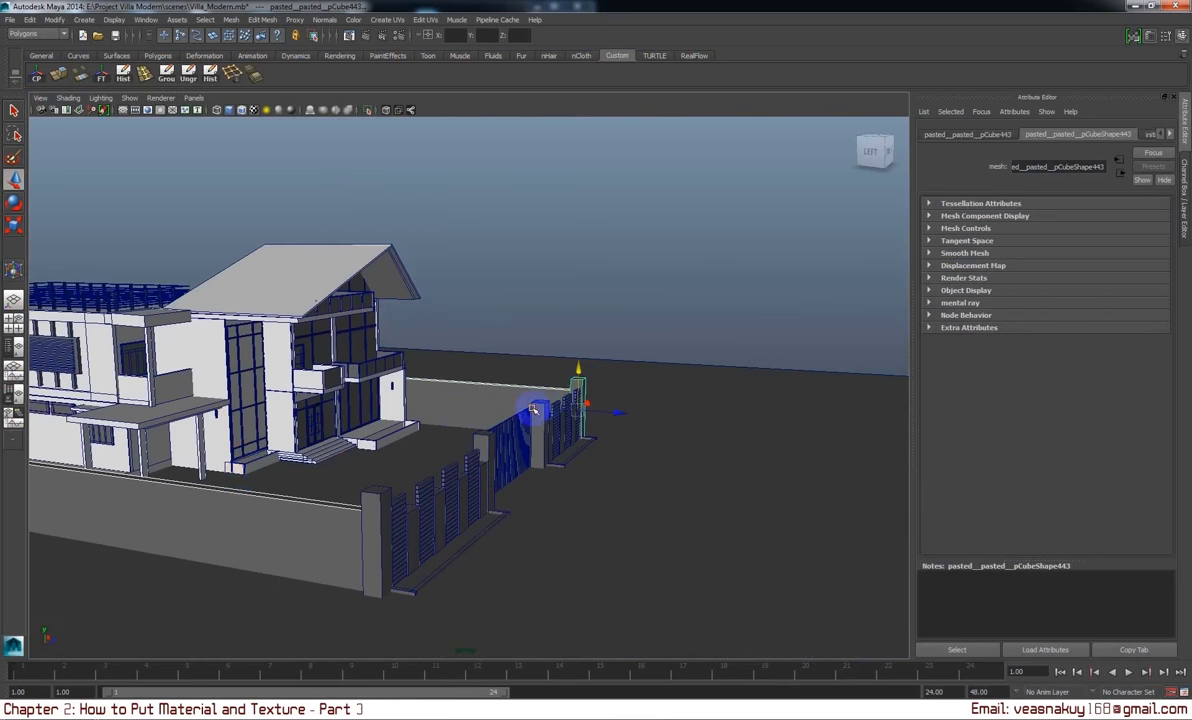
click(482, 432)
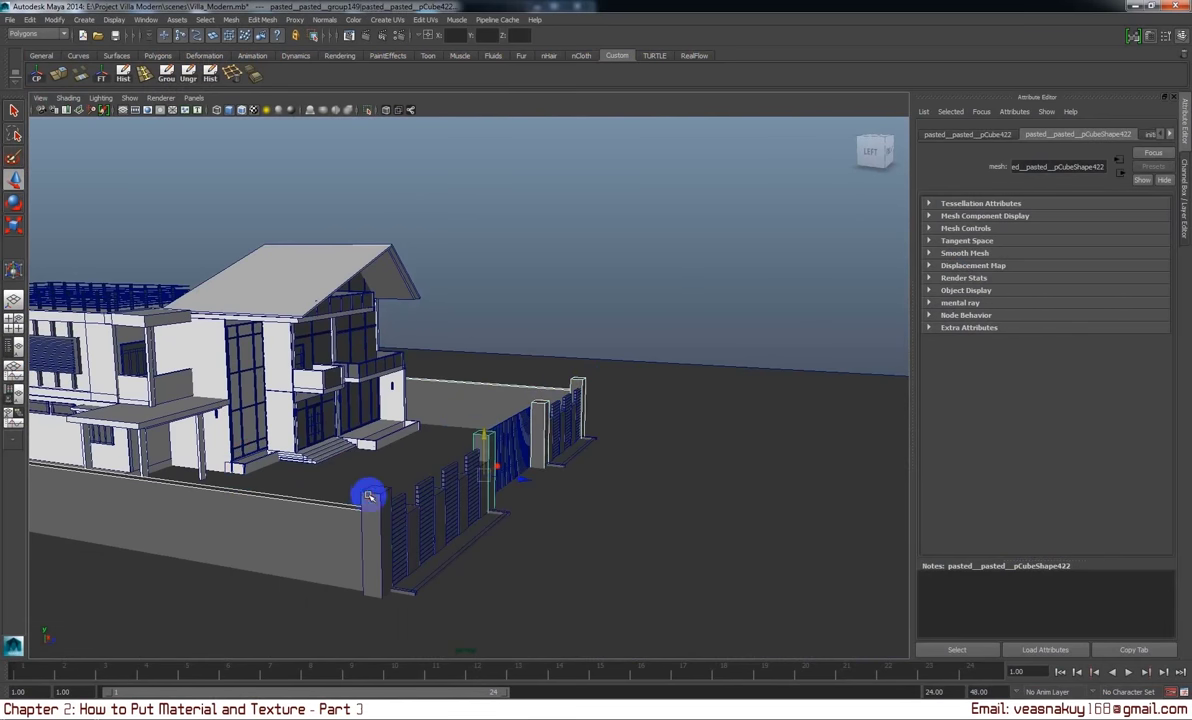
- Frame the villa from the front and open the Hypershade material editor
mouse_move(369, 496)
alt+mouse_down()
mouse_move(426, 492)
mouse_move(322, 492)
alt+mouse_up()
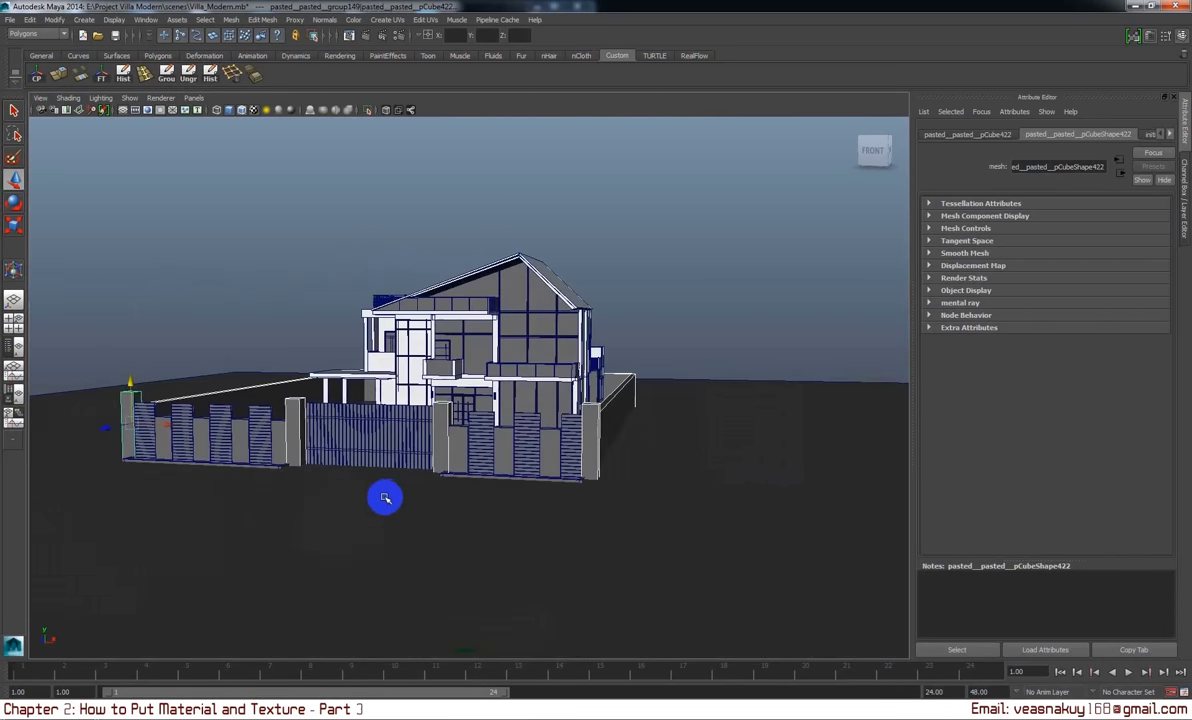
alt+middle_drag(338, 524, 412, 560)
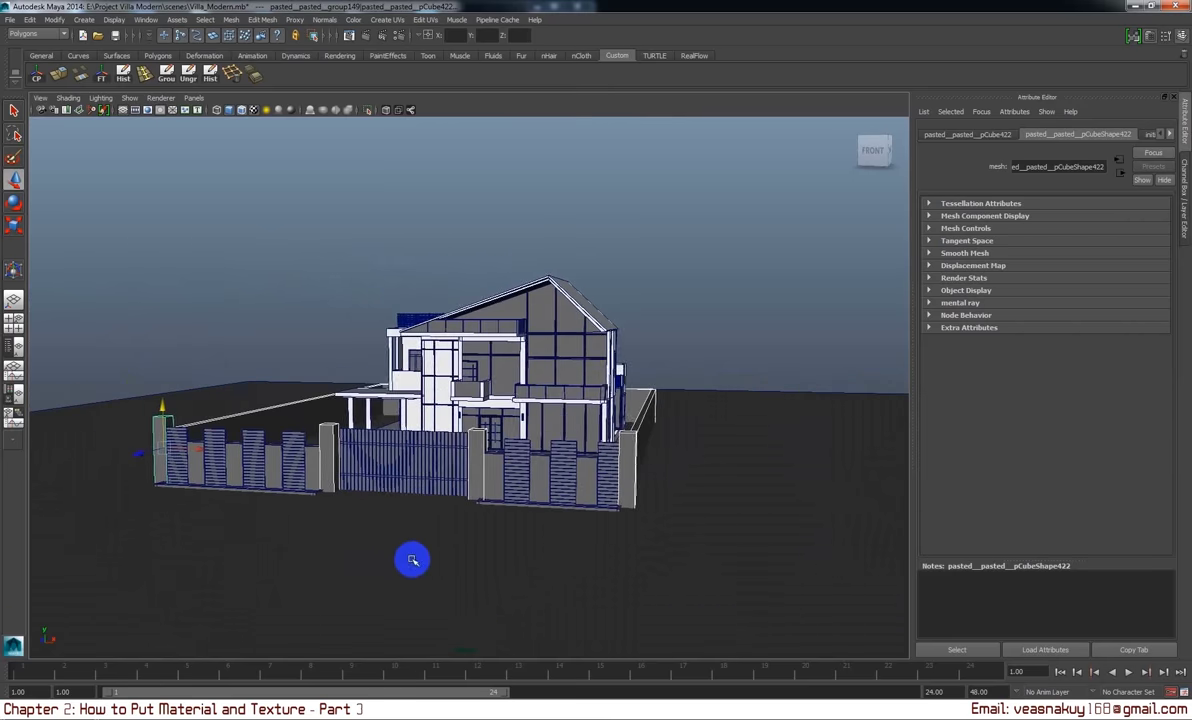
alt+drag(412, 560, 444, 560)
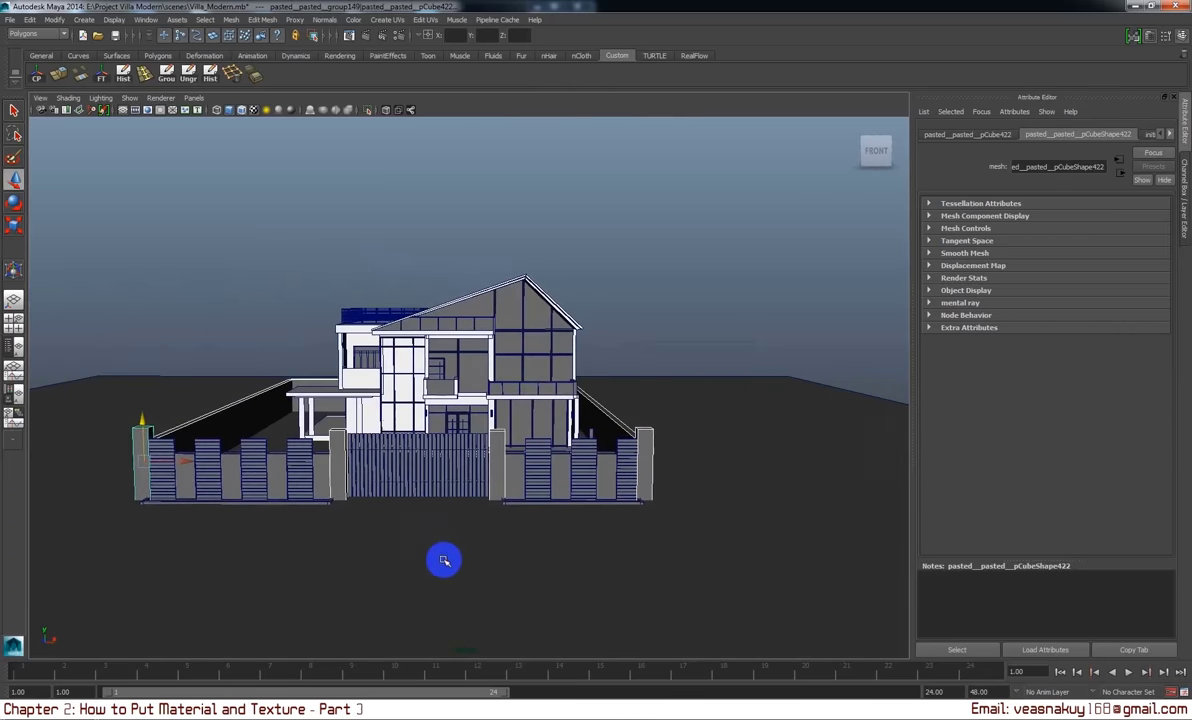
alt+middle_drag(444, 560, 535, 551)
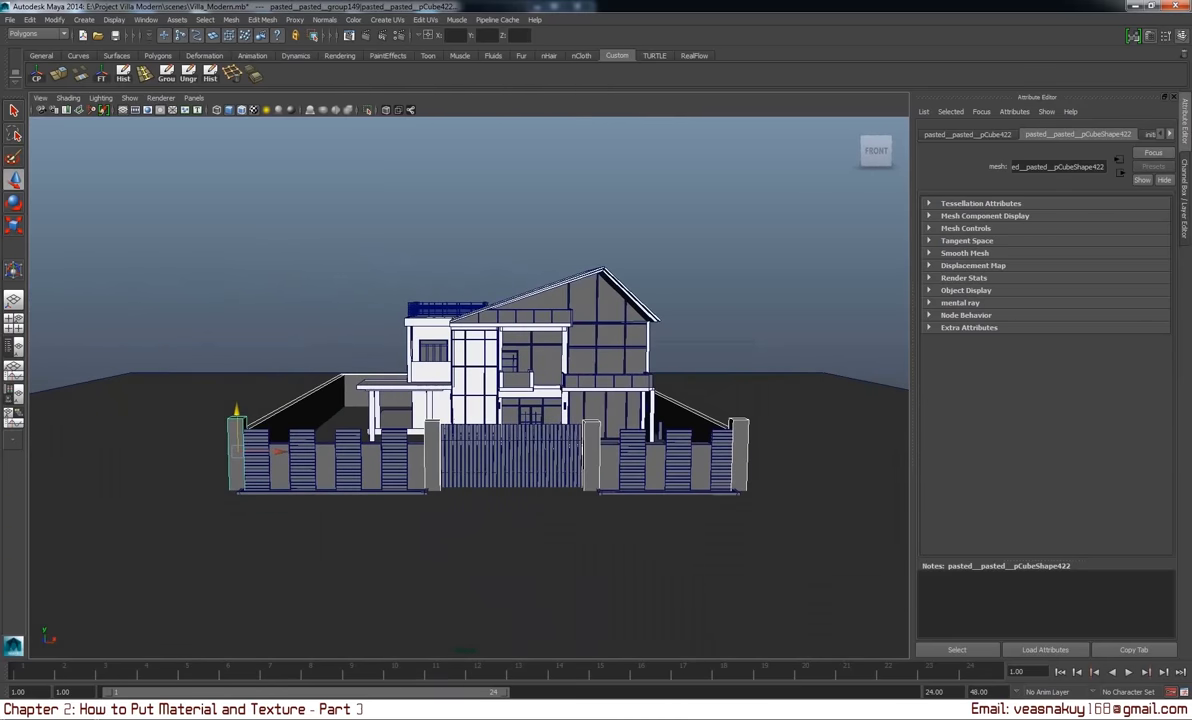
key(shift+t)
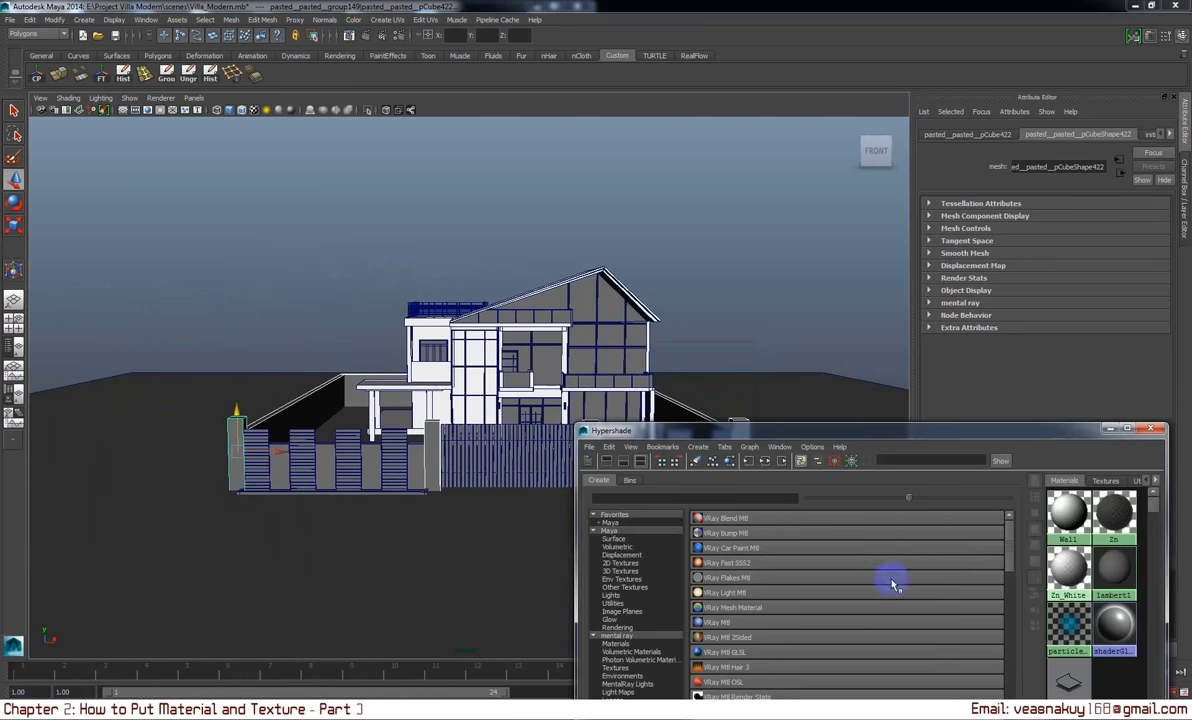
- Select the five upper-floor columns and assign them the Wall material
click(713, 274)
mouse_move(258, 408)
alt+mouse_down()
mouse_move(381, 462)
mouse_move(426, 412)
alt+mouse_up()
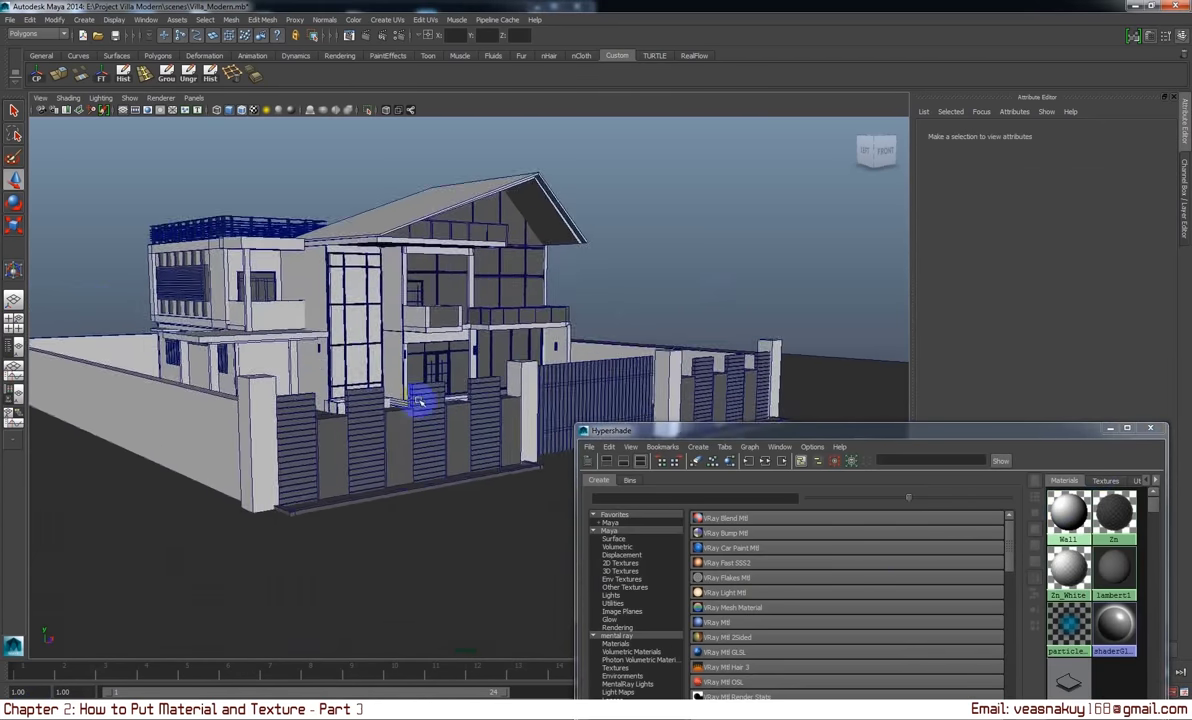
scroll(420, 404, up, 5)
alt+drag(325, 406, 420, 380)
scroll(430, 360, up, 3)
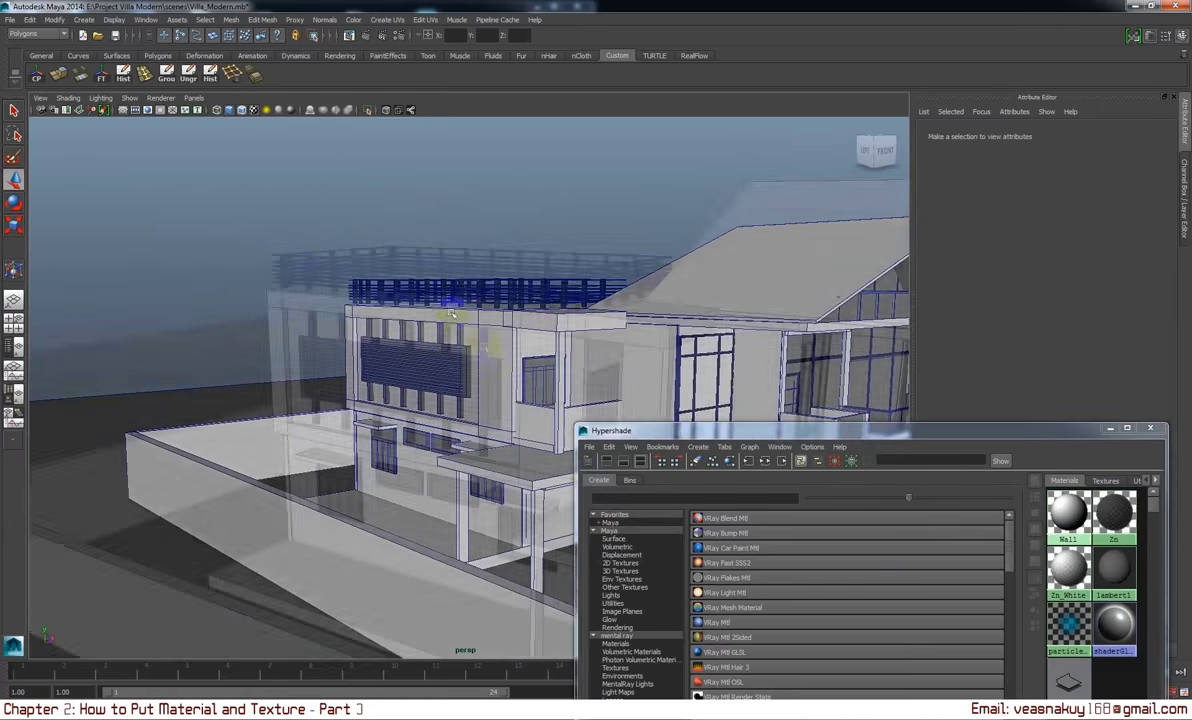
click(447, 338)
click(396, 334)
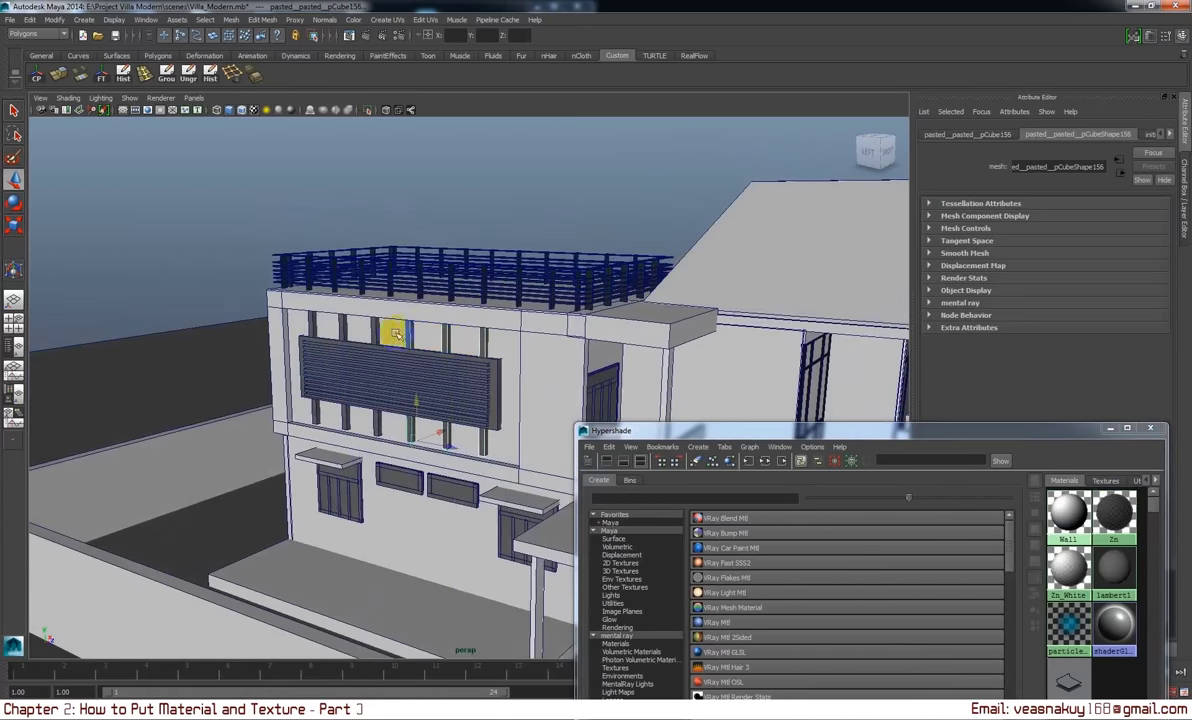
click(341, 330)
click(323, 331)
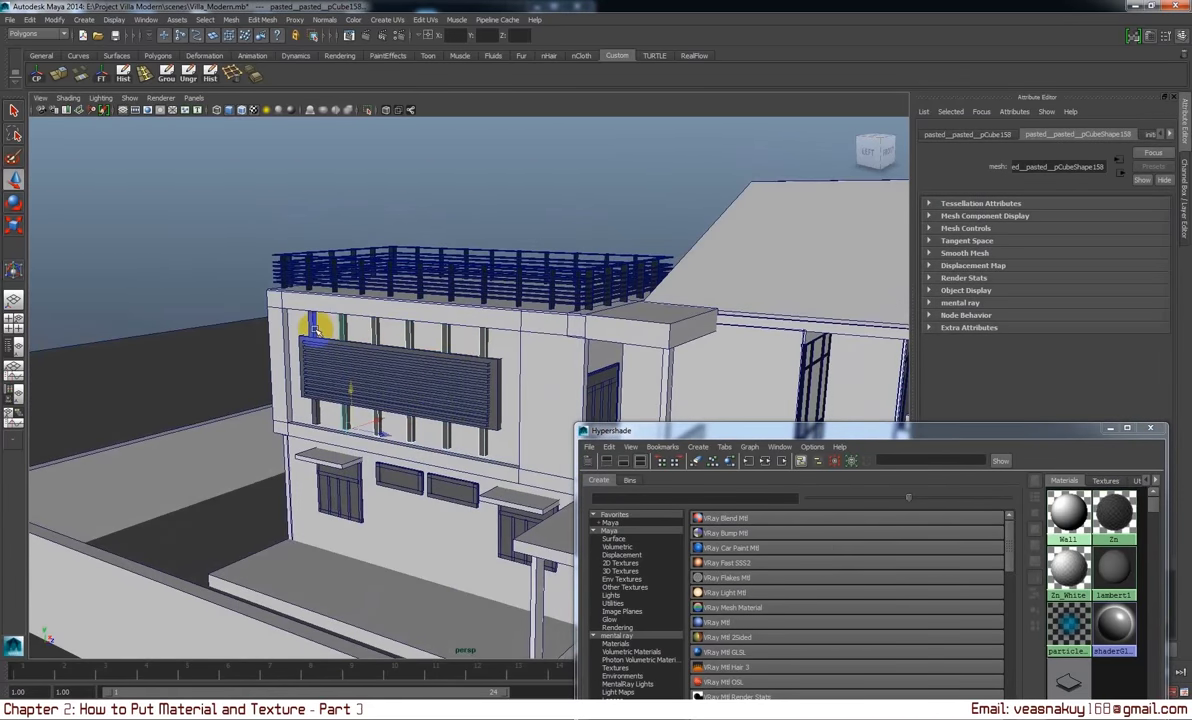
click(345, 320)
alt+middle_drag(408, 331, 331, 298)
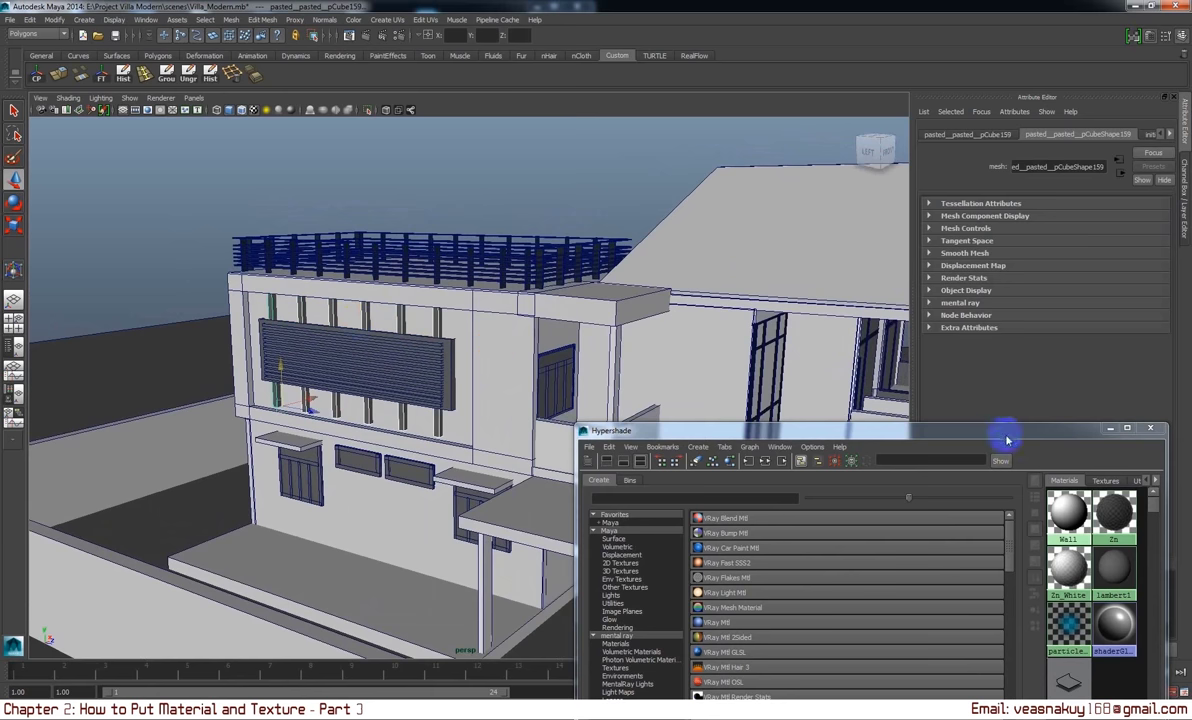
right_drag(1062, 515, 1058, 337)
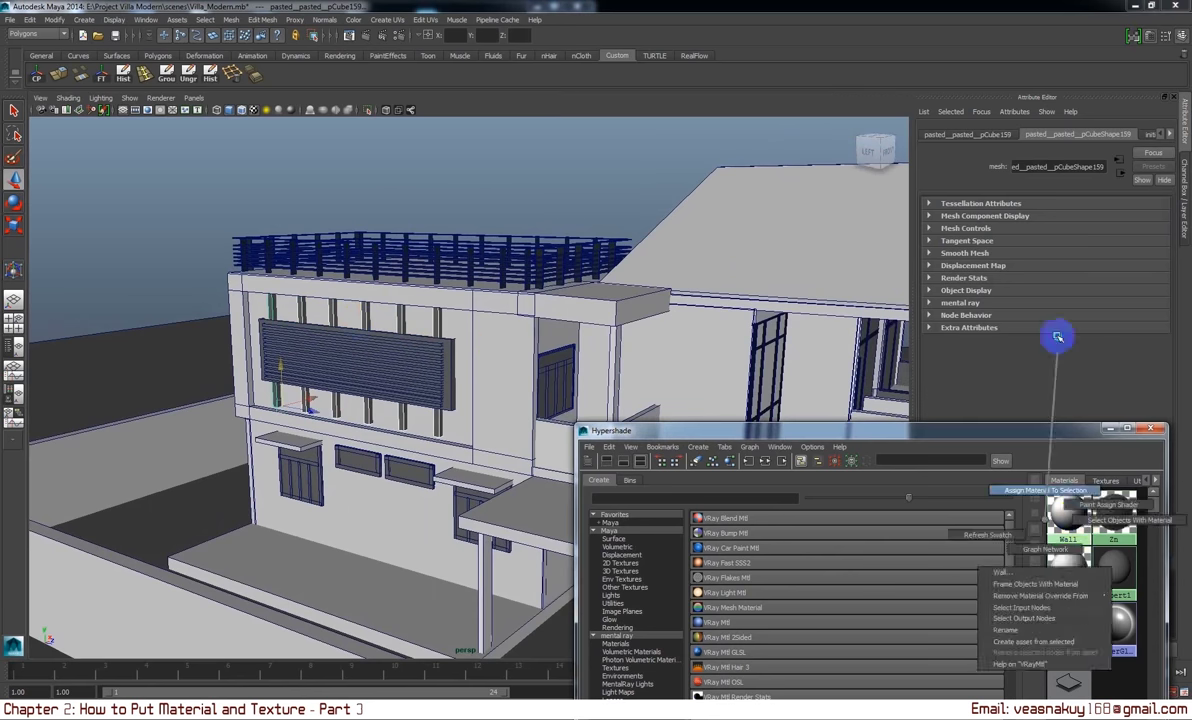
click(394, 161)
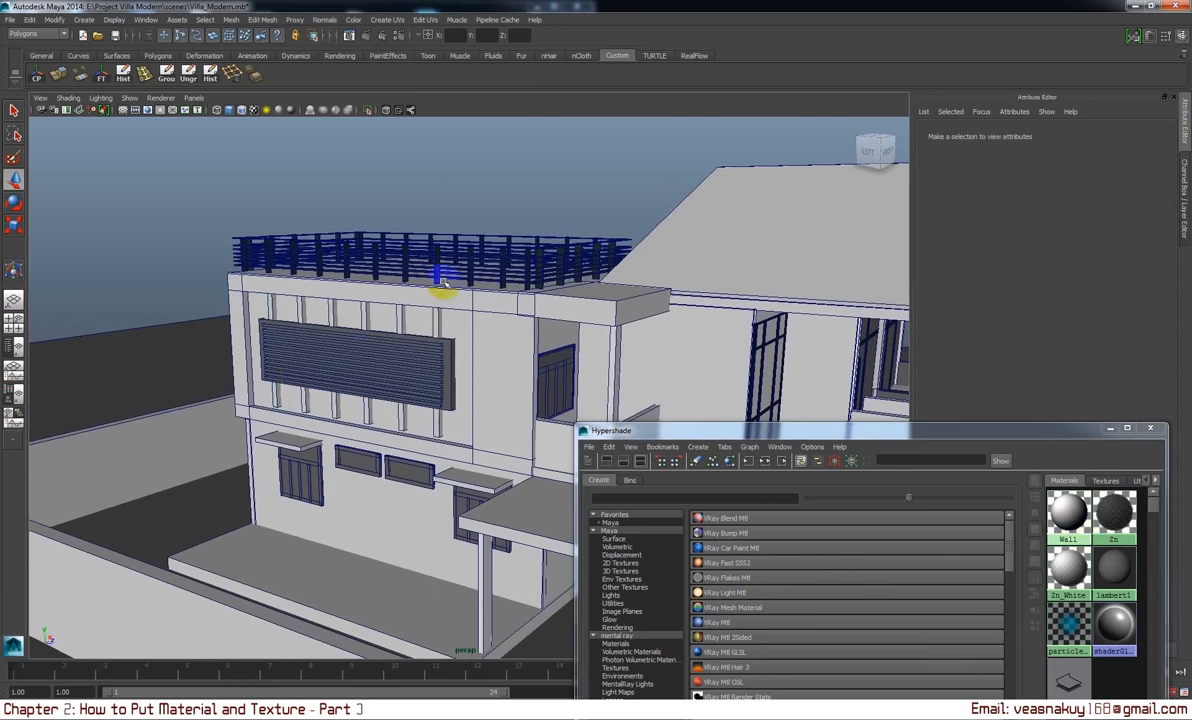
- Select the louvre panel's backing frame and apply the Wall material to it
click(447, 345)
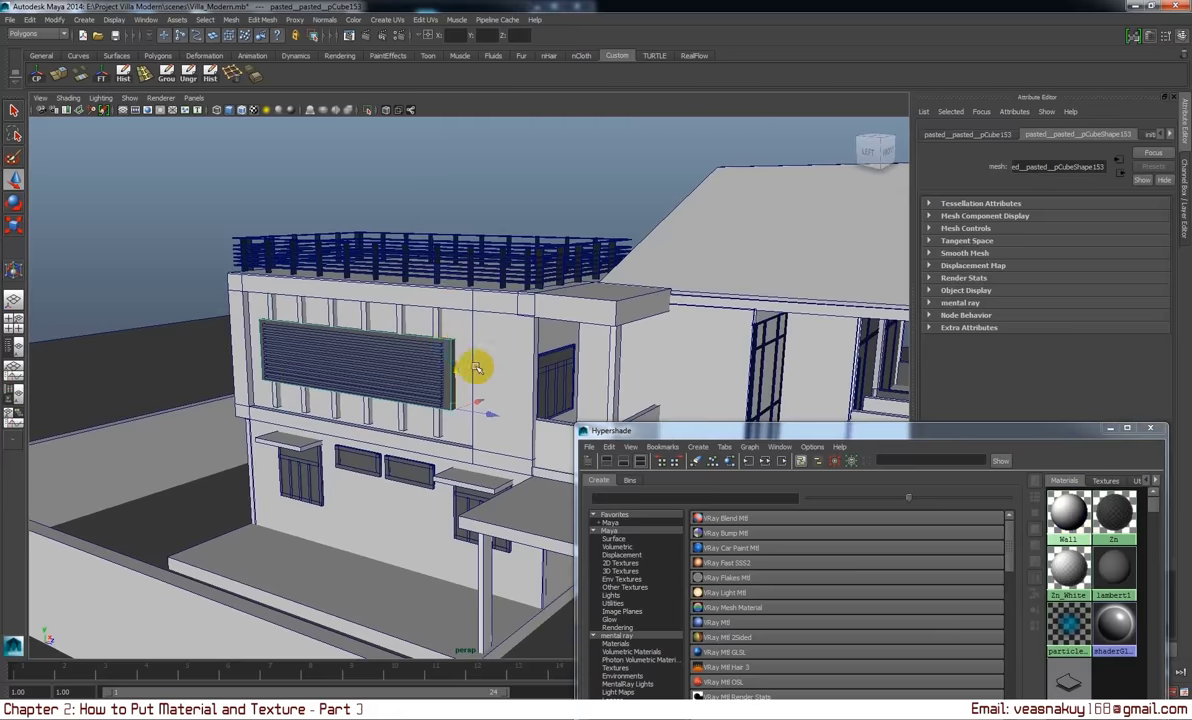
alt+right_drag(482, 370, 556, 411)
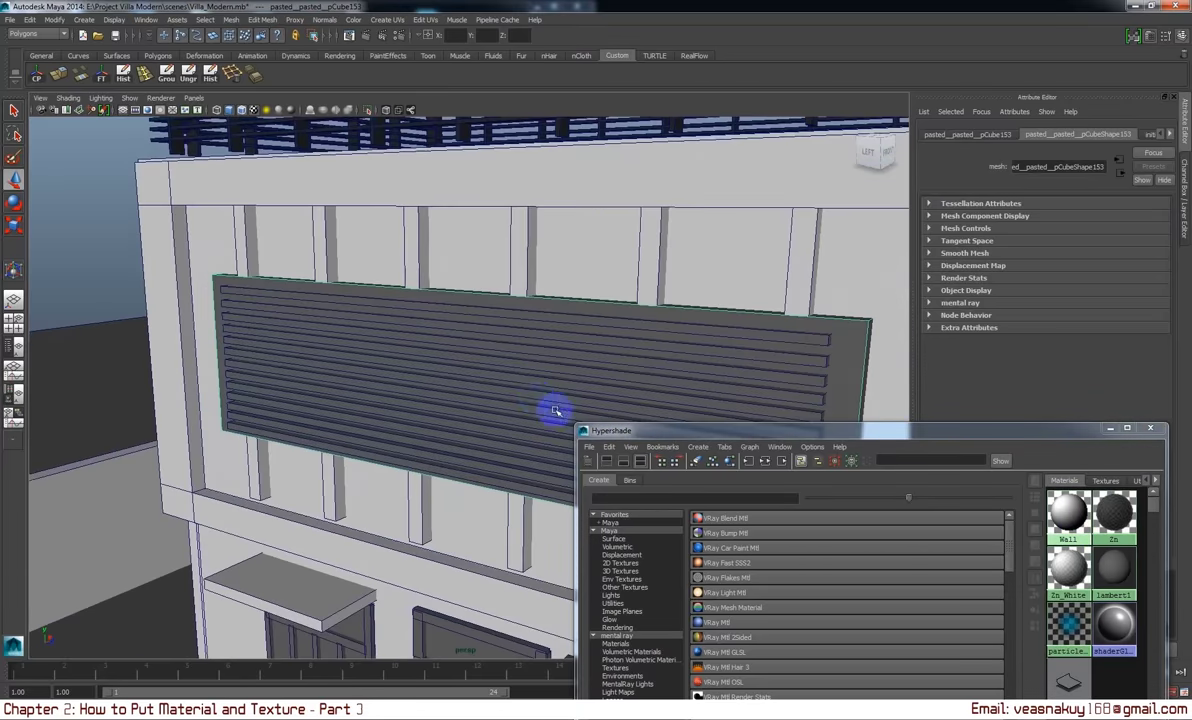
alt+drag(556, 411, 370, 426)
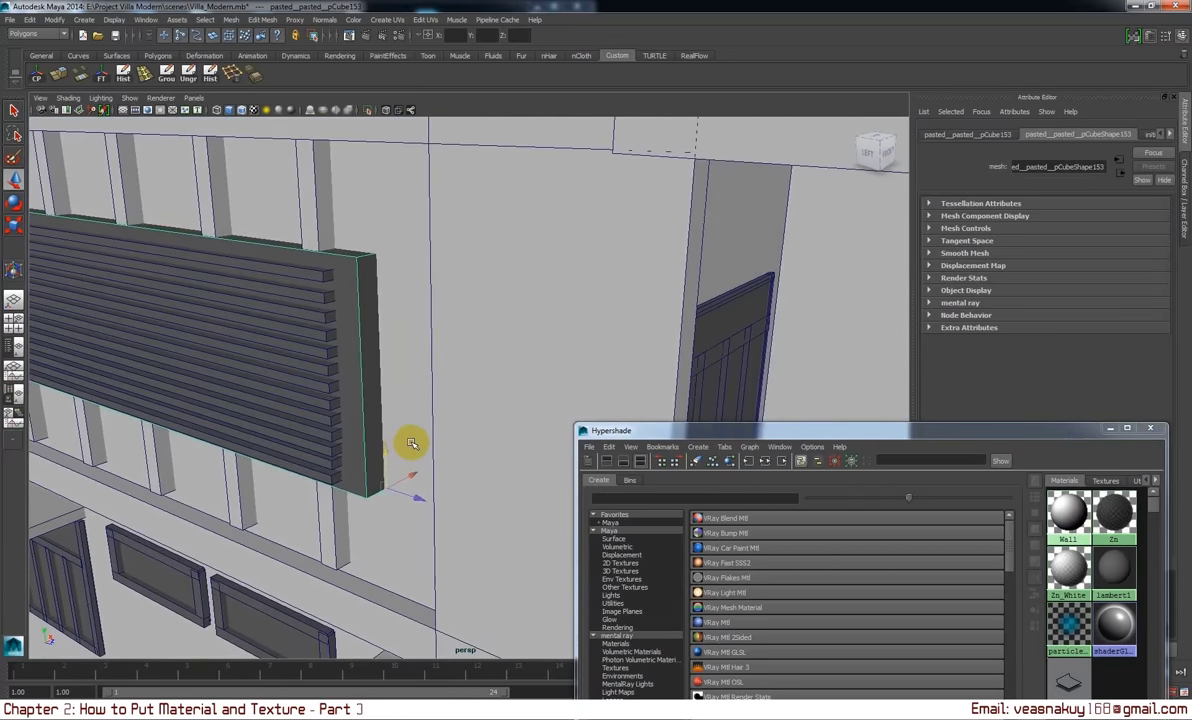
mouse_move(412, 444)
mouse_down()
mouse_move(360, 505)
mouse_move(406, 475)
mouse_up()
key(w)
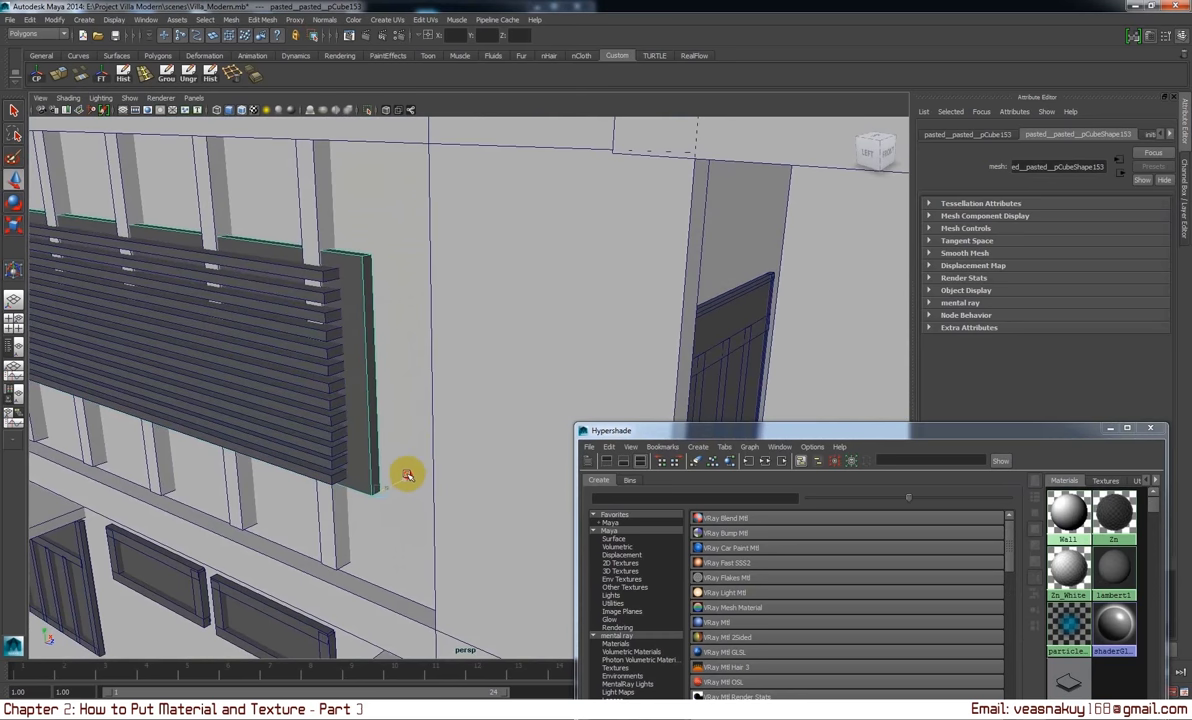
right_drag(1068, 512, 990, 540)
- Select the louvre slats, deselecting the extra right panel and lower box in wireframe
scroll(343, 328, down, 10)
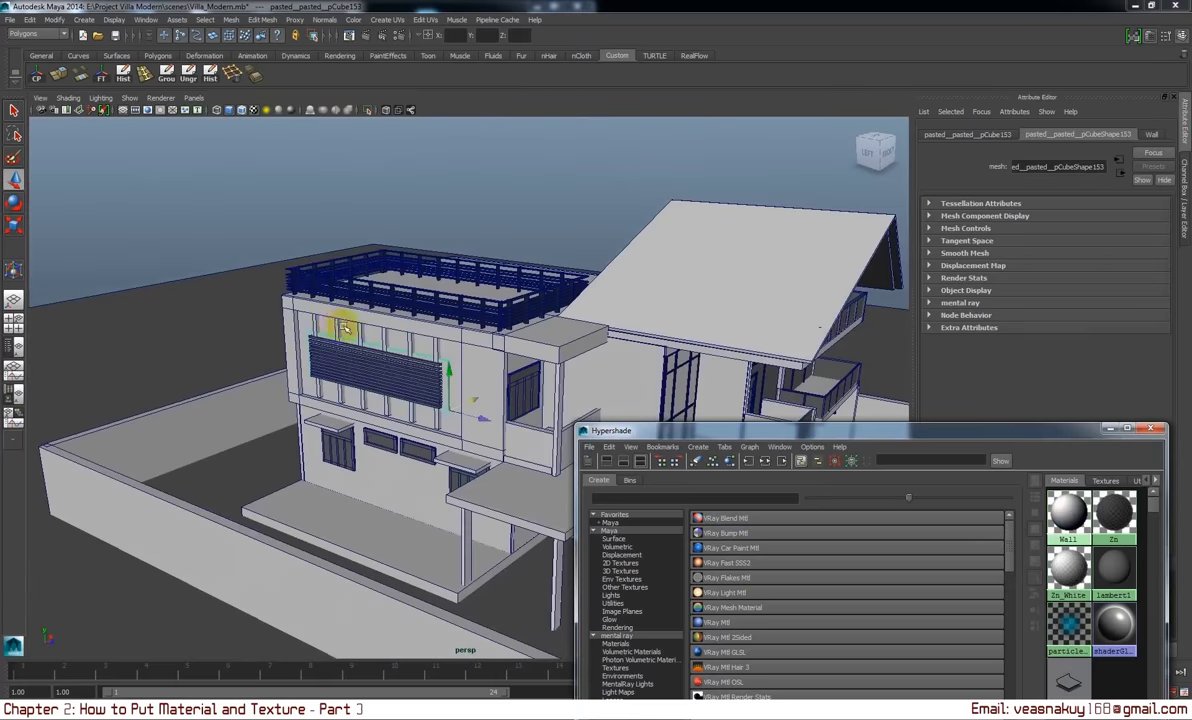
click(218, 237)
scroll(394, 372, up, 3)
scroll(399, 360, up, 3)
scroll(395, 383, up, 3)
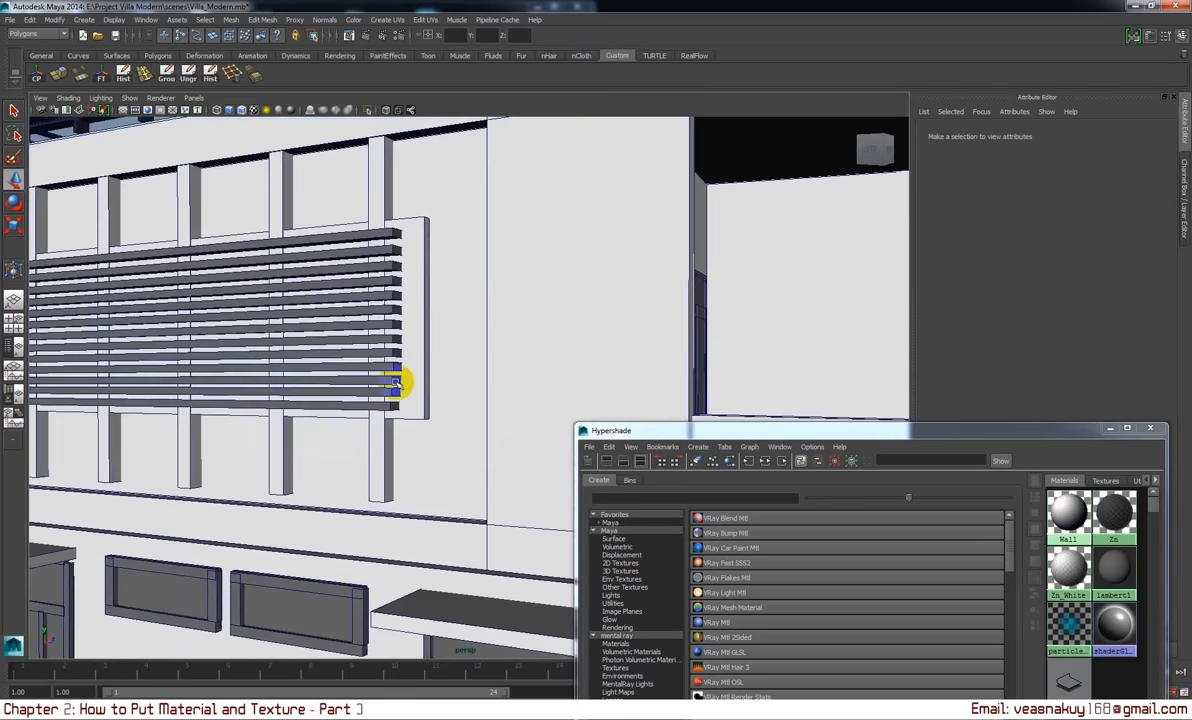
scroll(396, 383, down, 3)
alt+drag(412, 380, 447, 330)
click(412, 460)
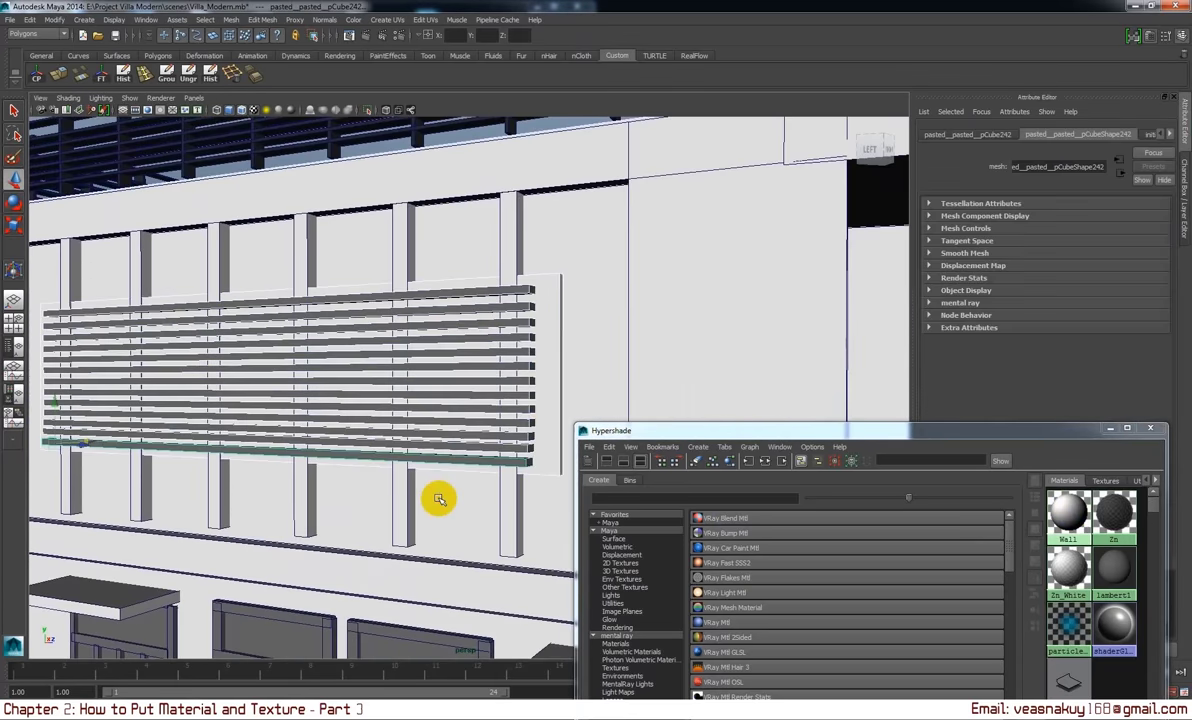
key(4)
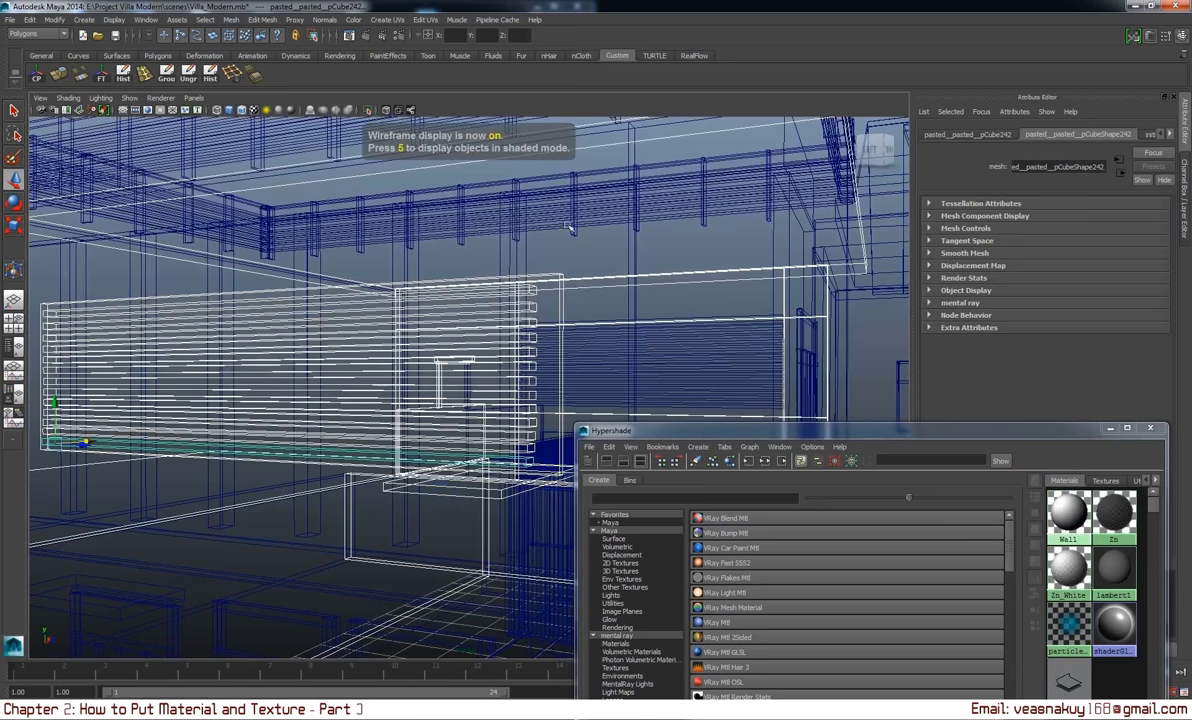
shift+click(608, 328)
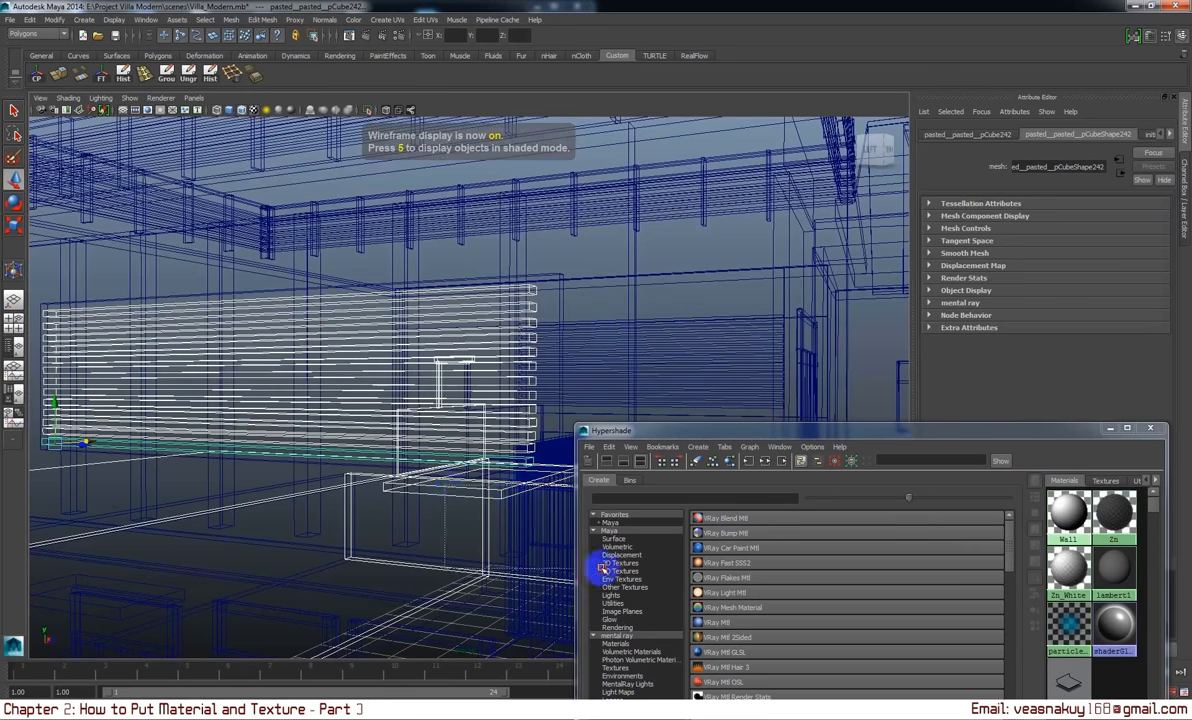
shift+click(470, 532)
- Drop the beam and window frame from the selection and apply Zn to the slats
alt+drag(525, 510, 462, 528)
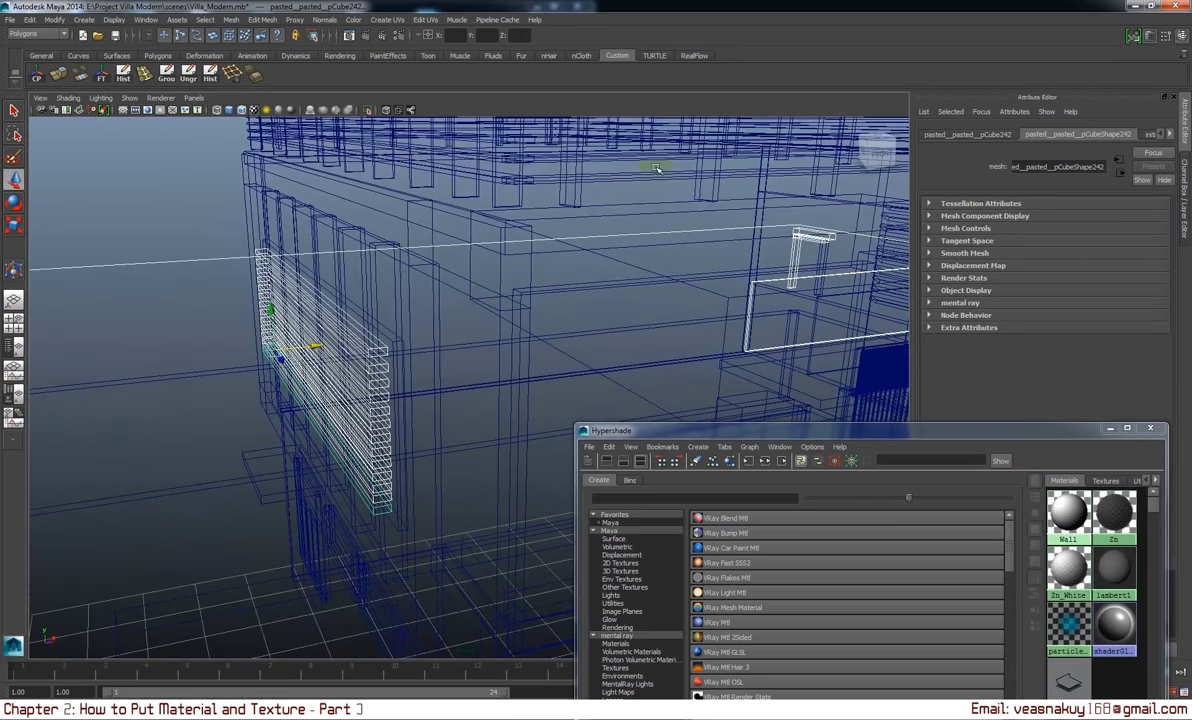
shift+drag(655, 168, 927, 363)
alt+drag(494, 436, 536, 430)
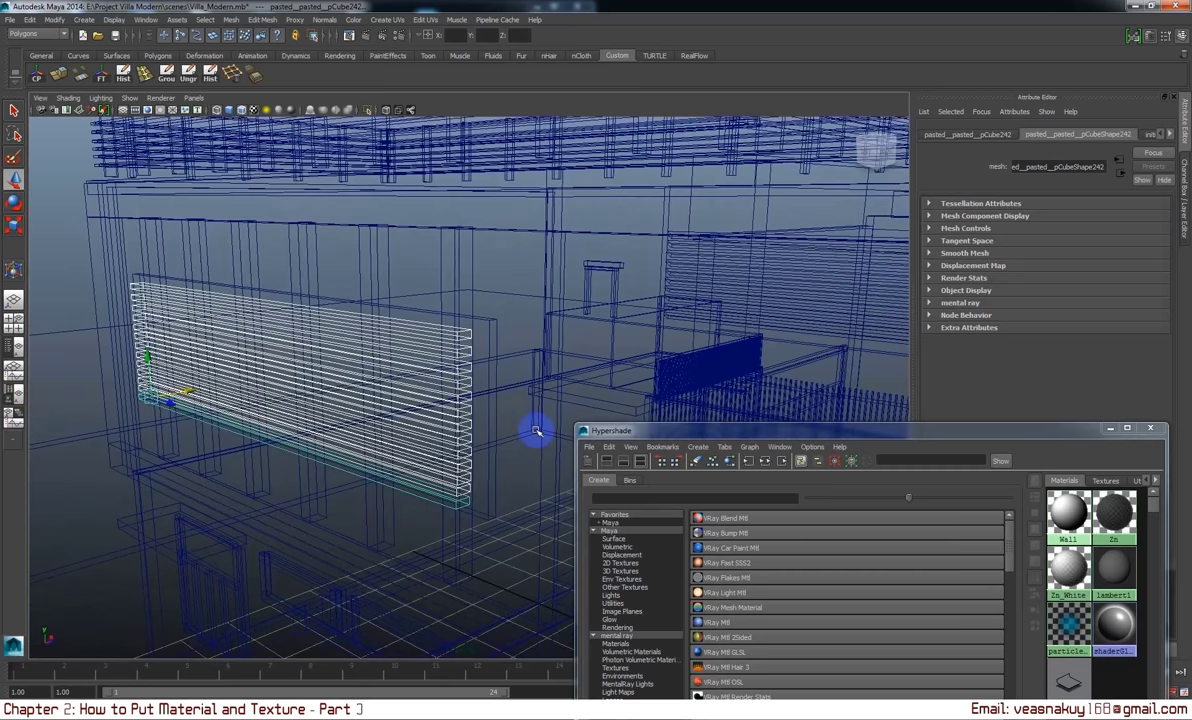
key(6)
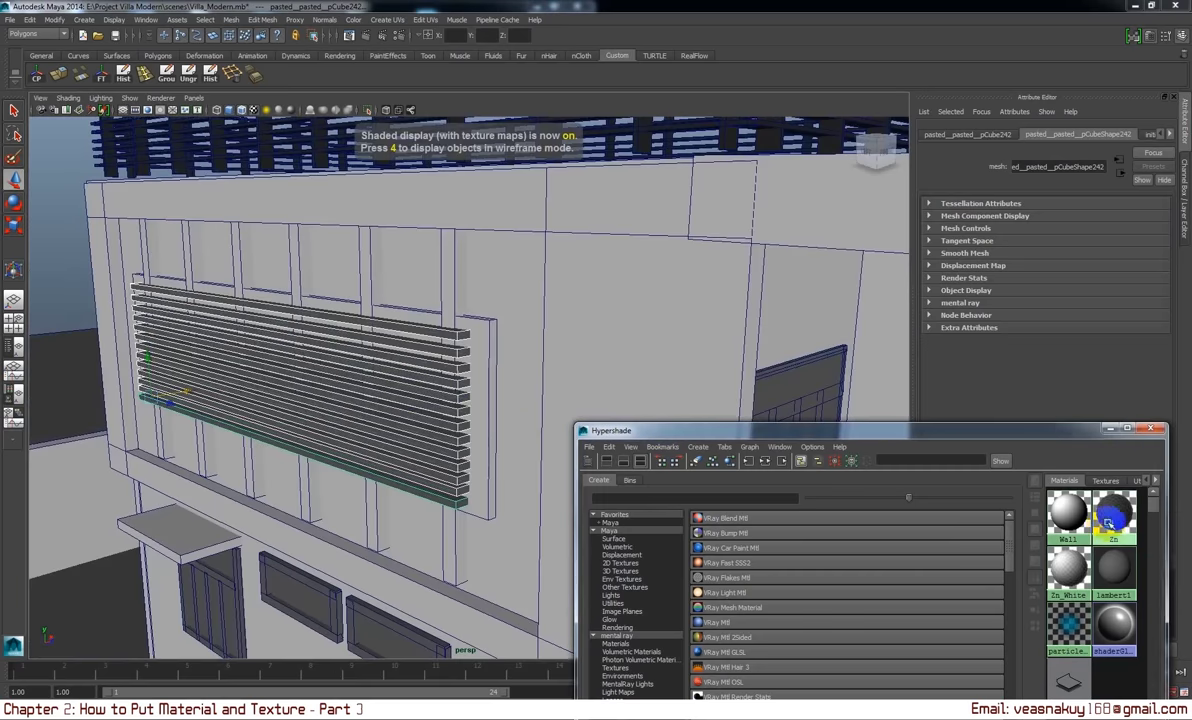
right_drag(1048, 523, 1051, 218)
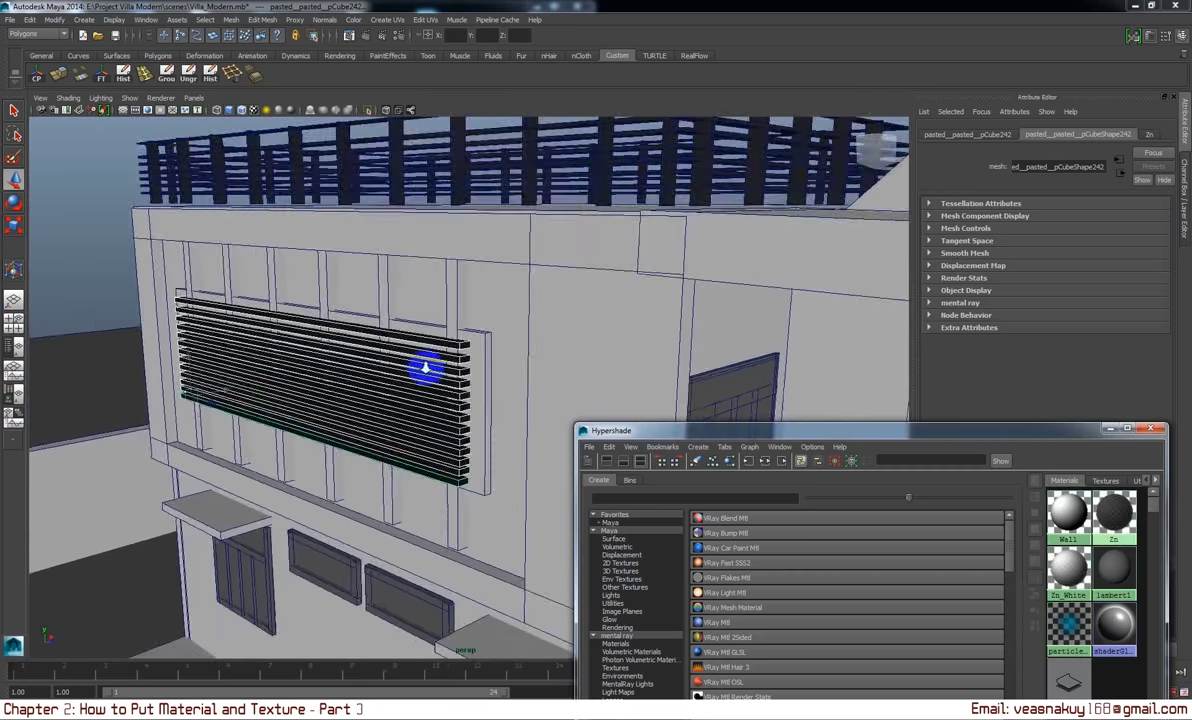
mouse_move(426, 364)
alt+mouse_down()
mouse_move(277, 316)
mouse_move(399, 372)
mouse_move(452, 351)
alt+mouse_up()
click(277, 316)
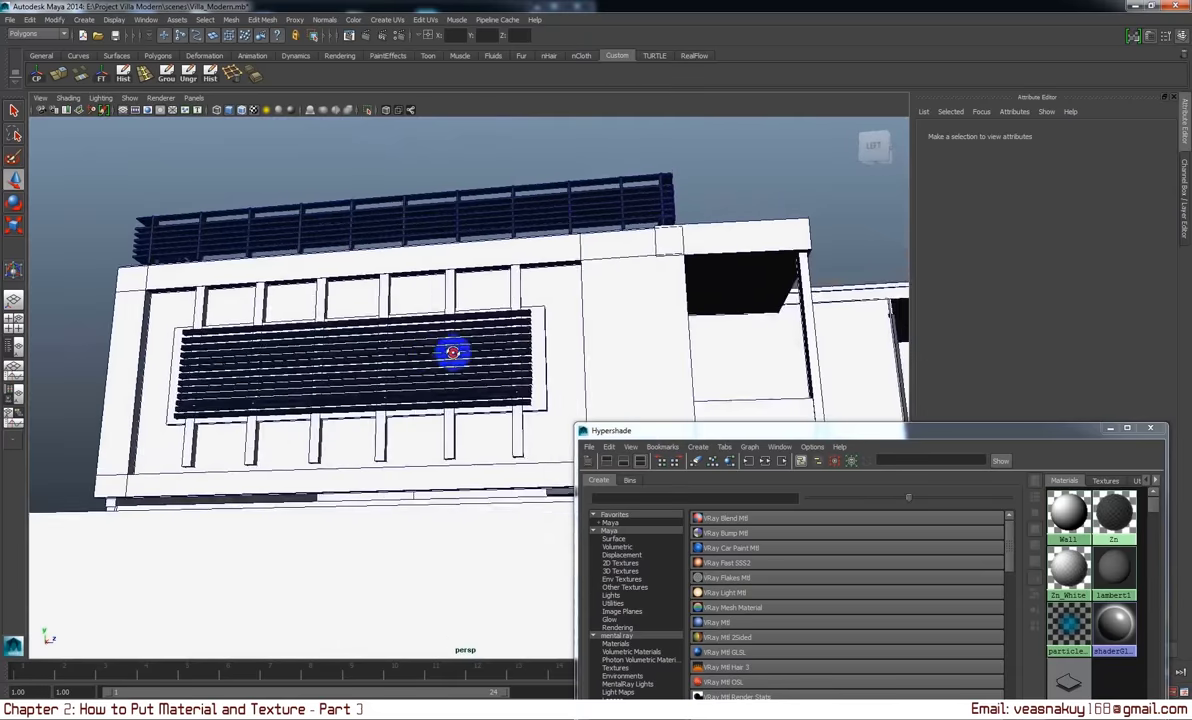
- Rename the dark Zn VRay material to Zn_Black in its attribute settings
click(1112, 517)
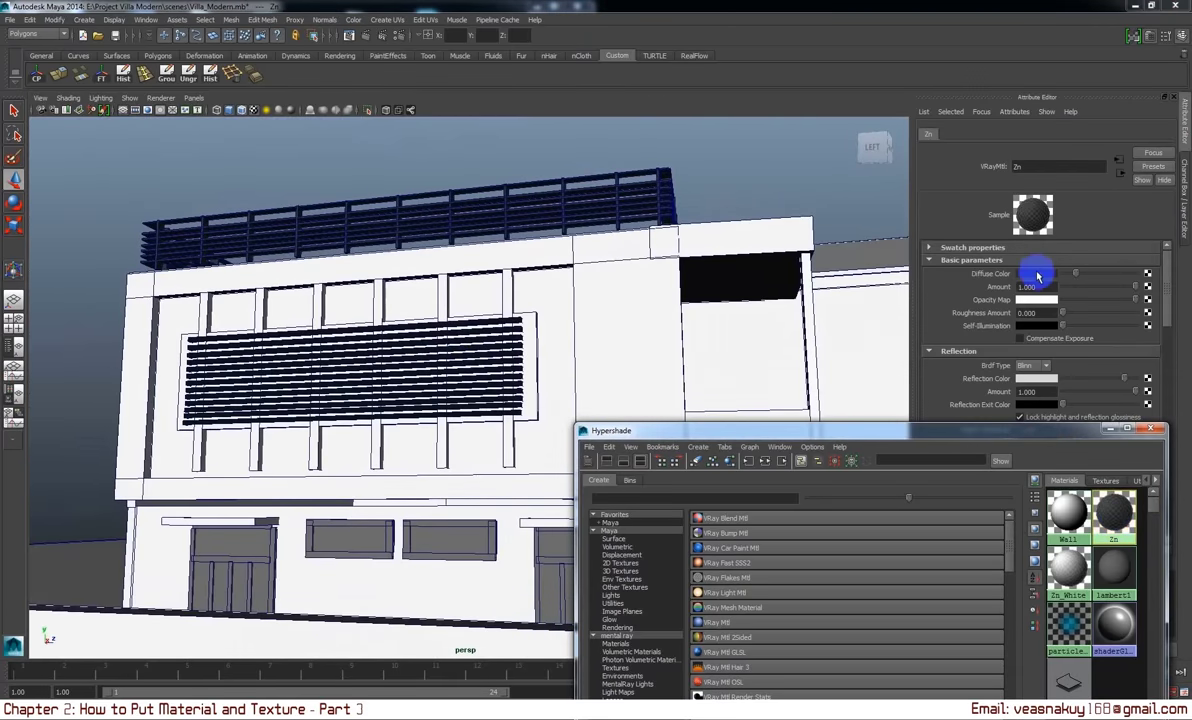
click(1054, 167)
text(_Black)
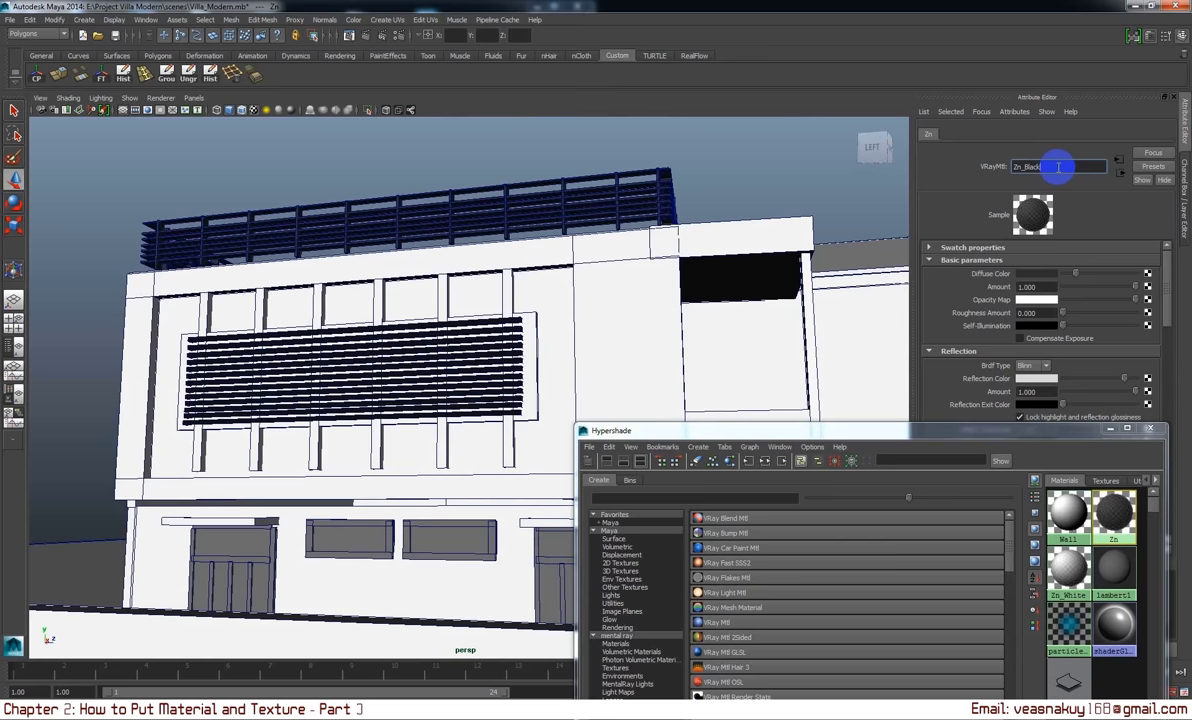
click(718, 200)
- Select the roof railing group and lower it slightly to Translate Y -0.058
scroll(718, 200, up, 3)
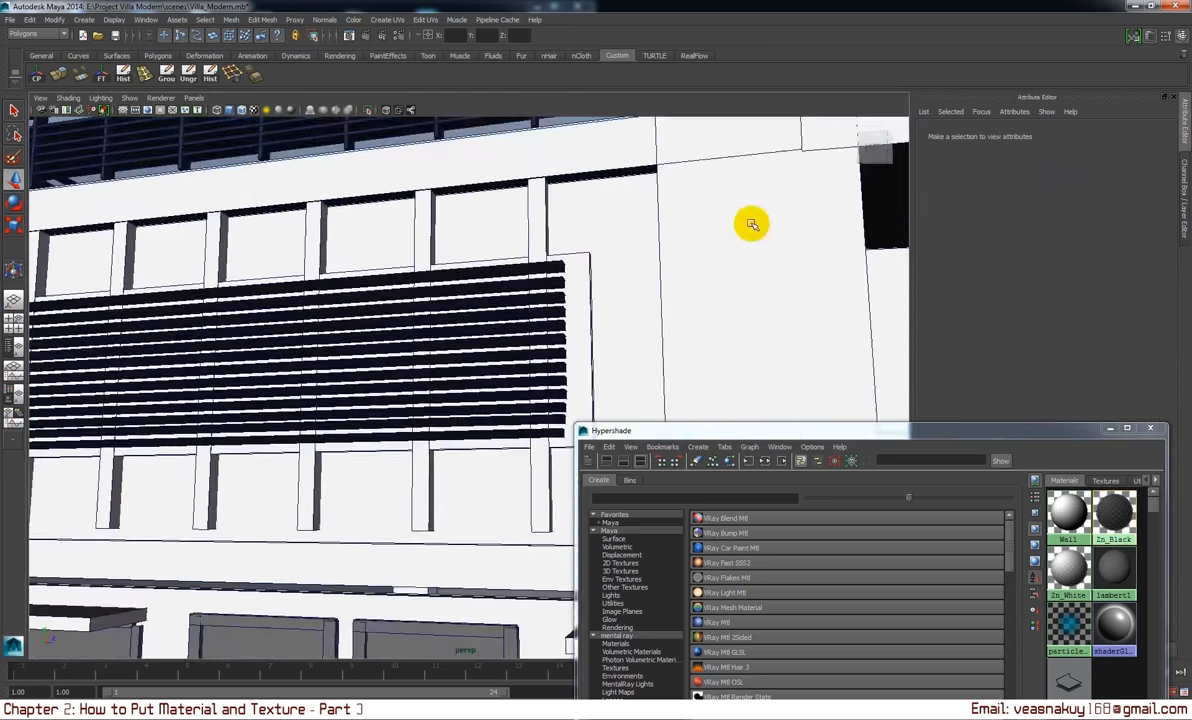
alt+drag(753, 223, 706, 272)
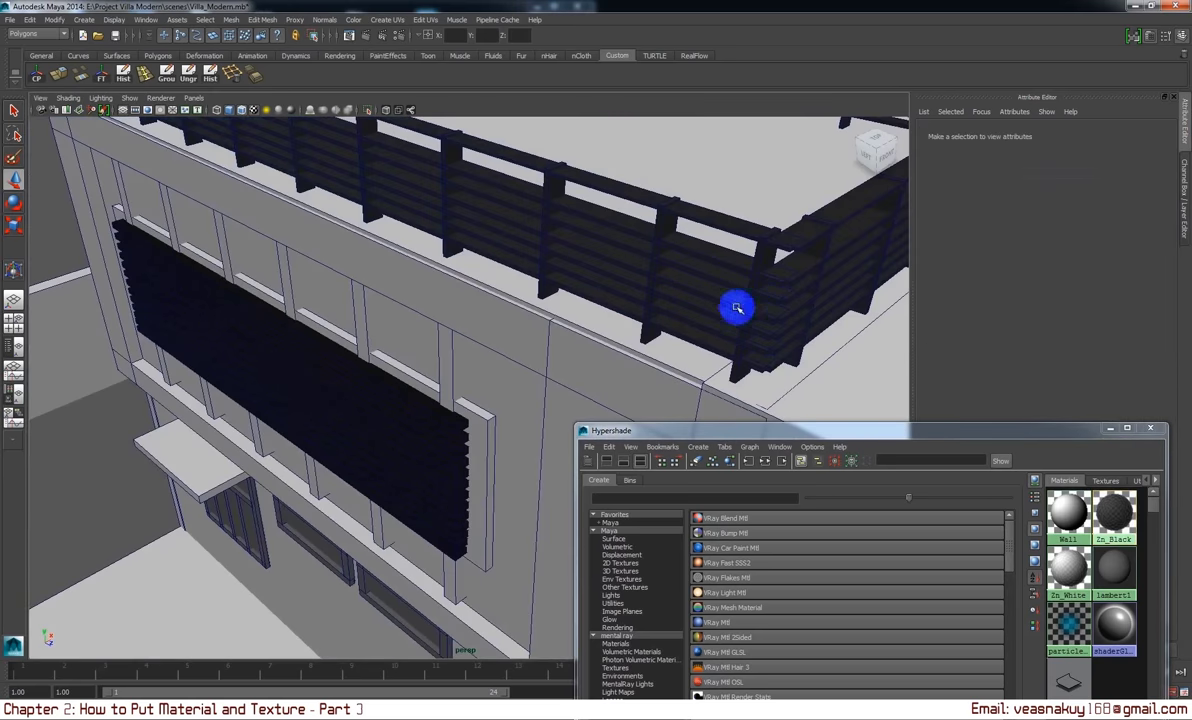
click(650, 311)
alt+drag(646, 306, 608, 212)
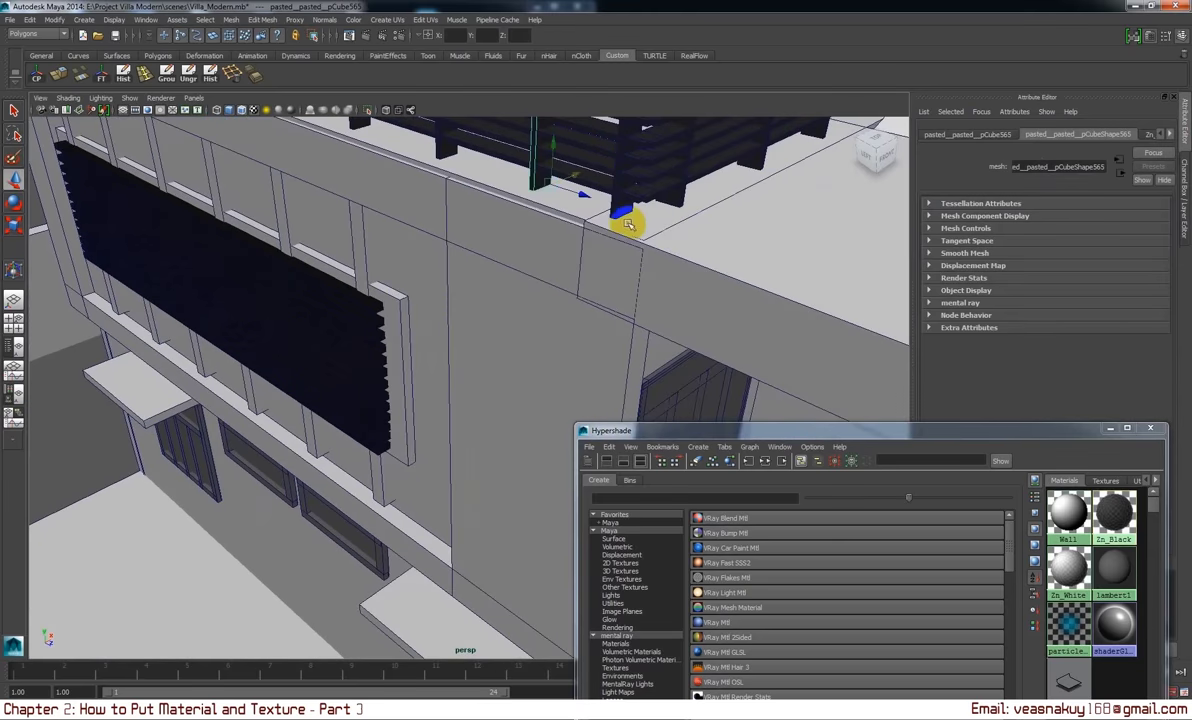
click(590, 198)
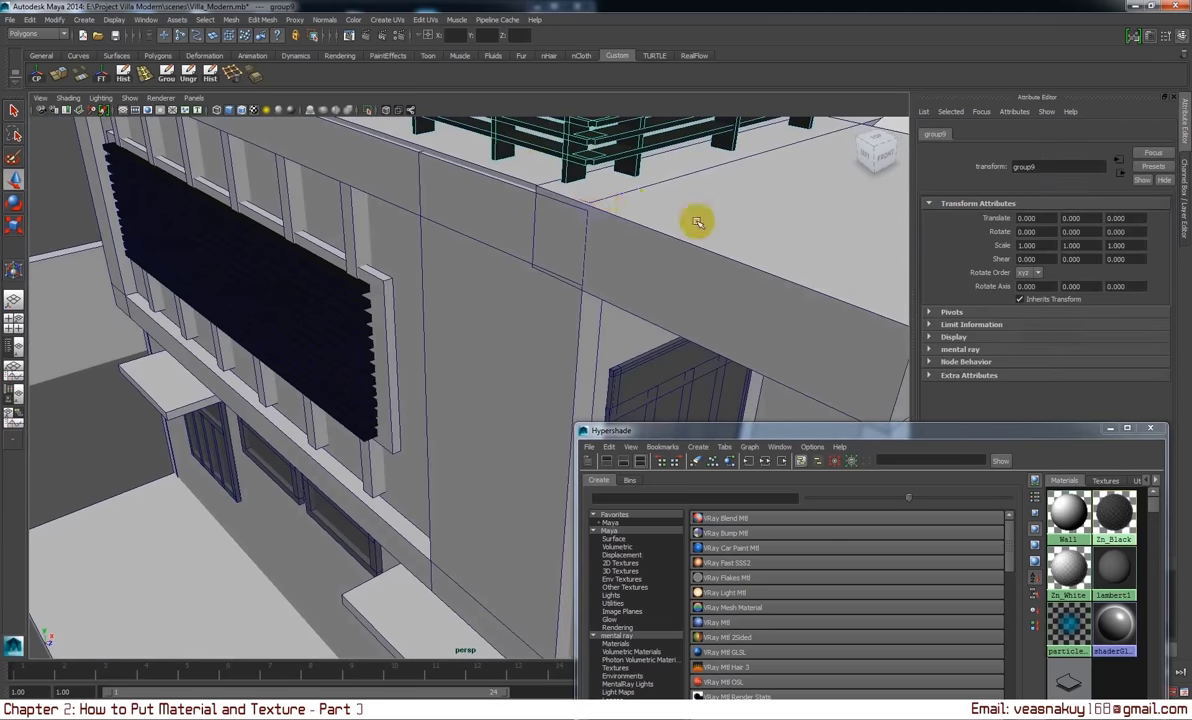
alt+drag(697, 223, 660, 215)
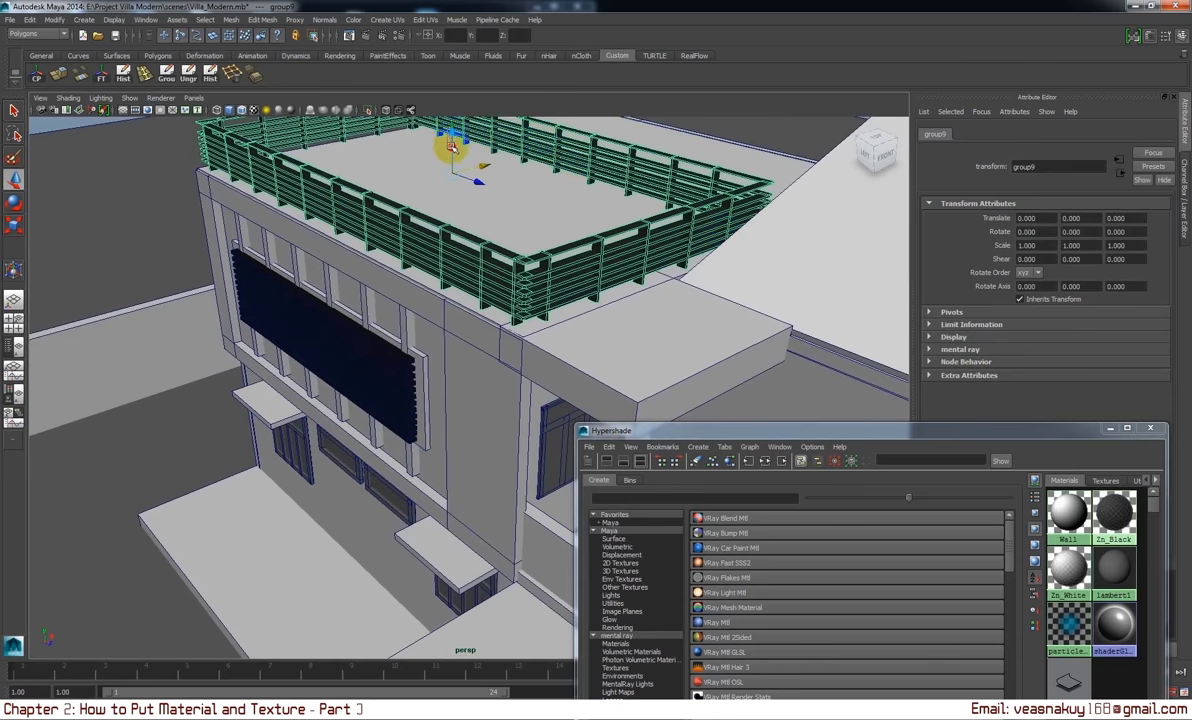
drag(451, 147, 452, 130)
mouse_move(532, 199)
alt+mouse_down()
mouse_move(449, 270)
mouse_move(426, 253)
mouse_move(466, 245)
mouse_move(559, 319)
alt+mouse_up()
- Select the facade wall and turn the view toward the ground-floor door
click(450, 278)
scroll(411, 188, up, 3)
scroll(411, 188, down, 5)
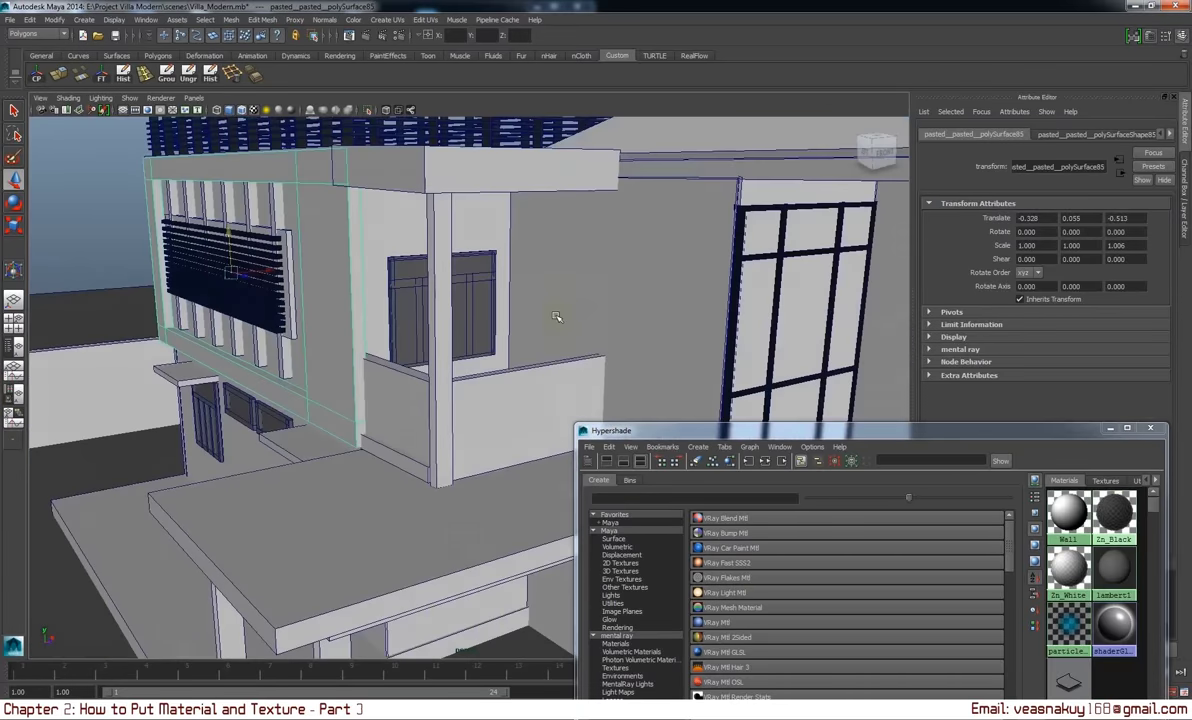
scroll(559, 319, up, 3)
scroll(485, 218, up, 3)
mouse_move(485, 218)
alt+mouse_down()
mouse_move(492, 292)
mouse_move(452, 213)
mouse_move(540, 186)
alt+mouse_up()
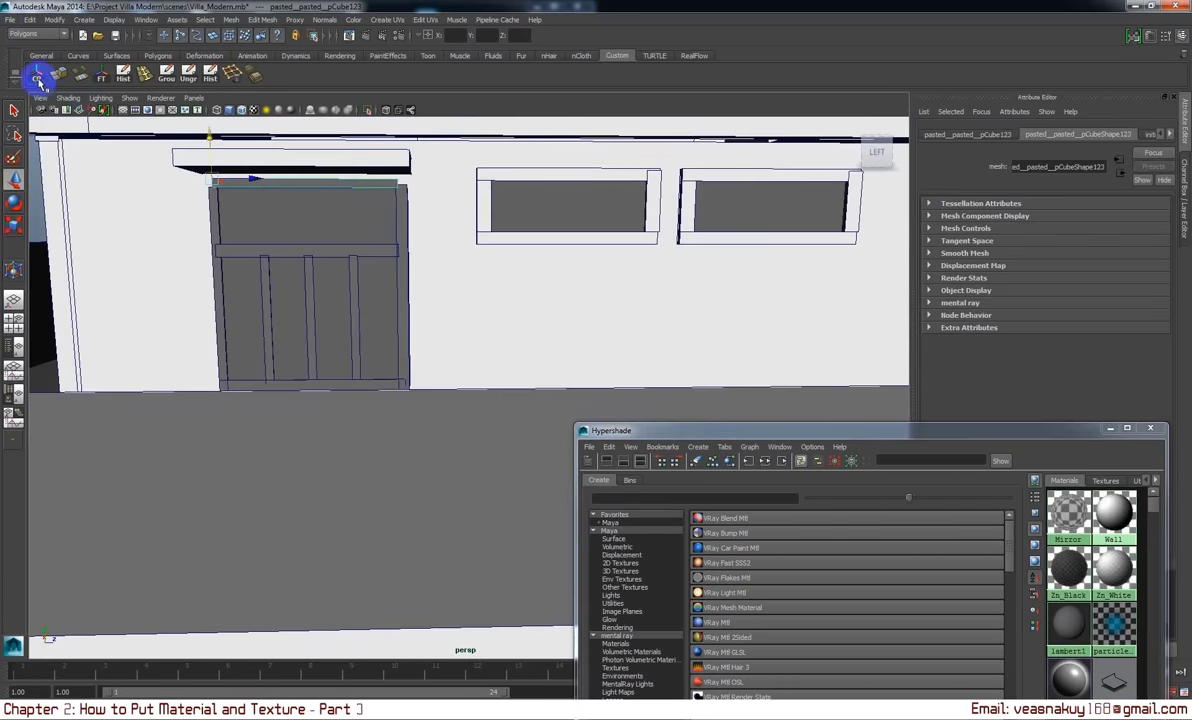
- Adjust the door's top edge by repositioning a vertex at its top
key(r)
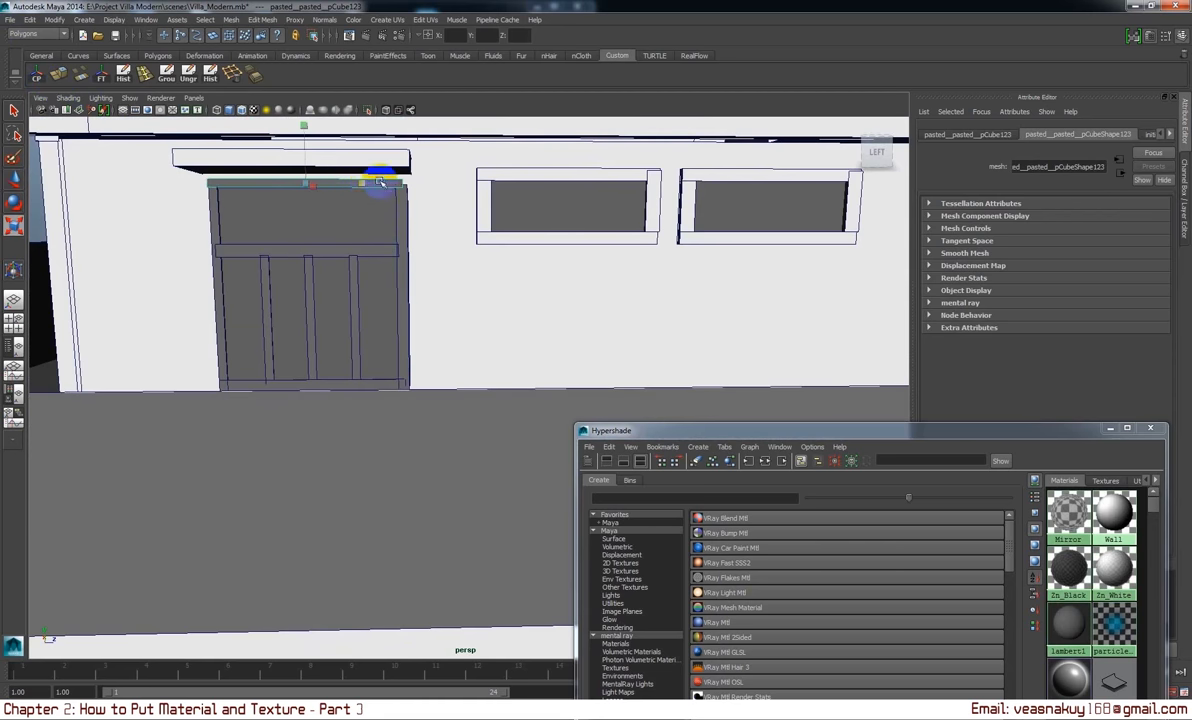
click(498, 279)
drag(498, 279, 395, 168)
key(w)
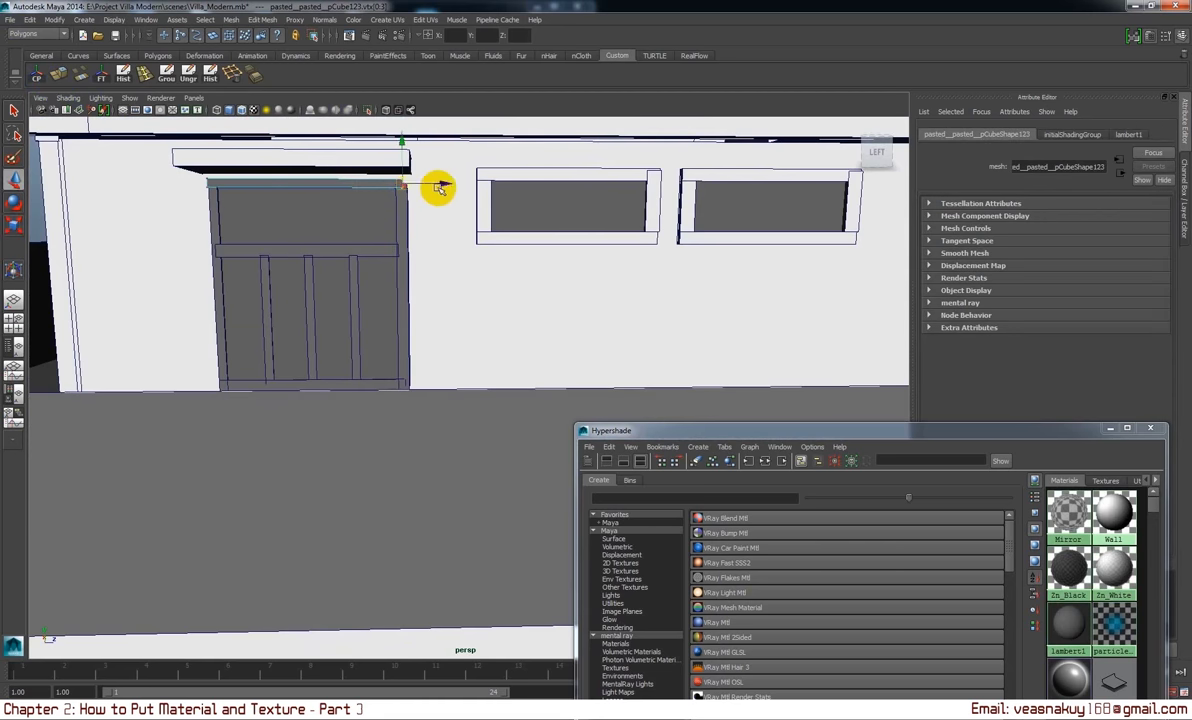
click(346, 186)
mouse_move(595, 185)
alt+mouse_down()
mouse_move(543, 175)
mouse_move(474, 197)
mouse_move(436, 237)
alt+mouse_up()
- Select the frame pieces, rails and middle slat of the window beside the door
click(410, 233)
click(391, 236)
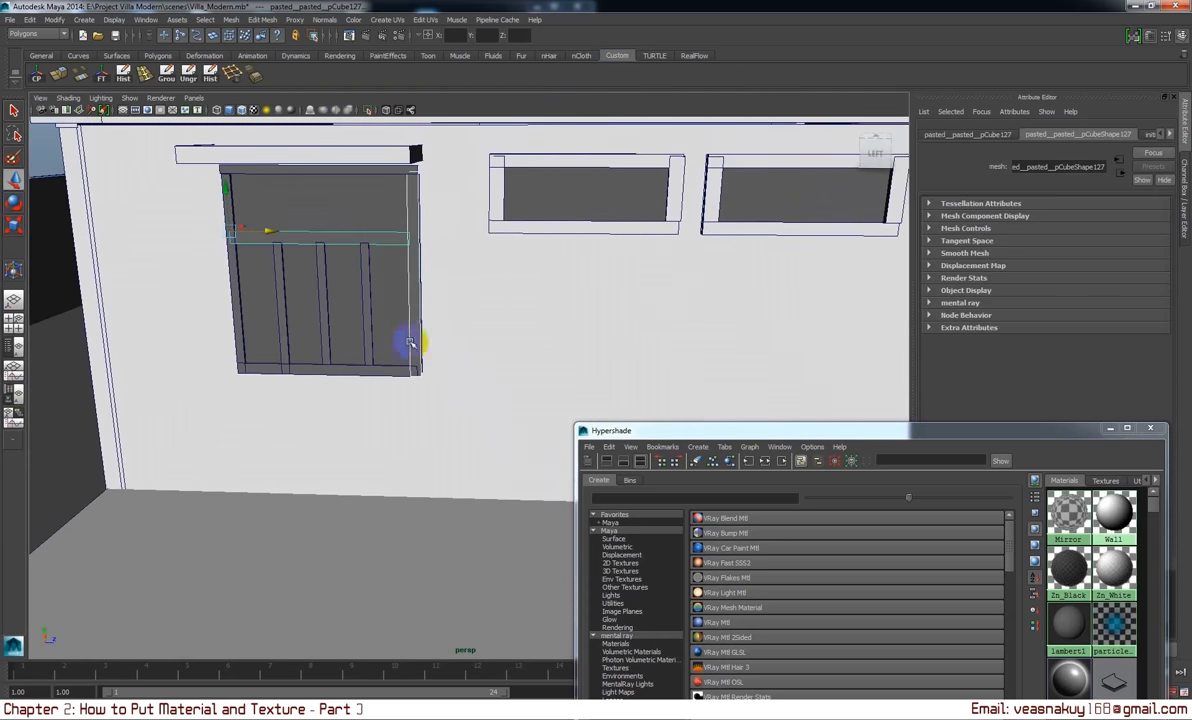
click(395, 374)
click(234, 300)
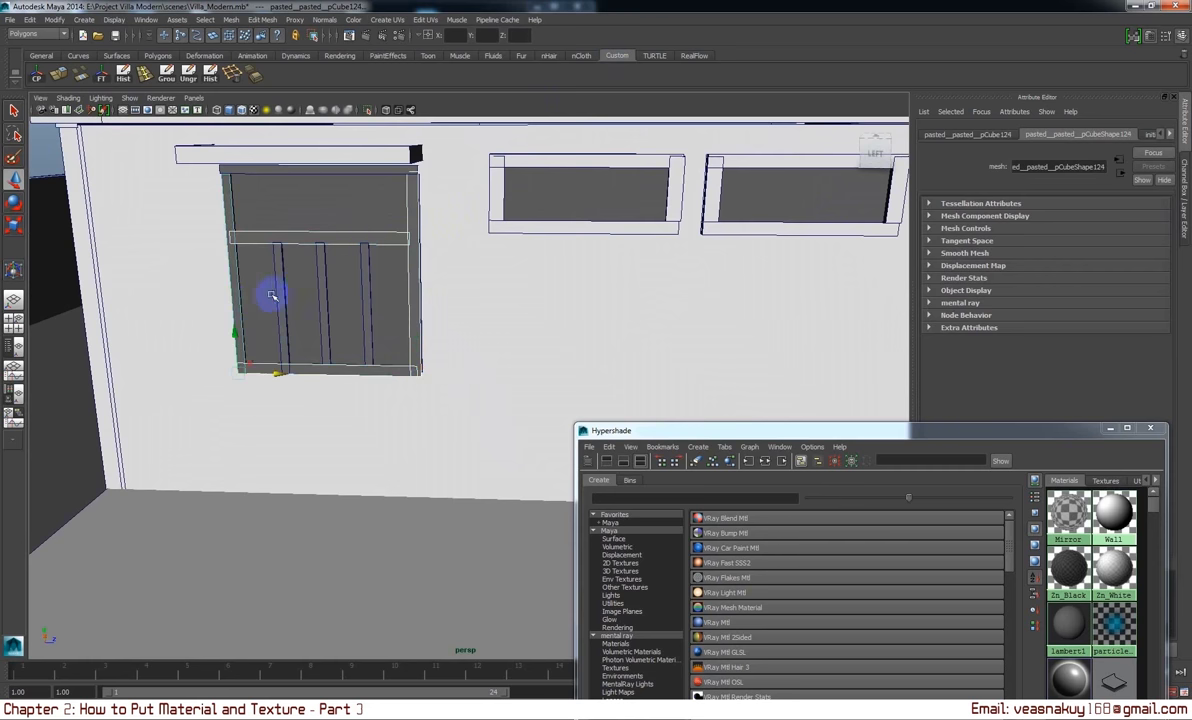
click(321, 290)
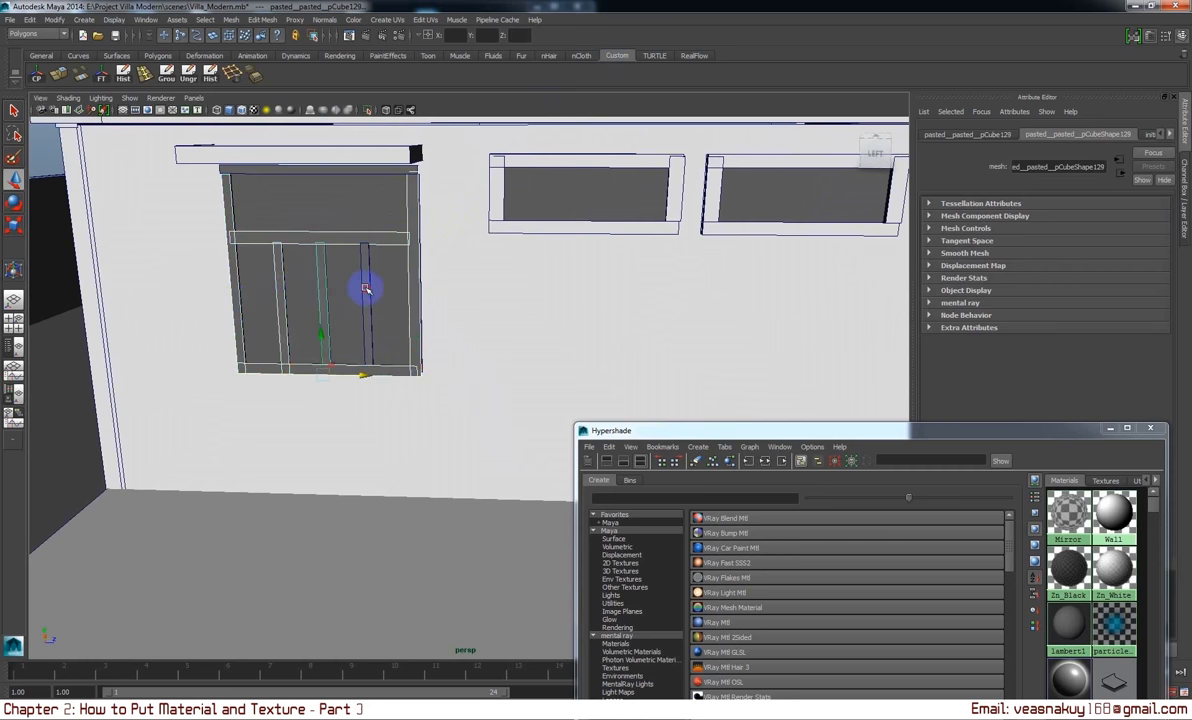
click(316, 168)
mouse_move(628, 311)
alt+mouse_down()
mouse_move(680, 340)
mouse_move(444, 324)
mouse_move(631, 316)
mouse_move(612, 332)
mouse_move(645, 319)
alt+mouse_up()
scroll(628, 319, down, 3)
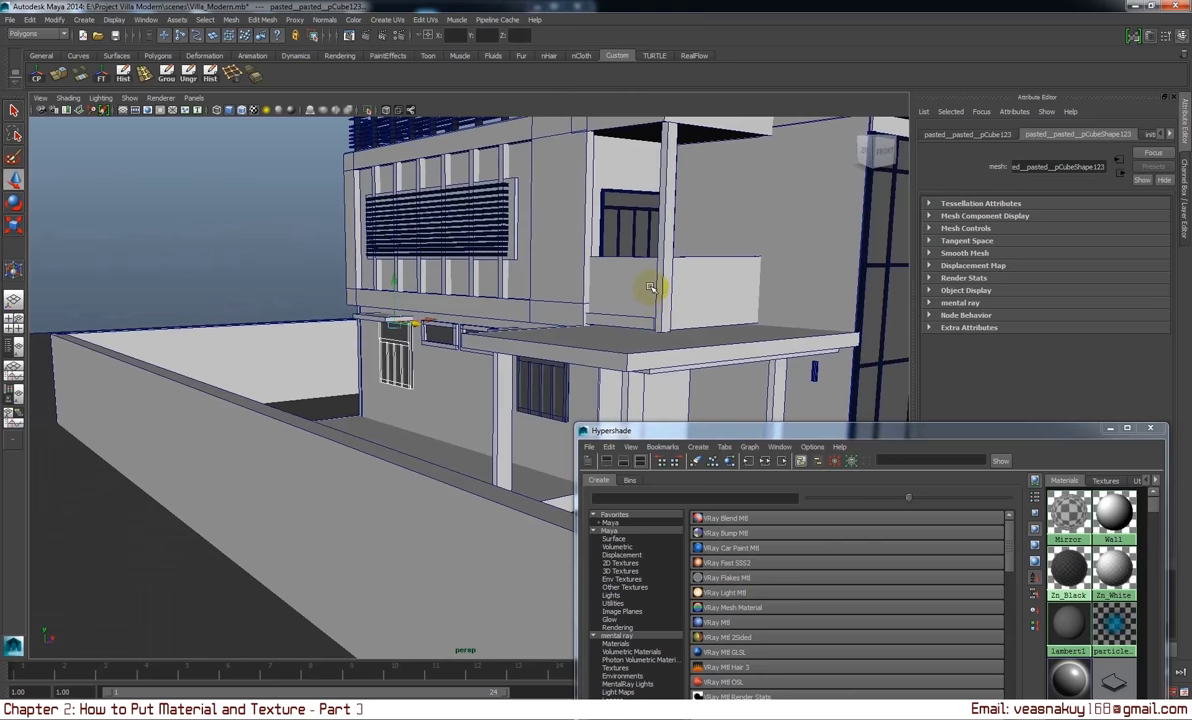
mouse_move(641, 287)
alt+mouse_down()
mouse_move(607, 258)
mouse_move(630, 275)
alt+mouse_up()
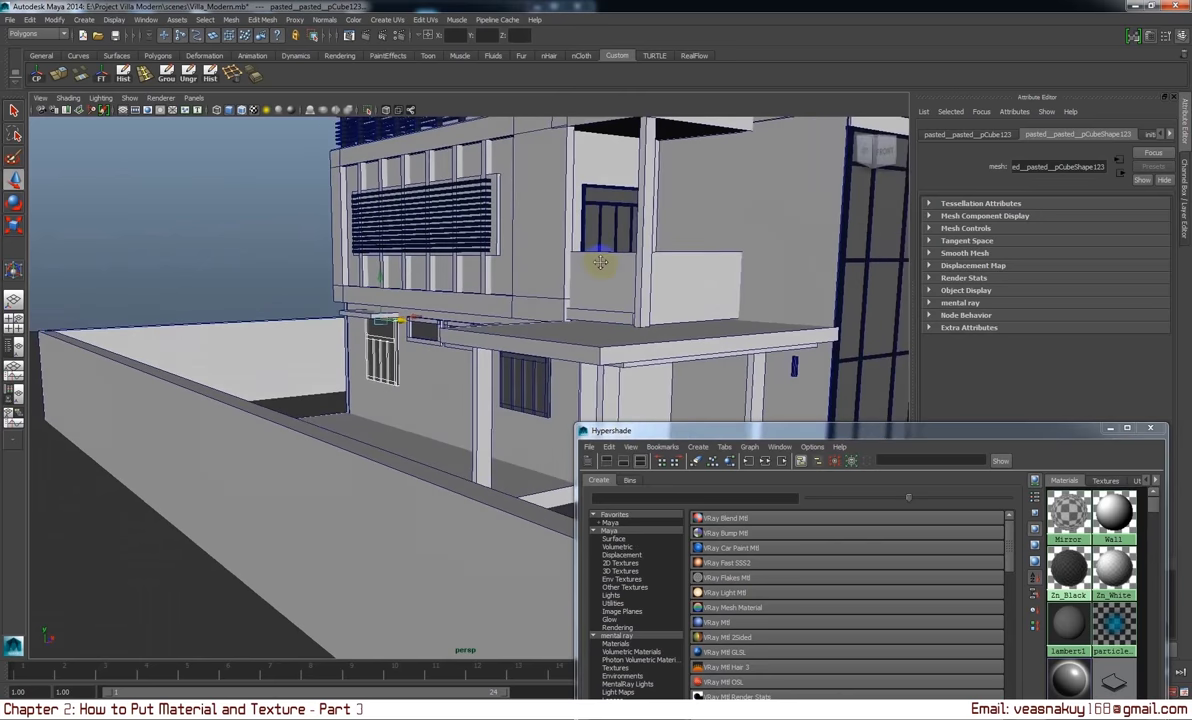
- Assign the Zn_Black material to the selected window pieces
mouse_move(1073, 514)
right_down()
mouse_move(1012, 194)
mouse_move(1055, 535)
right_up()
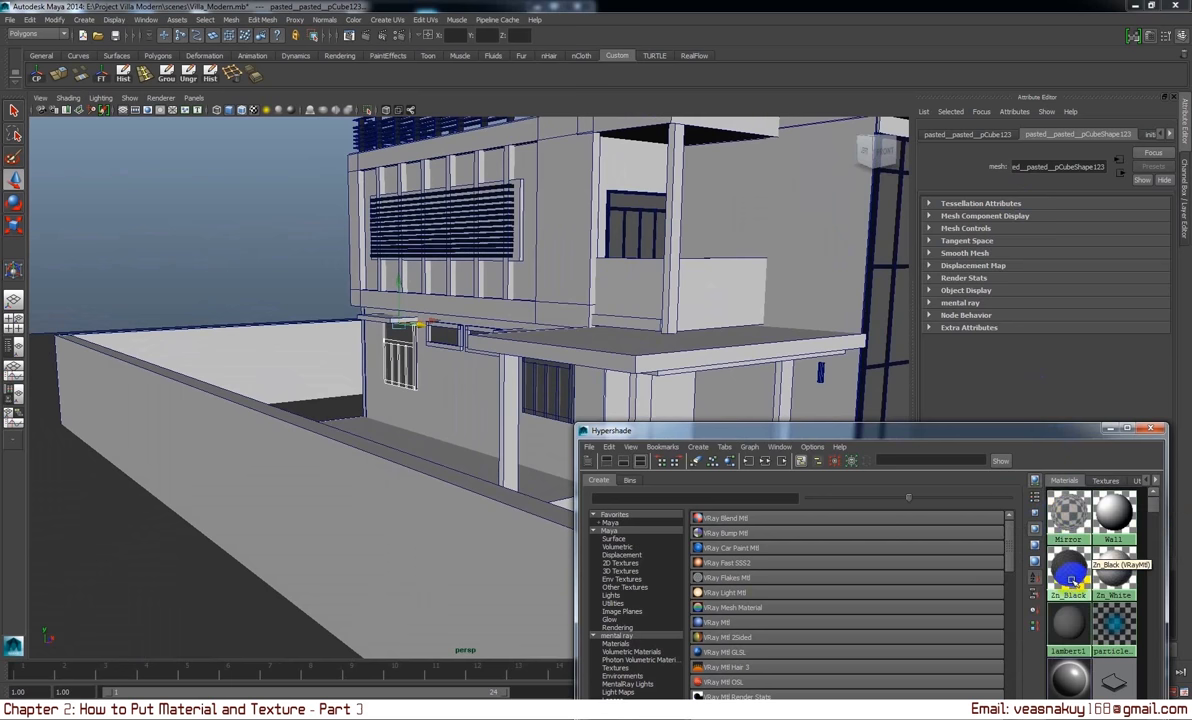
mouse_move(1071, 578)
right_down()
mouse_move(545, 213)
mouse_move(552, 303)
right_up()
alt+drag(552, 303, 609, 301)
mouse_move(609, 301)
alt+right_down()
mouse_move(588, 234)
mouse_move(617, 340)
alt+right_up()
- Reshape the door's right frame piece by adjusting its corner vertex
click(660, 340)
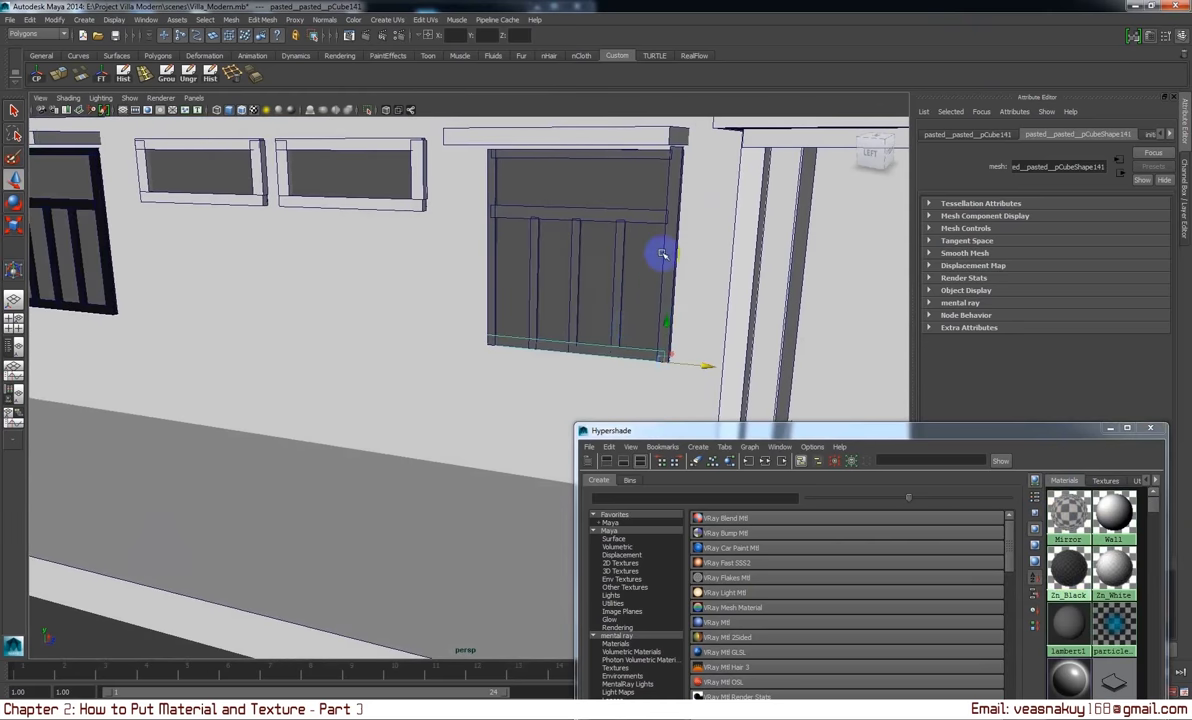
key(f)
alt+right_drag(702, 162, 600, 181)
key(F9)
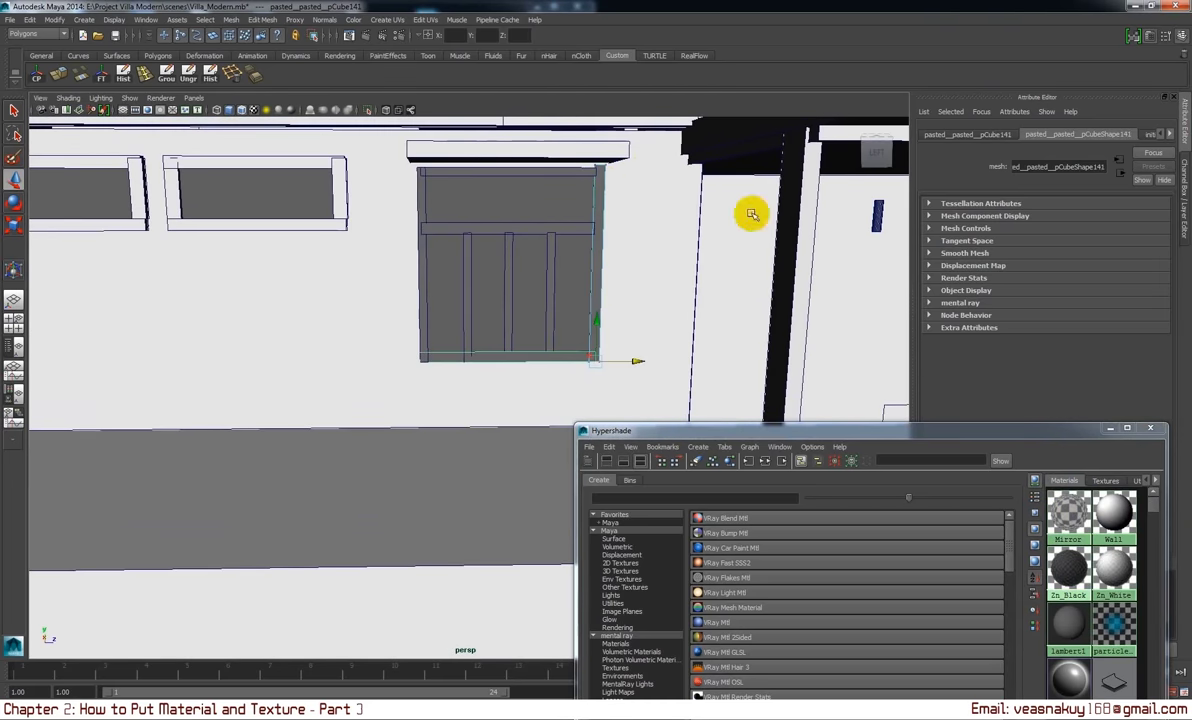
drag(591, 152, 696, 206)
click(601, 127)
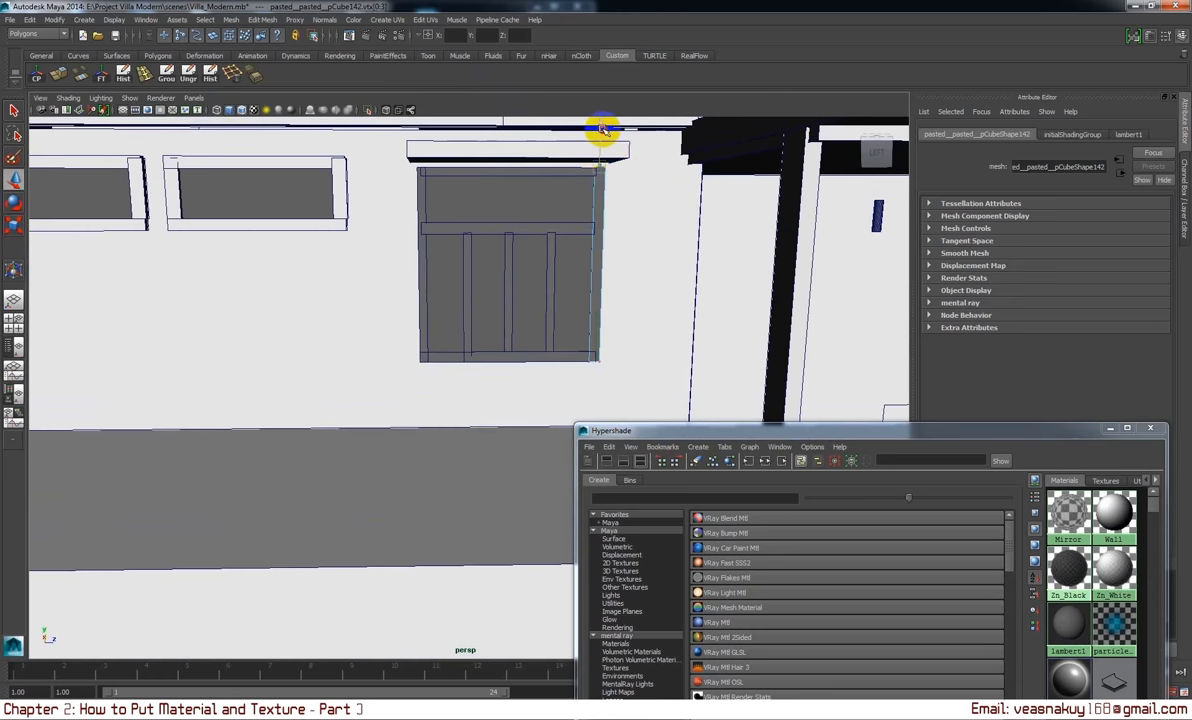
right_drag(607, 234, 636, 221)
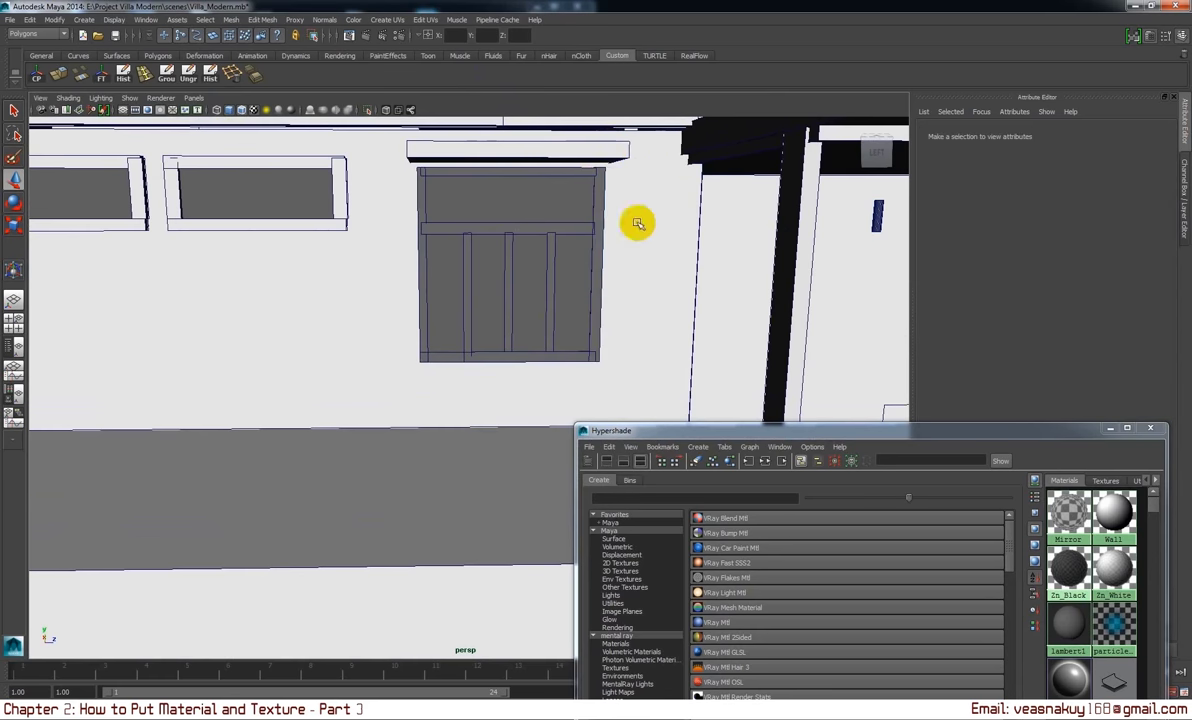
click(593, 208)
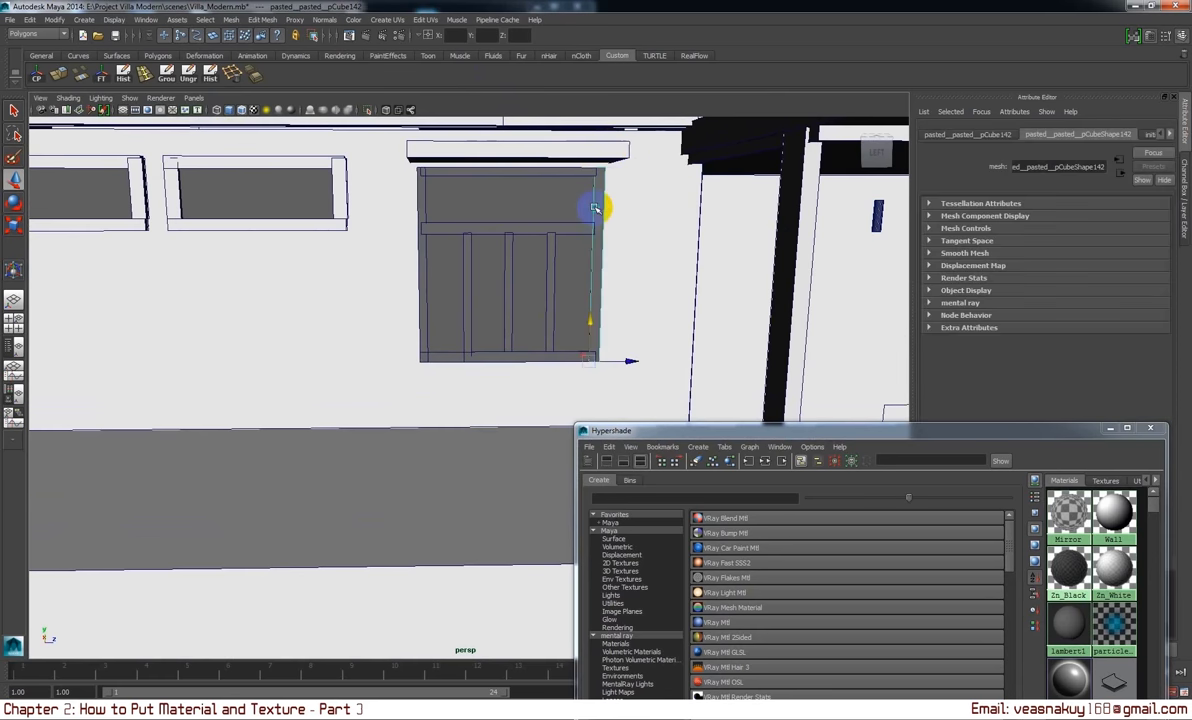
right_drag(599, 205, 603, 226)
click(597, 239)
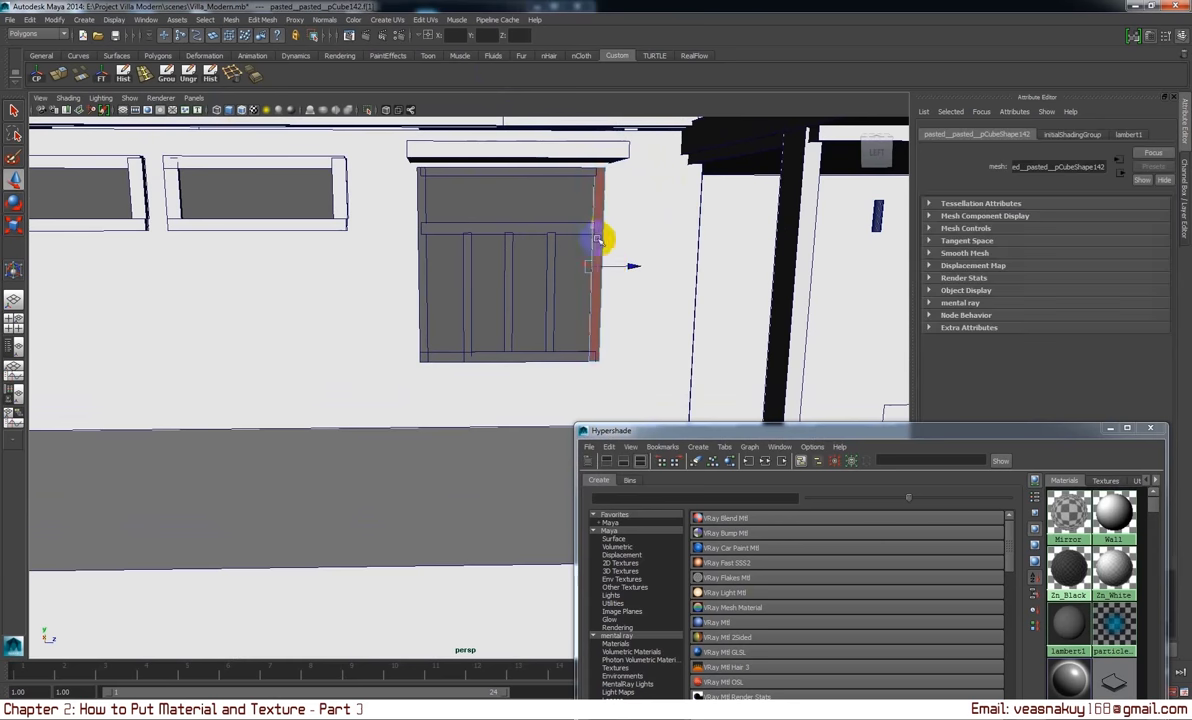
right_drag(600, 193, 740, 125)
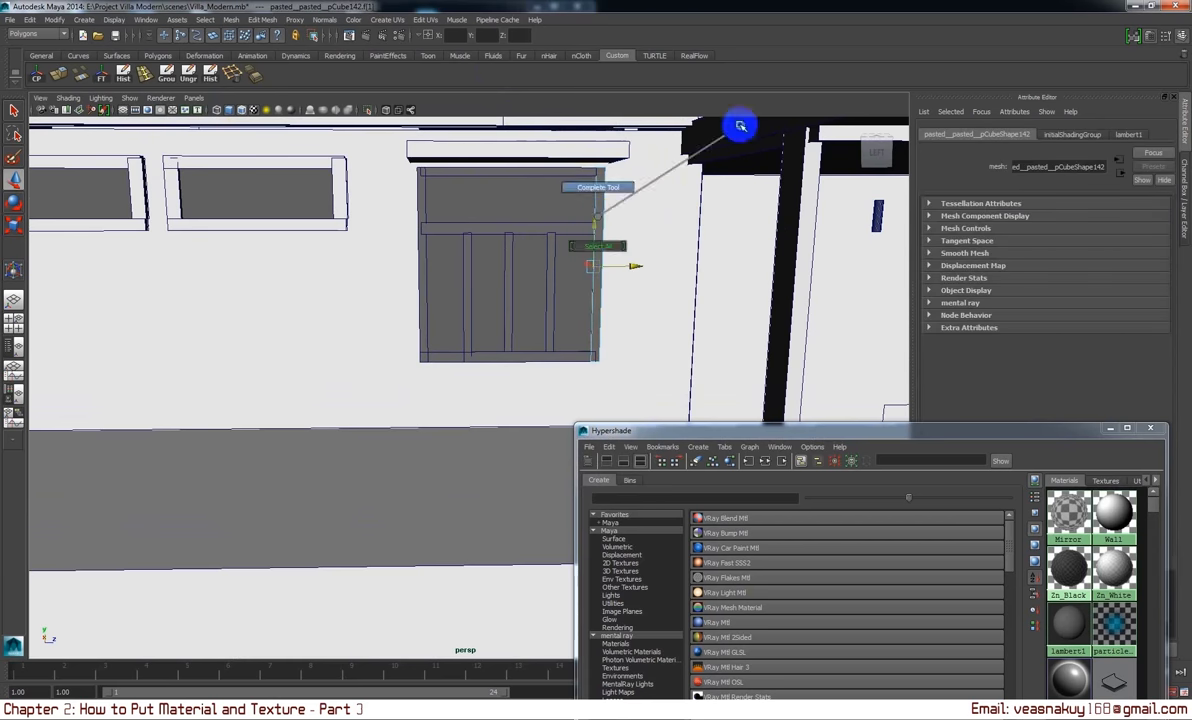
right_drag(598, 192, 790, 92)
click(612, 230)
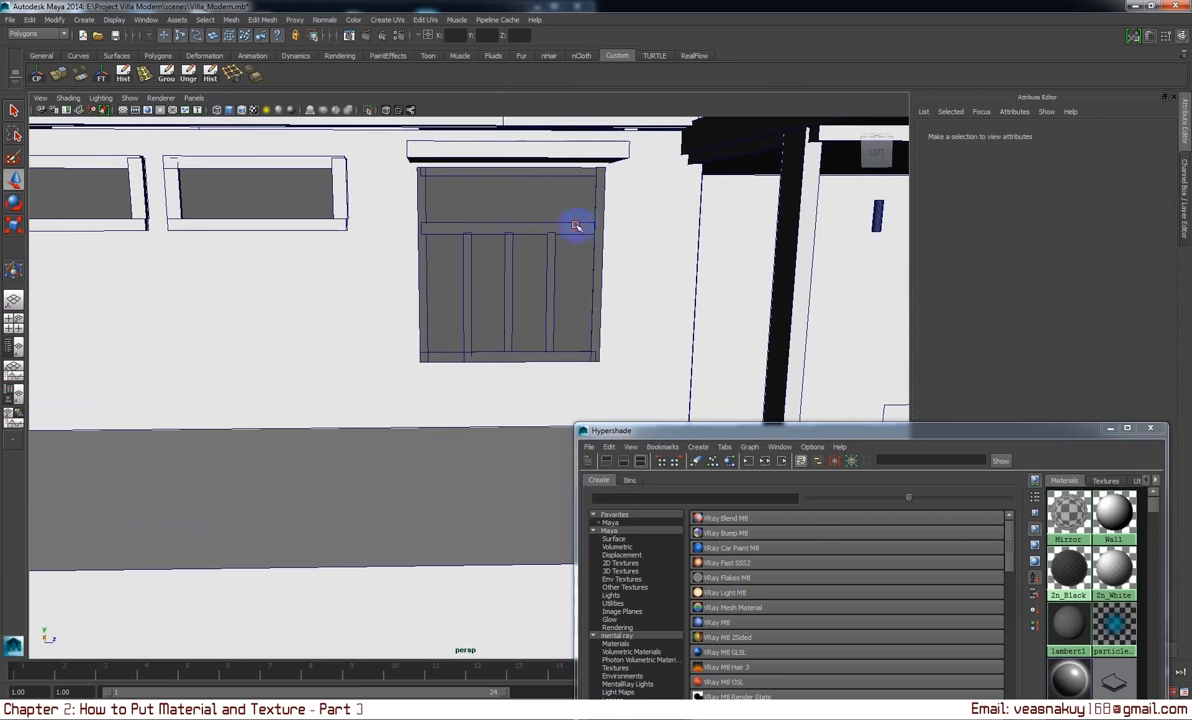
- Select the door's frame pieces and vertical bars and assign them Zn_Black
click(576, 226)
click(579, 166)
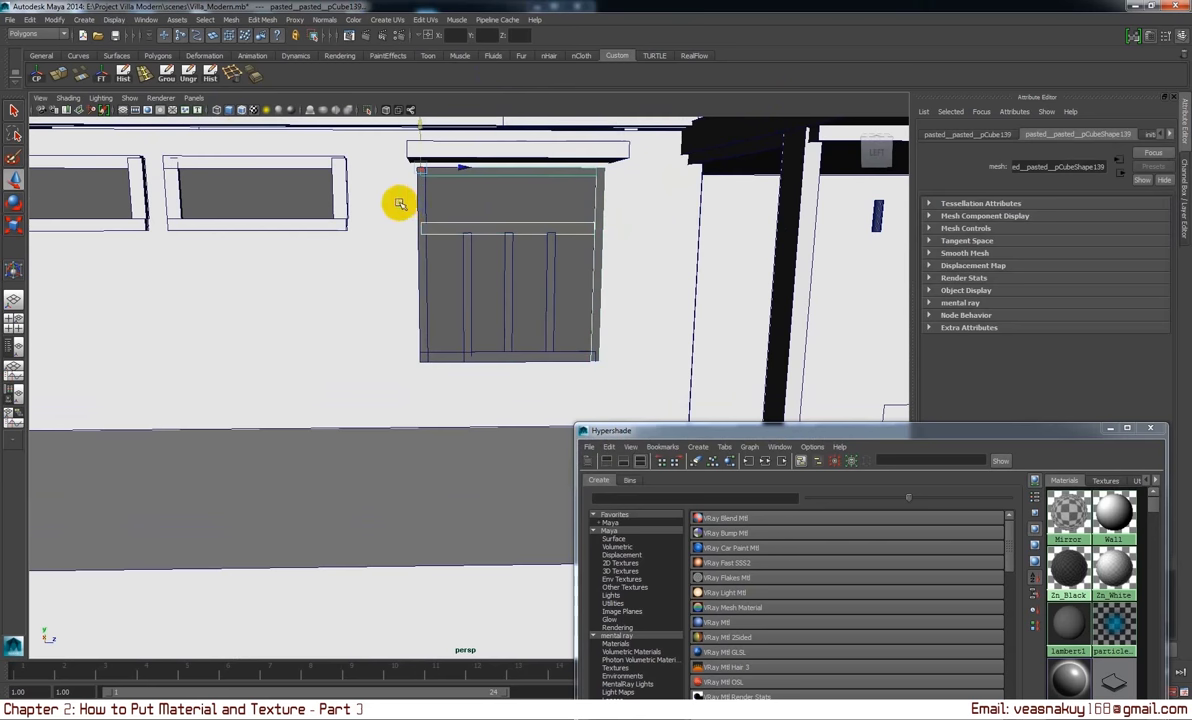
click(505, 355)
click(461, 311)
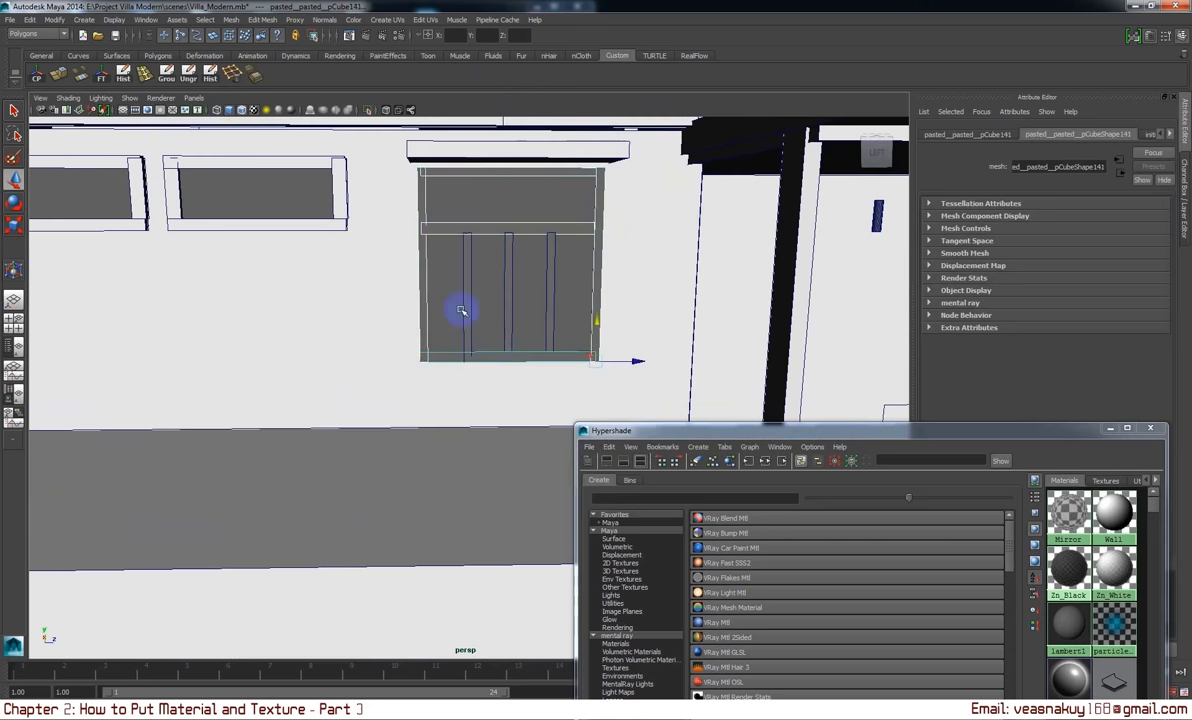
click(466, 309)
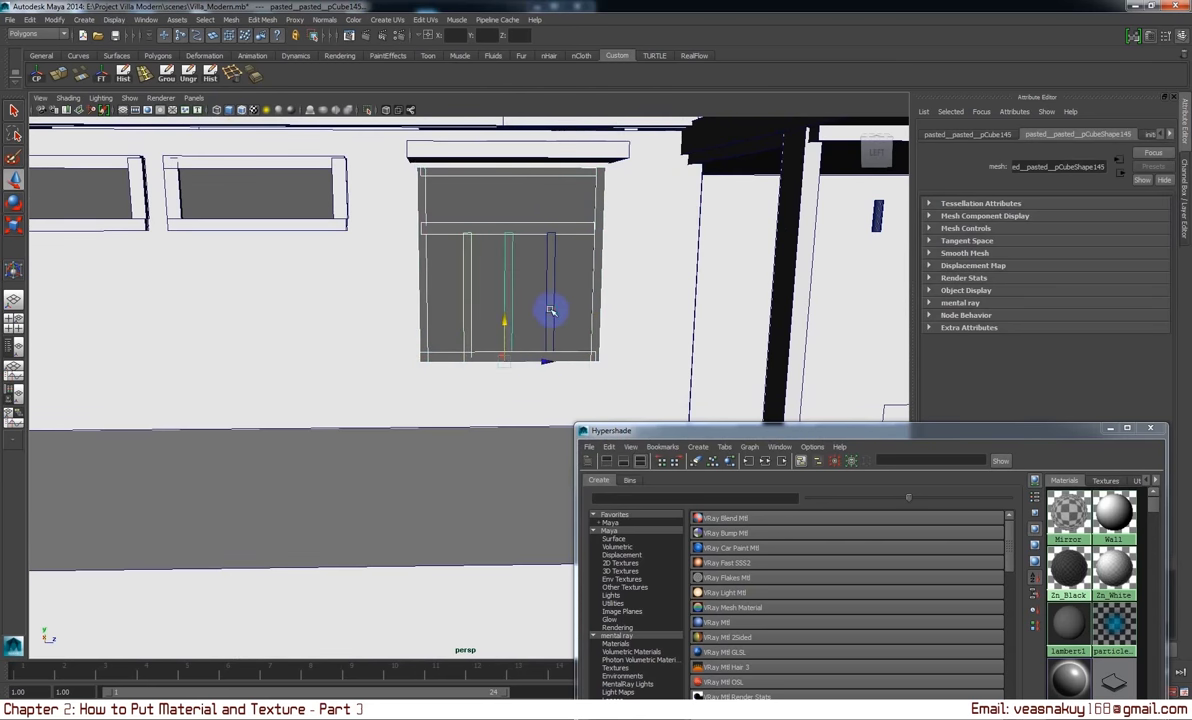
click(551, 308)
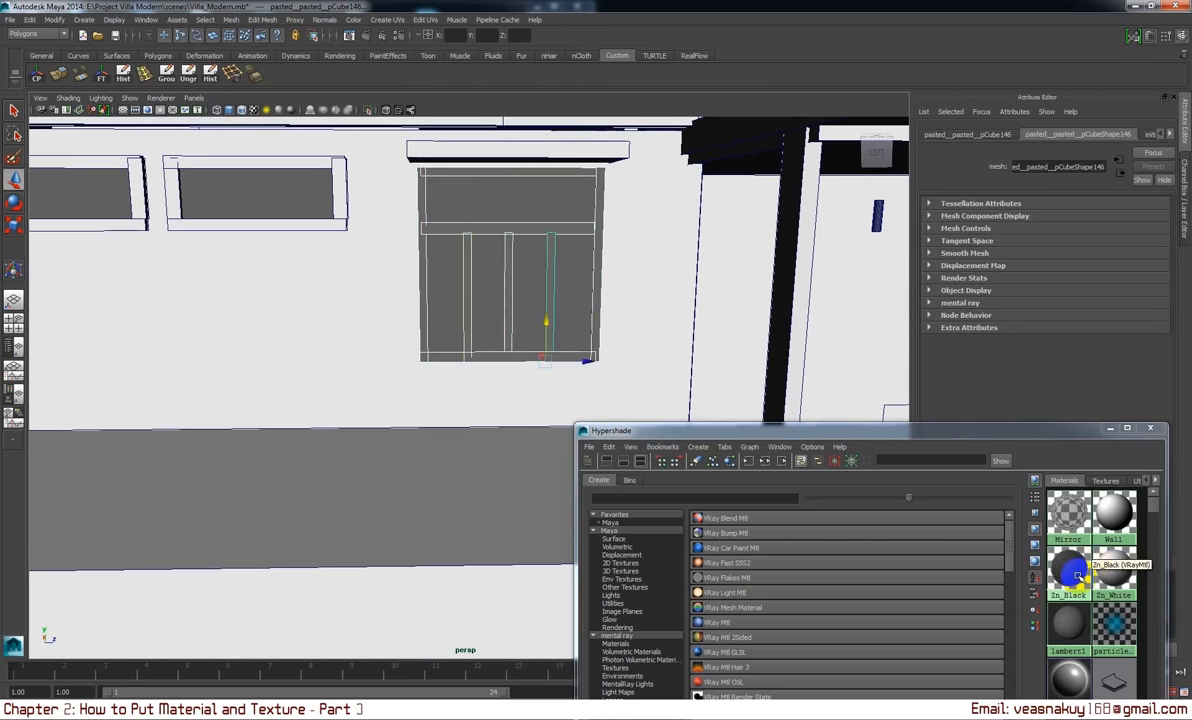
right_drag(1075, 575, 1000, 620)
alt+drag(367, 271, 727, 306)
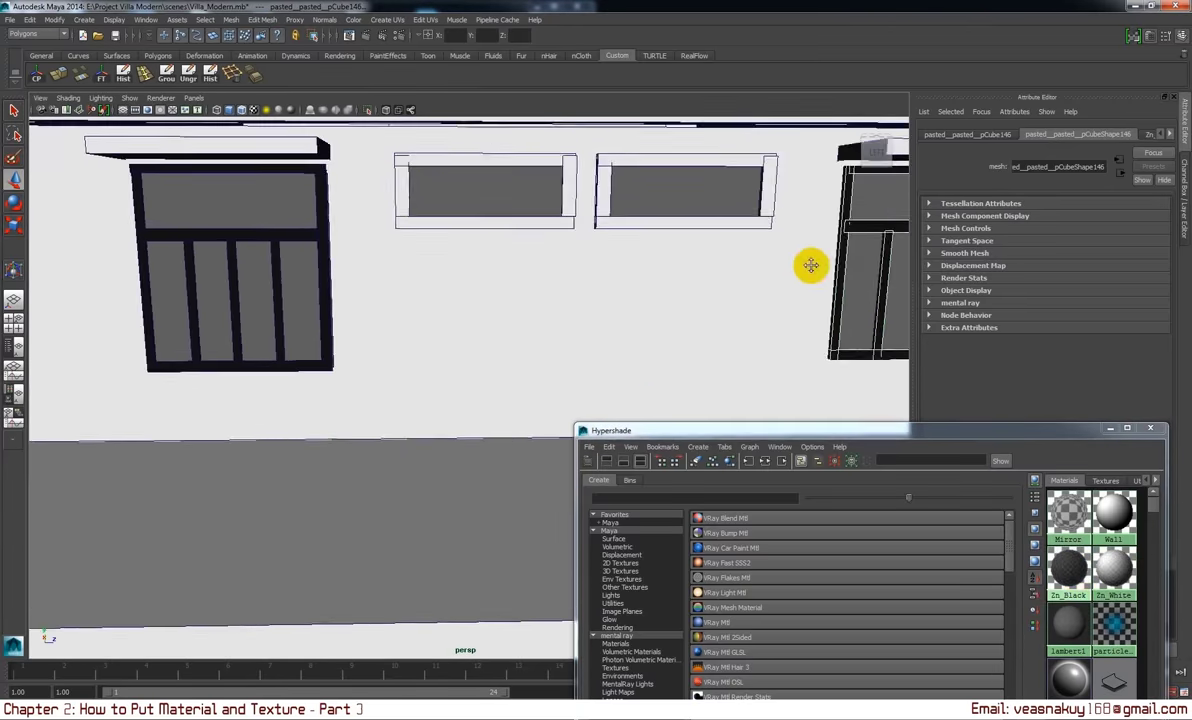
alt+right_drag(727, 306, 346, 218)
mouse_move(346, 218)
alt+mouse_down()
mouse_move(495, 333)
mouse_move(415, 322)
mouse_move(347, 273)
mouse_move(466, 284)
mouse_move(412, 287)
mouse_move(393, 280)
mouse_move(501, 270)
alt+mouse_up()
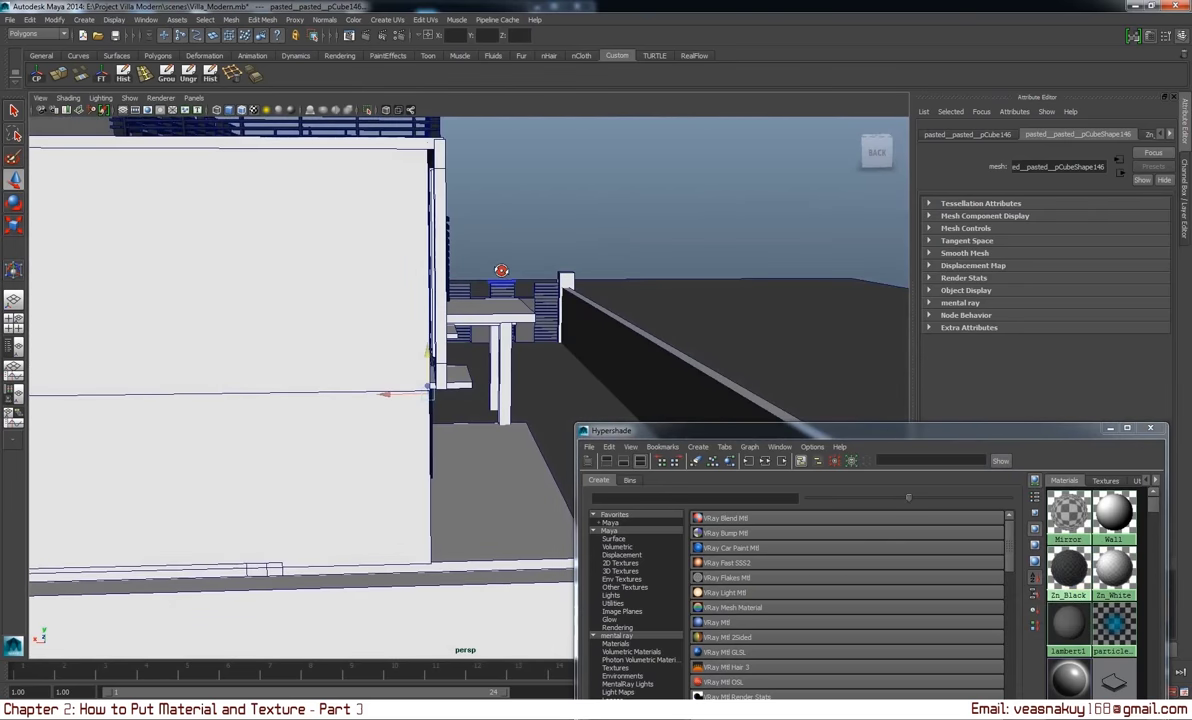
click(437, 226)
alt+right_drag(364, 229, 394, 204)
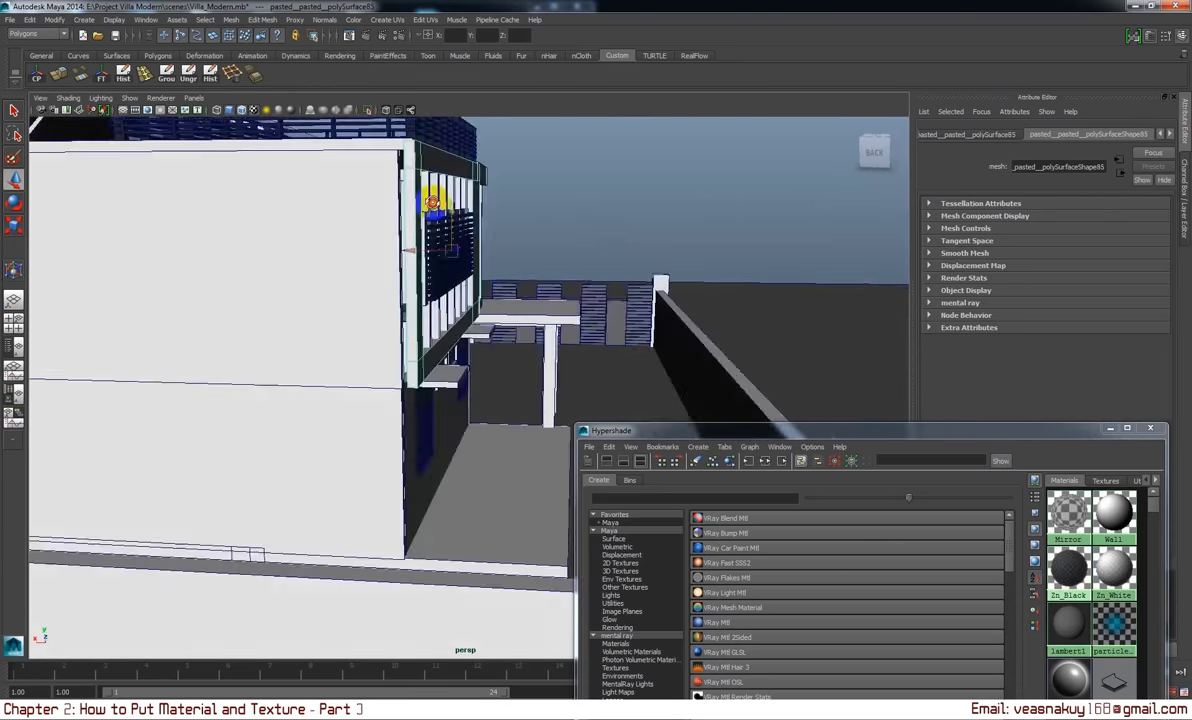
mouse_move(394, 204)
alt+mouse_down()
mouse_move(287, 178)
mouse_move(408, 235)
alt+mouse_up()
click(287, 178)
click(97, 140)
key(4)
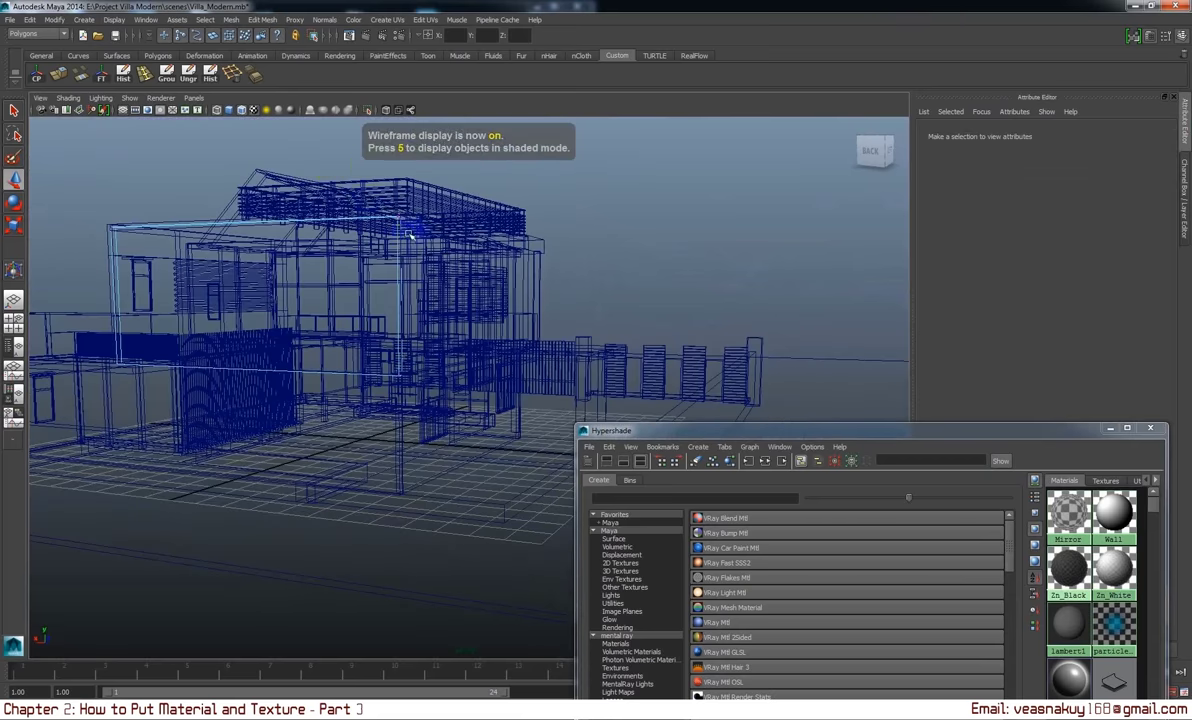
click(376, 297)
scroll(378, 296, up, 3)
key(6)
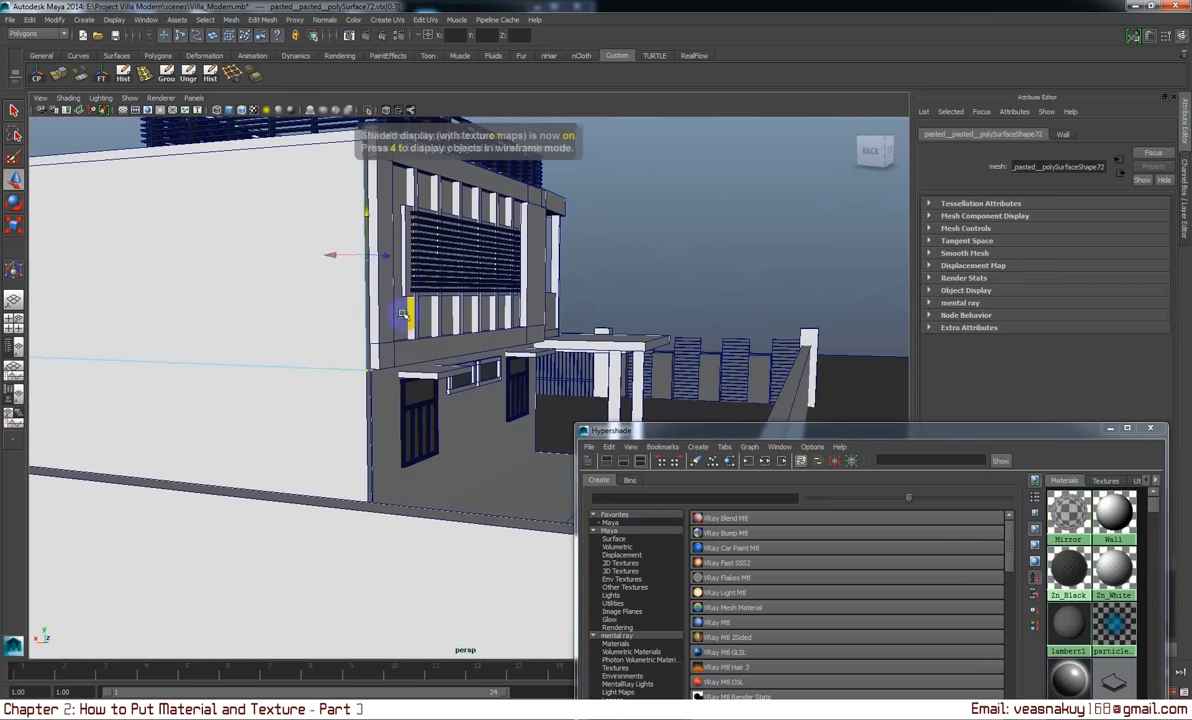
alt+drag(378, 296, 342, 253)
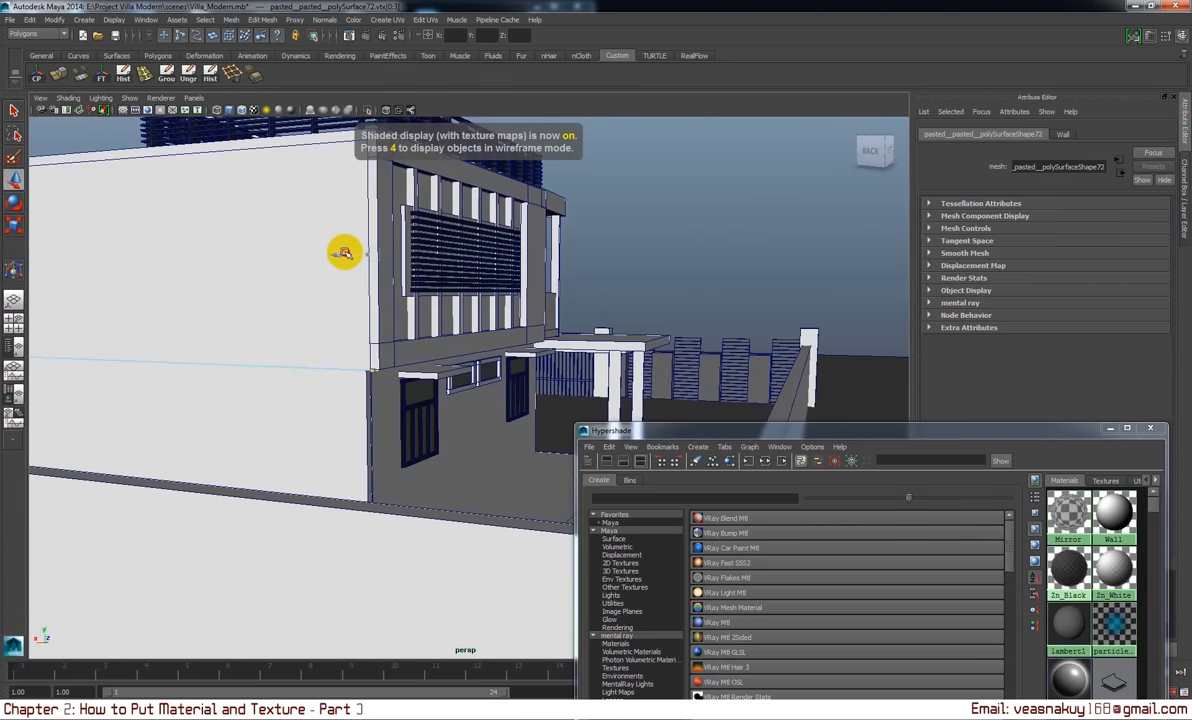
right_click(324, 259)
click(575, 207)
alt+drag(575, 207, 492, 240)
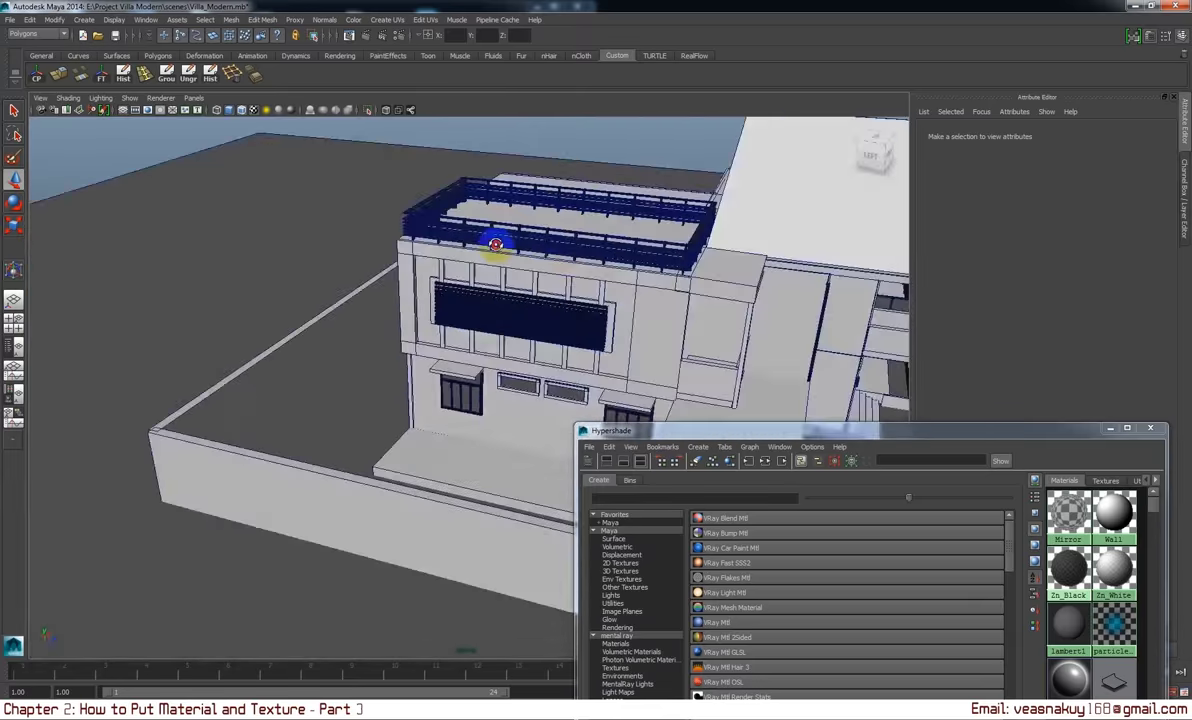
scroll(360, 219, up, 5)
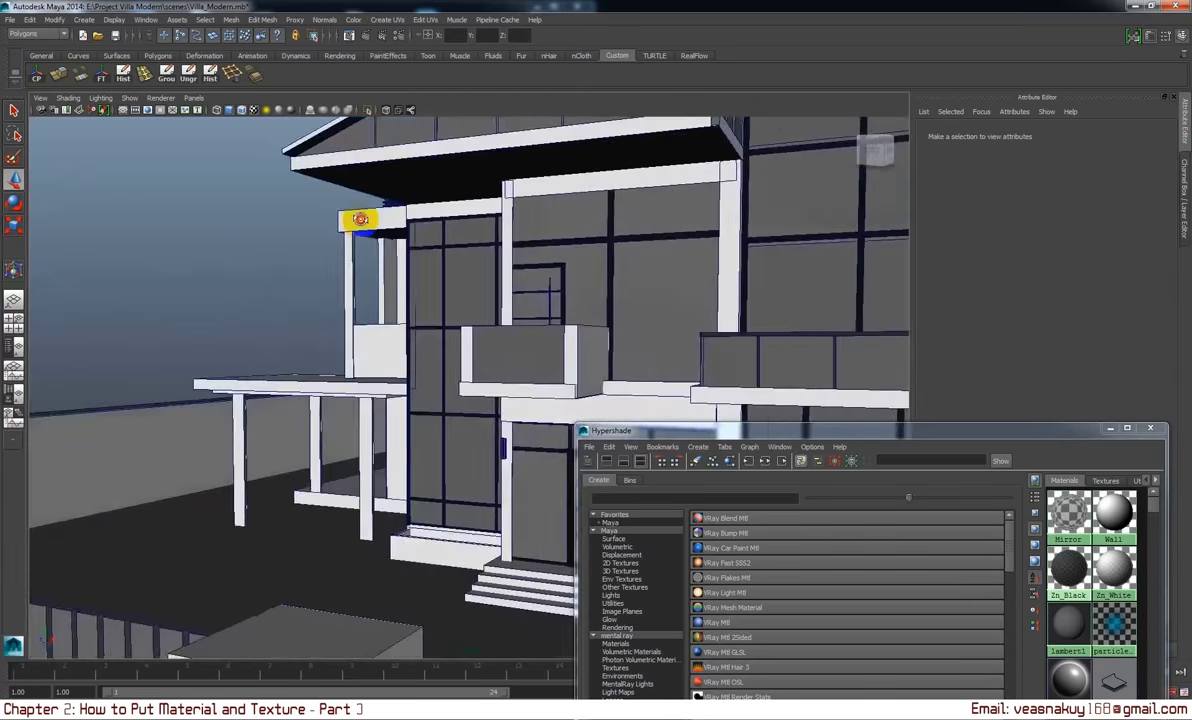
scroll(360, 219, down, 5)
mouse_move(599, 258)
alt+mouse_down()
mouse_move(460, 258)
mouse_move(493, 316)
mouse_move(566, 322)
alt+mouse_up()
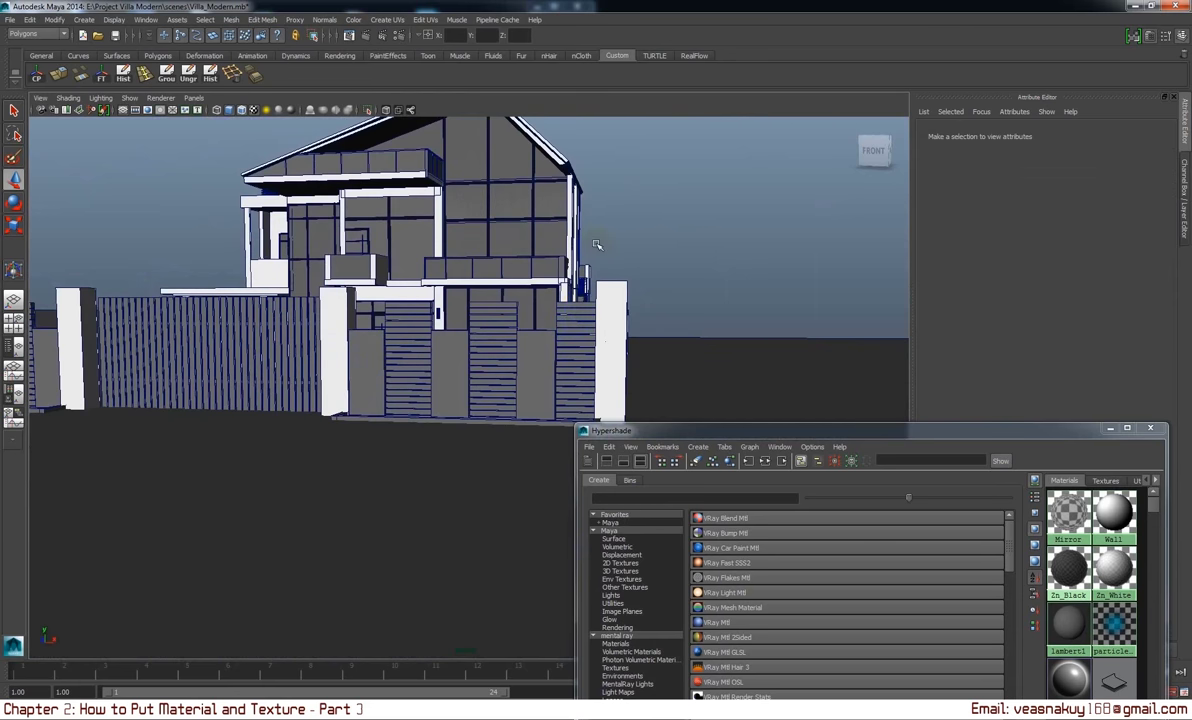
- Select the whole slatted gate group and apply Zn_Black to it
click(592, 358)
scroll(500, 337, up, 5)
scroll(598, 319, down, 5)
mouse_move(607, 330)
alt+mouse_down()
mouse_move(493, 338)
mouse_move(599, 332)
mouse_move(368, 376)
mouse_move(380, 365)
mouse_move(424, 374)
alt+mouse_up()
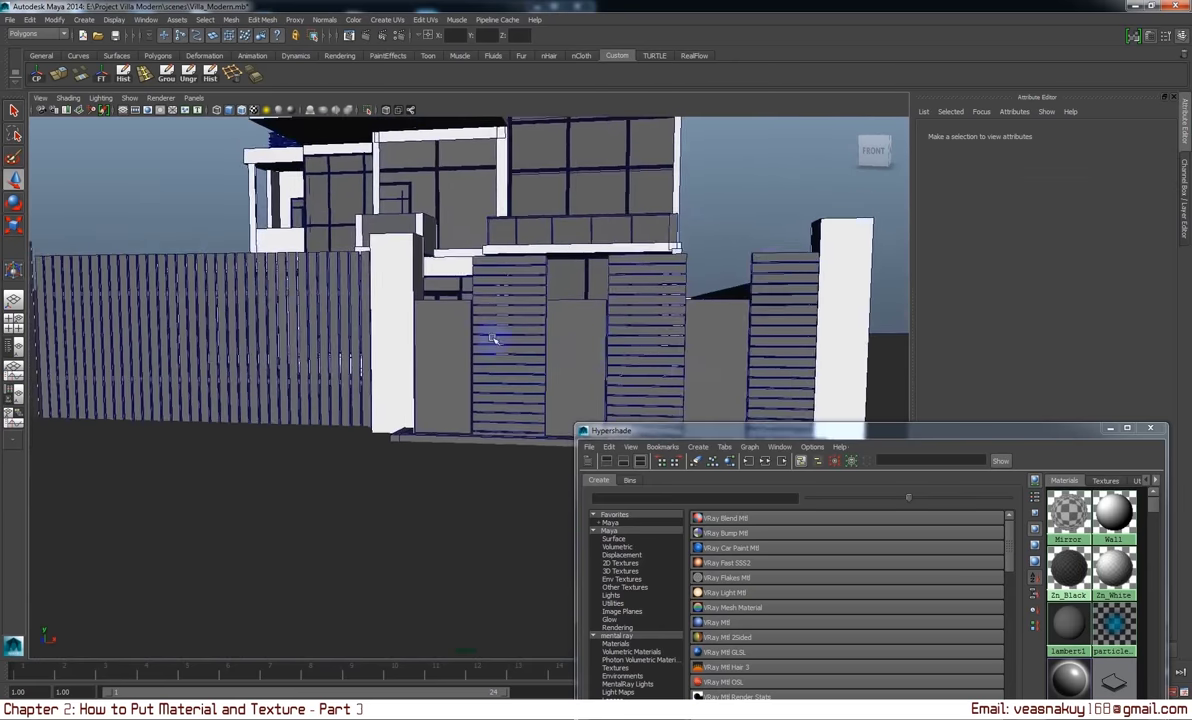
click(382, 374)
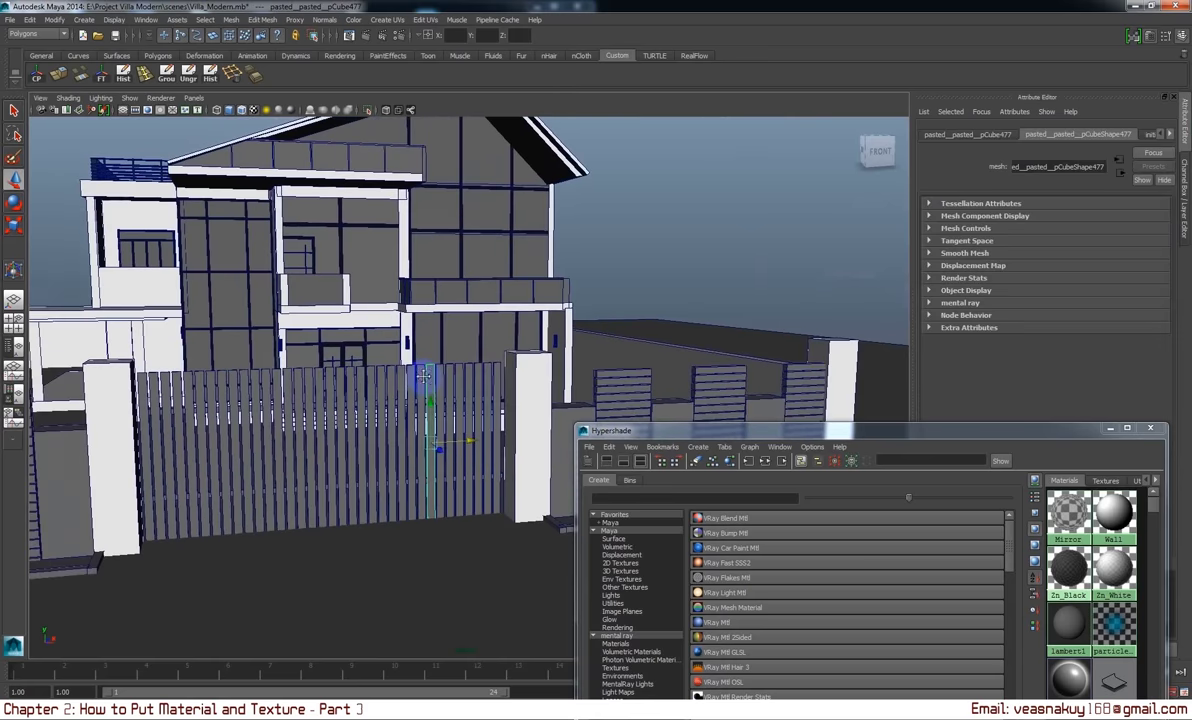
key(Up)
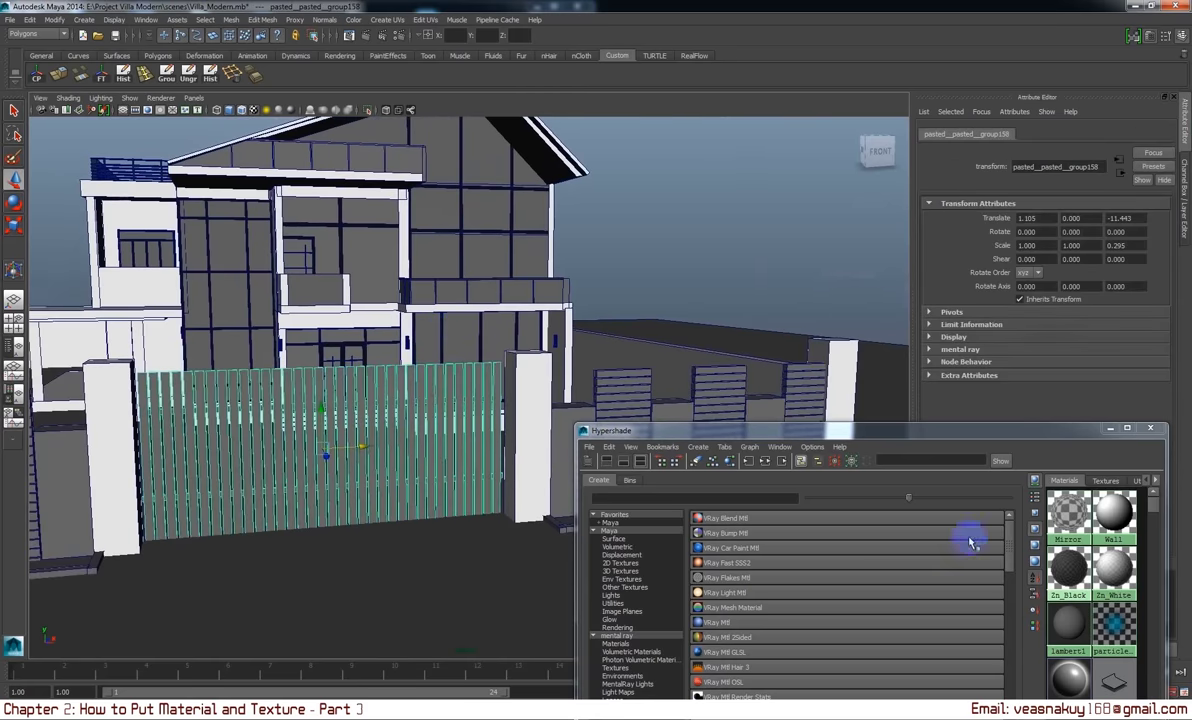
right_drag(1068, 515, 815, 293)
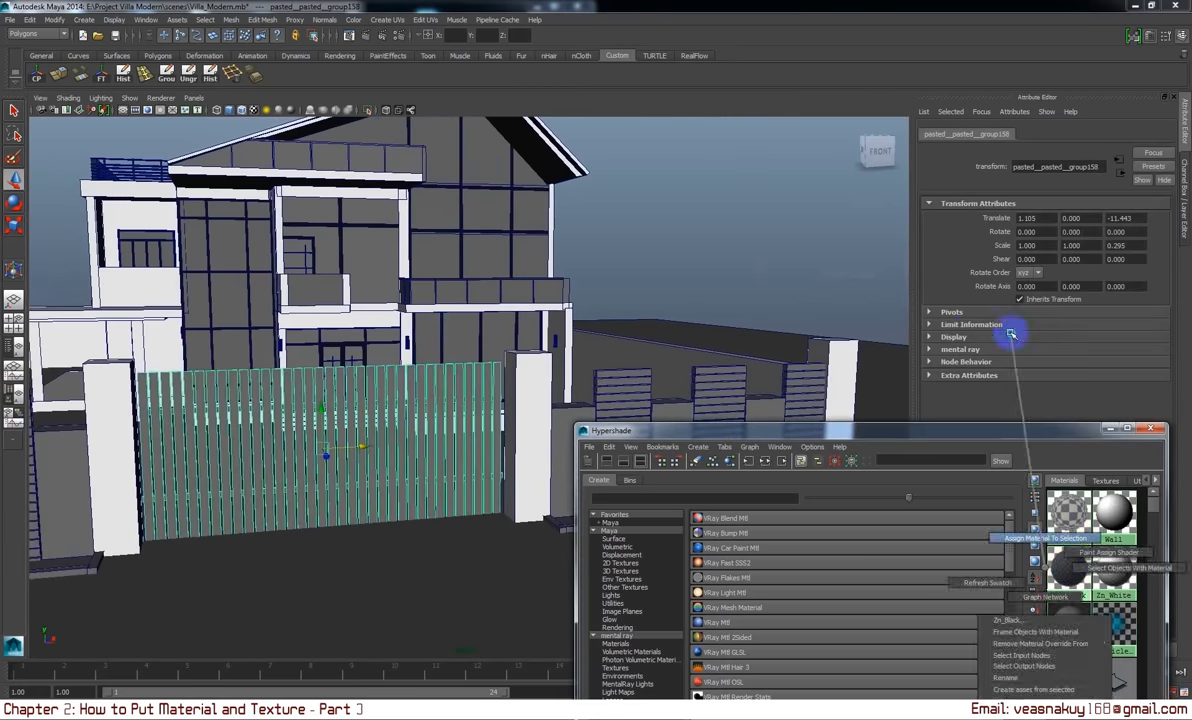
click(815, 293)
- Select the slatted panels between the fence pillars and assign them Zn_Black
alt+drag(815, 293, 512, 372)
click(486, 352)
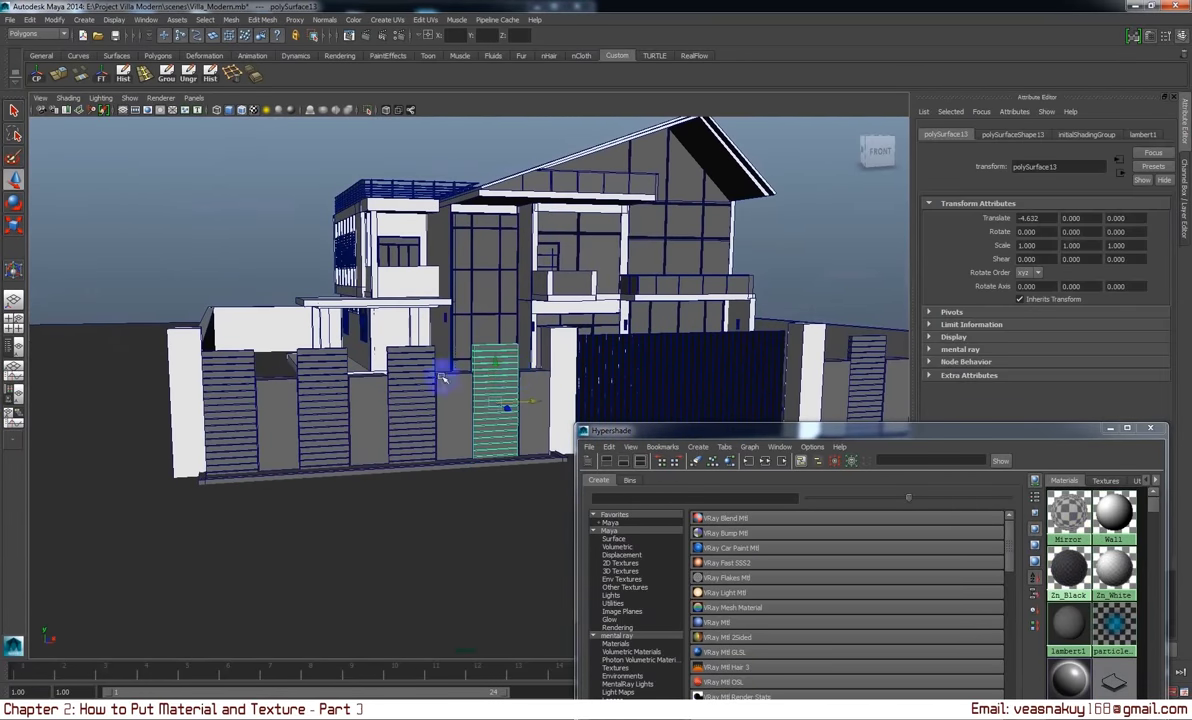
click(418, 374)
click(305, 365)
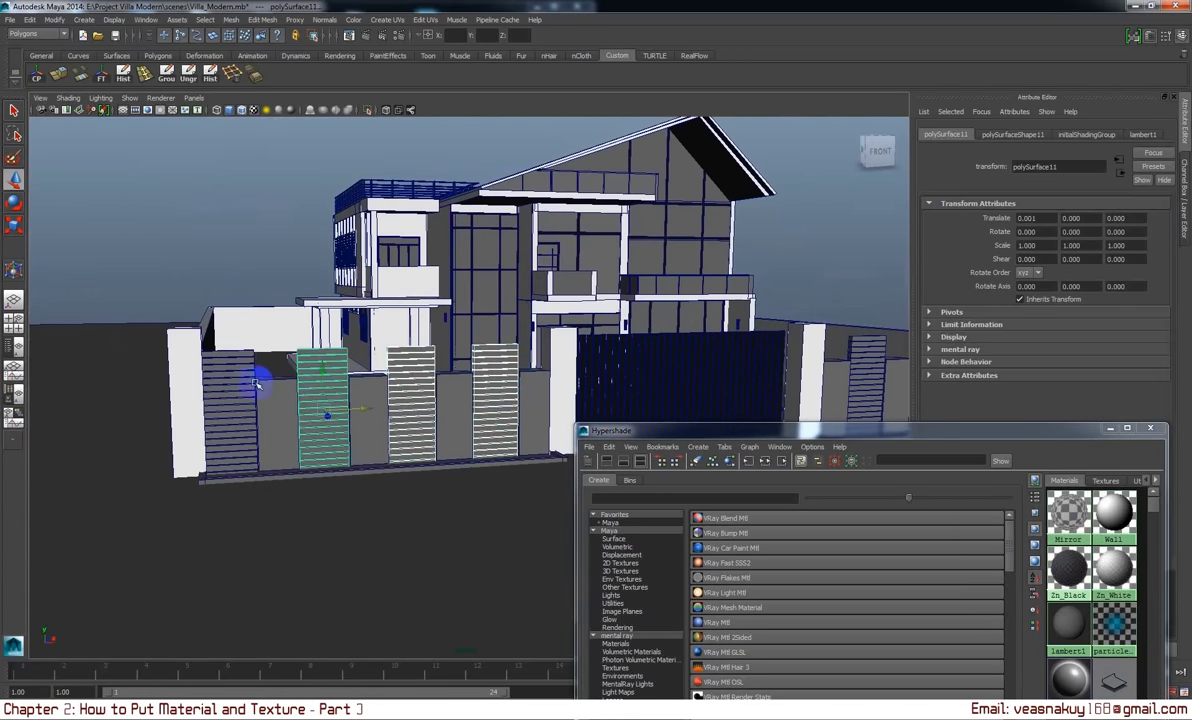
click(235, 360)
alt+drag(360, 341, 362, 348)
click(364, 348)
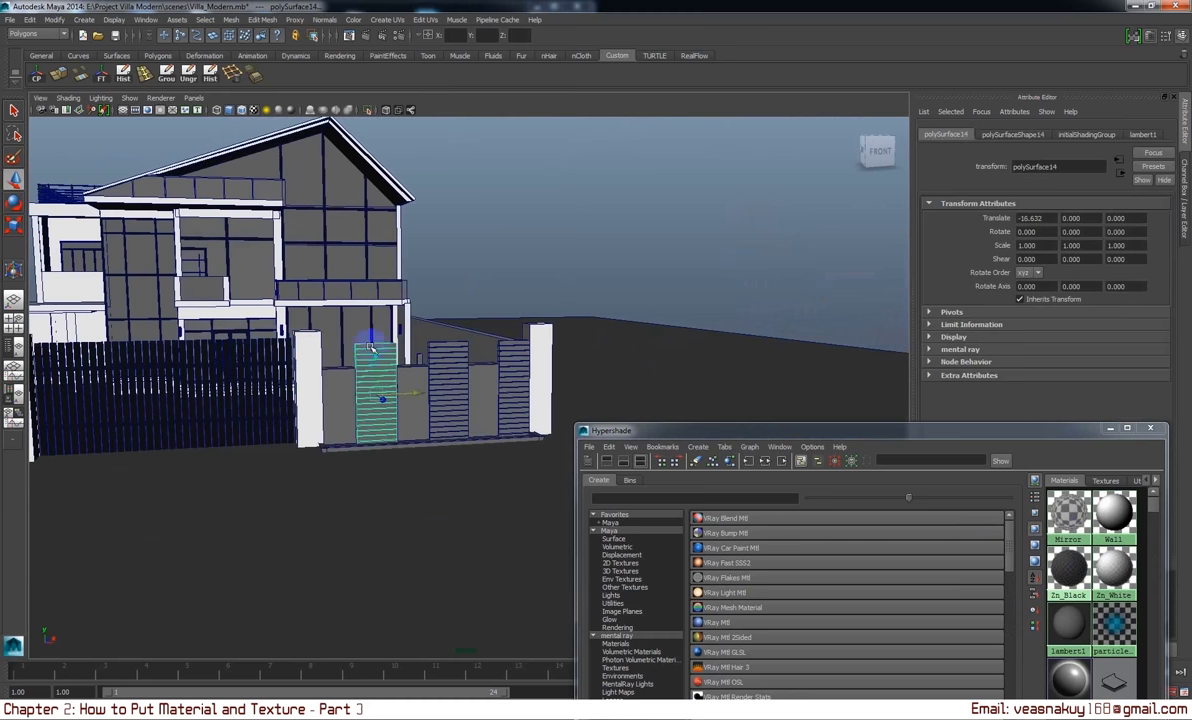
click(448, 350)
click(520, 352)
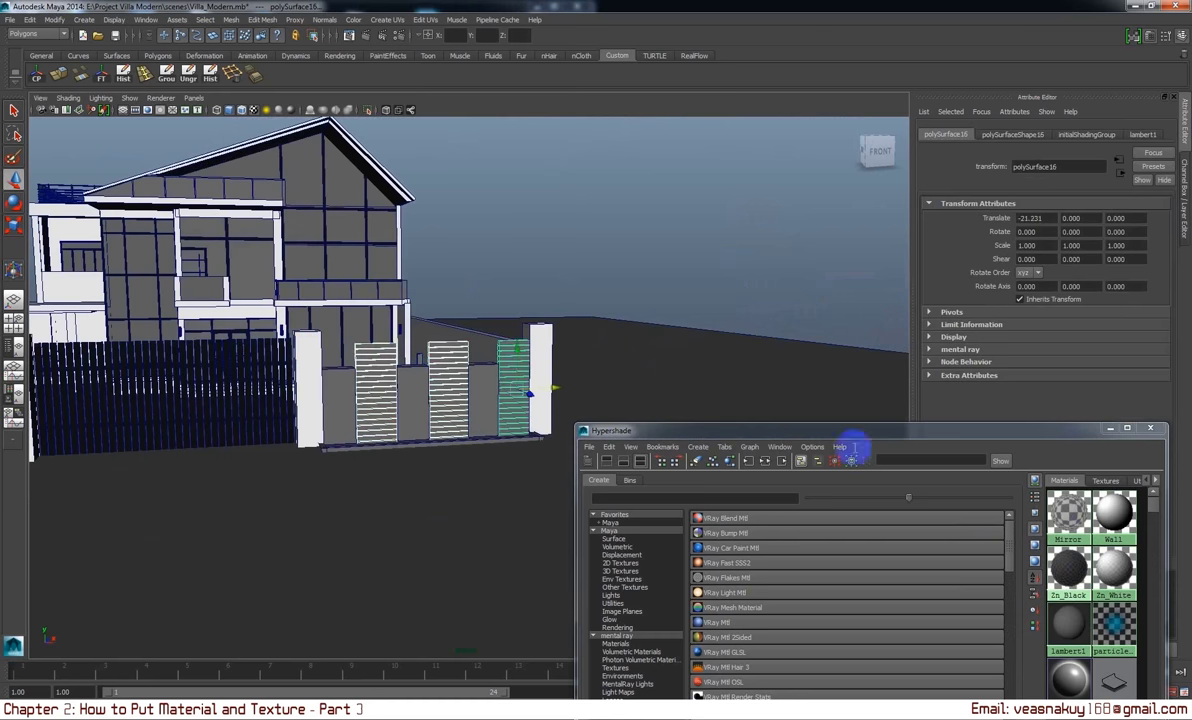
right_drag(1066, 567, 1035, 243)
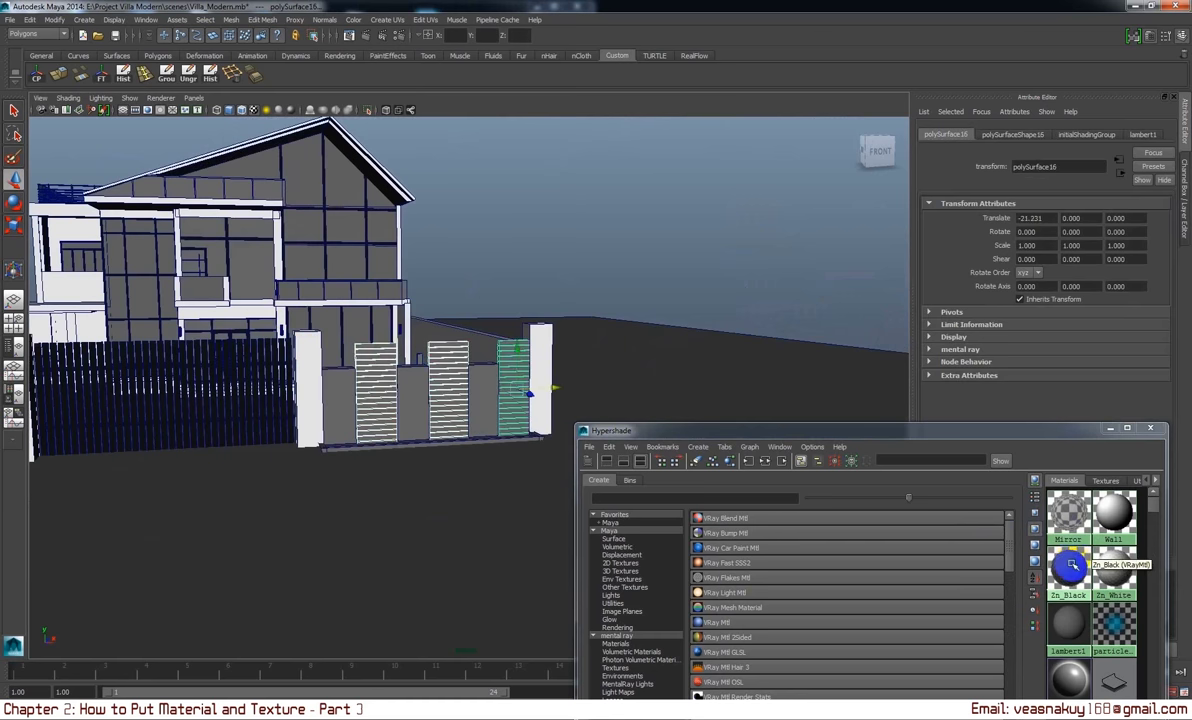
click(655, 210)
mouse_move(655, 210)
alt+mouse_down()
mouse_move(841, 253)
mouse_move(519, 311)
mouse_move(585, 333)
mouse_move(732, 346)
mouse_move(431, 255)
mouse_move(524, 386)
mouse_move(500, 341)
mouse_move(623, 317)
mouse_move(545, 342)
alt+mouse_up()
- Assign the Mirror material to the blue panel above the courtyard doors
scroll(545, 342, up, 5)
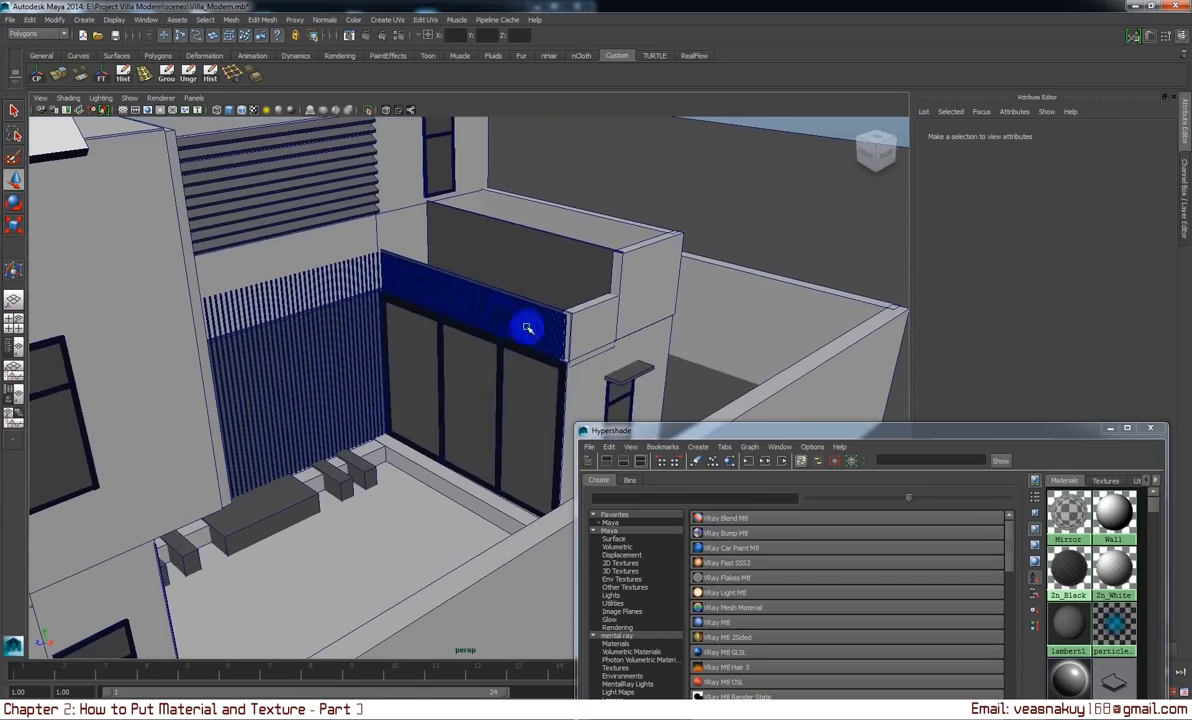
right_click(1070, 512)
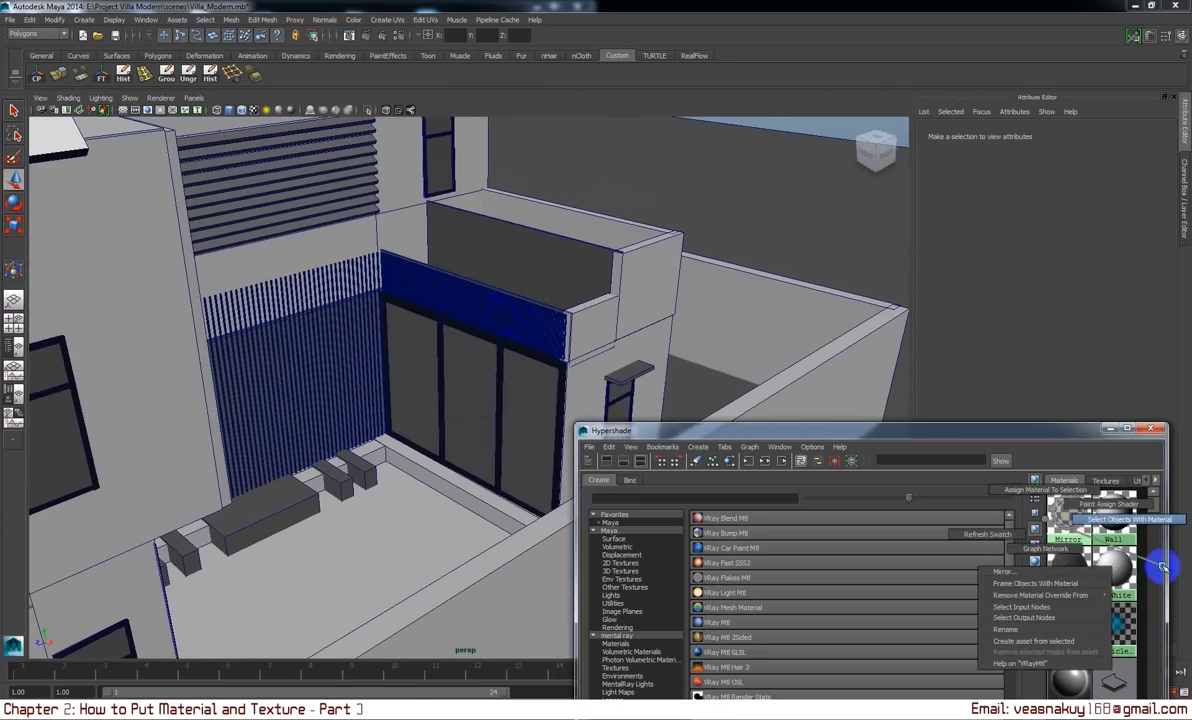
middle_drag(1070, 512, 492, 309)
- Inspect the house in wireframe, then return to textured shaded display
scroll(492, 309, down, 5)
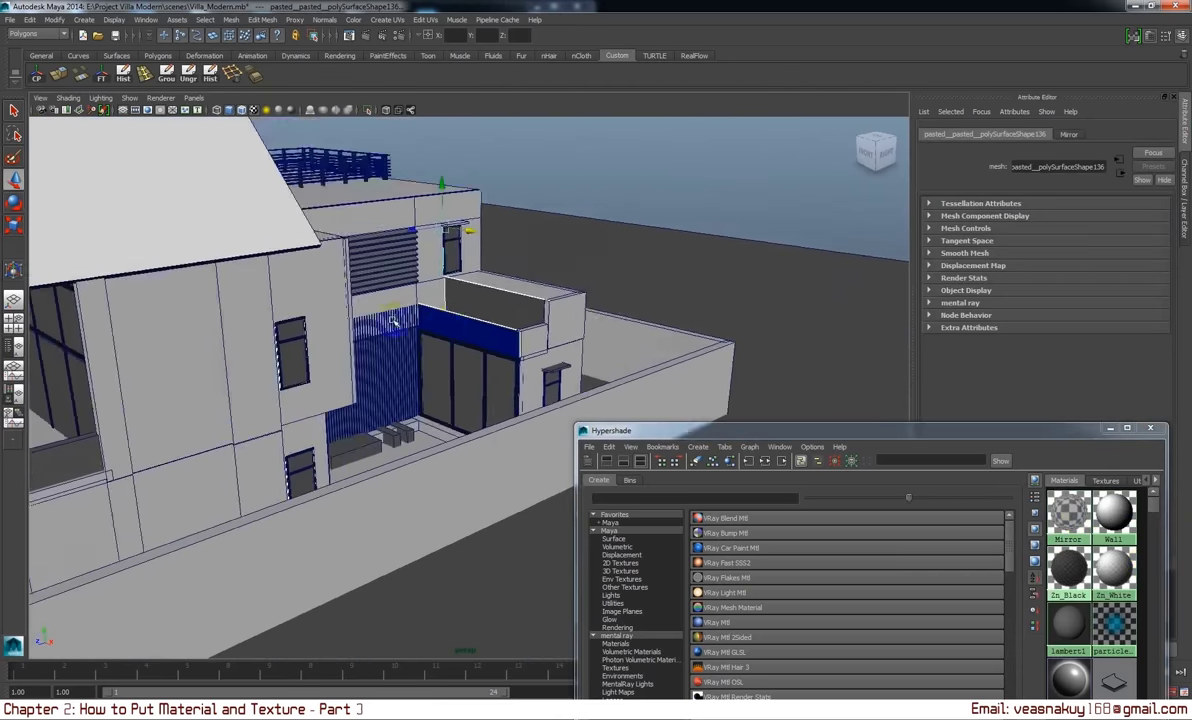
scroll(478, 298, up, 2)
mouse_move(478, 298)
alt+mouse_down()
mouse_move(394, 354)
mouse_move(505, 346)
mouse_move(567, 479)
mouse_move(601, 391)
mouse_move(572, 404)
mouse_move(550, 377)
mouse_move(463, 370)
mouse_move(410, 394)
mouse_move(234, 391)
mouse_move(388, 418)
mouse_move(580, 383)
mouse_move(617, 362)
mouse_move(506, 388)
mouse_move(341, 394)
mouse_move(440, 395)
alt+mouse_up()
key(4)
click(683, 291)
alt+drag(683, 291, 632, 352)
key(6)
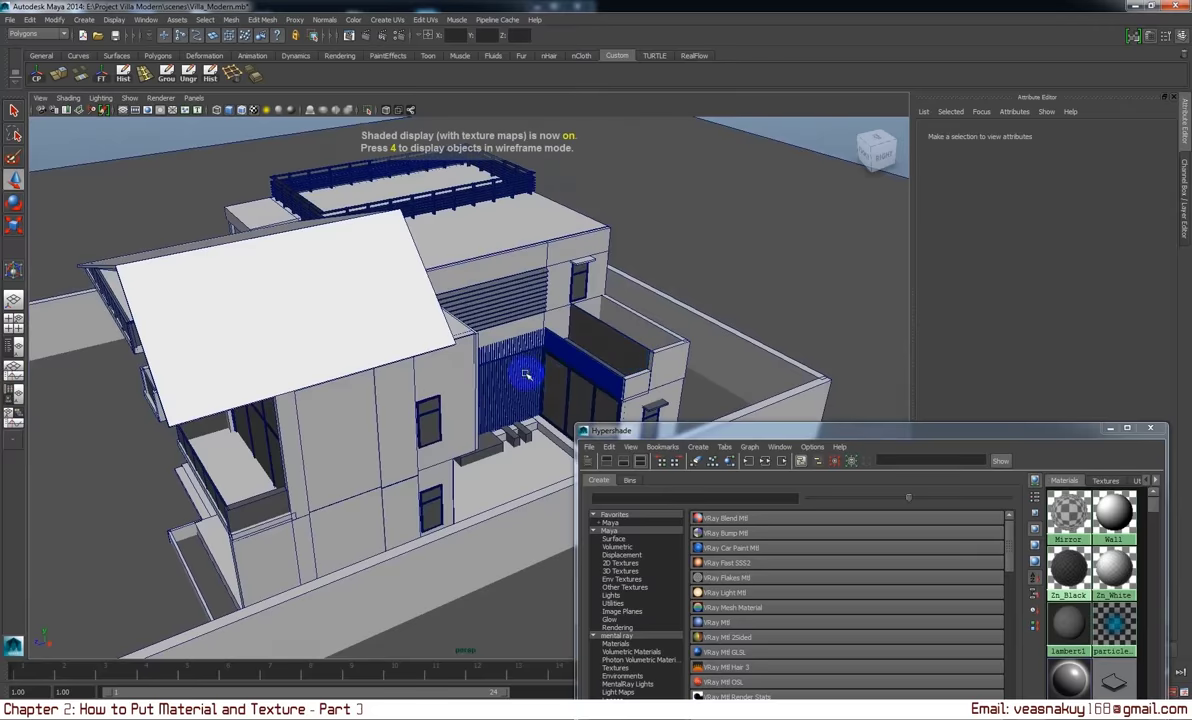
mouse_move(532, 373)
alt+mouse_down()
mouse_move(631, 349)
mouse_move(466, 314)
mouse_move(458, 287)
mouse_move(522, 306)
mouse_move(559, 285)
mouse_move(631, 306)
mouse_move(741, 301)
mouse_move(601, 309)
mouse_move(489, 292)
mouse_move(531, 303)
alt+mouse_up()
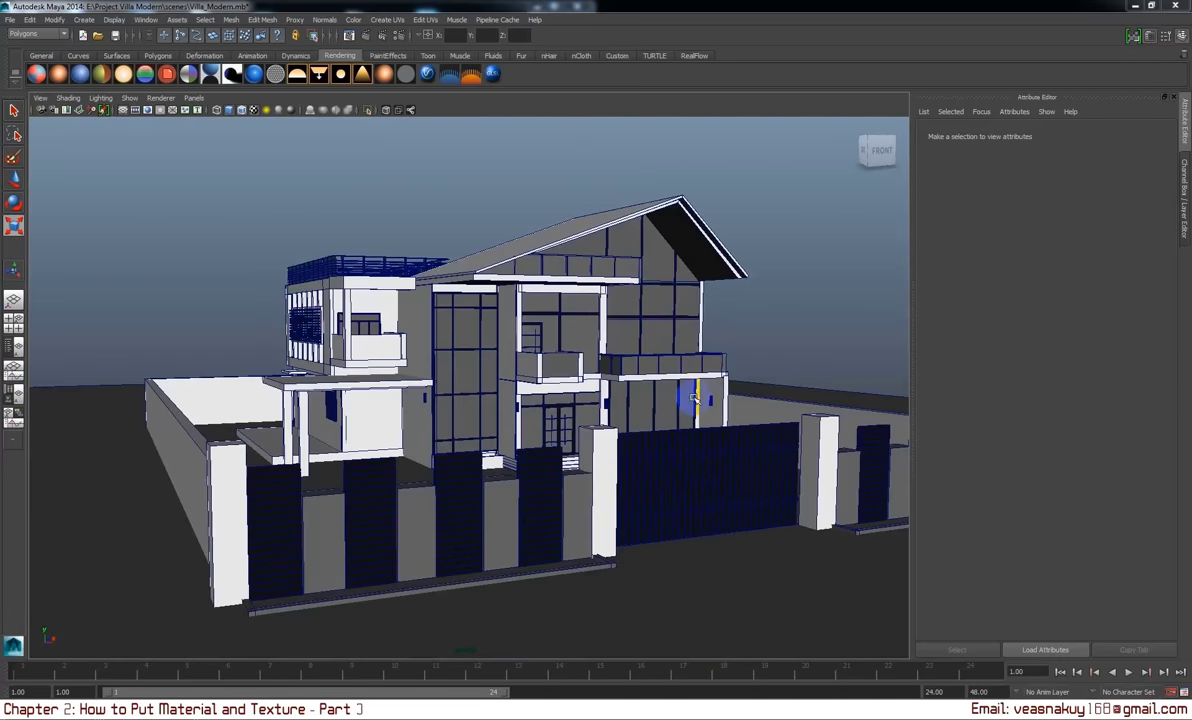
- Select the wall under the porch and assign it a new VRayMtl
scroll(693, 398, up, 2)
scroll(577, 481, up, 5)
alt+drag(625, 481, 638, 367)
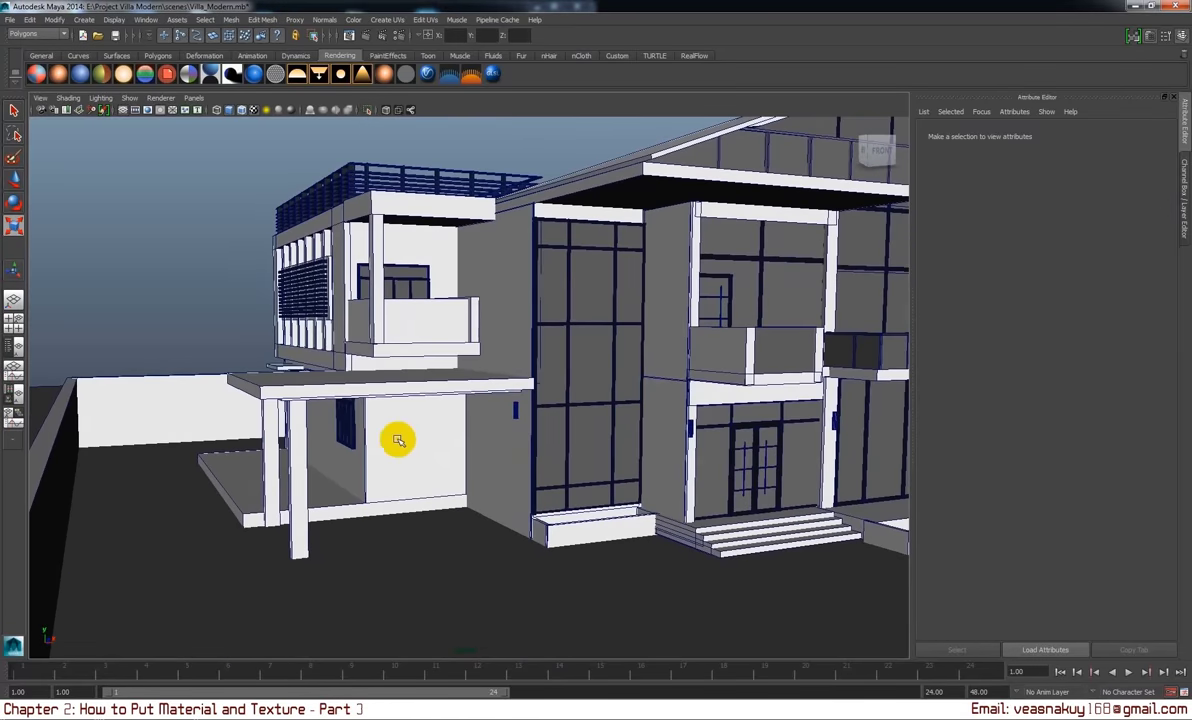
click(417, 443)
alt+drag(417, 443, 389, 413)
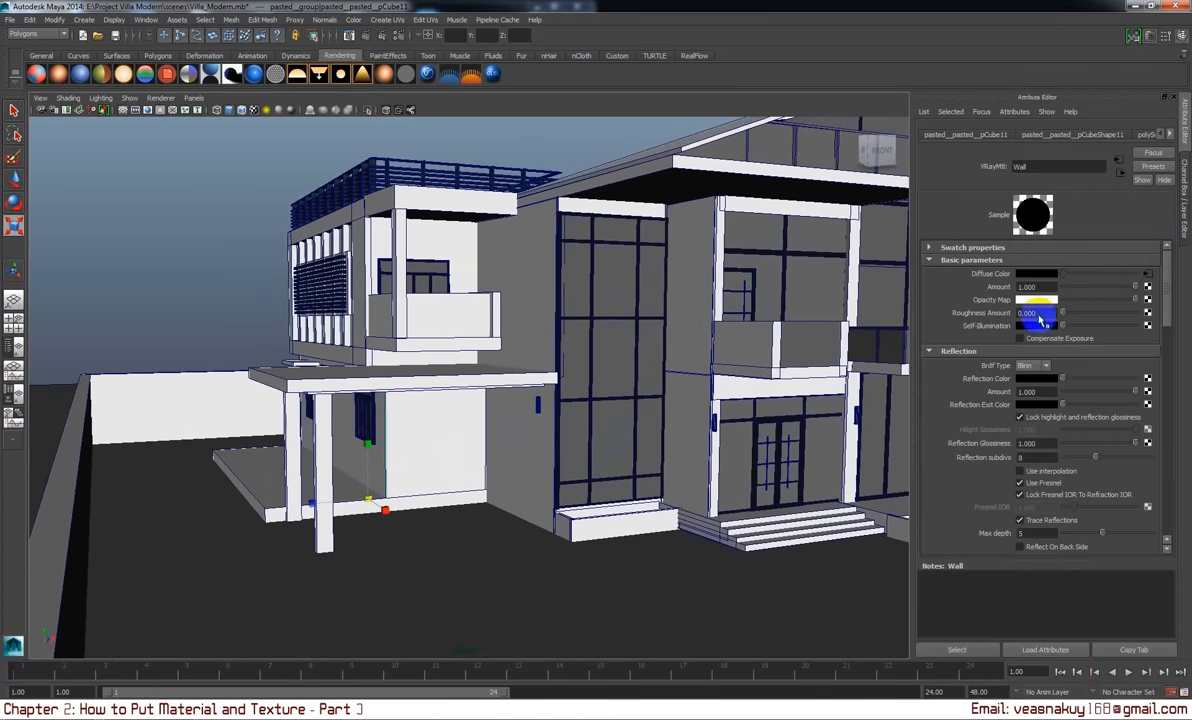
click(80, 73)
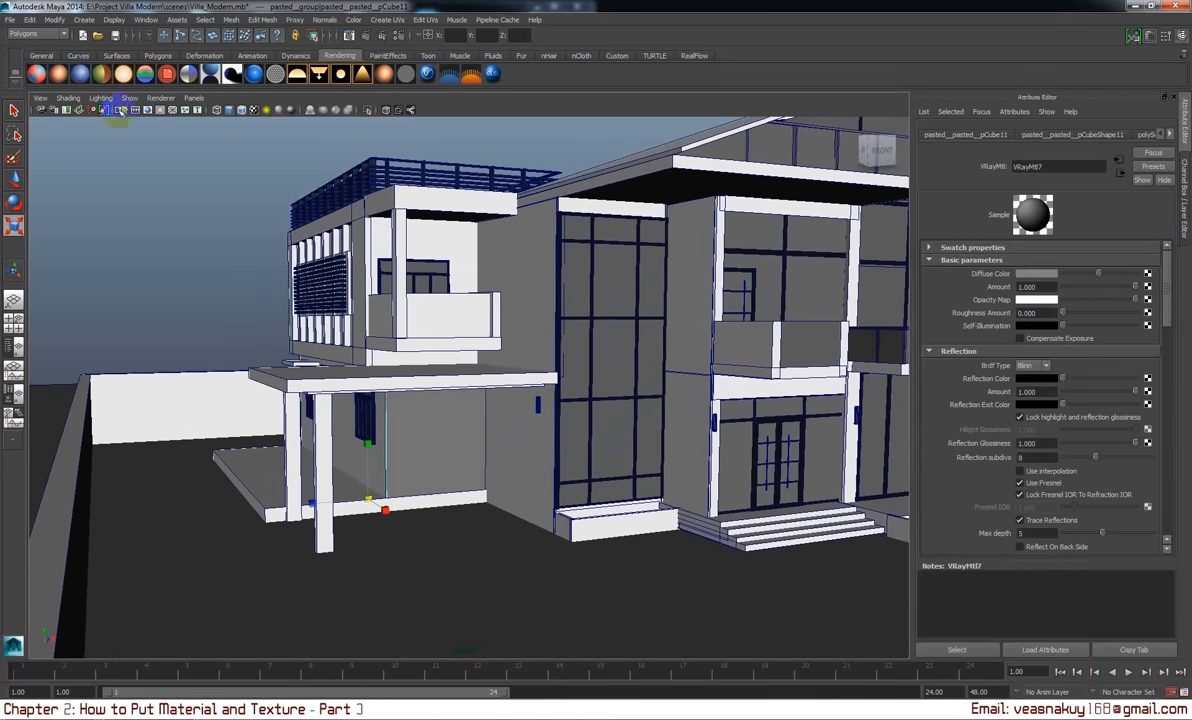
- Map 0023-white-wood-flooring-texture-seamless.jpg as a file texture on the diffuse colour
click(1146, 275)
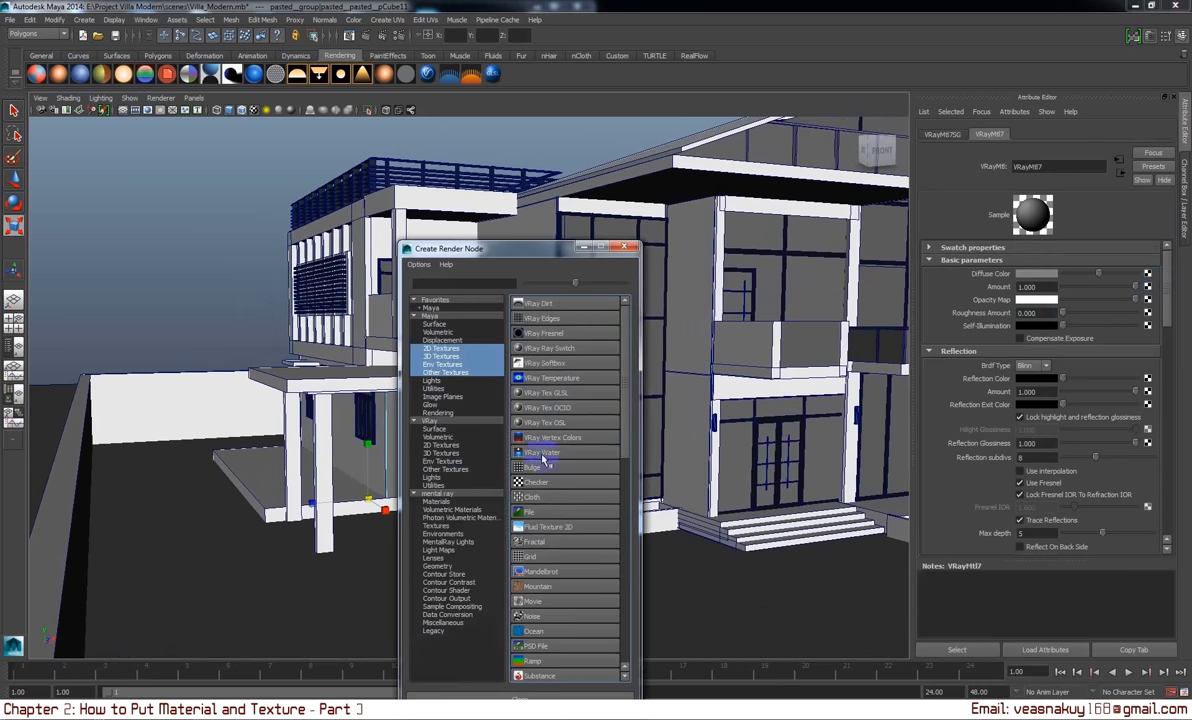
click(556, 514)
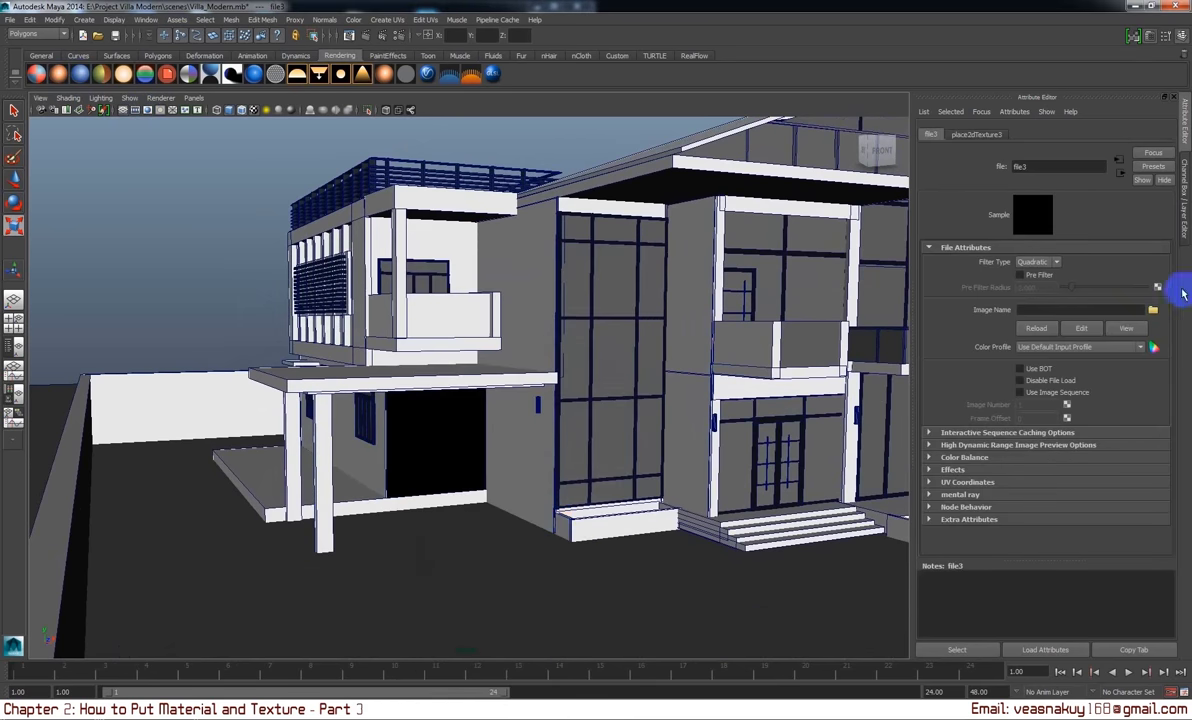
click(1154, 312)
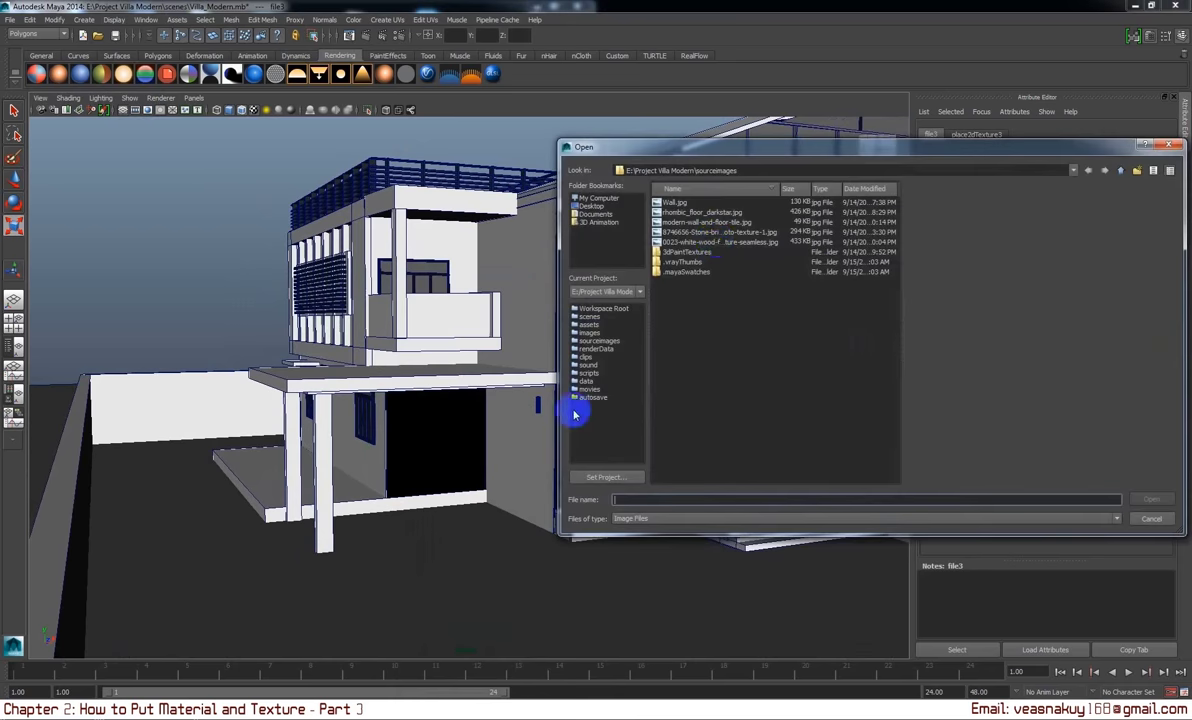
click(716, 242)
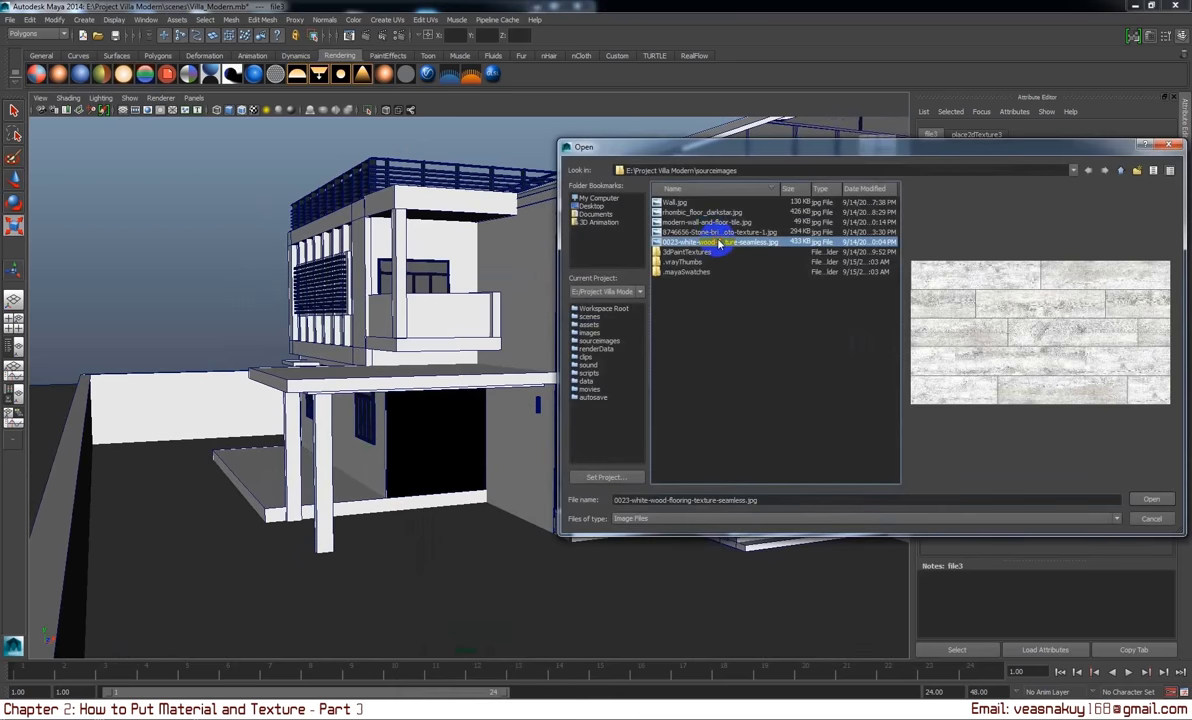
click(1151, 499)
- Bring up the wall's VRayMtl7 settings and the Create UVs menu
scroll(434, 487, up, 3)
scroll(412, 471, up, 3)
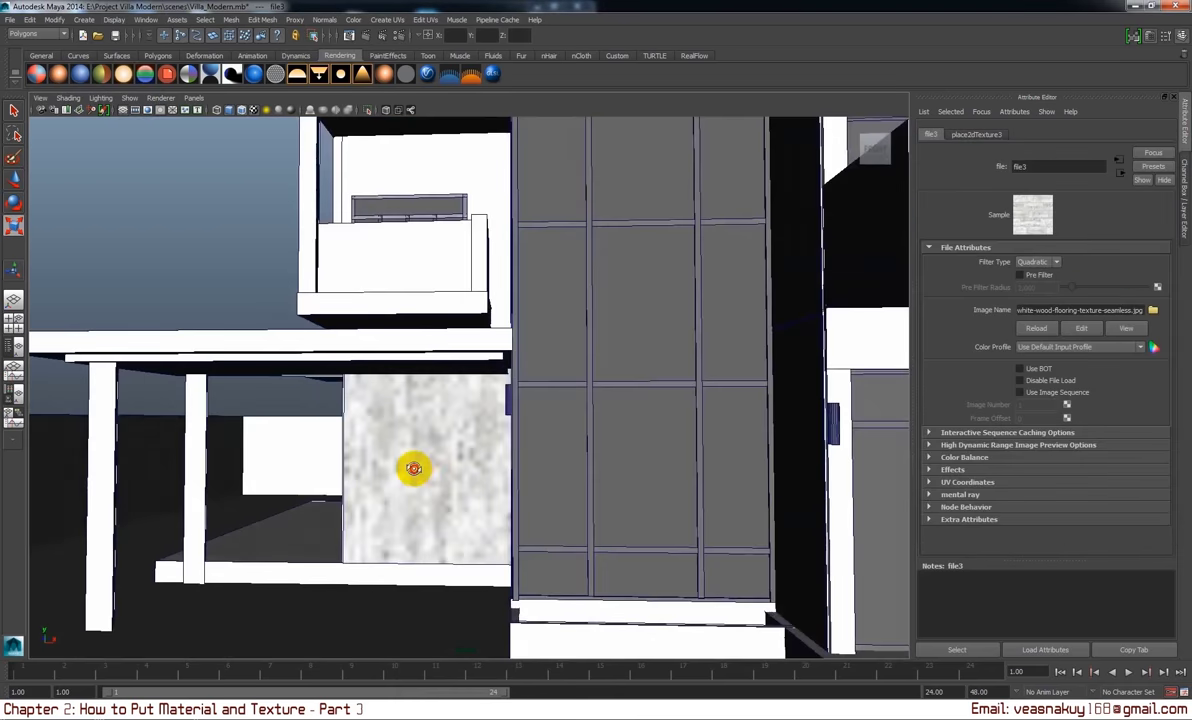
scroll(420, 468, up, 2)
click(426, 466)
click(396, 20)
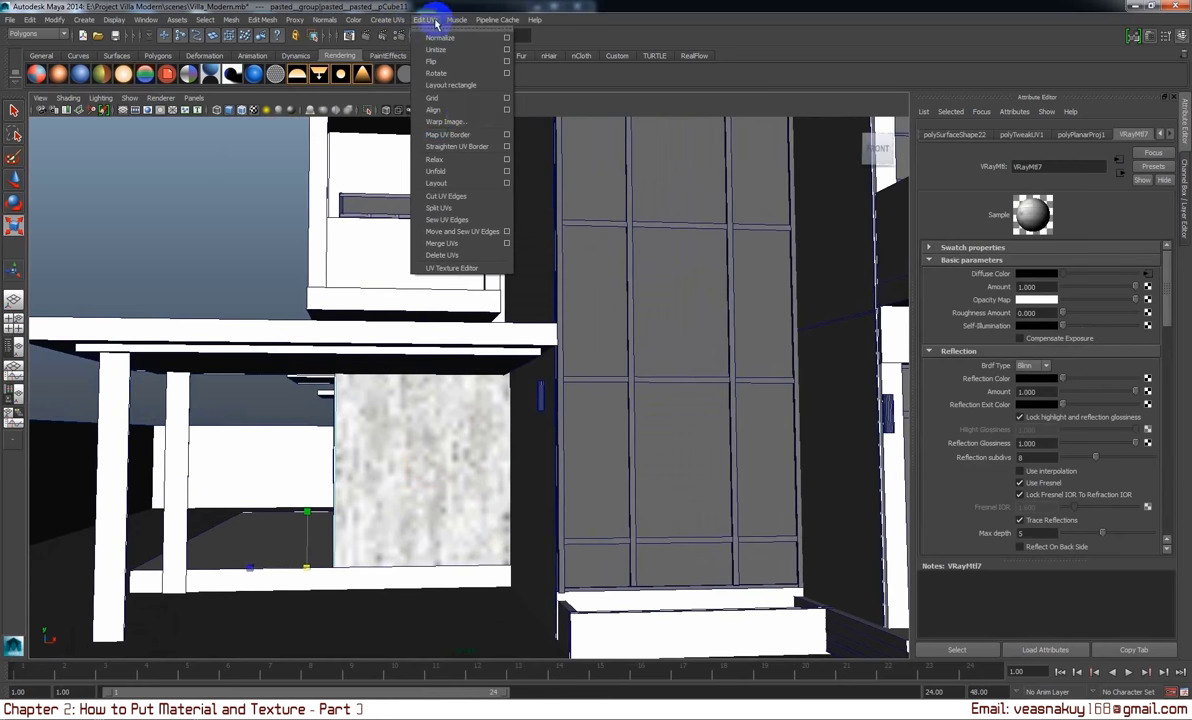
- In the UV Texture Editor, select the wall's UV shell and narrow it in U
click(458, 268)
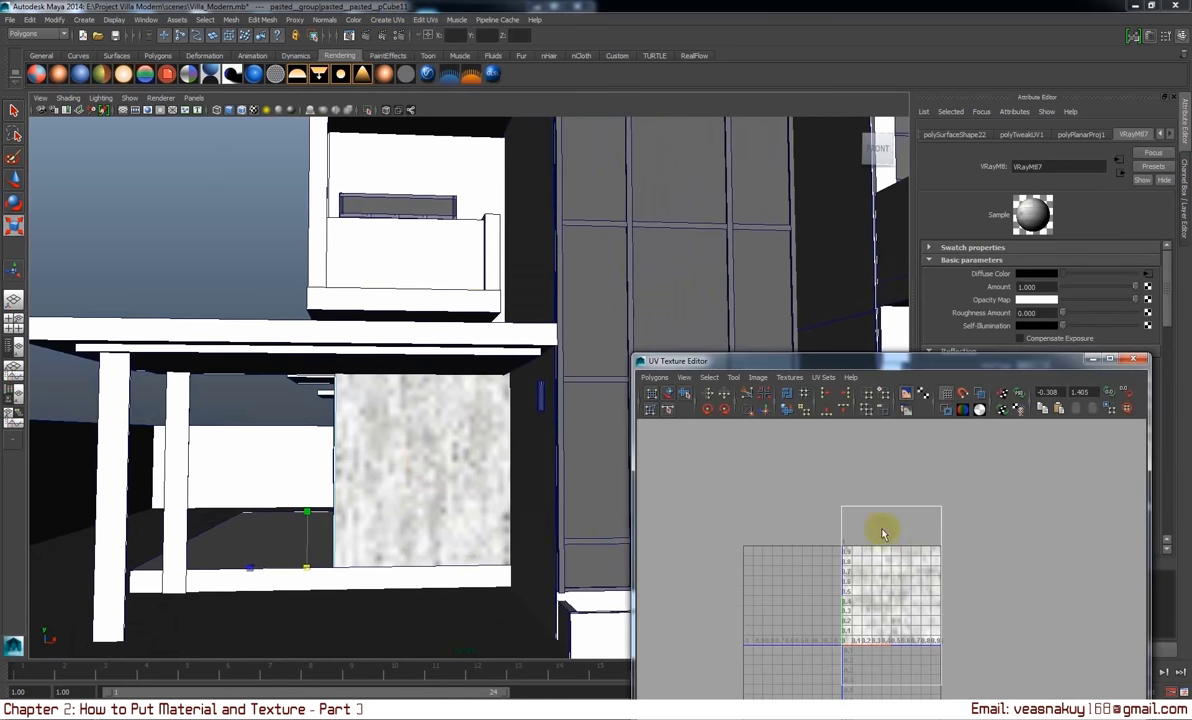
scroll(858, 495, down, 2)
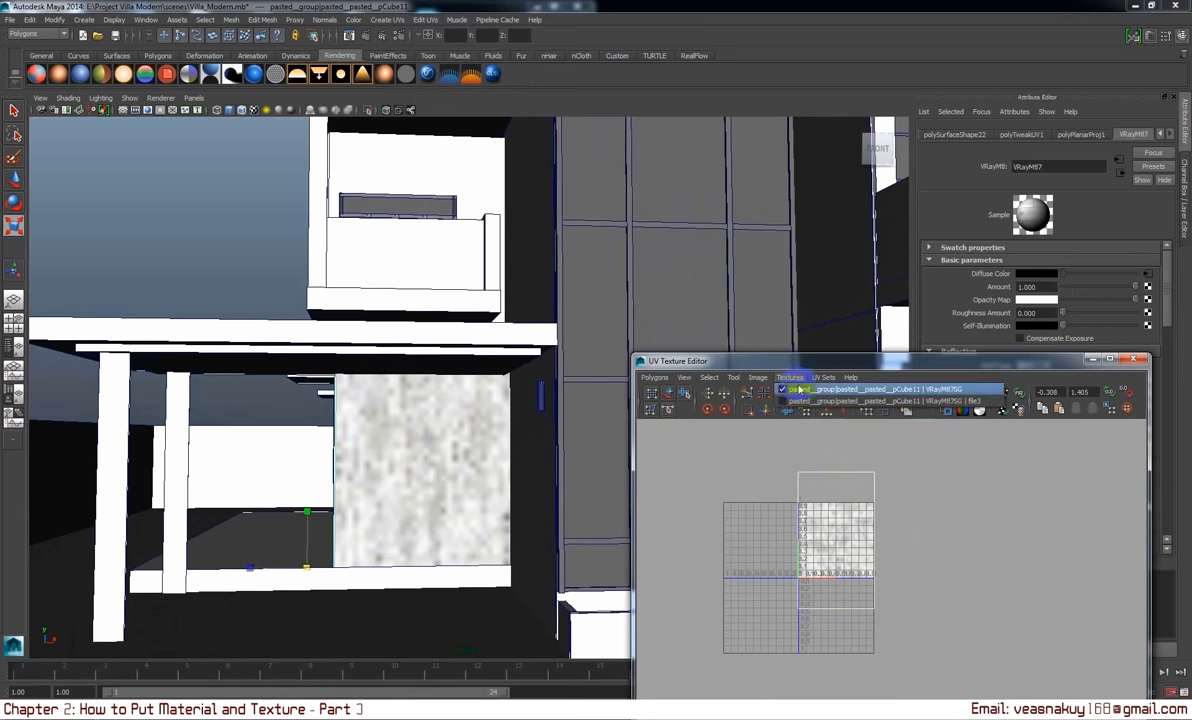
drag(817, 487, 828, 521)
right_drag(828, 521, 974, 514)
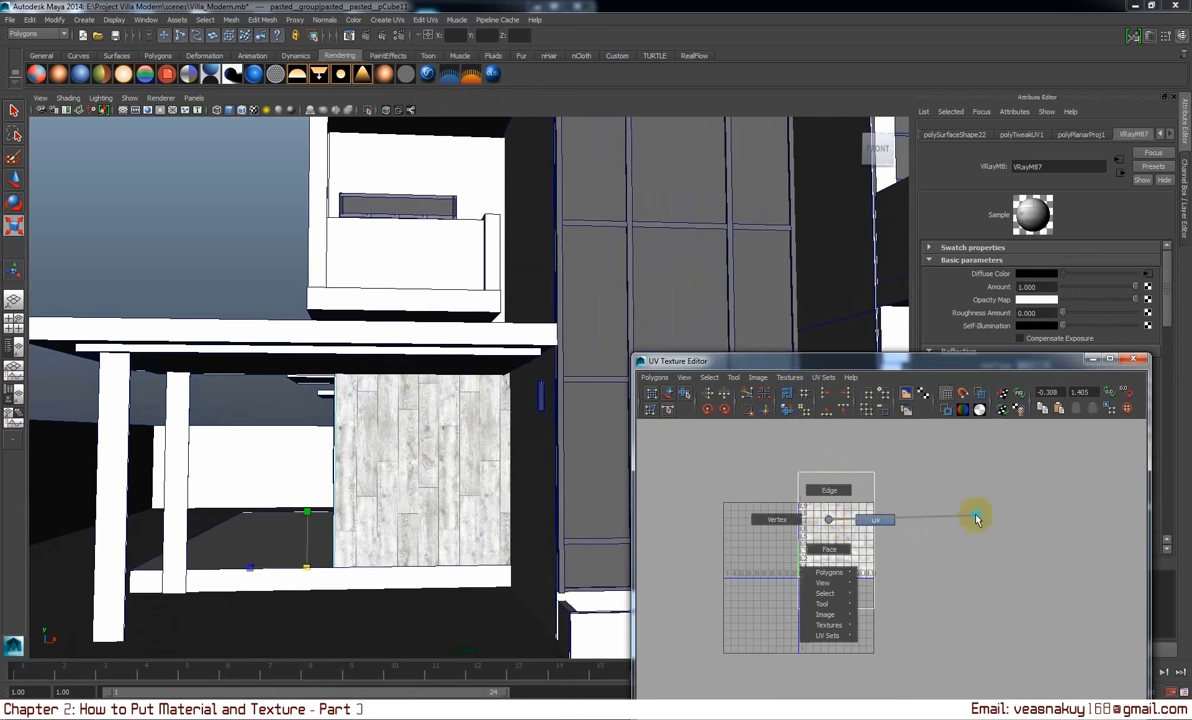
click(811, 486)
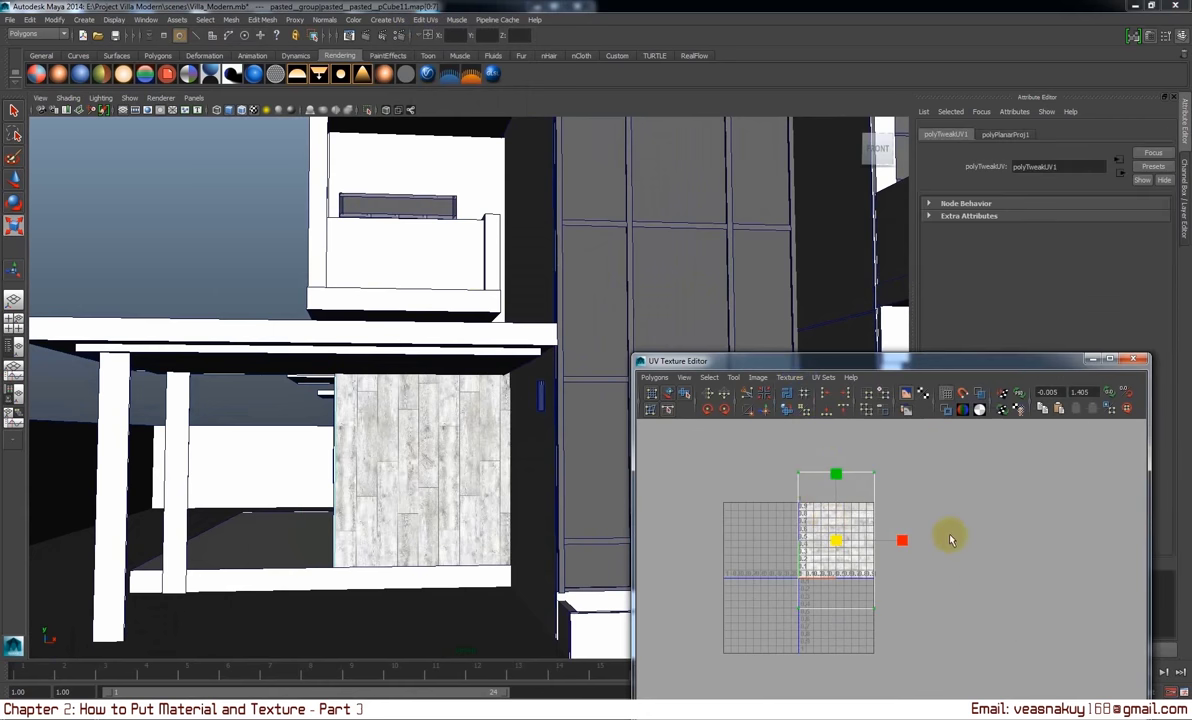
mouse_move(556, 526)
alt+mouse_down()
mouse_move(473, 494)
mouse_move(488, 482)
mouse_move(508, 519)
mouse_move(445, 392)
alt+mouse_up()
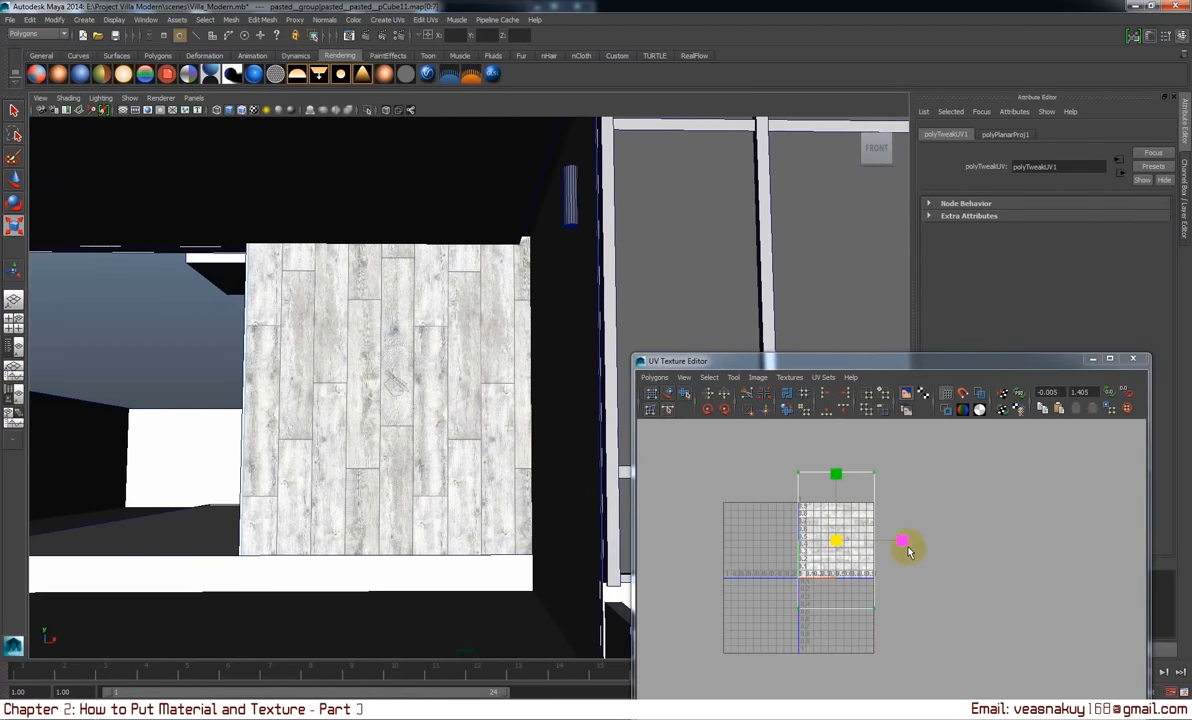
drag(903, 545, 896, 546)
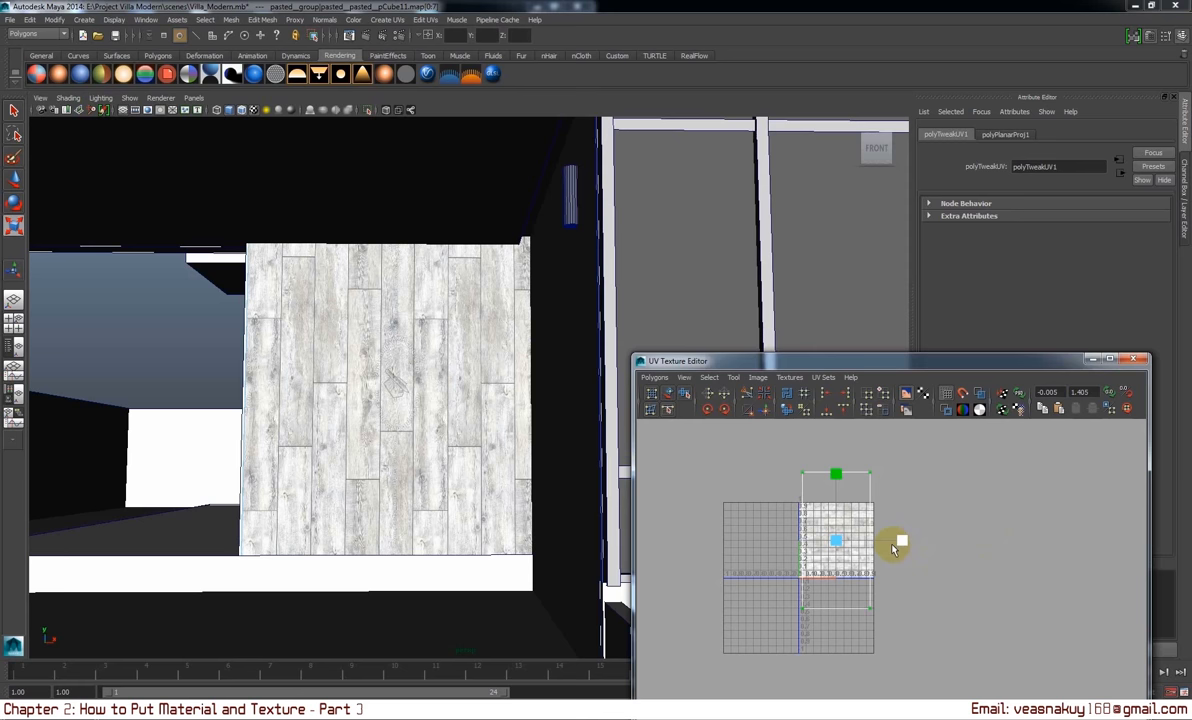
click(895, 546)
- Nudge the UV shell sideways so the wood planks line up on the wall
click(526, 464)
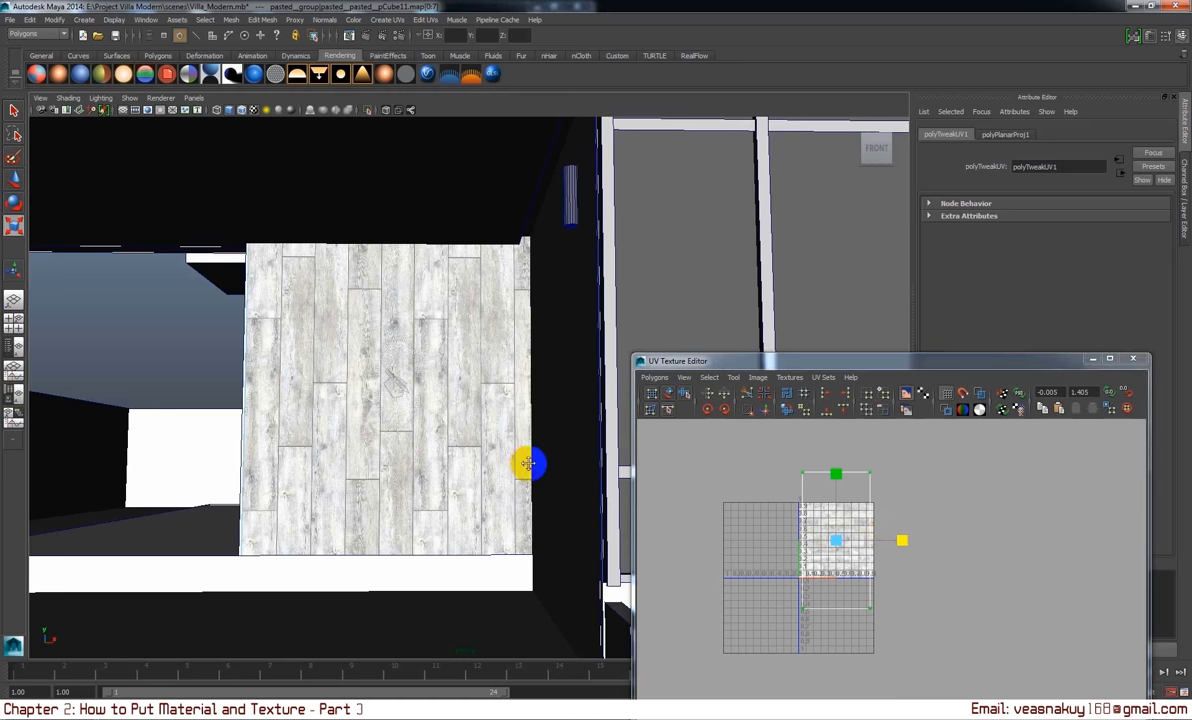
alt+middle_drag(527, 463, 527, 472)
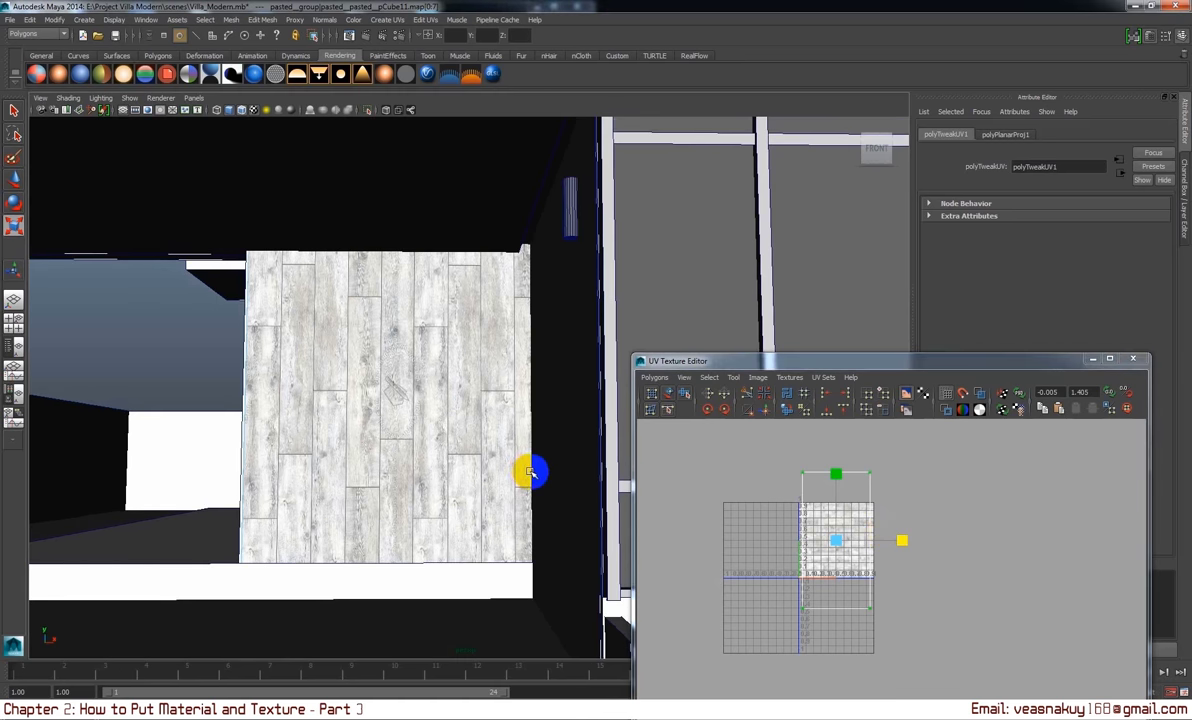
scroll(530, 472, up, 3)
scroll(532, 475, down, 2)
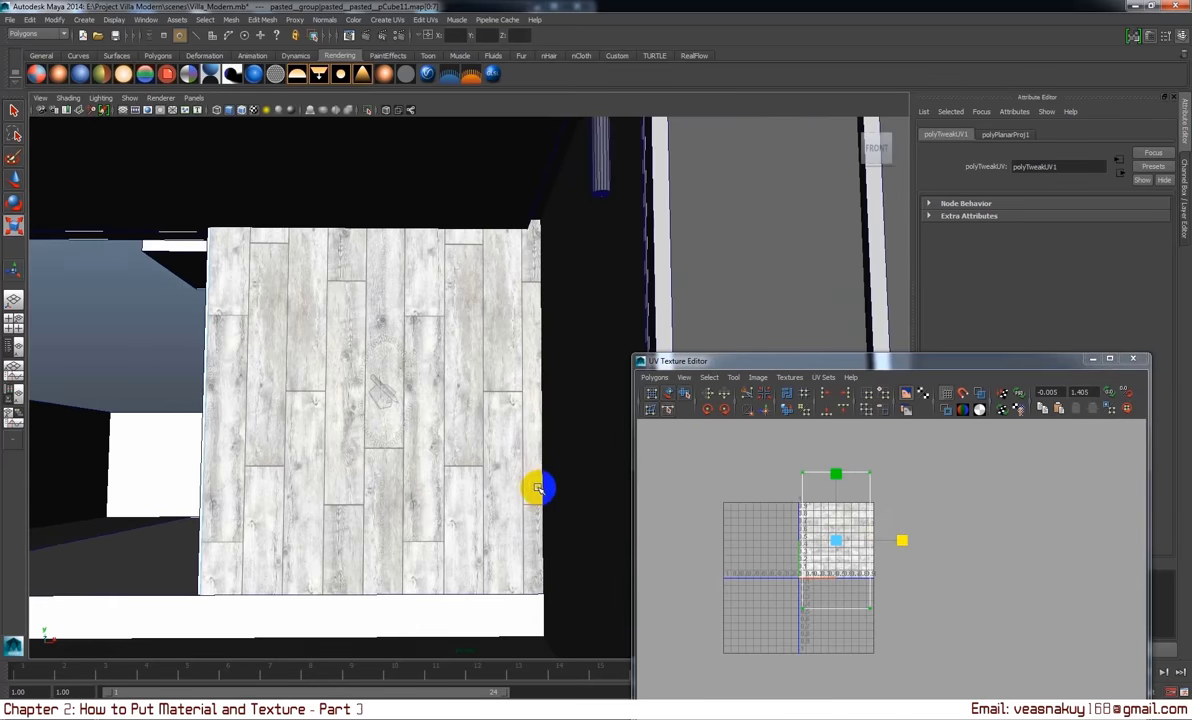
drag(902, 541, 900, 545)
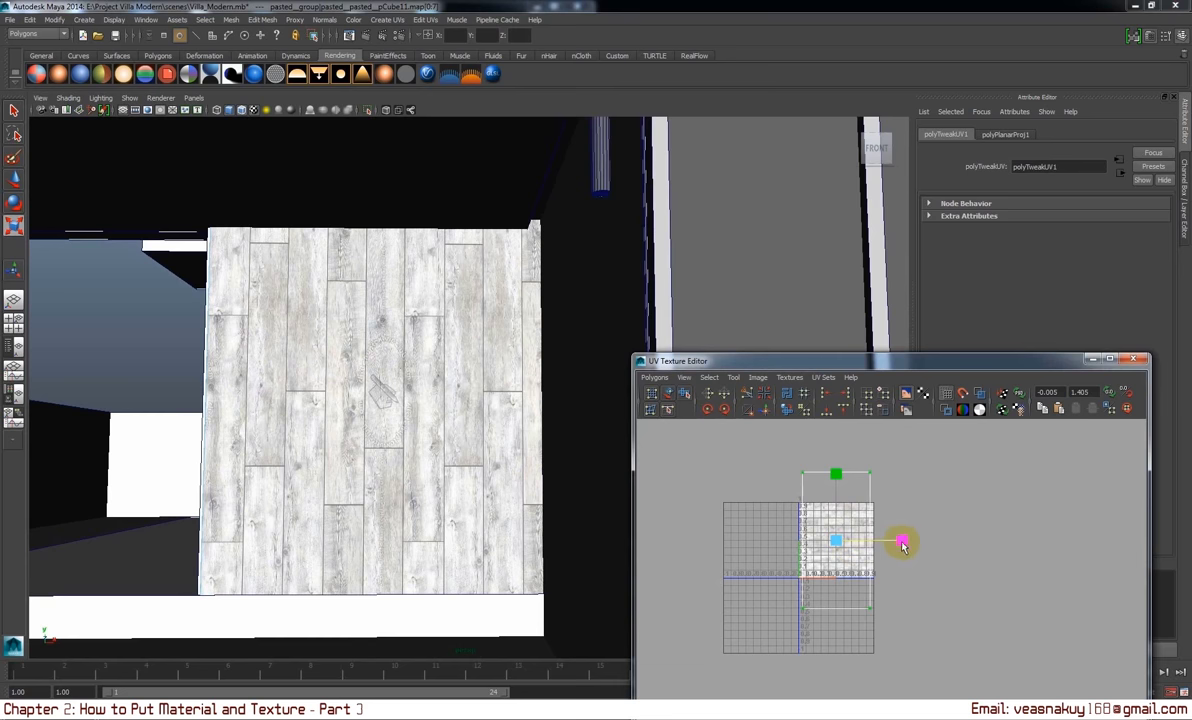
drag(902, 545, 904, 542)
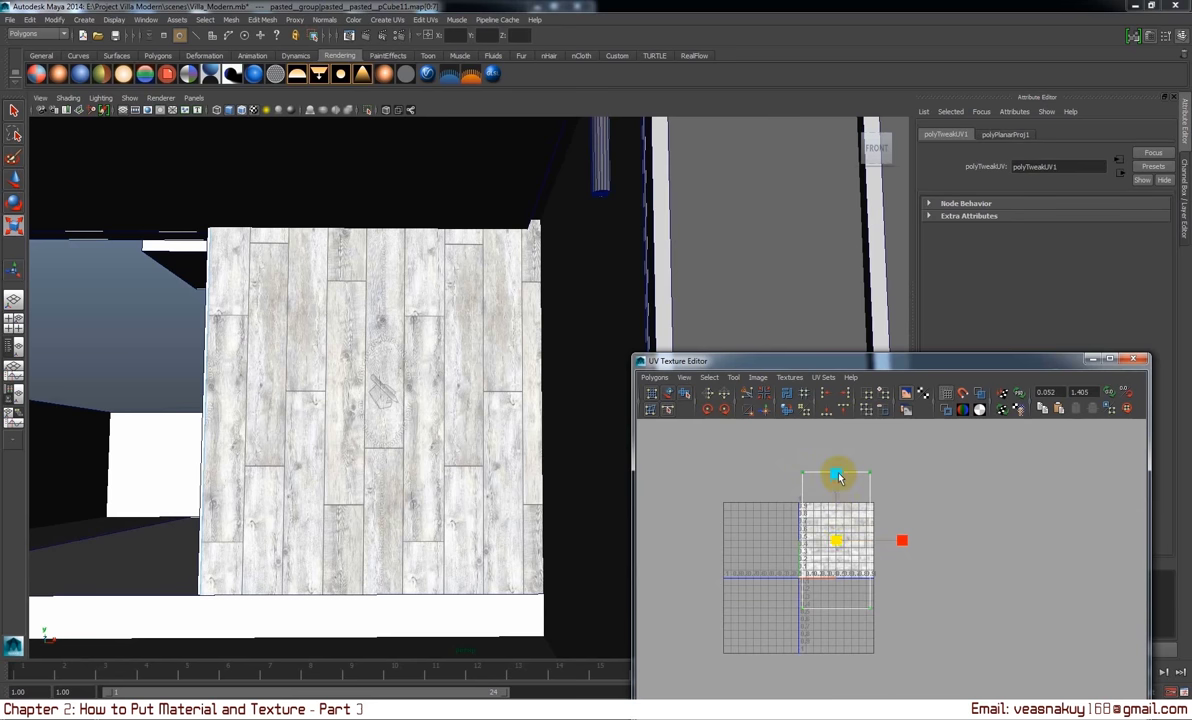
mouse_move(835, 474)
mouse_down()
mouse_move(836, 457)
mouse_move(837, 467)
mouse_up()
- Stretch the wall's UV shell vertically to lengthen the wood planks
key(w)
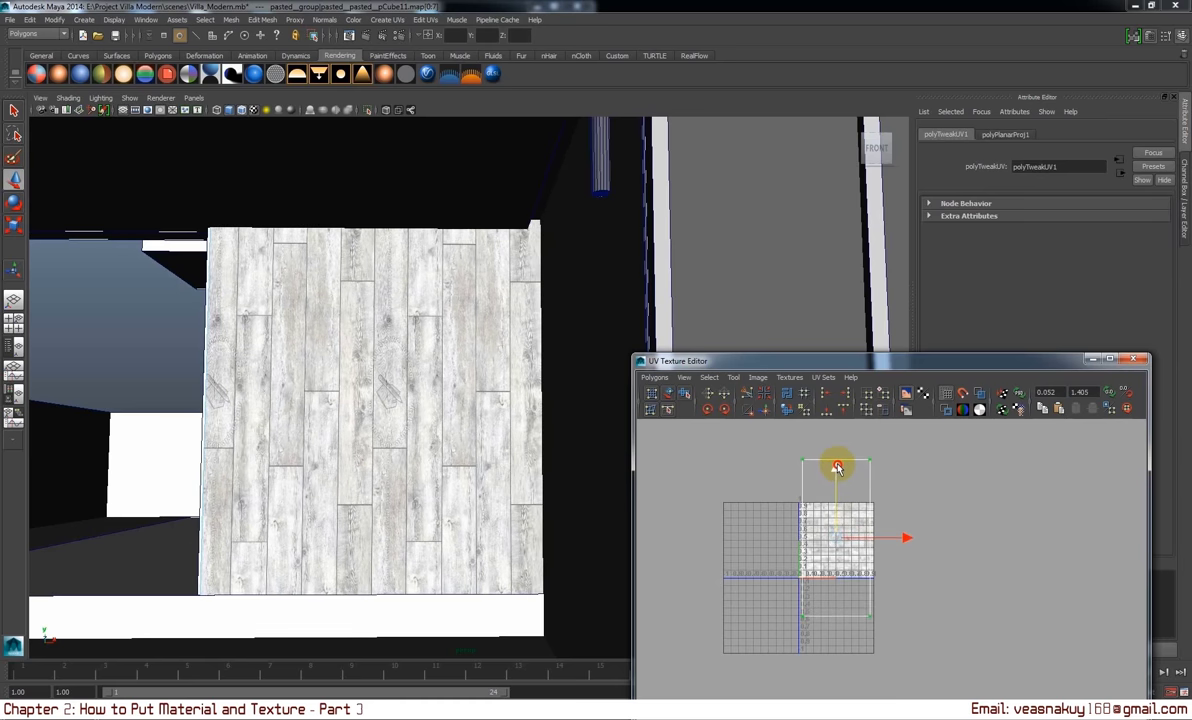
key(r)
drag(838, 476, 839, 474)
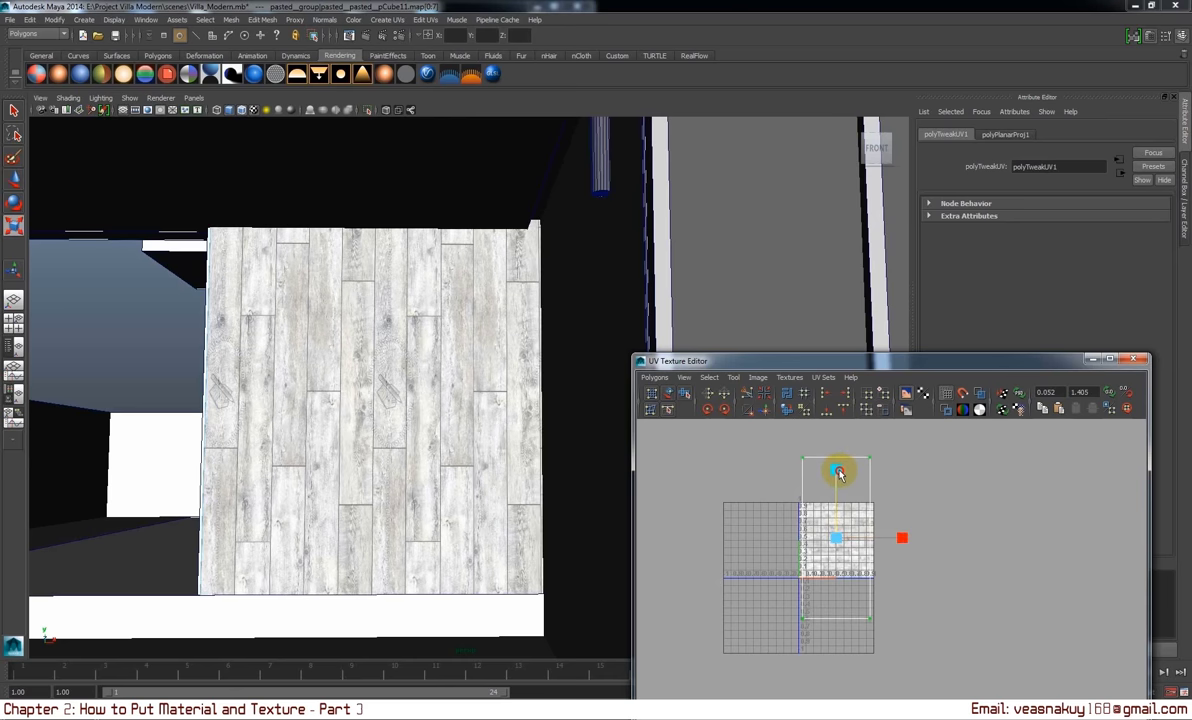
- Shift the UV shell vertically and slightly left to realign the plank joints
key(w)
drag(838, 474, 838, 471)
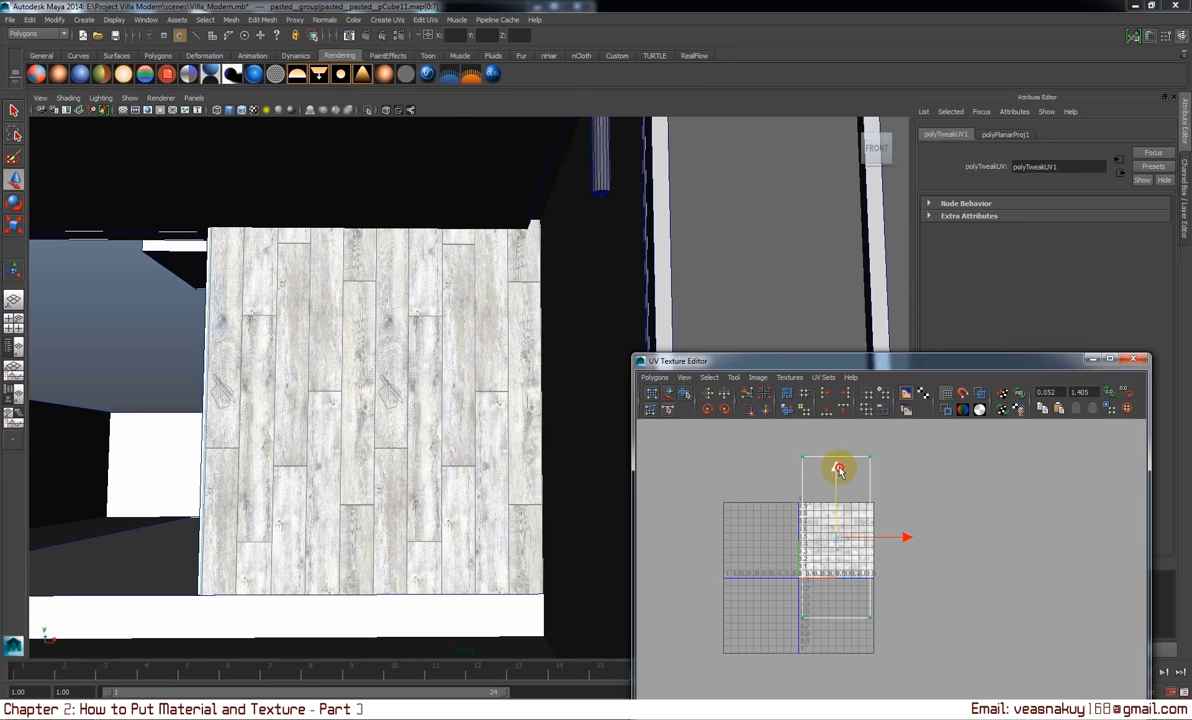
drag(838, 470, 842, 472)
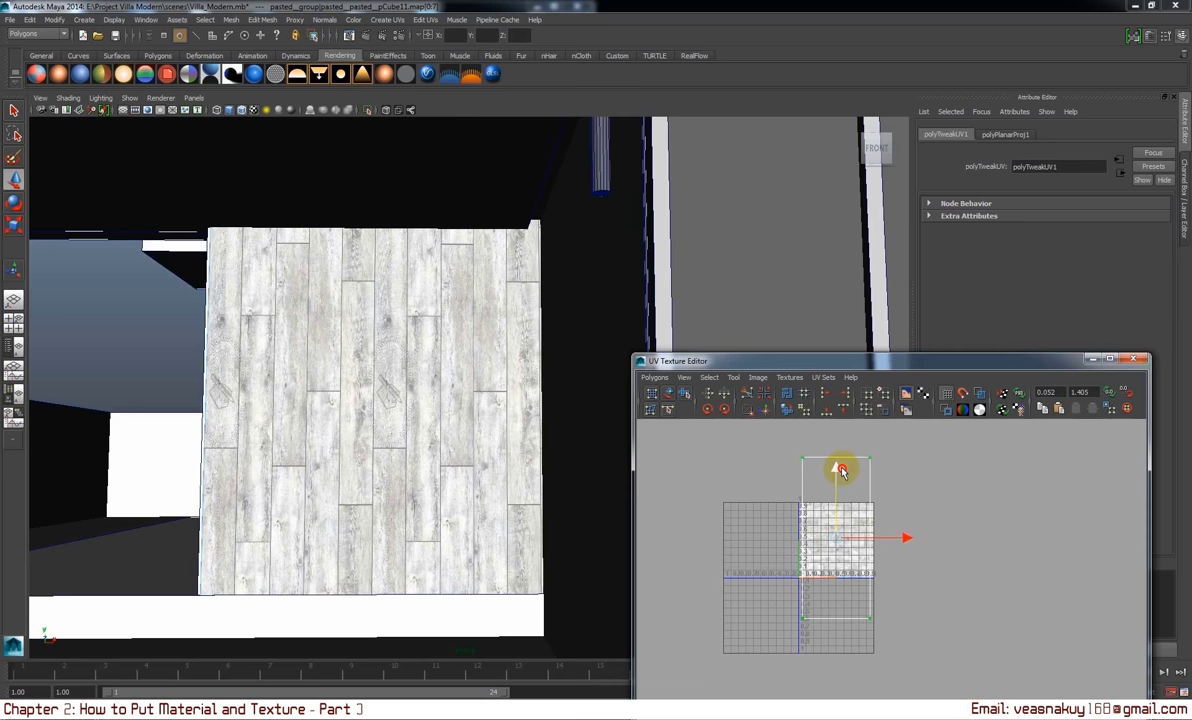
alt+drag(471, 535, 481, 523)
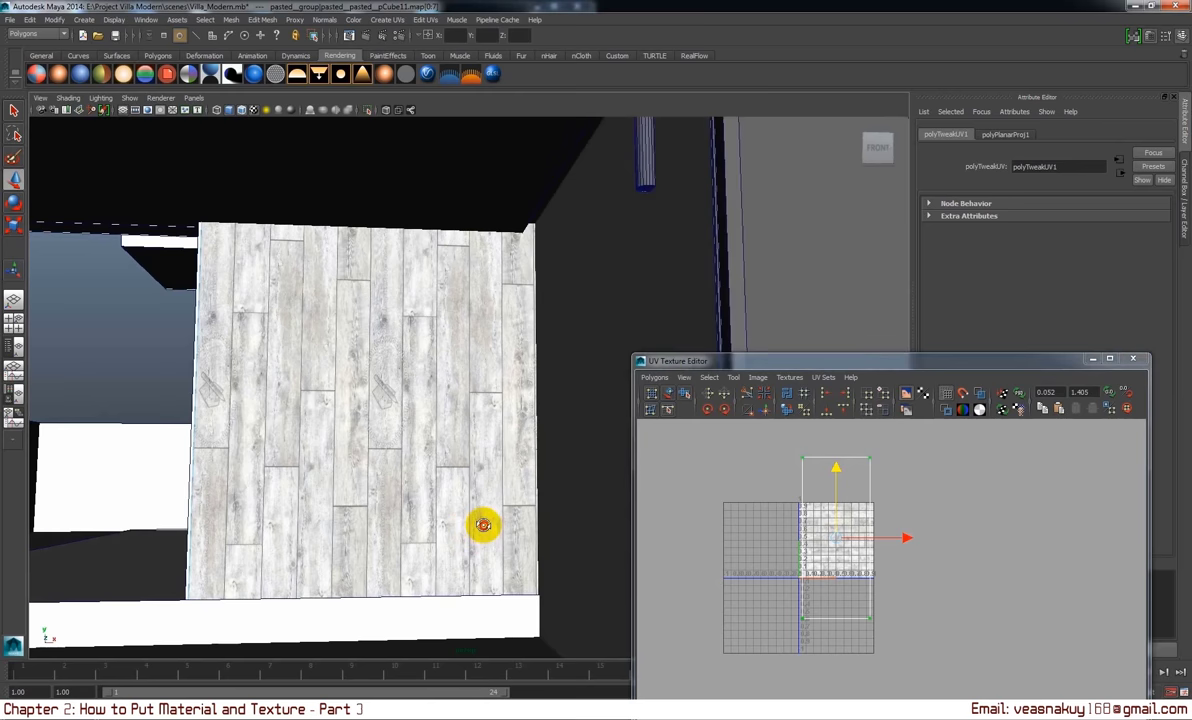
drag(907, 543, 906, 540)
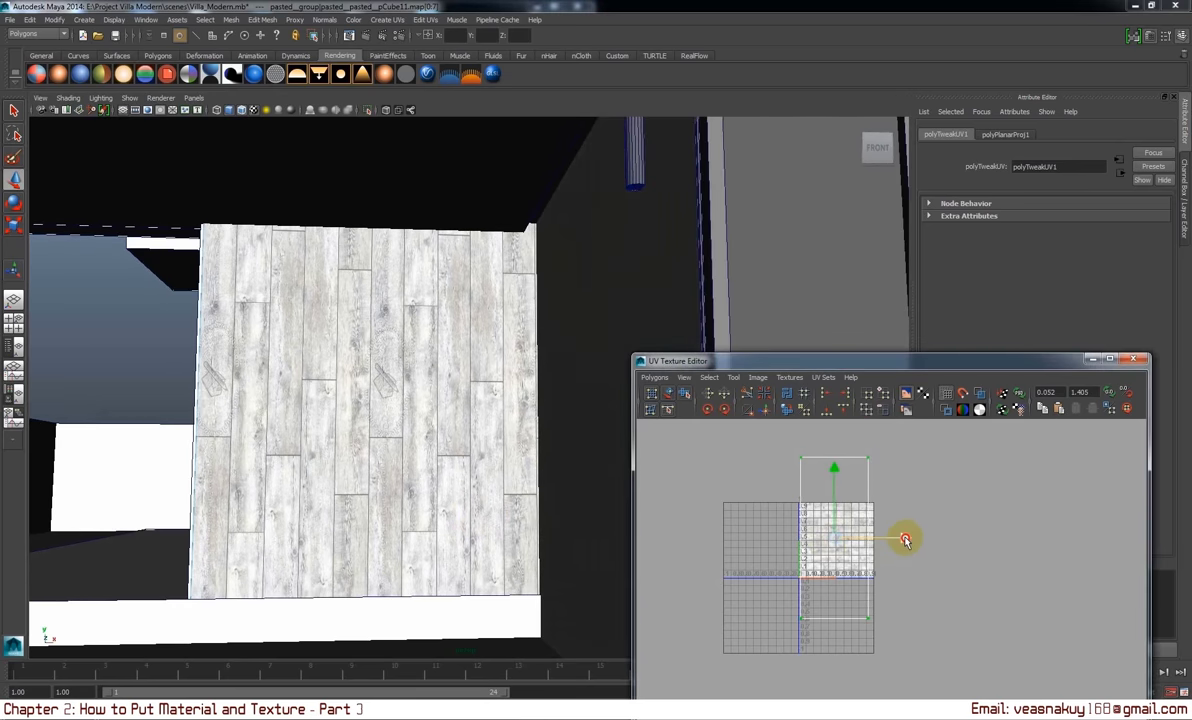
- Clear the UV selection, pull back to the whole house and minimise the UV Texture Editor
right_click(479, 450)
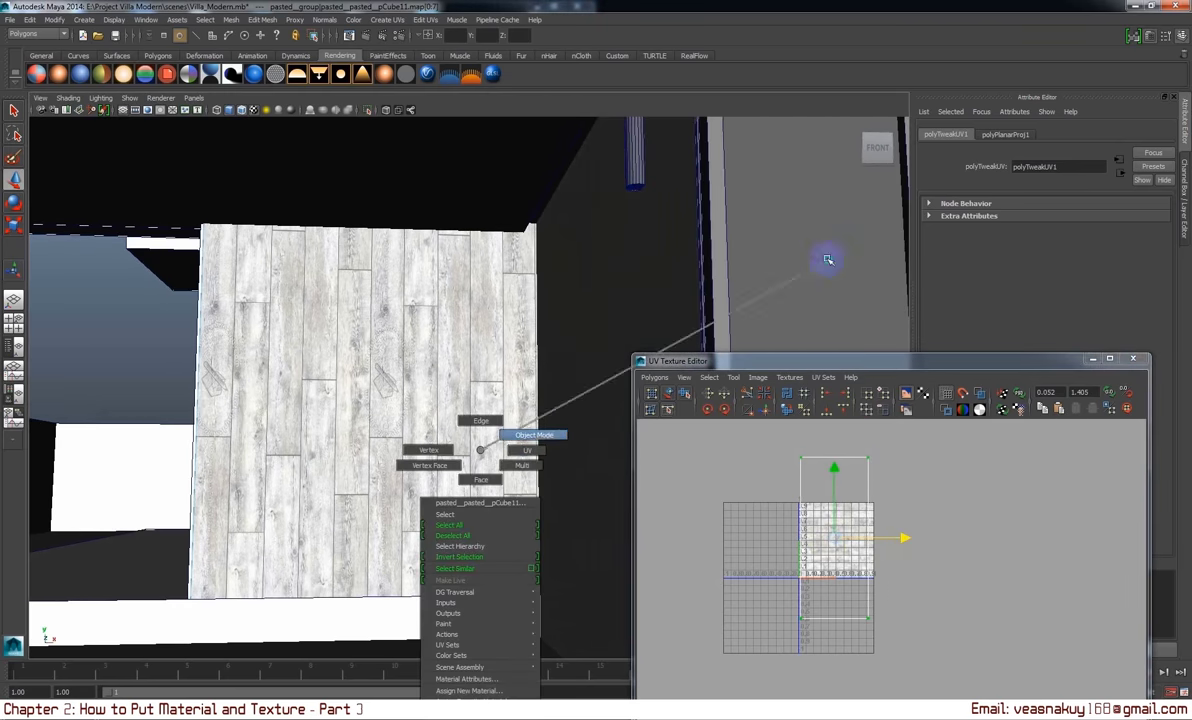
scroll(404, 441, down, 5)
scroll(330, 433, down, 5)
alt+drag(380, 452, 367, 441)
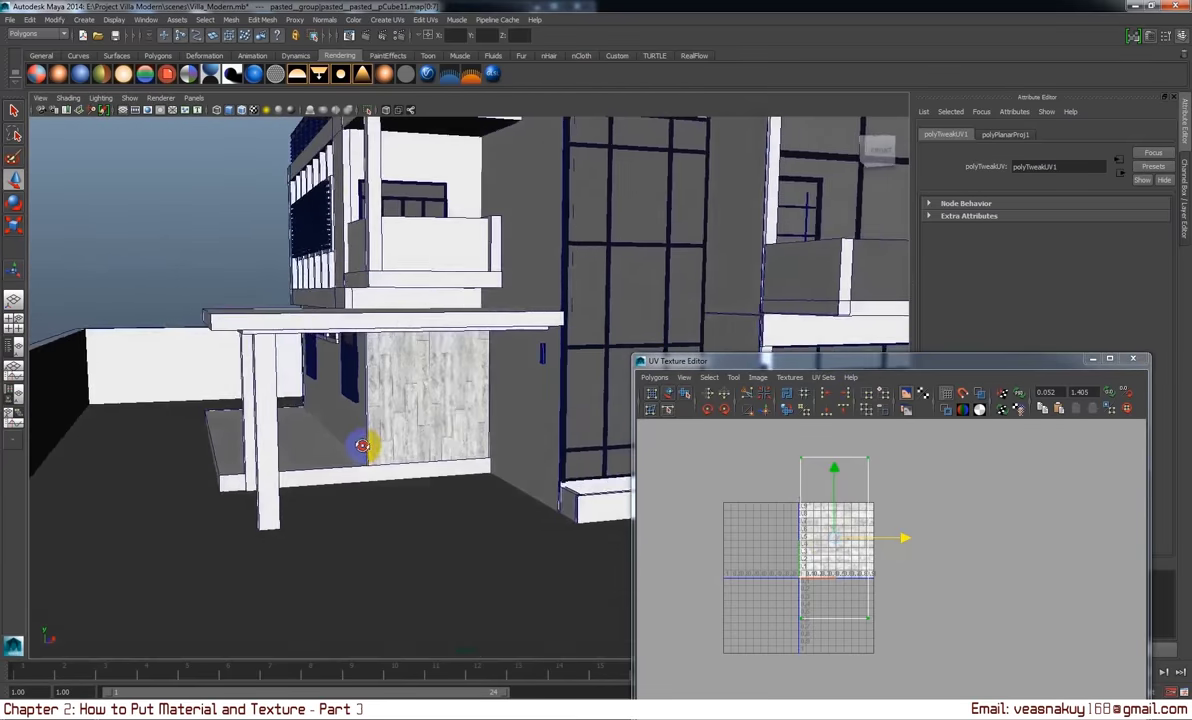
click(272, 213)
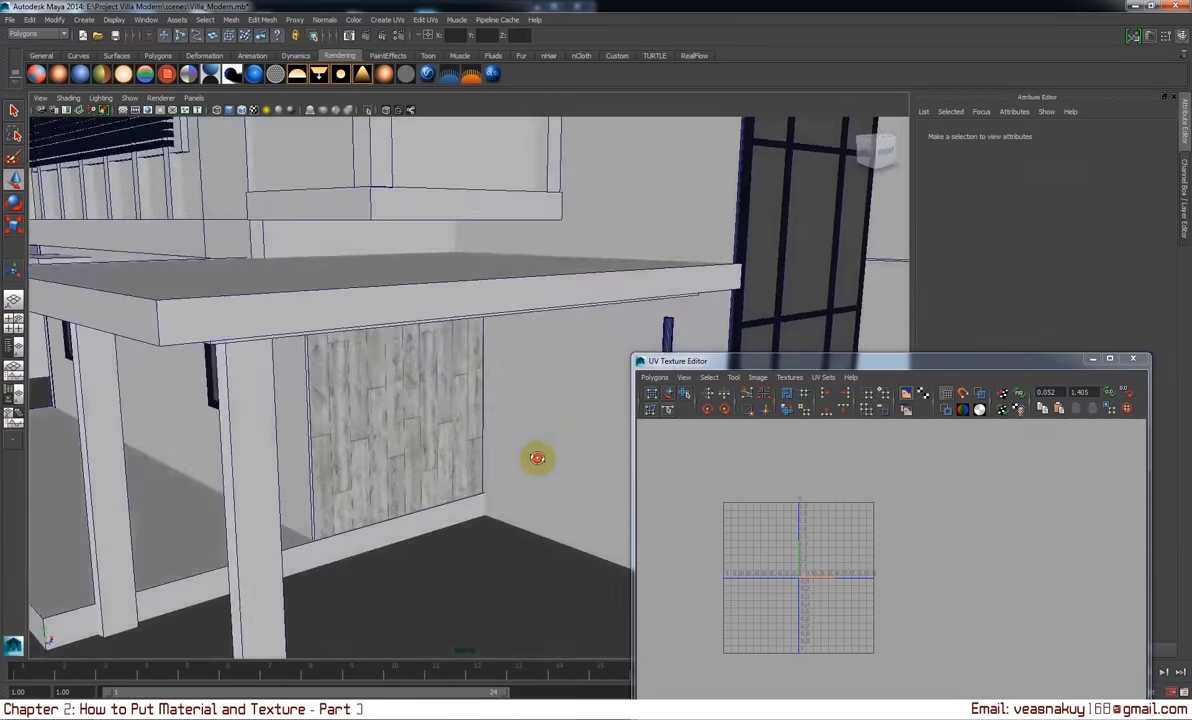
alt+drag(494, 453, 492, 460)
mouse_move(492, 460)
alt+right_down()
mouse_move(427, 459)
mouse_move(447, 470)
alt+right_up()
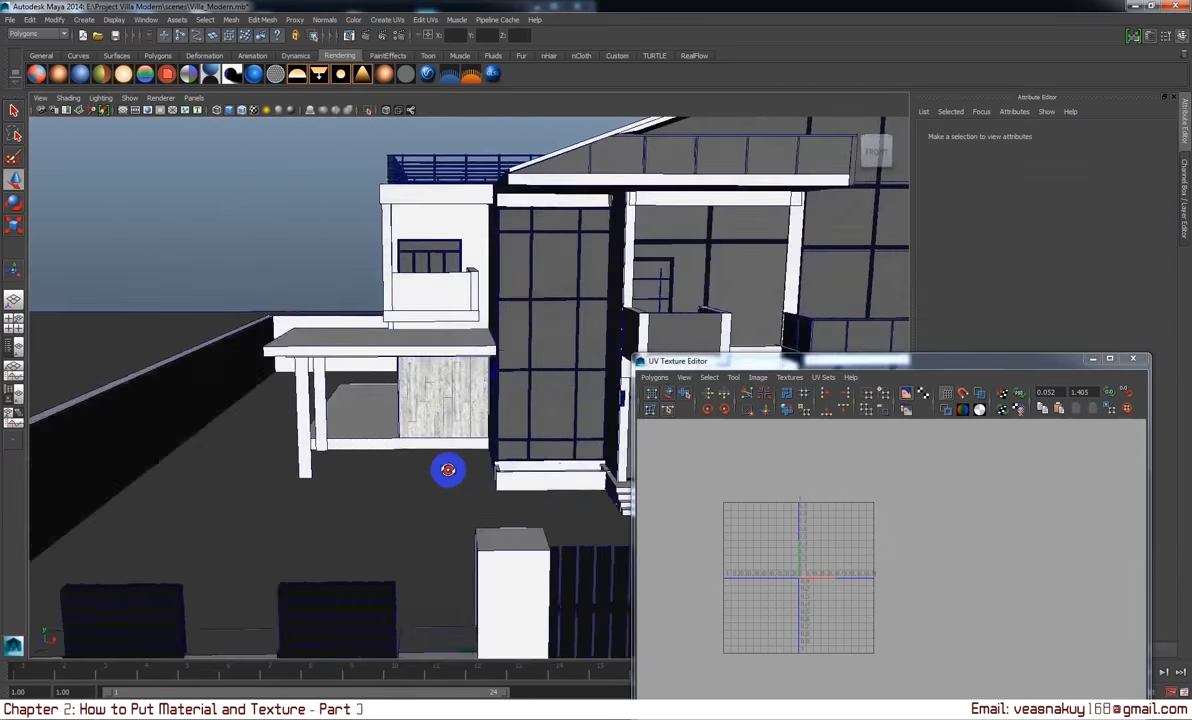
mouse_move(447, 470)
alt+mouse_down()
mouse_move(505, 404)
mouse_move(426, 470)
alt+mouse_up()
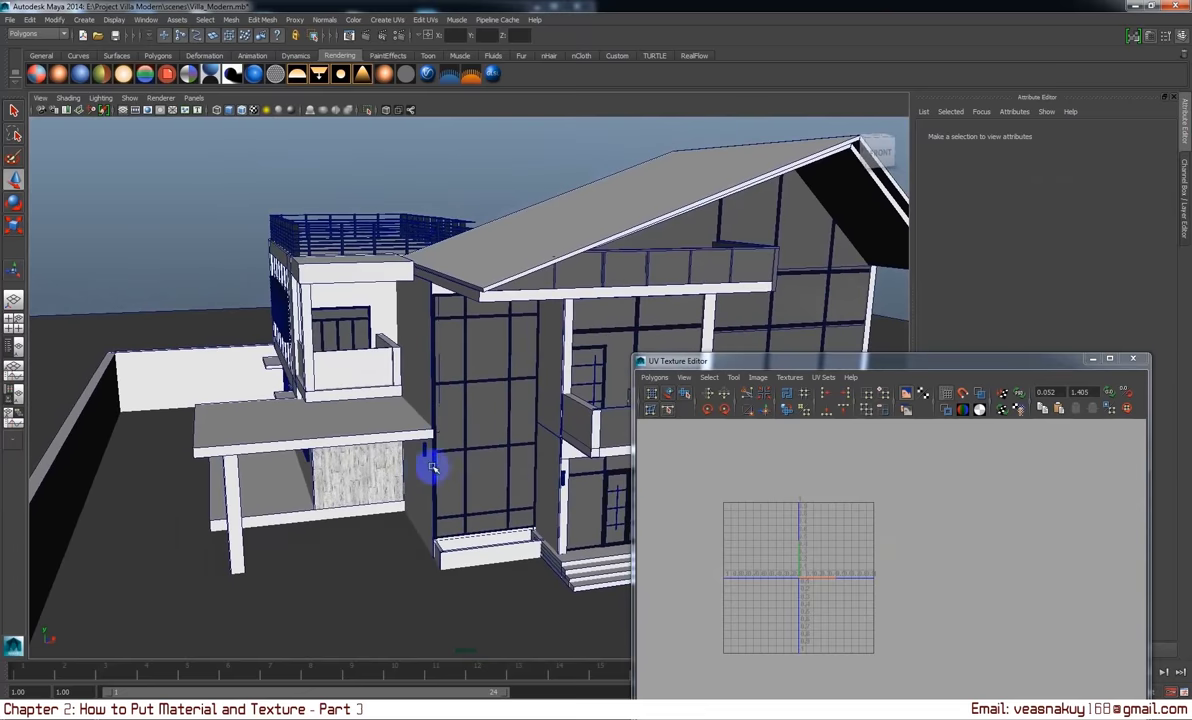
click(1094, 358)
- Bring the left upper balcony into close view and select its white wall
alt+right_drag(463, 484, 463, 495)
mouse_move(463, 495)
alt+mouse_down()
mouse_move(564, 484)
mouse_move(476, 434)
mouse_move(559, 433)
mouse_move(426, 431)
alt+mouse_up()
mouse_move(426, 431)
alt+middle_down()
mouse_move(474, 487)
mouse_move(300, 356)
alt+middle_up()
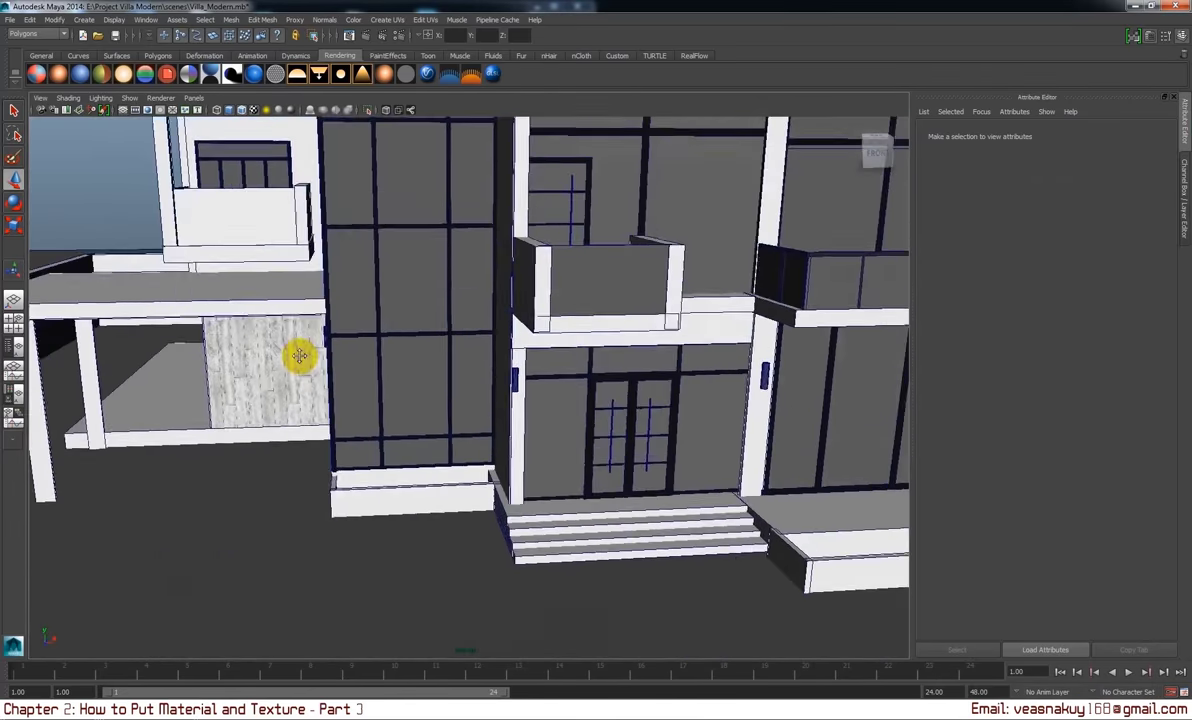
alt+drag(300, 356, 460, 500)
alt+right_drag(460, 500, 471, 460)
alt+drag(471, 460, 492, 367)
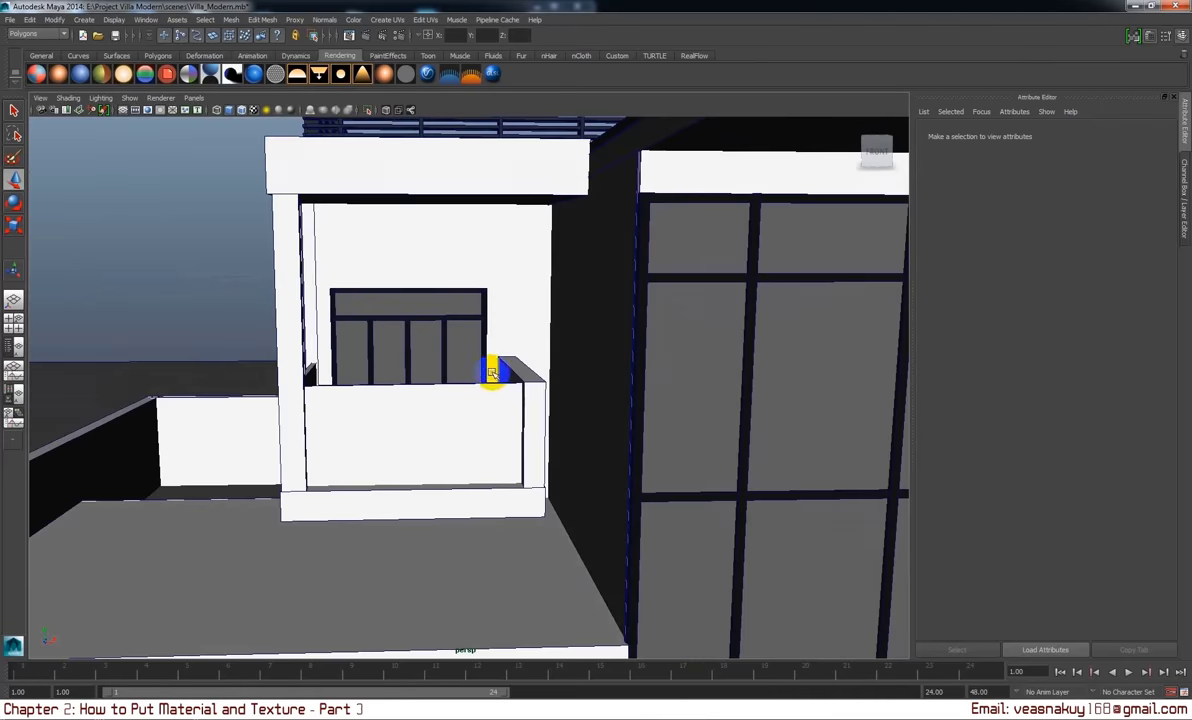
click(520, 280)
- Isolate the balcony wall and give it a new VRayMtl with a file texture on diffuse
click(368, 110)
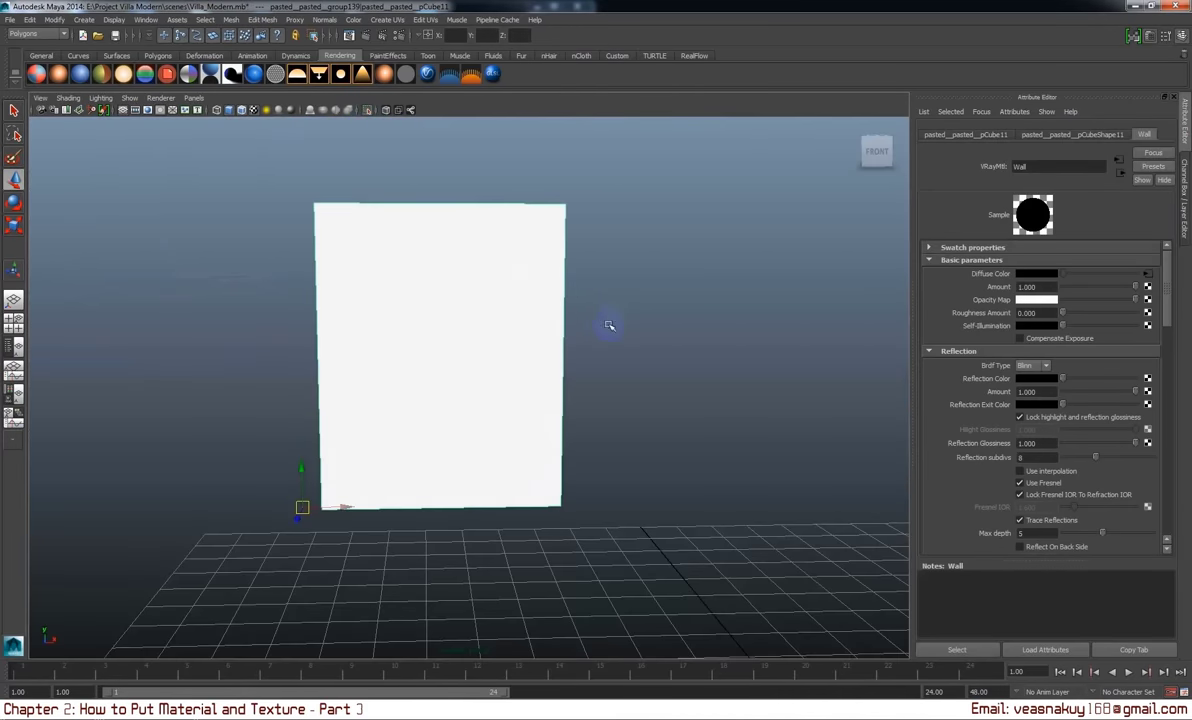
mouse_move(609, 327)
alt+mouse_down()
mouse_move(505, 316)
mouse_move(595, 320)
mouse_move(538, 245)
alt+mouse_up()
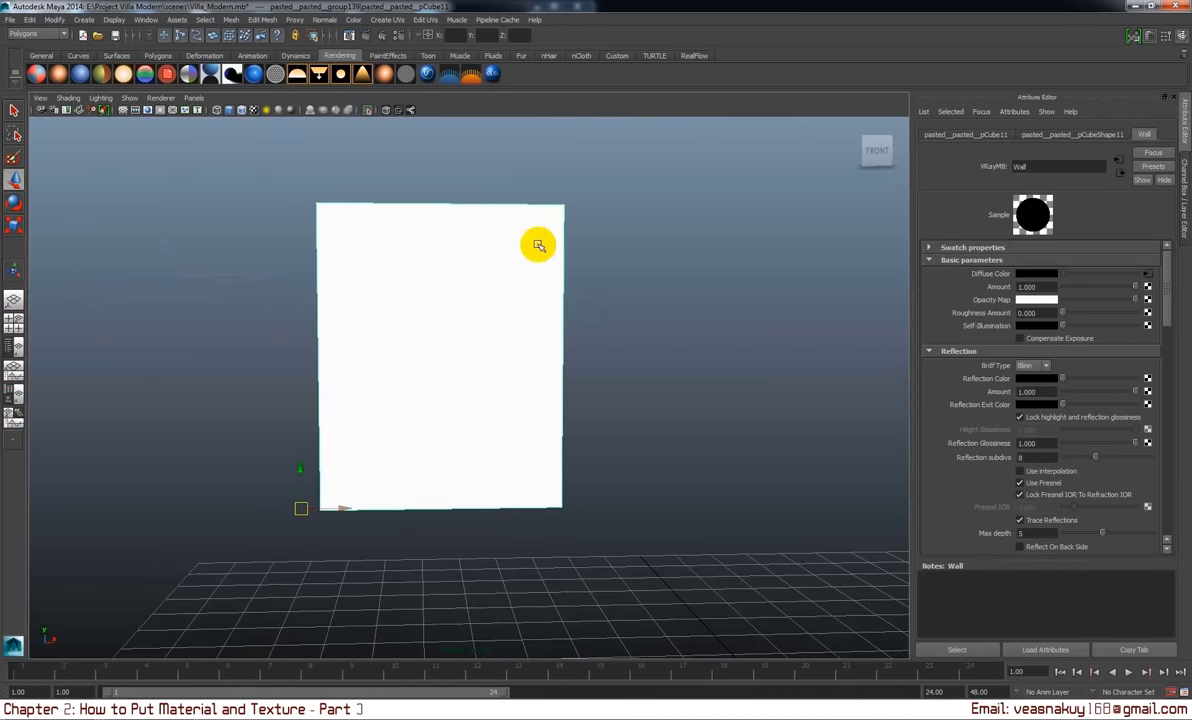
click(75, 79)
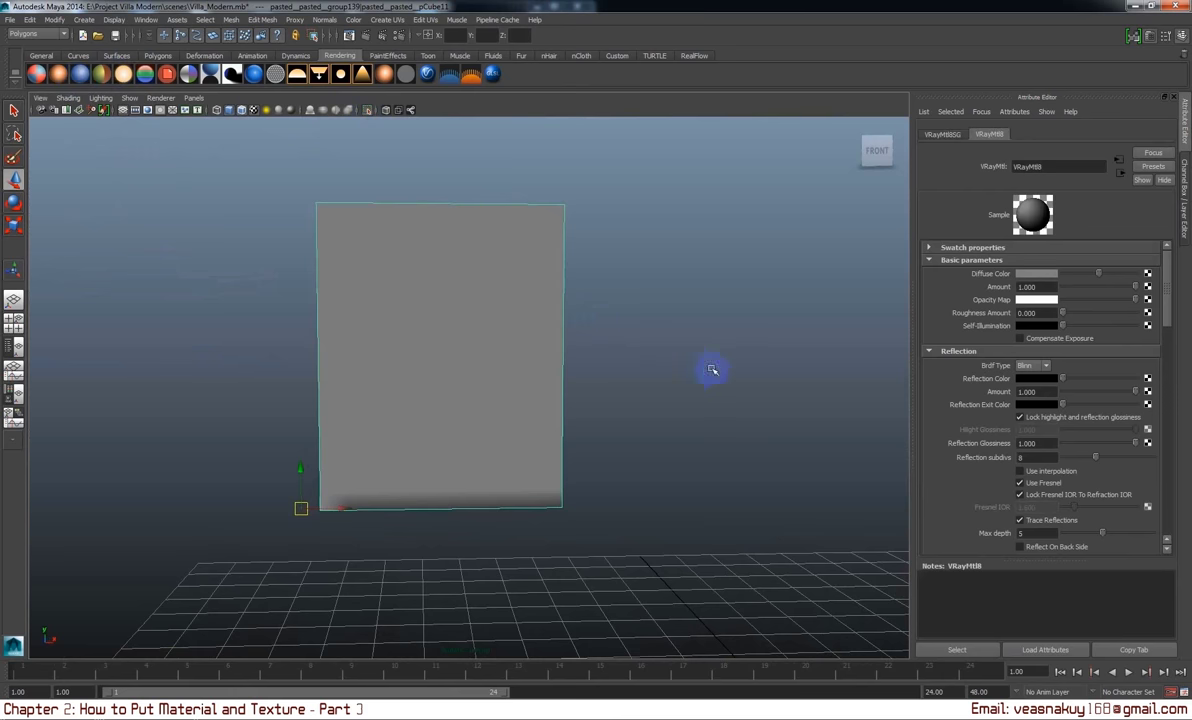
click(1147, 274)
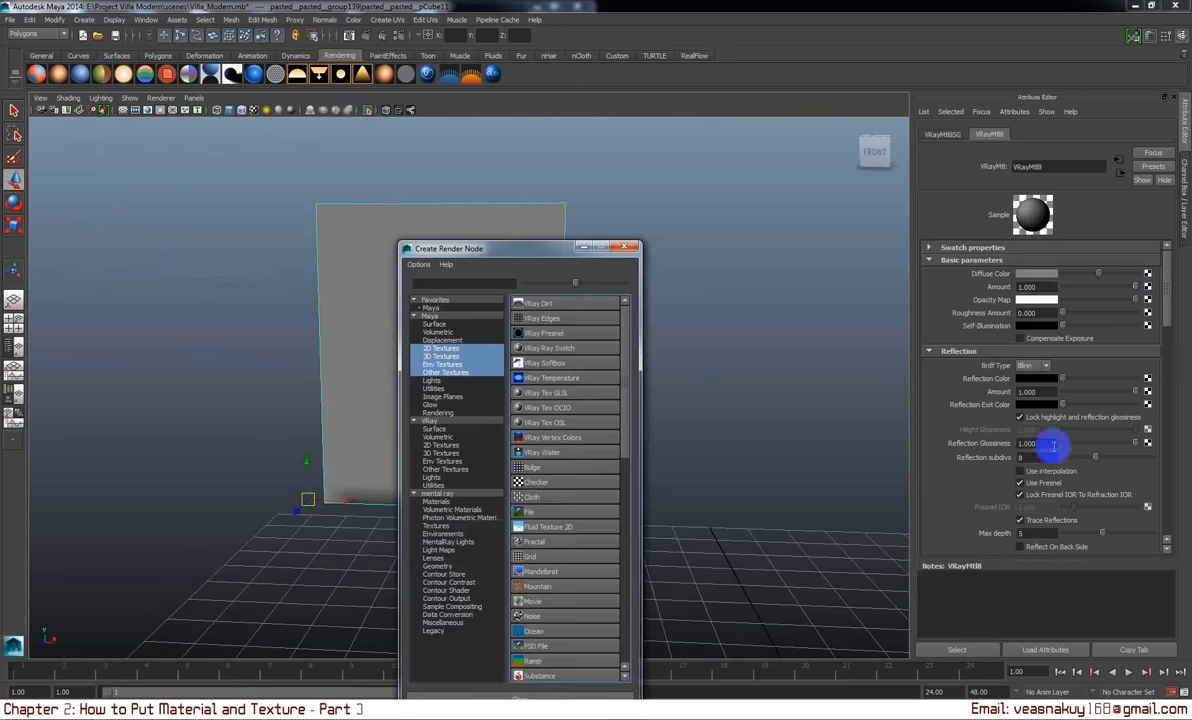
click(563, 512)
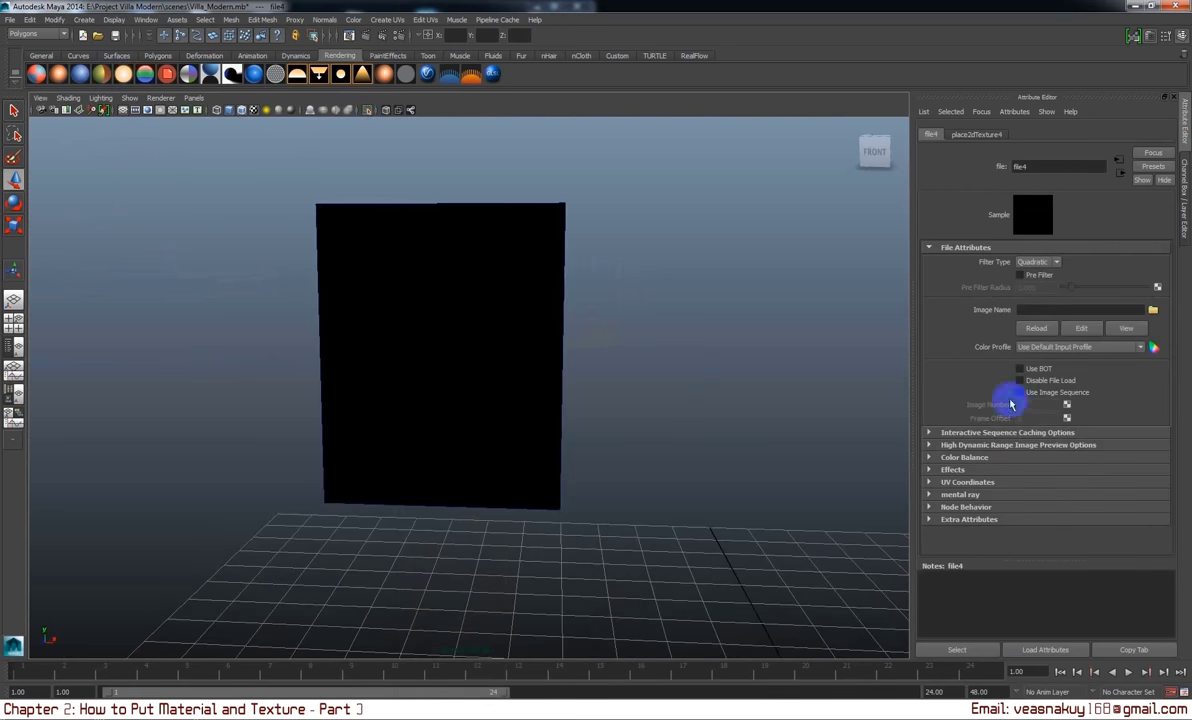
- Load 8746656-Stone-brick-modern-wall-Stock-Photo-texture-1.jpg as the texture and reselect the plane
click(1155, 311)
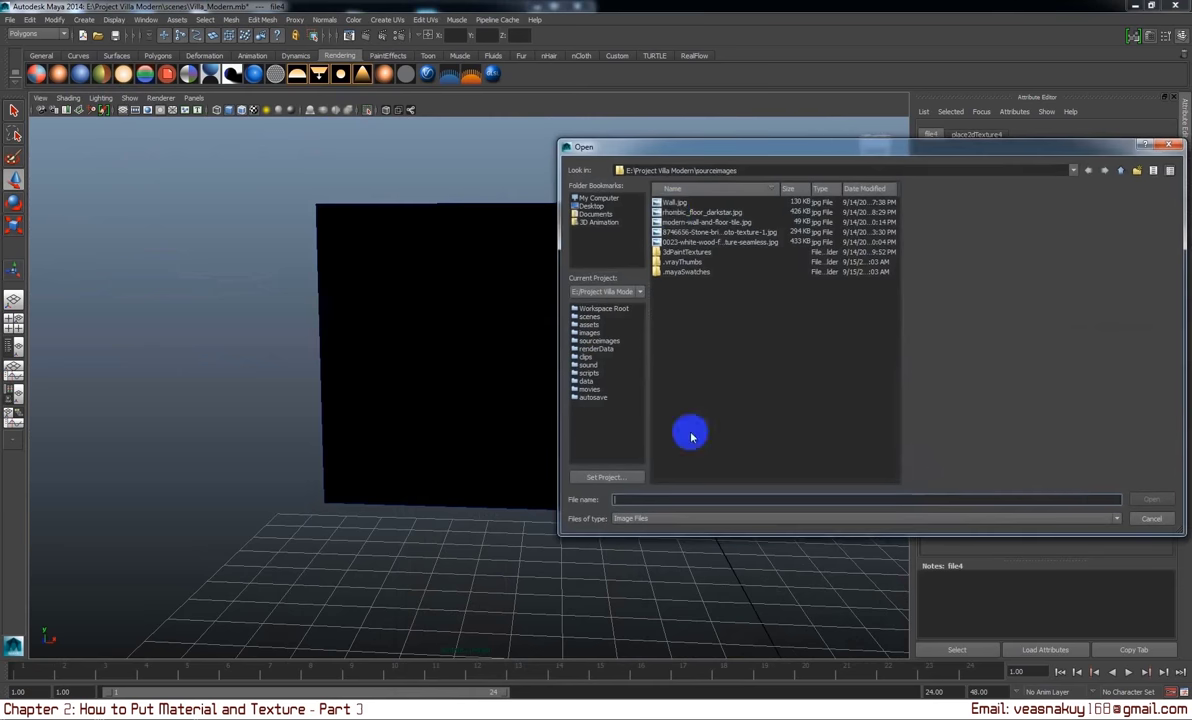
click(677, 204)
click(684, 213)
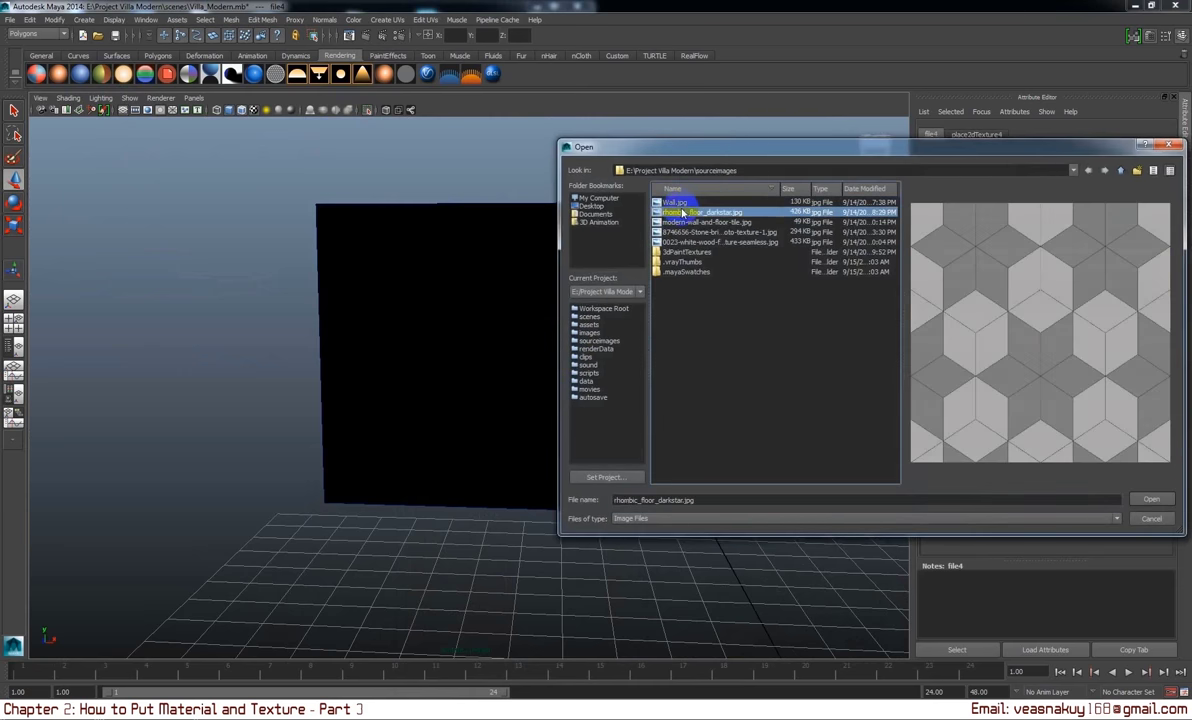
click(687, 222)
click(688, 232)
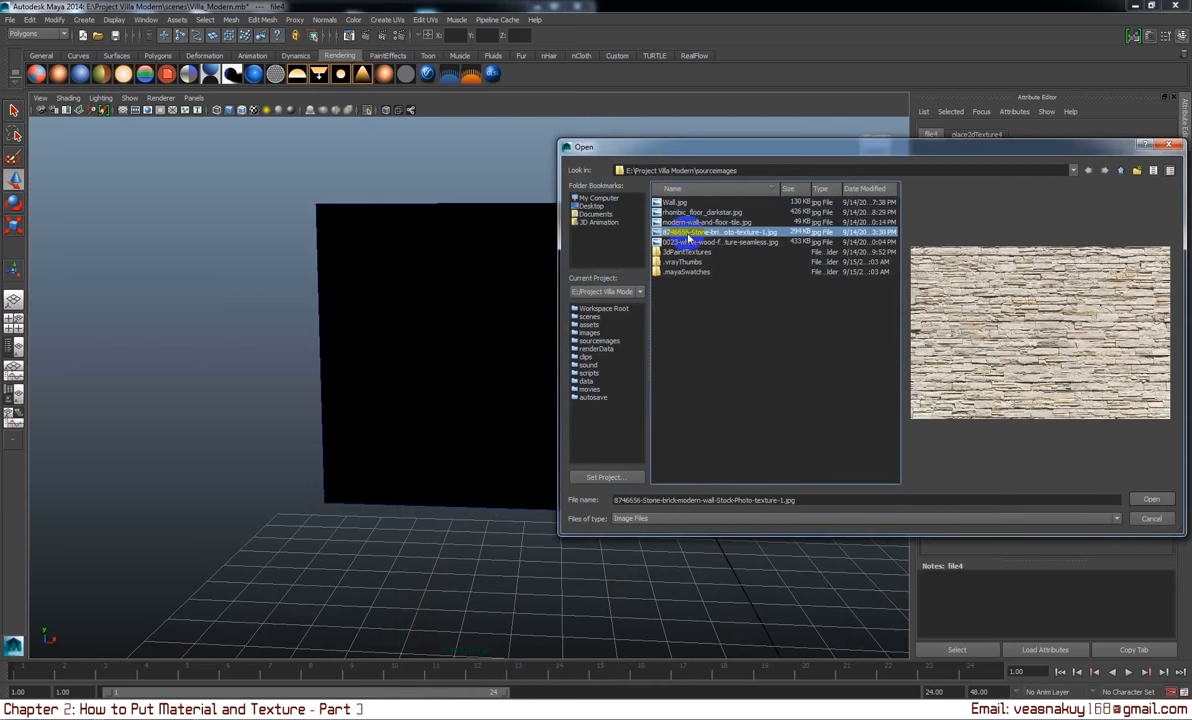
click(1161, 503)
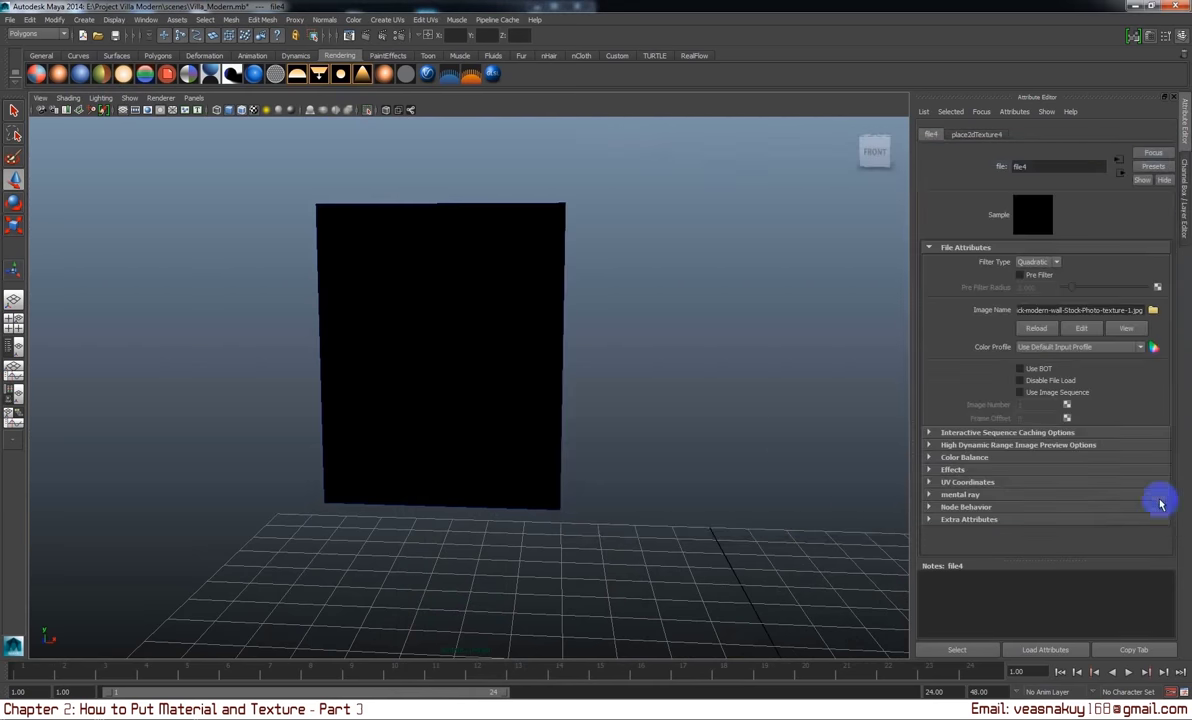
alt+drag(553, 447, 498, 410)
click(498, 410)
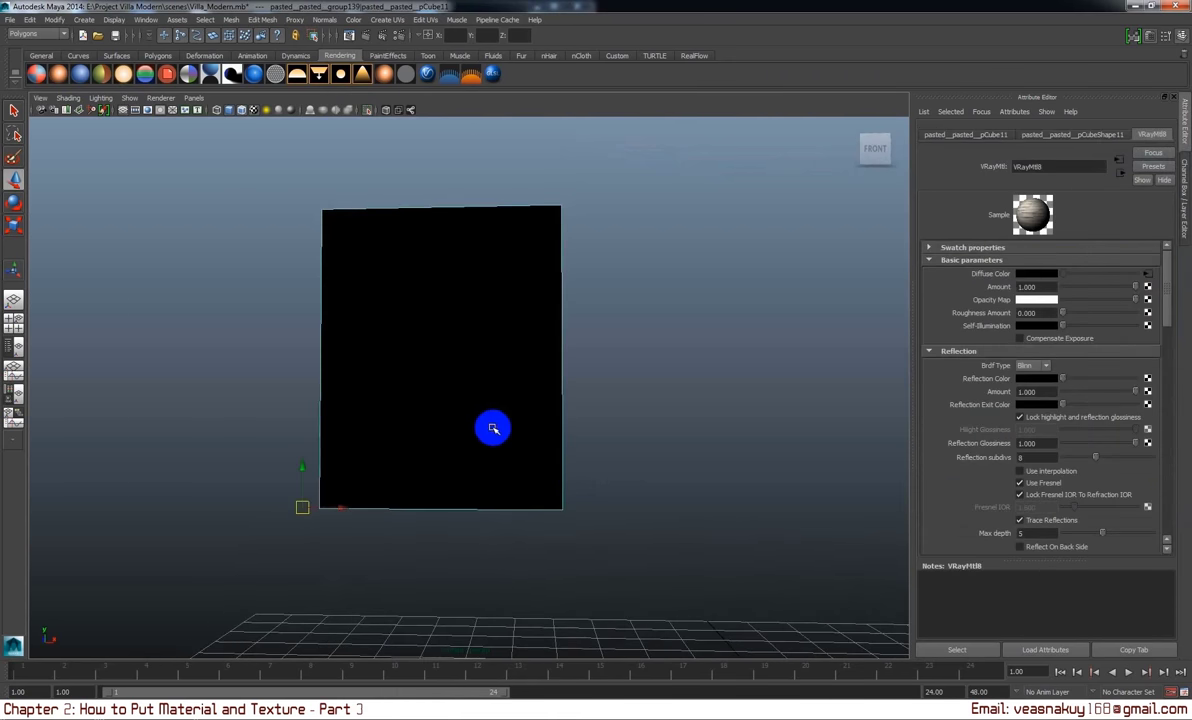
alt+drag(465, 206, 473, 181)
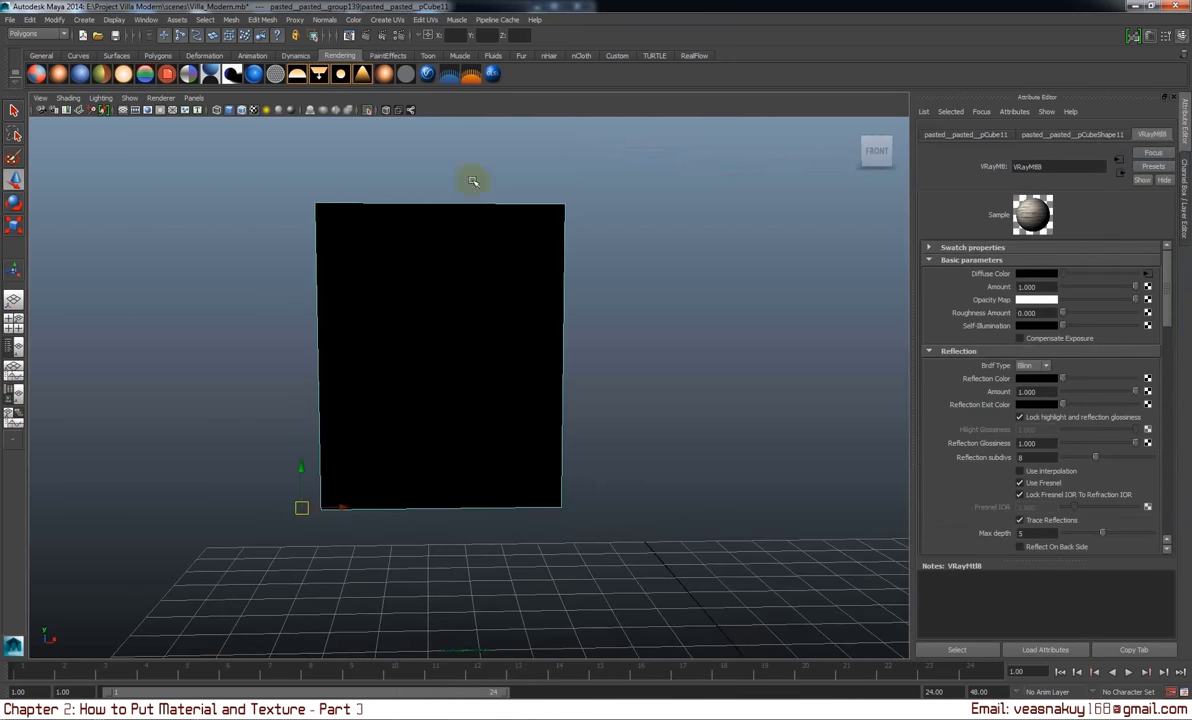
- Open the plane's UV layout in the UV Texture Editor with texture display on
click(425, 20)
click(474, 271)
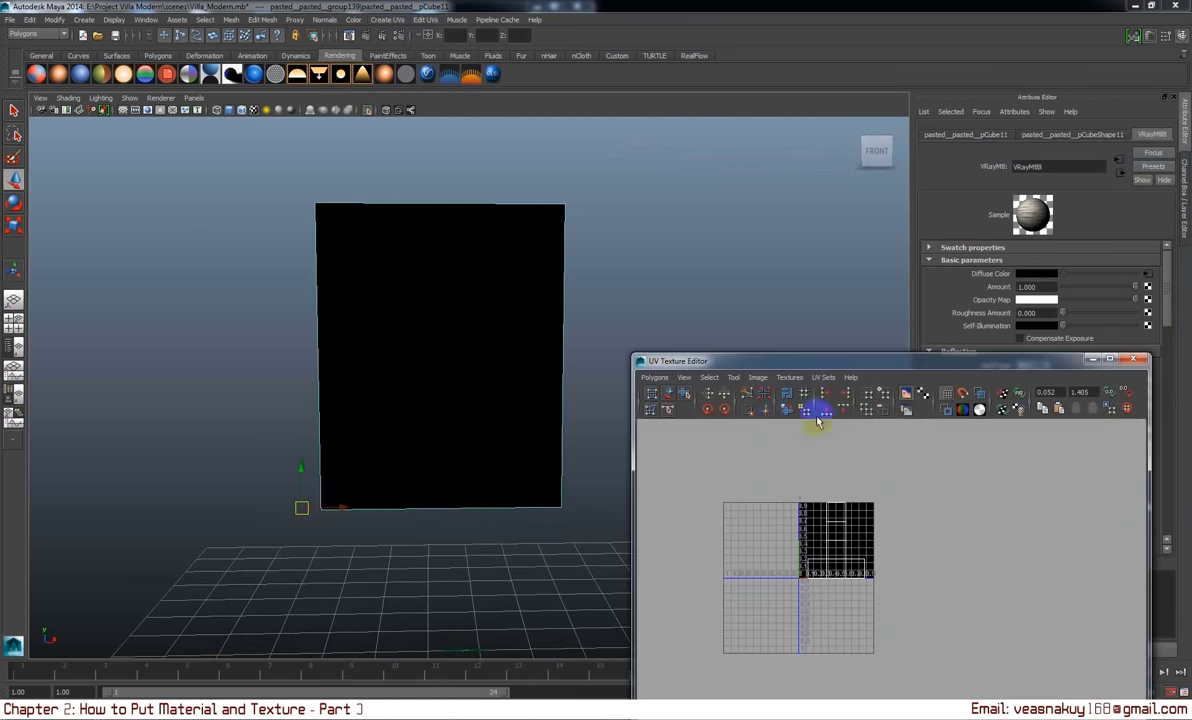
click(788, 377)
click(795, 395)
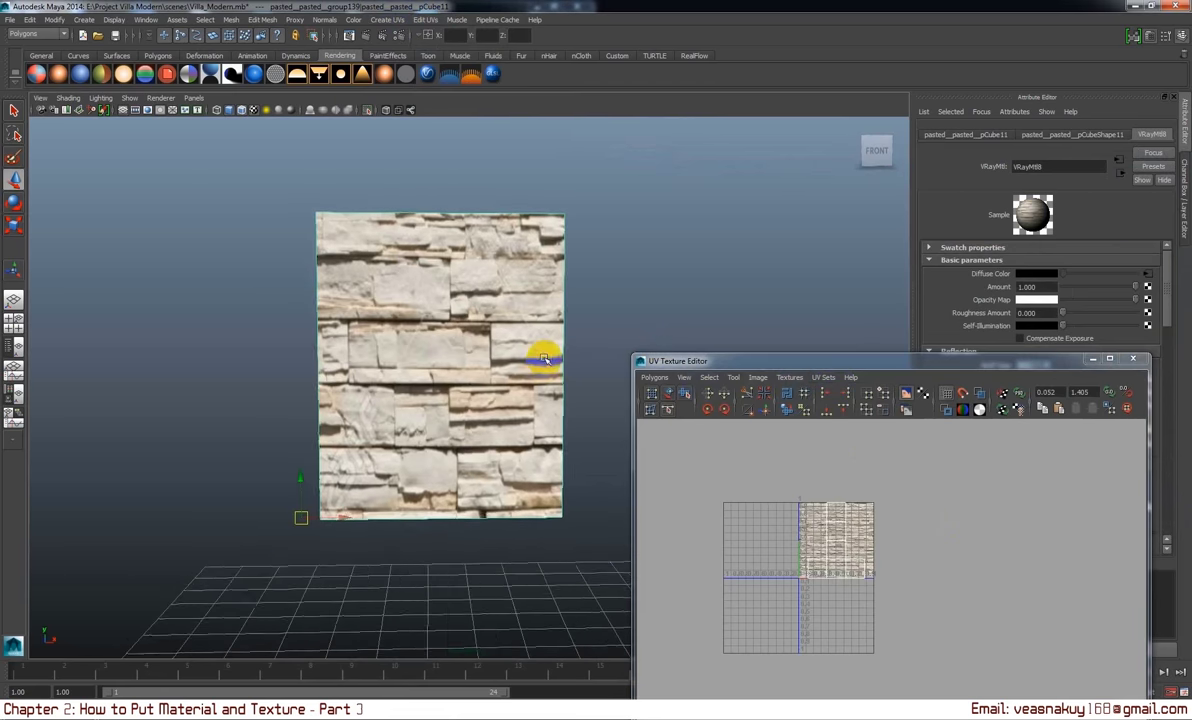
scroll(546, 350, up, 3)
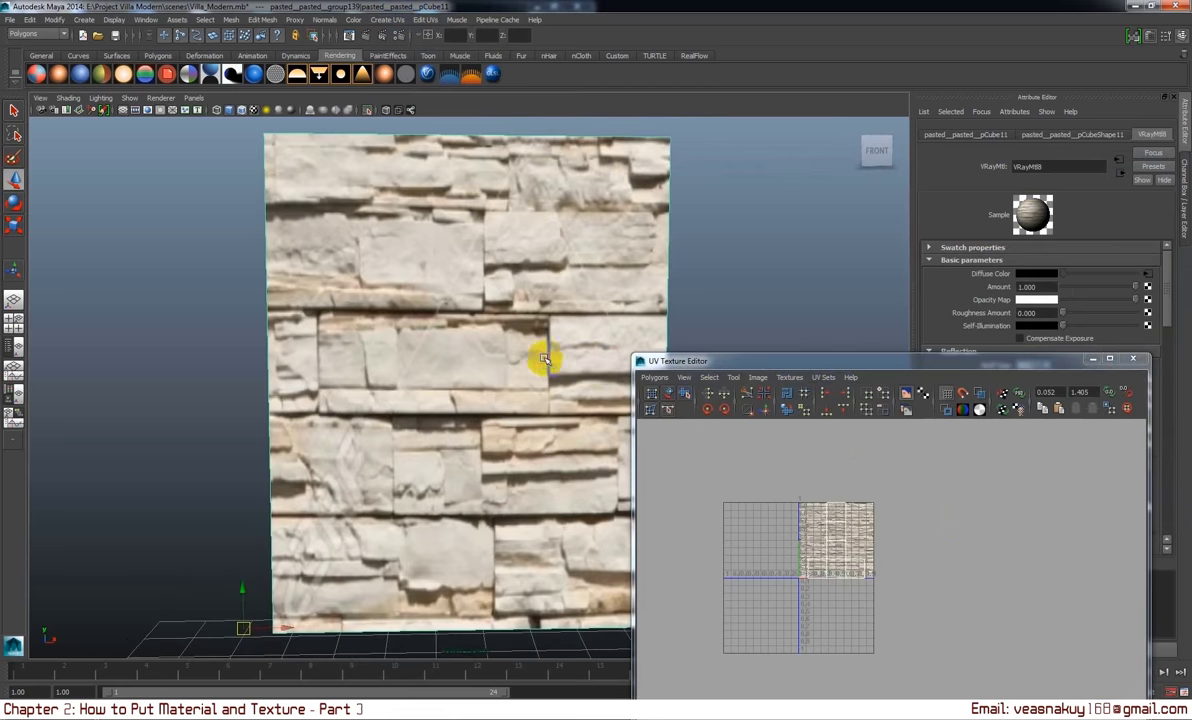
- Apply Planar Mapping and scale the projection down to 1.288 by 1.710
click(387, 20)
click(400, 35)
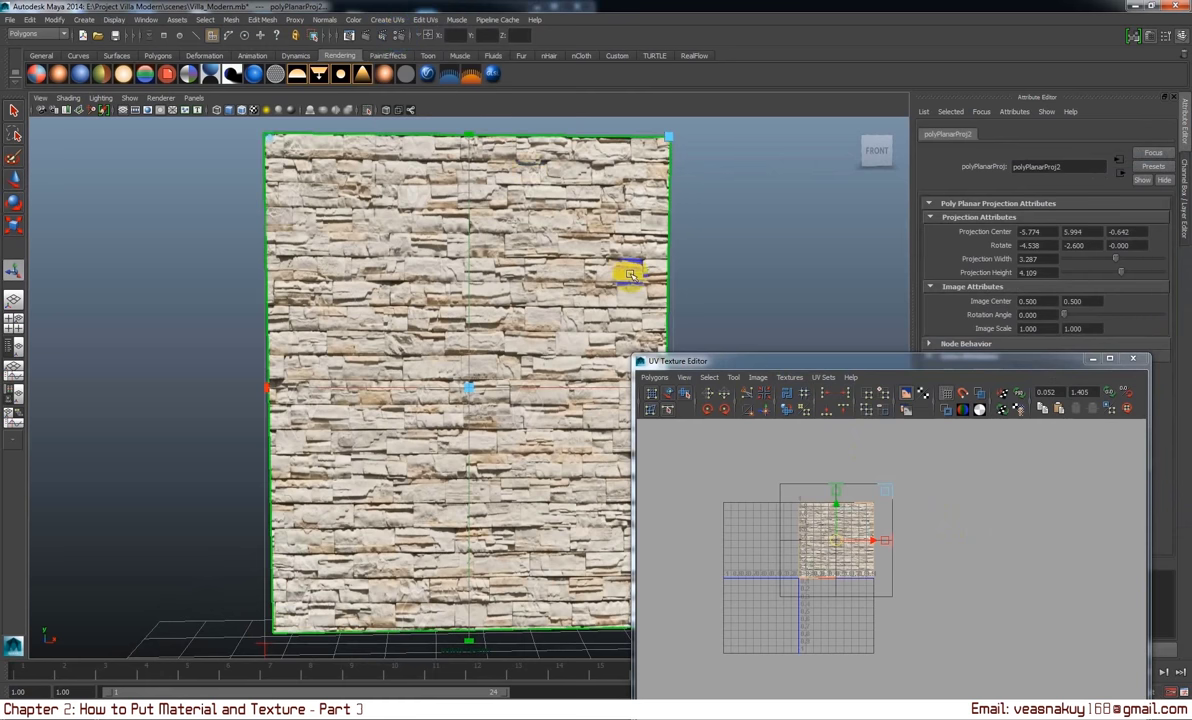
click(553, 291)
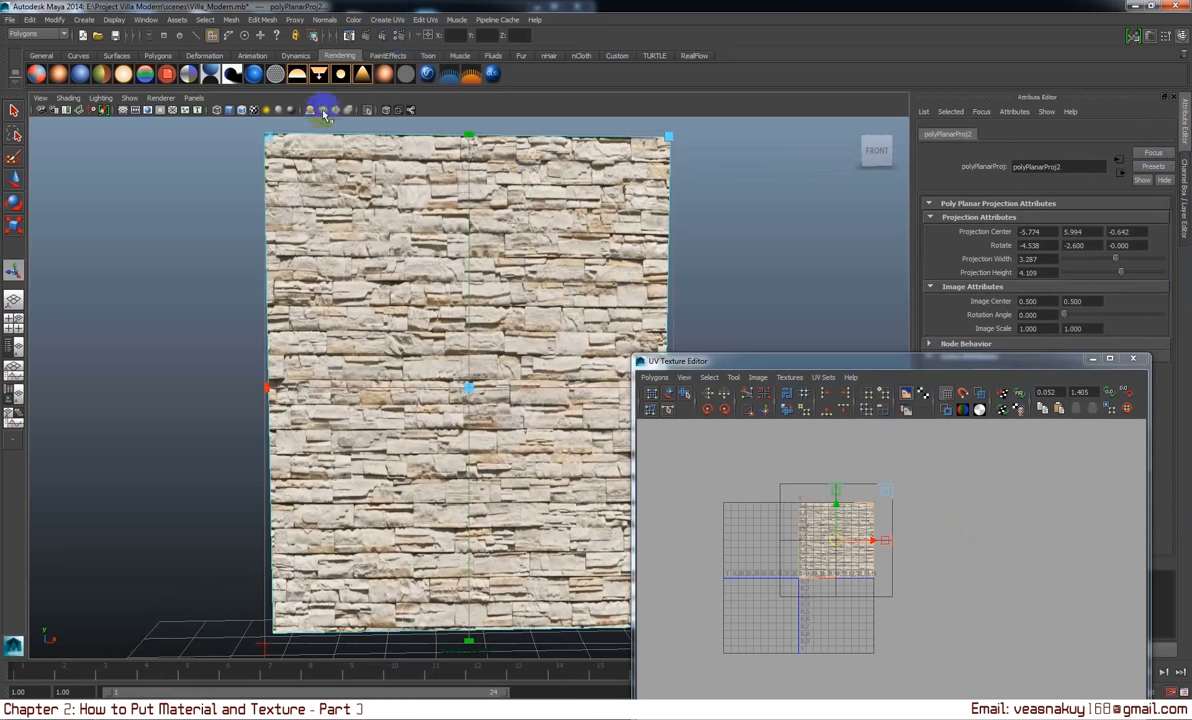
click(365, 110)
click(537, 228)
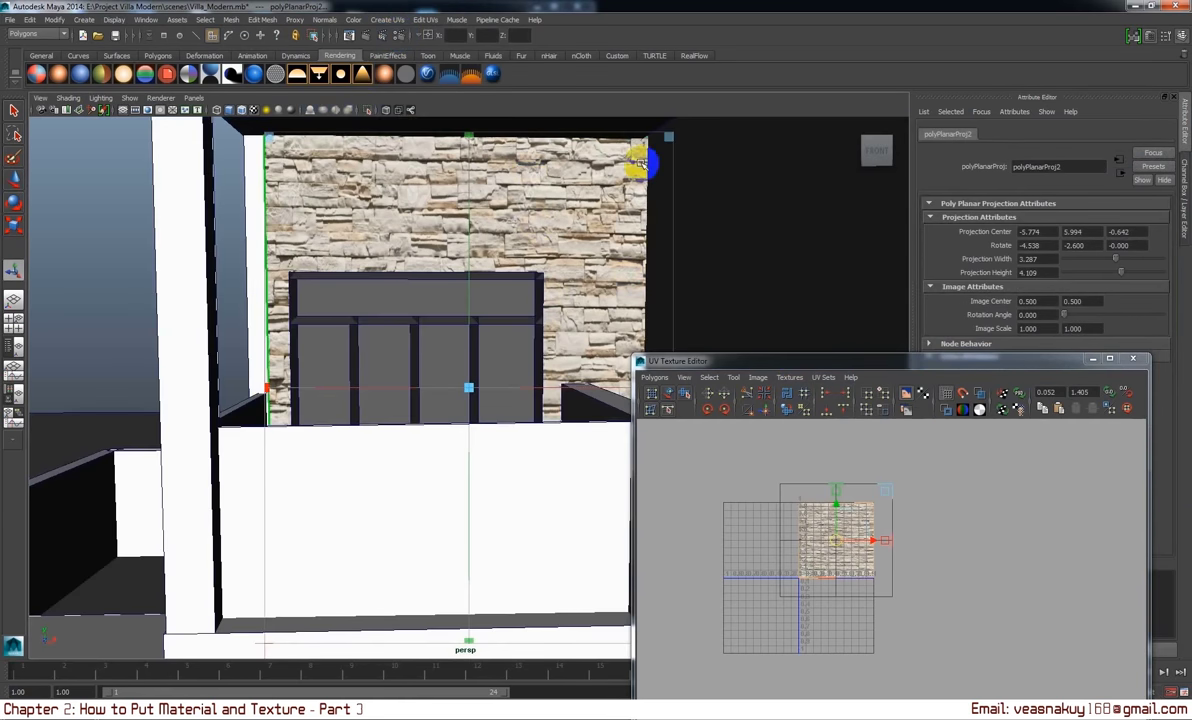
mouse_move(668, 136)
mouse_down()
mouse_move(492, 250)
mouse_move(502, 247)
mouse_move(477, 166)
mouse_move(452, 160)
mouse_move(492, 199)
mouse_move(532, 186)
mouse_move(476, 220)
mouse_move(468, 247)
mouse_up()
scroll(472, 202, up, 3)
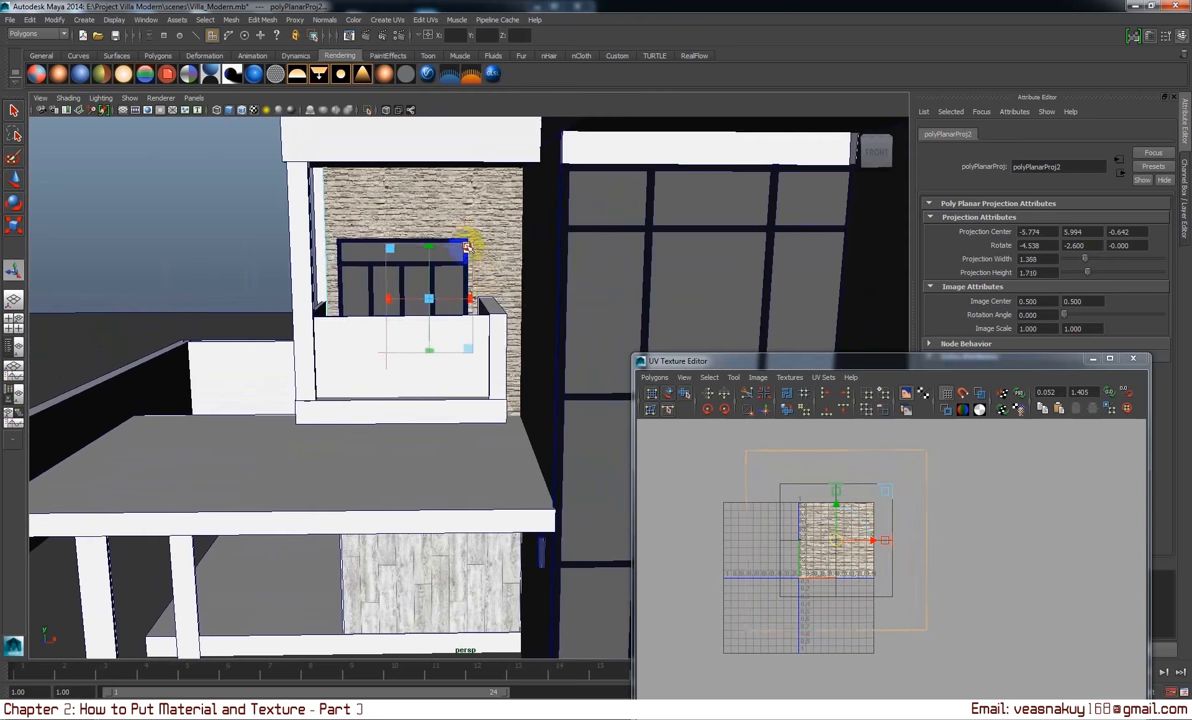
- Deselect the wall and orbit out to check the stone texture on the balcony
click(251, 208)
scroll(251, 208, down, 3)
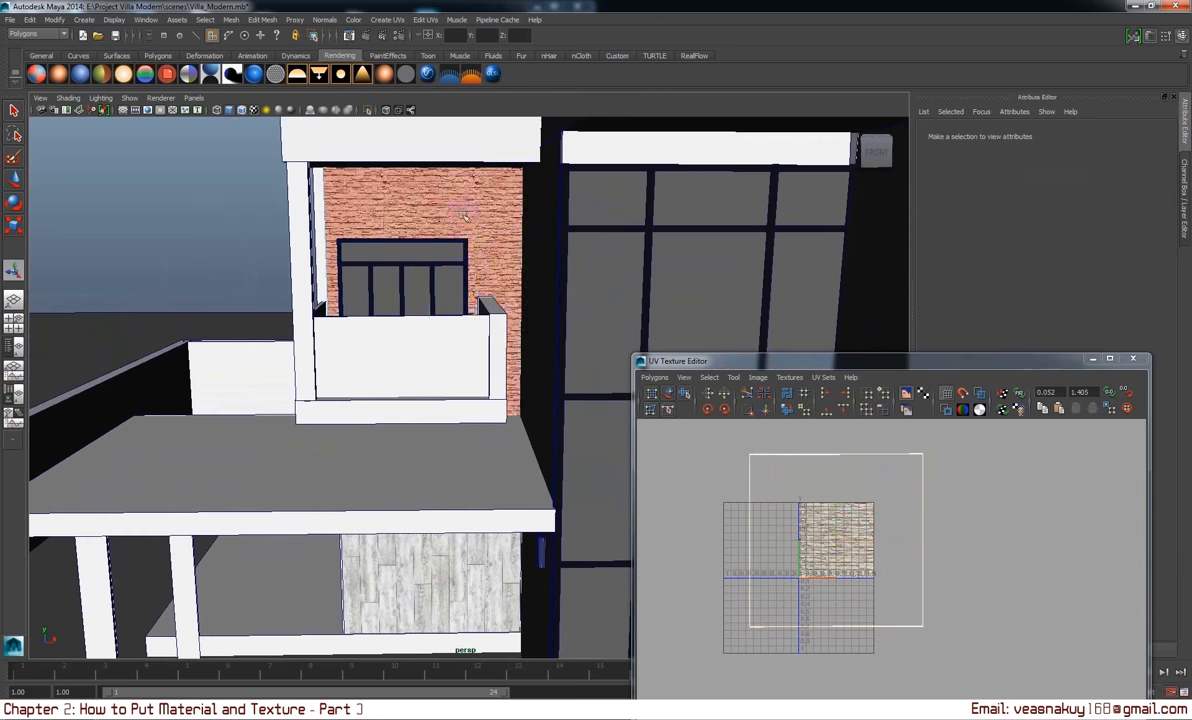
right_click(492, 218)
mouse_move(346, 152)
alt+mouse_down()
mouse_move(438, 250)
mouse_move(567, 258)
mouse_move(476, 329)
alt+mouse_up()
scroll(476, 329, up, 3)
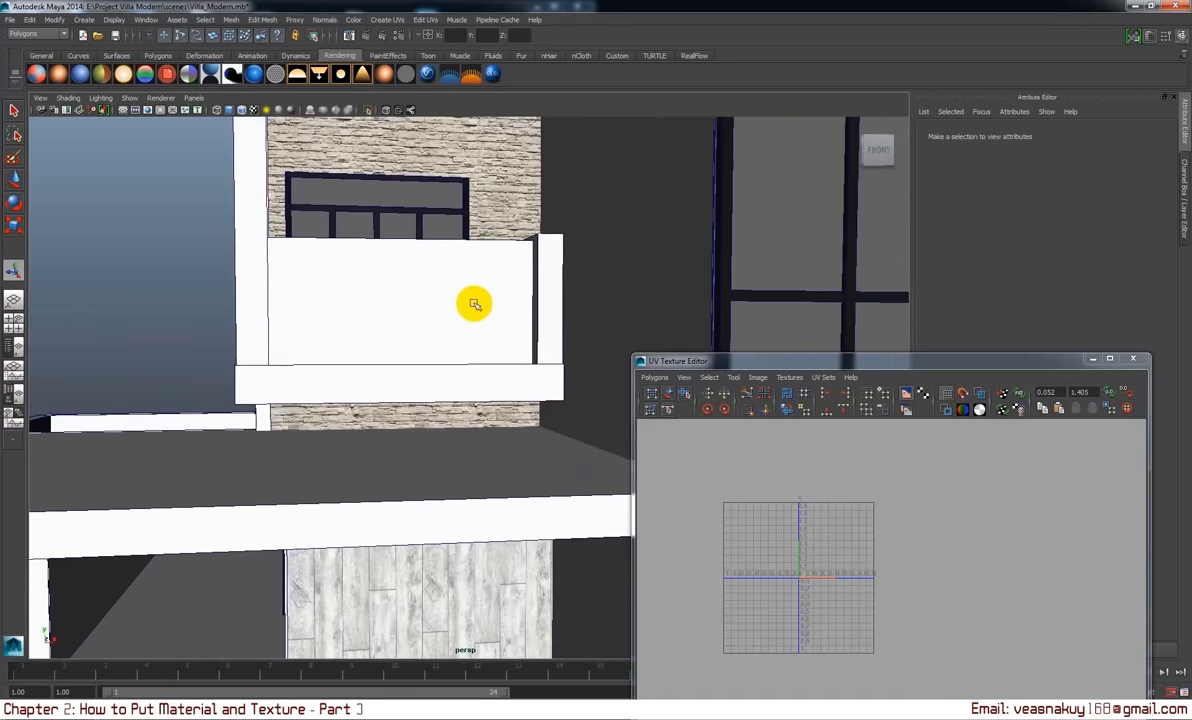
scroll(474, 301, up, 3)
mouse_move(497, 247)
alt+mouse_down()
mouse_move(482, 263)
mouse_move(434, 234)
mouse_move(527, 348)
mouse_move(519, 301)
mouse_move(548, 310)
mouse_move(532, 287)
mouse_move(519, 306)
mouse_move(545, 295)
mouse_move(601, 308)
mouse_move(560, 345)
alt+mouse_up()
scroll(530, 346, up, 2)
scroll(531, 342, down, 3)
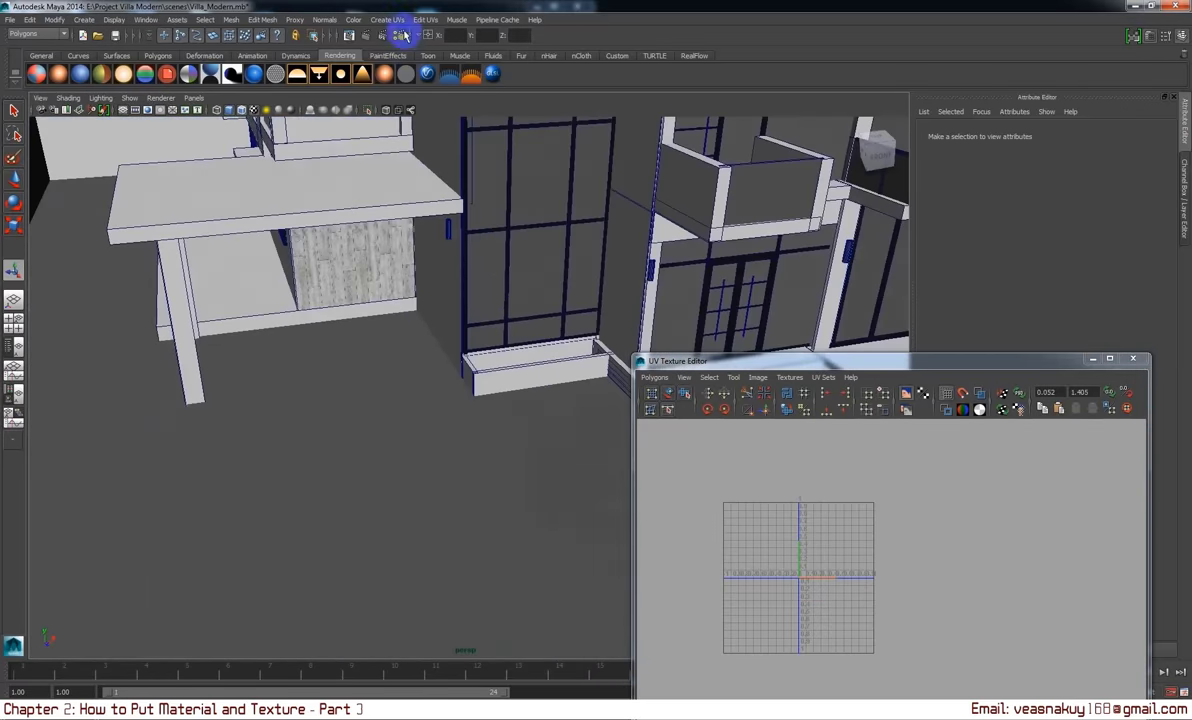
- Bring the front fence and gate into view with the UV layout moved aside
mouse_move(480, 300)
alt+mouse_down()
mouse_move(495, 306)
mouse_move(452, 194)
mouse_move(452, 213)
mouse_move(420, 202)
mouse_move(380, 247)
mouse_move(394, 298)
mouse_move(394, 274)
mouse_move(468, 271)
mouse_move(471, 285)
mouse_move(338, 200)
mouse_move(404, 258)
alt+mouse_up()
alt+right_drag(404, 258, 404, 266)
drag(798, 360, 913, 446)
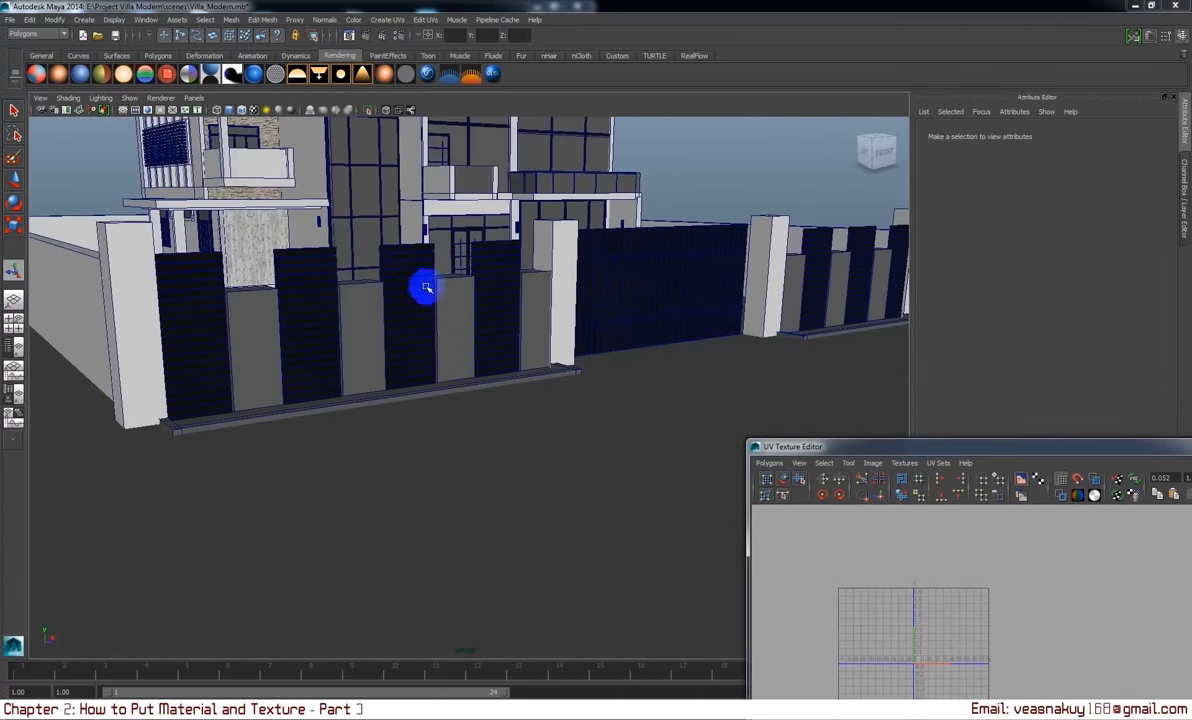
mouse_move(420, 287)
alt+mouse_down()
mouse_move(556, 378)
mouse_move(519, 375)
mouse_move(572, 335)
mouse_move(256, 383)
alt+mouse_up()
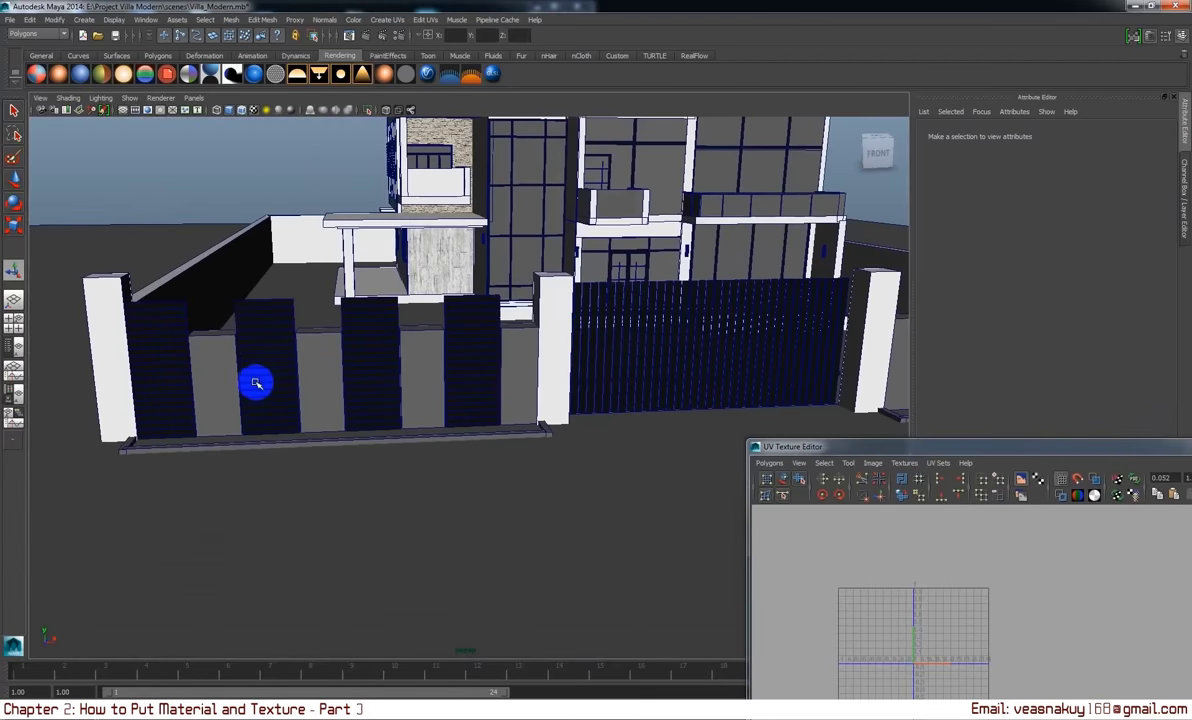
- Select all the light grey fence wall panels plus the white pillars beside the gate
click(228, 370)
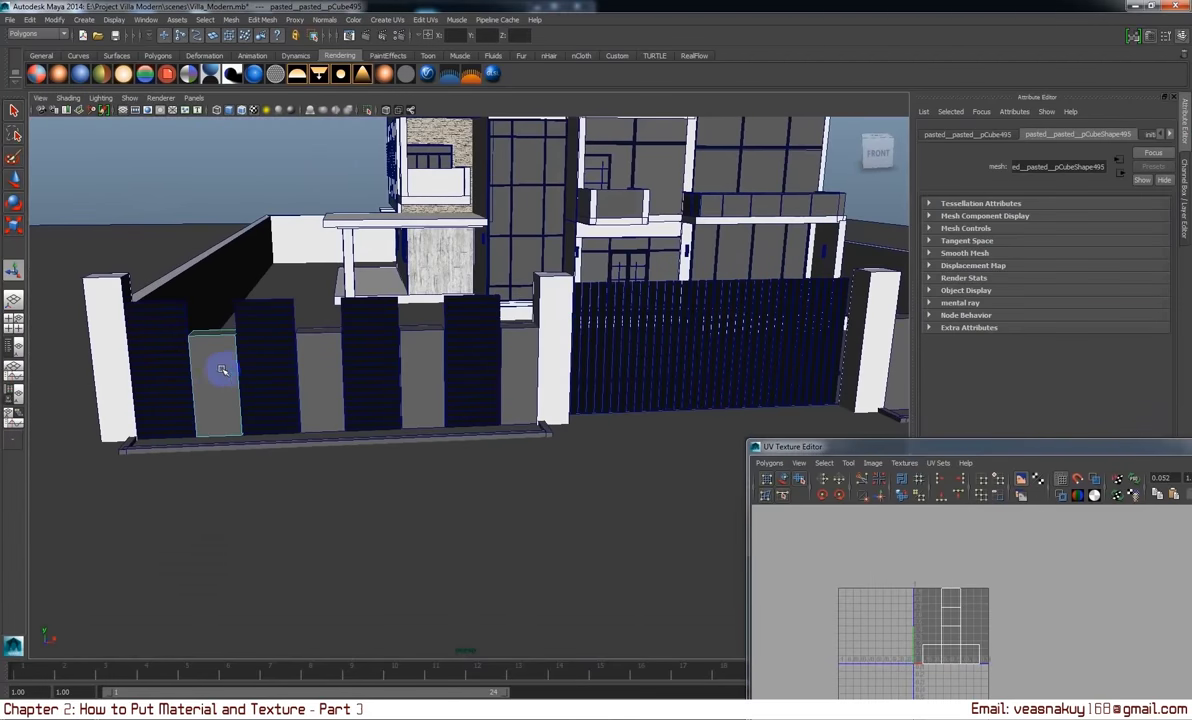
click(122, 311)
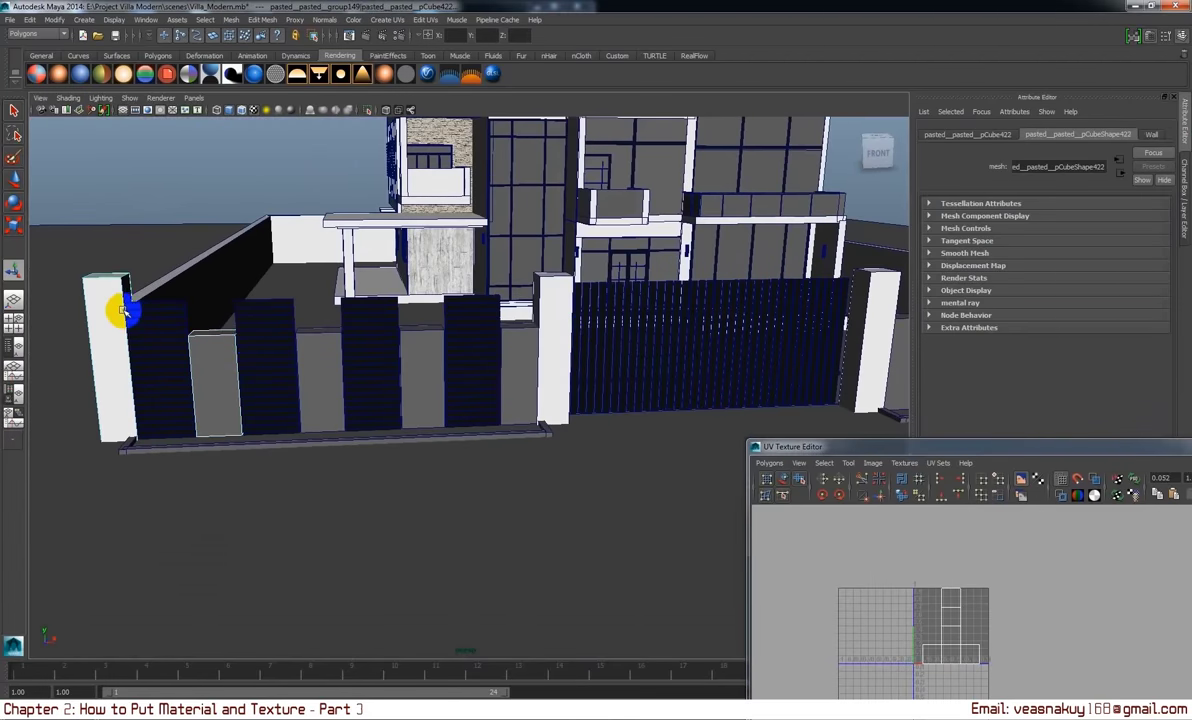
click(305, 330)
click(435, 360)
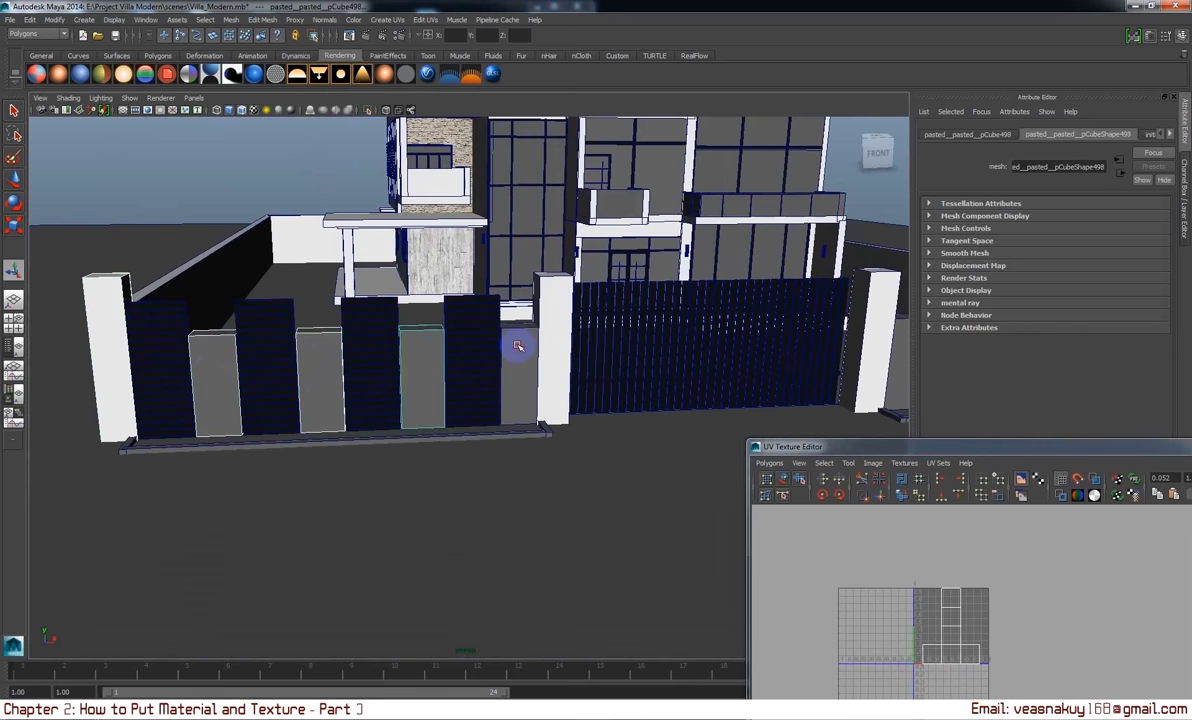
click(567, 346)
alt+drag(615, 380, 333, 390)
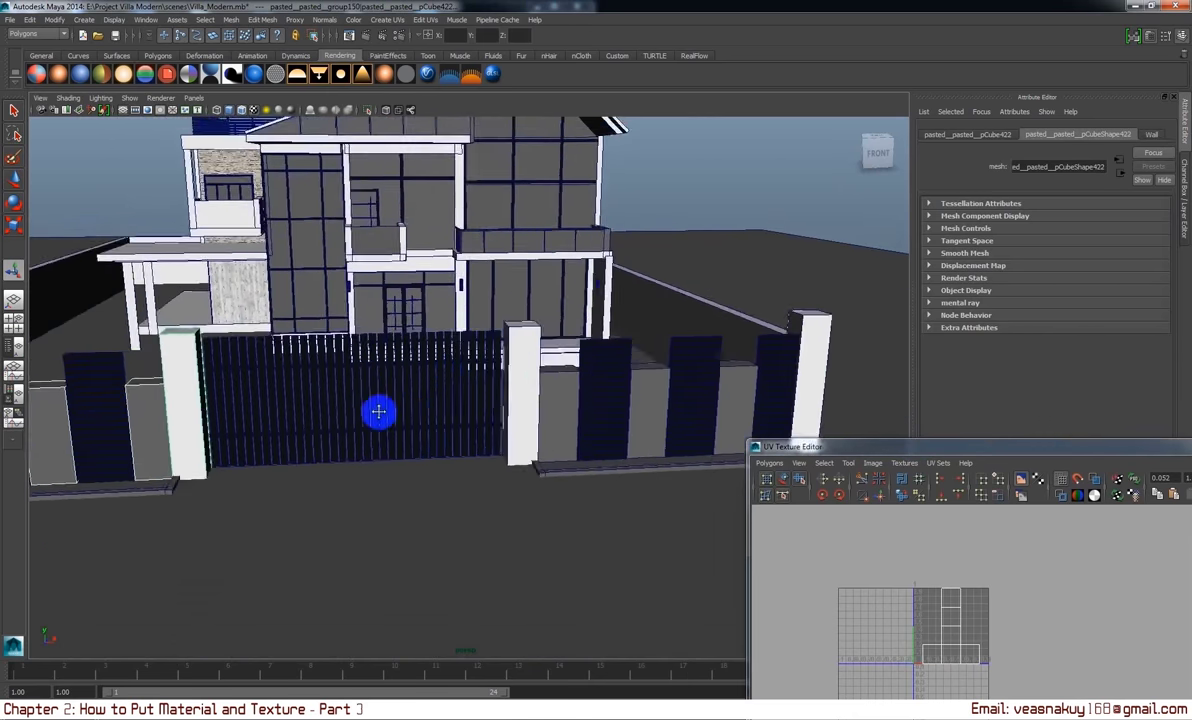
click(420, 366)
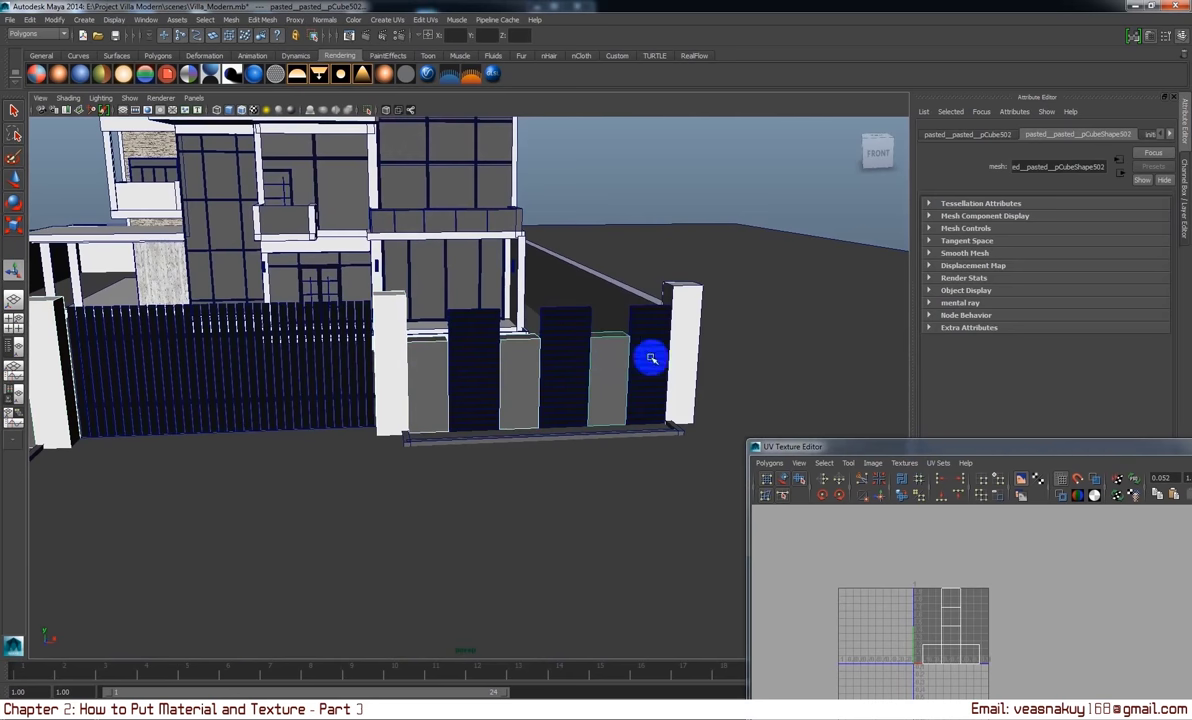
click(688, 347)
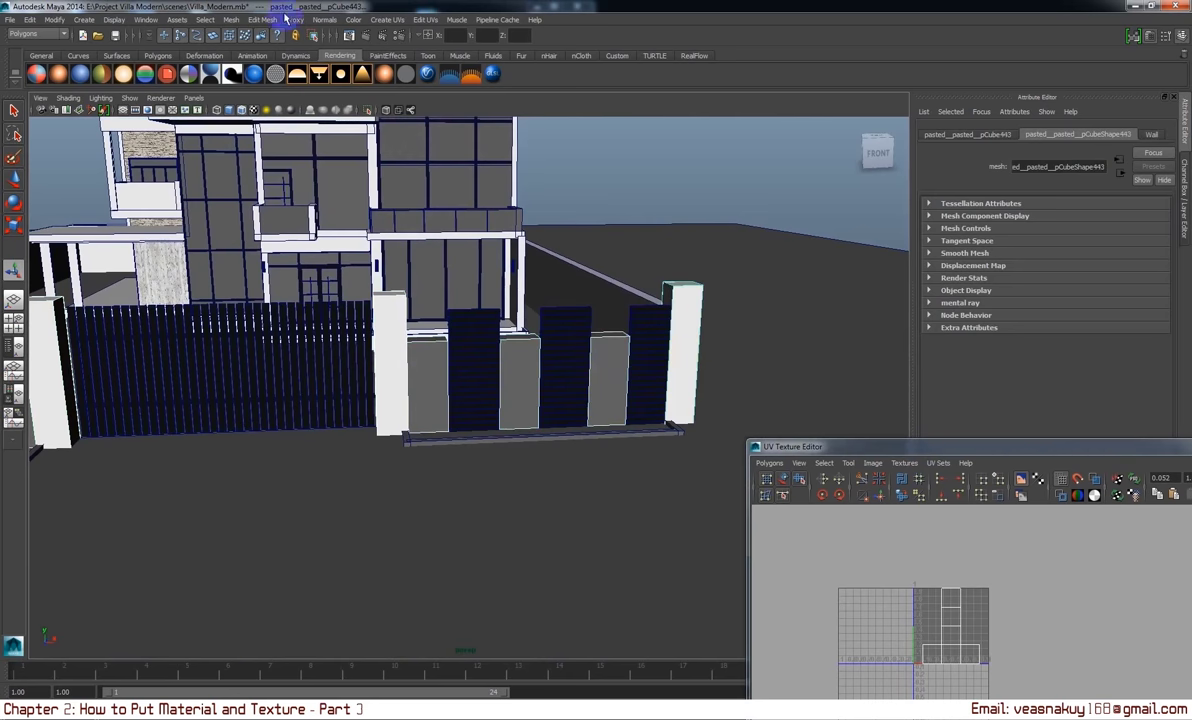
- Combine the selected fence panels and pillars into one mesh, polySurface21
click(229, 21)
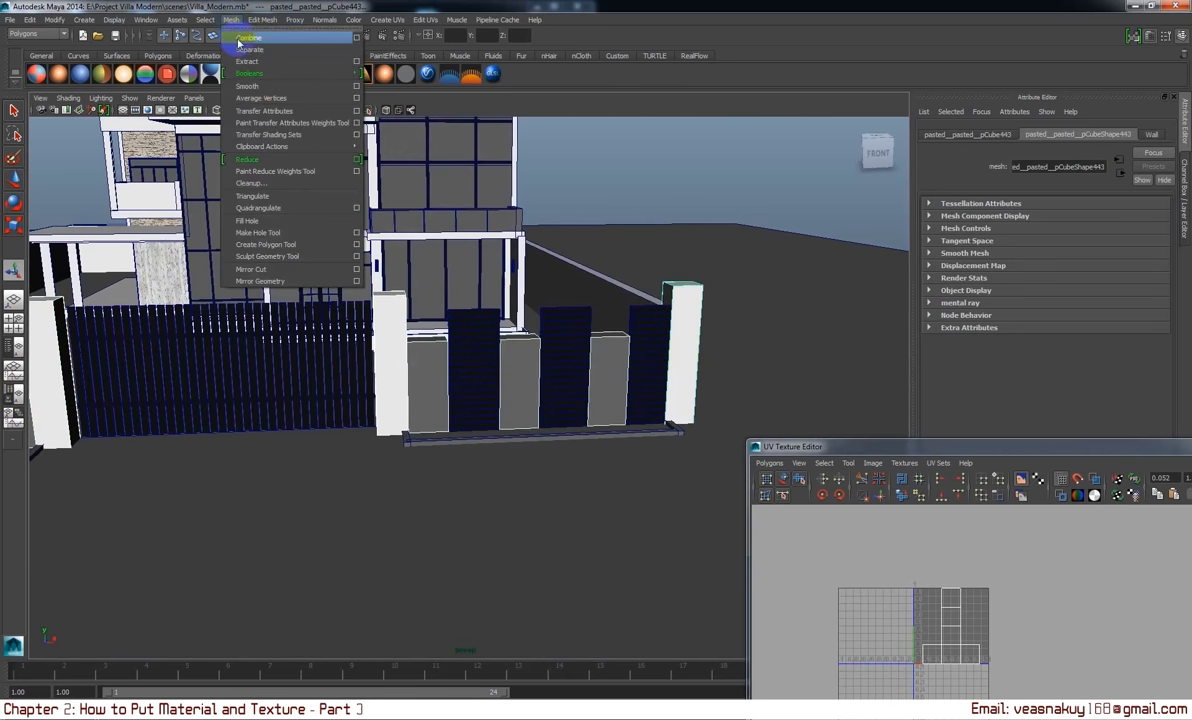
click(224, 33)
alt+drag(434, 266, 311, 90)
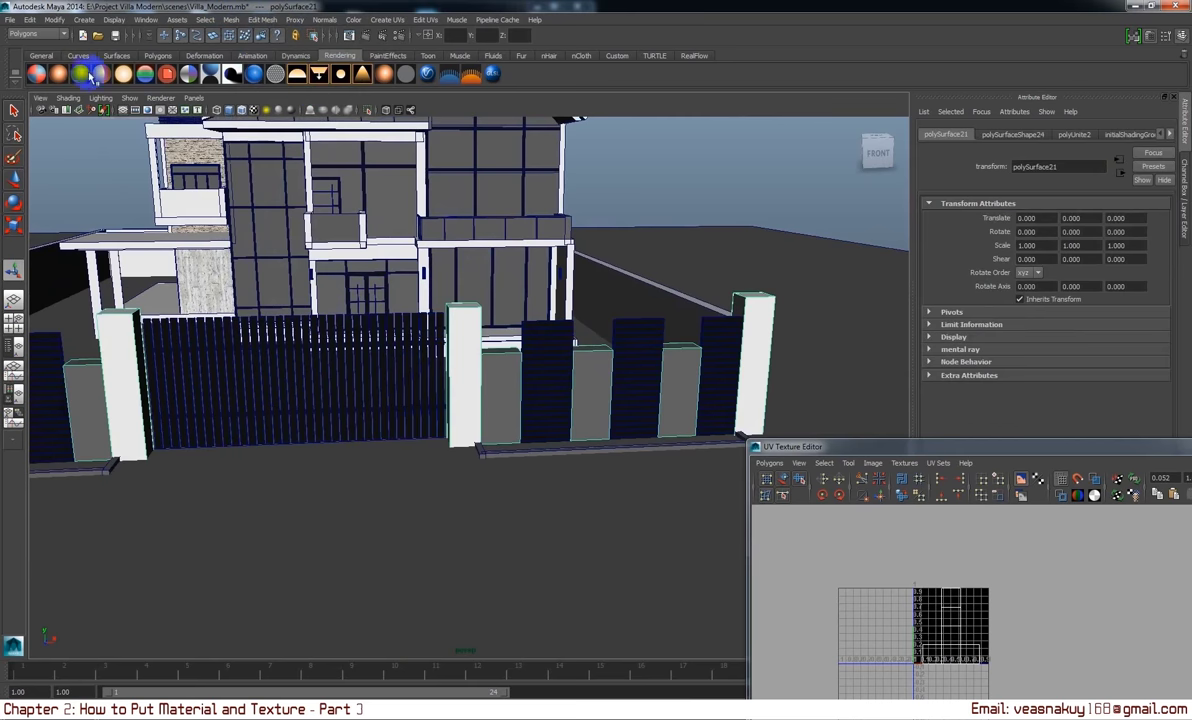
- Apply the stone VRayMtl8 material to the combined fence mesh from Hypershade
middle_drag(90, 77, 421, 380)
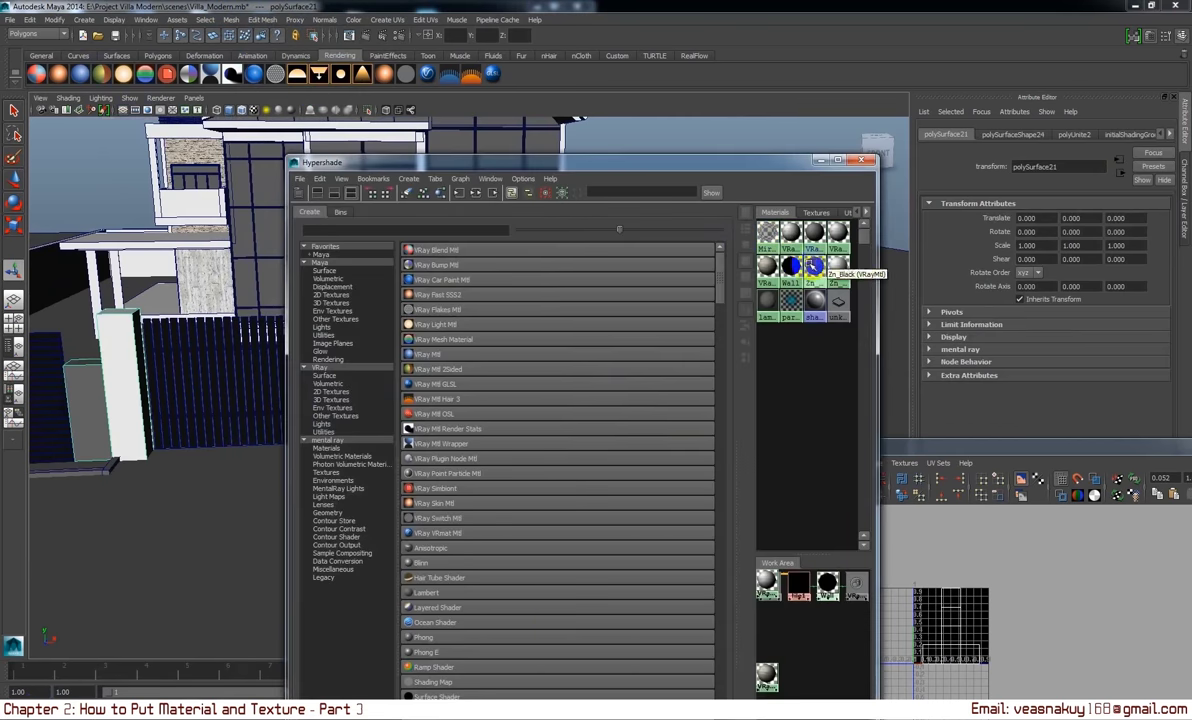
mouse_move(815, 233)
middle_down()
mouse_move(766, 670)
mouse_move(88, 255)
middle_up()
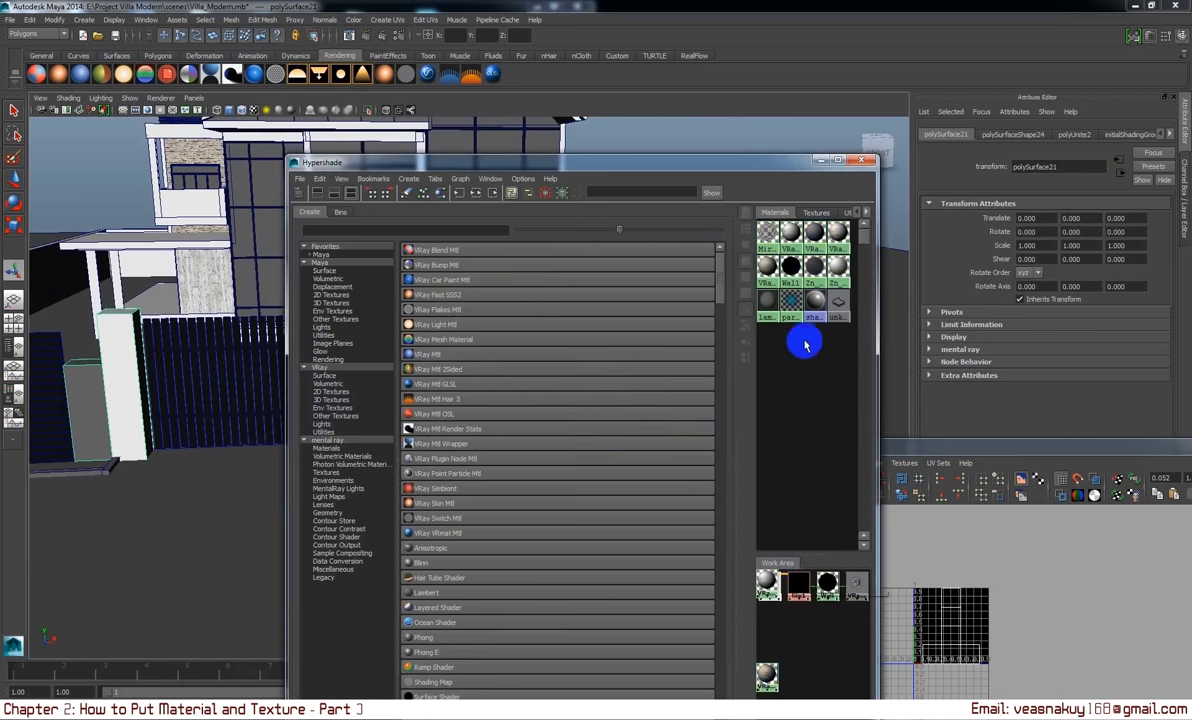
middle_drag(188, 147, 190, 150)
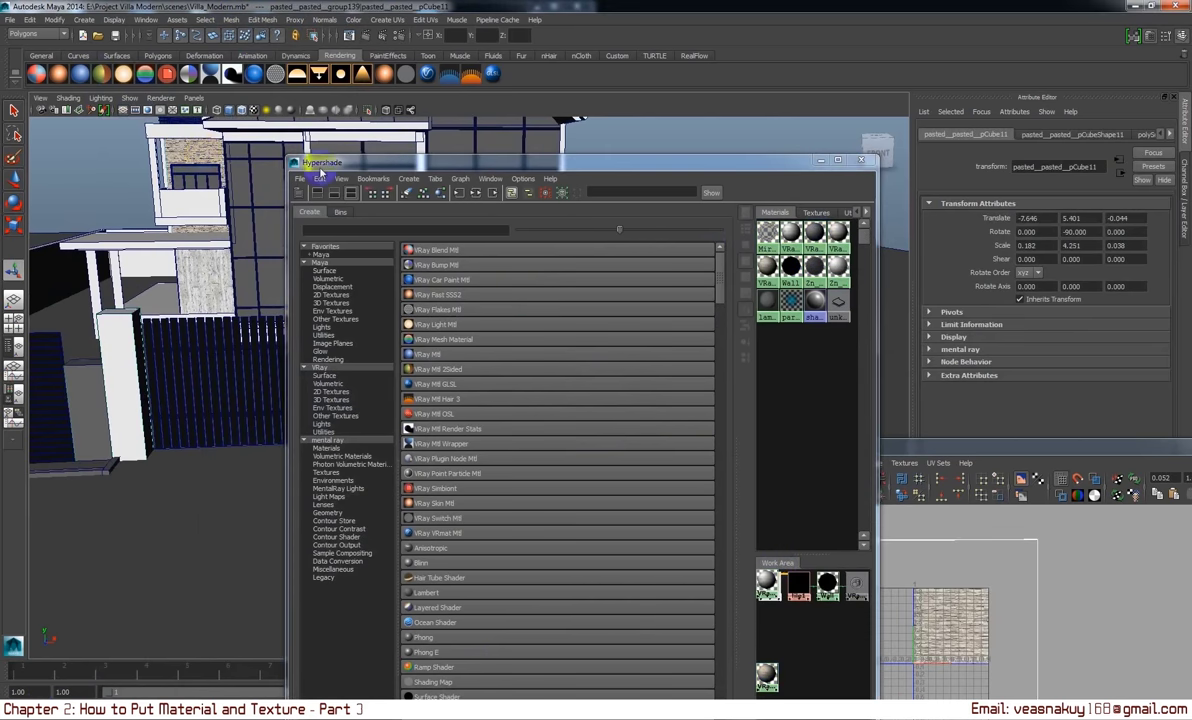
click(440, 193)
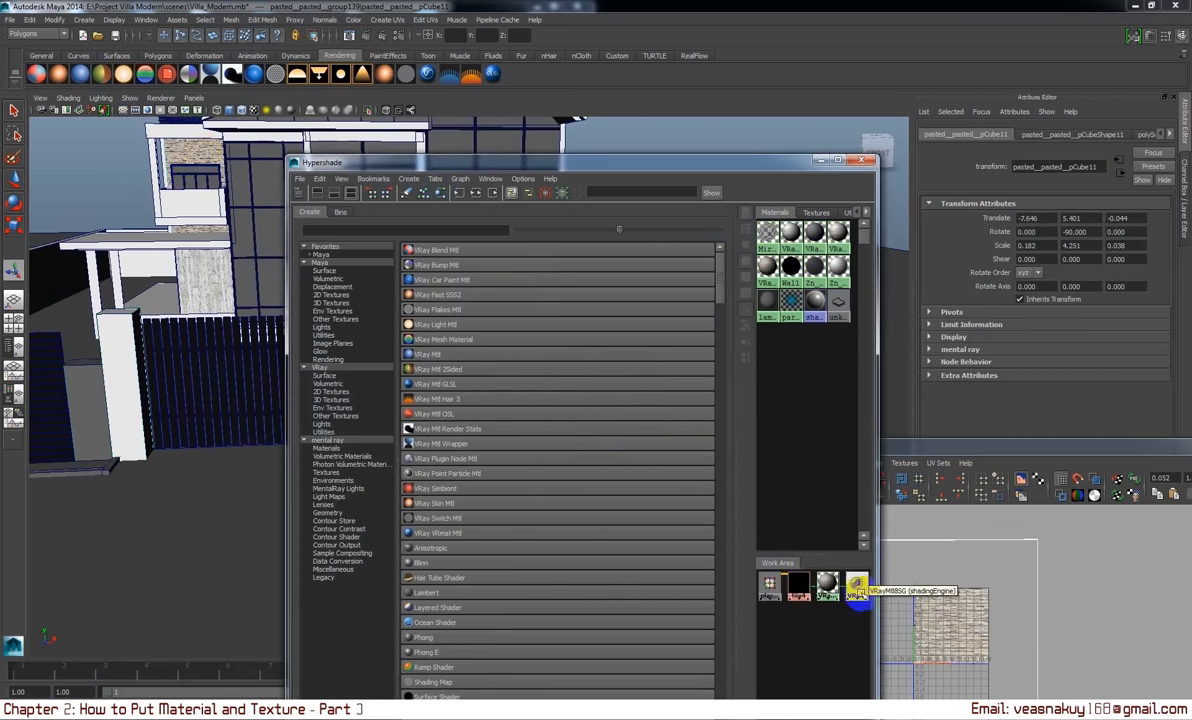
click(118, 318)
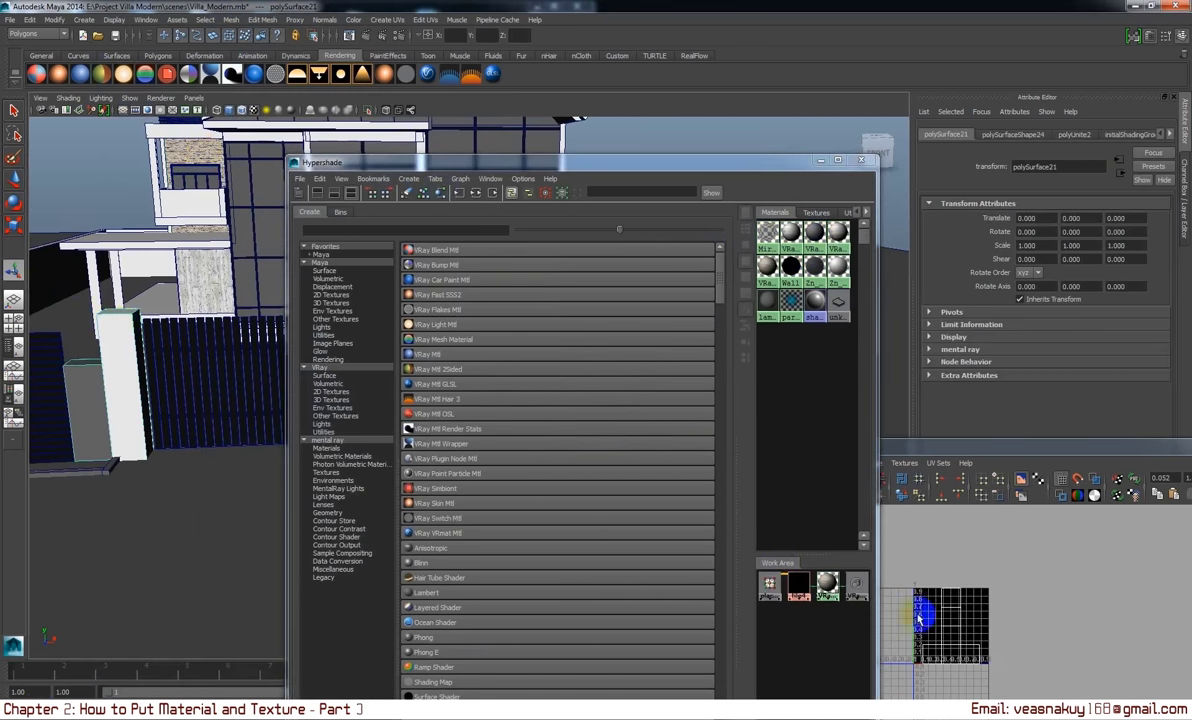
right_drag(828, 585, 828, 545)
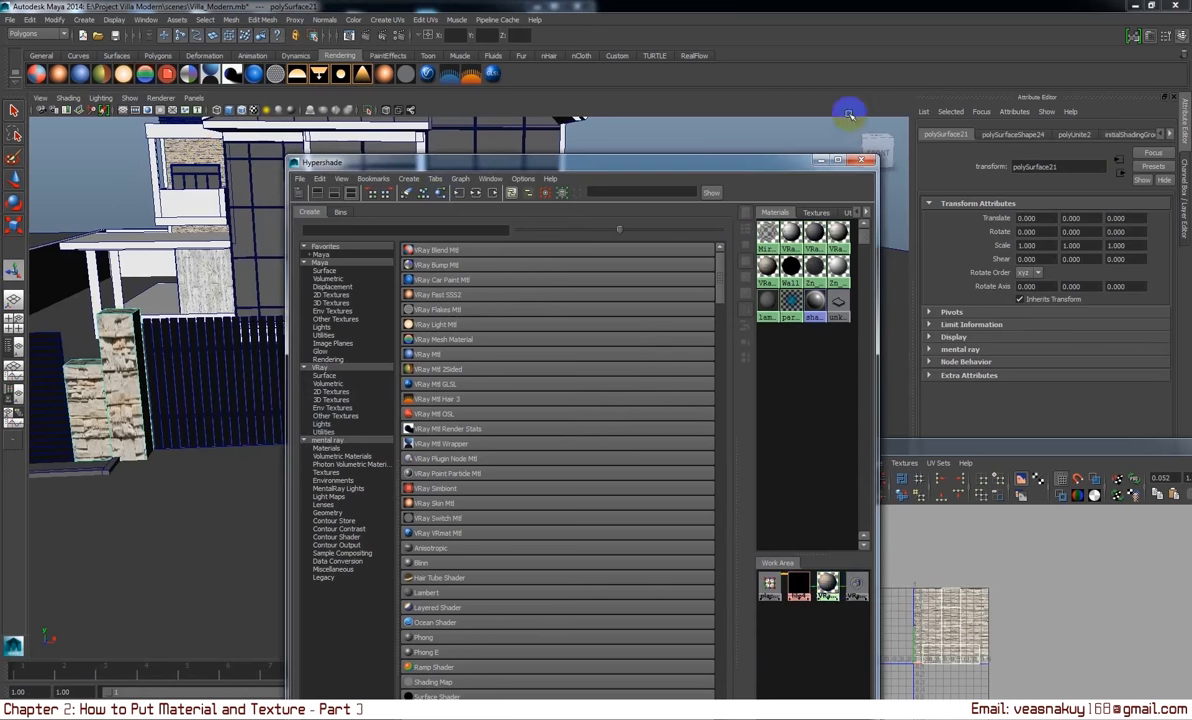
click(818, 160)
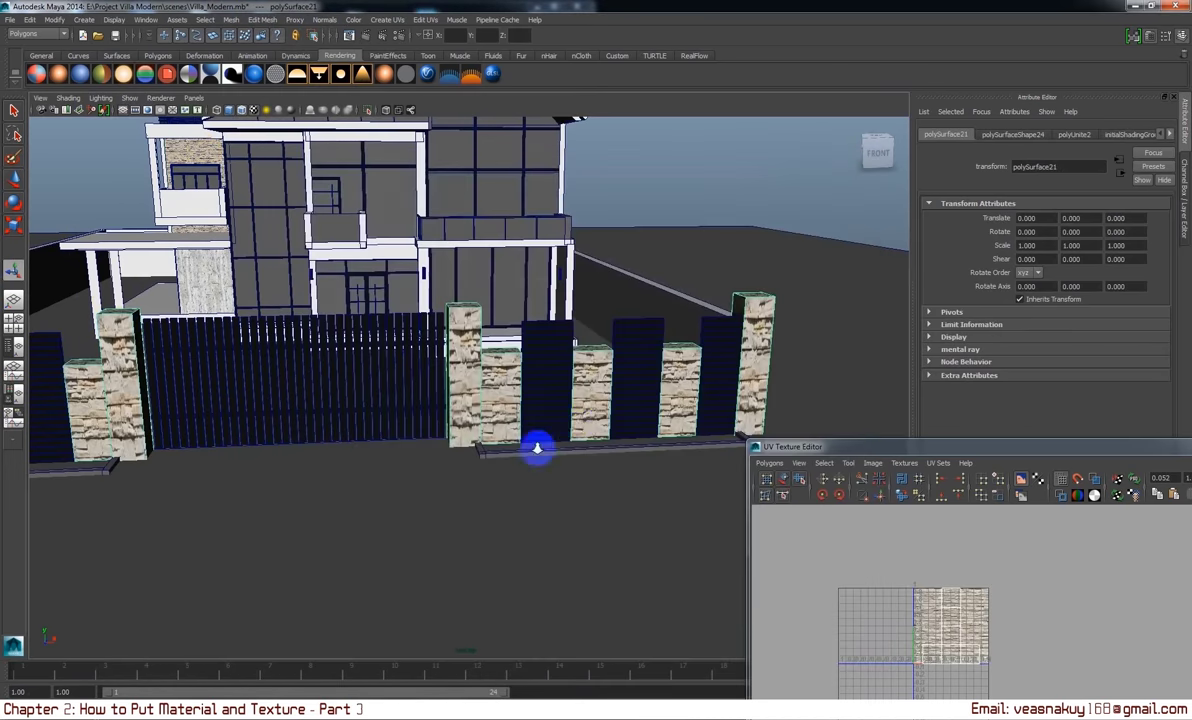
scroll(532, 425, down, 5)
- Isolate polySurface21 and zoom in on its stone pillars from the front
scroll(519, 415, up, 2)
click(362, 108)
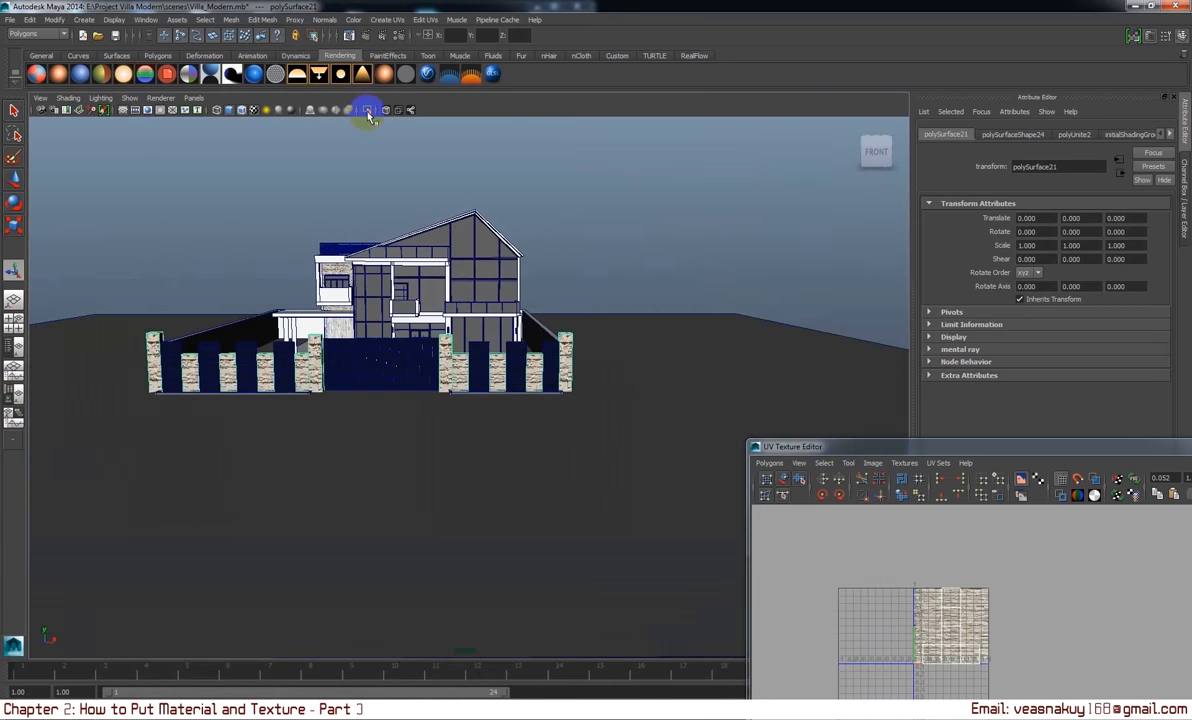
alt+middle_drag(559, 431, 584, 472)
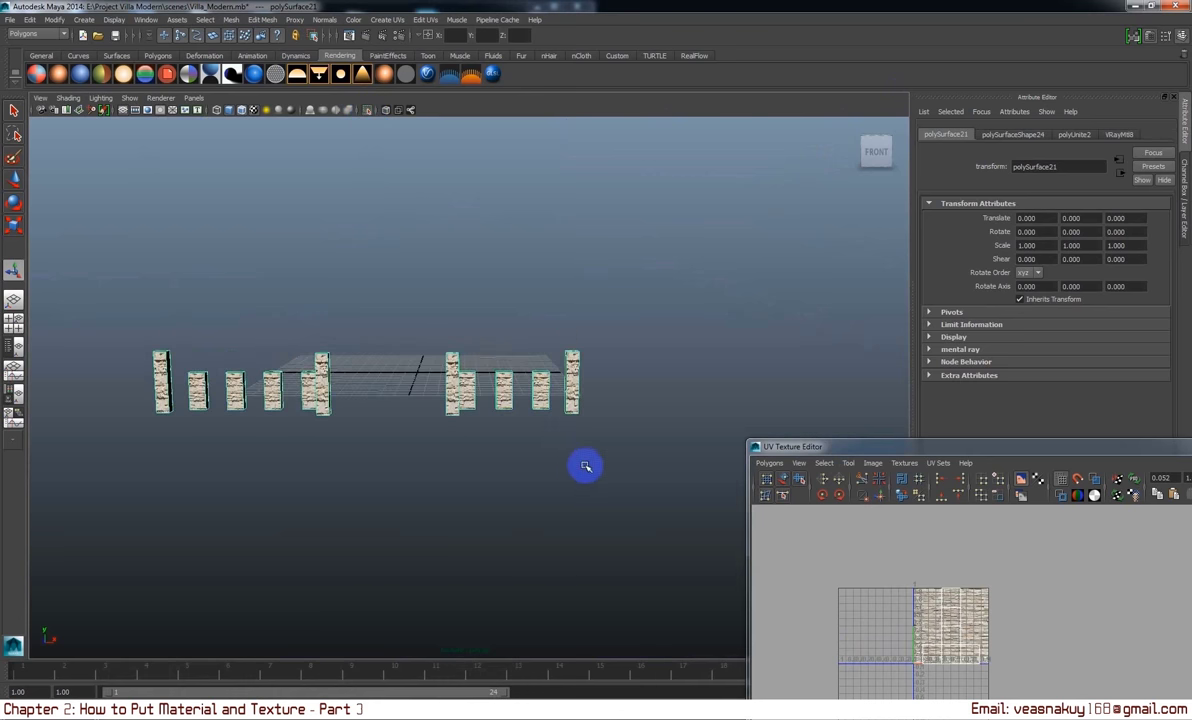
alt+drag(594, 485, 598, 476)
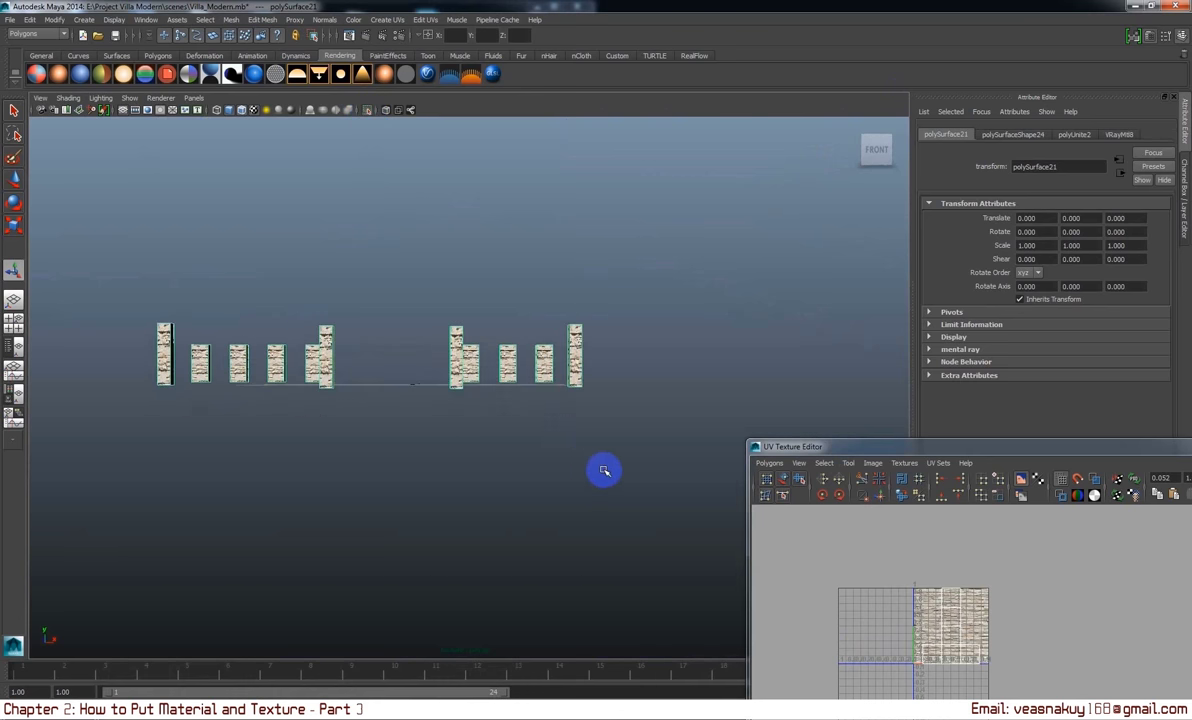
alt+right_drag(606, 469, 617, 479)
mouse_move(617, 479)
alt+mouse_down()
mouse_move(626, 521)
mouse_move(644, 529)
alt+mouse_up()
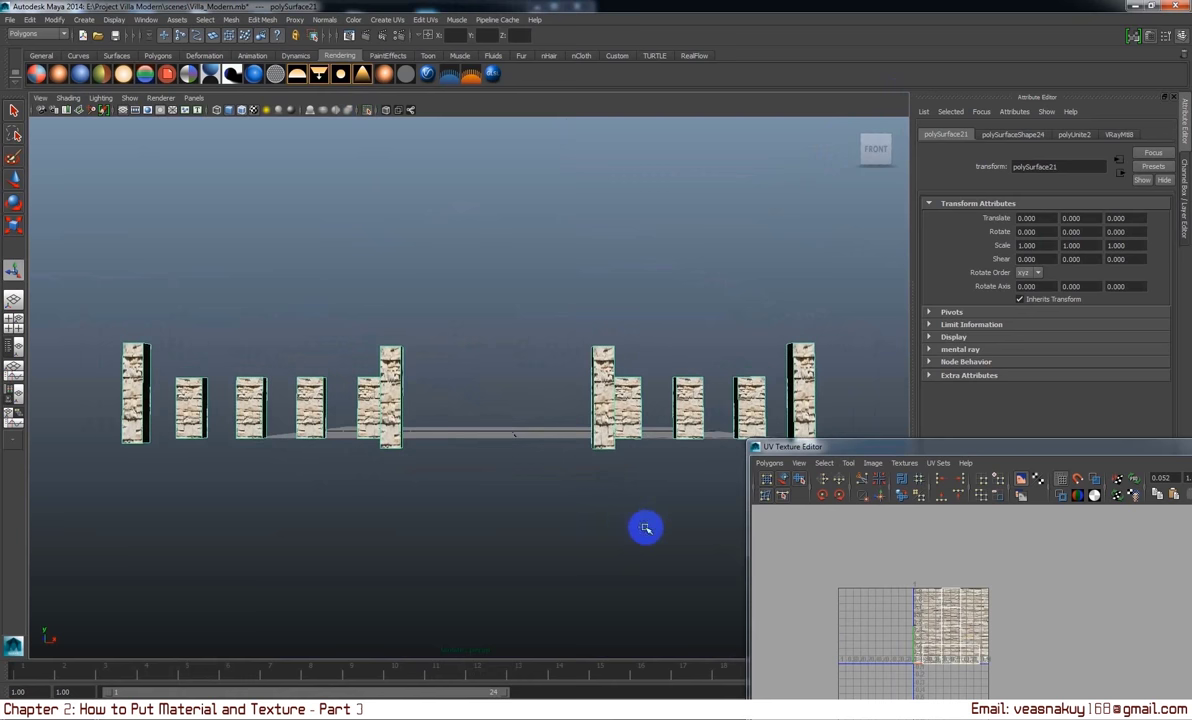
click(388, 19)
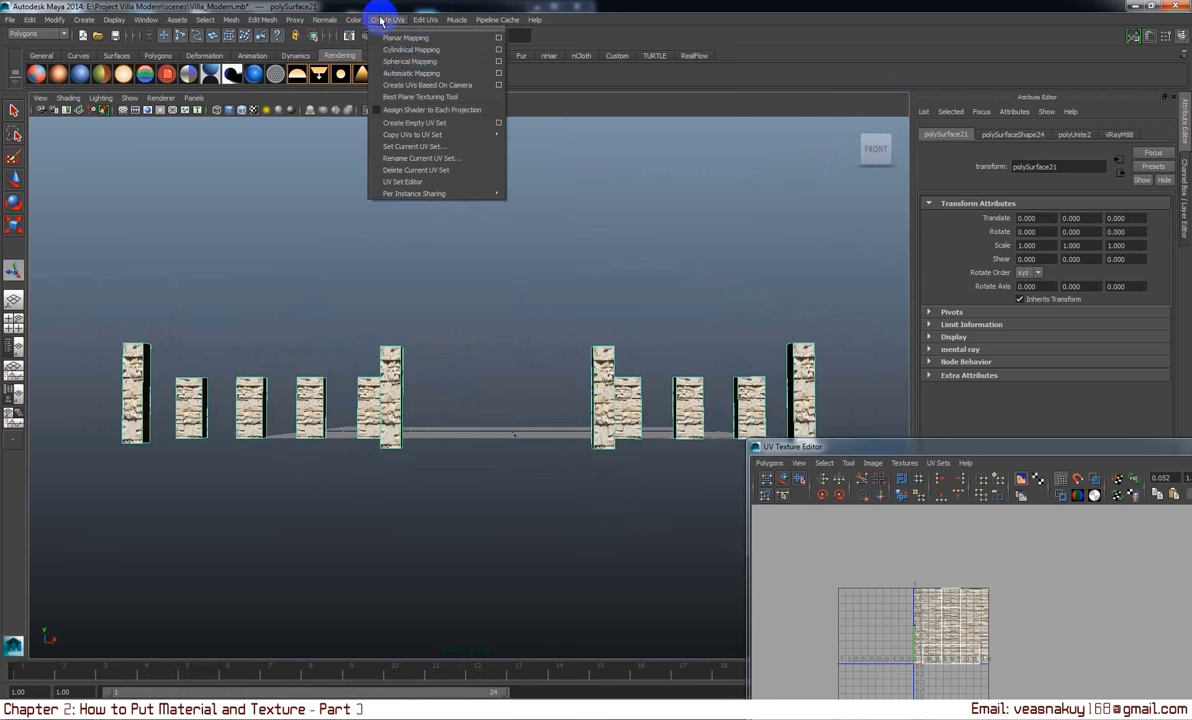
- Apply Automatic Mapping to the pillars and scale up all their UVs so the stones tile smaller
click(406, 75)
mouse_move(584, 361)
alt+mouse_down()
mouse_move(700, 393)
mouse_move(790, 372)
mouse_move(797, 359)
mouse_move(724, 319)
mouse_move(613, 385)
mouse_move(594, 373)
alt+mouse_up()
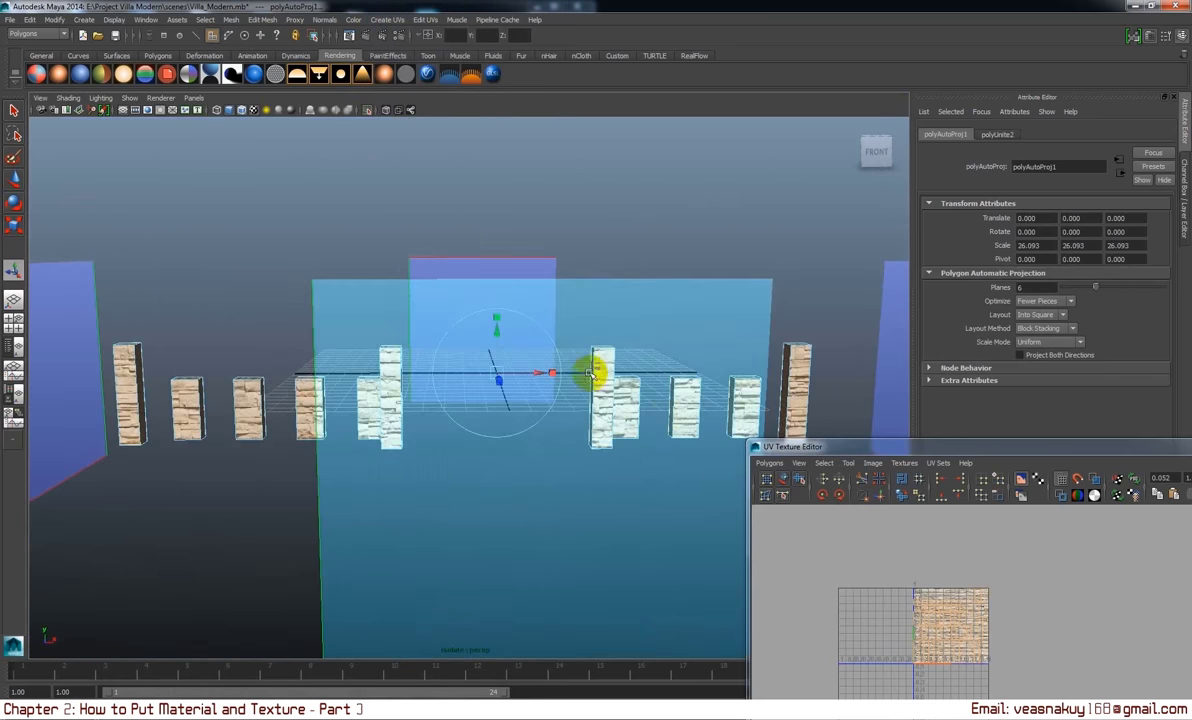
right_drag(944, 630, 1077, 643)
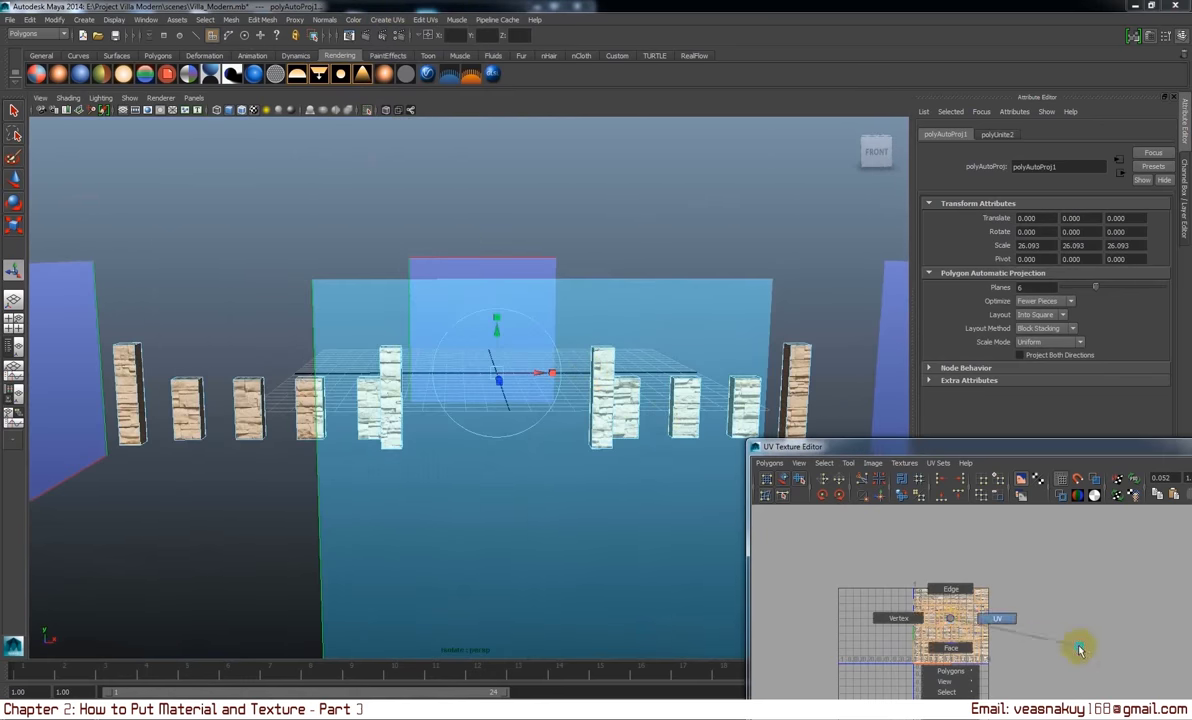
click(1086, 687)
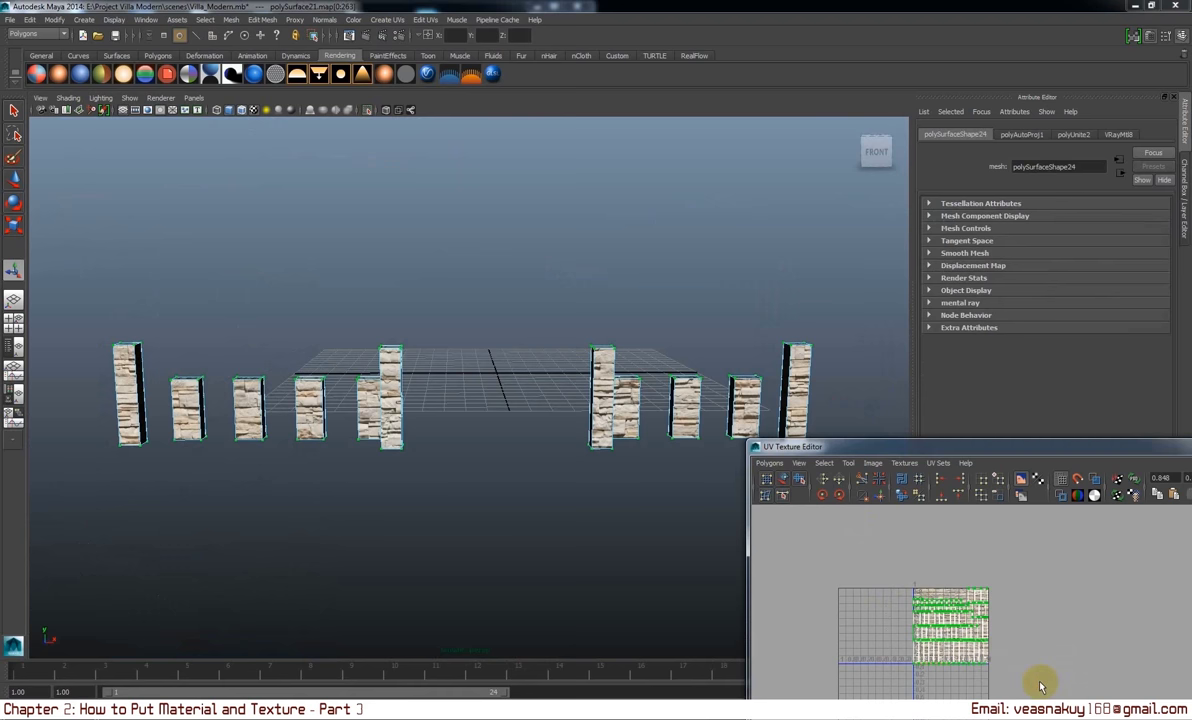
alt+drag(734, 576, 532, 547)
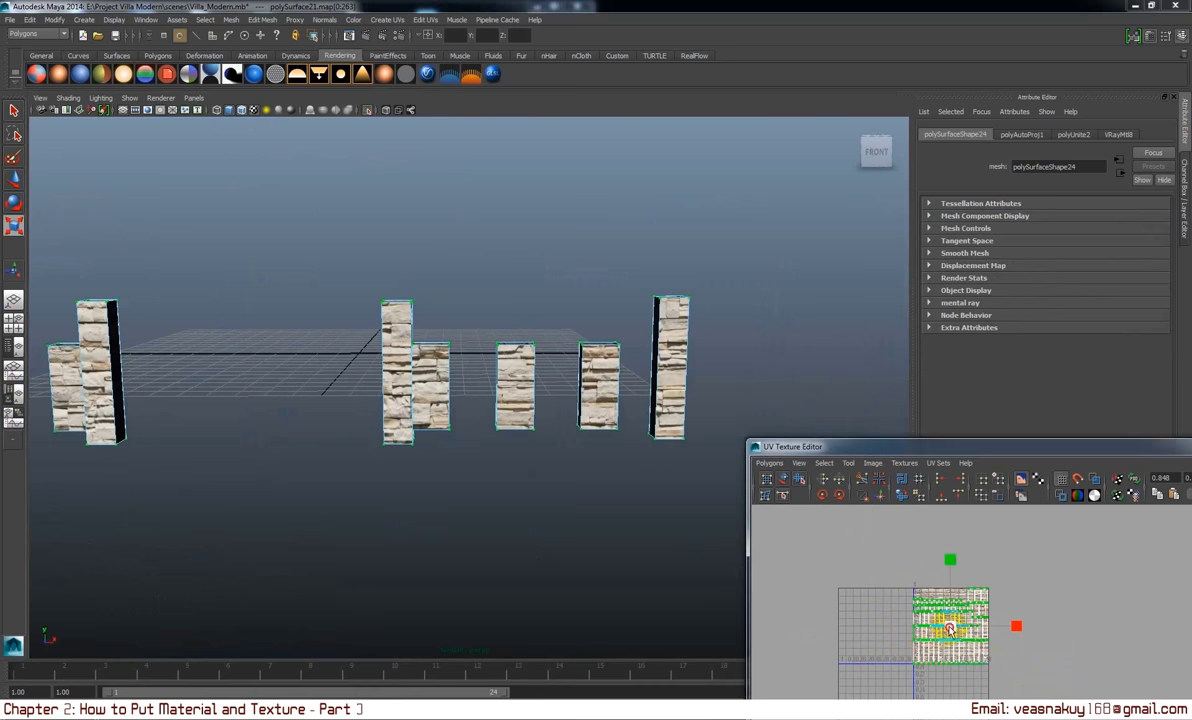
drag(948, 630, 1115, 570)
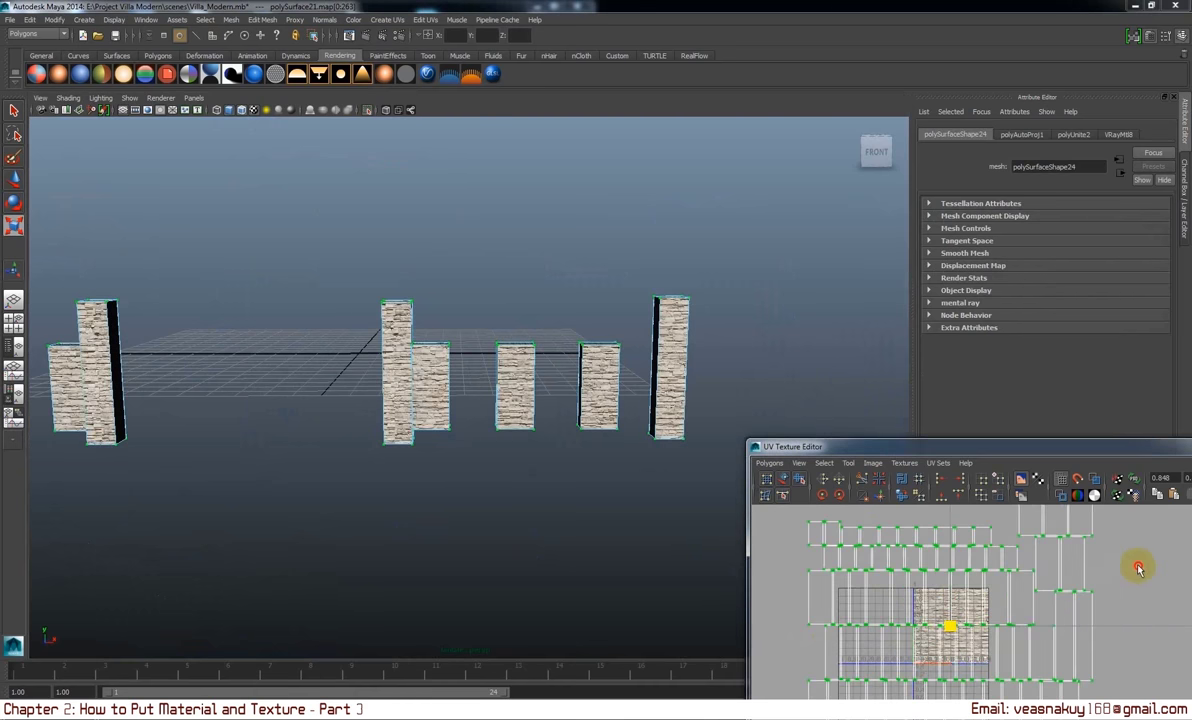
- Turn off Isolate Select to bring the whole villa back into view
click(372, 108)
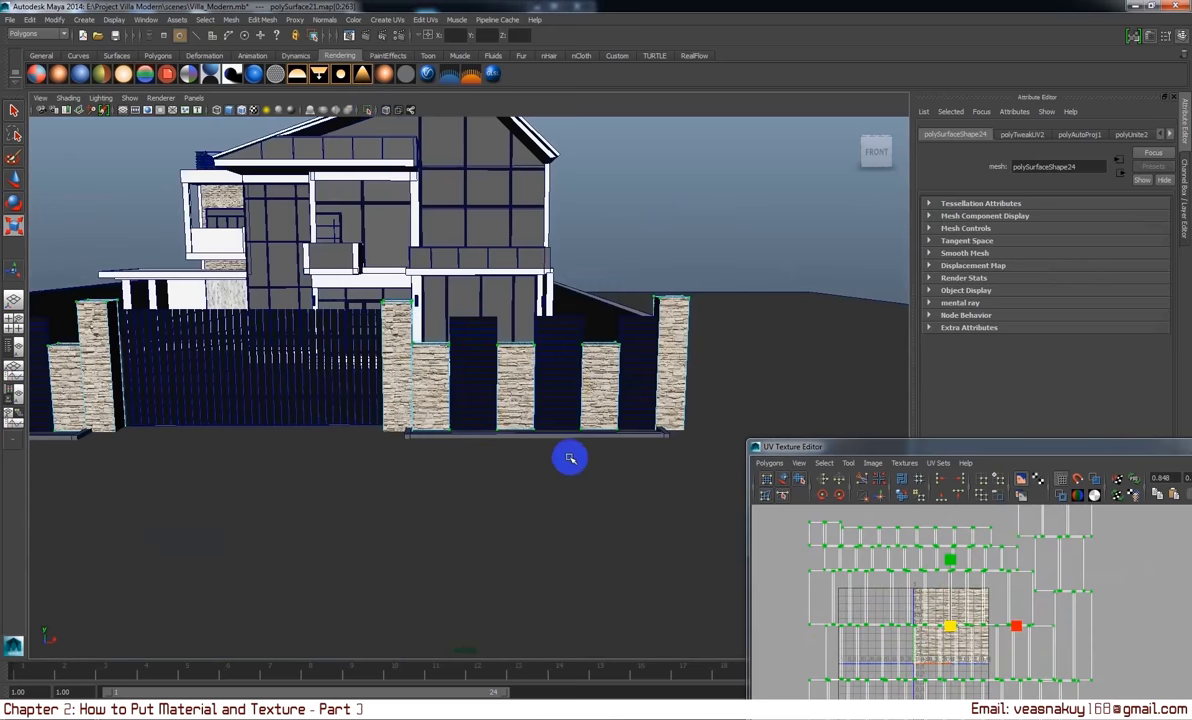
scroll(570, 458, up, 2)
alt+middle_drag(555, 456, 572, 451)
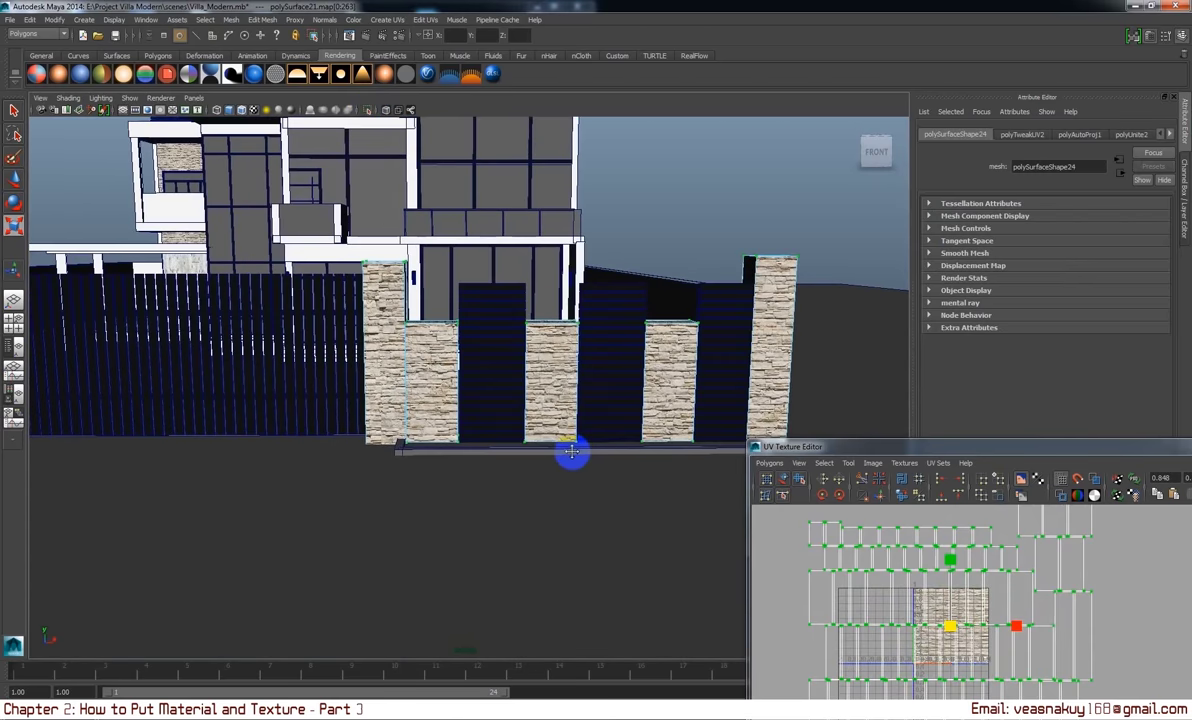
scroll(540, 441, up, 2)
scroll(535, 439, up, 2)
scroll(535, 439, up, 2)
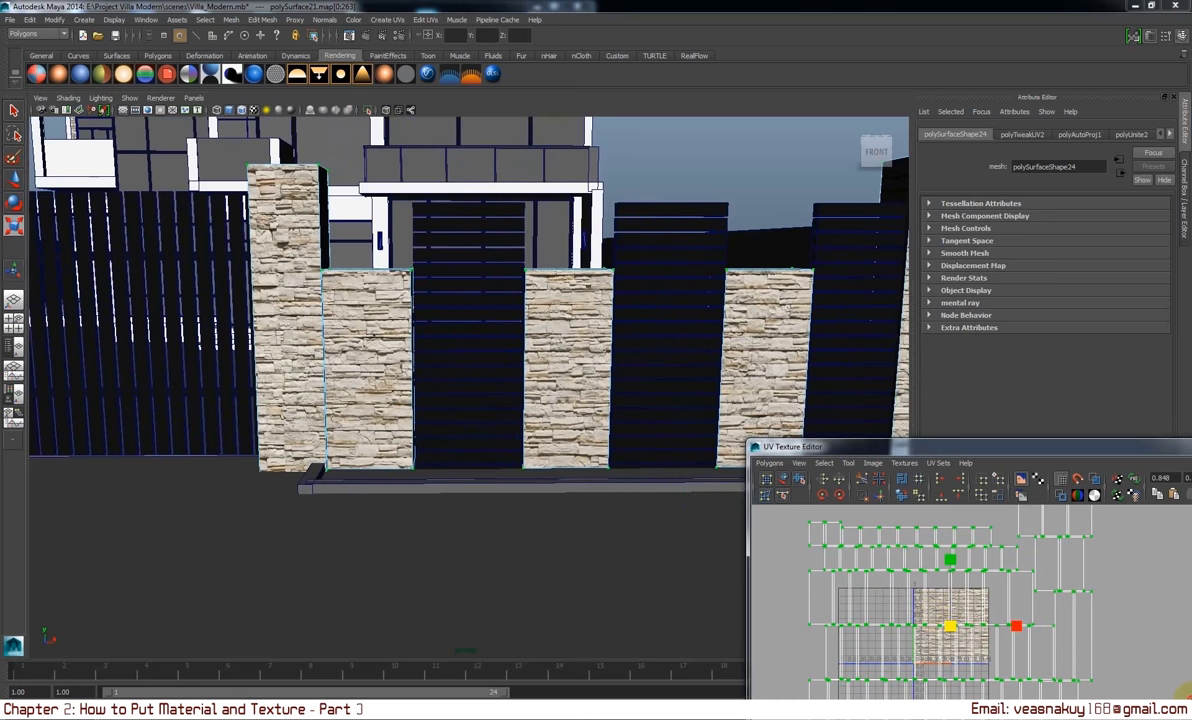
- Reselect the pillar UVs and scale them up again for a finer brick pattern
click(1130, 540)
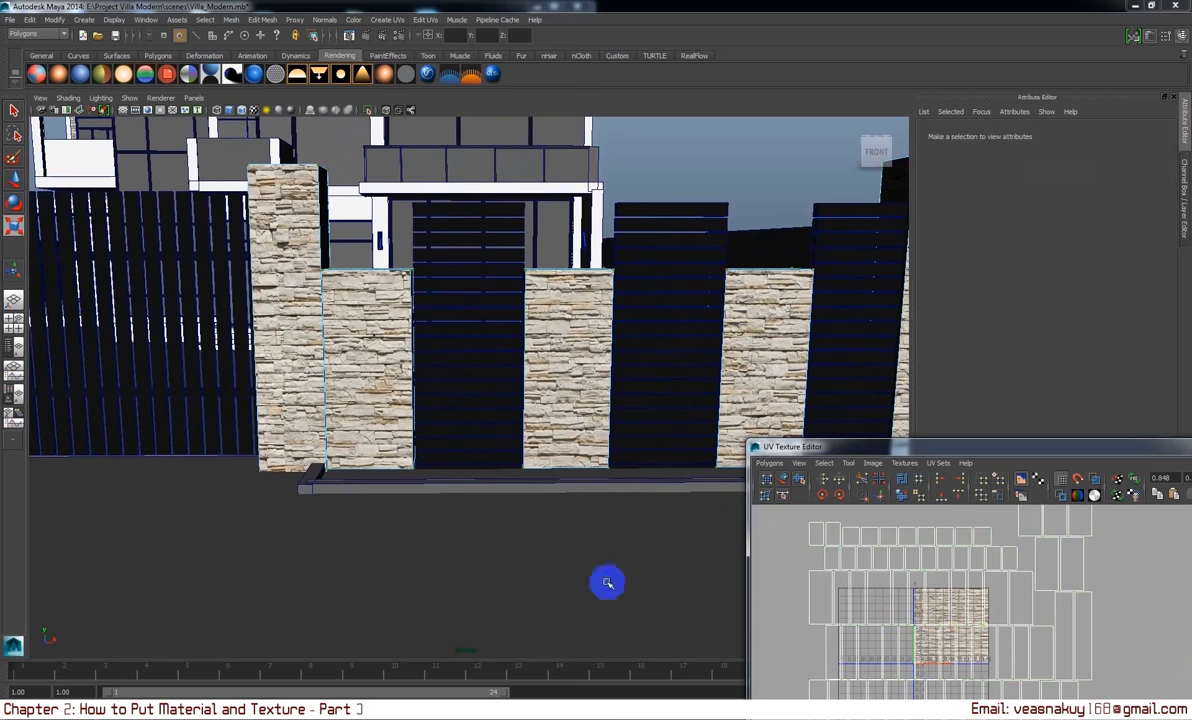
mouse_move(566, 543)
alt+mouse_down()
mouse_move(479, 505)
mouse_move(455, 537)
mouse_move(684, 548)
alt+mouse_up()
click(975, 614)
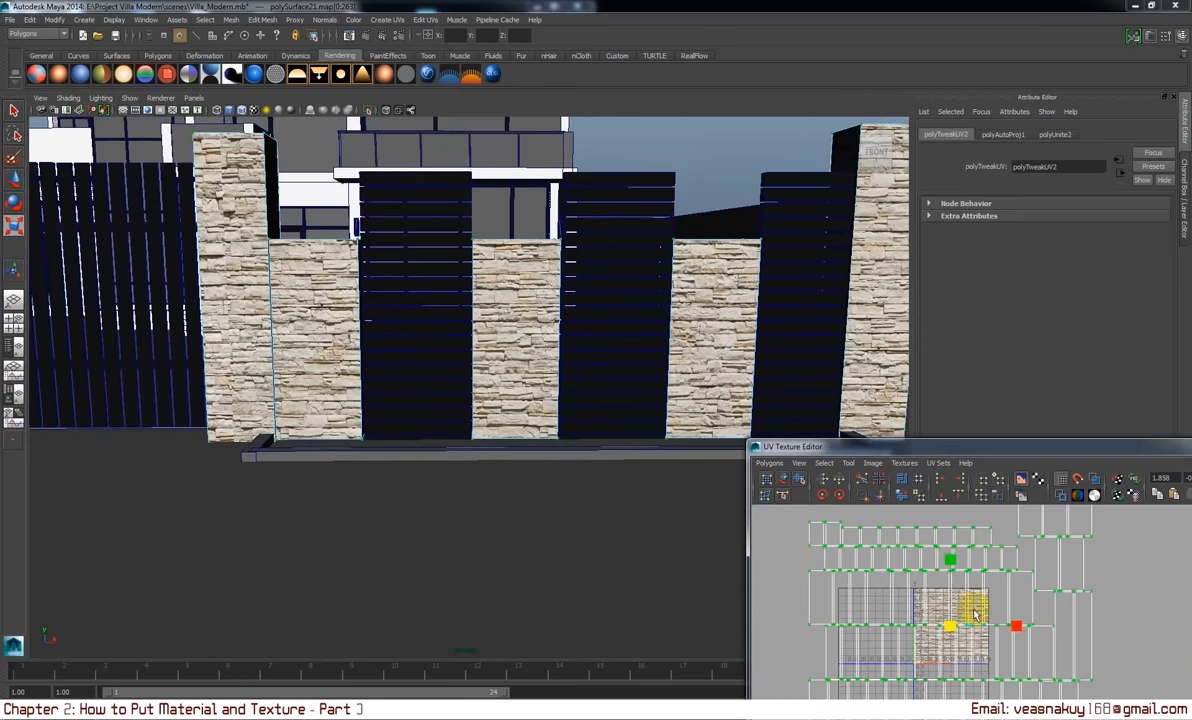
drag(950, 628, 997, 604)
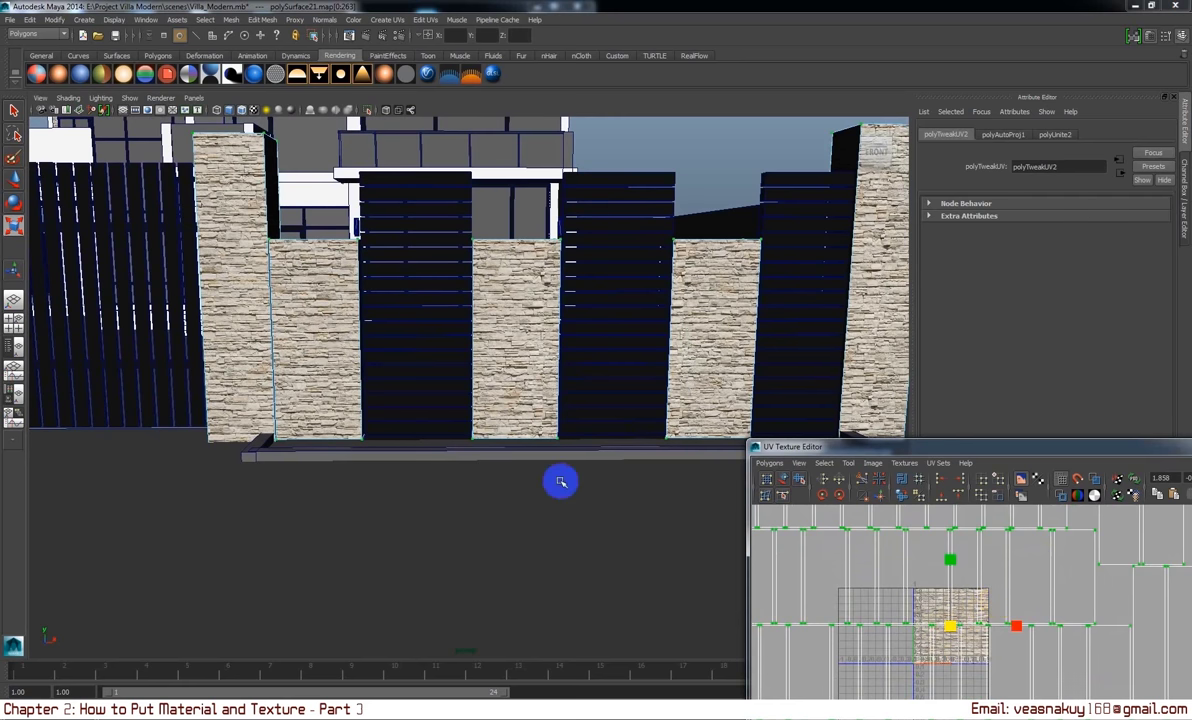
- Orbit around the villa to inspect the finer stone bricks on the gate pillars
mouse_move(561, 482)
alt+mouse_down()
mouse_move(633, 599)
mouse_move(529, 532)
mouse_move(631, 500)
mouse_move(466, 482)
mouse_move(620, 476)
alt+mouse_up()
alt+right_drag(620, 476, 663, 447)
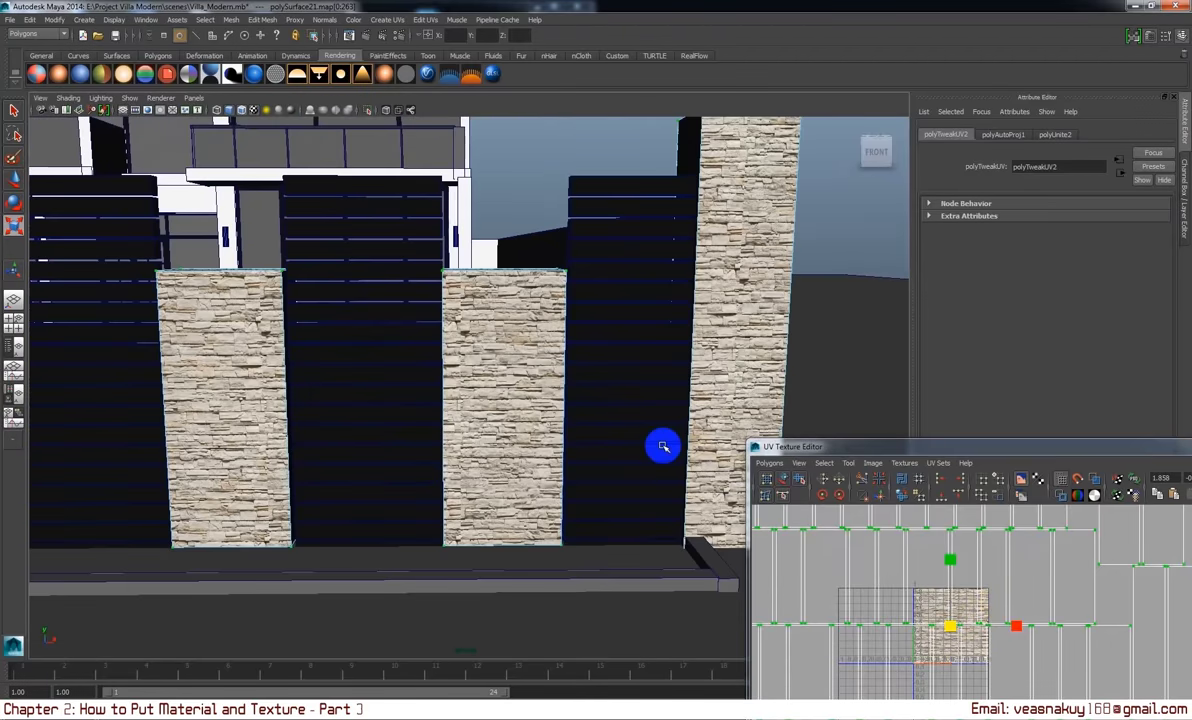
mouse_move(564, 418)
alt+mouse_down()
mouse_move(572, 452)
mouse_move(702, 457)
mouse_move(638, 434)
mouse_move(513, 426)
alt+mouse_up()
alt+right_drag(513, 426, 515, 446)
scroll(426, 359, up, 5)
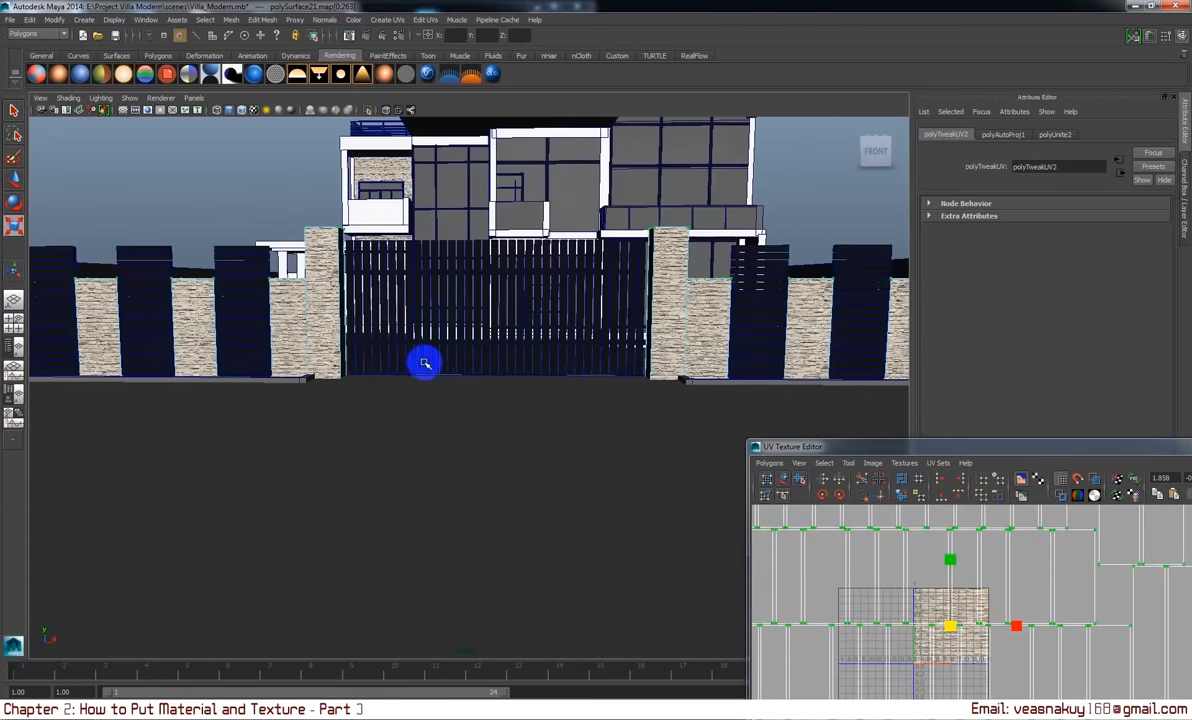
scroll(444, 359, up, 1)
alt+middle_drag(459, 359, 412, 460)
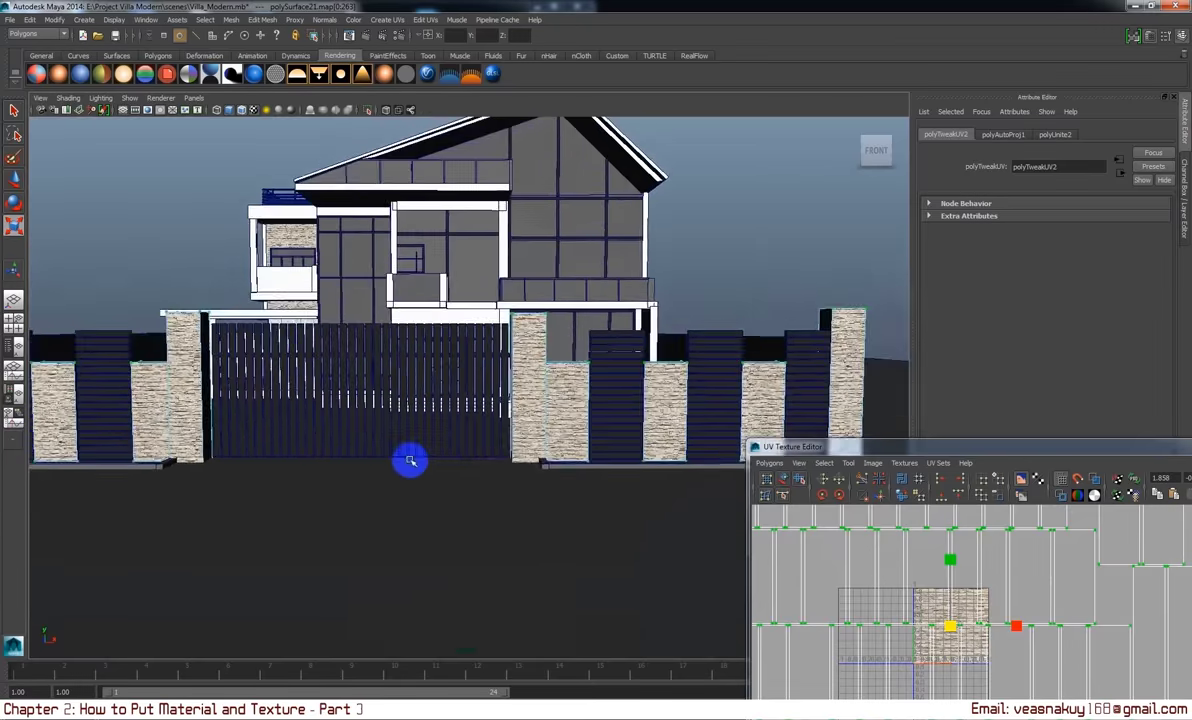
scroll(412, 460, up, 5)
scroll(418, 444, up, 3)
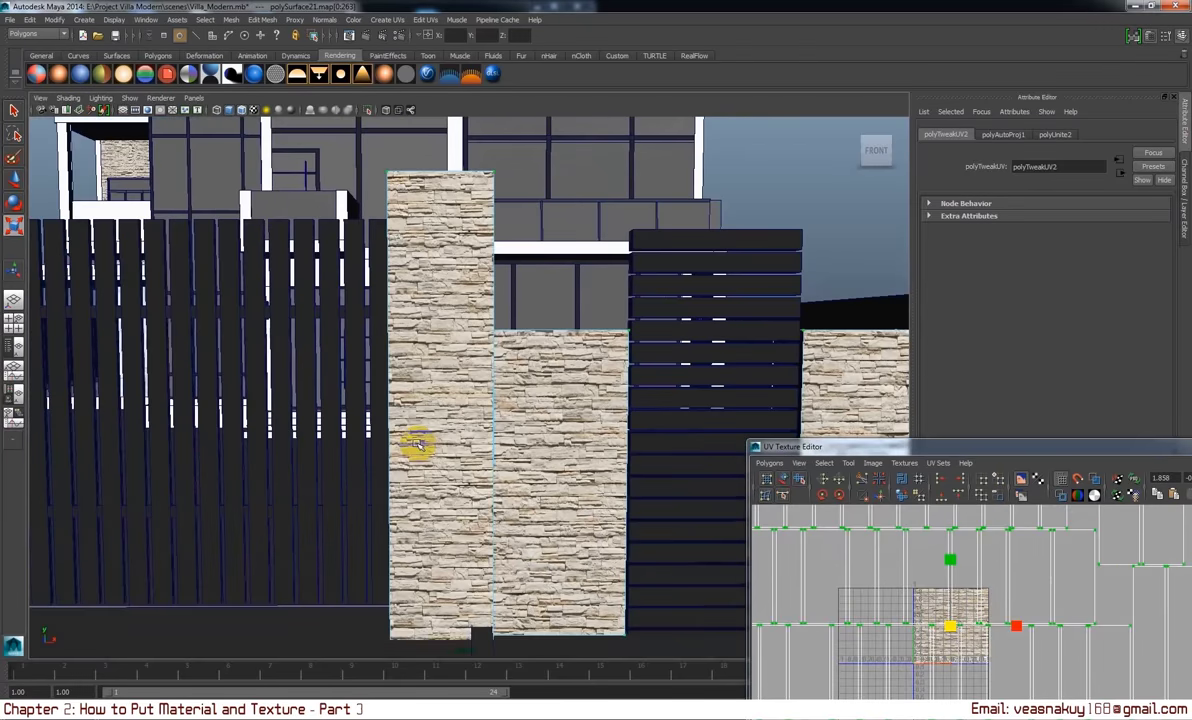
scroll(417, 443, down, 3)
- Return to object mode and select the short fence pillars beside the gate
right_click(497, 363)
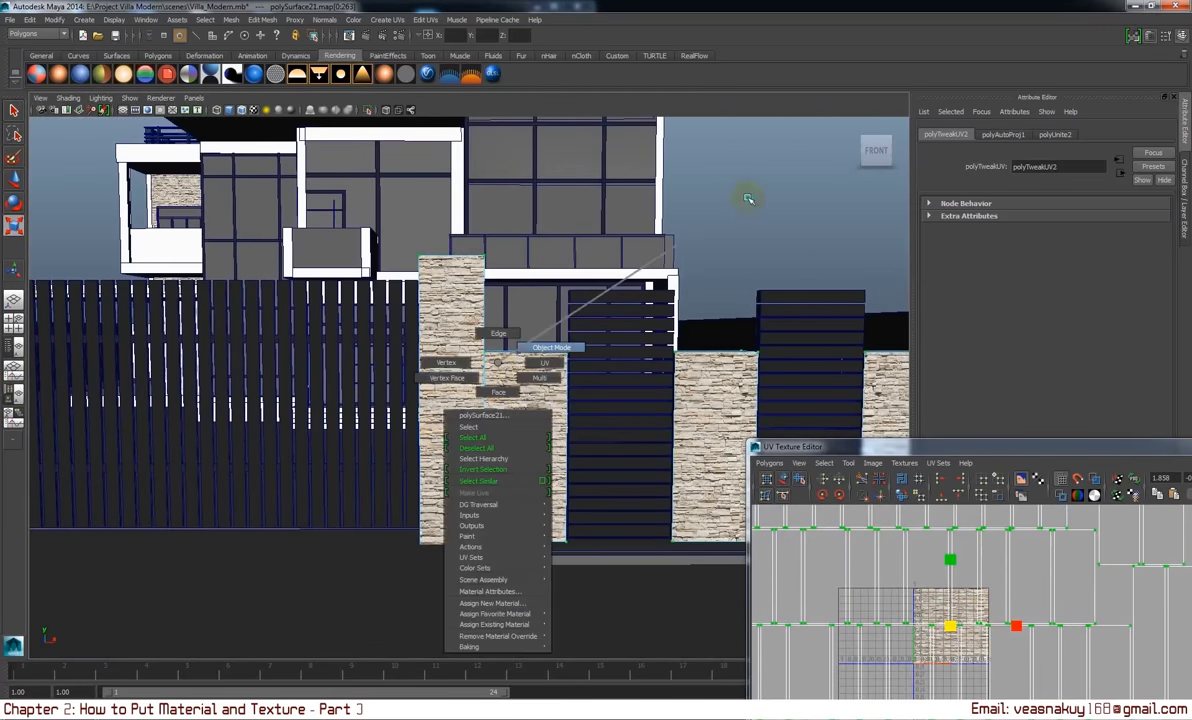
click(732, 192)
mouse_move(620, 354)
alt+mouse_down()
mouse_move(678, 378)
mouse_move(783, 382)
alt+mouse_up()
alt+right_drag(381, 347, 536, 398)
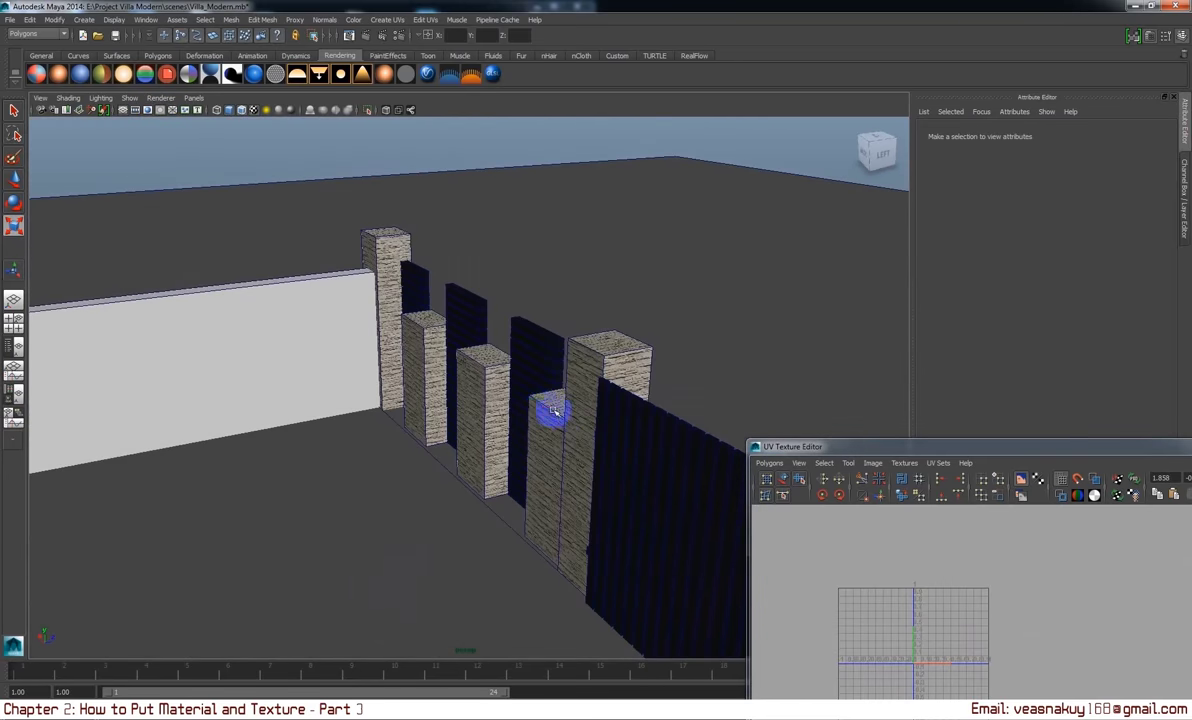
click(552, 412)
right_click(545, 418)
click(545, 425)
shift+click(445, 400)
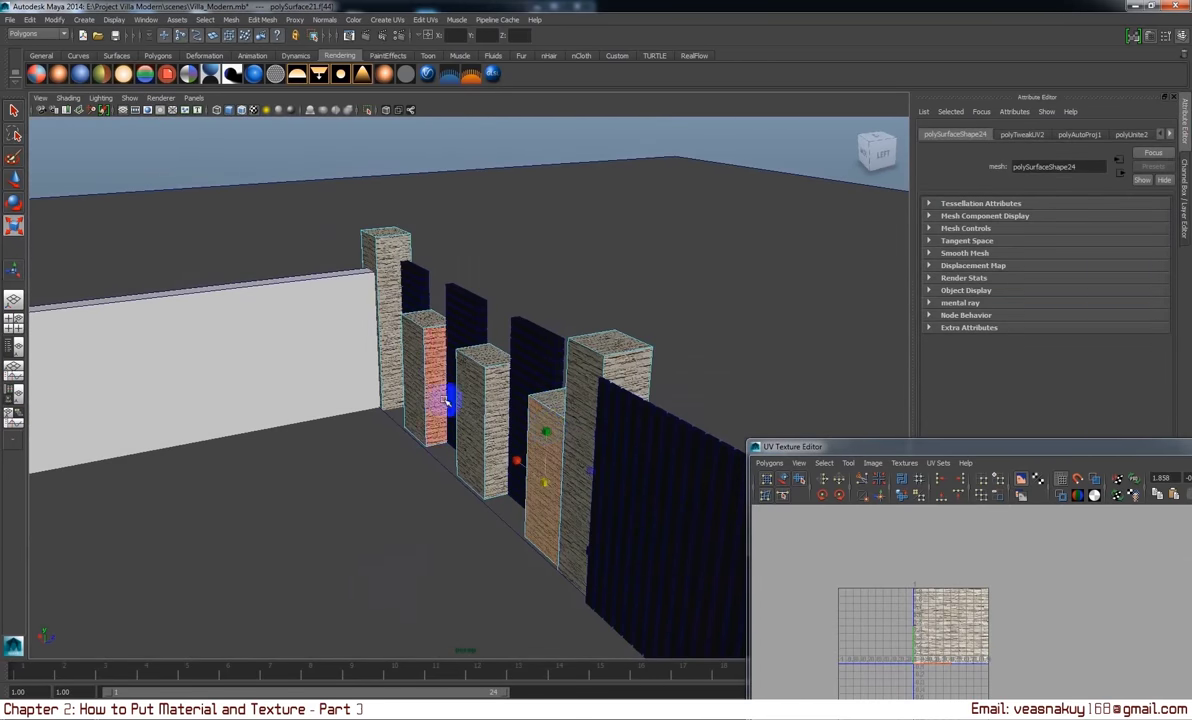
shift+click(466, 399)
shift+click(412, 359)
shift+click(540, 444)
- Add the remaining pillars and the low box, then scale their depth into thin slabs
mouse_move(540, 444)
alt+mouse_down()
mouse_move(516, 400)
mouse_move(228, 232)
alt+mouse_up()
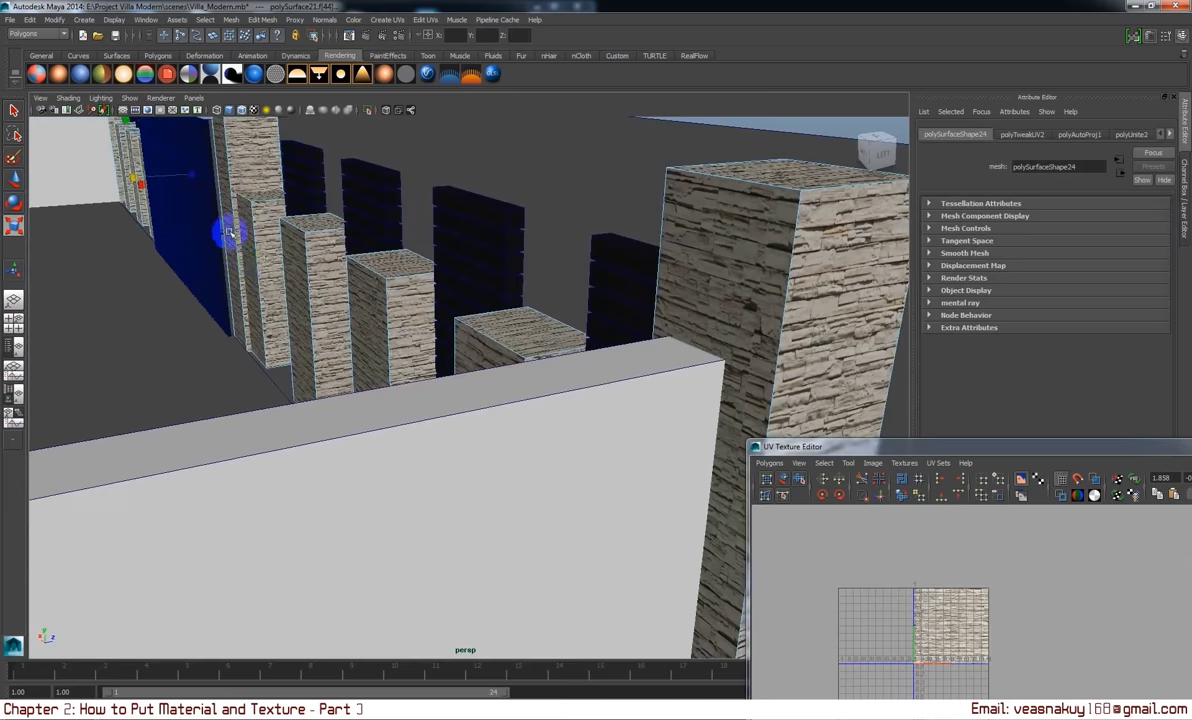
shift+click(285, 255)
shift+click(368, 288)
shift+click(485, 352)
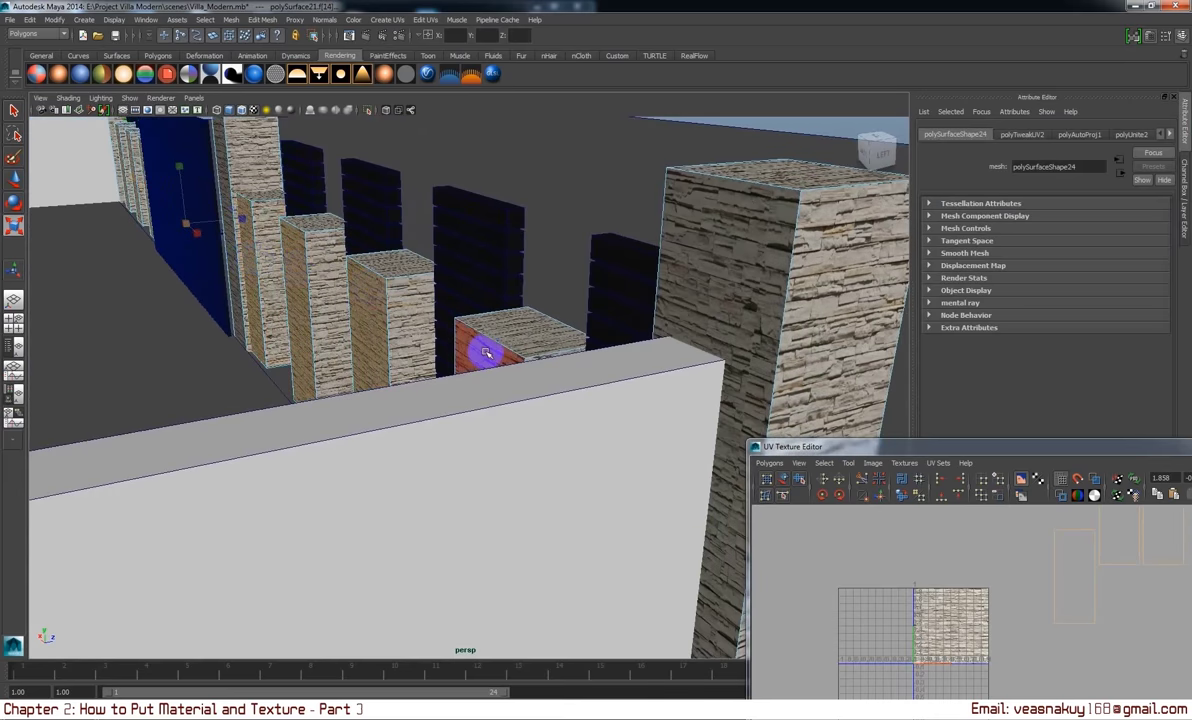
key(r)
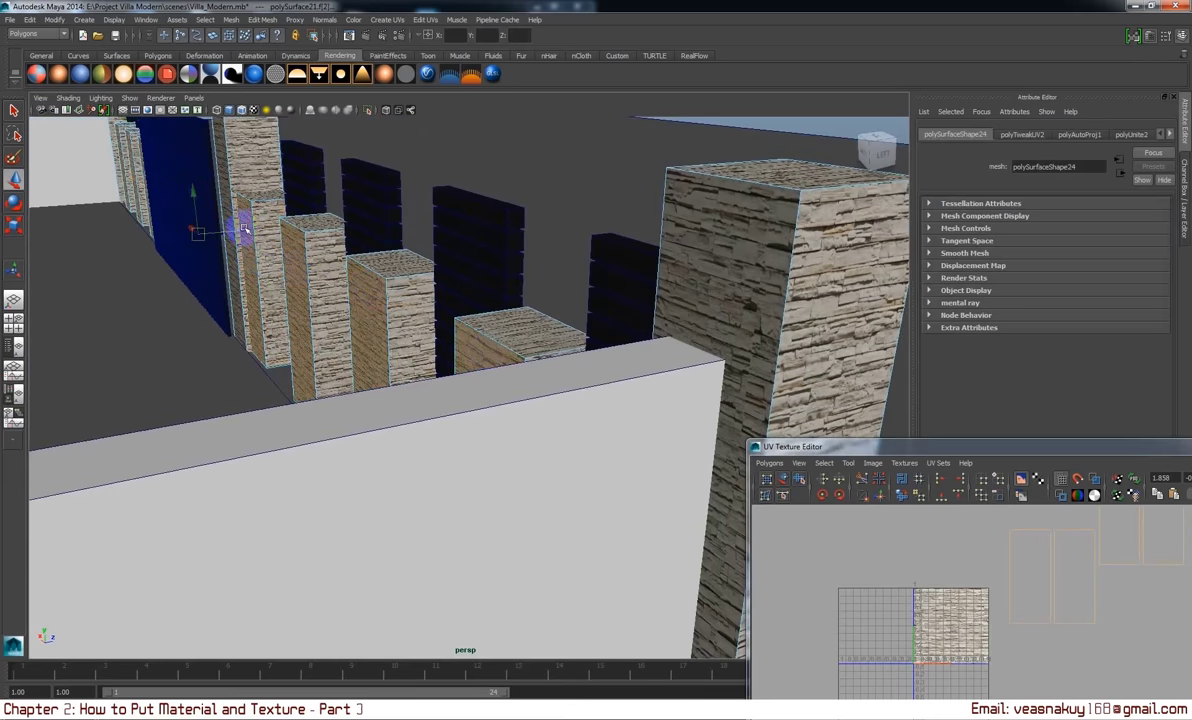
drag(239, 226, 267, 230)
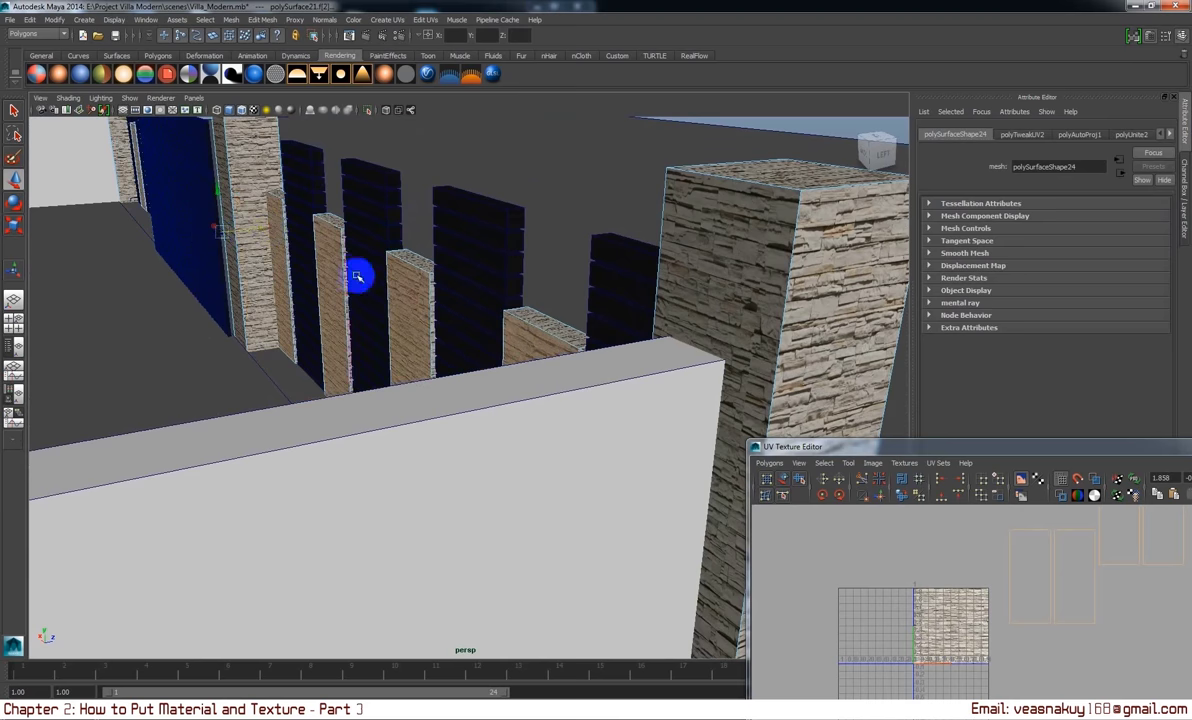
right_drag(357, 277, 466, 258)
mouse_move(638, 245)
alt+mouse_down()
mouse_move(604, 266)
mouse_move(536, 267)
mouse_move(564, 343)
mouse_move(386, 303)
mouse_move(631, 418)
mouse_move(591, 394)
mouse_move(648, 389)
alt+mouse_up()
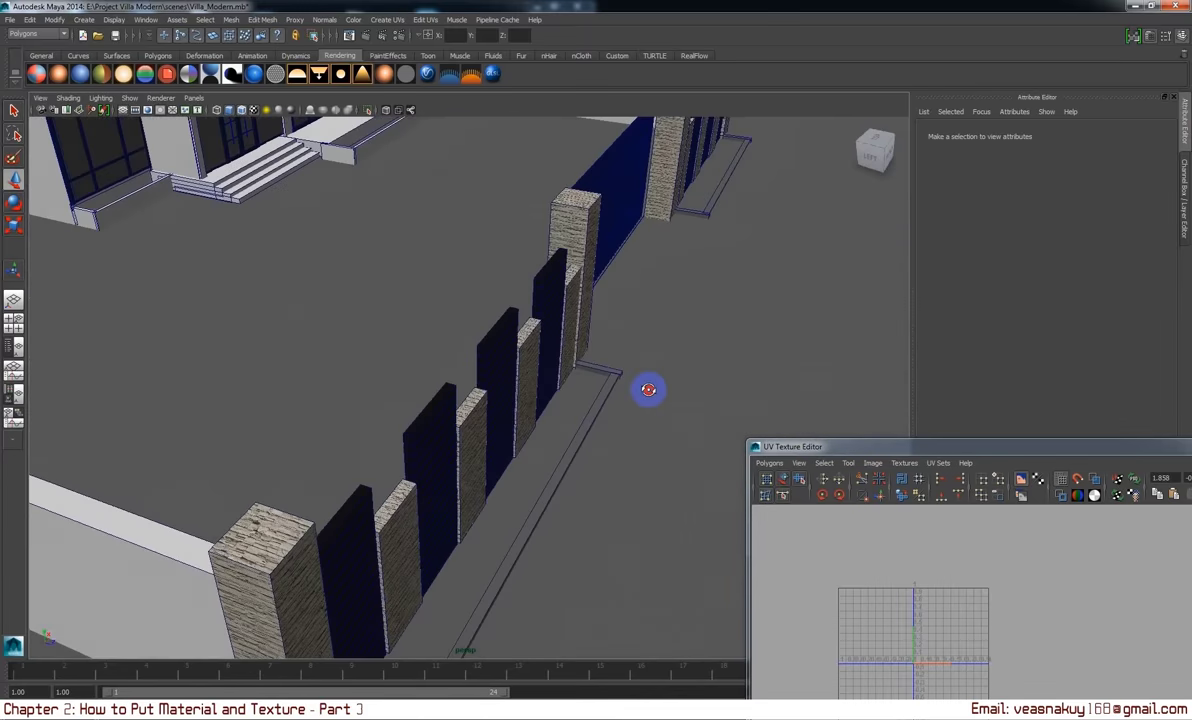
- Orbit to the front fence and click through the stone pillar and dark gate panels
scroll(645, 390, up, 2)
scroll(635, 391, up, 3)
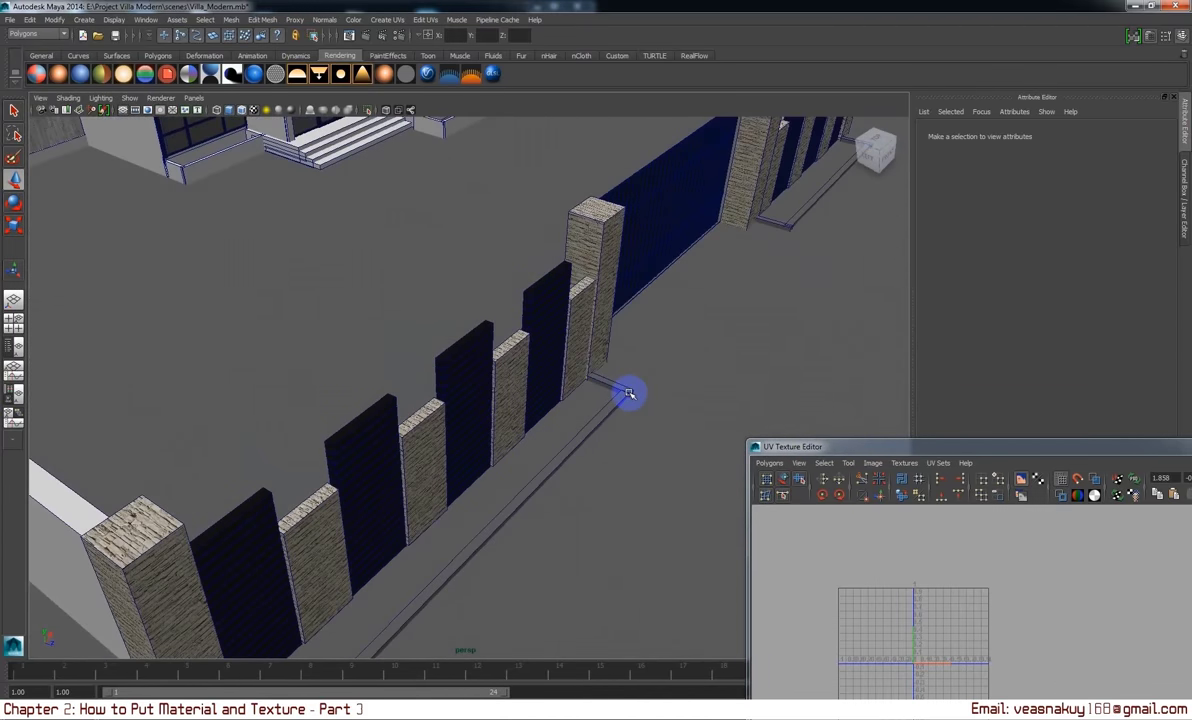
alt+drag(604, 311, 565, 369)
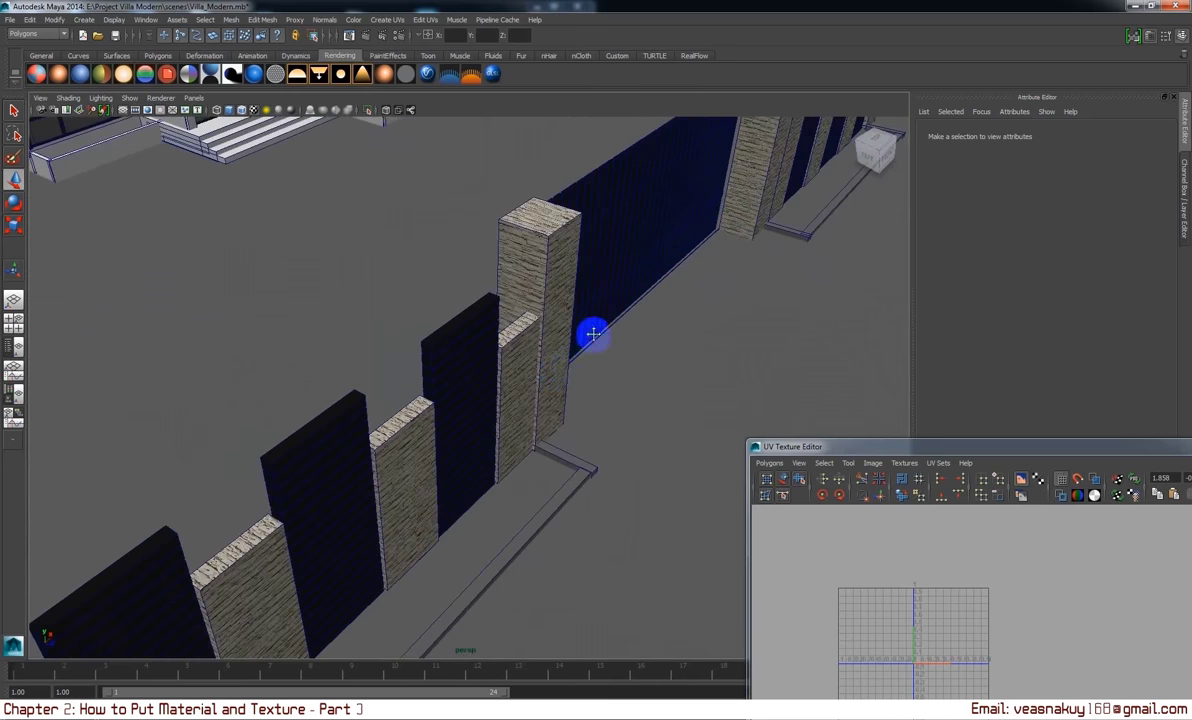
alt+middle_drag(593, 333, 490, 381)
click(491, 366)
mouse_move(507, 368)
alt+mouse_down()
mouse_move(530, 362)
mouse_move(468, 366)
alt+mouse_up()
click(468, 366)
click(872, 334)
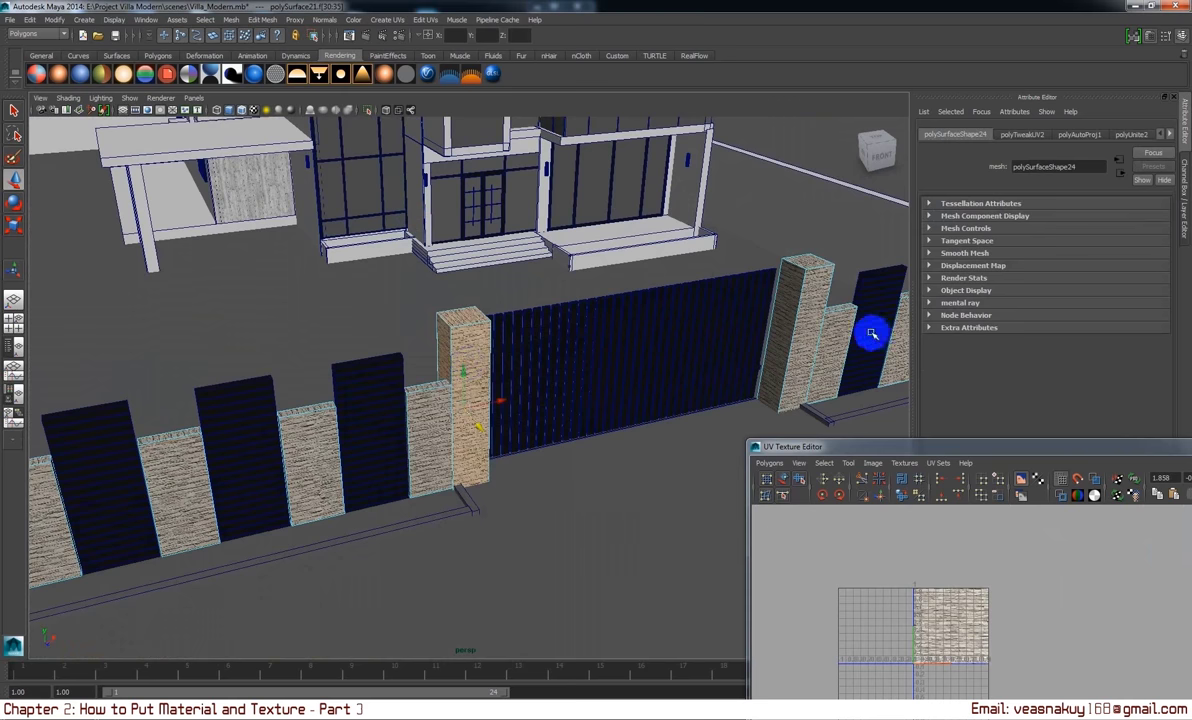
click(808, 330)
click(668, 392)
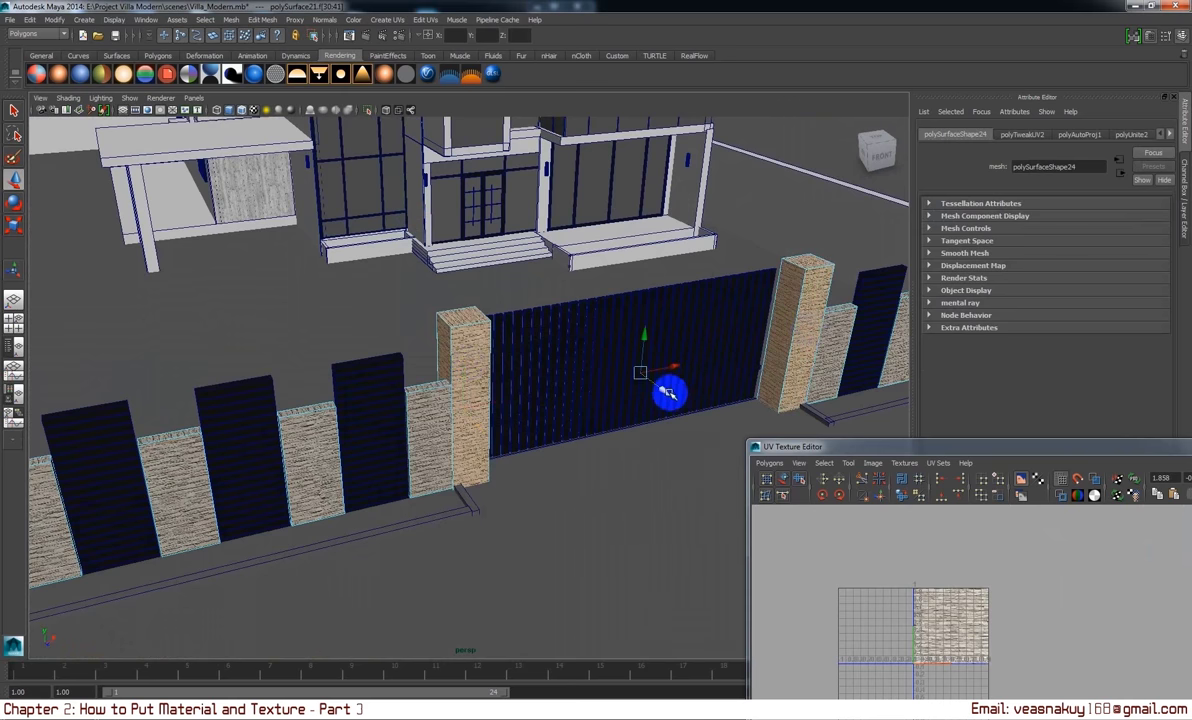
alt+drag(668, 392, 857, 334)
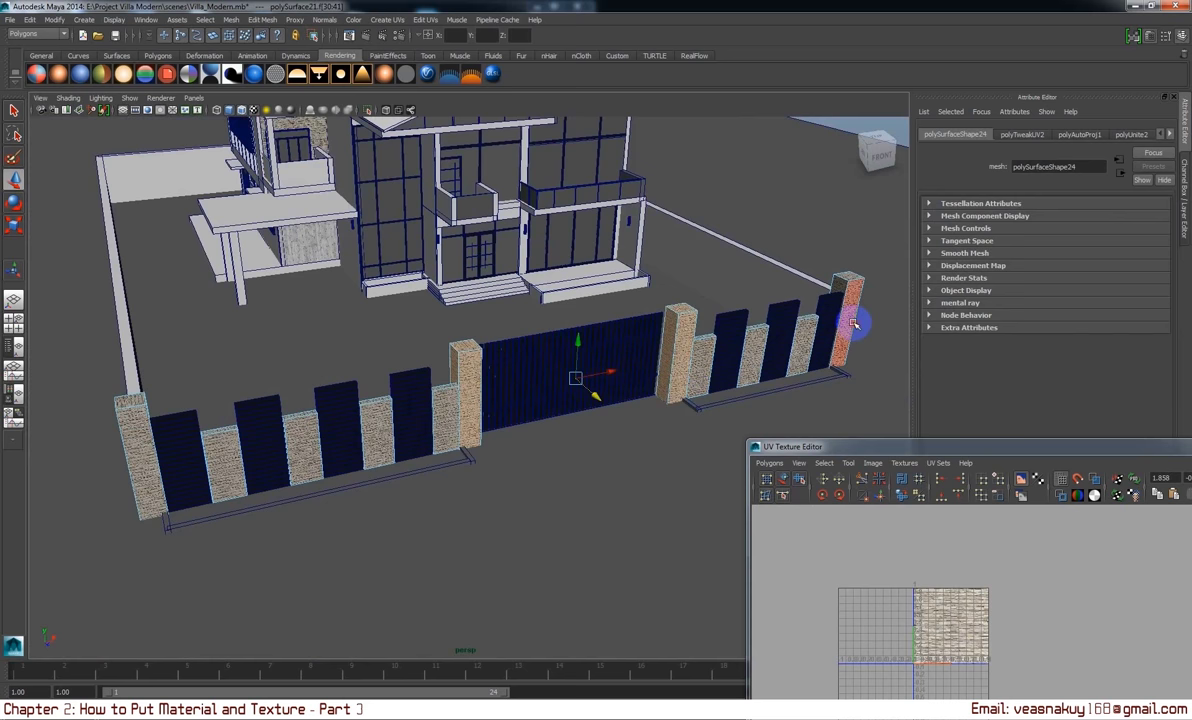
click(178, 455)
- Select the gate's parent group and slide it along Z toward the right pillar
middle_drag(631, 405, 567, 407)
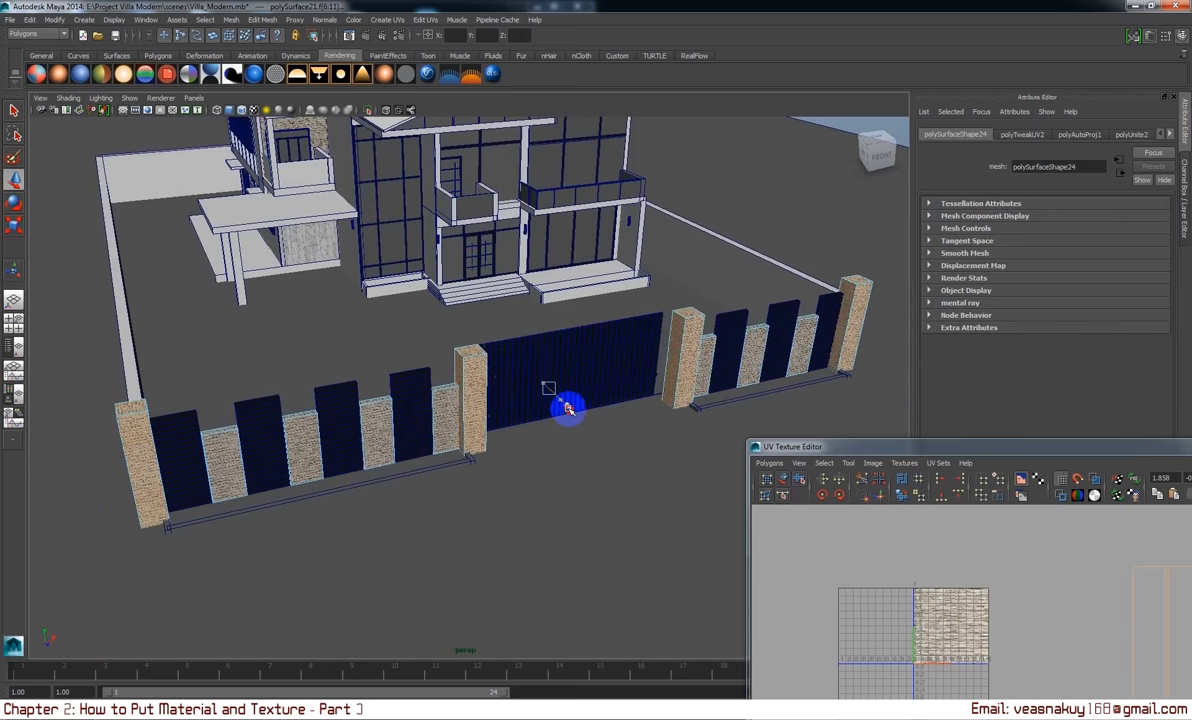
alt+drag(567, 407, 652, 418)
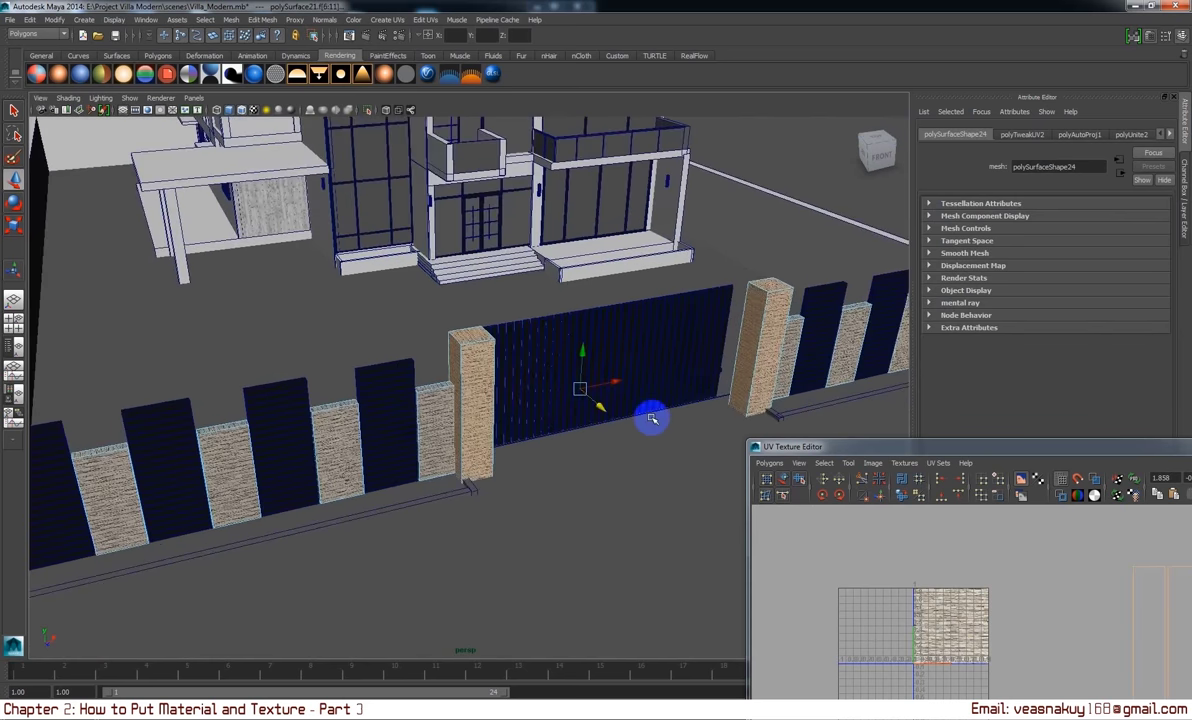
alt+right_drag(705, 226, 722, 336)
alt+drag(722, 336, 825, 333)
click(420, 338)
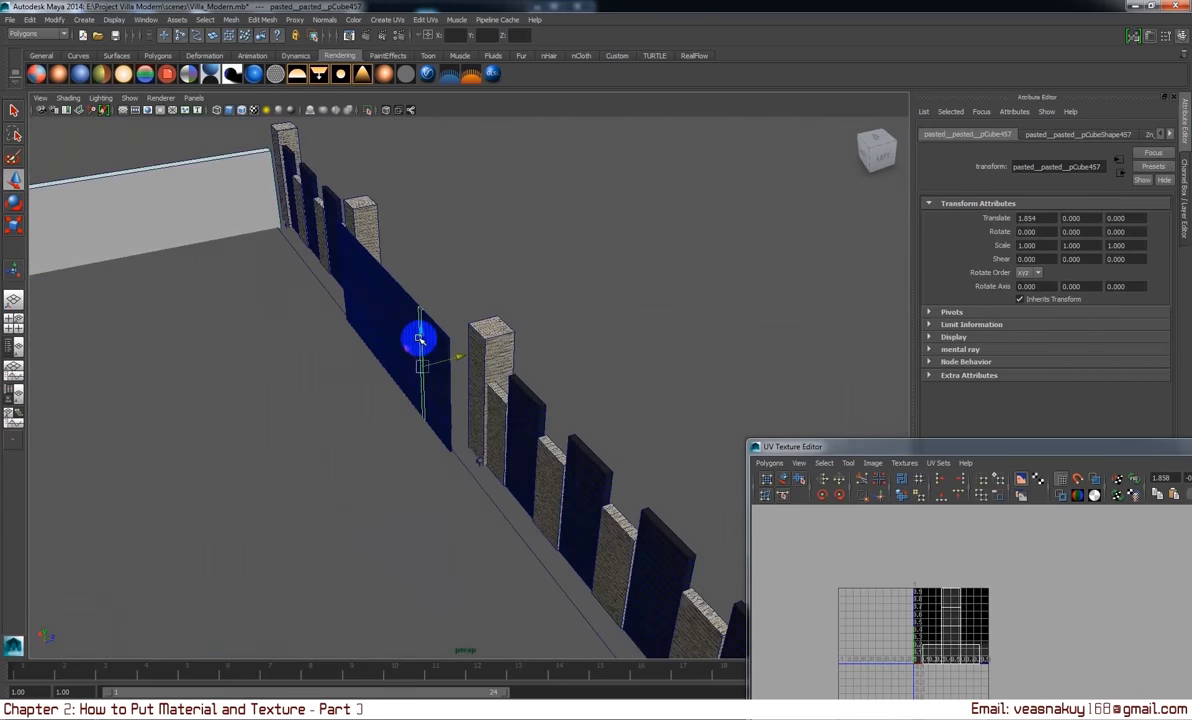
key(Up)
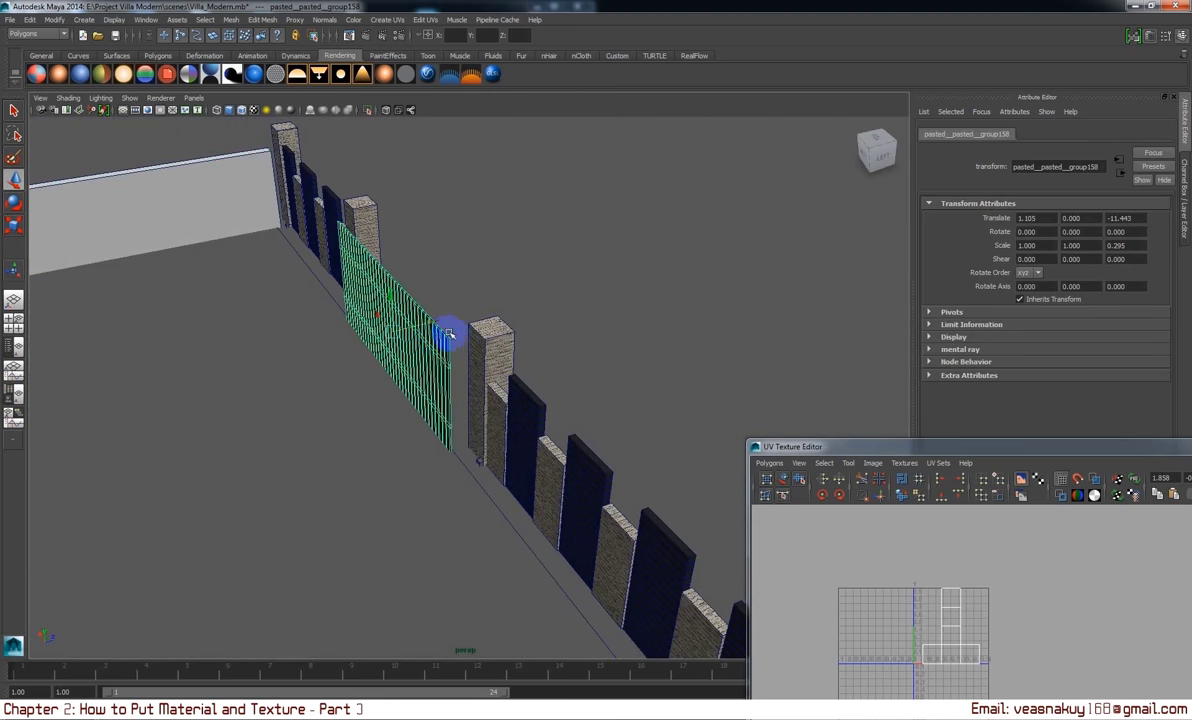
mouse_move(432, 320)
mouse_down()
mouse_move(474, 319)
mouse_move(325, 322)
mouse_move(351, 317)
mouse_up()
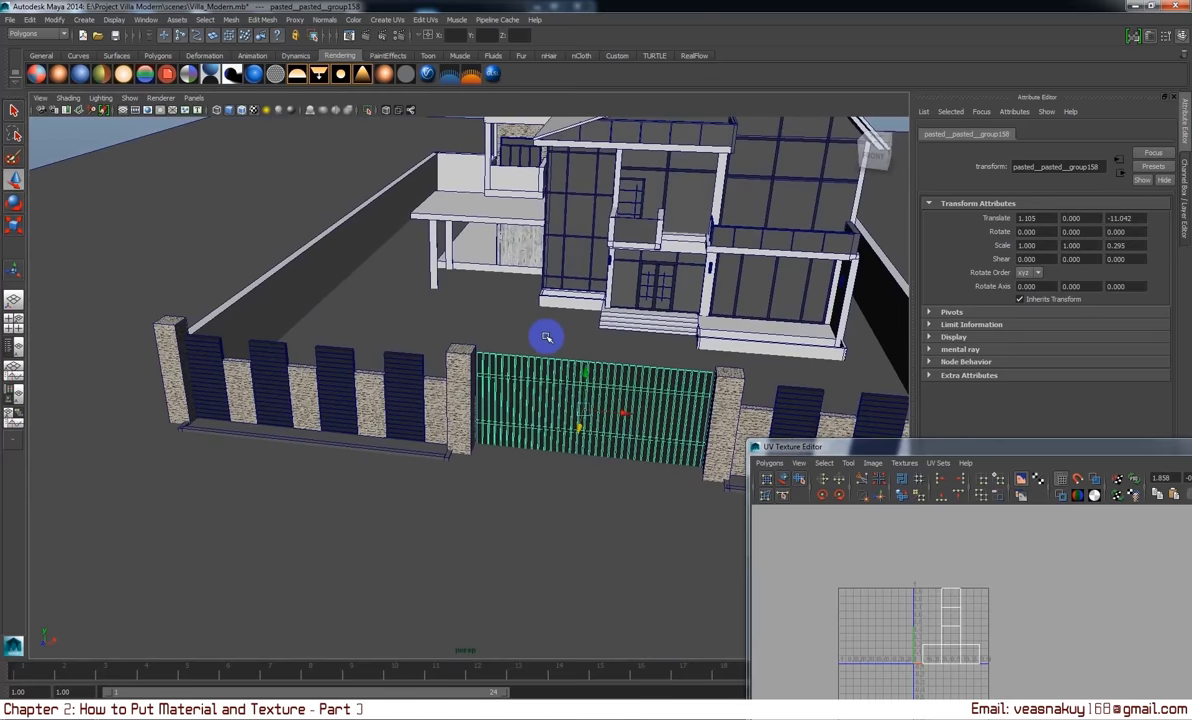
alt+drag(552, 336, 450, 306)
mouse_move(545, 338)
alt+mouse_down()
mouse_move(532, 338)
mouse_move(577, 320)
mouse_move(617, 266)
mouse_move(670, 335)
mouse_move(726, 339)
mouse_move(684, 333)
alt+mouse_up()
alt+right_drag(684, 333, 554, 369)
click(554, 369)
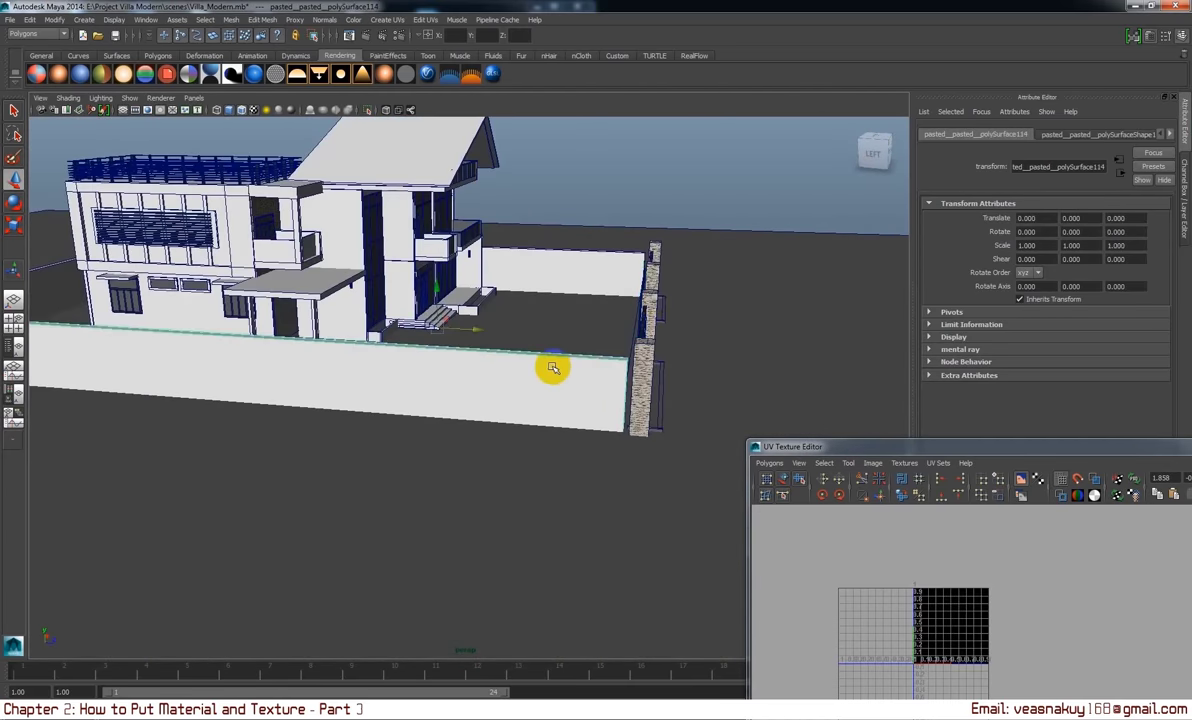
mouse_move(581, 263)
alt+mouse_down()
mouse_move(354, 407)
mouse_move(309, 357)
alt+mouse_up()
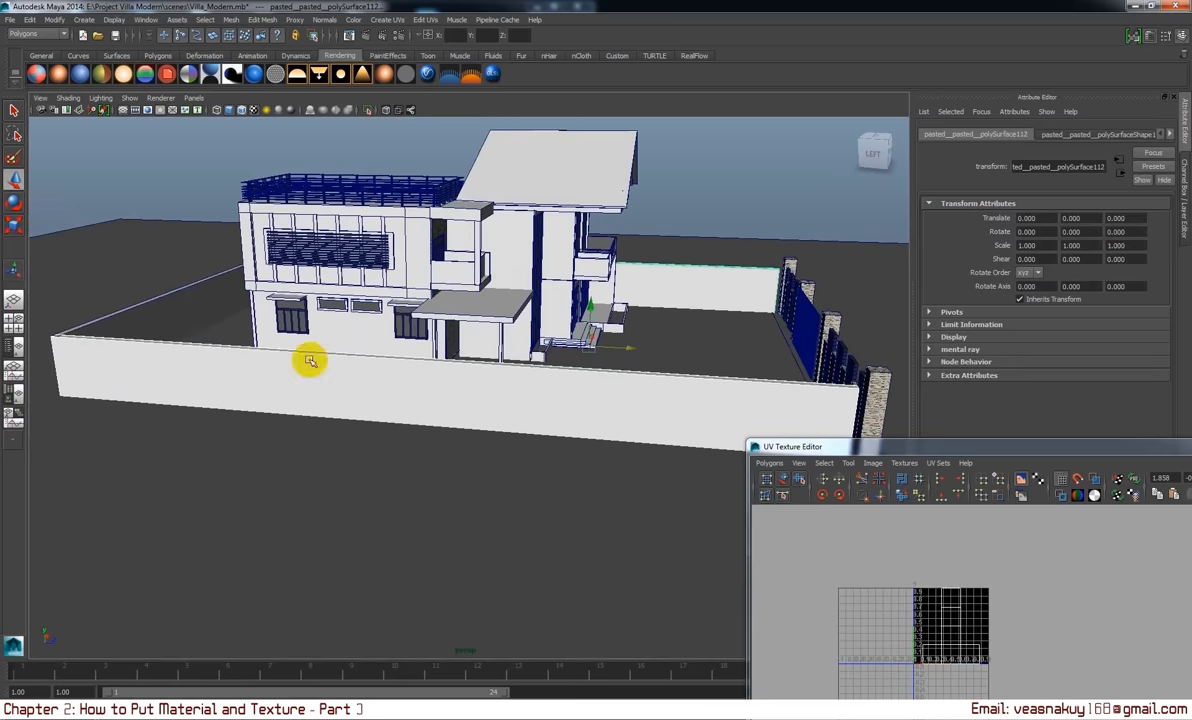
click(202, 305)
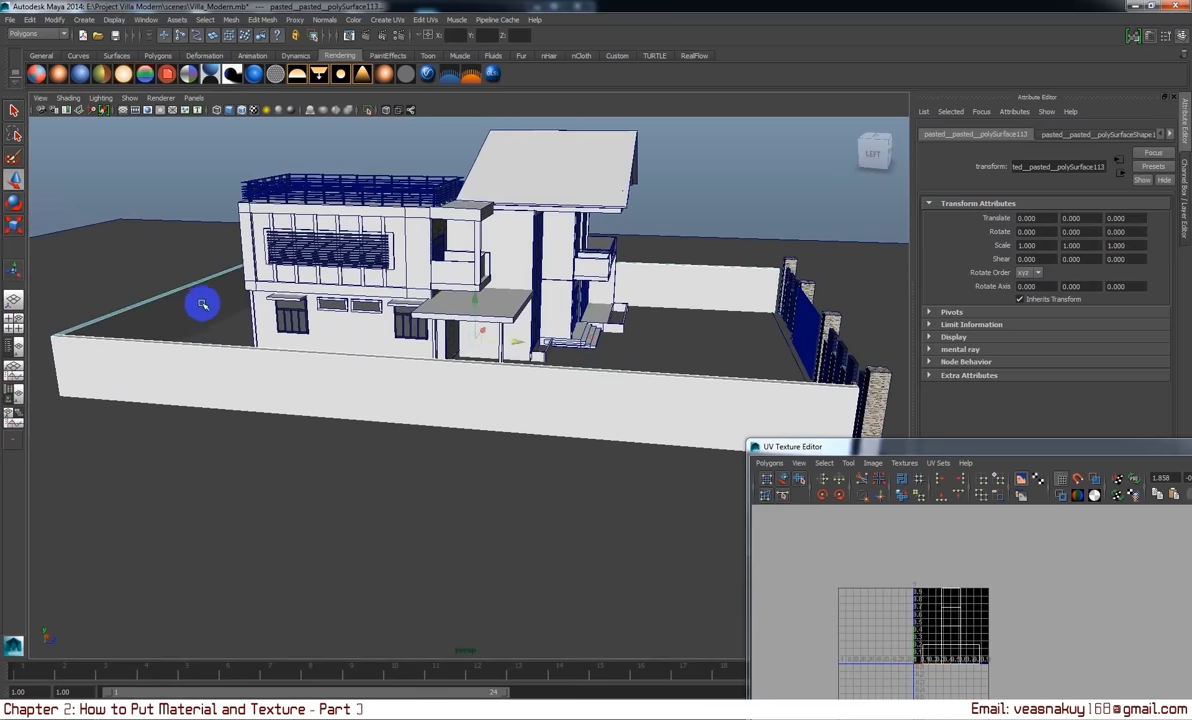
click(240, 20)
click(240, 20)
click(762, 276)
mouse_move(745, 274)
right_down()
mouse_move(614, 216)
mouse_move(678, 194)
right_up()
alt+drag(591, 441, 497, 478)
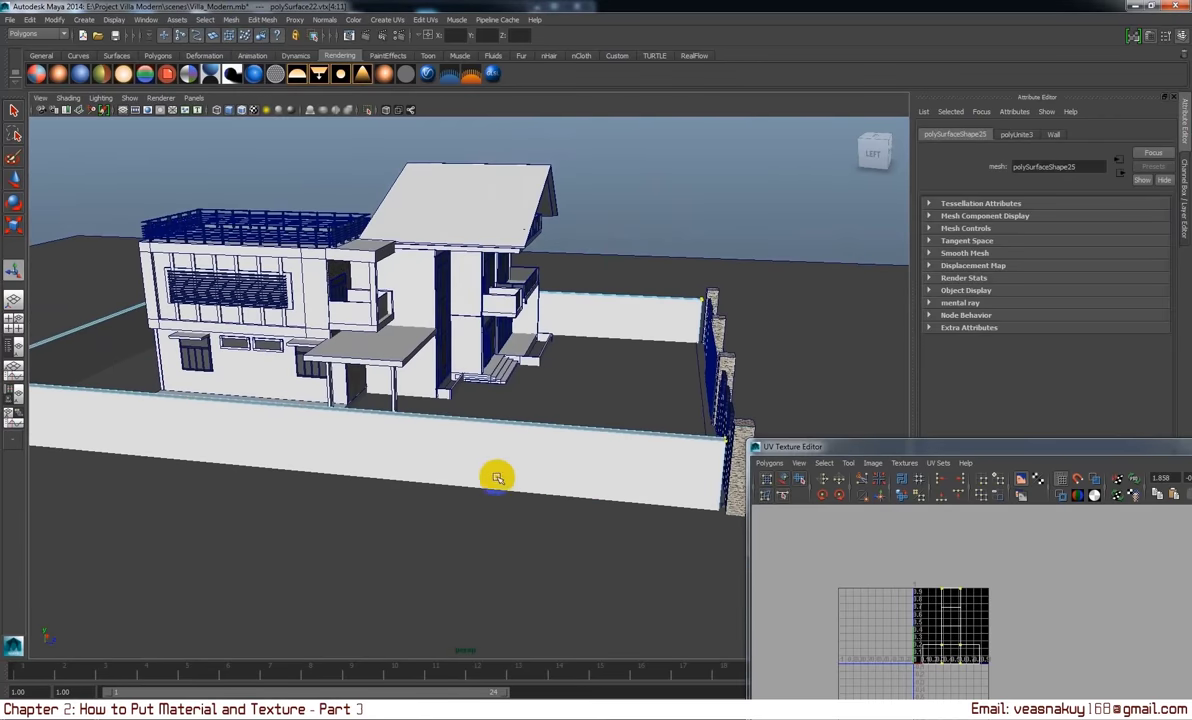
mouse_move(692, 391)
alt+middle_down()
mouse_move(476, 477)
mouse_move(568, 379)
alt+middle_up()
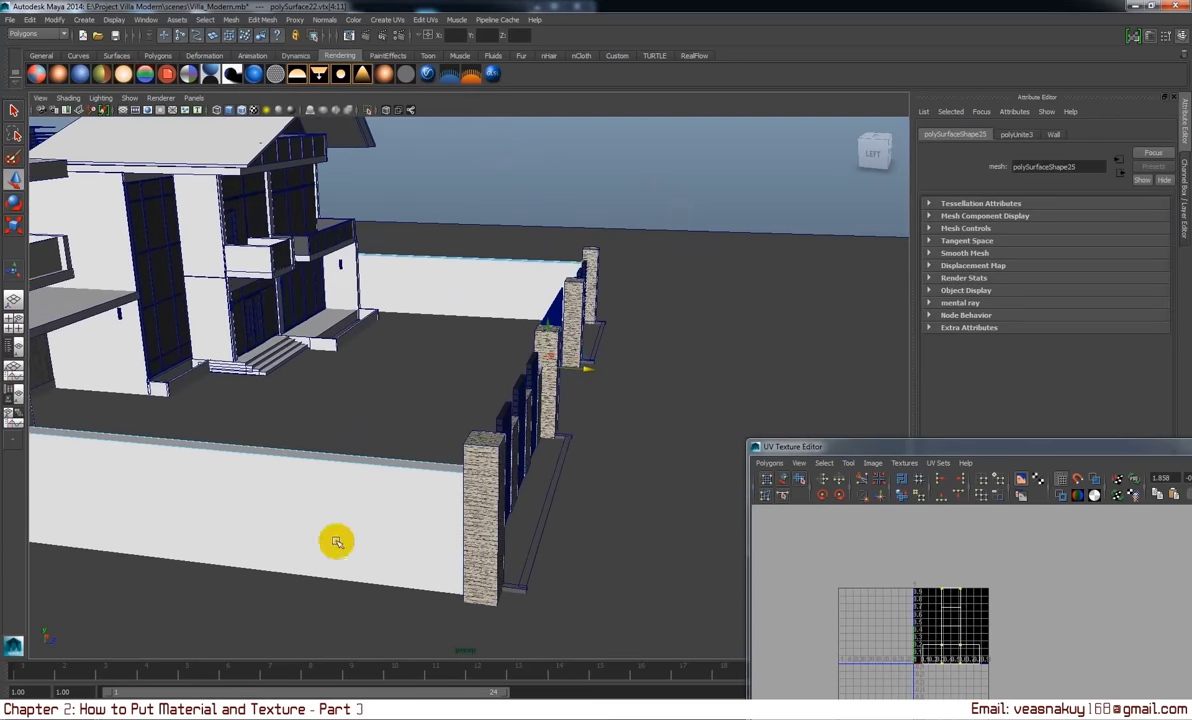
right_drag(335, 543, 814, 165)
mouse_move(814, 165)
alt+mouse_down()
mouse_move(665, 444)
mouse_move(686, 457)
mouse_move(438, 420)
mouse_move(556, 409)
mouse_move(493, 403)
mouse_move(420, 412)
mouse_move(415, 434)
mouse_move(376, 427)
mouse_move(460, 420)
mouse_move(541, 448)
mouse_move(487, 370)
mouse_move(620, 375)
alt+mouse_up()
scroll(440, 424, up, 3)
mouse_move(399, 341)
alt+mouse_down()
mouse_move(526, 428)
mouse_move(258, 346)
mouse_move(348, 394)
mouse_move(686, 297)
alt+mouse_up()
scroll(526, 428, down, 3)
scroll(270, 360, down, 3)
click(665, 300)
mouse_move(609, 335)
alt+mouse_down()
mouse_move(583, 346)
mouse_move(702, 335)
mouse_move(620, 349)
alt+mouse_up()
- Toggle wireframe and nudge the selected floor plane to identify it, then undo the move
scroll(550, 375, up, 3)
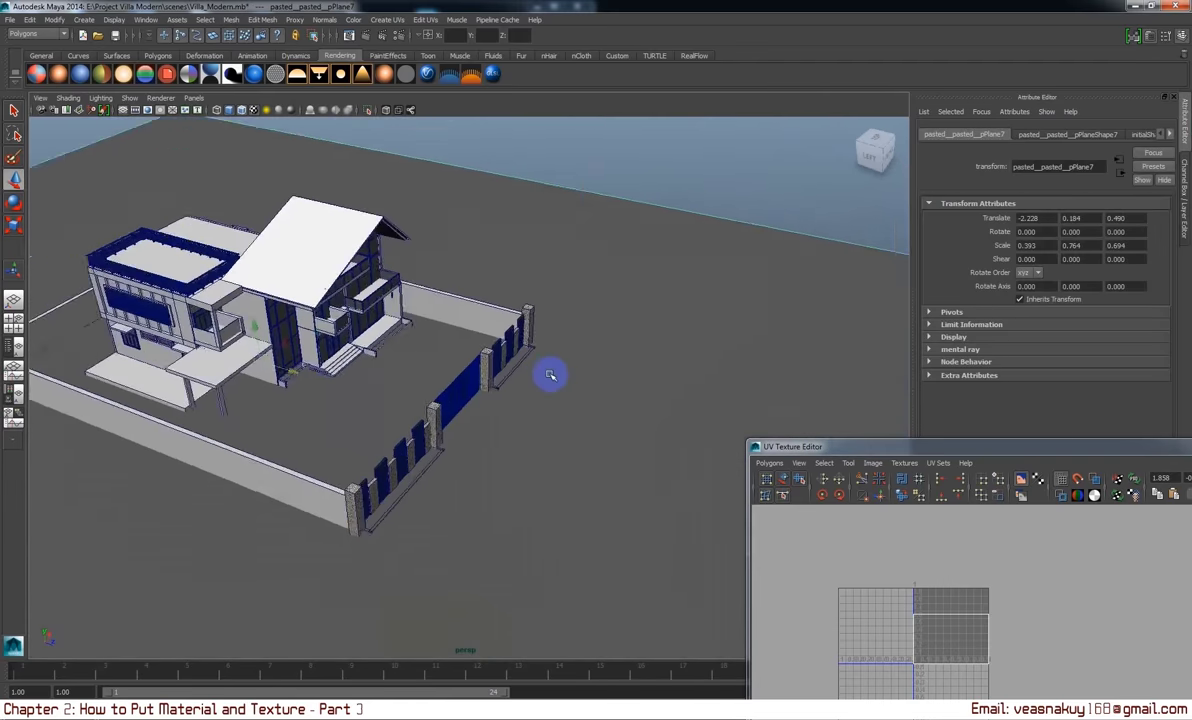
scroll(550, 375, up, 3)
scroll(550, 375, down, 3)
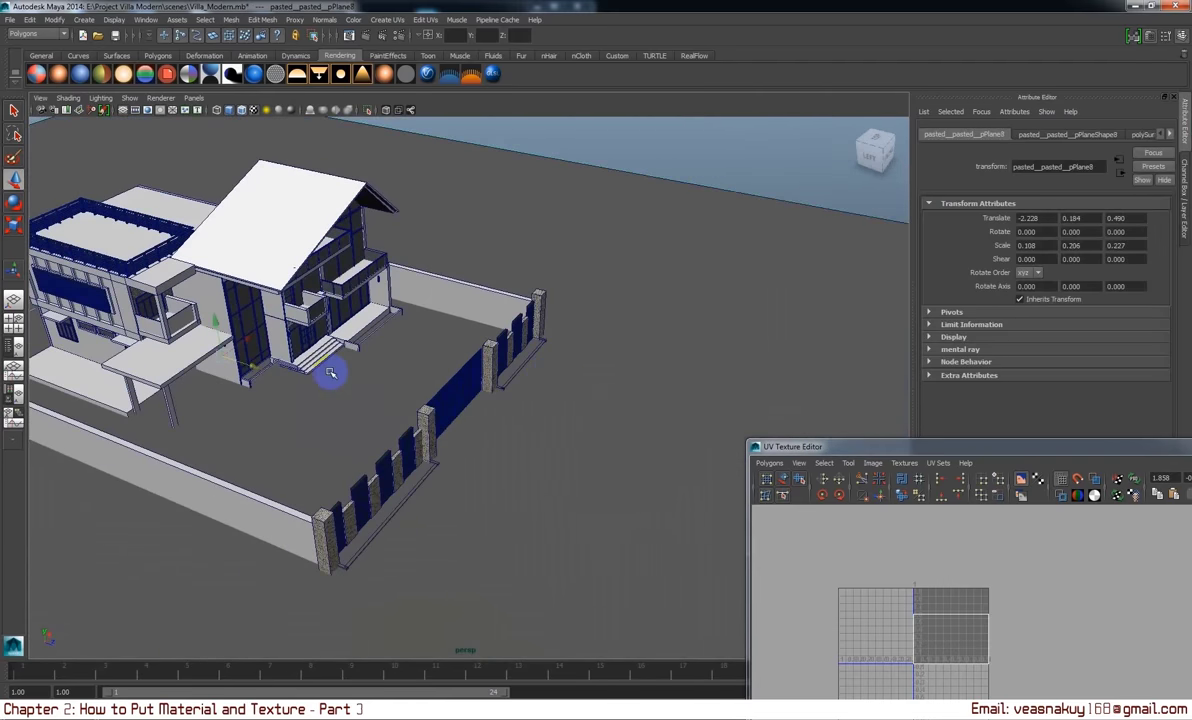
key(4)
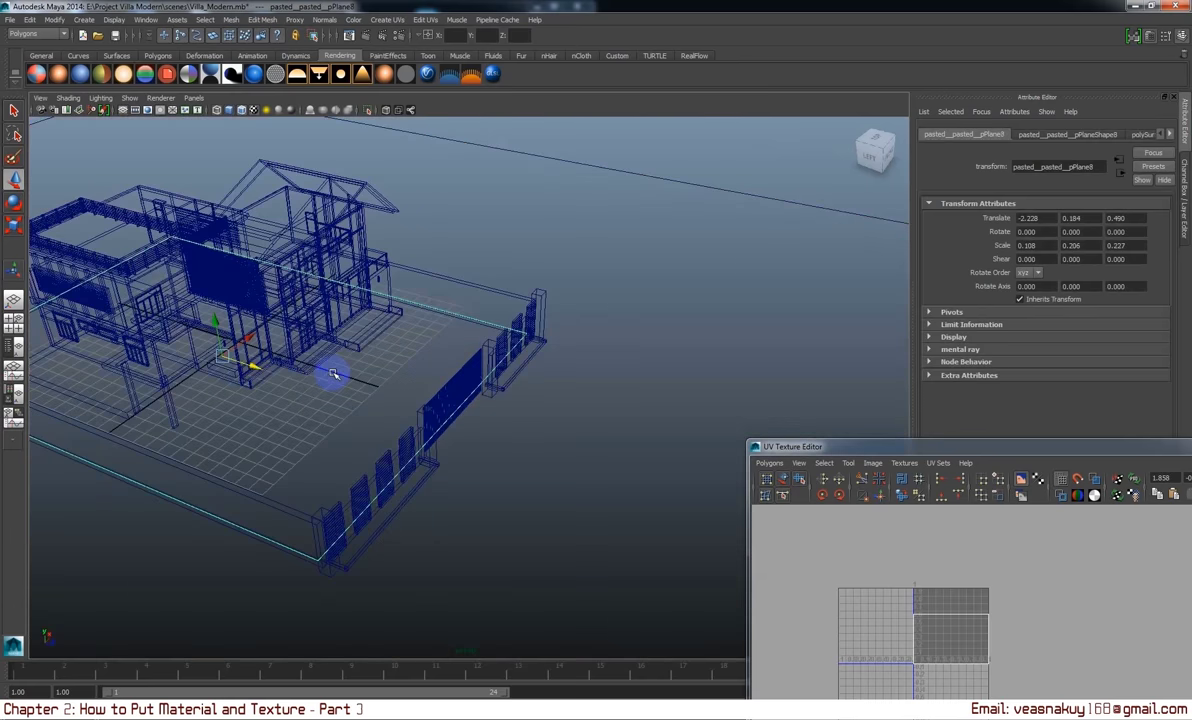
key(5)
scroll(338, 372, up, 2)
scroll(338, 372, up, 2)
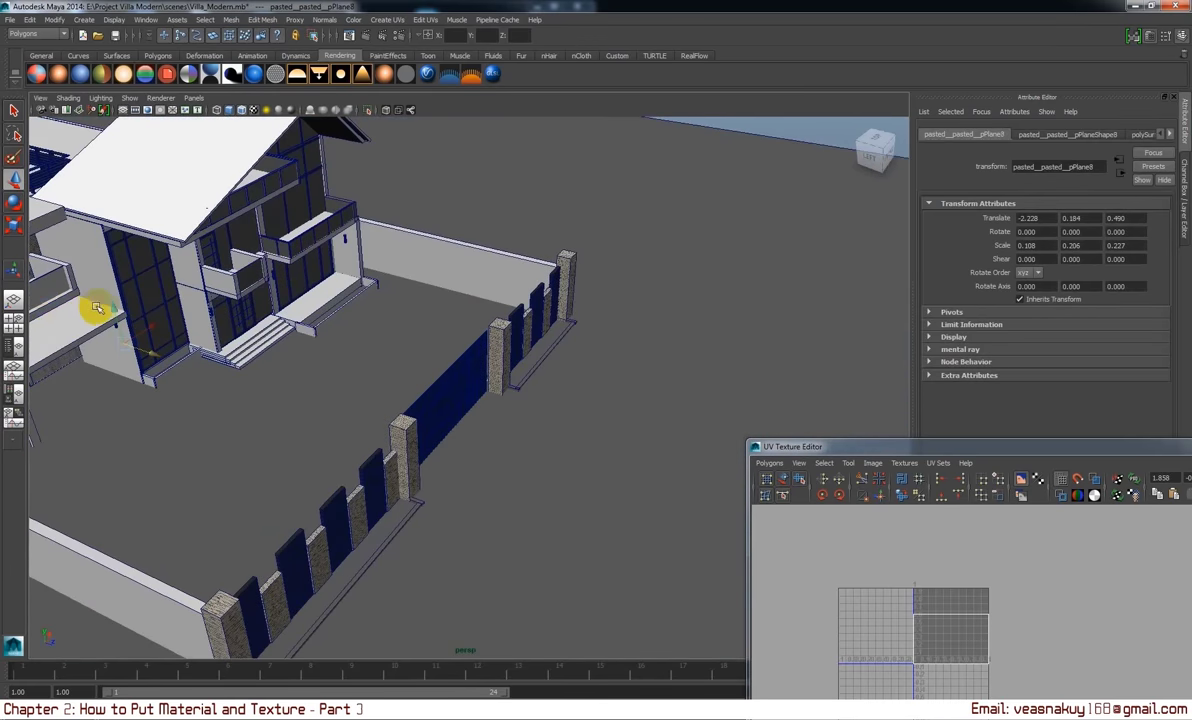
drag(113, 306, 117, 272)
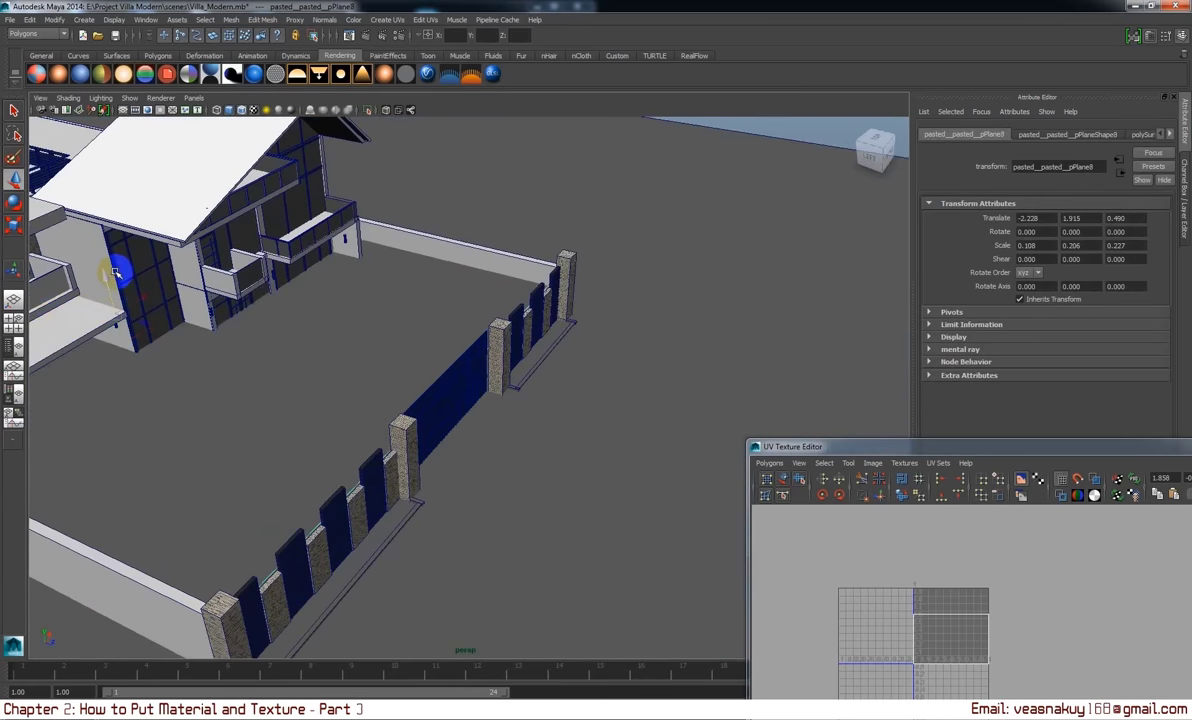
key(ctrl+z)
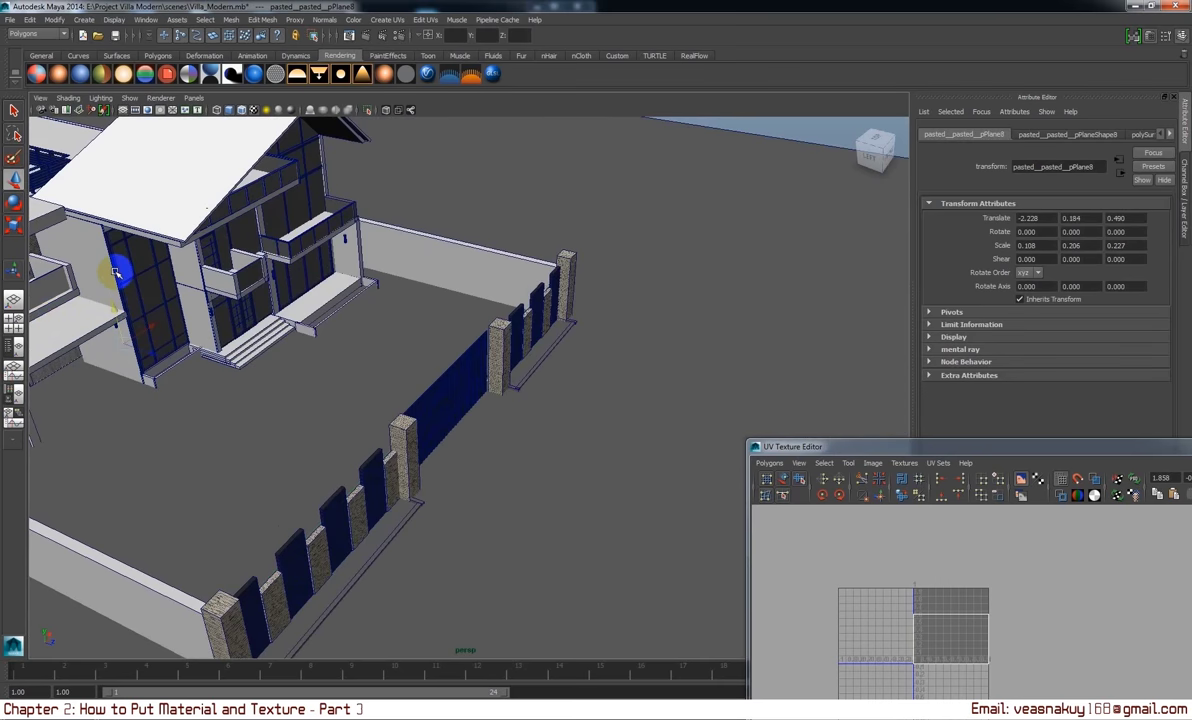
scroll(263, 357, down, 3)
alt+drag(263, 357, 475, 390)
- Isolate the floor plane to check it, then assign it a new VRayMtl9 material
click(366, 110)
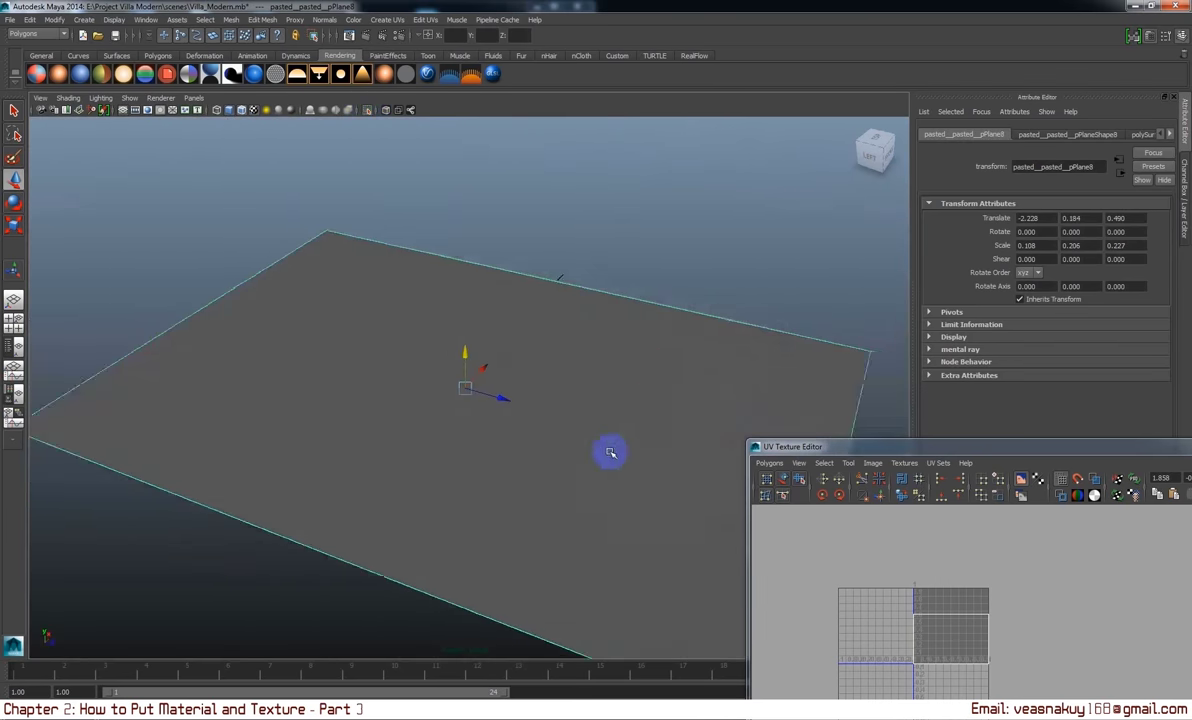
mouse_move(609, 452)
alt+mouse_down()
mouse_move(583, 402)
mouse_move(609, 427)
alt+mouse_up()
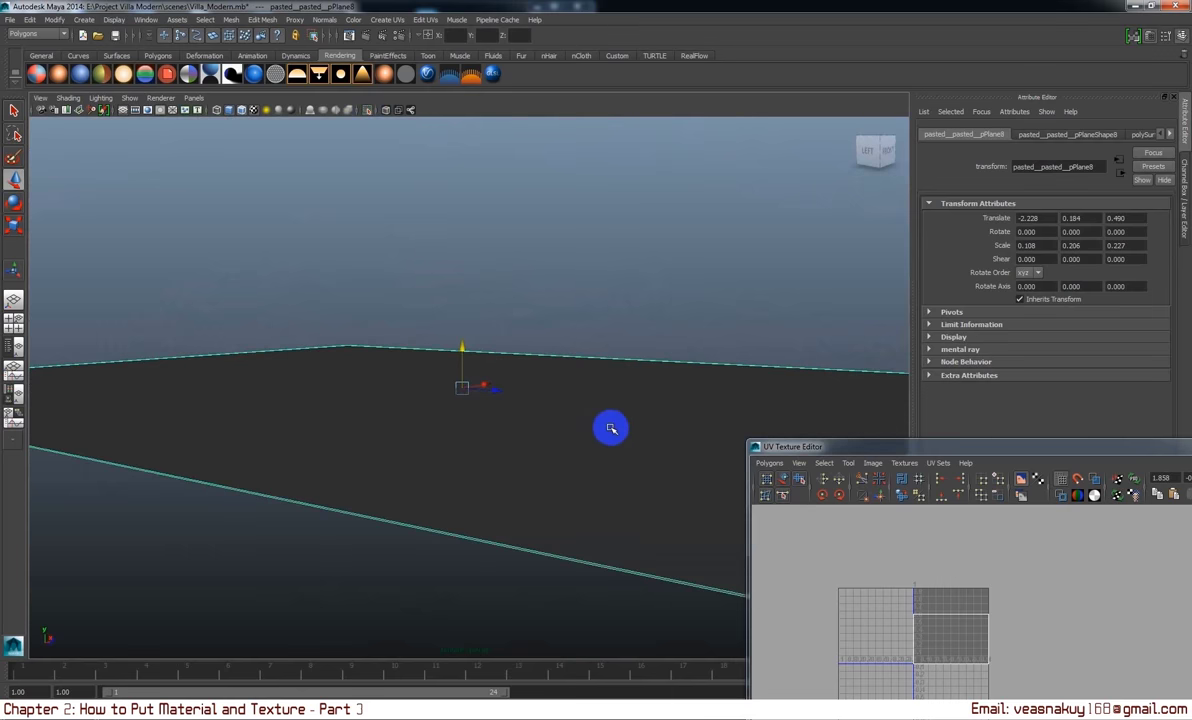
click(367, 110)
alt+drag(453, 183, 481, 324)
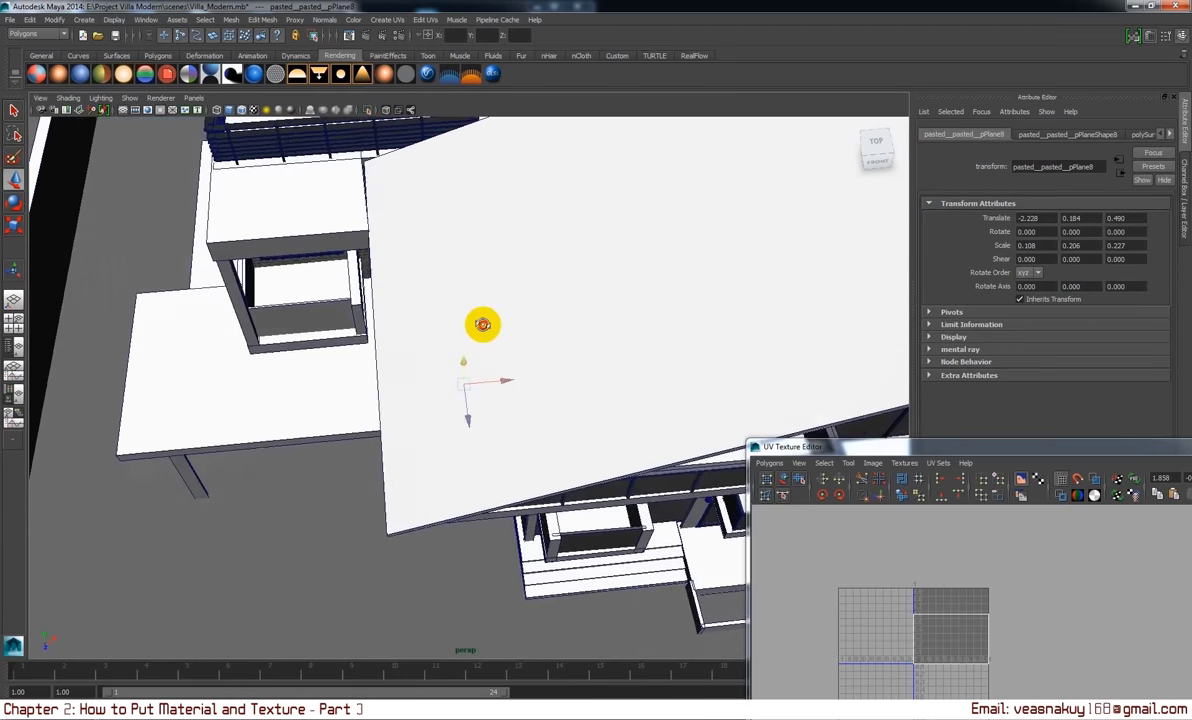
scroll(424, 395, down, 5)
alt+drag(424, 395, 465, 381)
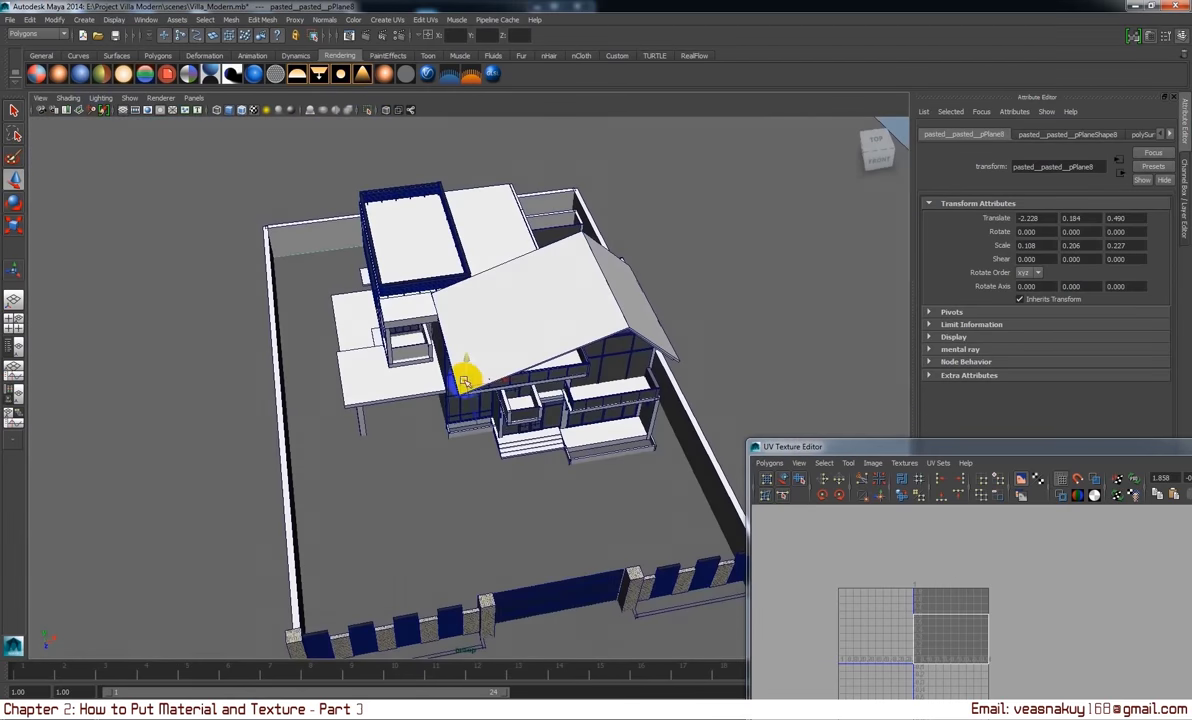
click(80, 75)
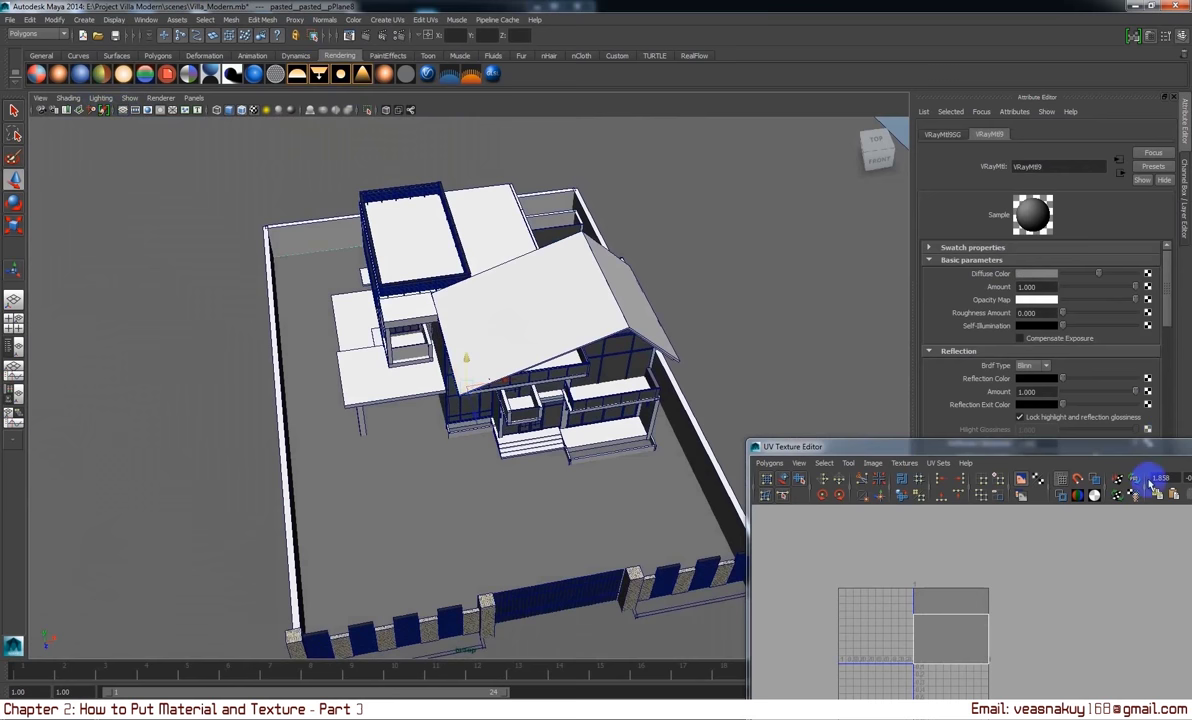
- Load rhombic_floor_darkstar.jpg as a File texture on VRayMtl9's Diffuse Color
click(1147, 274)
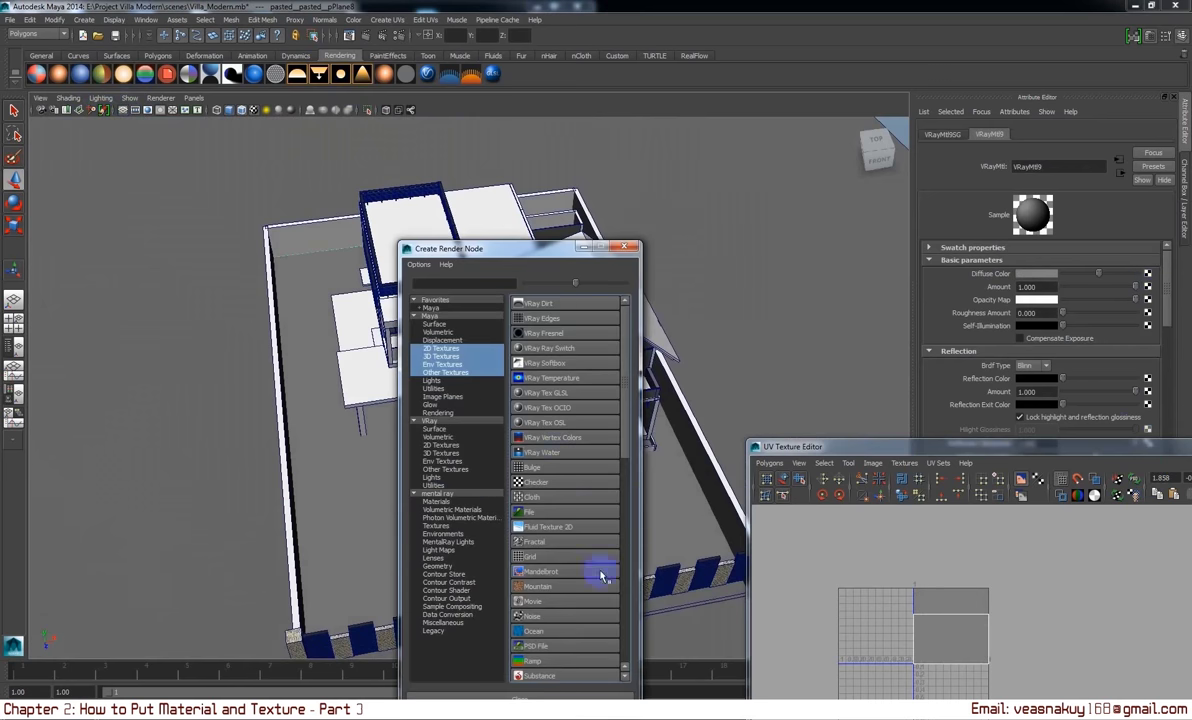
click(567, 516)
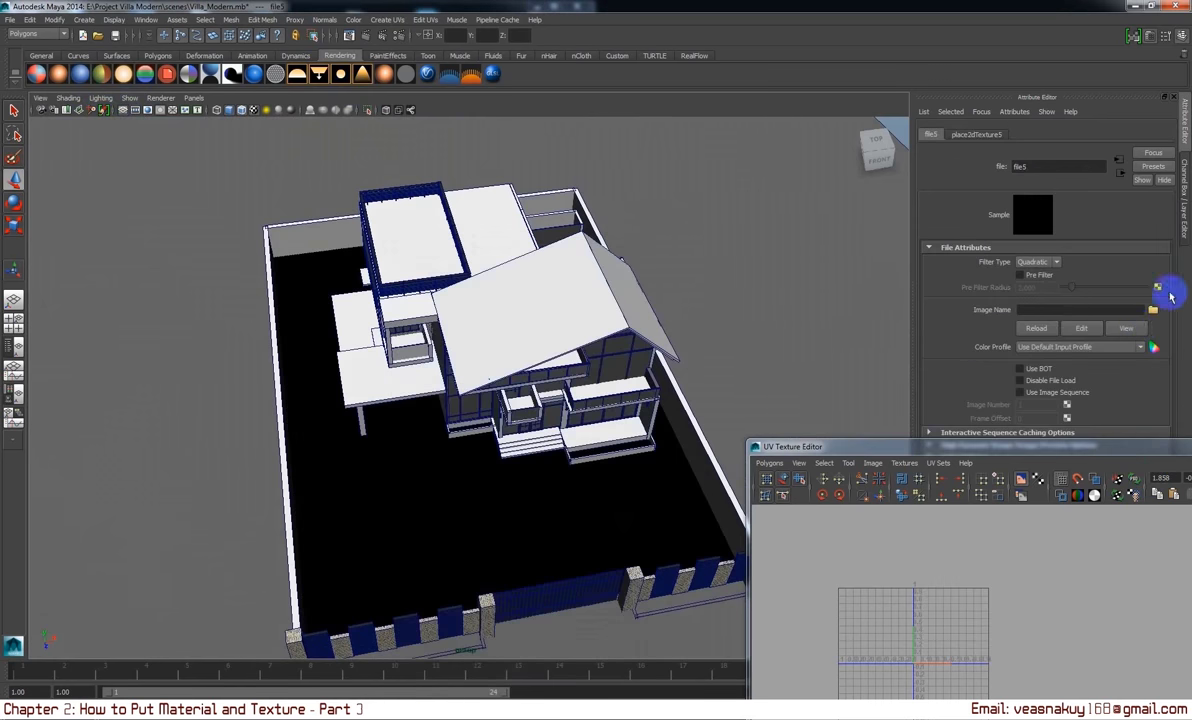
click(1076, 291)
click(684, 203)
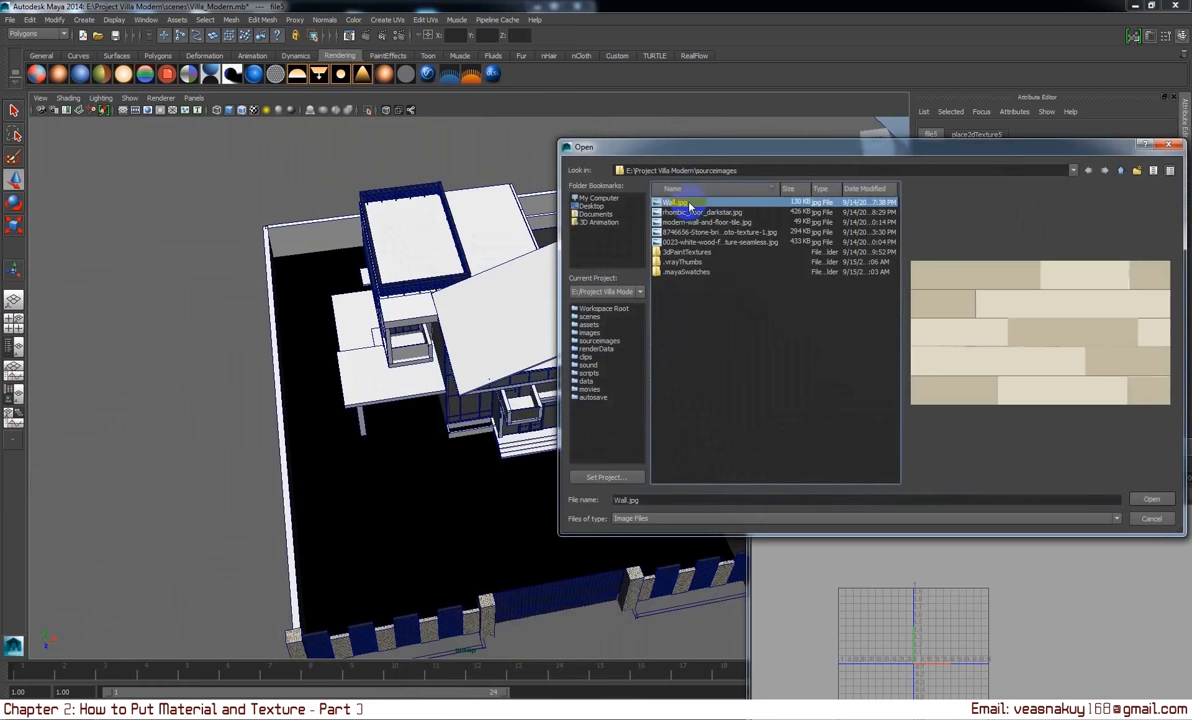
click(690, 213)
click(694, 223)
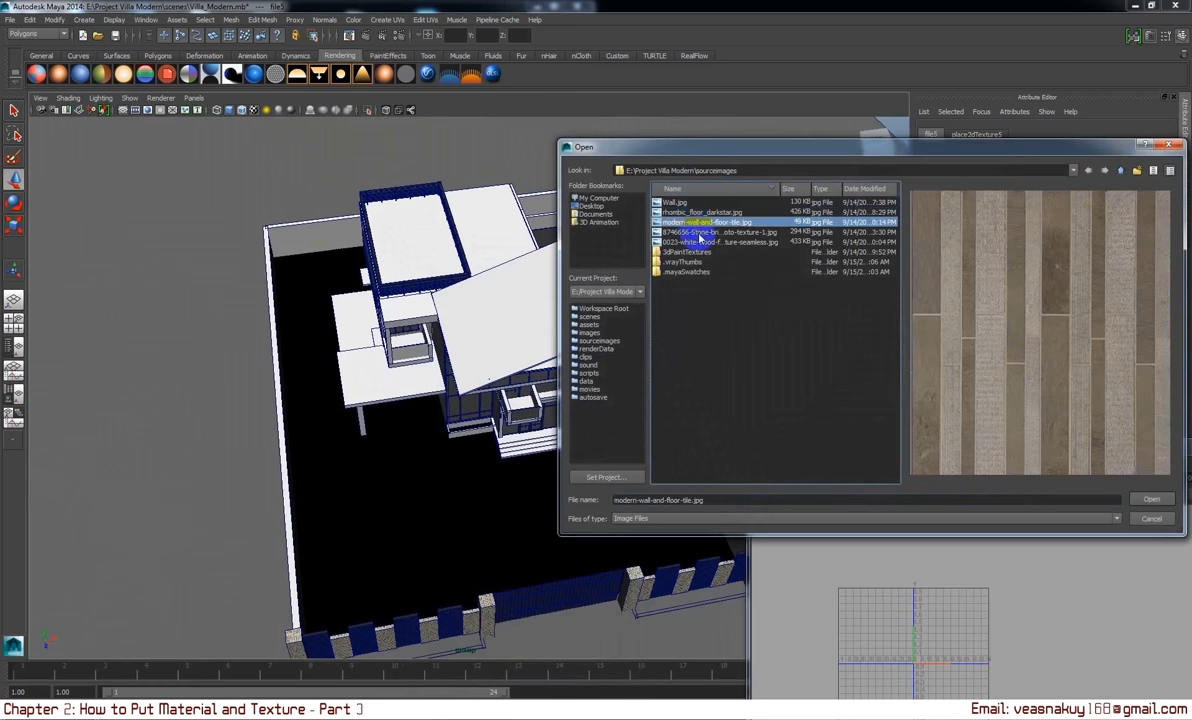
click(700, 233)
click(702, 243)
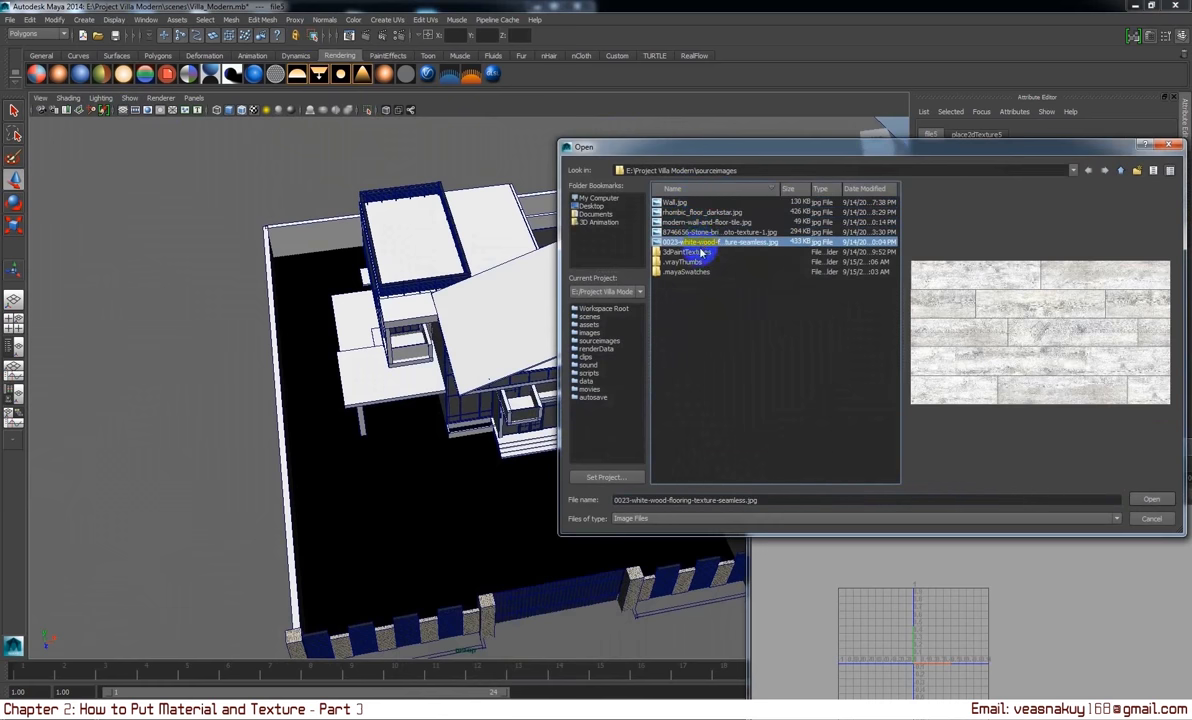
click(689, 213)
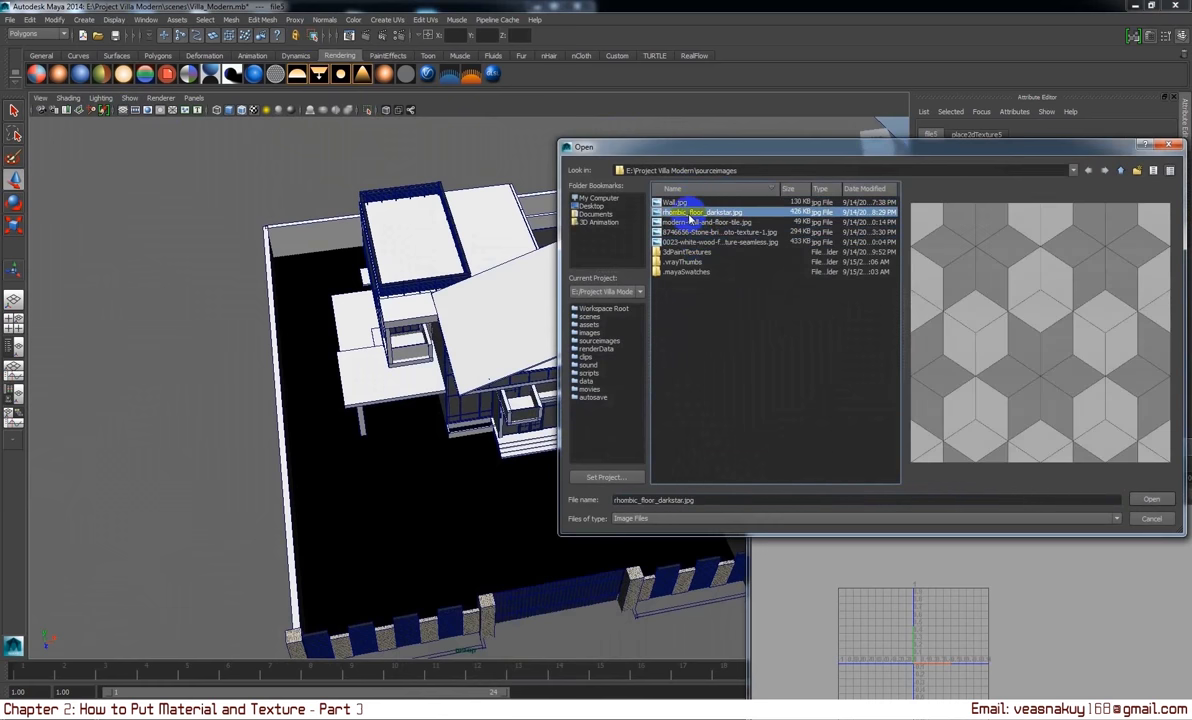
click(1158, 500)
alt+drag(477, 411, 432, 428)
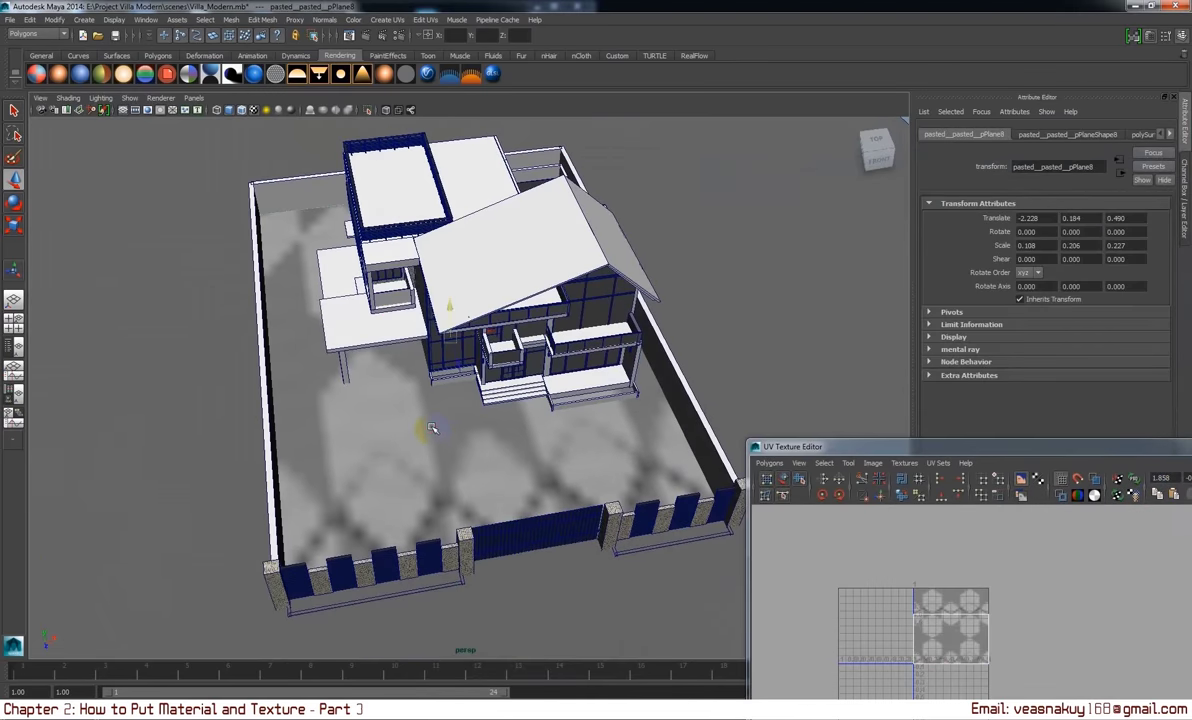
- Isolate and frame the floor plane, switch to Top view, and apply Planar Mapping
click(368, 111)
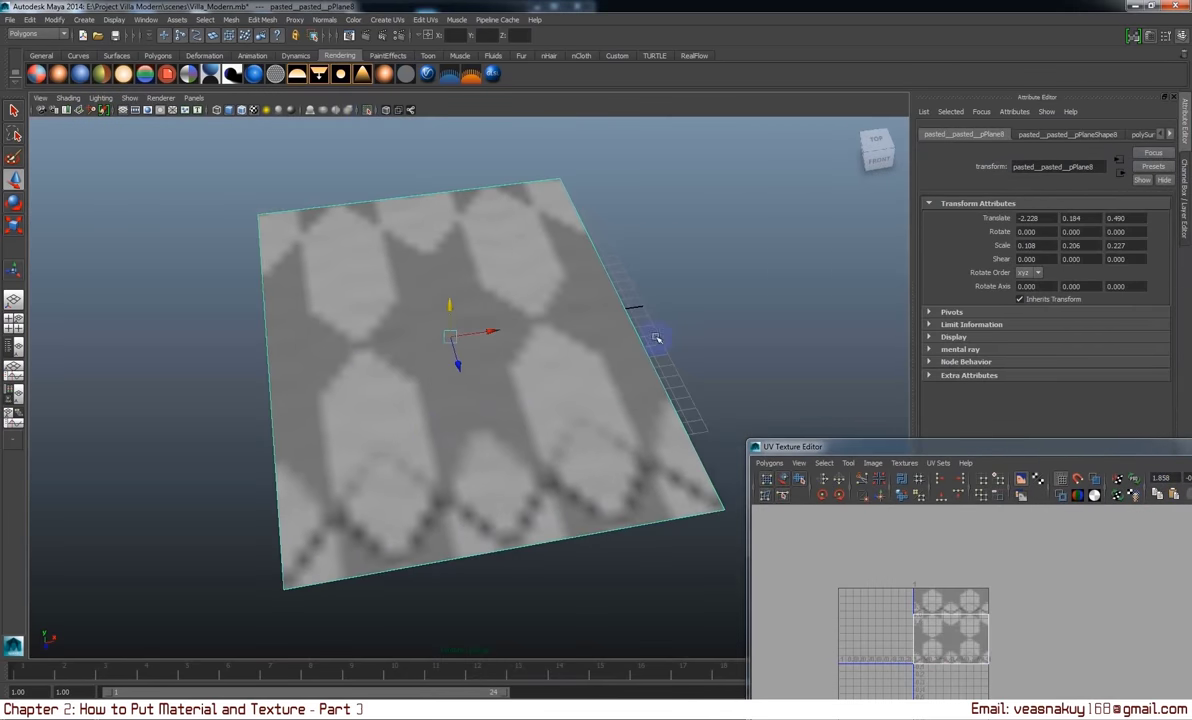
key(f)
key(space)
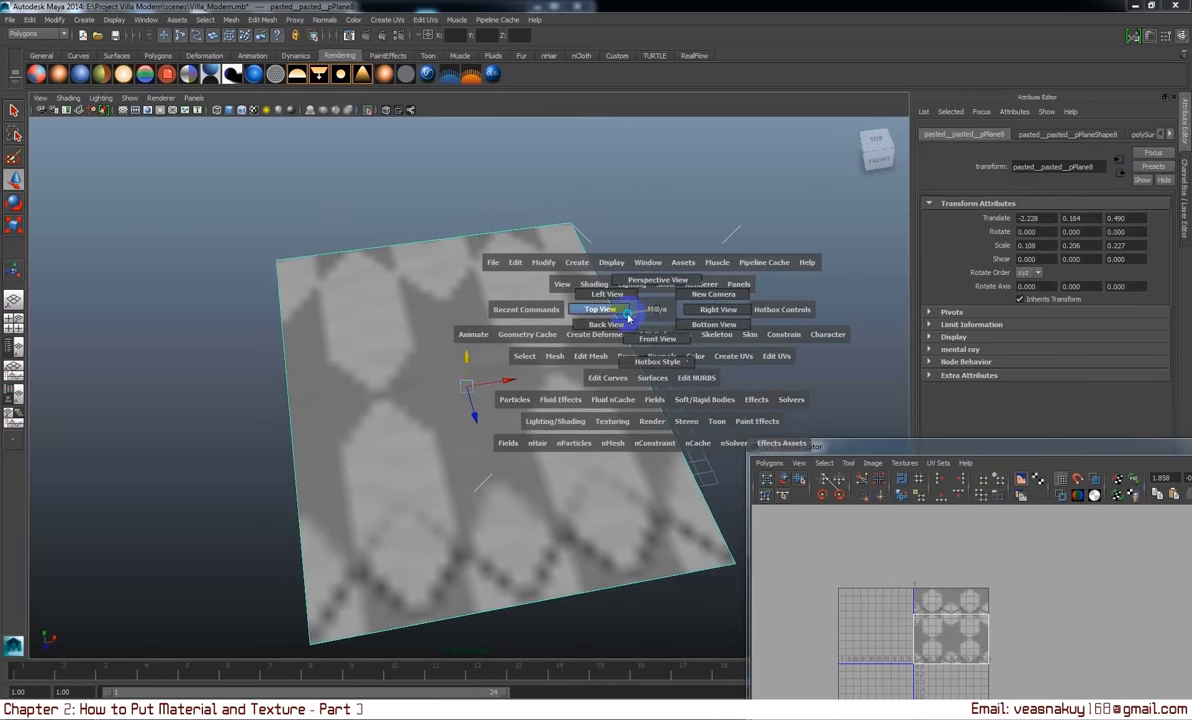
click(627, 317)
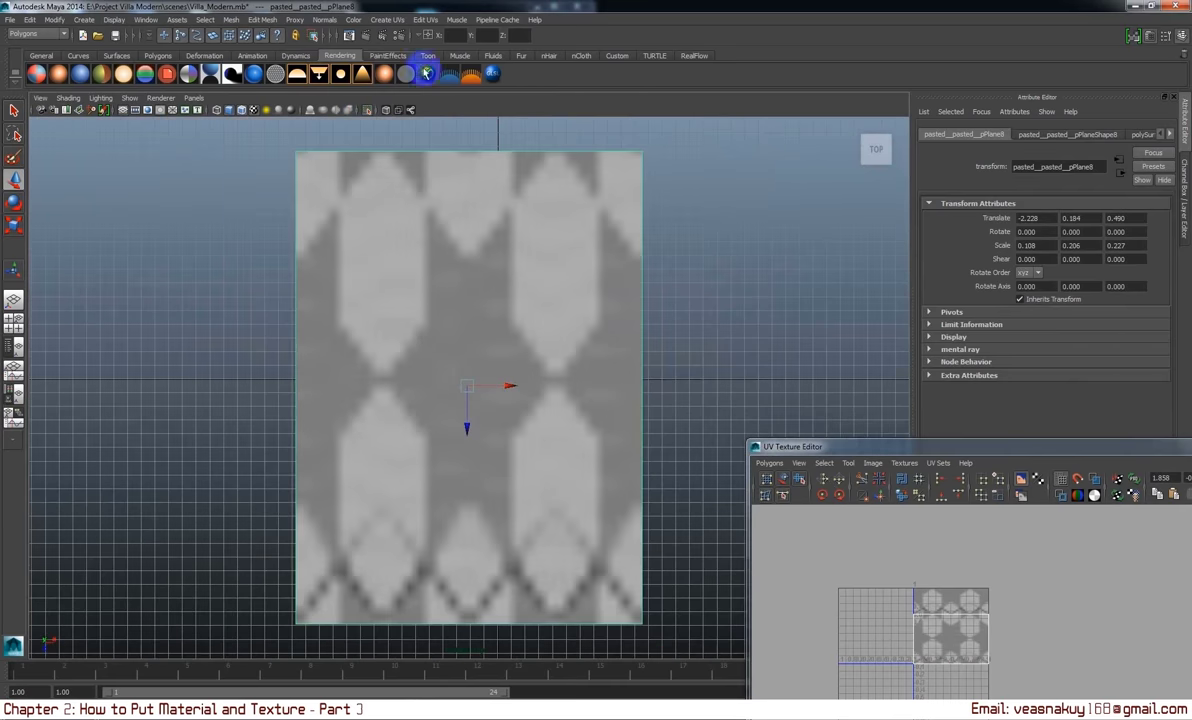
click(385, 21)
click(398, 37)
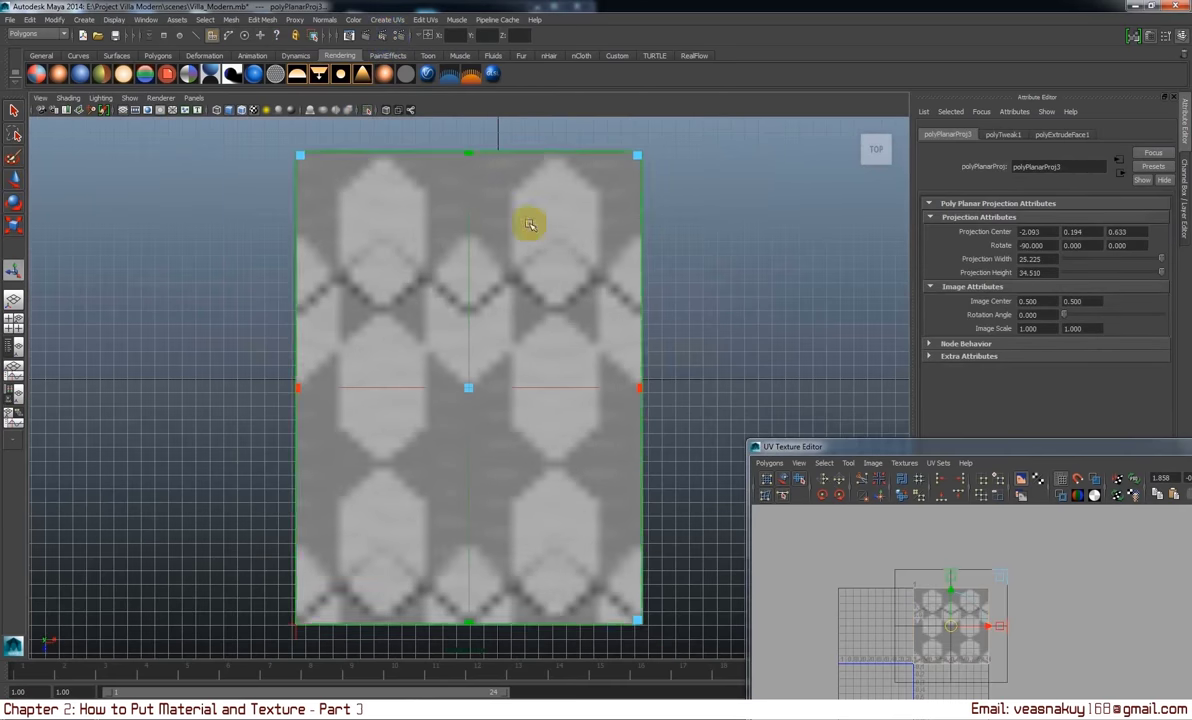
- Open the UV Texture Editor with unfiltered texture display and select the plane's UVs
click(436, 22)
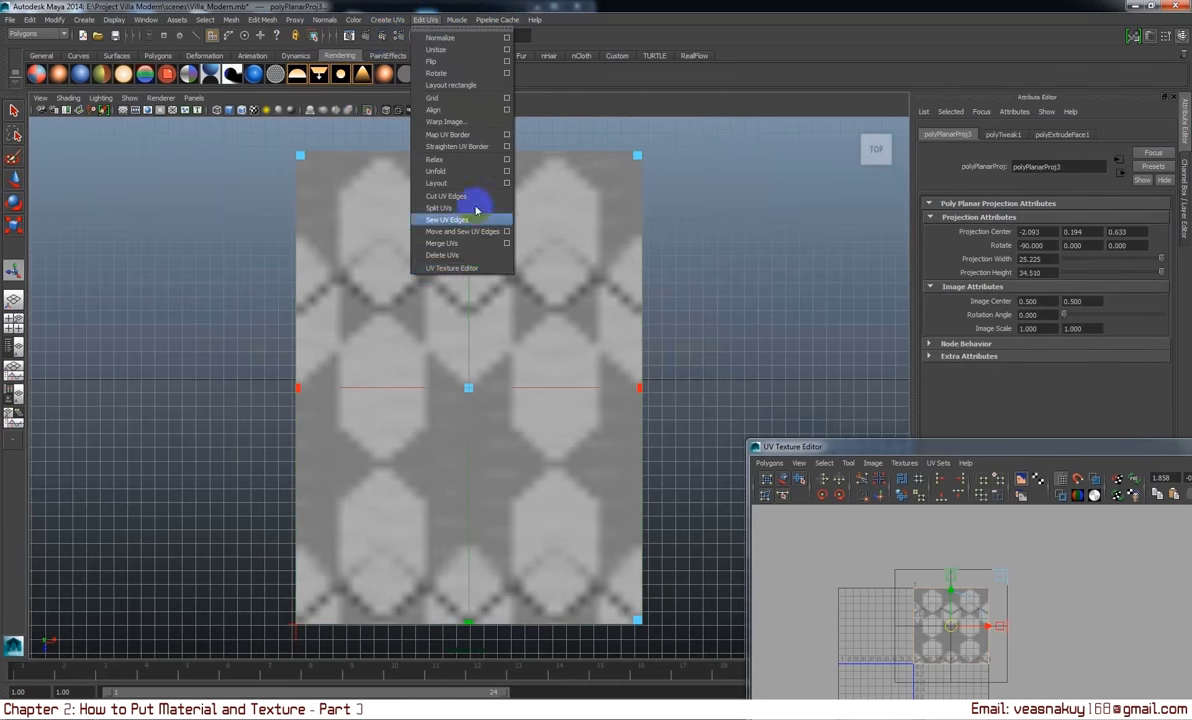
click(479, 266)
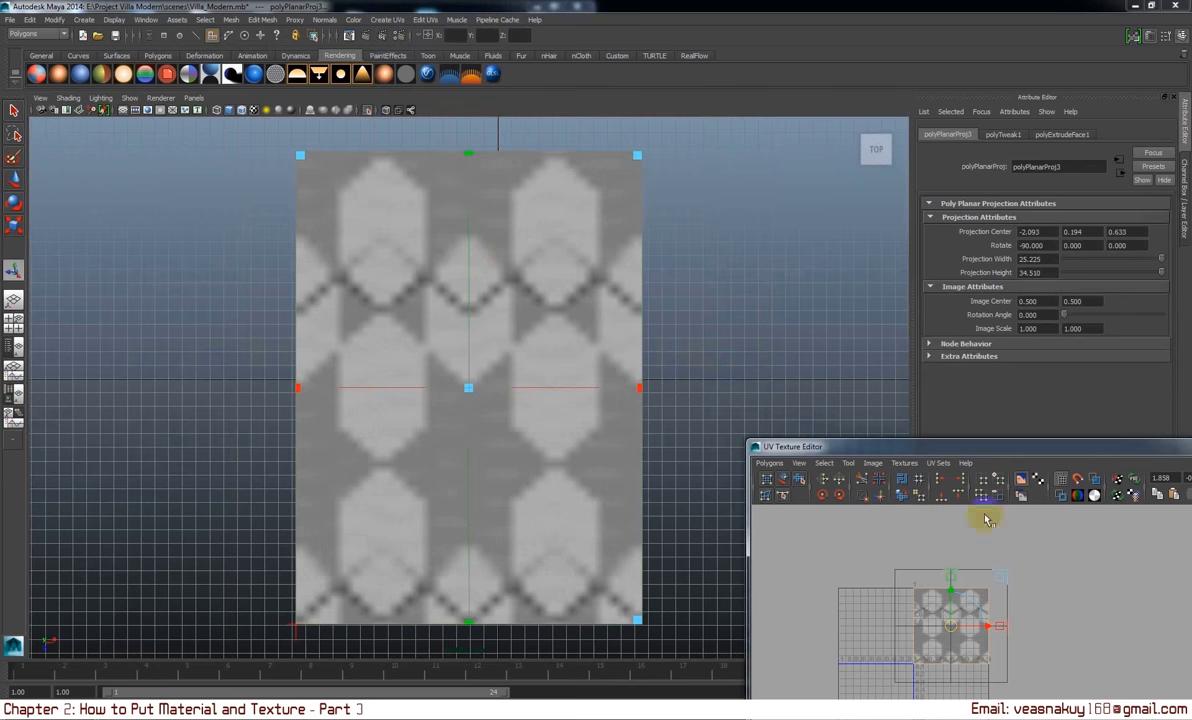
click(910, 495)
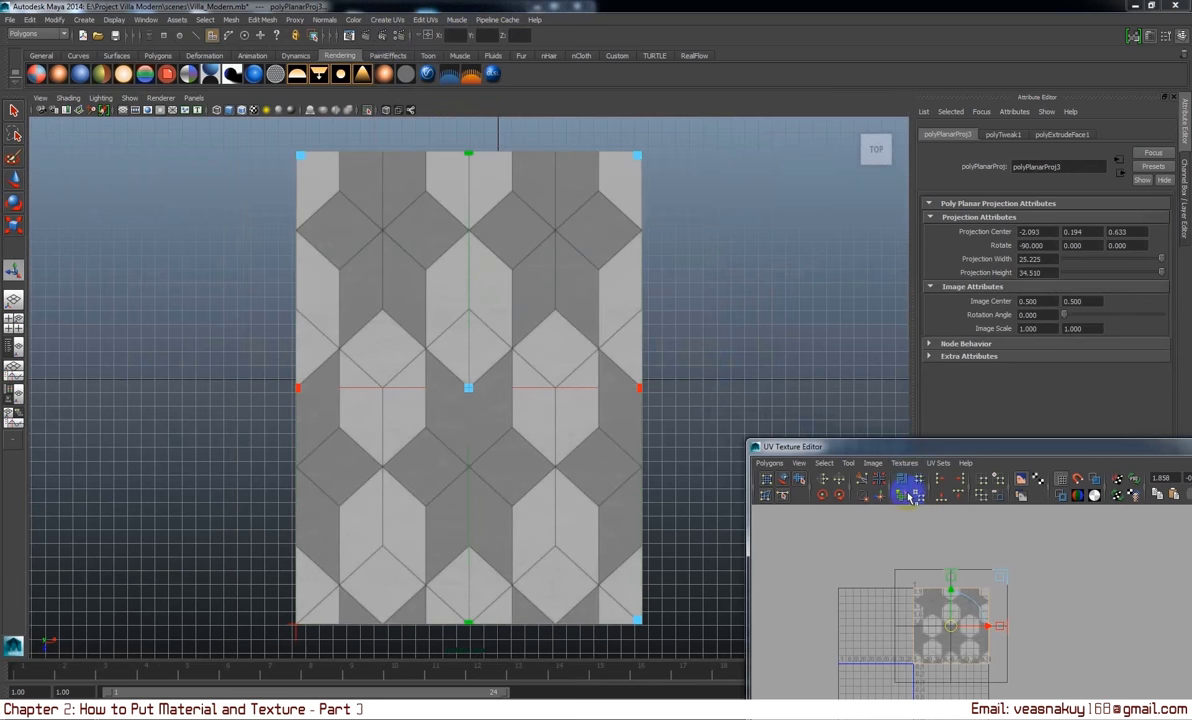
click(941, 602)
click(1035, 604)
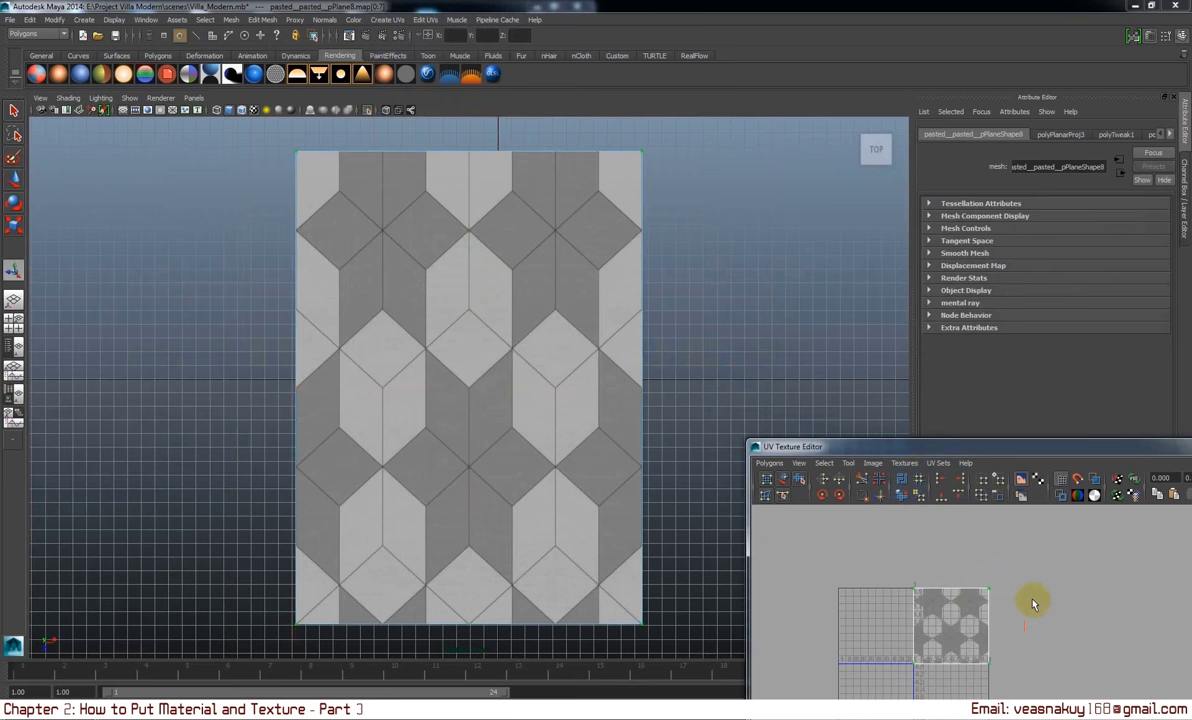
- Scale the floor UVs up so the hexagon tiles repeat smaller
drag(1017, 632, 997, 632)
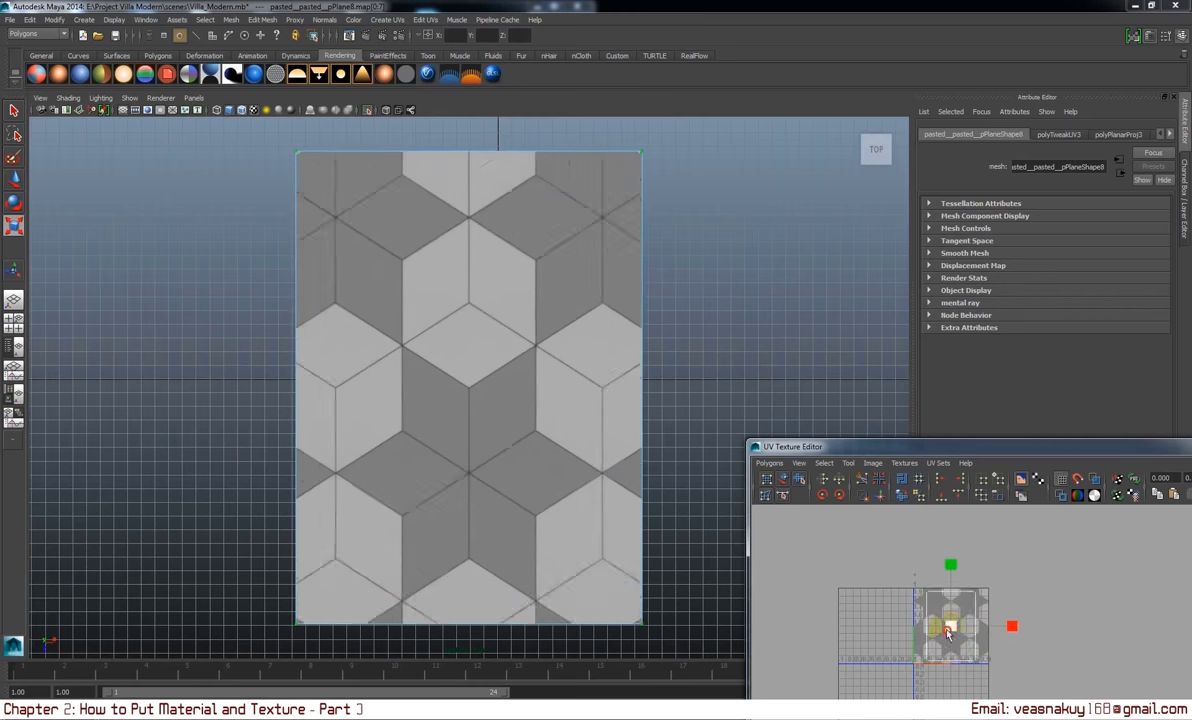
mouse_move(951, 628)
mouse_down()
mouse_move(1069, 551)
mouse_move(1185, 520)
mouse_up()
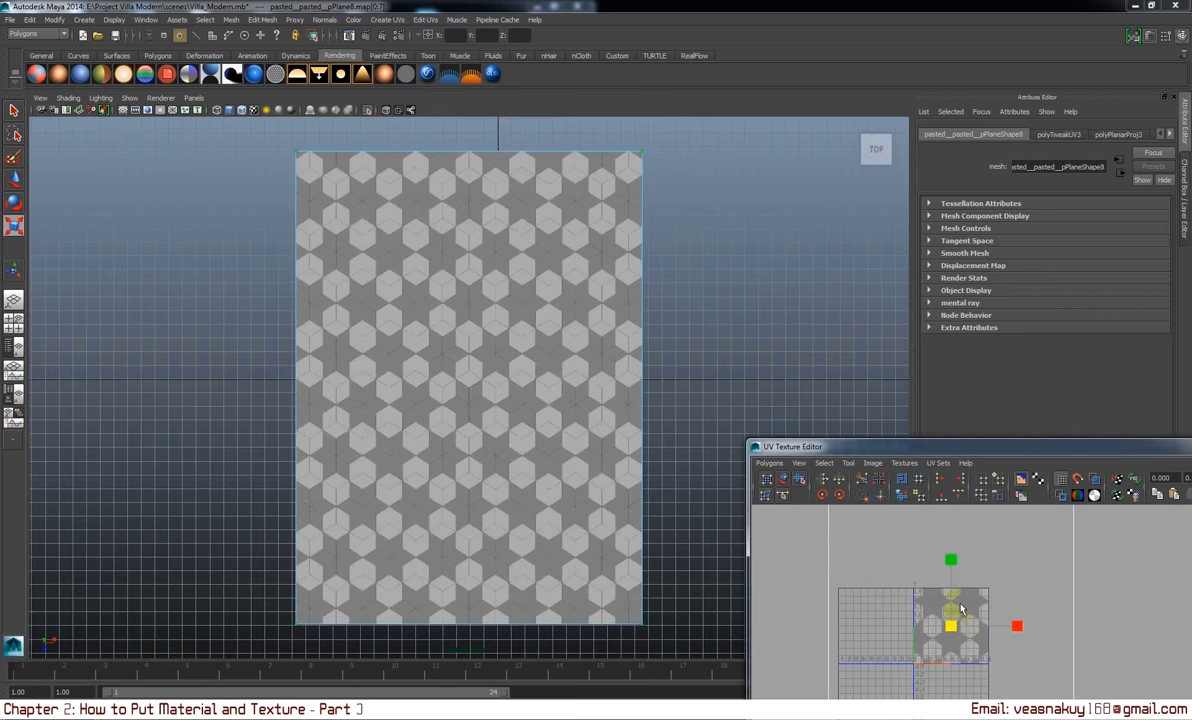
drag(1018, 630, 1015, 628)
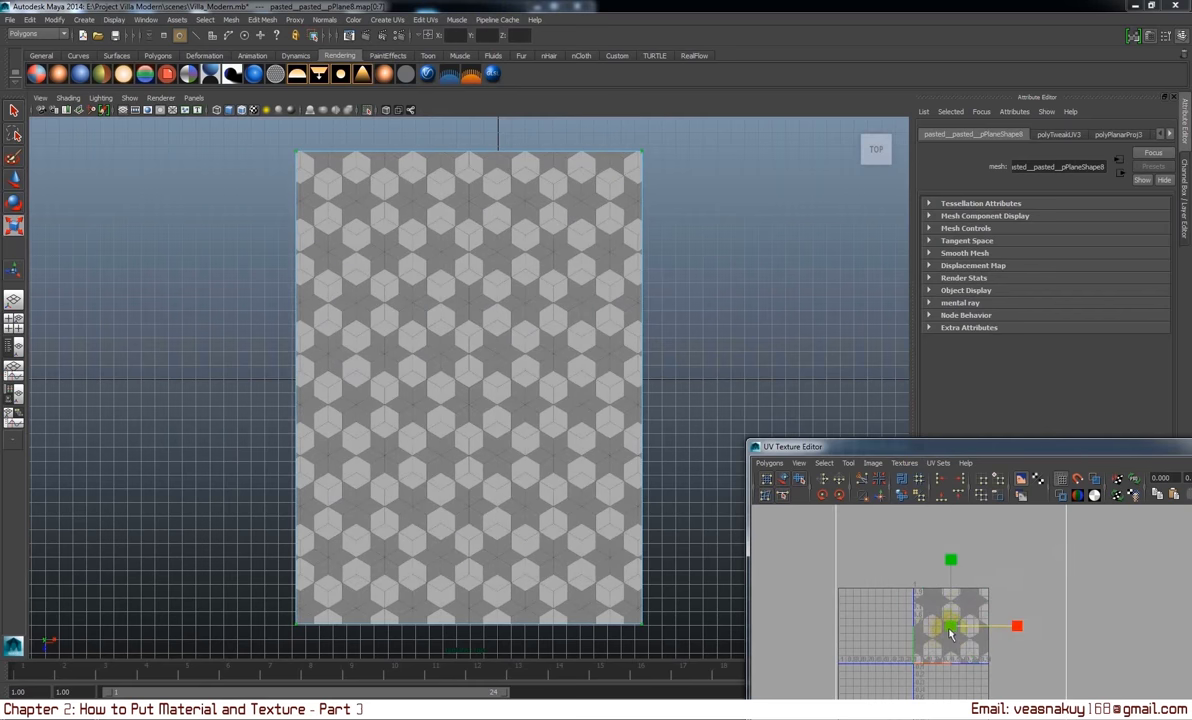
drag(951, 630, 1107, 537)
- Return to perspective view and turn off Isolate Select to show the whole villa
key(space)
drag(412, 399, 514, 228)
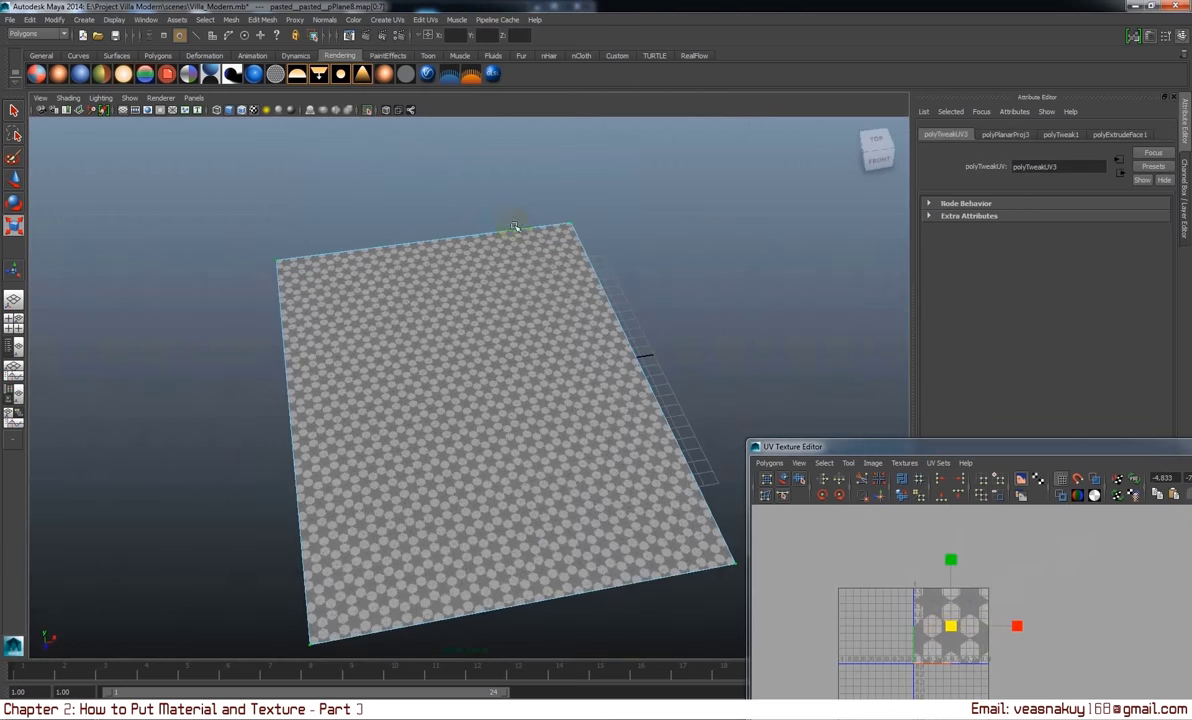
scroll(509, 472, up, 3)
click(370, 111)
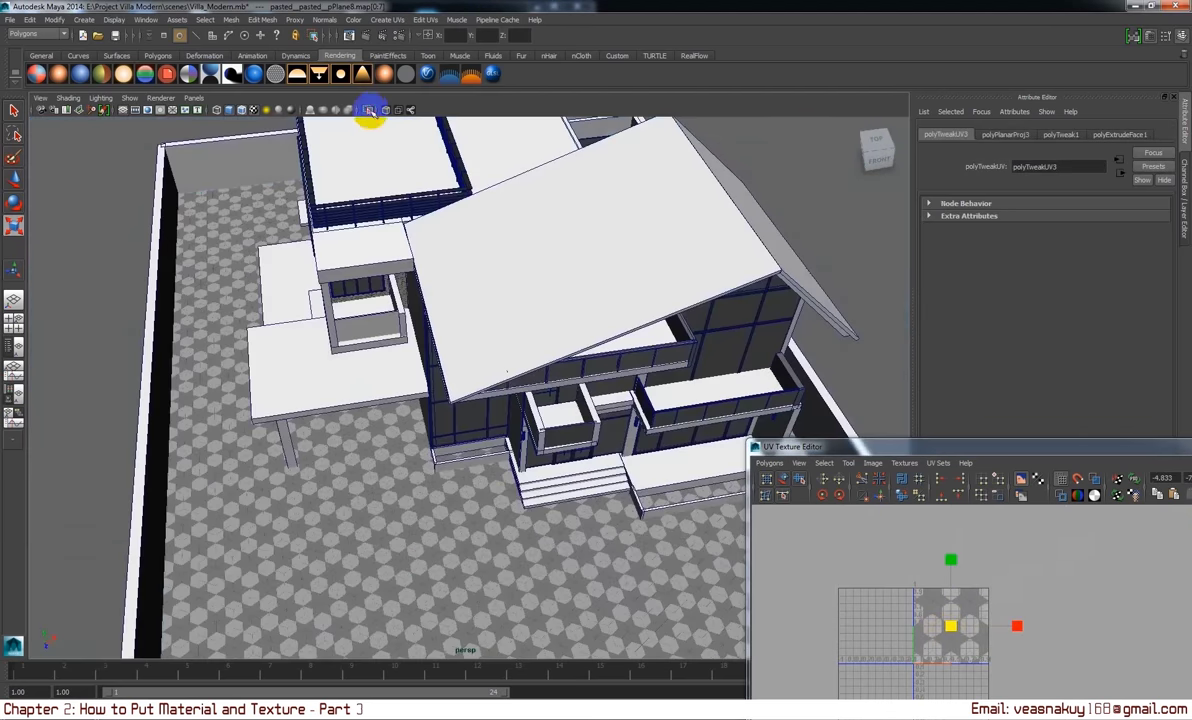
scroll(466, 442, up, 3)
alt+drag(466, 442, 506, 413)
mouse_move(506, 413)
alt+right_down()
mouse_move(567, 494)
mouse_move(458, 406)
alt+right_up()
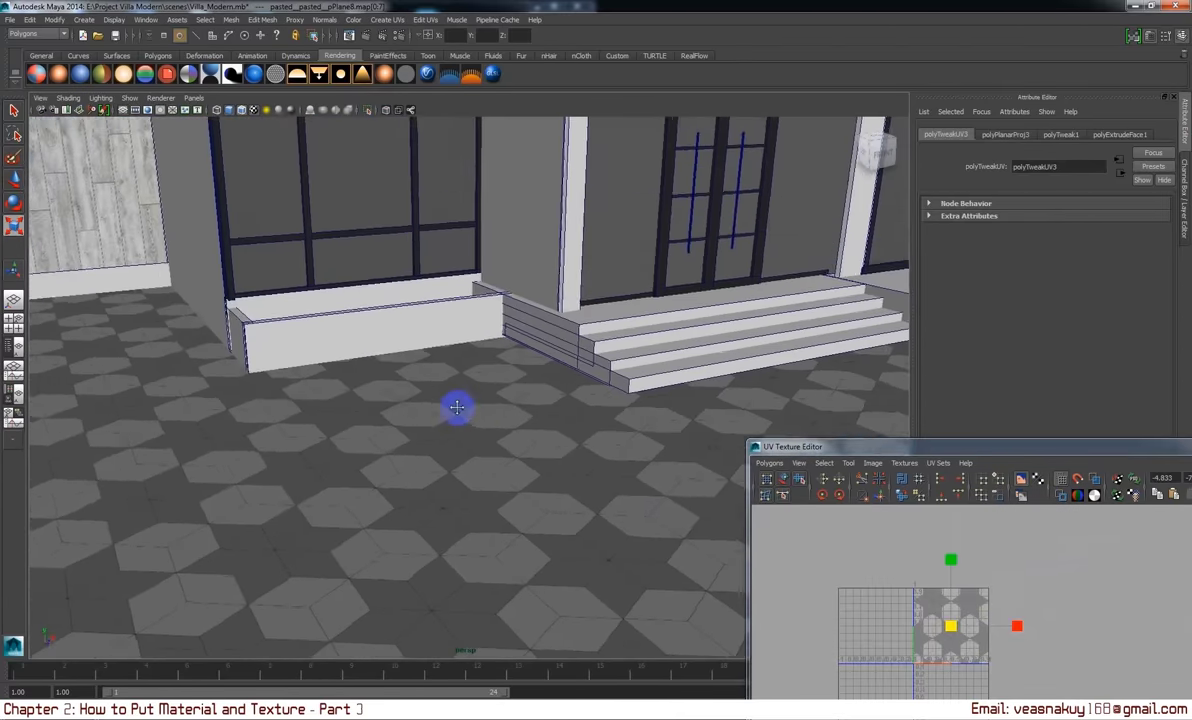
- Enlarge the floor UVs further and check the tiles at the house's left corner
drag(951, 627, 1032, 572)
alt+right_drag(737, 566, 538, 537)
alt+drag(538, 537, 474, 558)
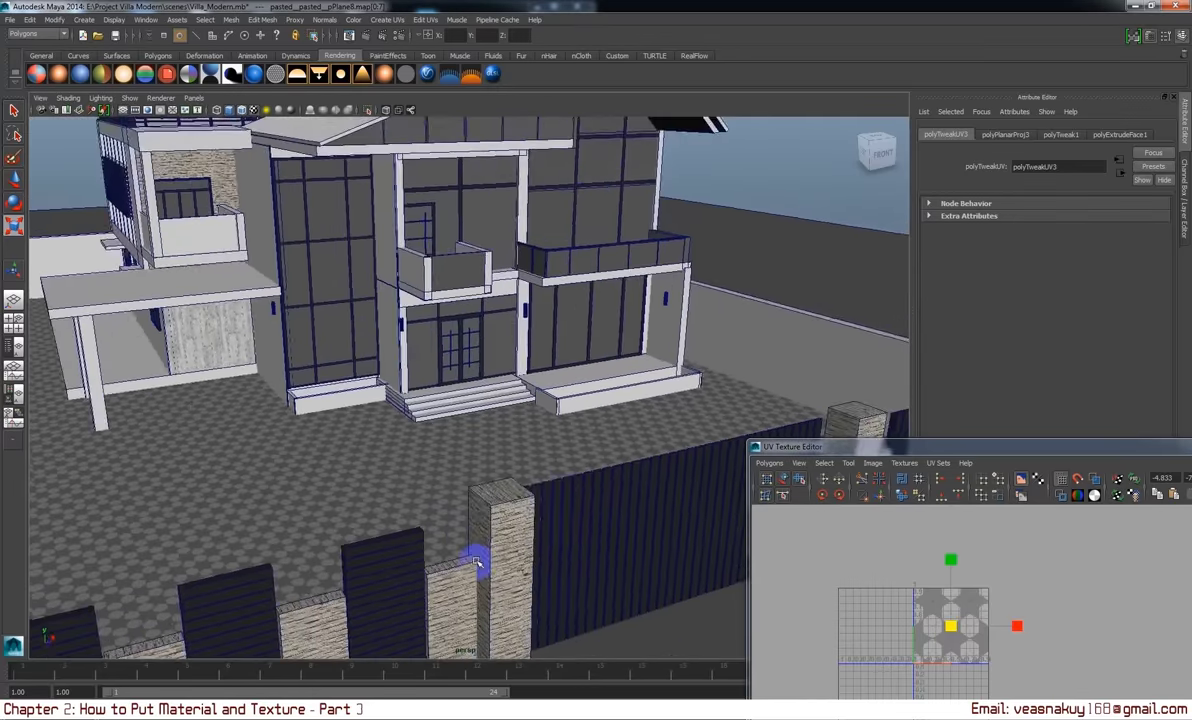
alt+right_drag(474, 558, 599, 542)
mouse_move(528, 549)
alt+mouse_down()
mouse_move(577, 468)
mouse_move(588, 471)
mouse_move(460, 495)
mouse_move(386, 420)
mouse_move(466, 403)
alt+mouse_up()
- Inspect the porch steps and shrink the UVs slightly so the tiles grow a little
alt+drag(401, 437, 439, 468)
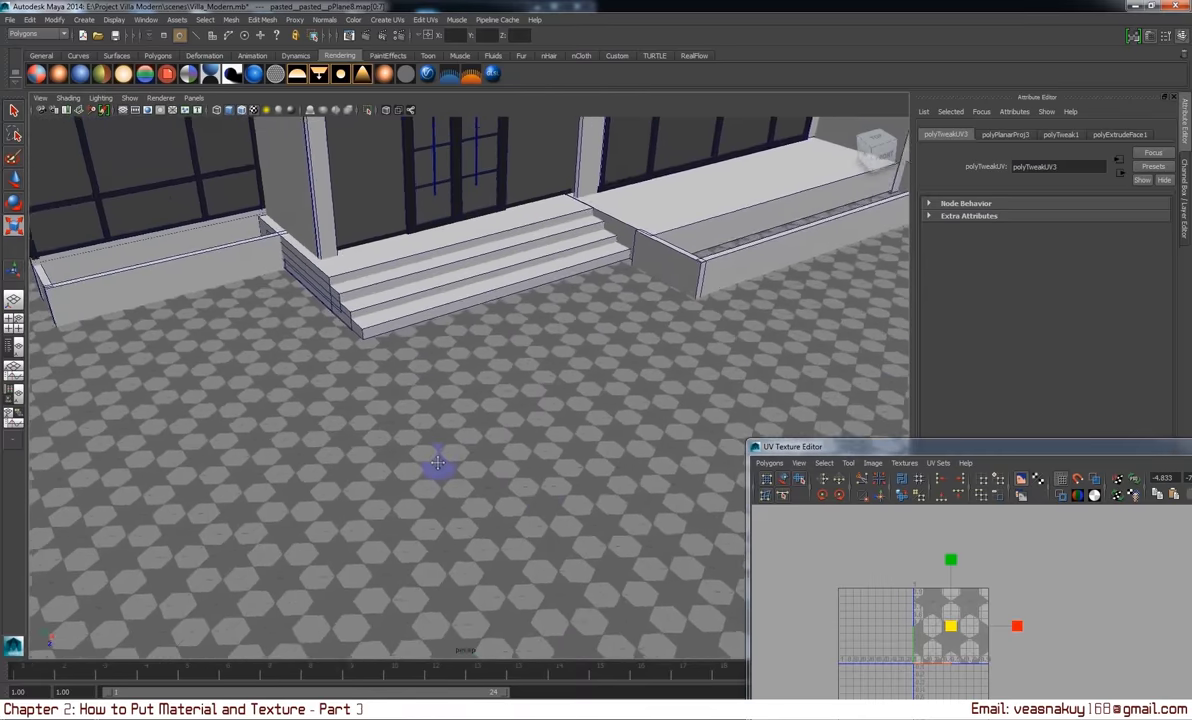
mouse_move(439, 468)
alt+right_down()
mouse_move(495, 524)
mouse_move(452, 534)
mouse_move(480, 537)
mouse_move(460, 527)
mouse_move(524, 492)
alt+right_up()
alt+drag(524, 492, 553, 529)
alt+right_drag(553, 529, 490, 555)
mouse_move(490, 555)
alt+mouse_down()
mouse_move(503, 539)
mouse_move(487, 545)
alt+mouse_up()
alt+middle_drag(487, 545, 543, 438)
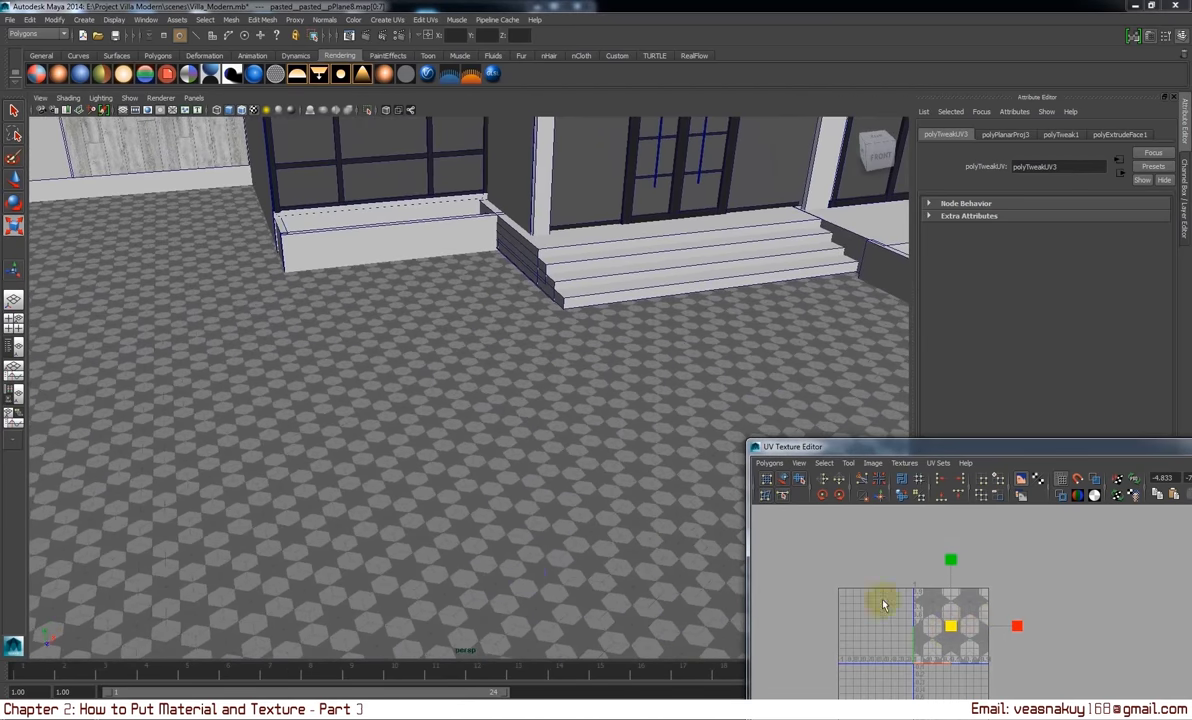
mouse_move(700, 590)
alt+mouse_down()
mouse_move(431, 574)
mouse_move(620, 612)
mouse_move(661, 593)
alt+mouse_up()
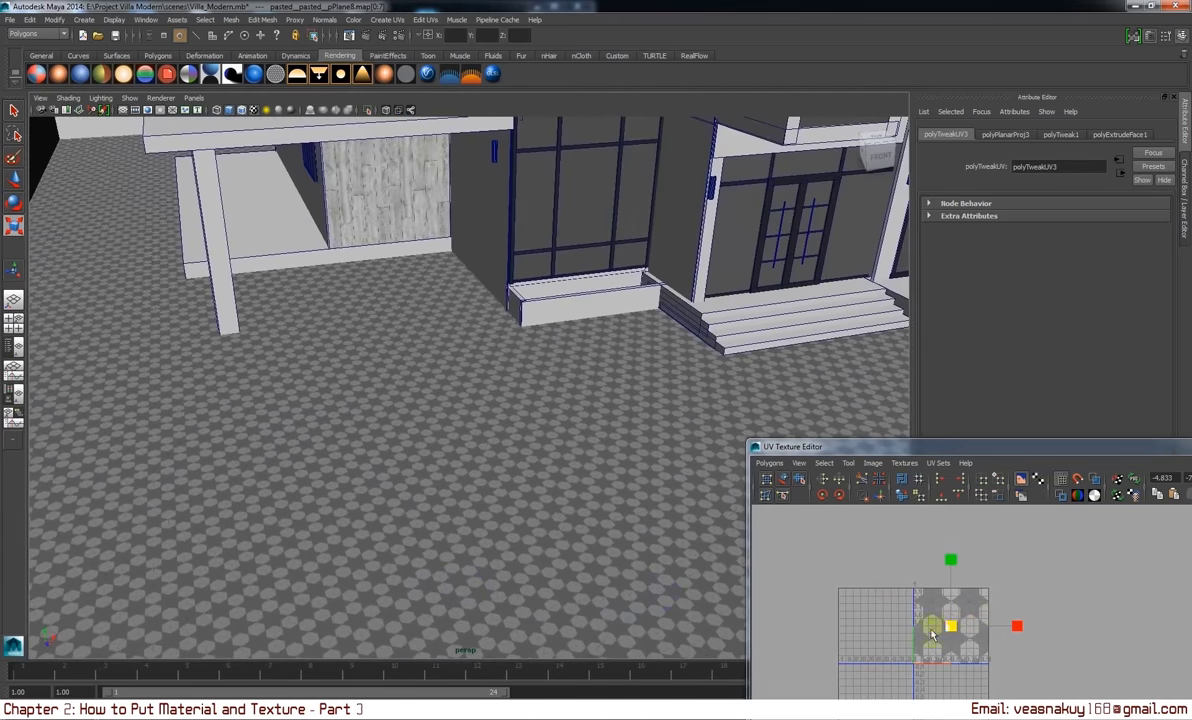
drag(951, 627, 948, 634)
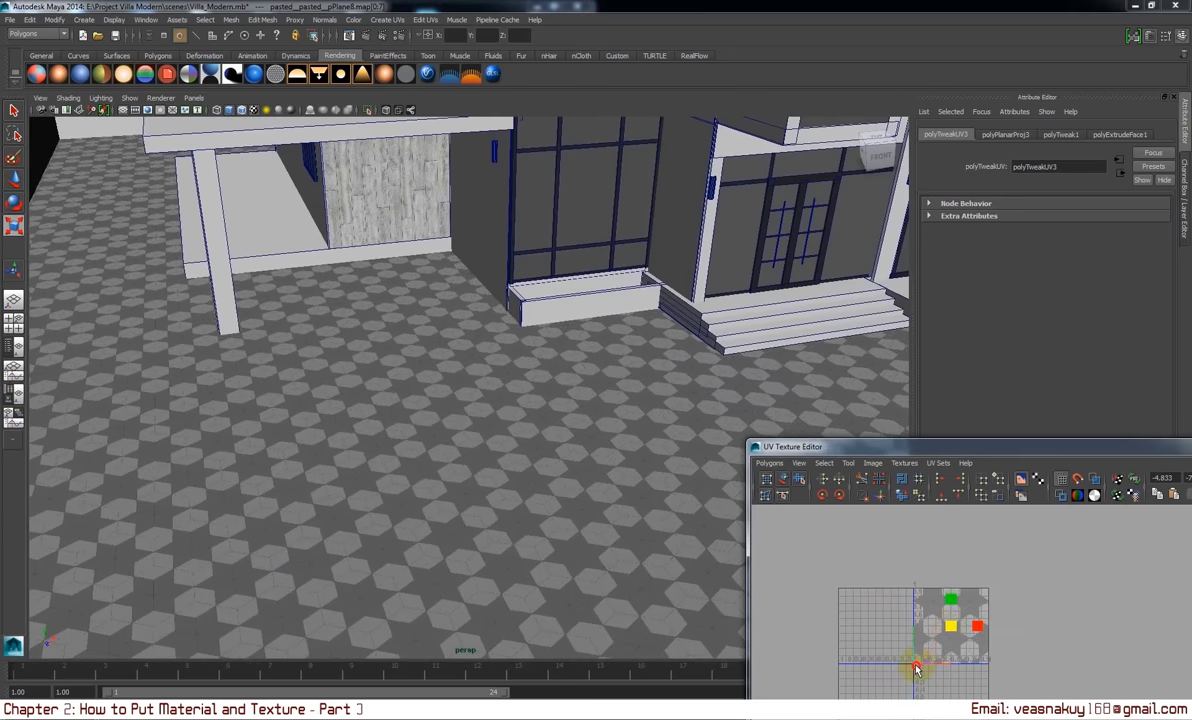
right_drag(446, 550, 722, 378)
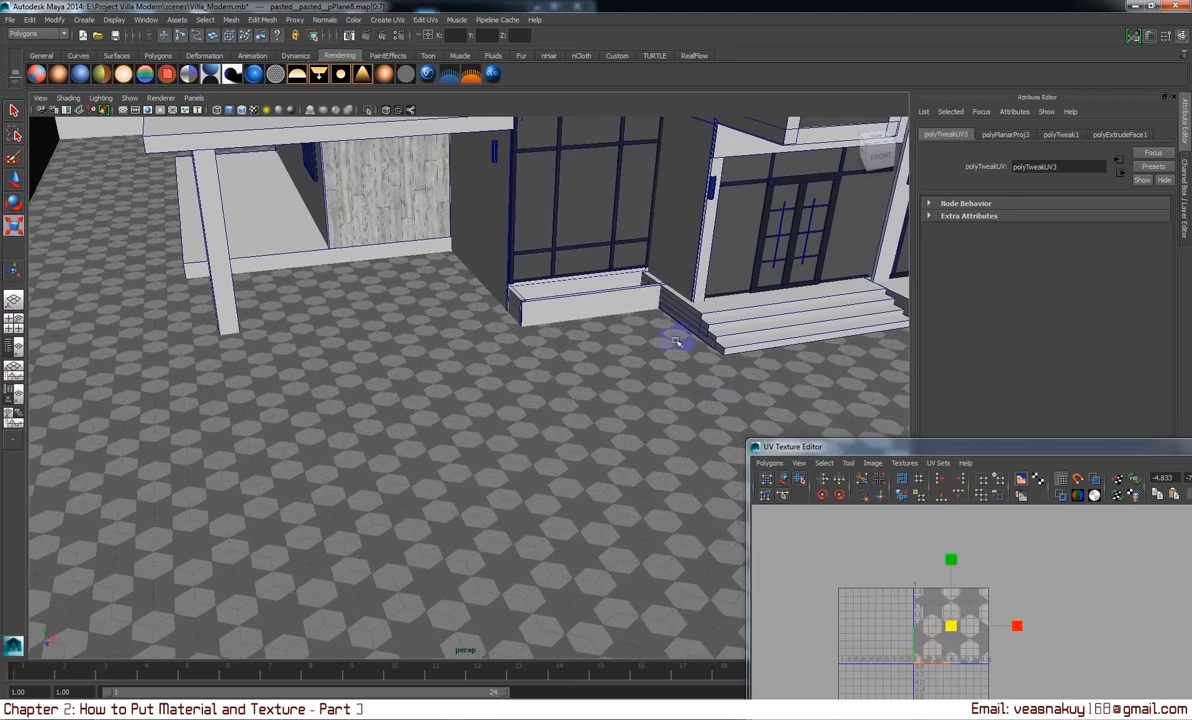
- Frame the fenced lot, clear the selection, and swing the camera down onto the courtyard benches and slatted wall
key(a)
click(774, 157)
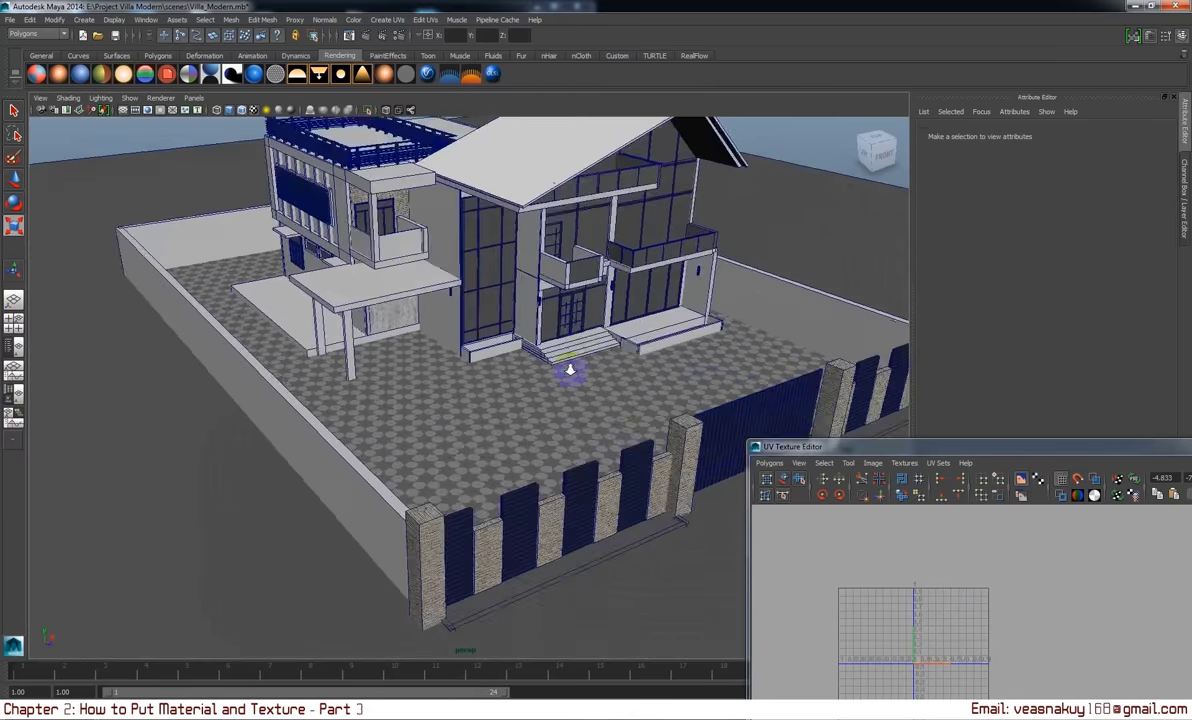
scroll(737, 404, up, 5)
scroll(753, 415, up, 5)
scroll(628, 424, up, 4)
mouse_move(628, 424)
alt+right_down()
mouse_move(463, 359)
mouse_move(473, 412)
mouse_move(490, 410)
alt+right_up()
mouse_move(490, 410)
alt+mouse_down()
mouse_move(452, 412)
mouse_move(160, 335)
mouse_move(593, 425)
alt+mouse_up()
mouse_move(647, 355)
alt+mouse_down()
mouse_move(434, 417)
mouse_move(562, 442)
mouse_move(567, 490)
mouse_move(564, 476)
mouse_move(607, 458)
alt+mouse_up()
mouse_move(554, 398)
alt+mouse_down()
mouse_move(492, 412)
mouse_move(181, 338)
mouse_move(468, 403)
mouse_move(426, 418)
mouse_move(585, 434)
mouse_move(580, 404)
mouse_move(559, 398)
mouse_move(673, 394)
mouse_move(633, 396)
mouse_move(651, 395)
mouse_move(580, 460)
alt+mouse_up()
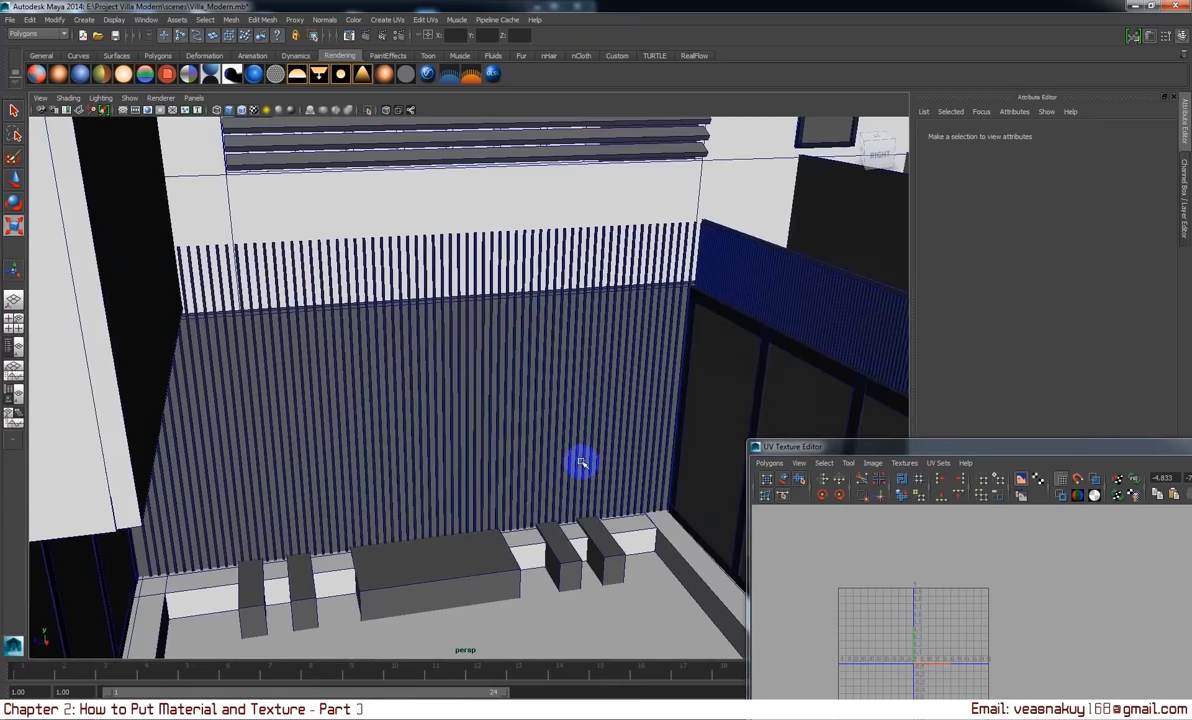
alt+middle_drag(580, 460, 521, 460)
alt+drag(388, 444, 510, 446)
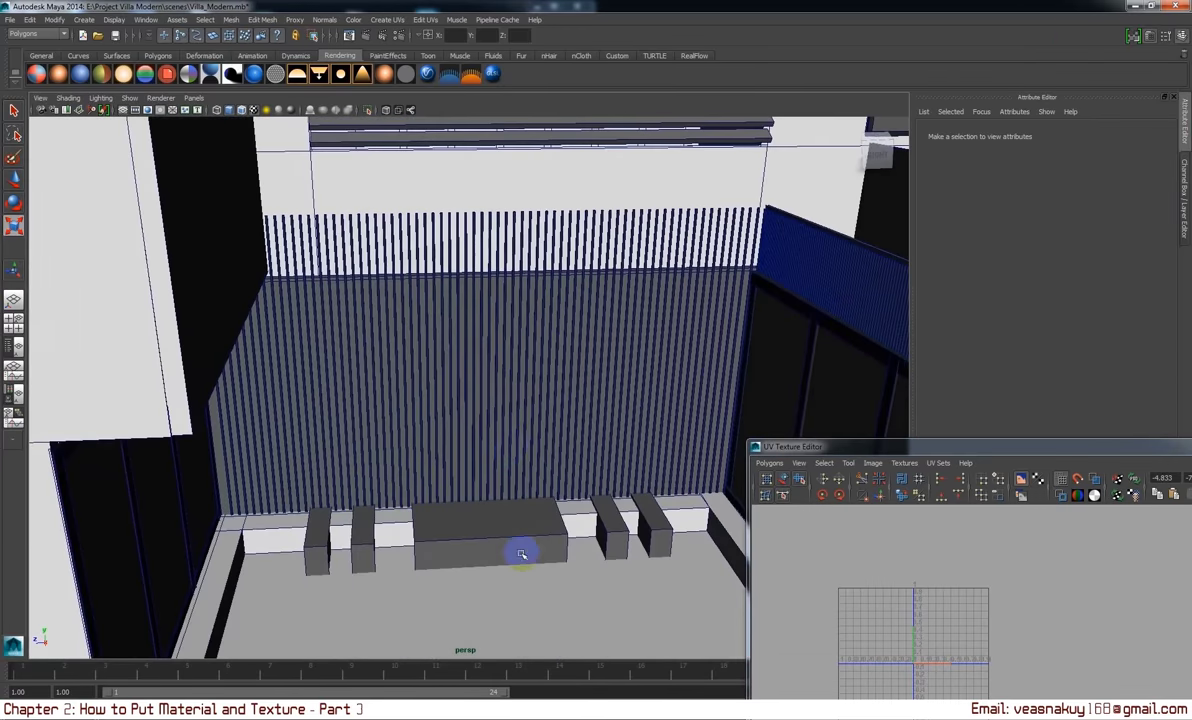
mouse_move(521, 554)
alt+mouse_down()
mouse_move(553, 441)
mouse_move(335, 425)
alt+mouse_up()
- Select the left, middle and right courtyard bench boxes
click(266, 412)
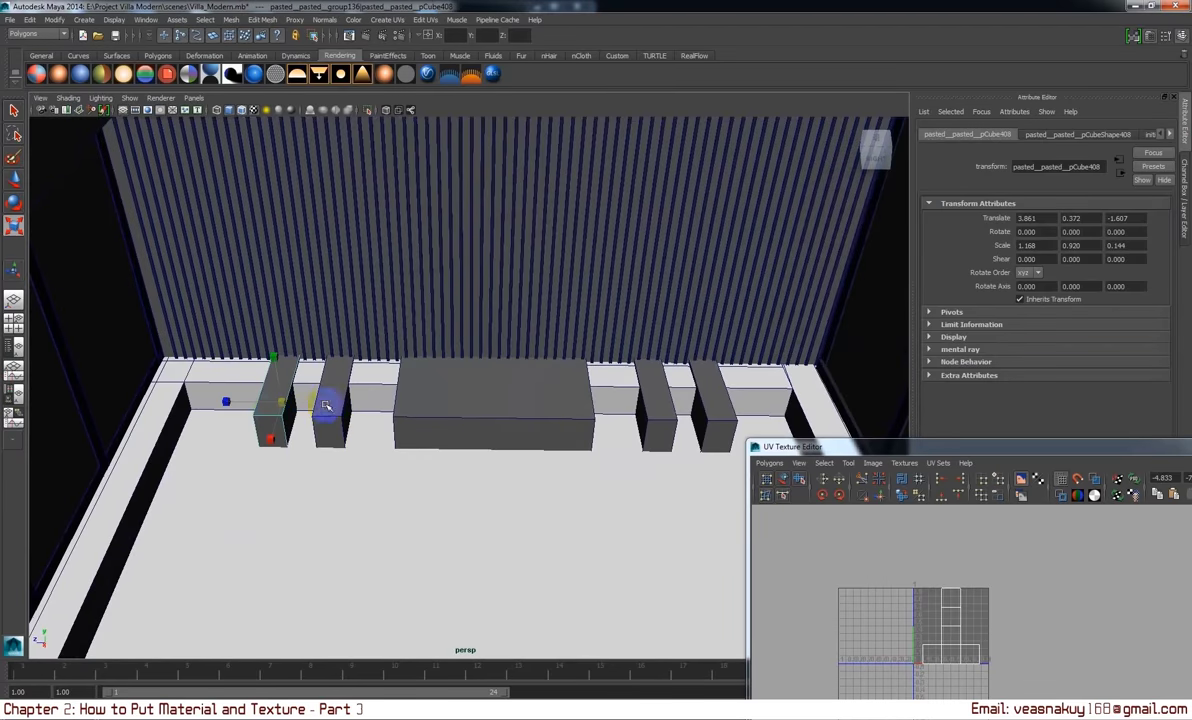
click(418, 410)
click(665, 418)
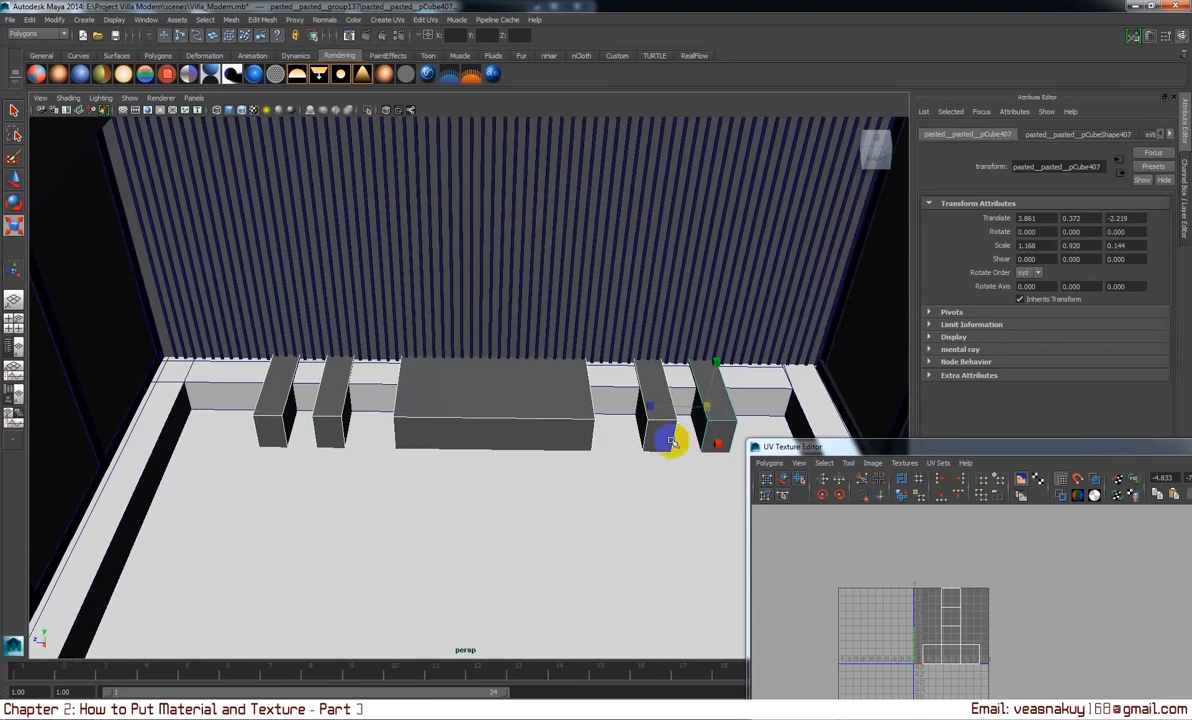
mouse_move(545, 473)
alt+mouse_down()
mouse_move(562, 460)
mouse_move(525, 502)
alt+mouse_up()
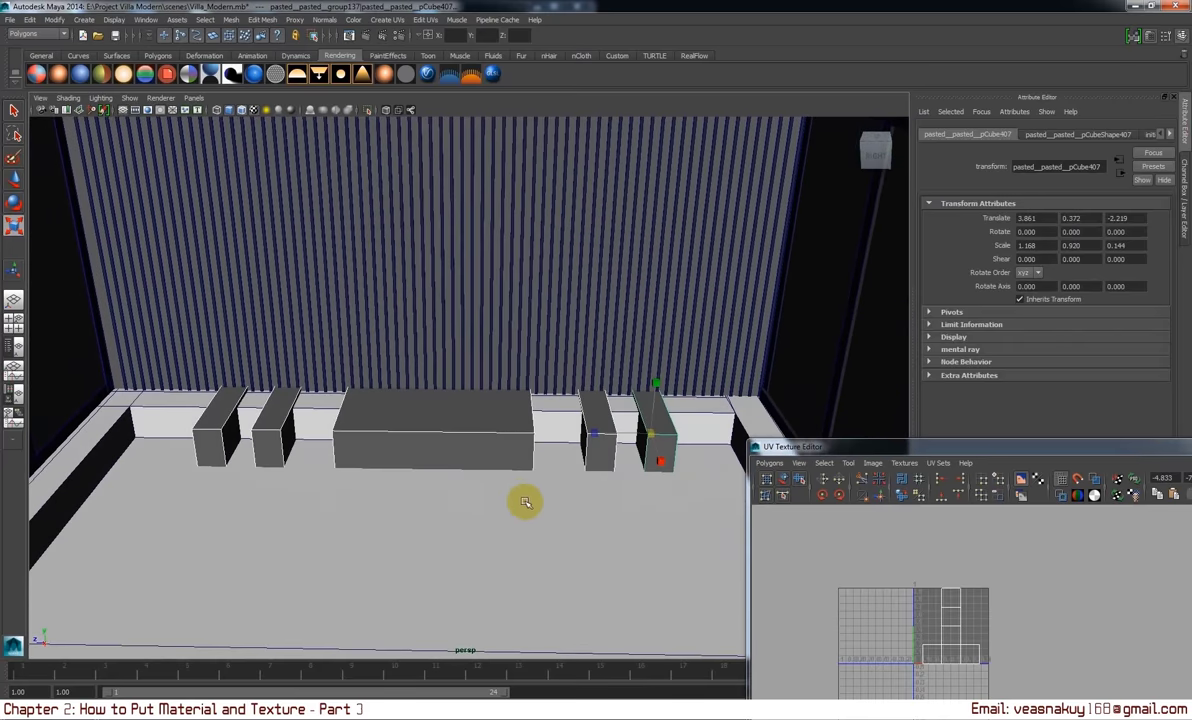
- Combine the selected benches into one mesh, polySurface23, and view it from above
click(224, 22)
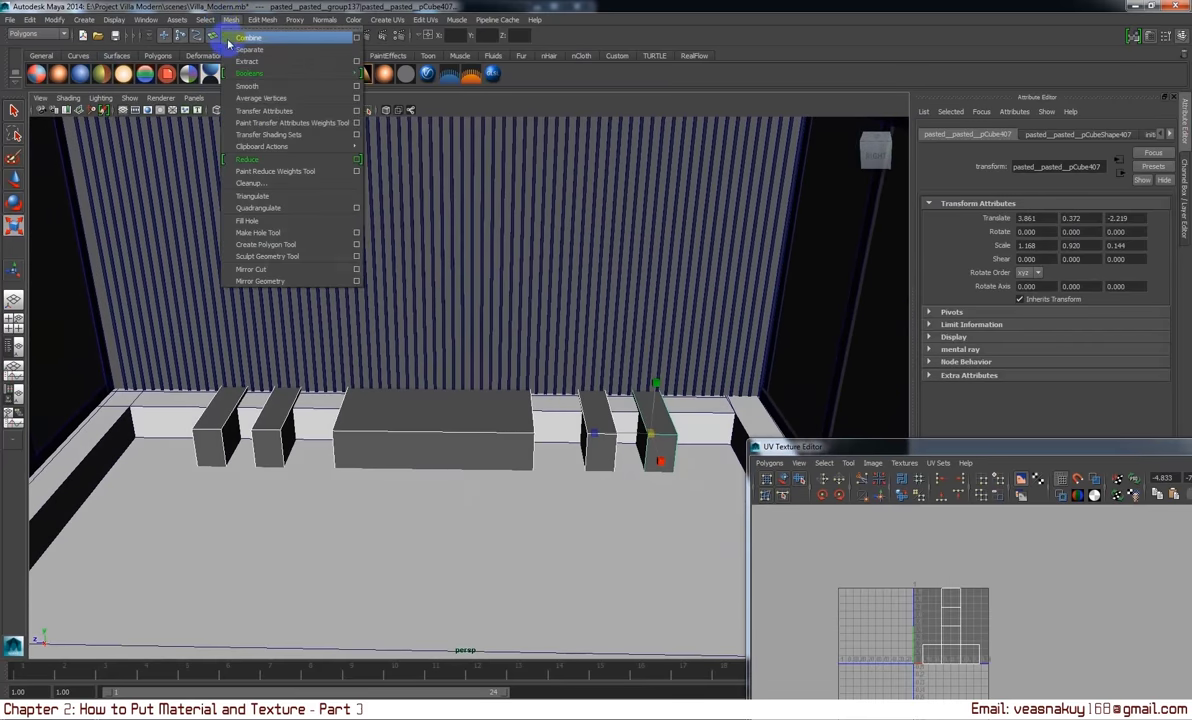
click(250, 133)
scroll(415, 390, down, 5)
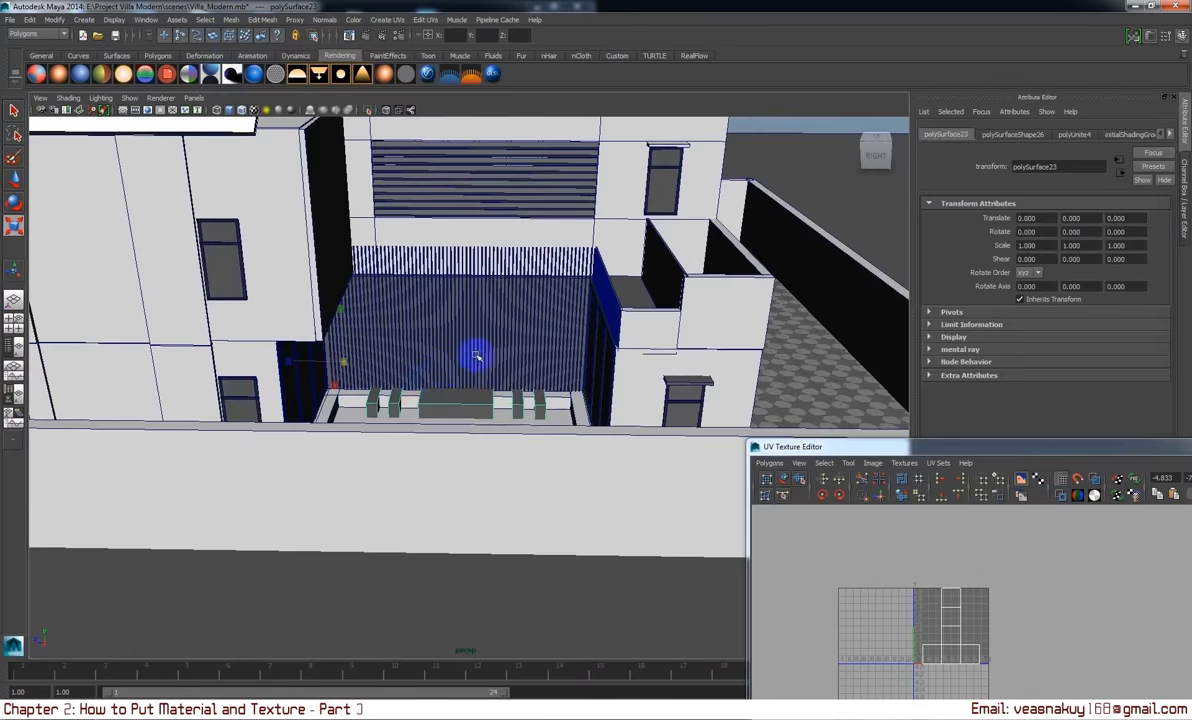
scroll(477, 357, up, 2)
scroll(444, 404, up, 3)
scroll(452, 412, up, 2)
scroll(497, 372, up, 3)
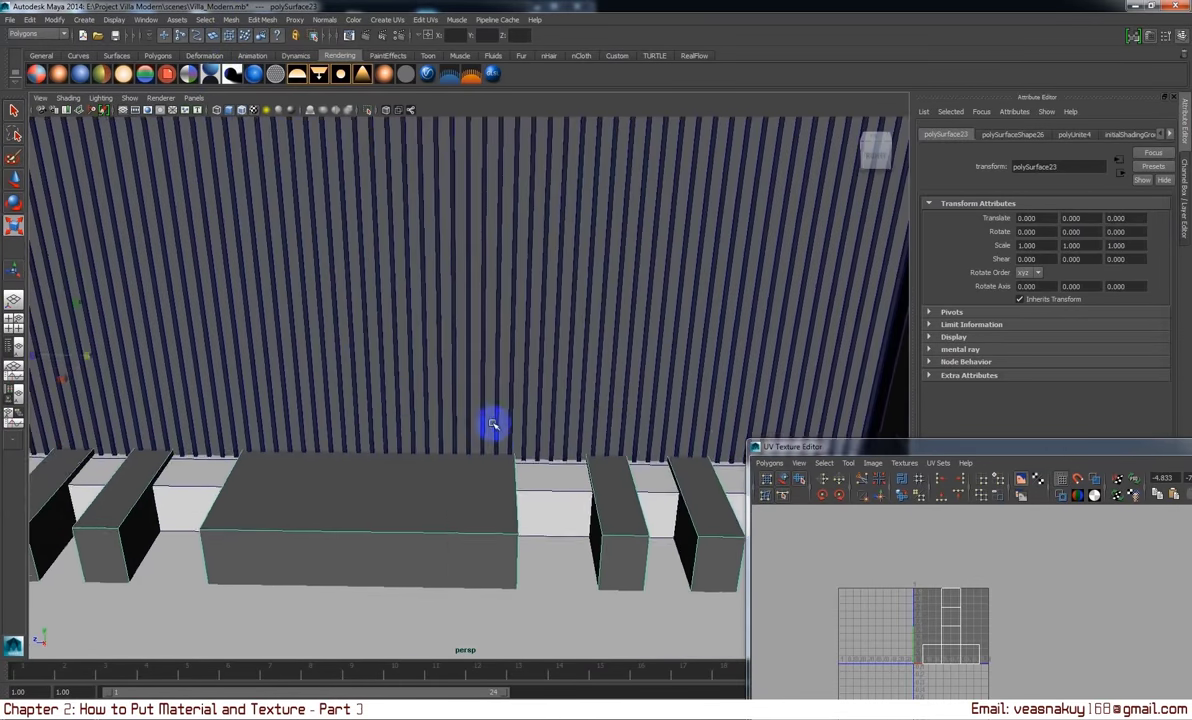
scroll(493, 424, down, 2)
scroll(505, 385, down, 2)
alt+drag(505, 385, 545, 433)
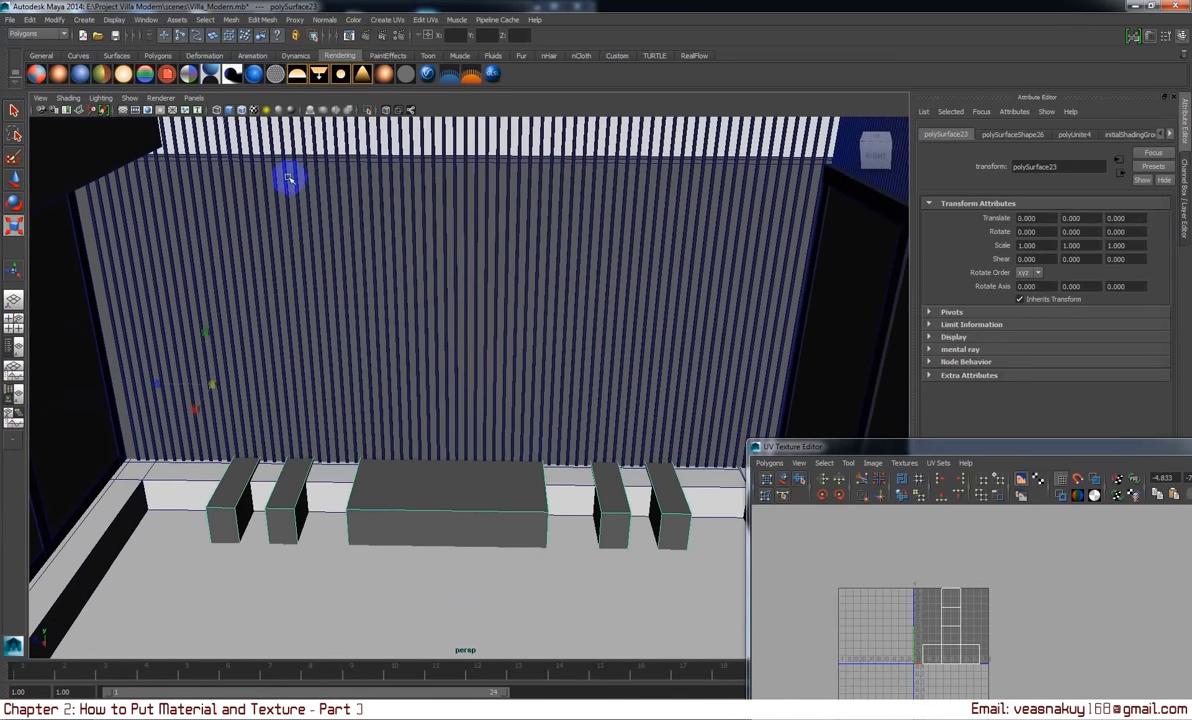
- Assign a new VRayMtl to the benches with a wood.jpg file texture on Diffuse Color
click(79, 73)
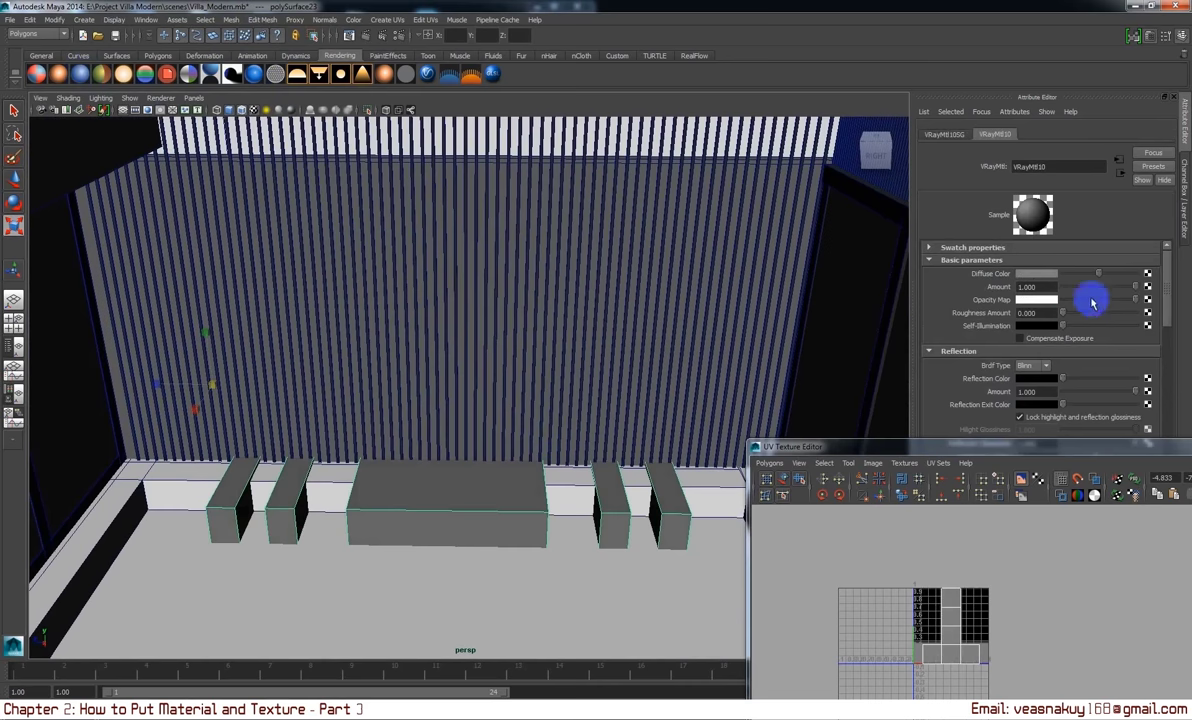
click(1147, 273)
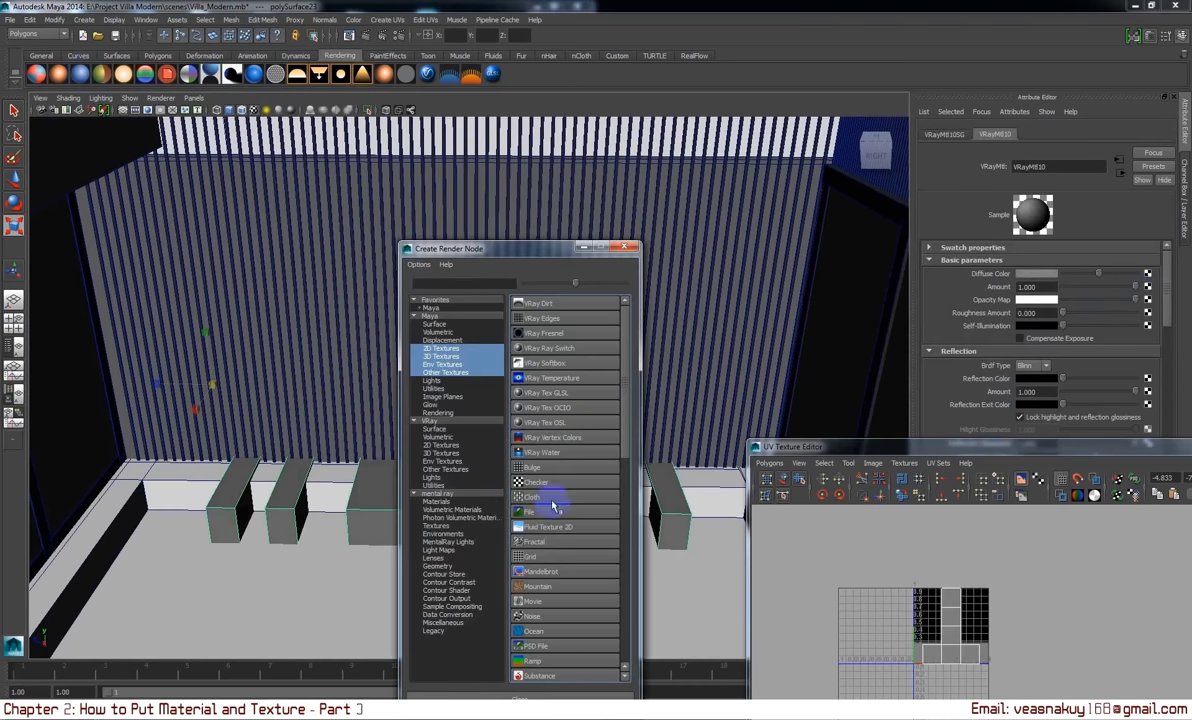
click(508, 473)
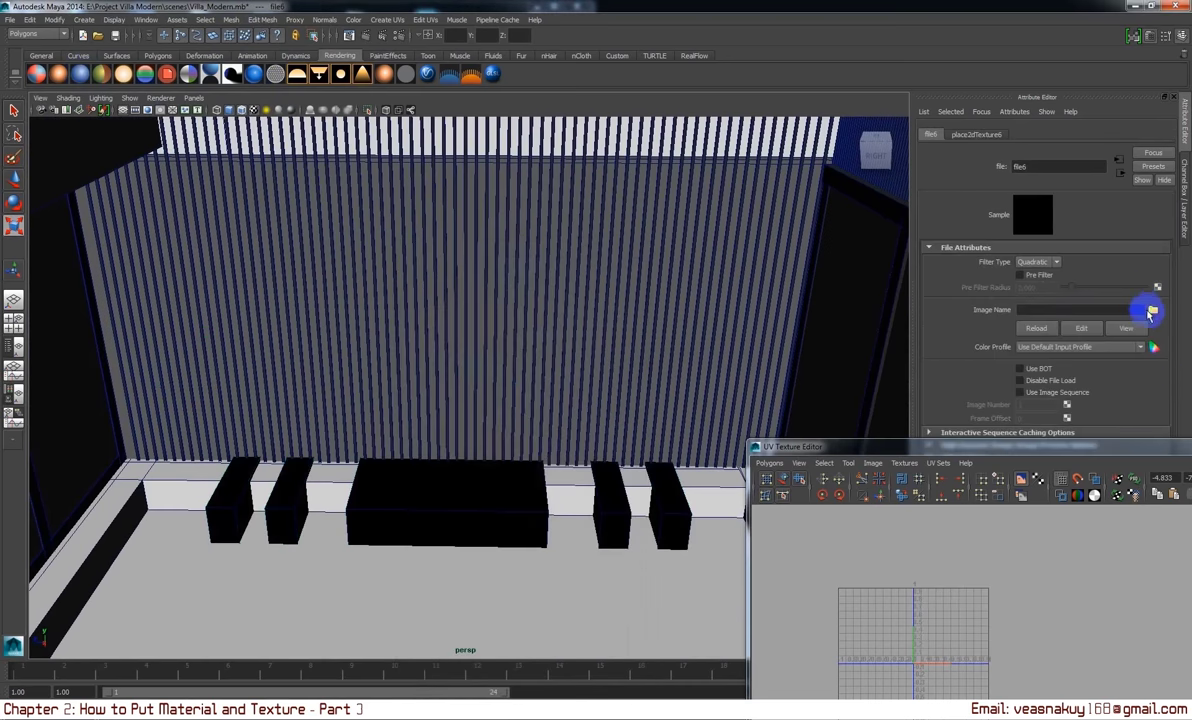
click(1152, 311)
click(685, 262)
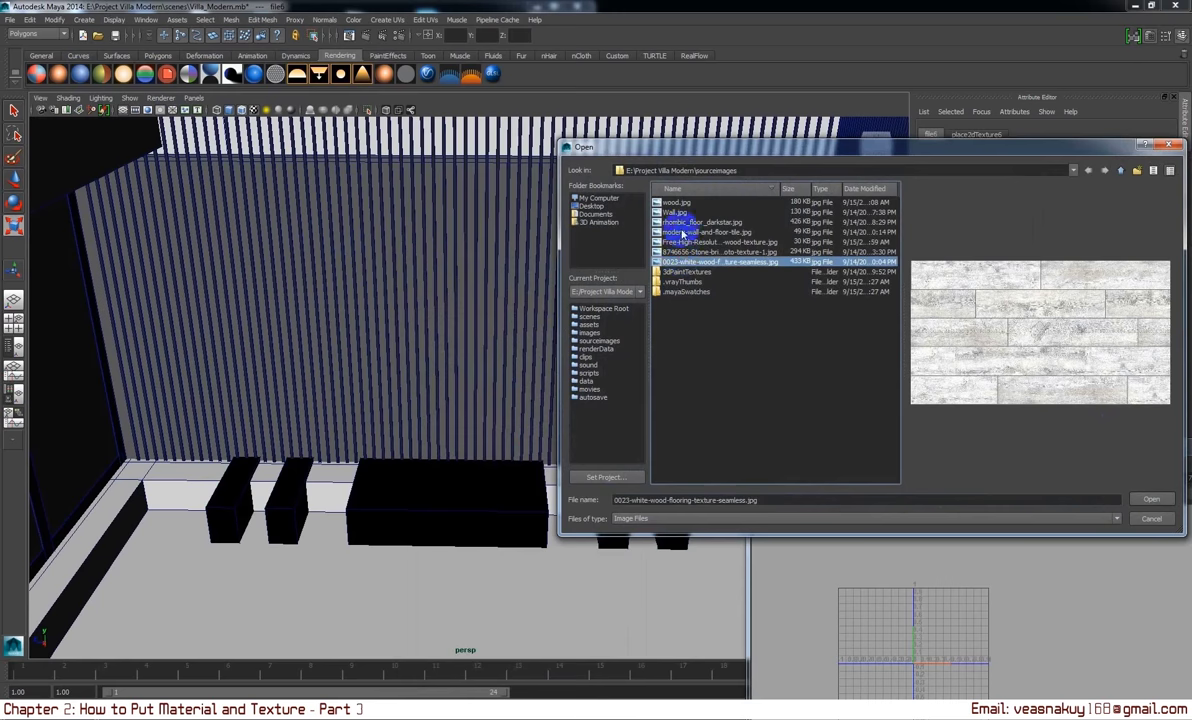
click(683, 233)
click(677, 203)
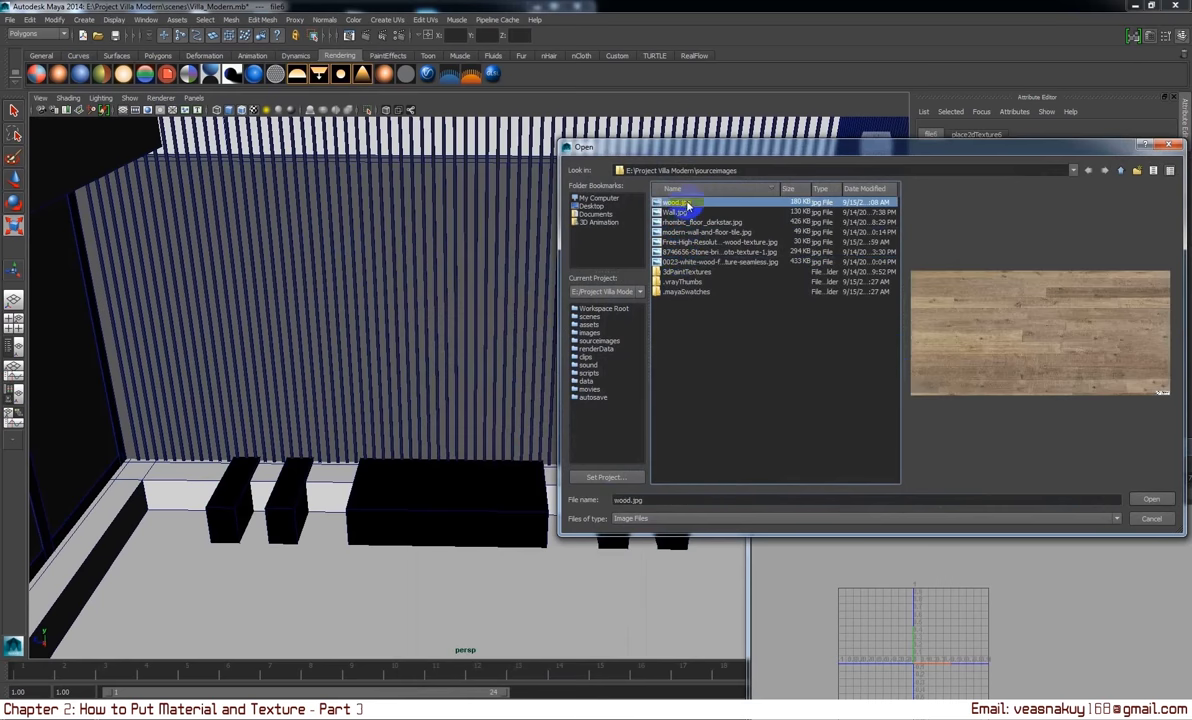
click(1141, 497)
- Reselect the bench mesh and show the wood file texture in the UV Texture Editor
alt+right_drag(431, 526, 504, 540)
click(455, 524)
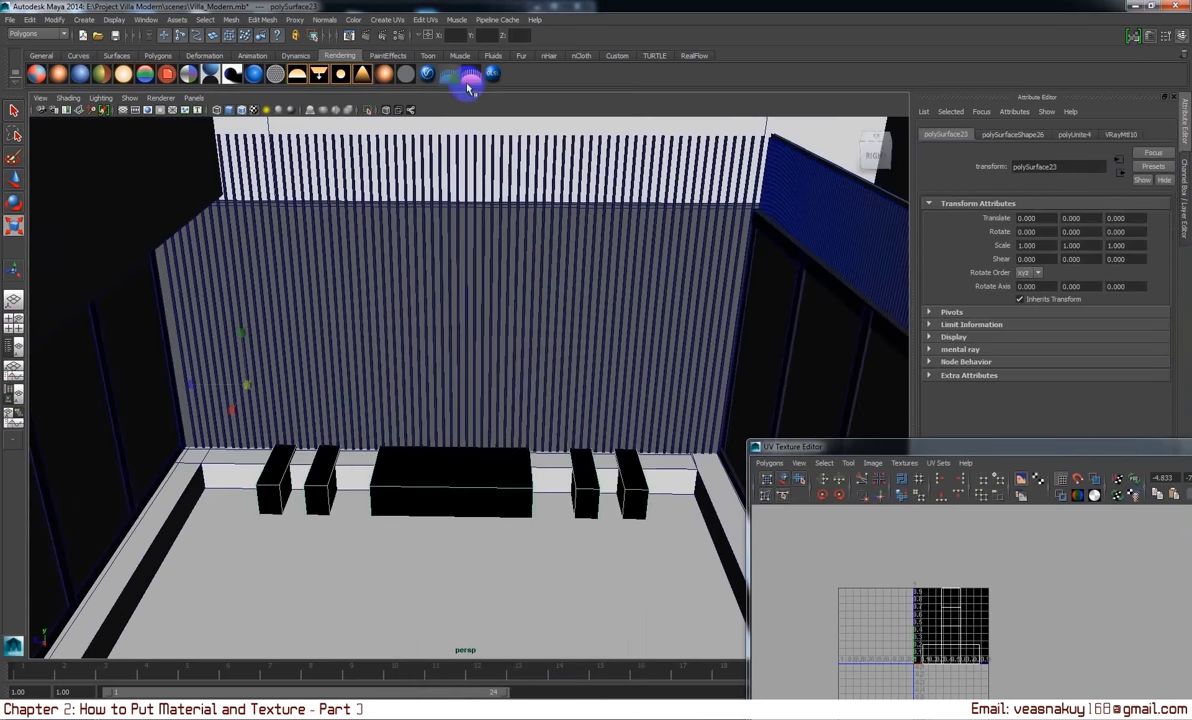
click(406, 22)
click(444, 268)
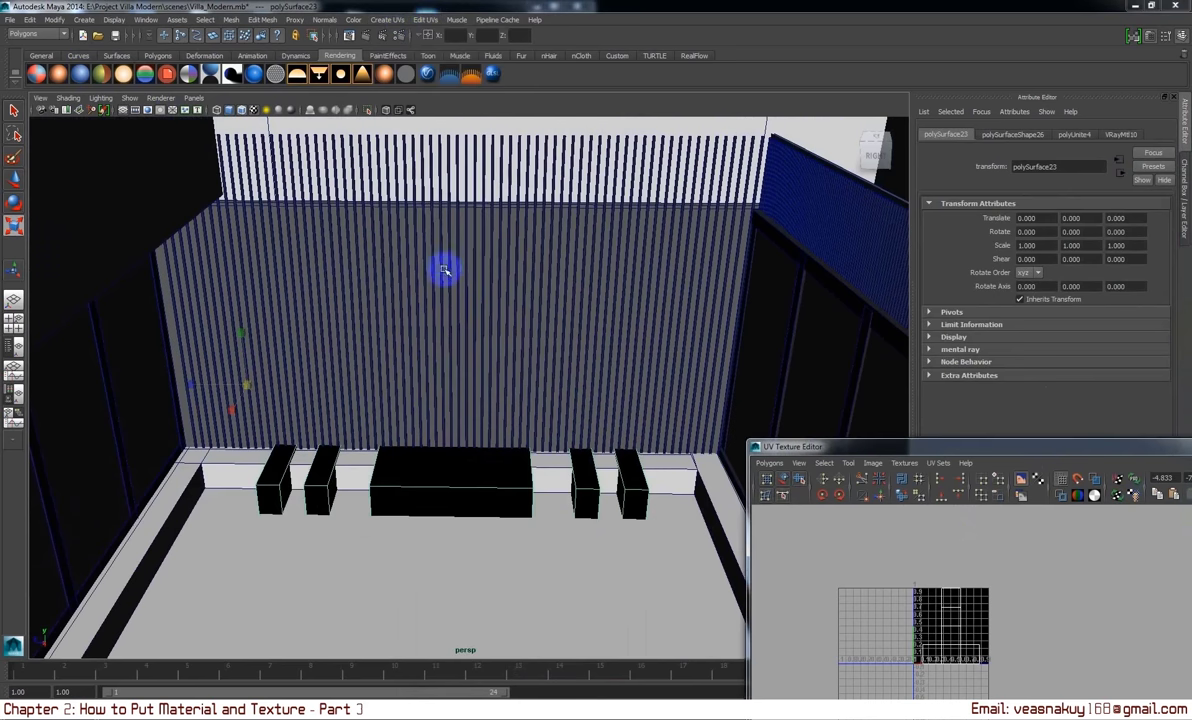
click(904, 463)
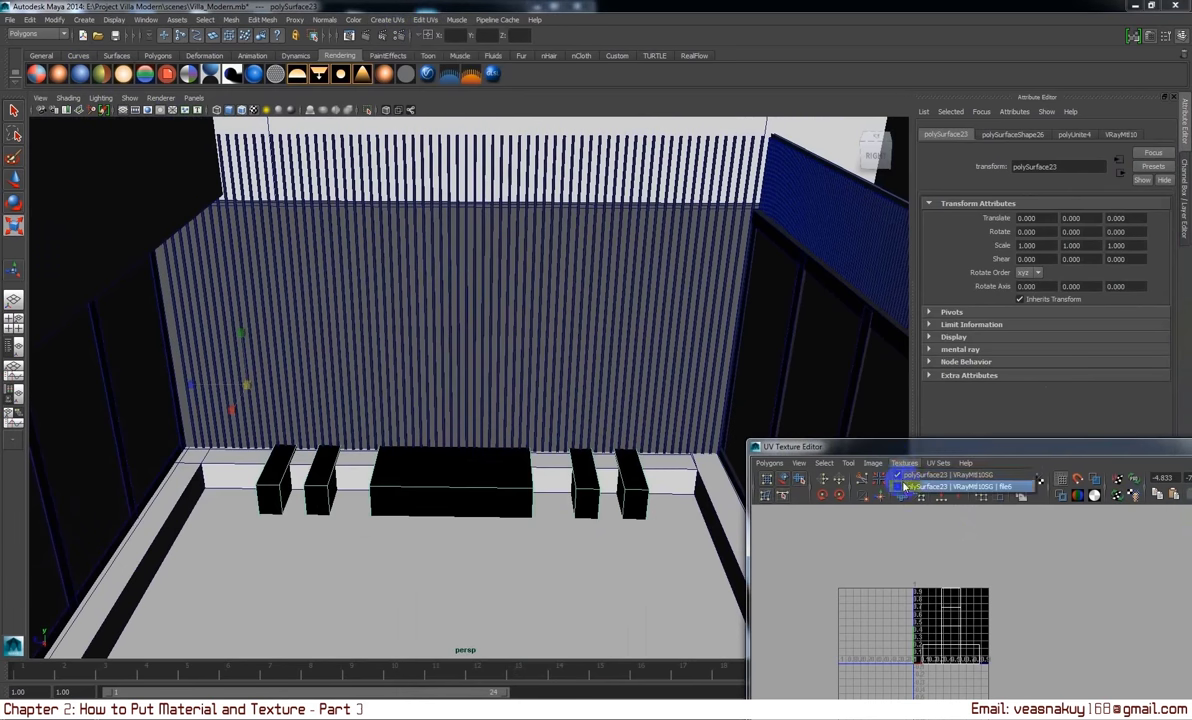
click(904, 487)
- Zoom in on the wood-textured benches and check them from a new angle
alt+drag(607, 508, 532, 527)
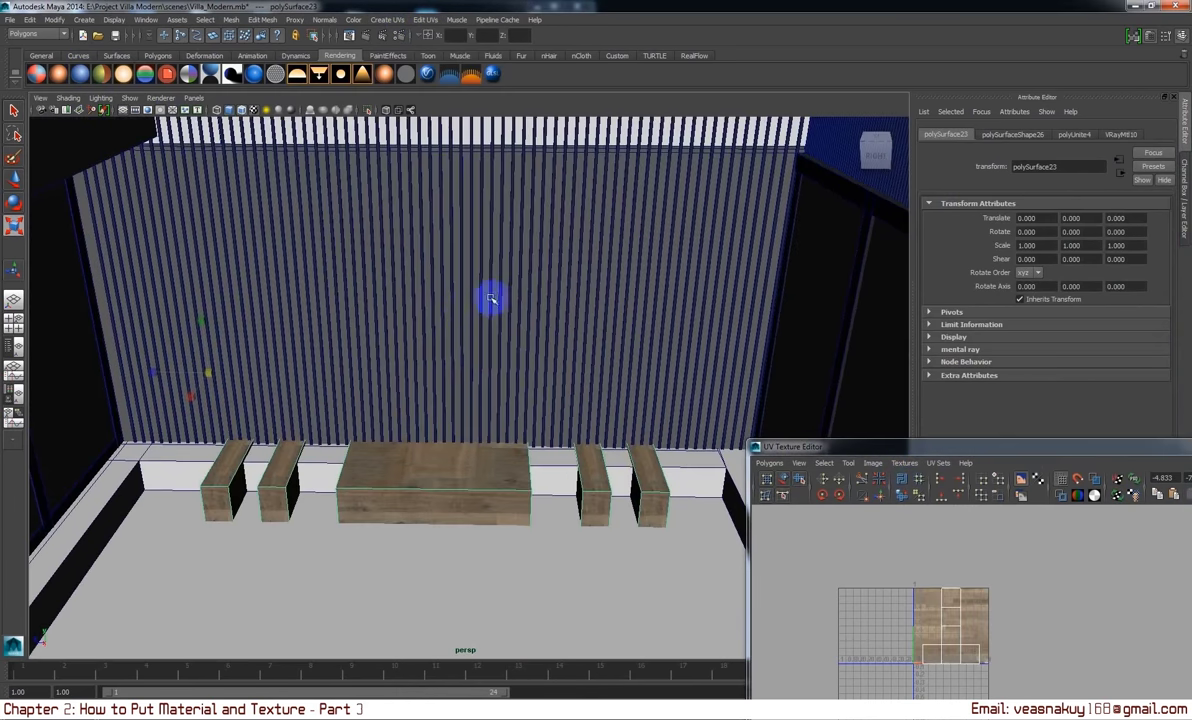
click(572, 502)
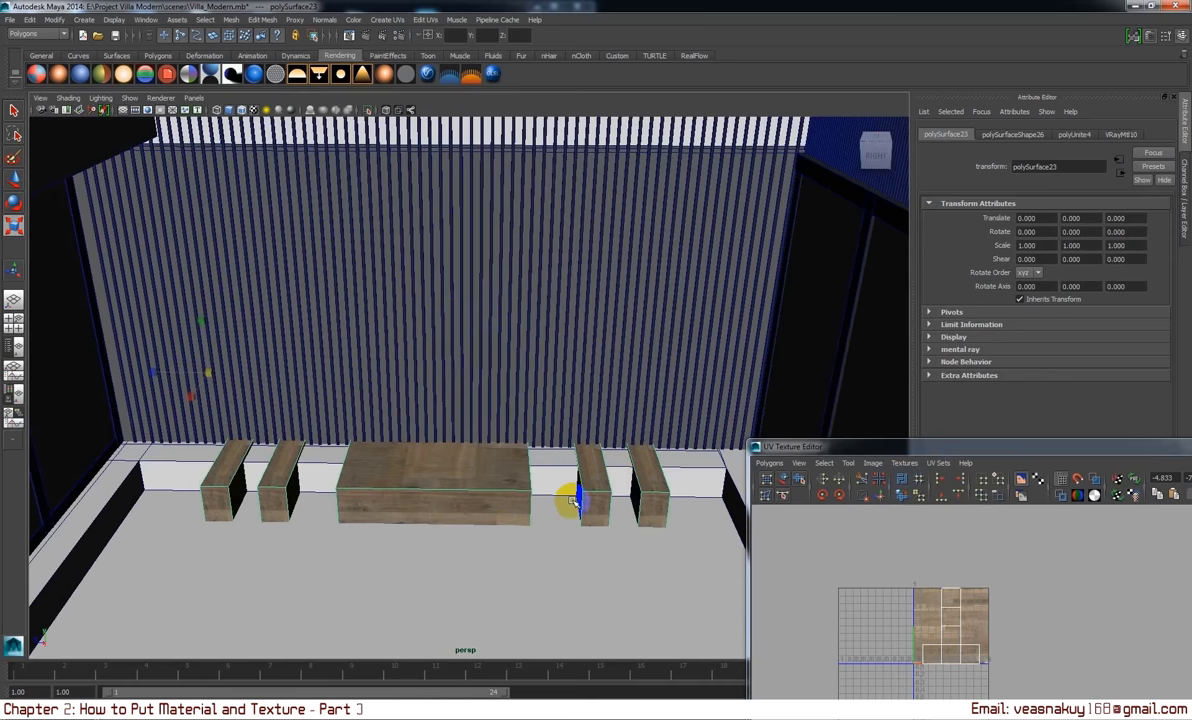
click(425, 452)
mouse_move(432, 450)
alt+right_down()
mouse_move(474, 426)
mouse_move(439, 447)
mouse_move(480, 490)
alt+right_up()
mouse_move(480, 490)
alt+mouse_down()
mouse_move(505, 519)
mouse_move(502, 537)
alt+mouse_up()
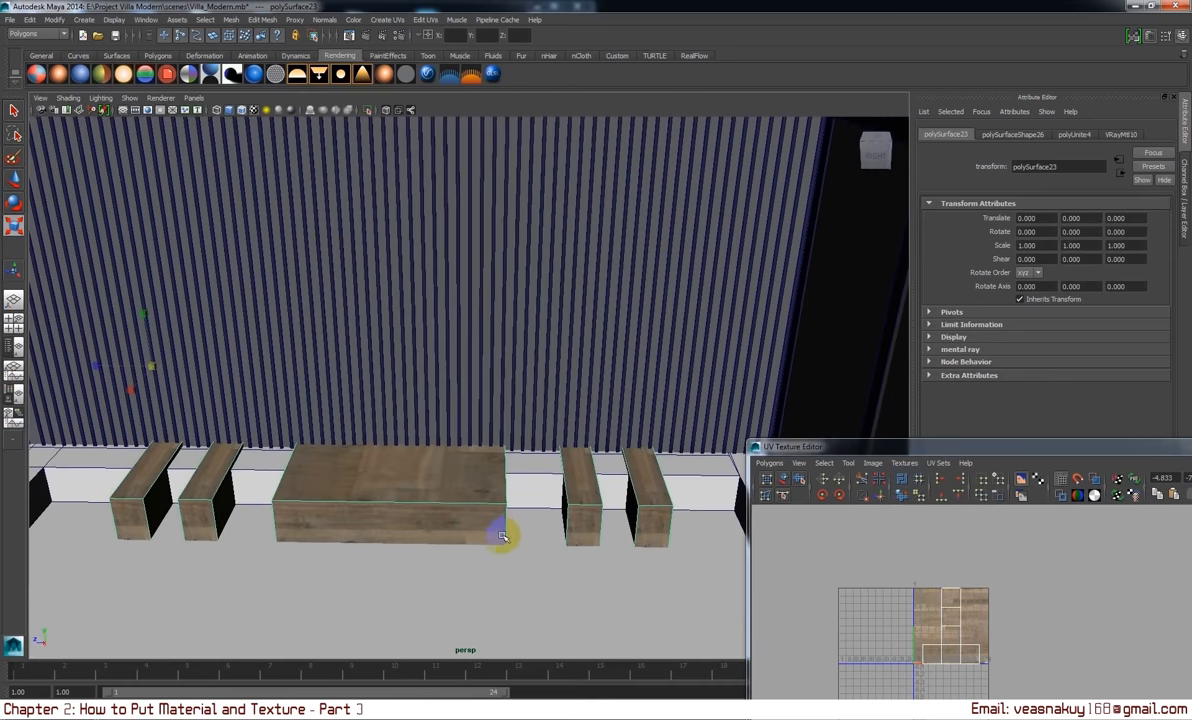
click(264, 21)
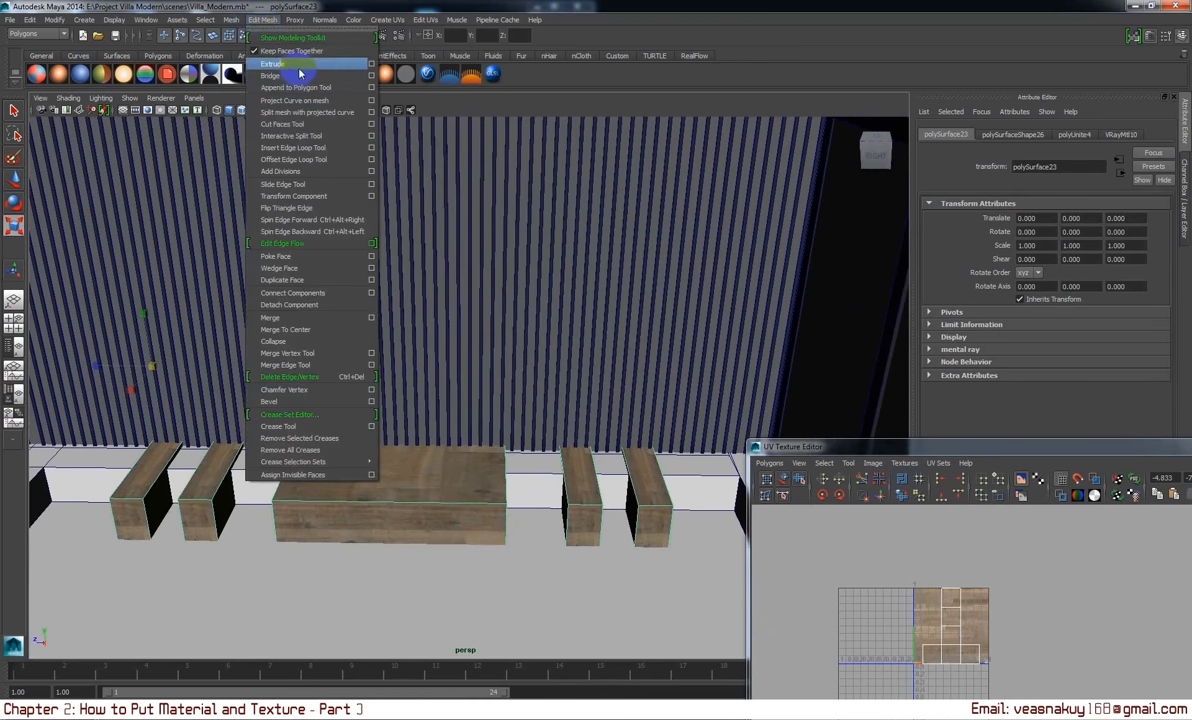
click(299, 6)
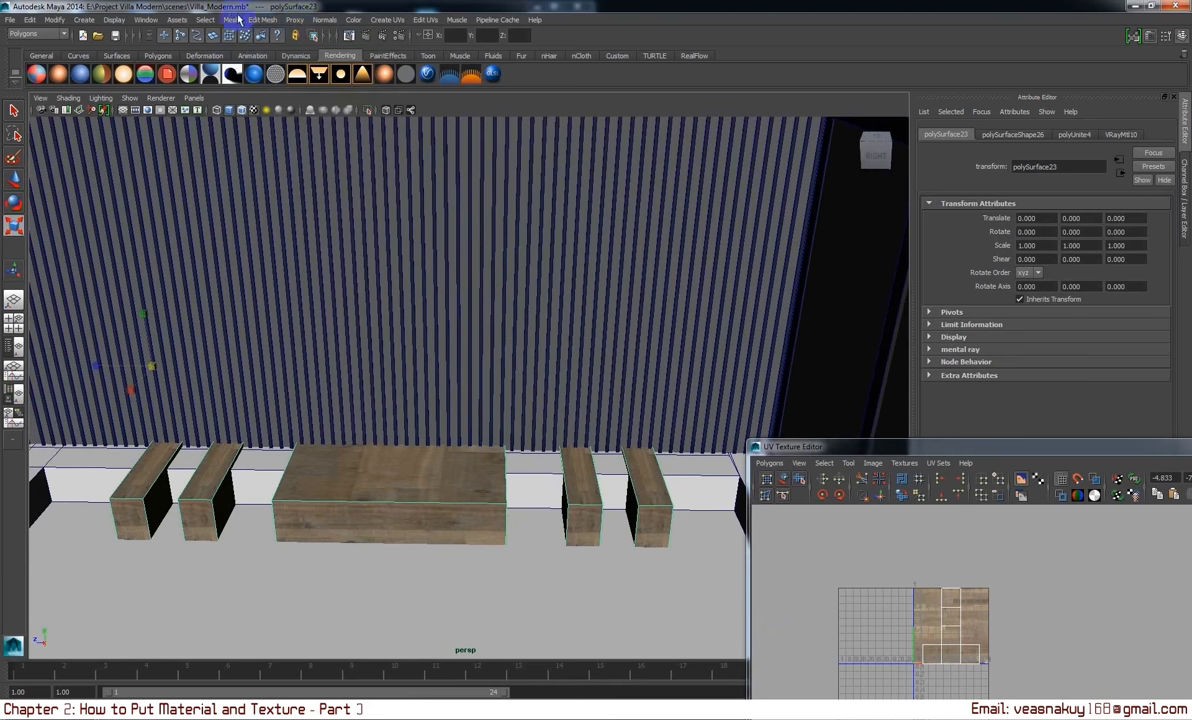
click(401, 24)
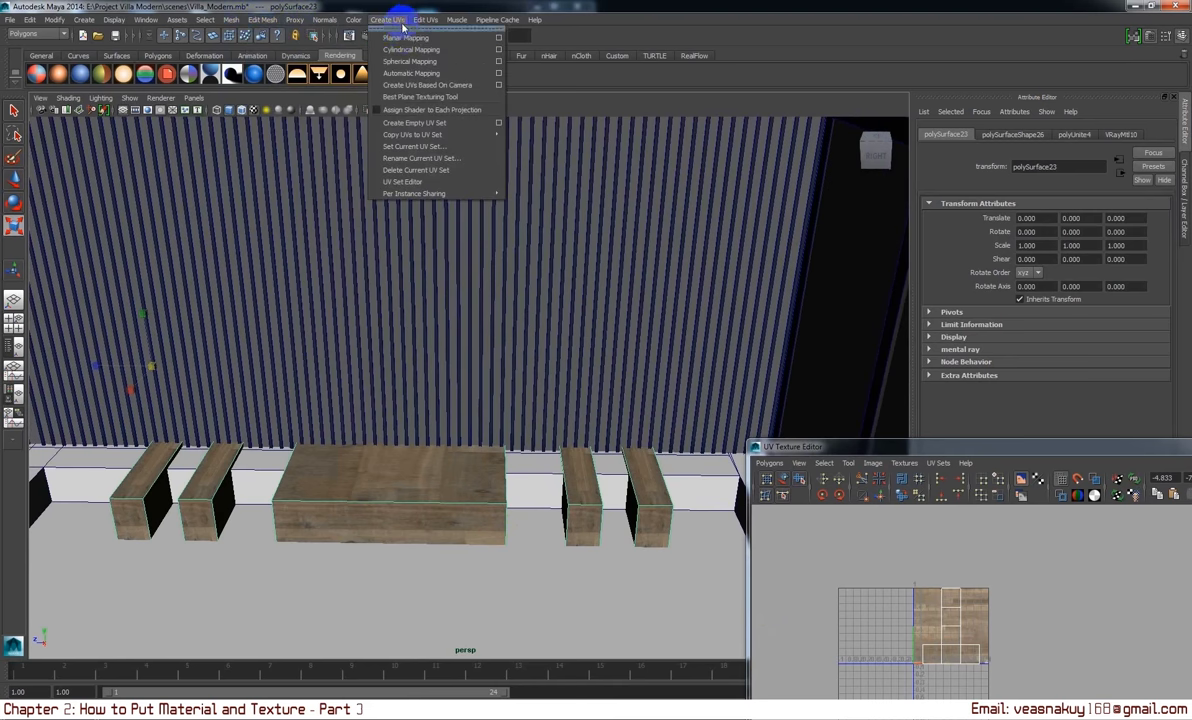
- Apply Automatic Mapping to the benches and scale all their UV shells up
click(416, 76)
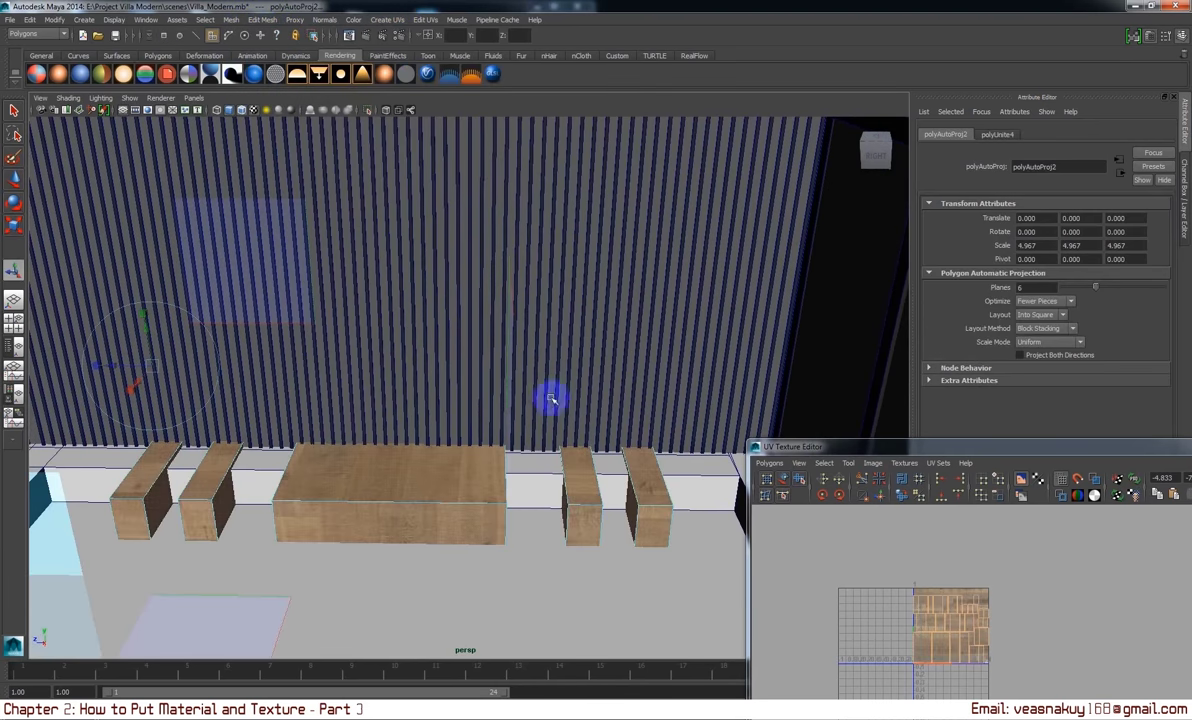
right_drag(950, 603, 1030, 630)
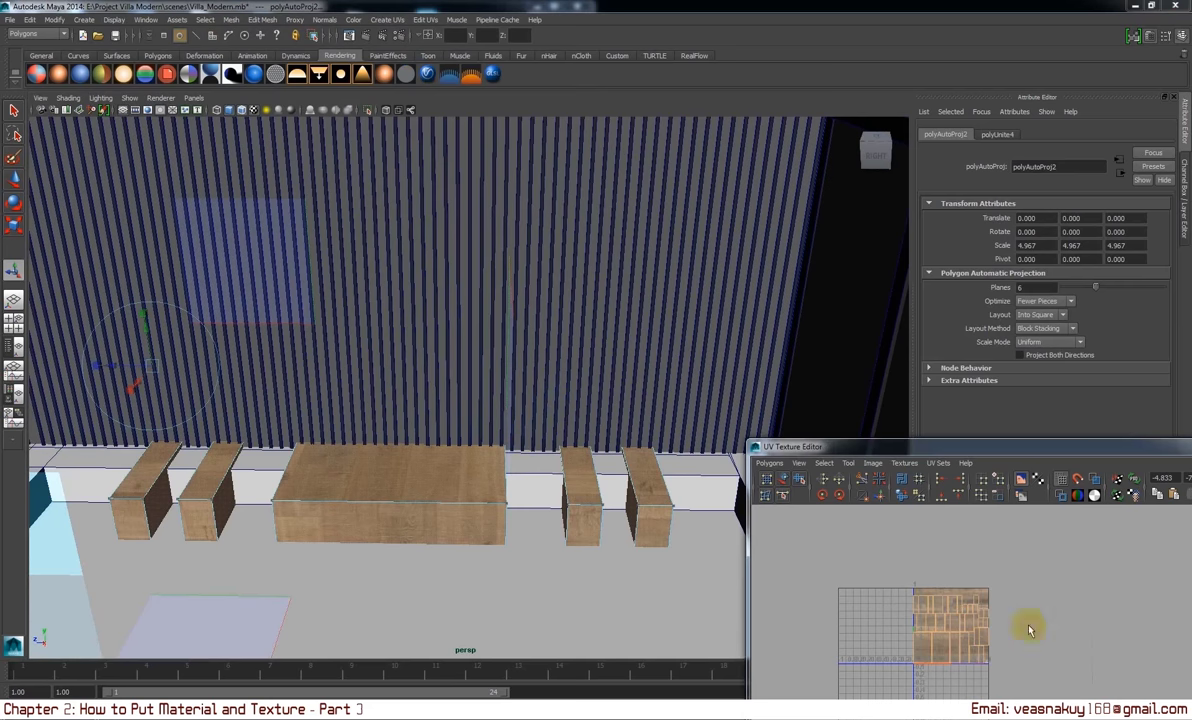
drag(878, 566, 1000, 670)
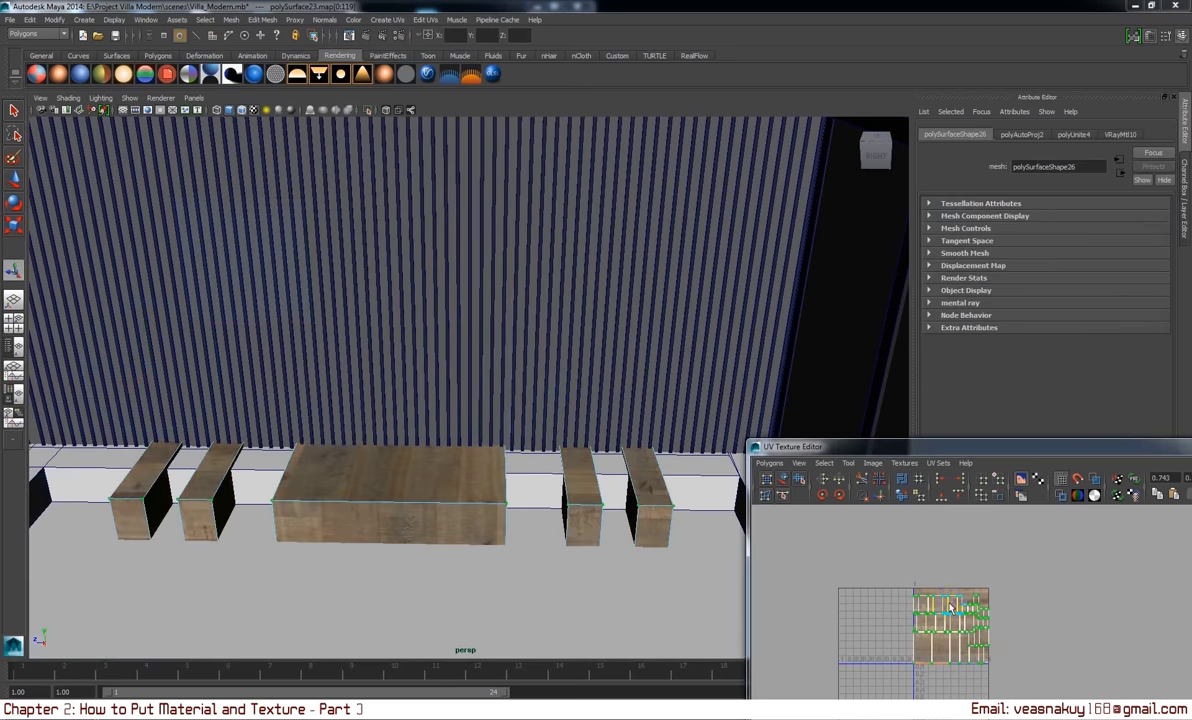
key(w)
drag(950, 633, 1028, 598)
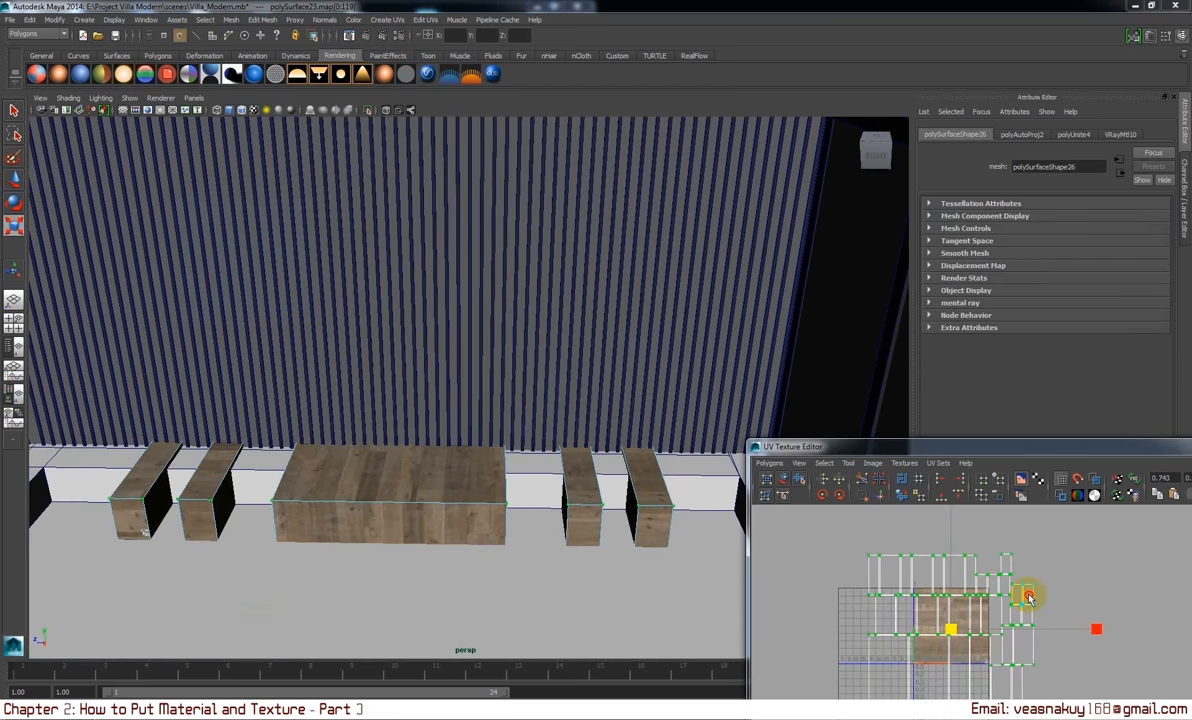
drag(1029, 598, 1047, 590)
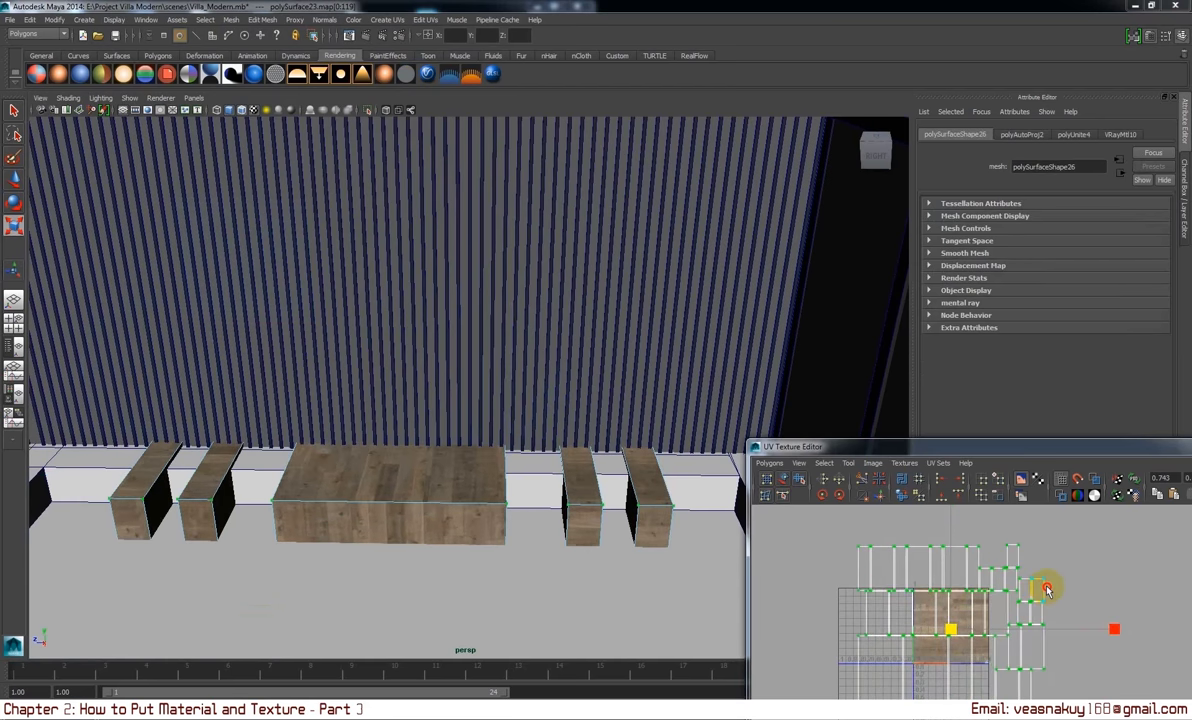
- Enlarge the bench UV shells further so the wood planks appear finer
mouse_move(515, 520)
alt+mouse_down()
mouse_move(601, 505)
mouse_move(519, 518)
mouse_move(530, 535)
alt+mouse_up()
mouse_move(530, 535)
alt+right_down()
mouse_move(564, 527)
mouse_move(540, 474)
alt+right_up()
alt+drag(540, 474, 566, 484)
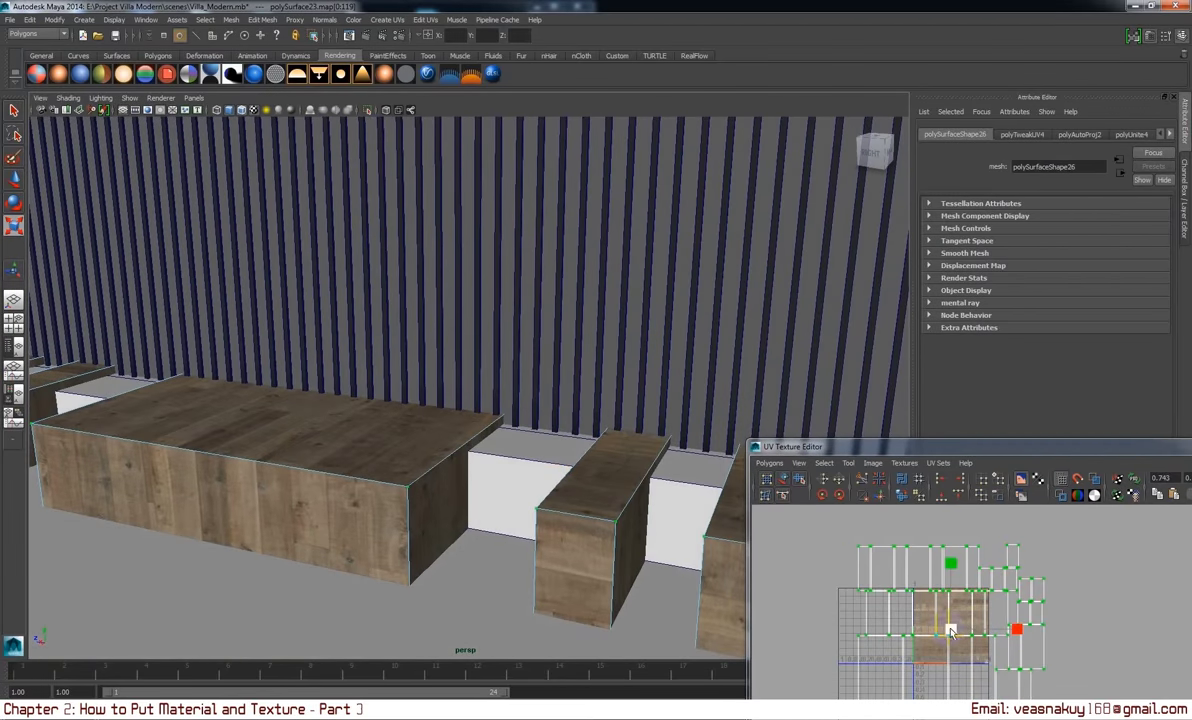
mouse_move(951, 631)
mouse_down()
mouse_move(998, 598)
mouse_move(971, 606)
mouse_move(944, 524)
mouse_up()
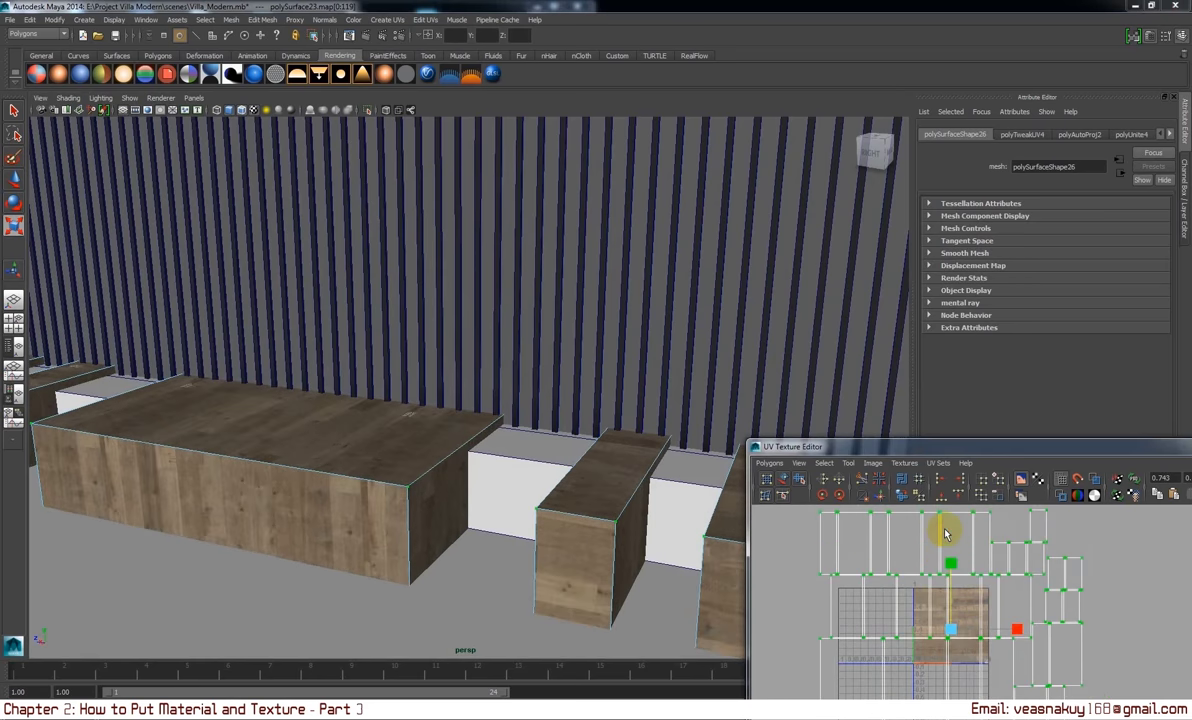
mouse_move(612, 606)
alt+mouse_down()
mouse_move(564, 579)
mouse_move(595, 604)
alt+mouse_up()
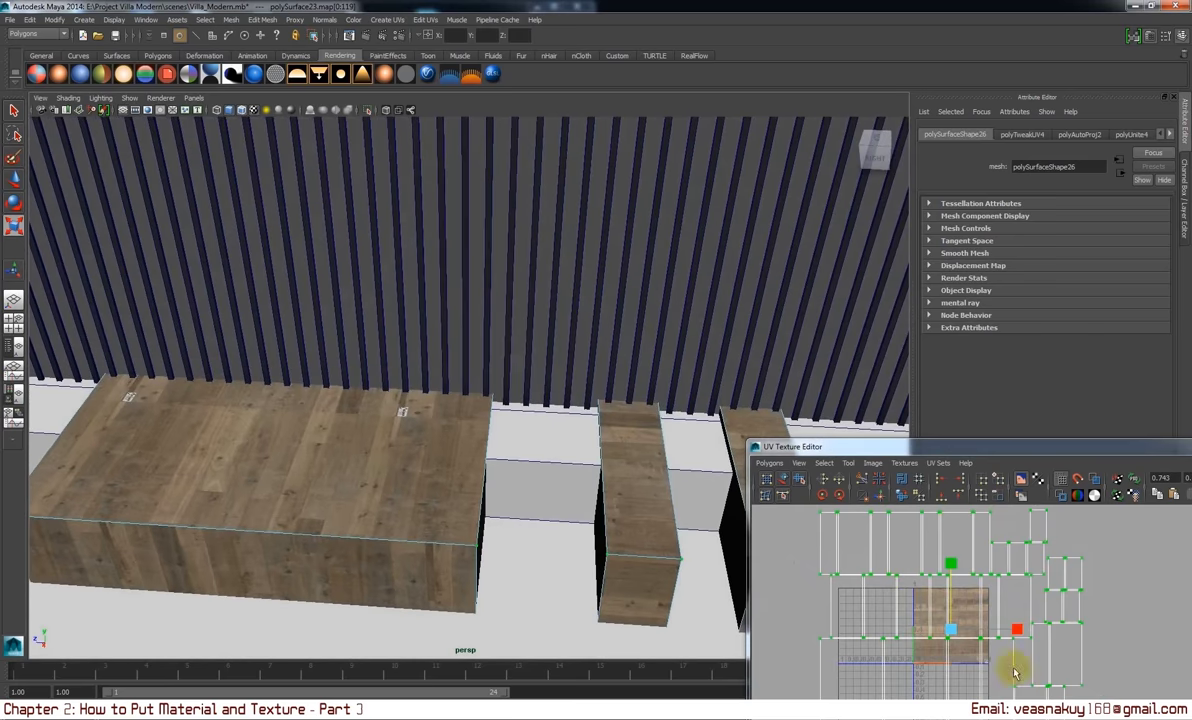
mouse_move(953, 632)
mouse_down()
mouse_move(968, 624)
mouse_move(953, 626)
mouse_up()
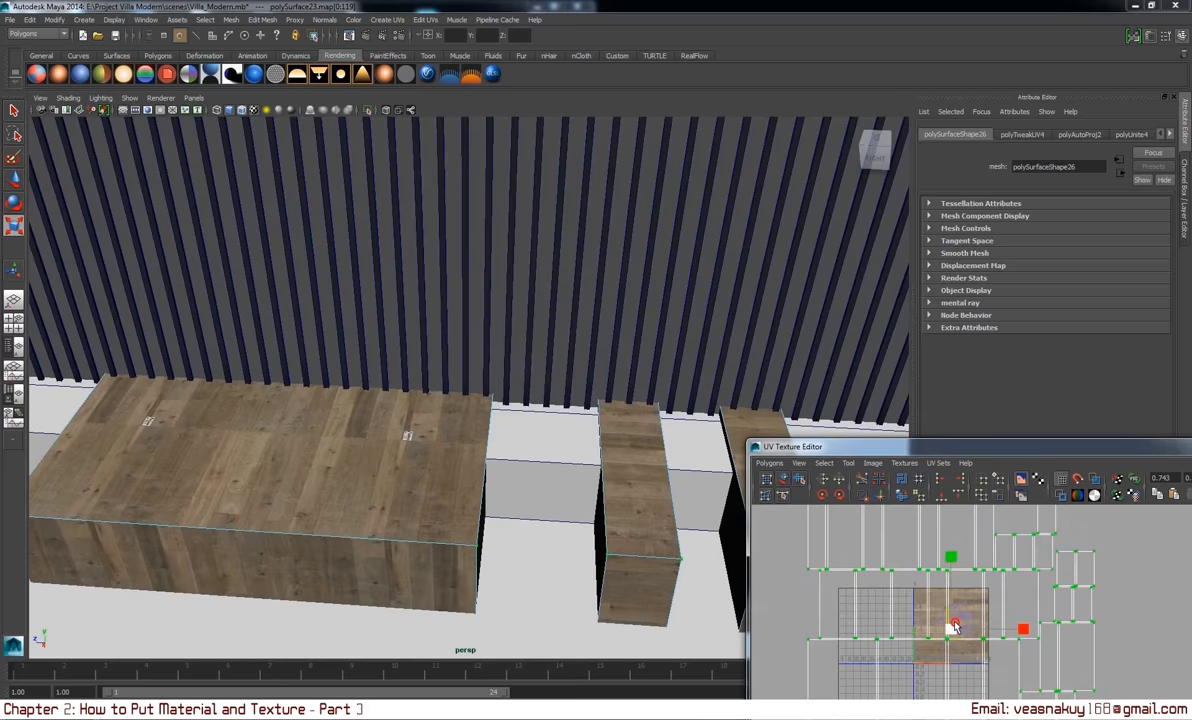
- Orbit around the yard and reselect the combined bench mesh in close view
mouse_move(496, 568)
alt+mouse_down()
mouse_move(466, 571)
mouse_move(567, 541)
mouse_move(479, 519)
mouse_move(471, 535)
mouse_move(530, 531)
mouse_move(524, 542)
mouse_move(399, 491)
mouse_move(471, 536)
mouse_move(431, 553)
mouse_move(439, 509)
alt+mouse_up()
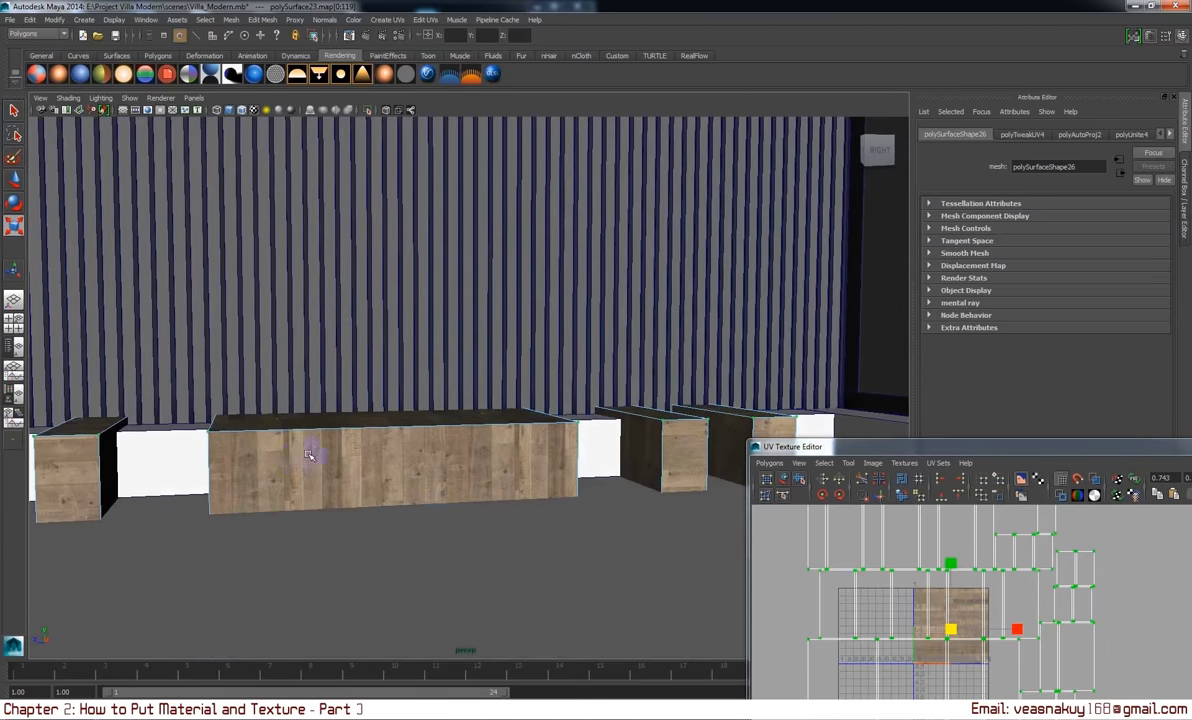
right_drag(309, 455, 471, 333)
mouse_move(545, 418)
alt+mouse_down()
mouse_move(604, 529)
mouse_move(623, 519)
mouse_move(540, 519)
alt+mouse_up()
click(540, 519)
mouse_move(513, 563)
alt+mouse_down()
mouse_move(557, 582)
mouse_move(511, 540)
alt+mouse_up()
alt+right_drag(572, 490, 433, 472)
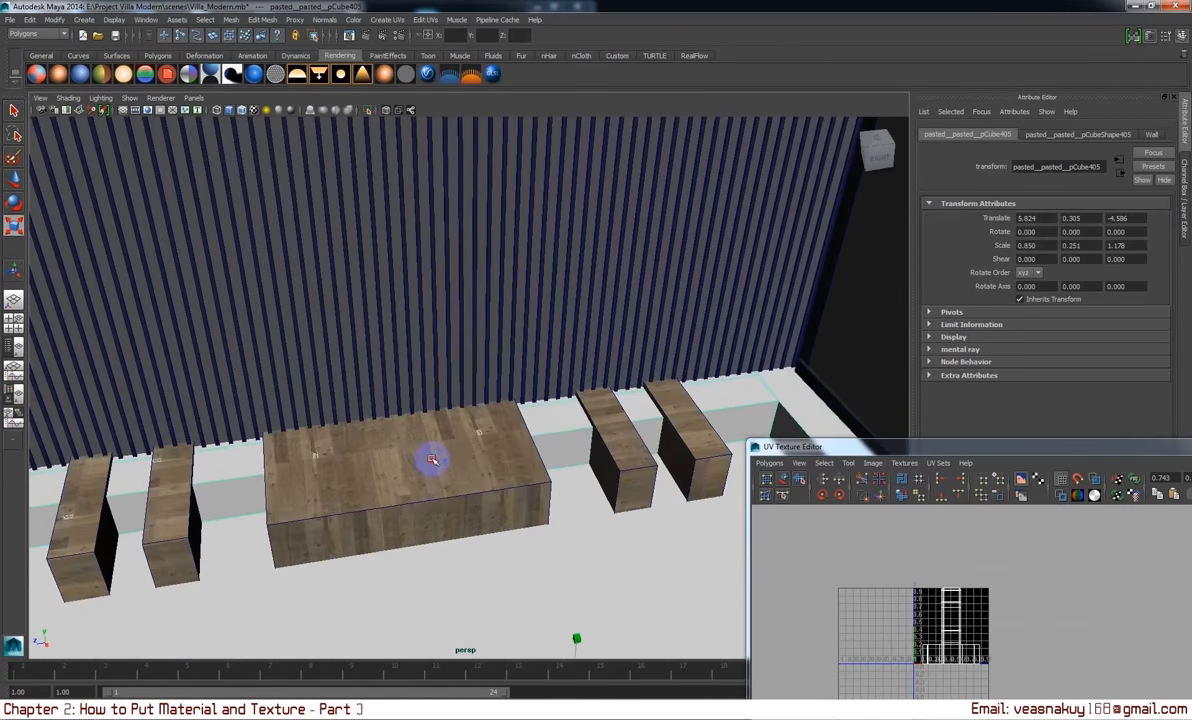
click(432, 459)
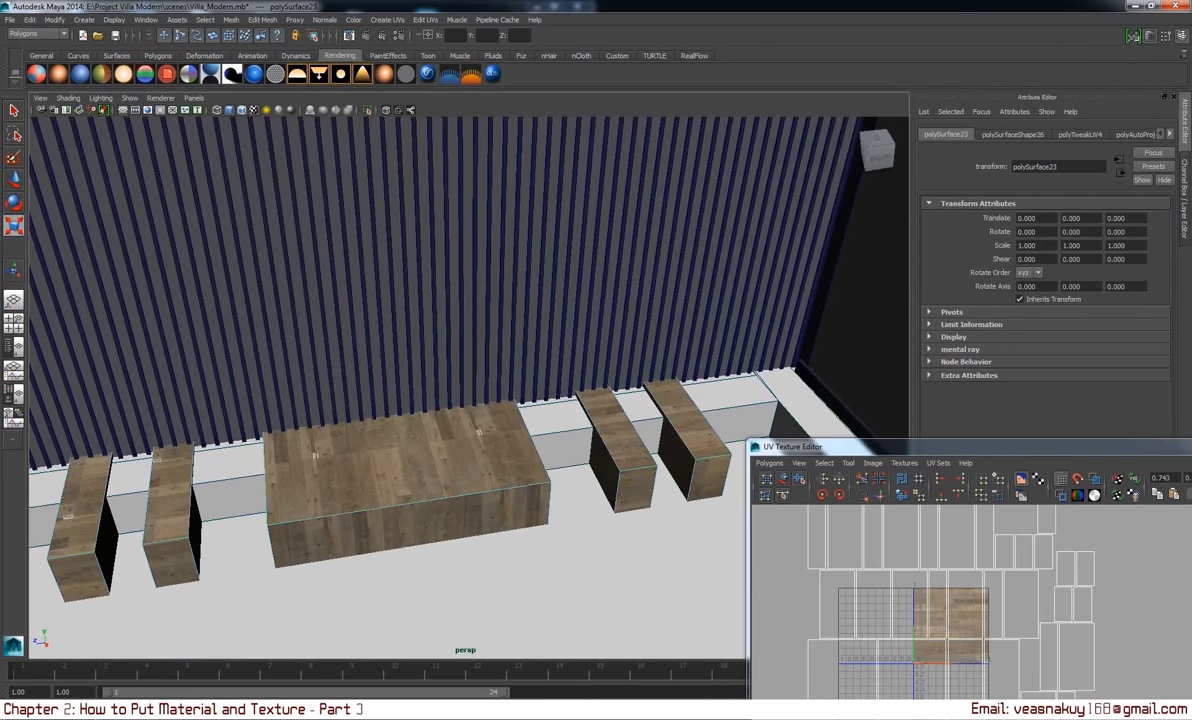
- Open wood.jpg from the sourceimages folder in Adobe Photoshop CS5 via Open with
key(alt+Tab)
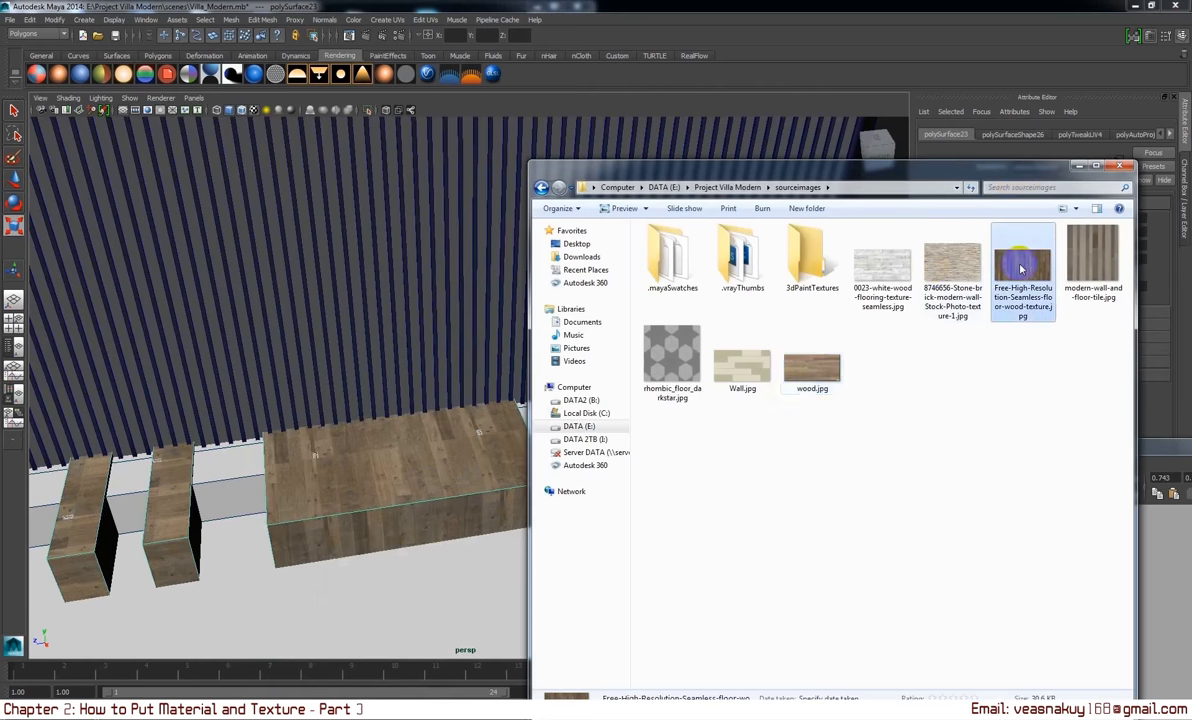
click(812, 368)
drag(912, 174, 878, 139)
right_click(778, 334)
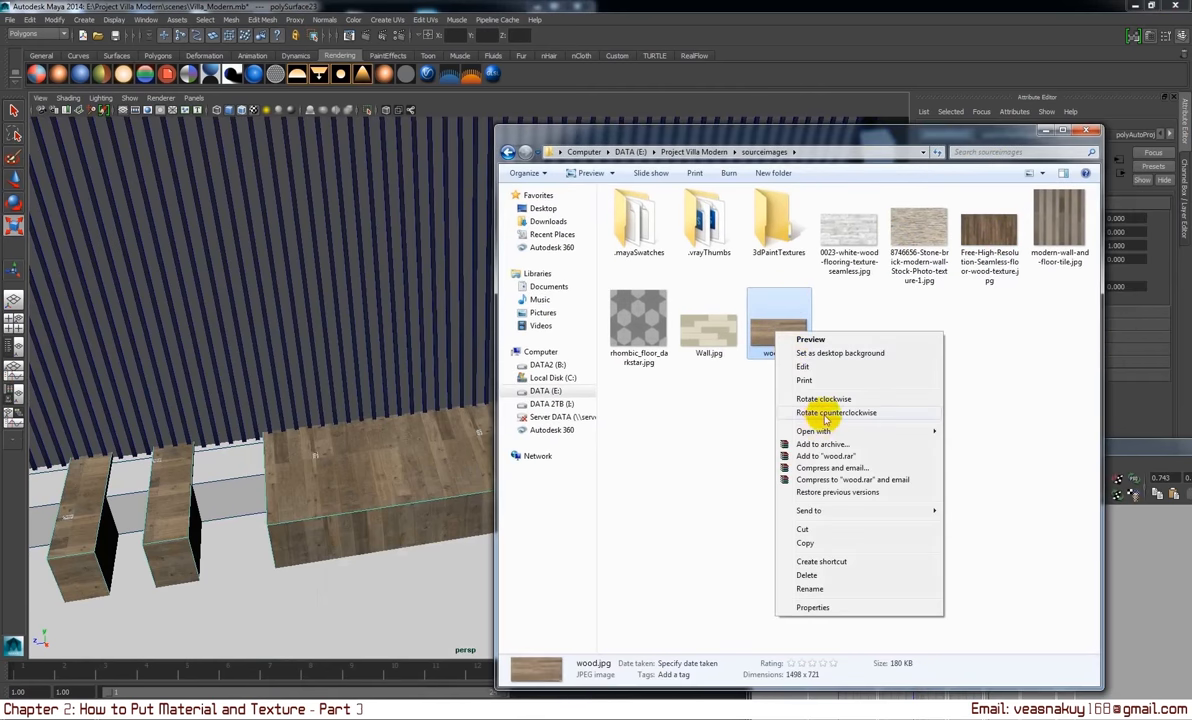
mouse_move(813, 431)
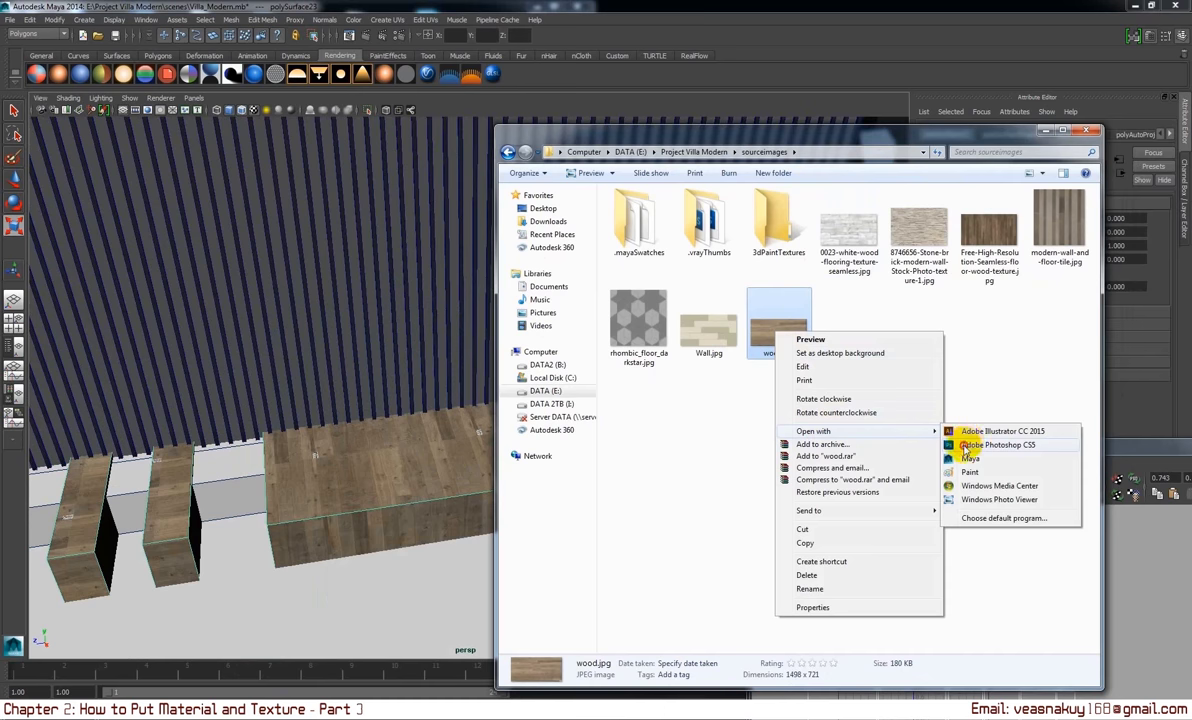
click(968, 446)
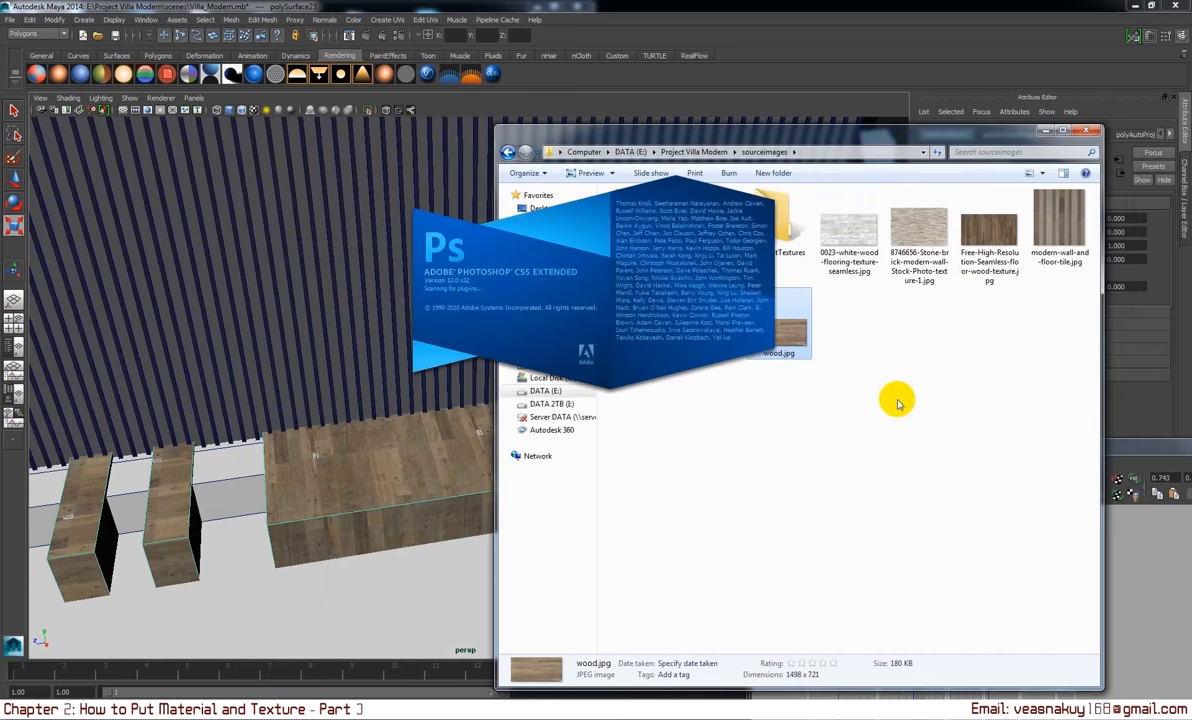
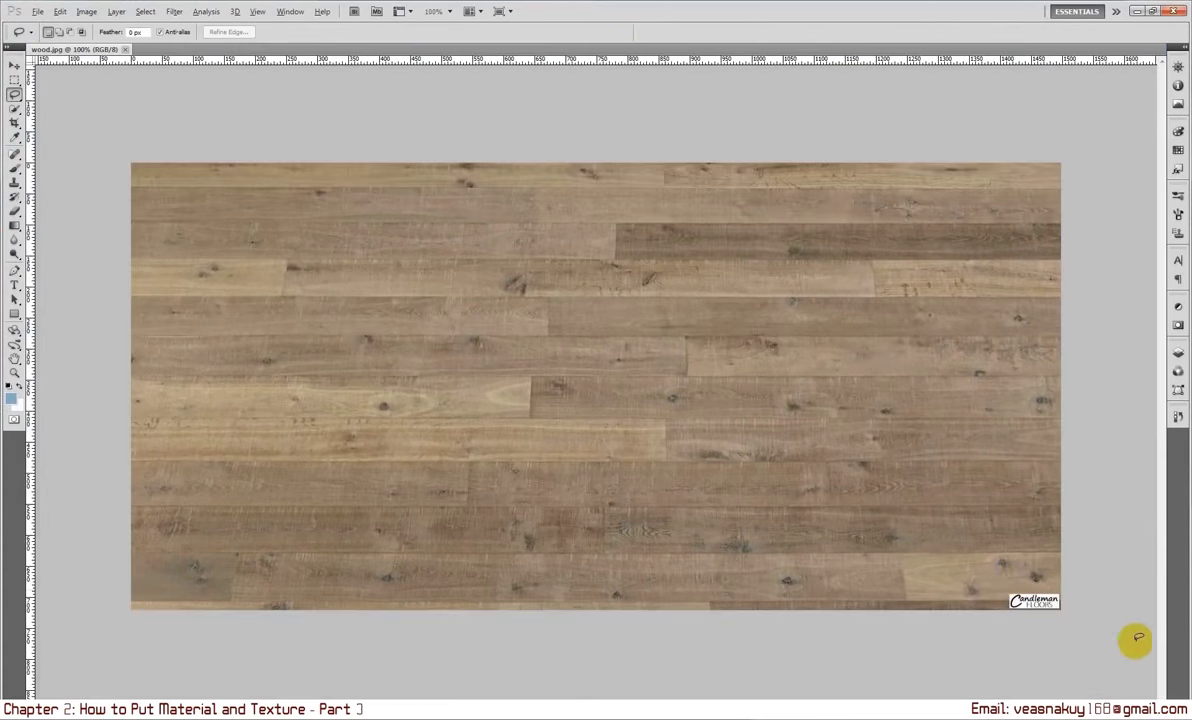
- Paint out the spot beside the Candleman Floors logo with the Spot Healing Brush
alt+scroll(1118, 643, up, 3)
alt+scroll(1118, 643, up, 2)
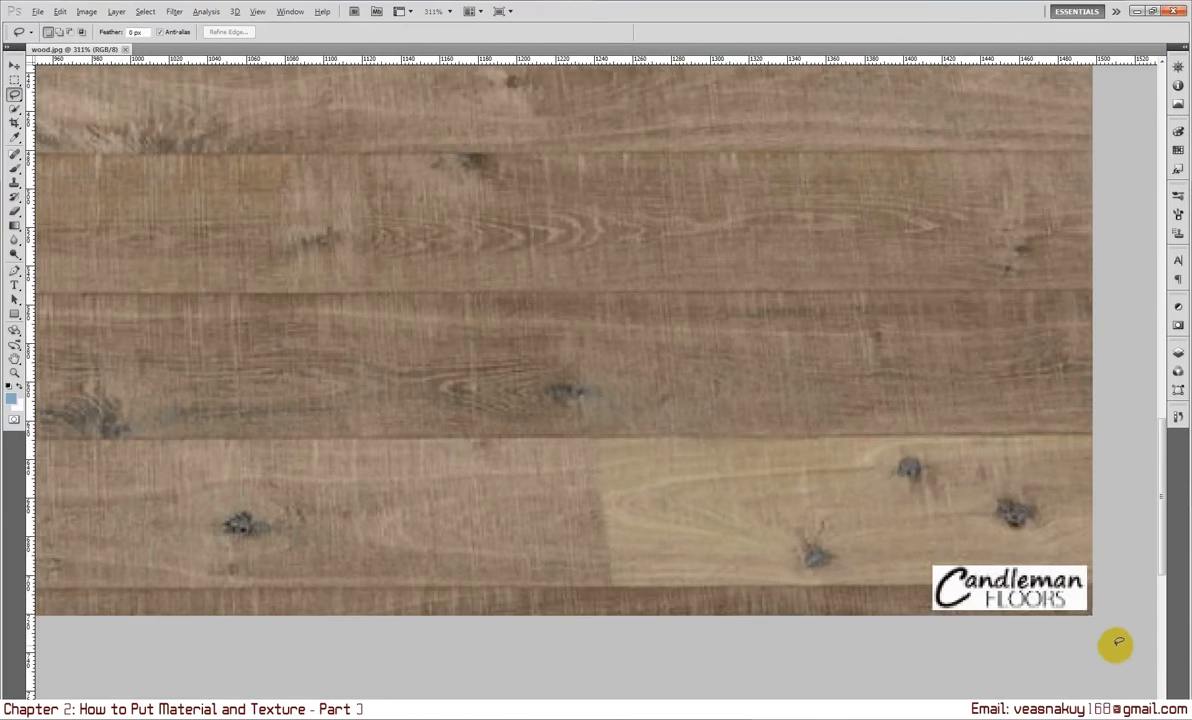
click(14, 199)
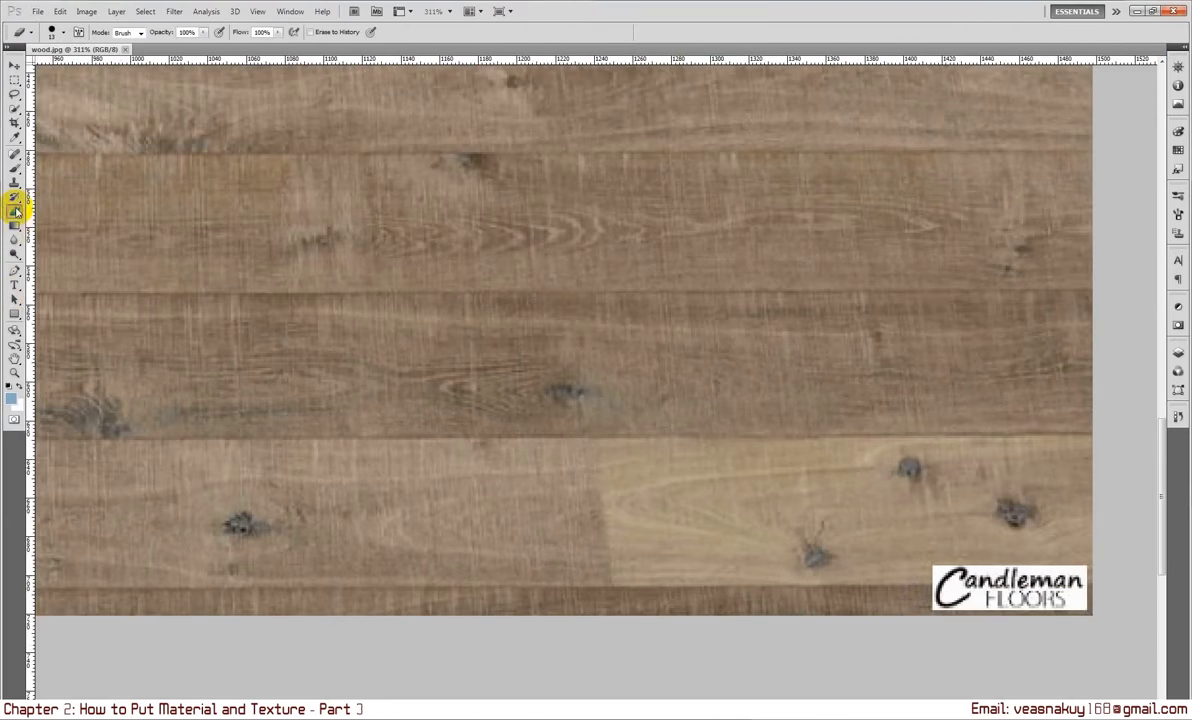
click(15, 182)
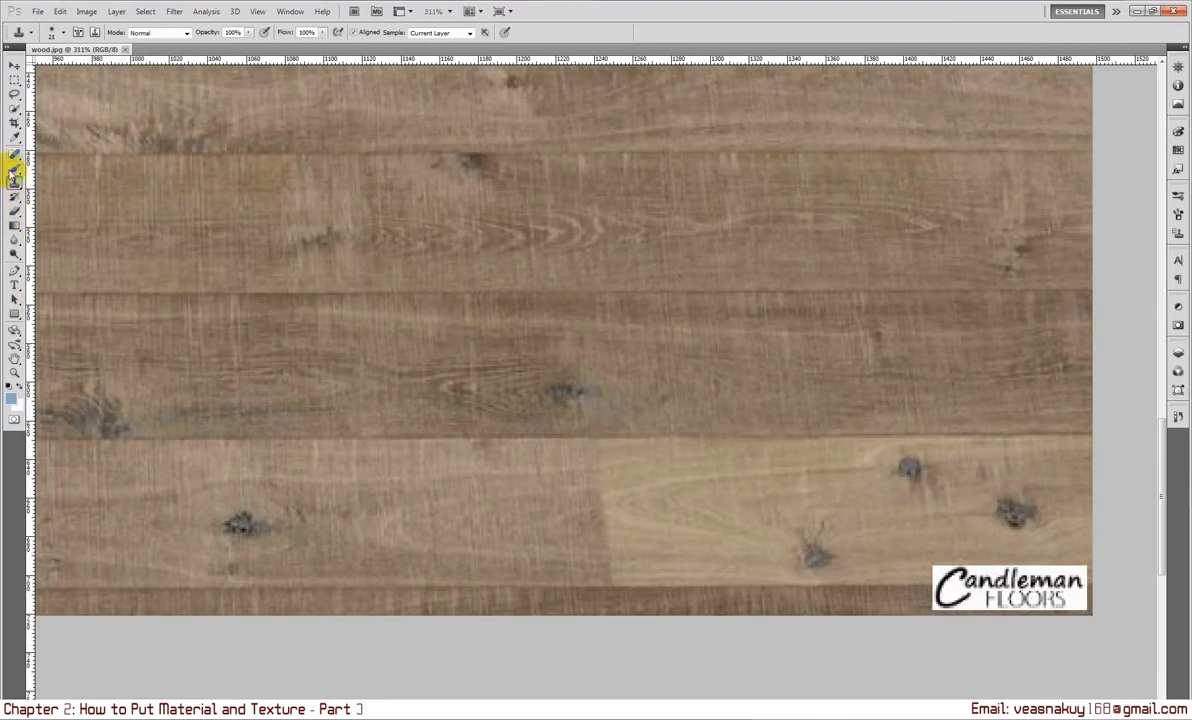
click(15, 155)
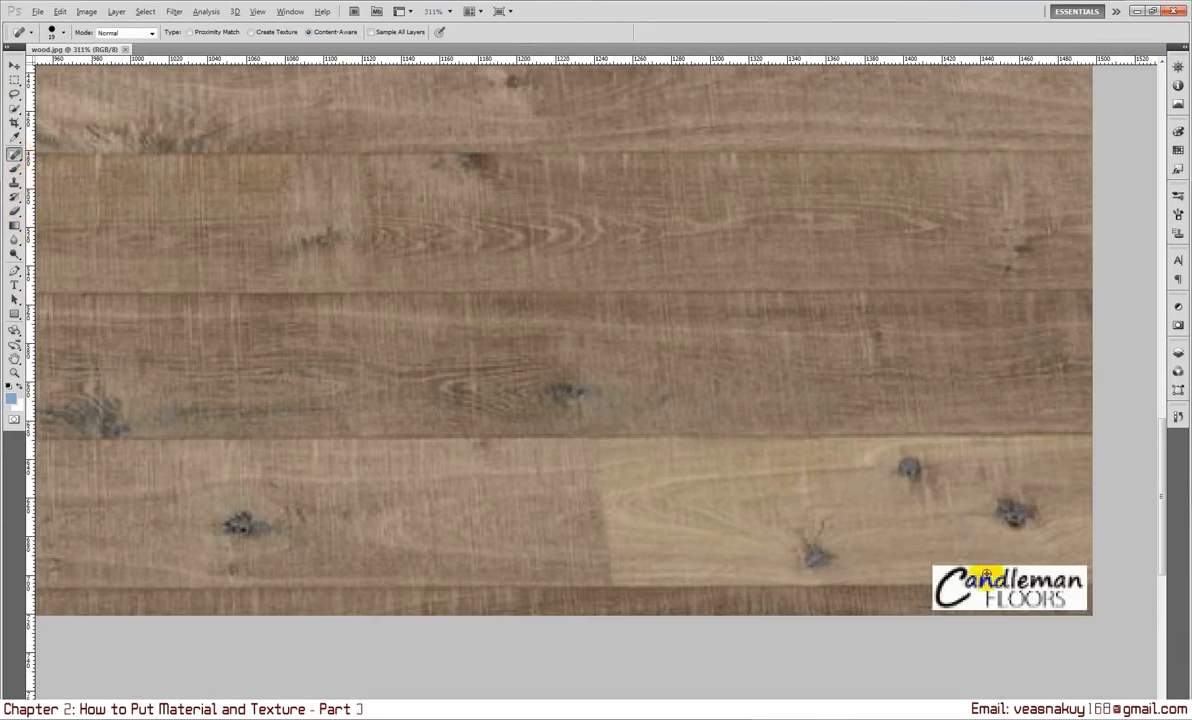
alt+scroll(985, 577, up, 2)
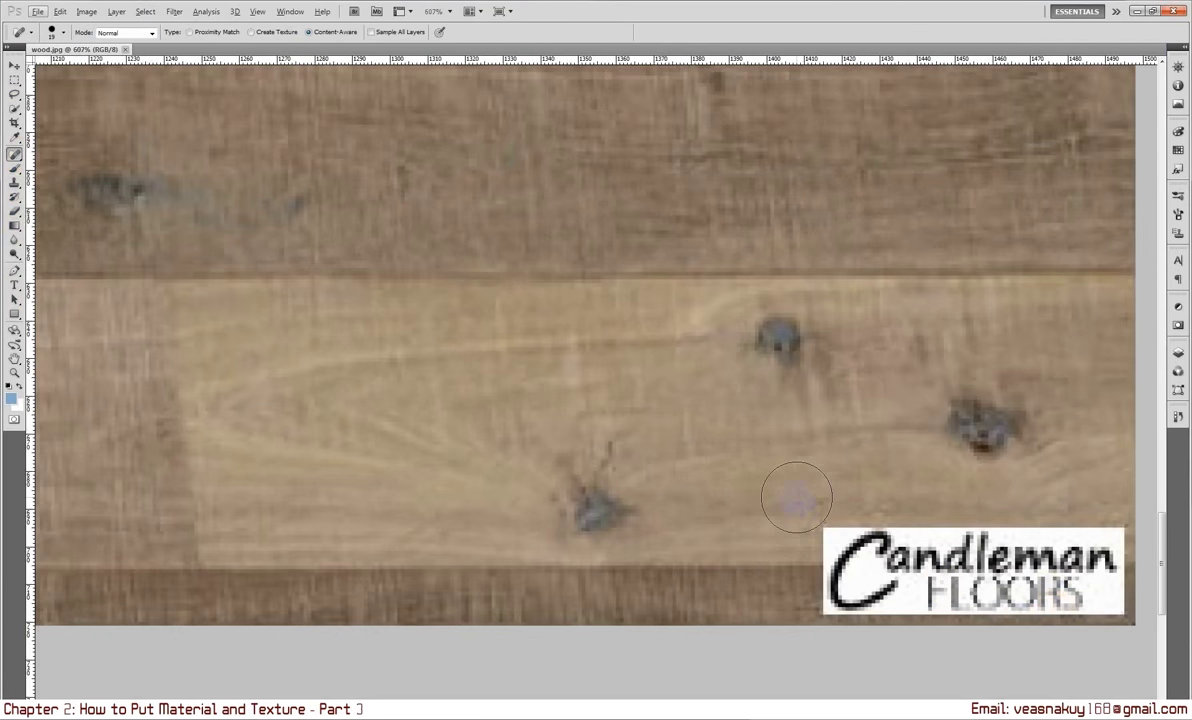
drag(796, 497, 904, 487)
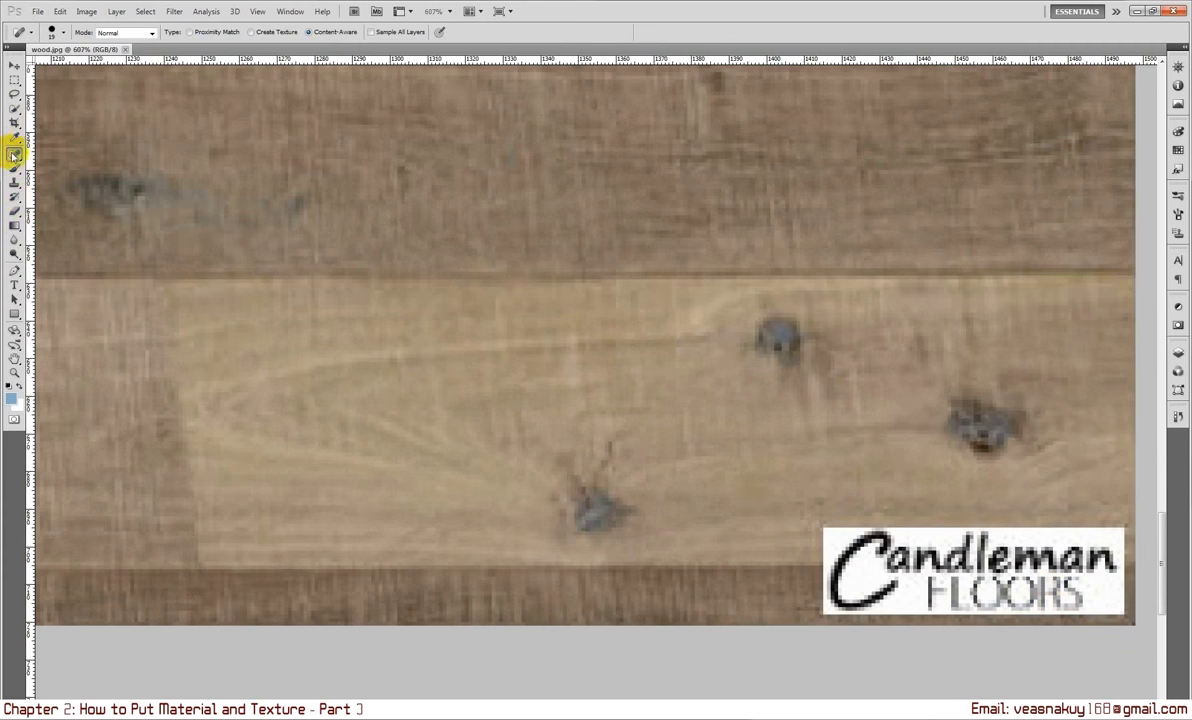
- Patch the area beside the logo with clean wood grain, partly covering the logo's C
drag(15, 155, 55, 176)
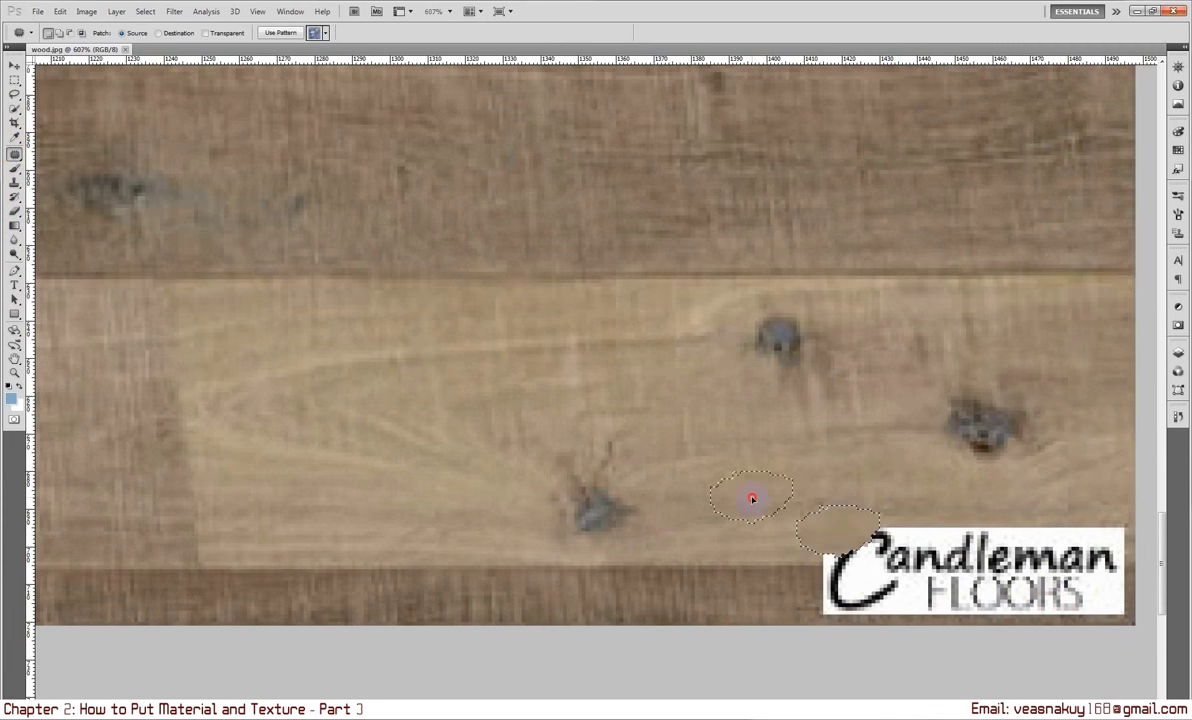
drag(805, 515, 798, 524)
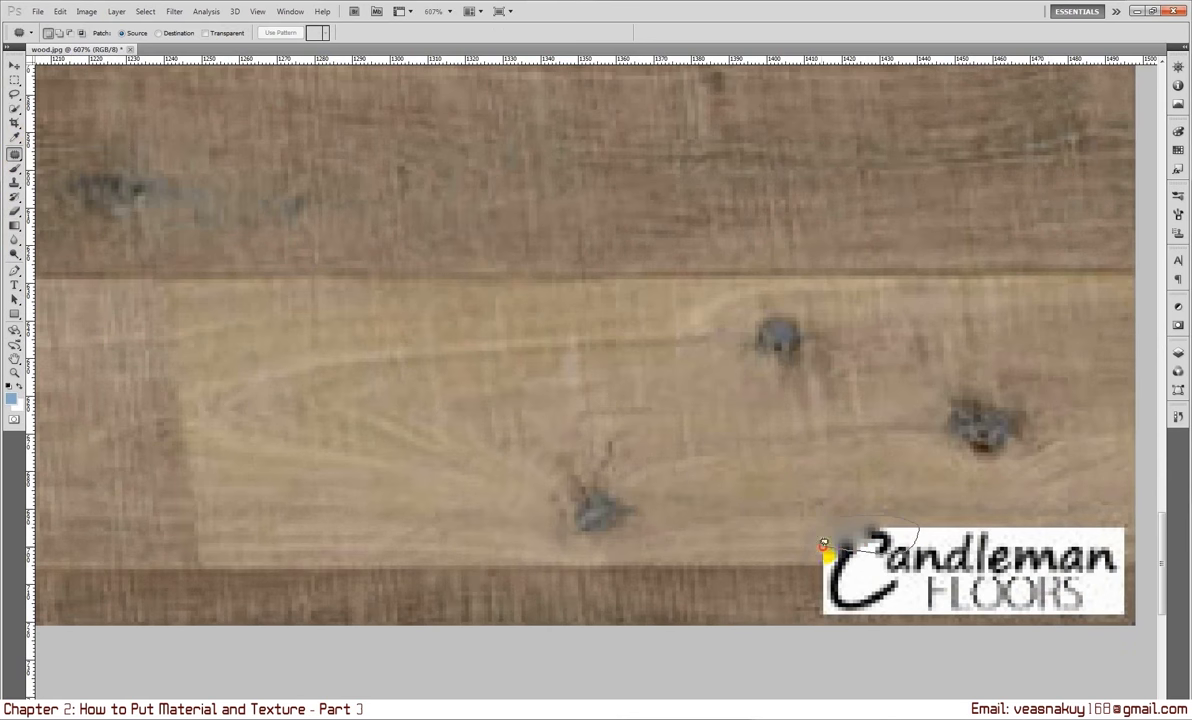
drag(872, 521, 805, 487)
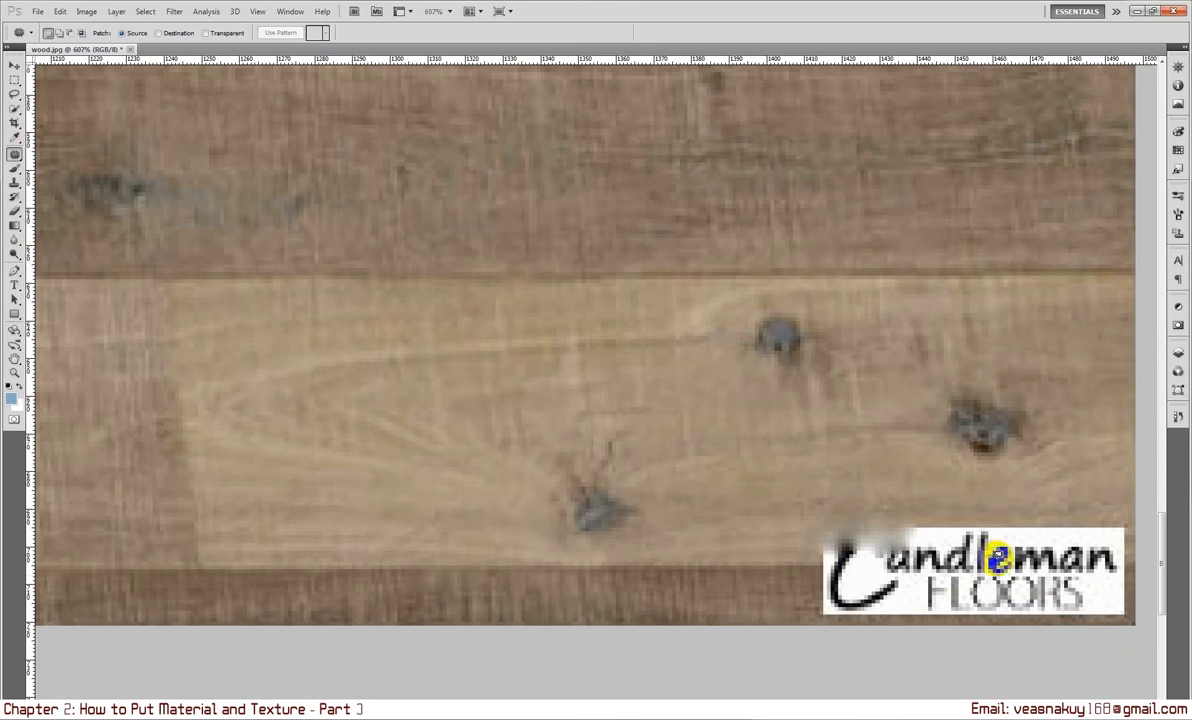
key(ctrl+d)
alt+scroll(1033, 568, down, 2)
alt+scroll(1091, 603, up, 3)
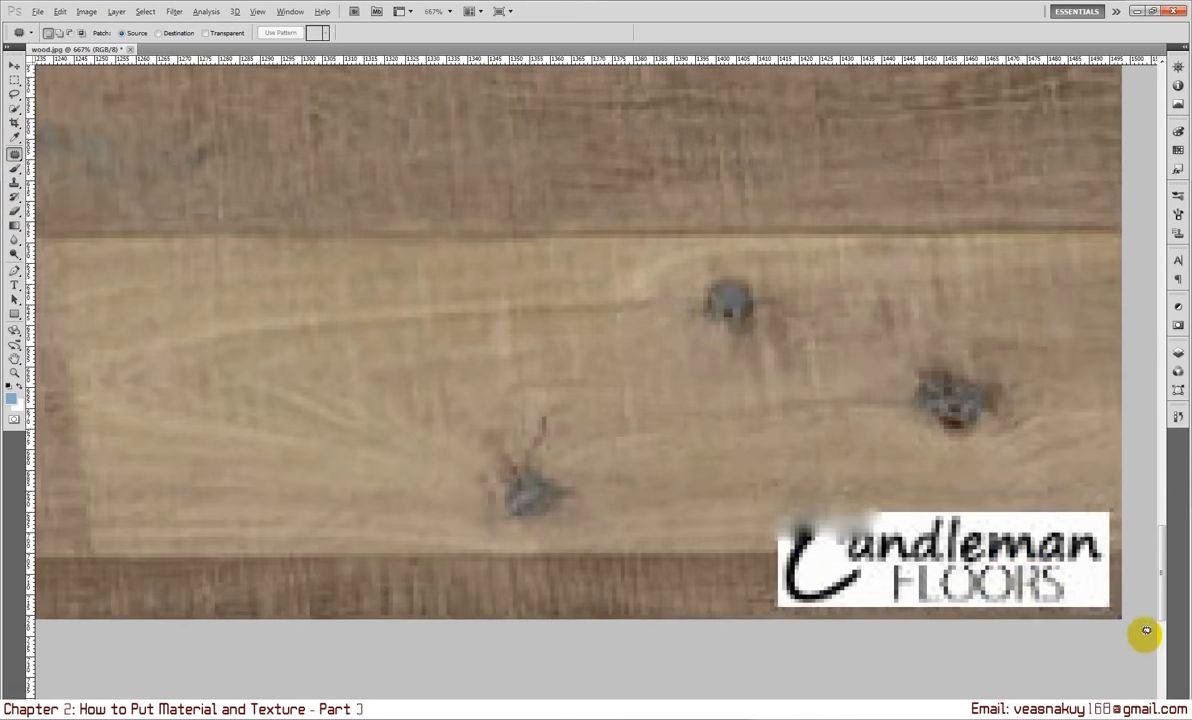
click(14, 79)
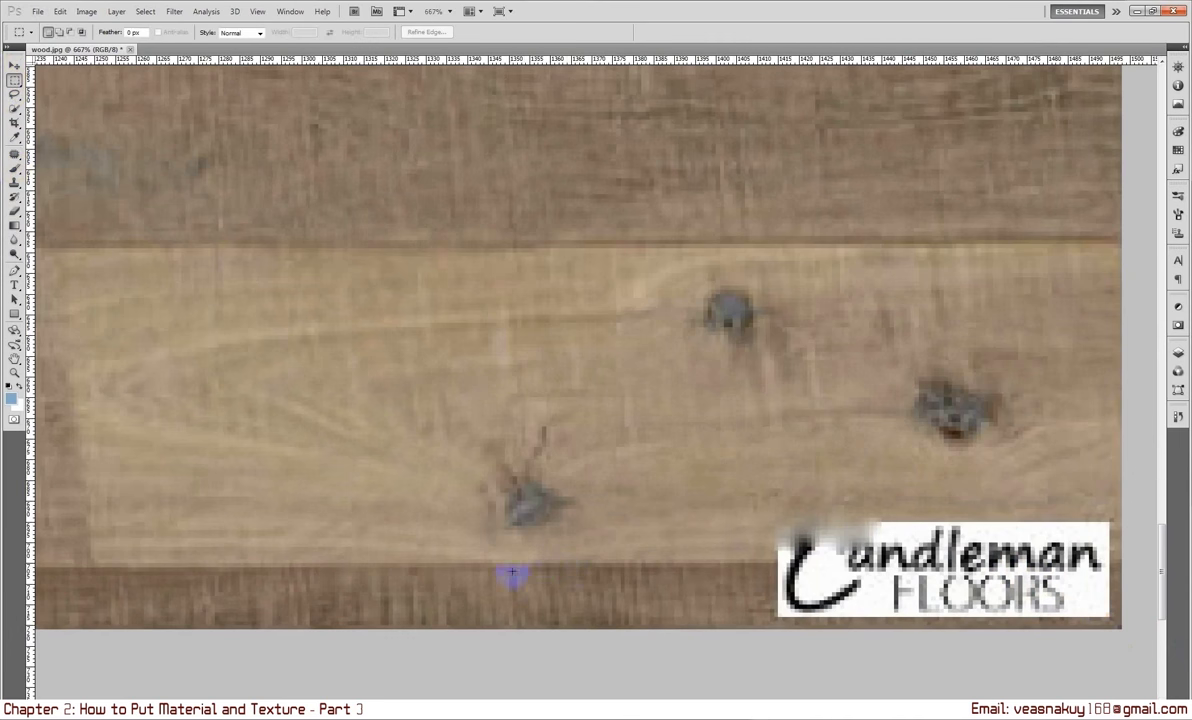
- Copy a strip of the bottom plank to its own layer and move it over the logo
drag(406, 567, 714, 630)
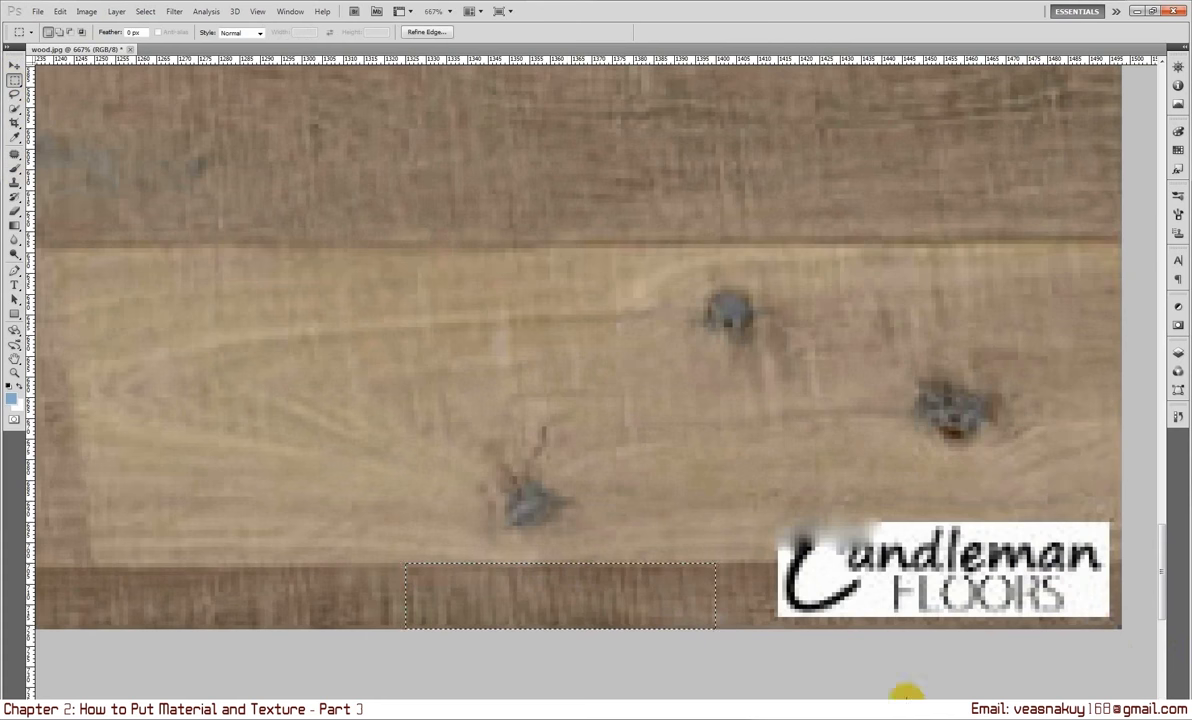
key(ctrl+j)
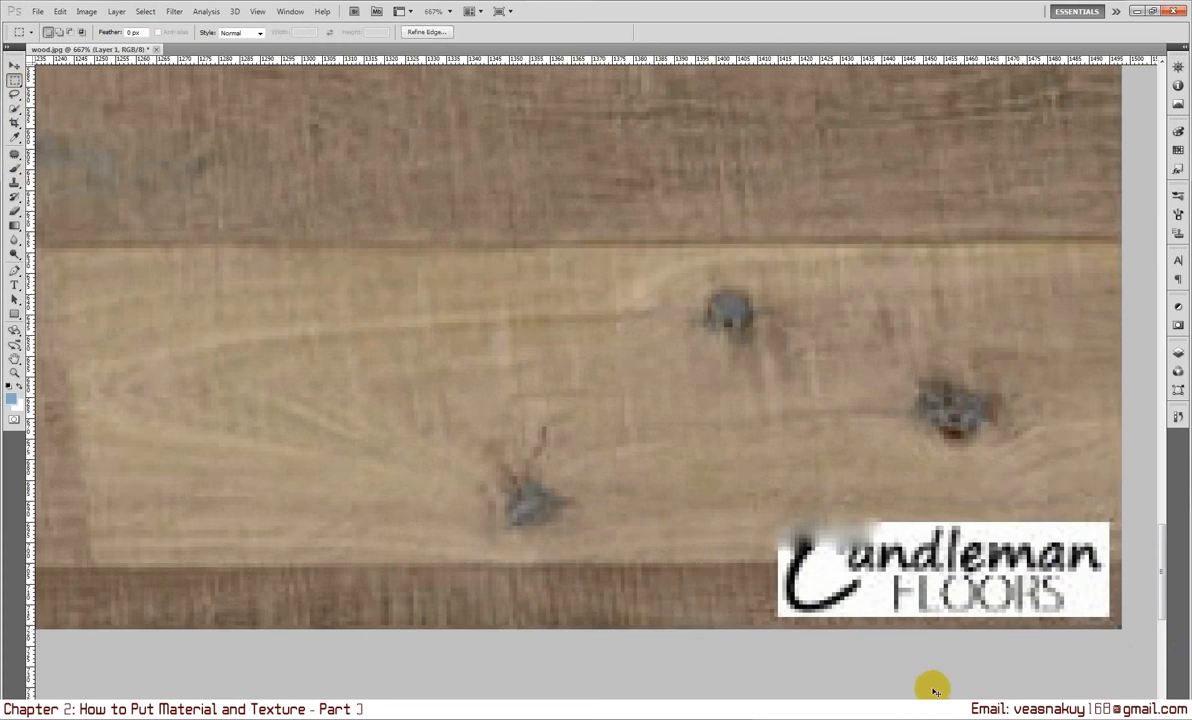
click(14, 66)
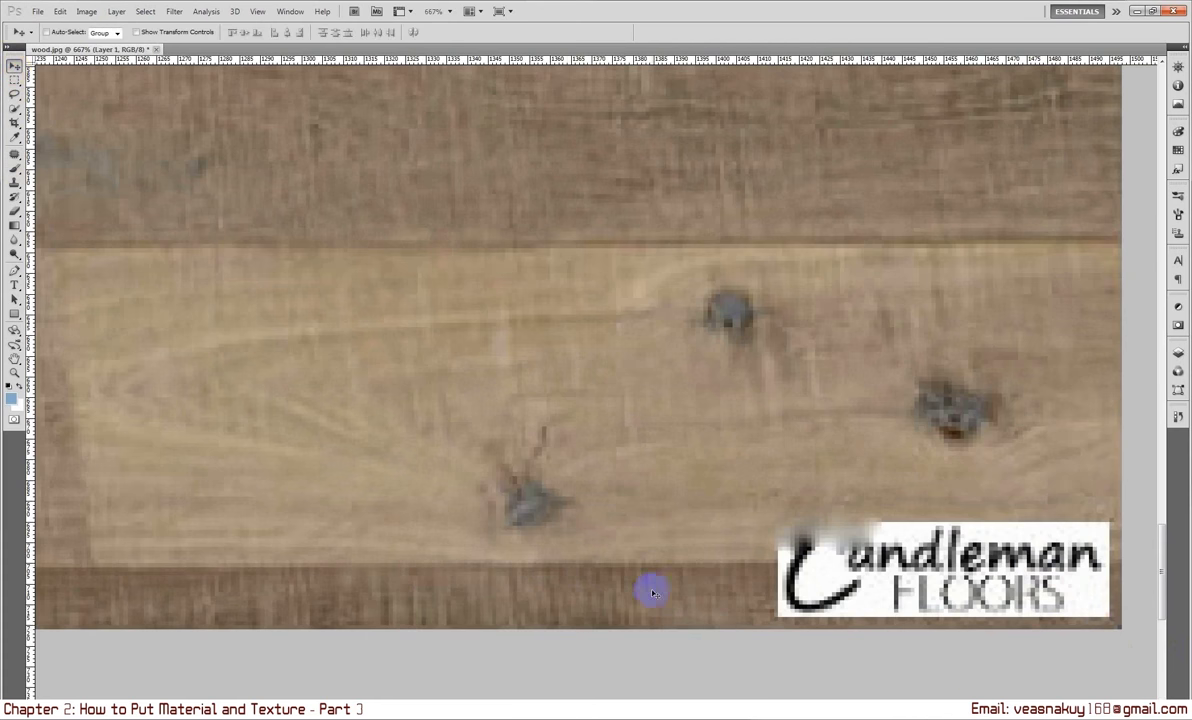
mouse_move(655, 589)
mouse_down()
mouse_move(868, 572)
mouse_move(973, 589)
mouse_up()
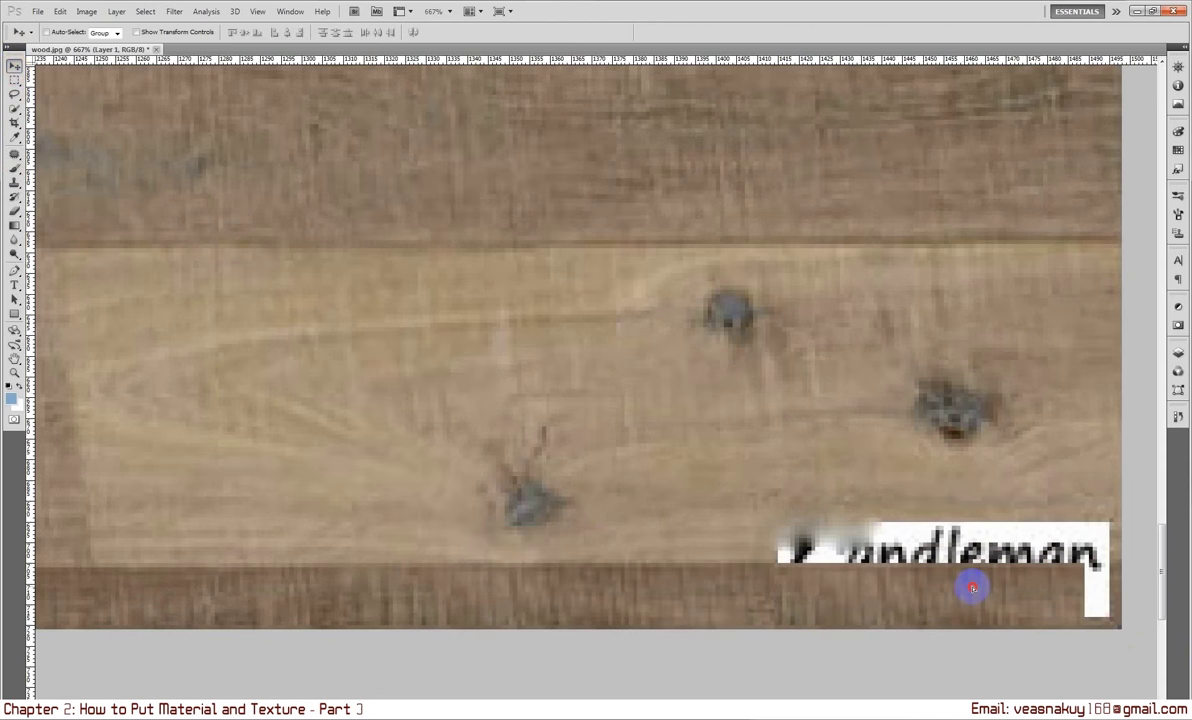
key(Up)
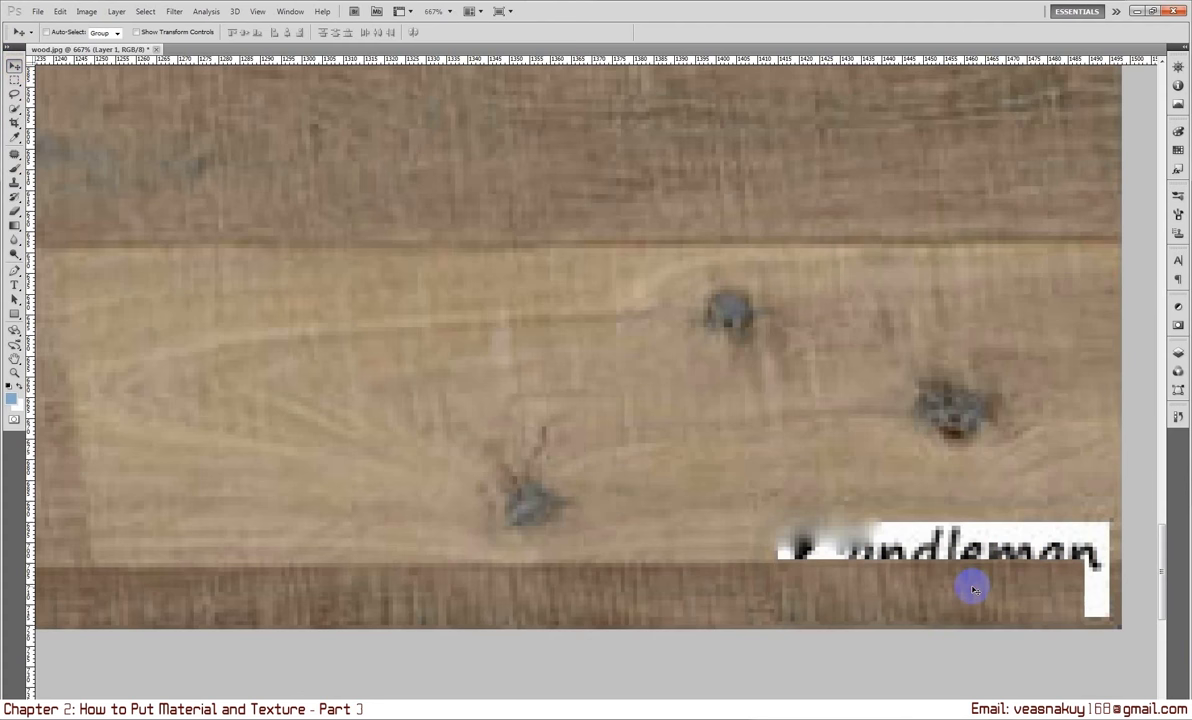
- Stretch the plank strip rightward over the logo's lower half and apply the transform
key(ctrl+t)
drag(1086, 577, 1111, 580)
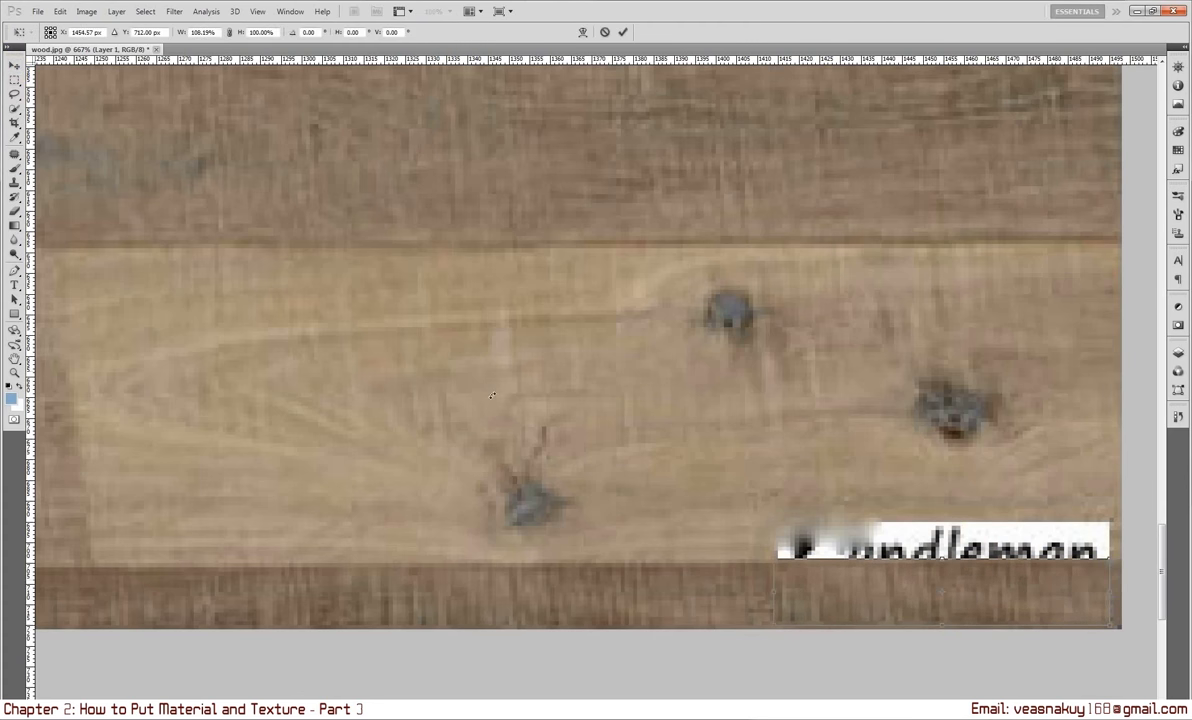
click(14, 64)
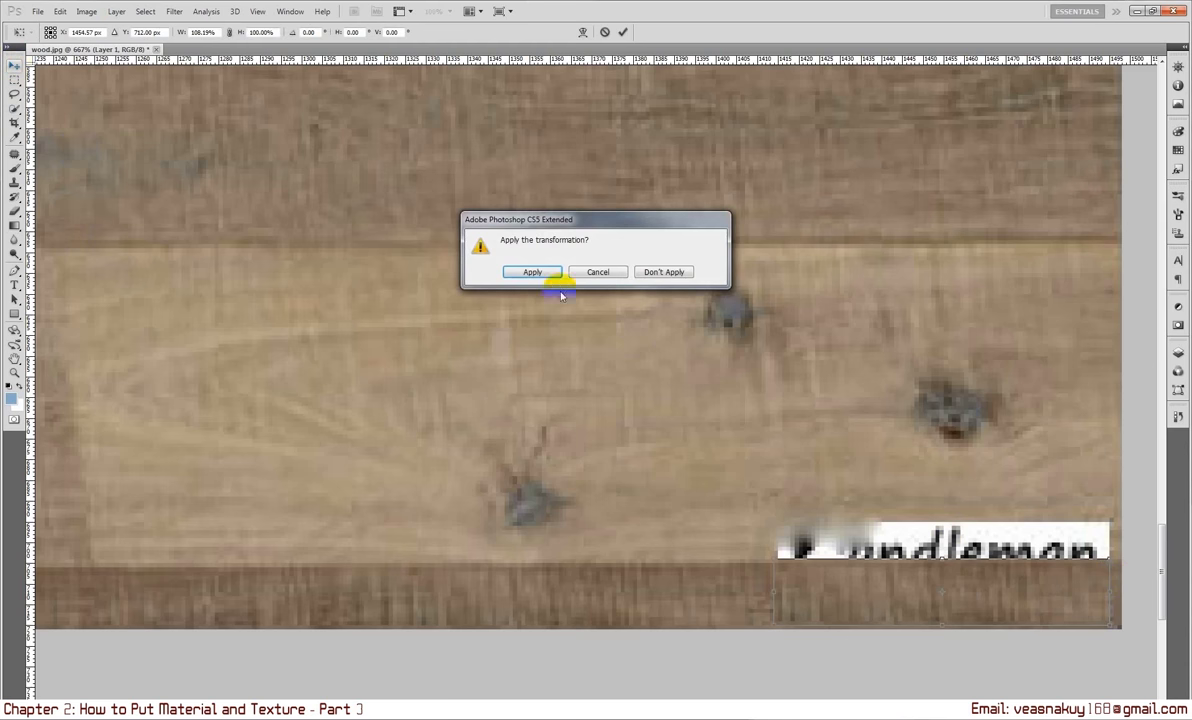
click(538, 272)
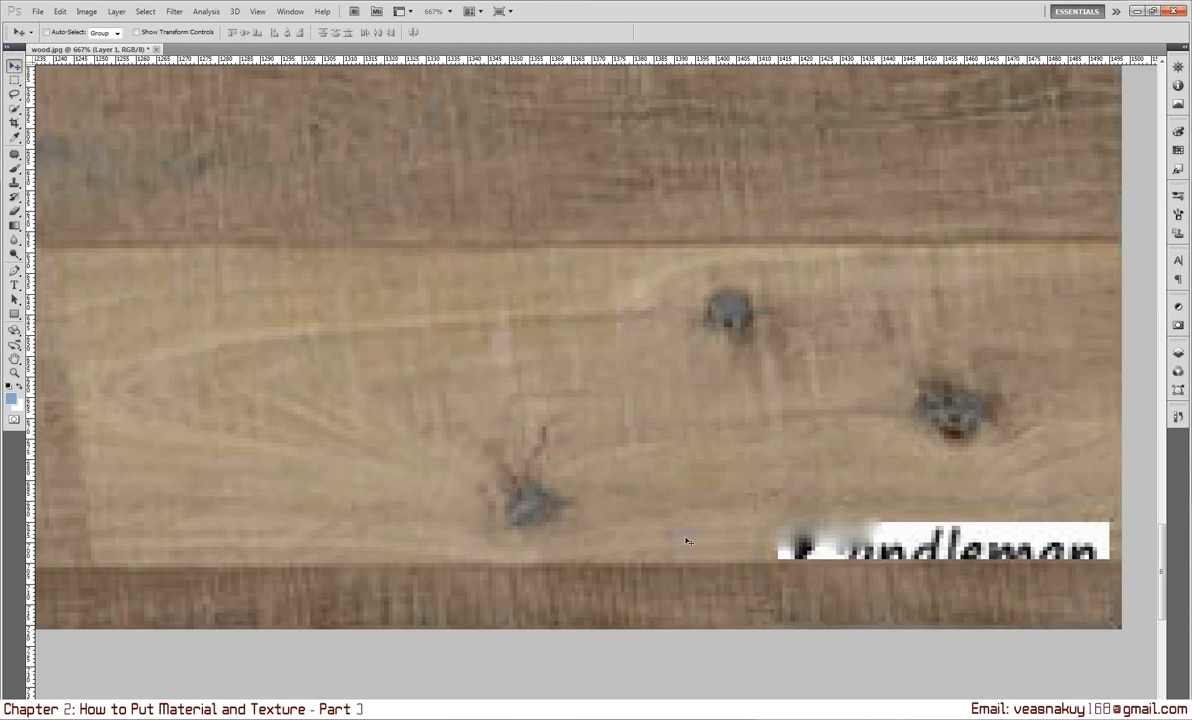
key(ctrl+e)
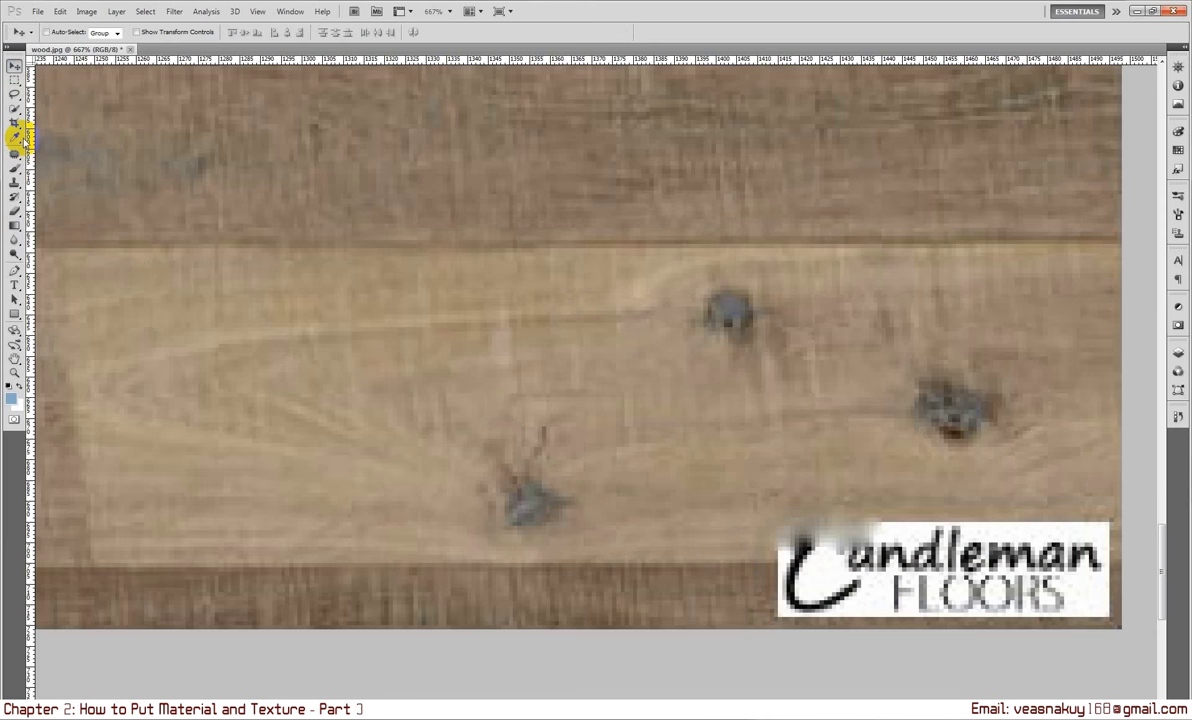
key(ctrl+z)
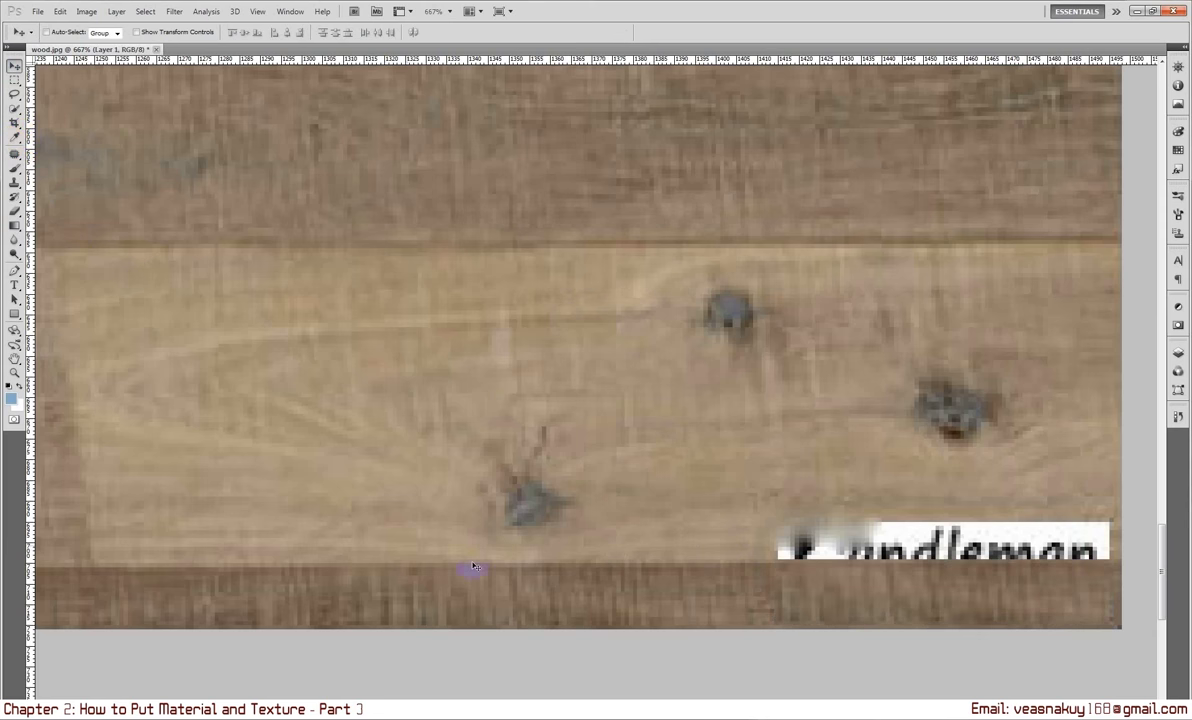
- Mark a rectangle on the light plank left of the lower knot, dismissing empty-selection errors
click(14, 79)
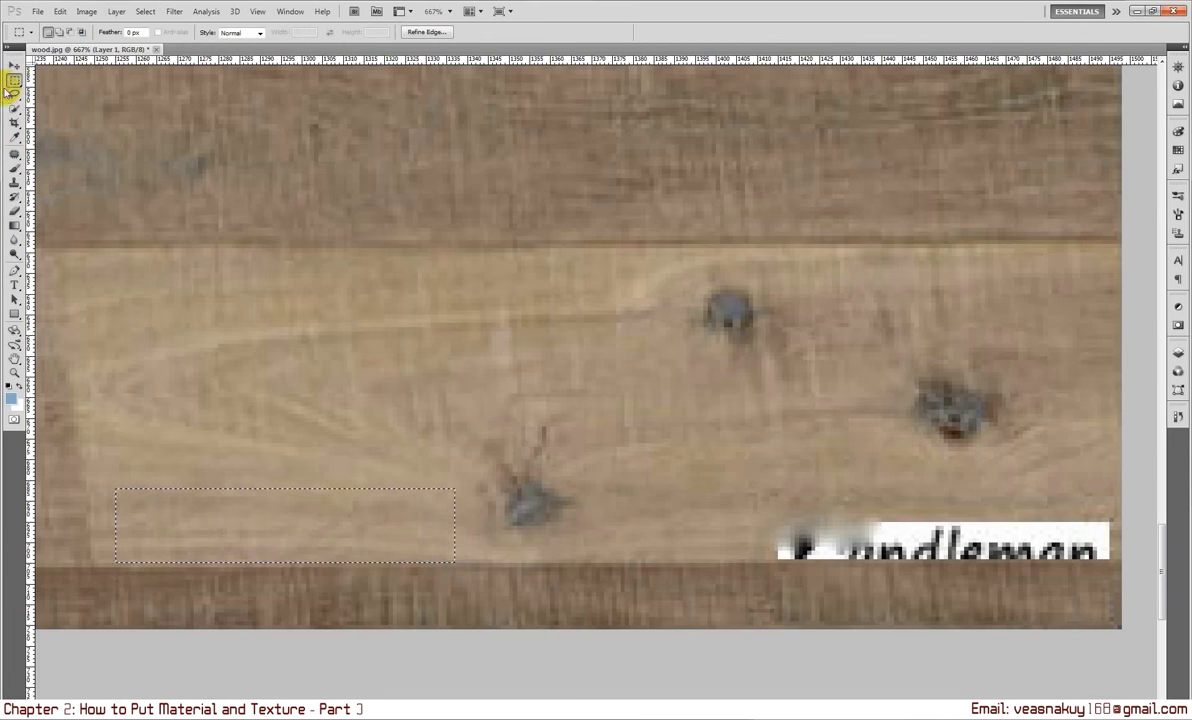
click(14, 65)
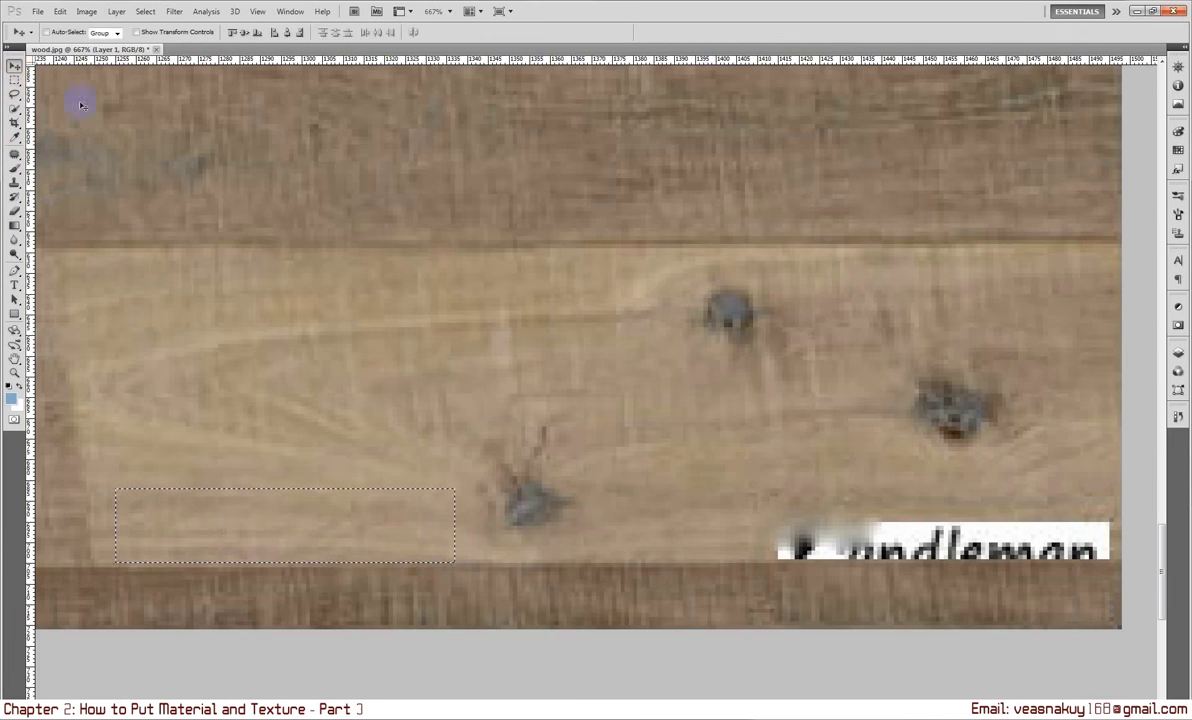
click(688, 368)
click(541, 257)
click(598, 314)
click(567, 271)
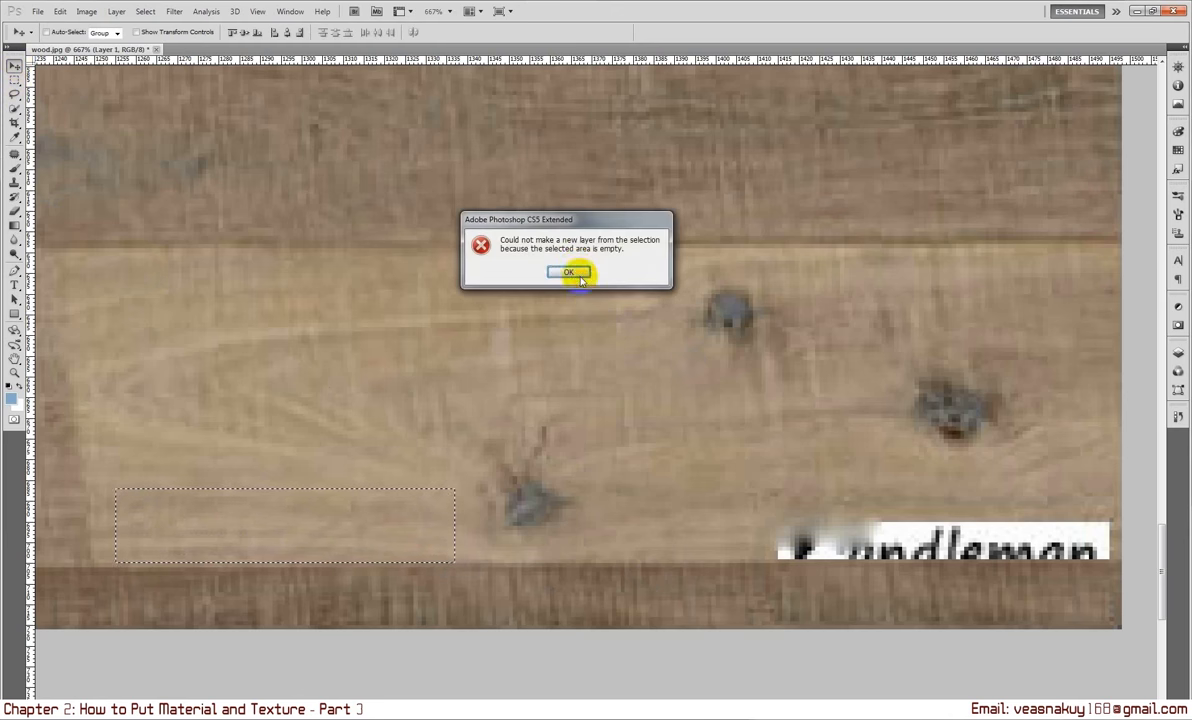
- Enable Auto-Select and Show Transform Controls; moving the plank area fails with no layer selected
click(44, 32)
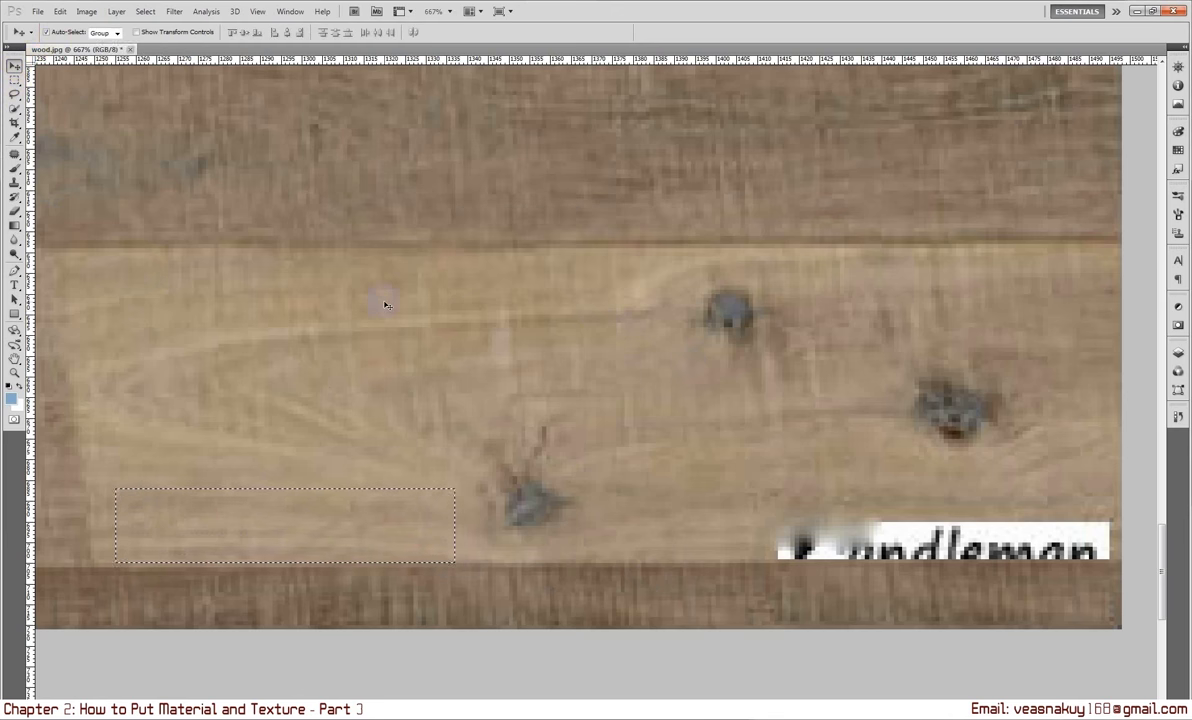
click(386, 521)
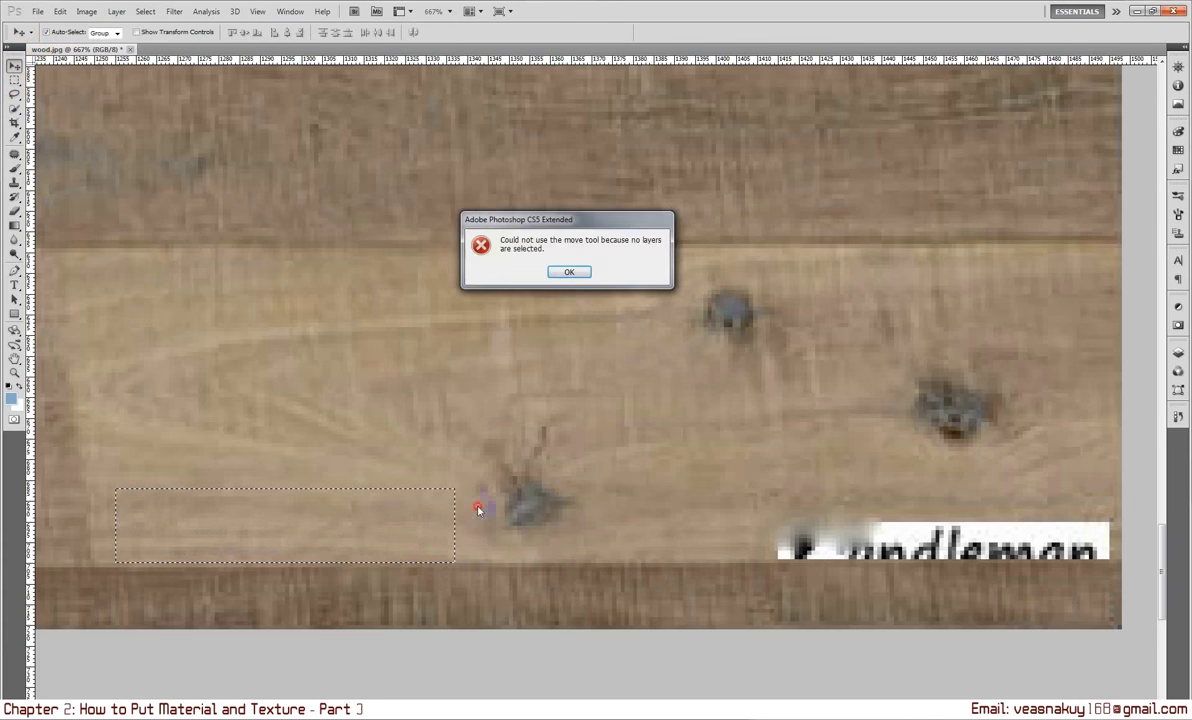
click(565, 270)
click(567, 271)
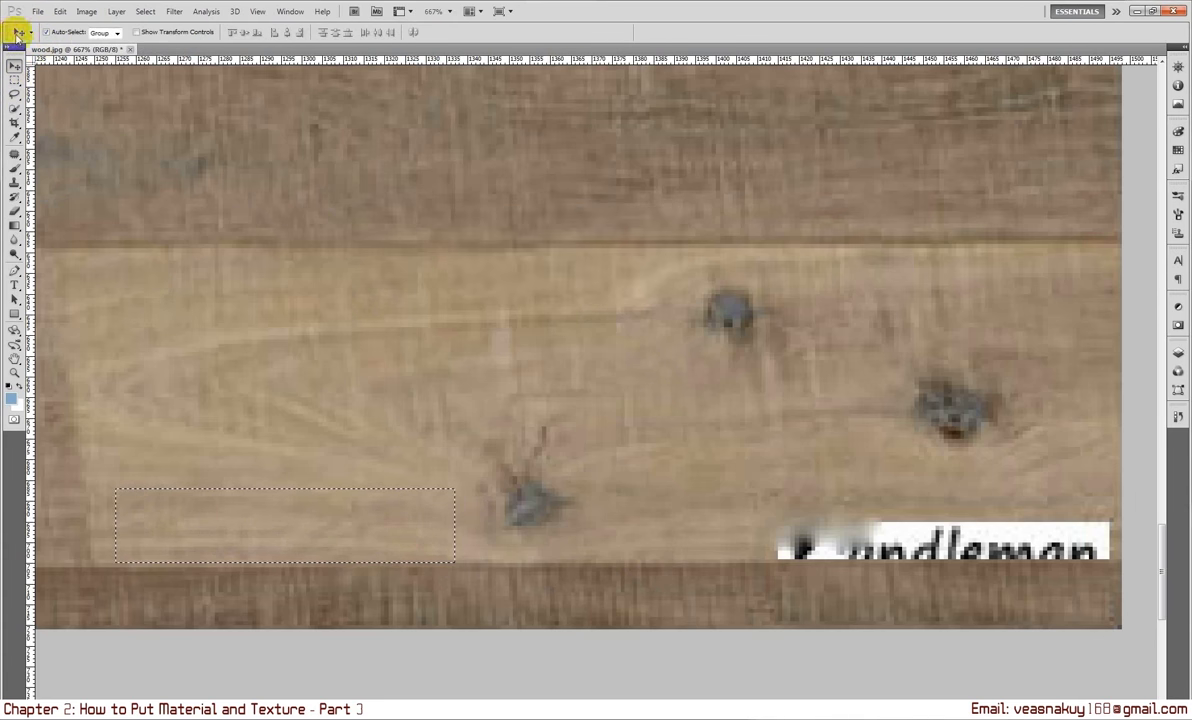
click(137, 32)
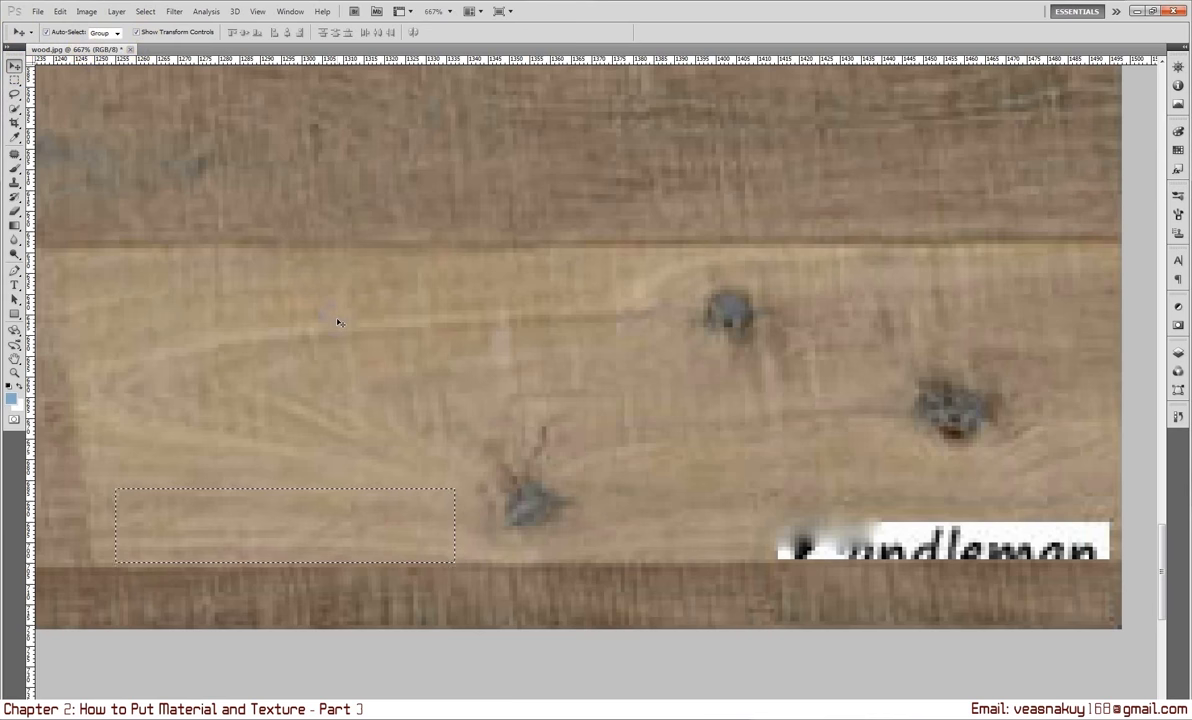
click(343, 515)
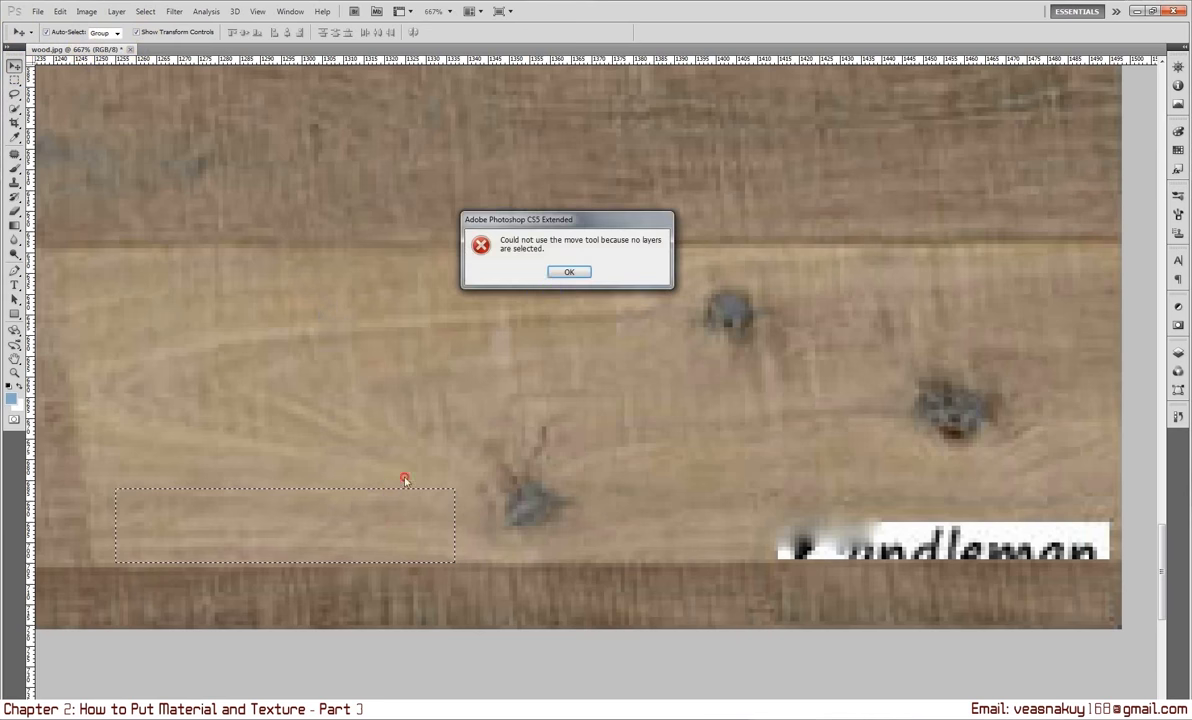
click(553, 276)
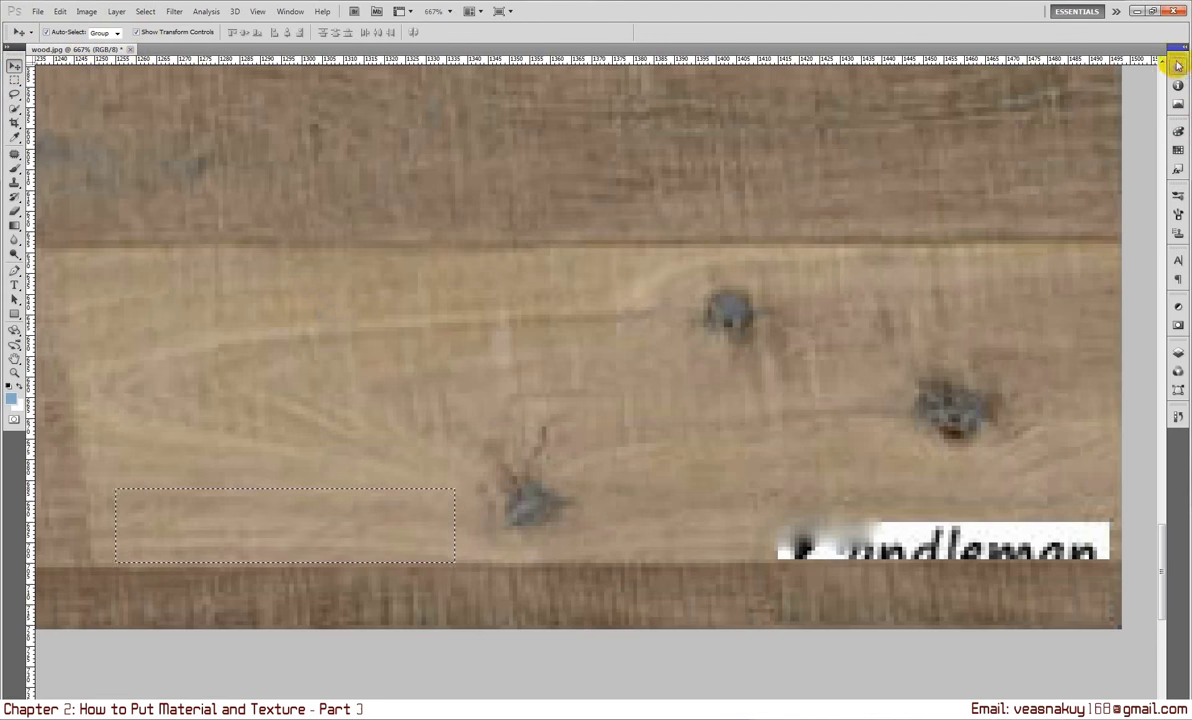
mouse_move(1180, 131)
mouse_down()
mouse_move(1109, 376)
mouse_move(1078, 425)
mouse_up()
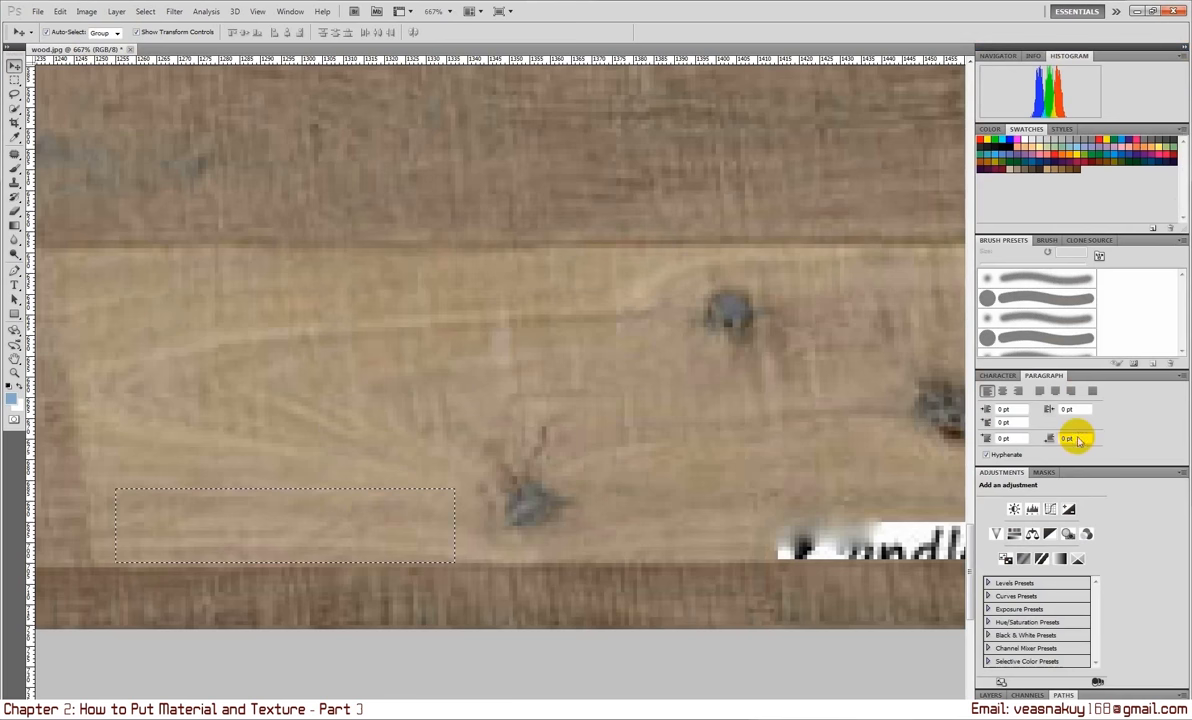
- Copy the selected wood area from Background to Layer 2 and move it over the white logo text
click(989, 694)
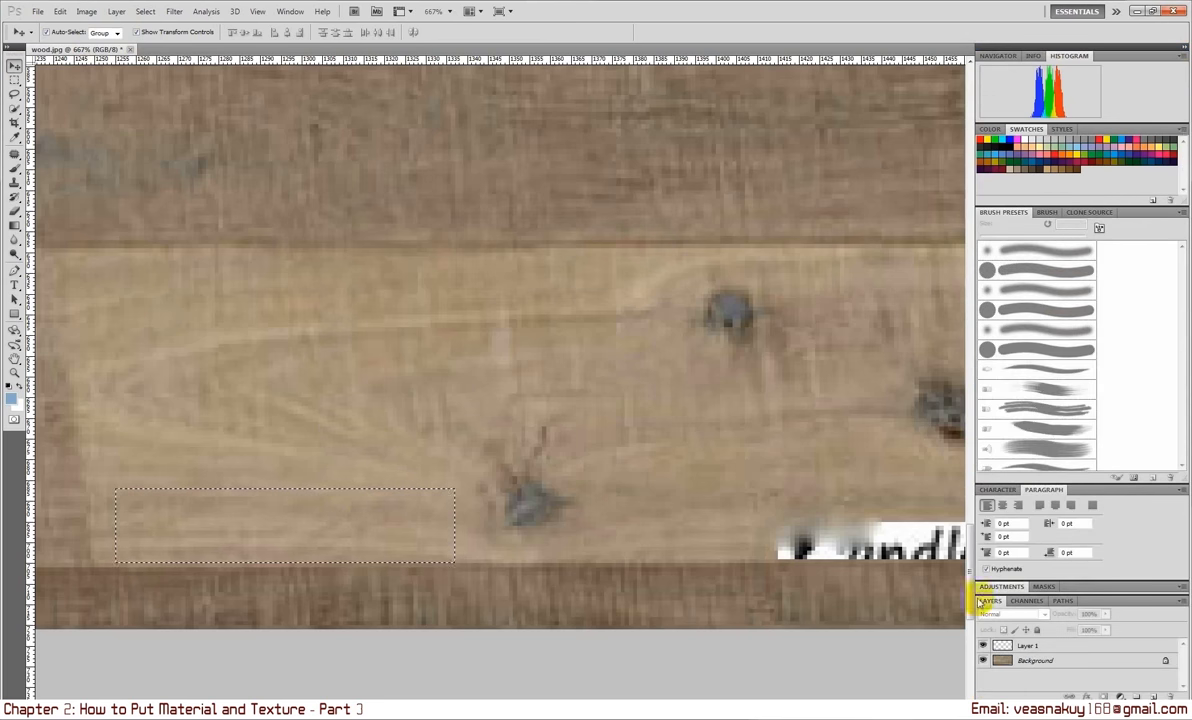
click(1045, 660)
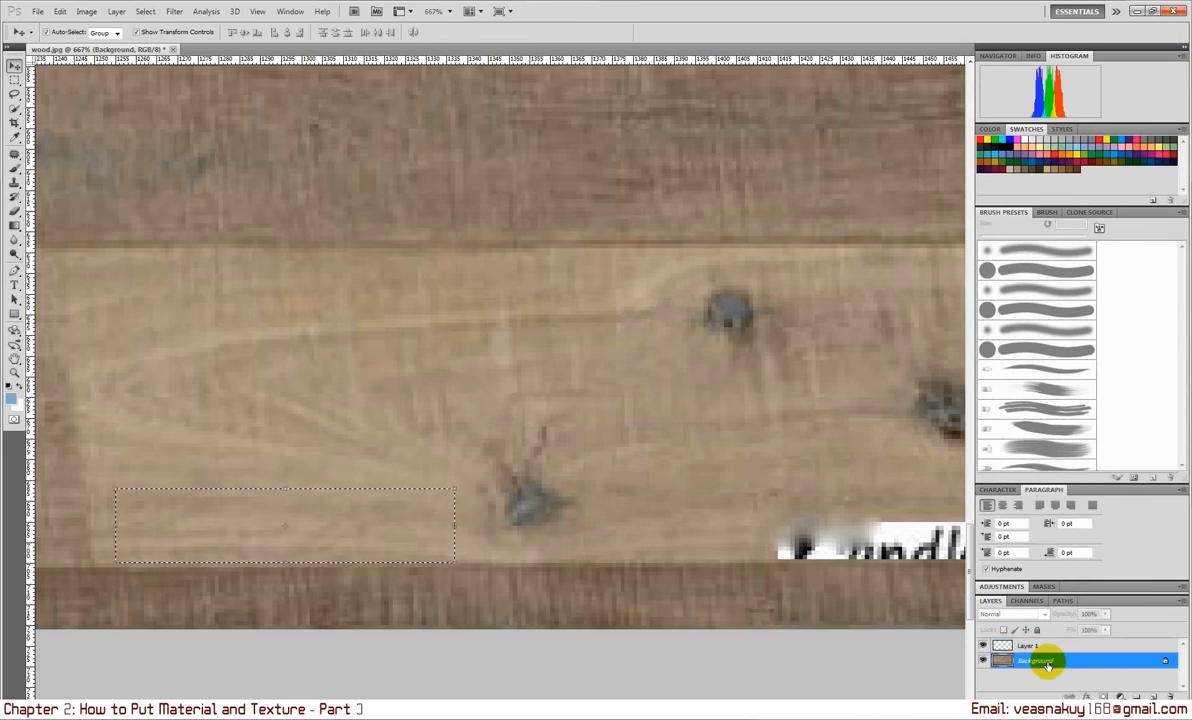
key(ctrl+j)
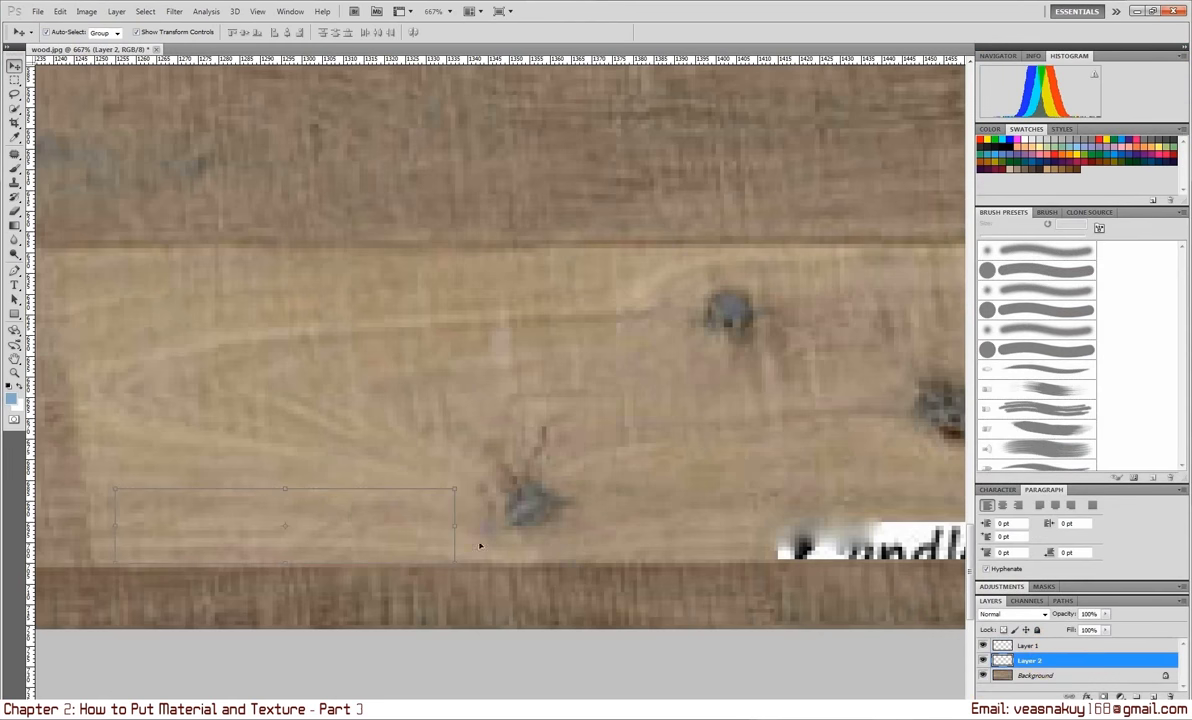
drag(388, 500, 787, 581)
alt+scroll(787, 581, down, 2)
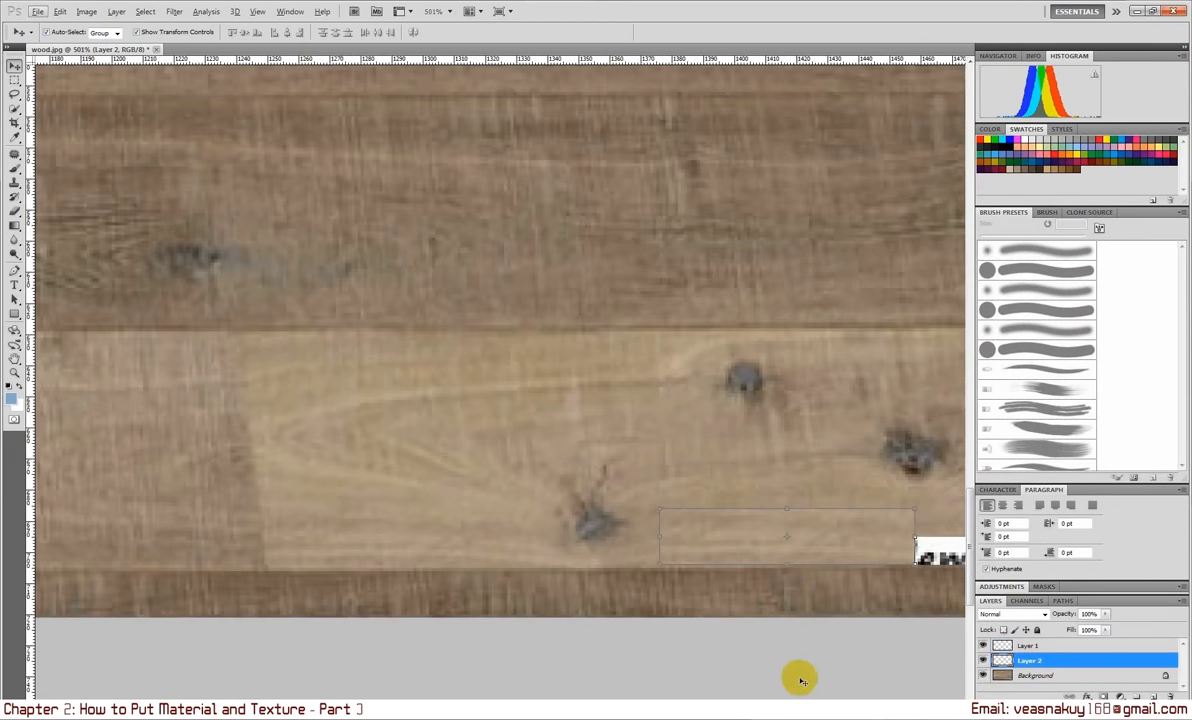
alt+scroll(787, 697, down, 1)
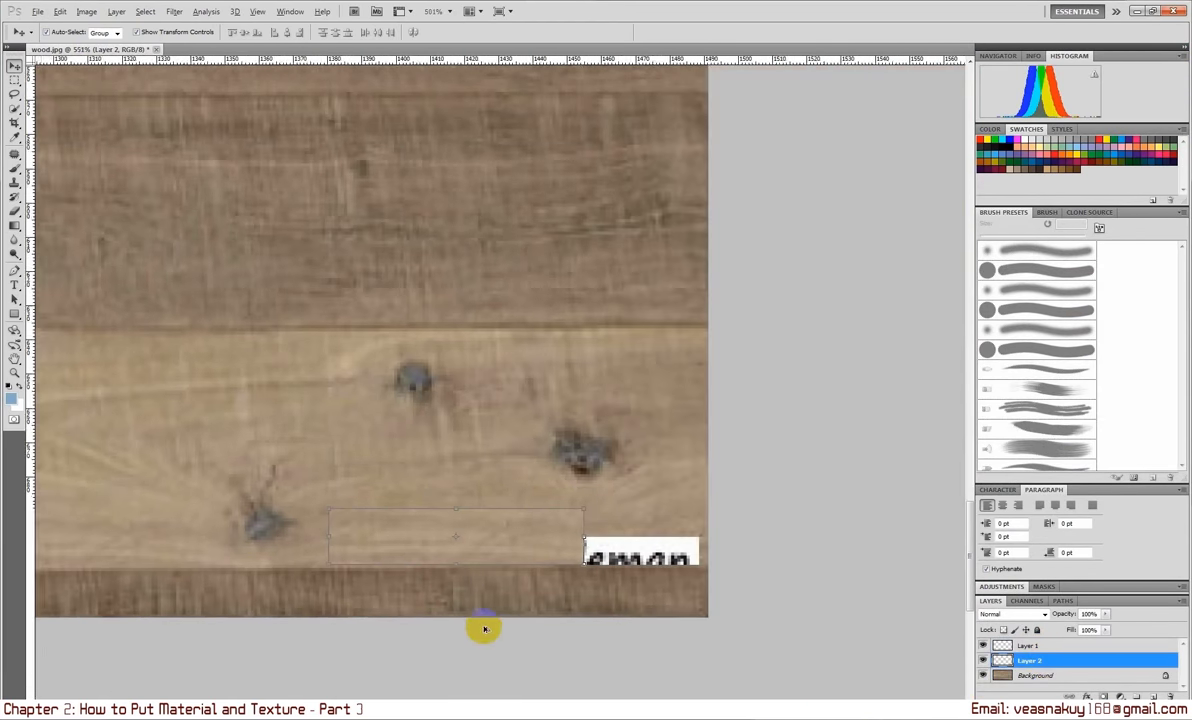
alt+scroll(484, 627, up, 2)
drag(474, 531, 612, 528)
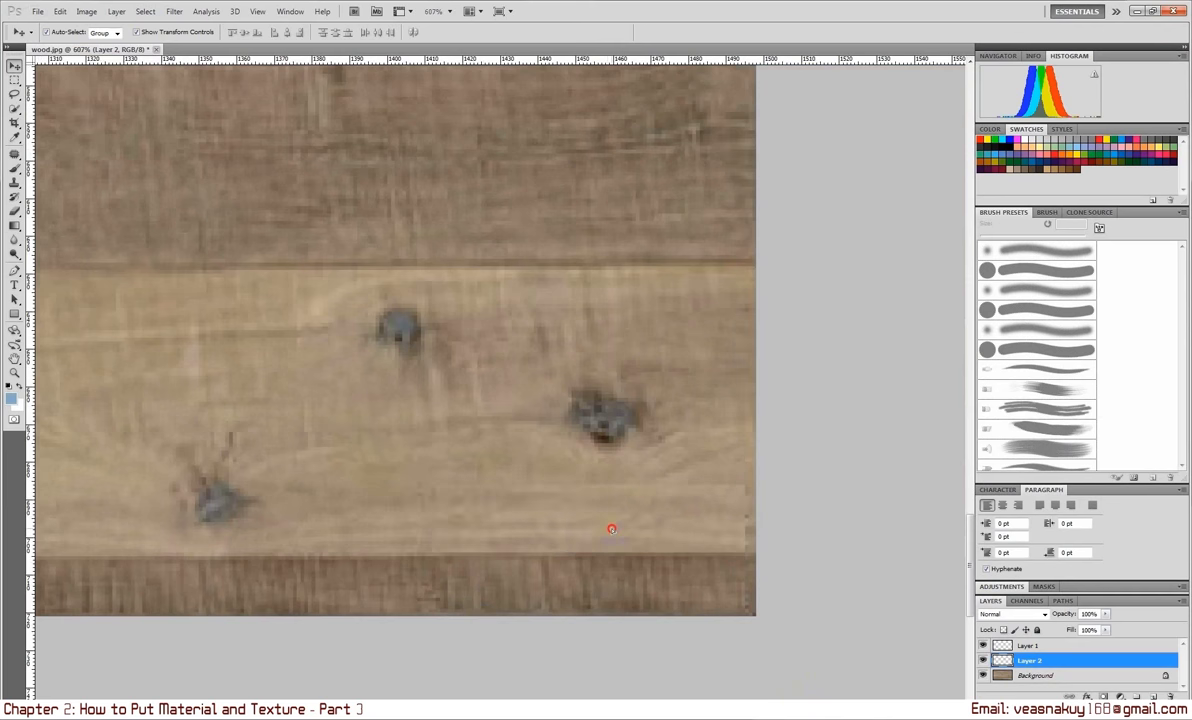
click(814, 439)
alt+scroll(665, 520, down, 2)
- Convert the texture to Grayscale, flattening layers and discarding colour, then bring up Save As
alt+scroll(668, 537, down, 3)
alt+scroll(612, 550, down, 2)
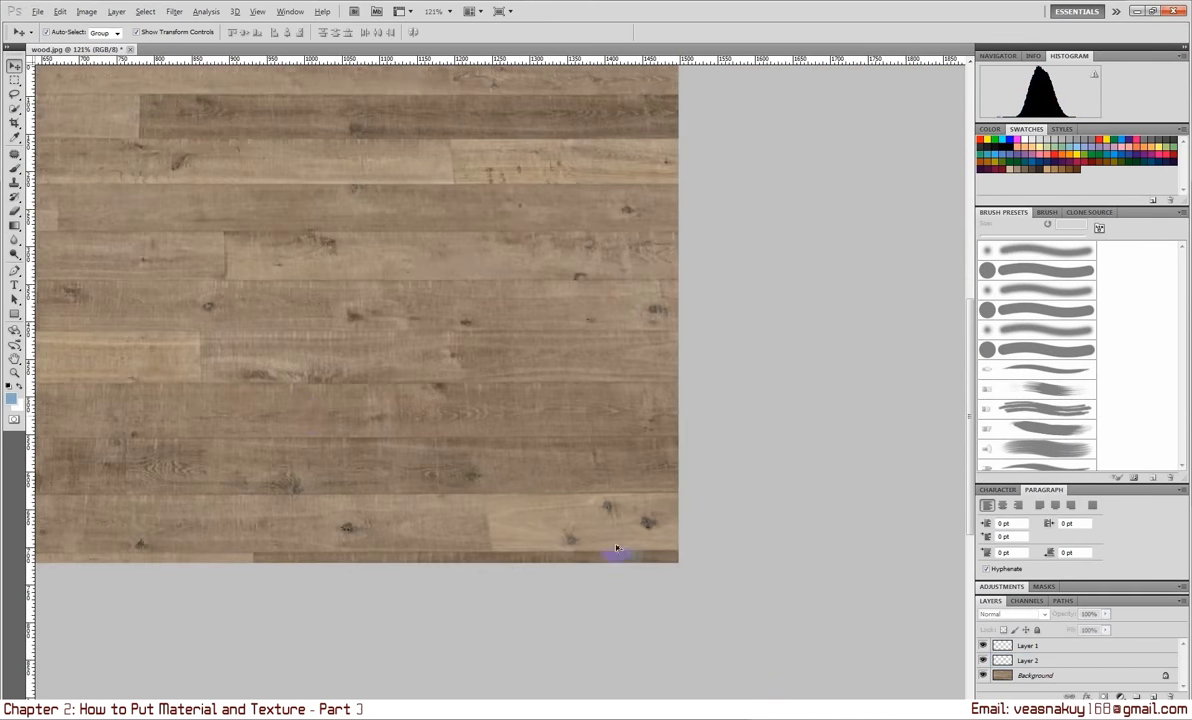
alt+scroll(311, 418, down, 2)
alt+scroll(420, 350, up, 1)
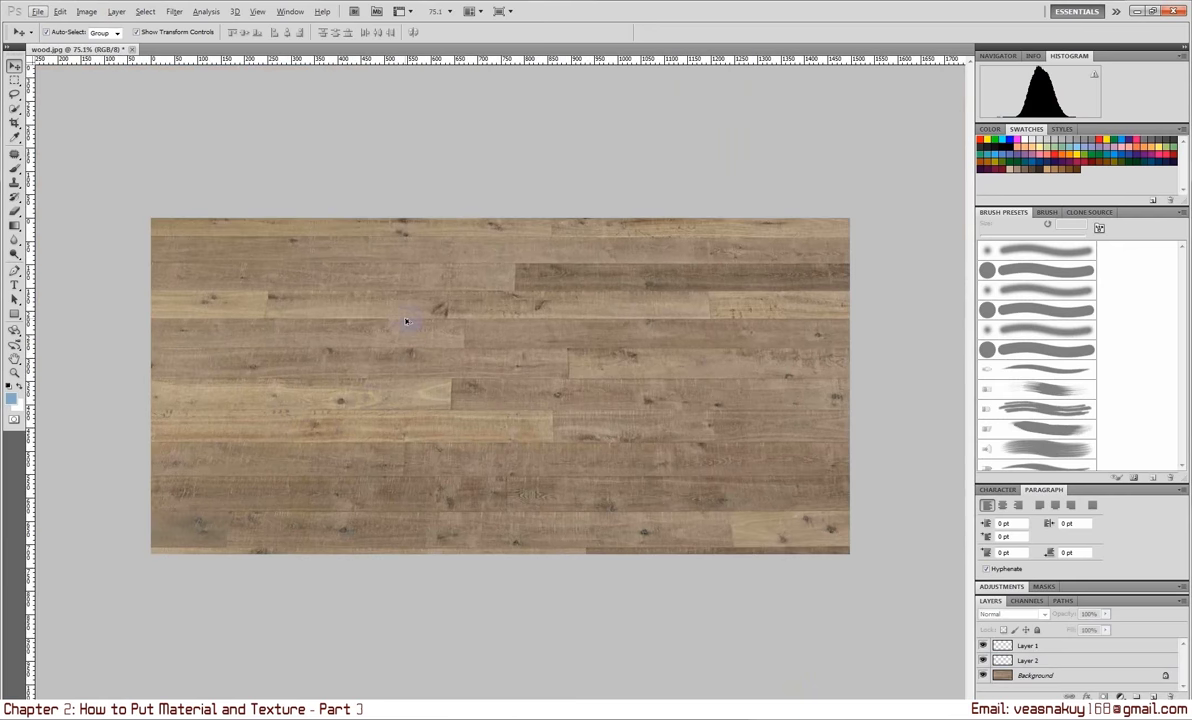
click(87, 11)
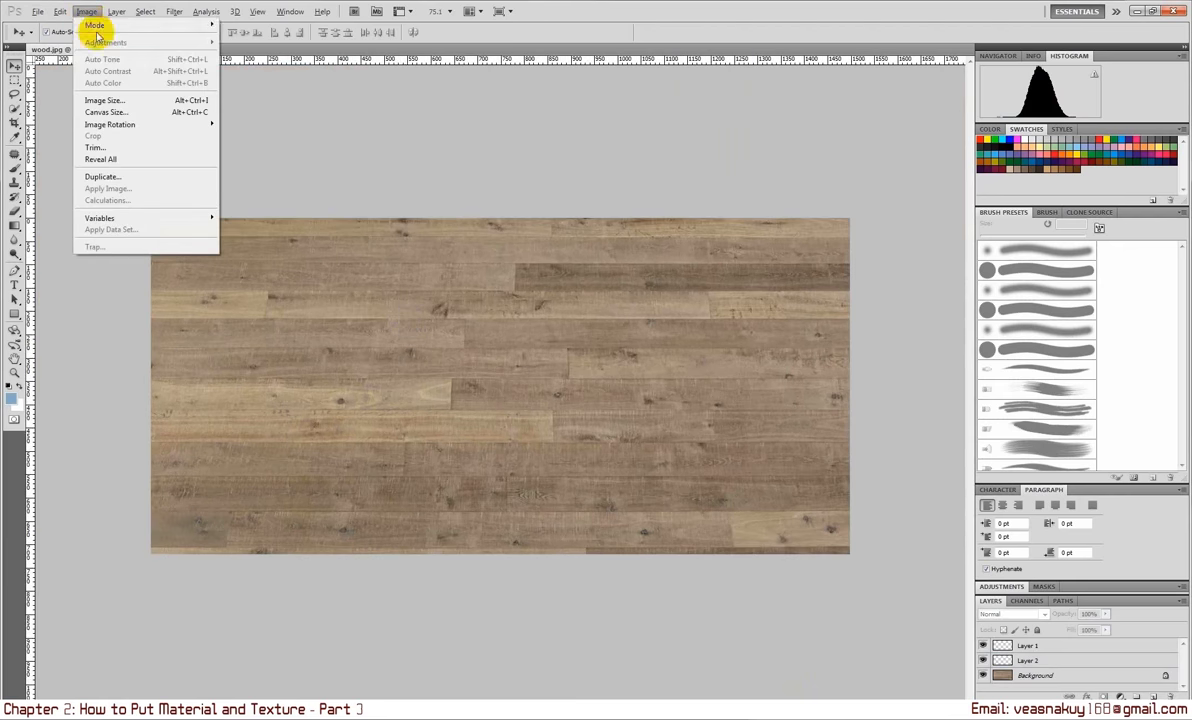
mouse_move(95, 25)
click(243, 36)
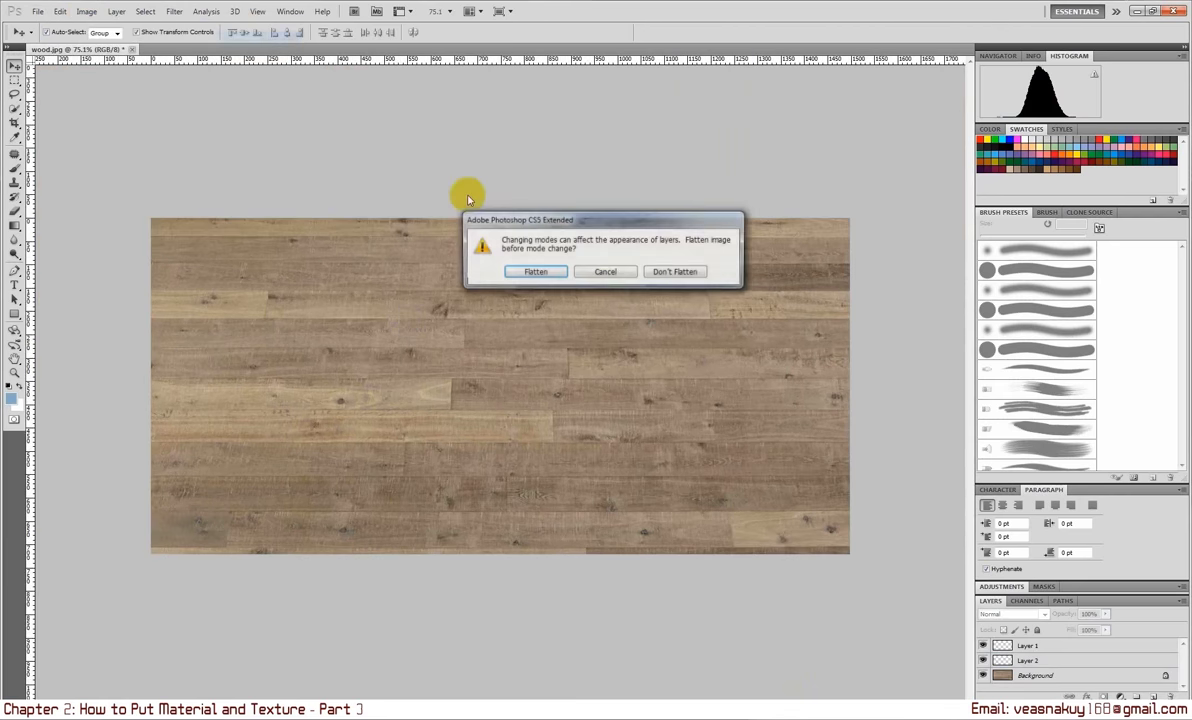
click(534, 272)
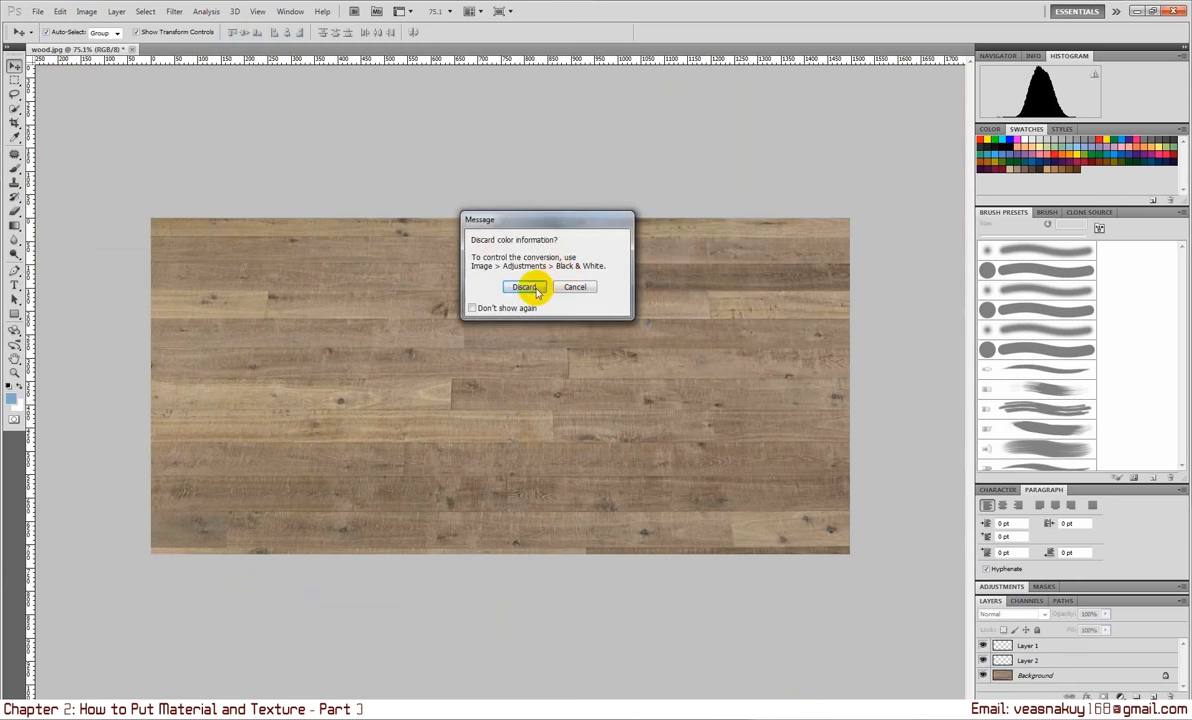
click(530, 288)
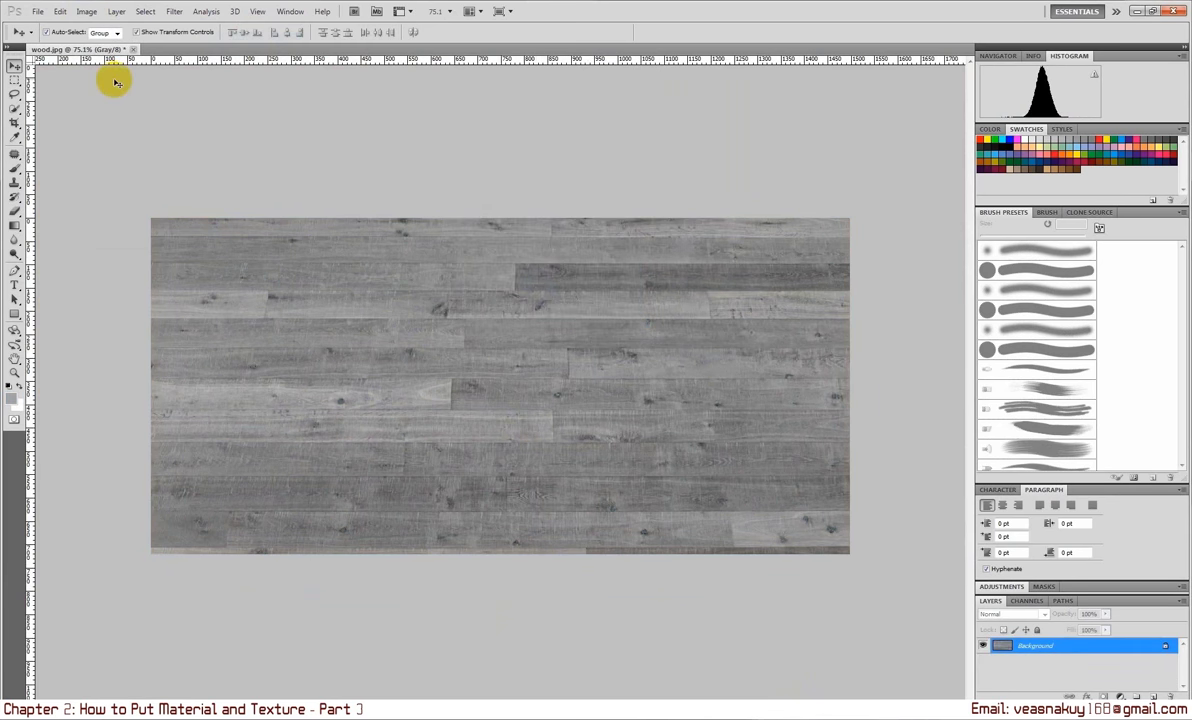
key(ctrl+shift+s)
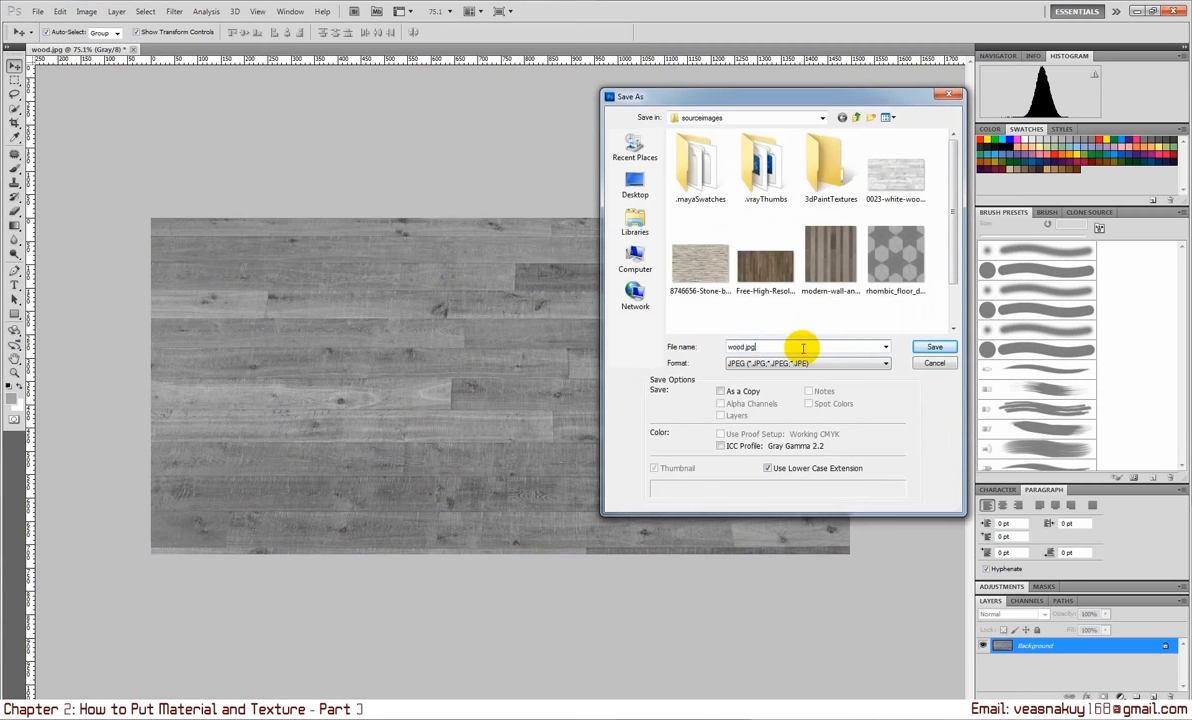
- Save the grayscale texture as wood_B.jpg in sourceimages, accepting the JPEG options
key(BackSpace)
key(BackSpace)
key(BackSpace)
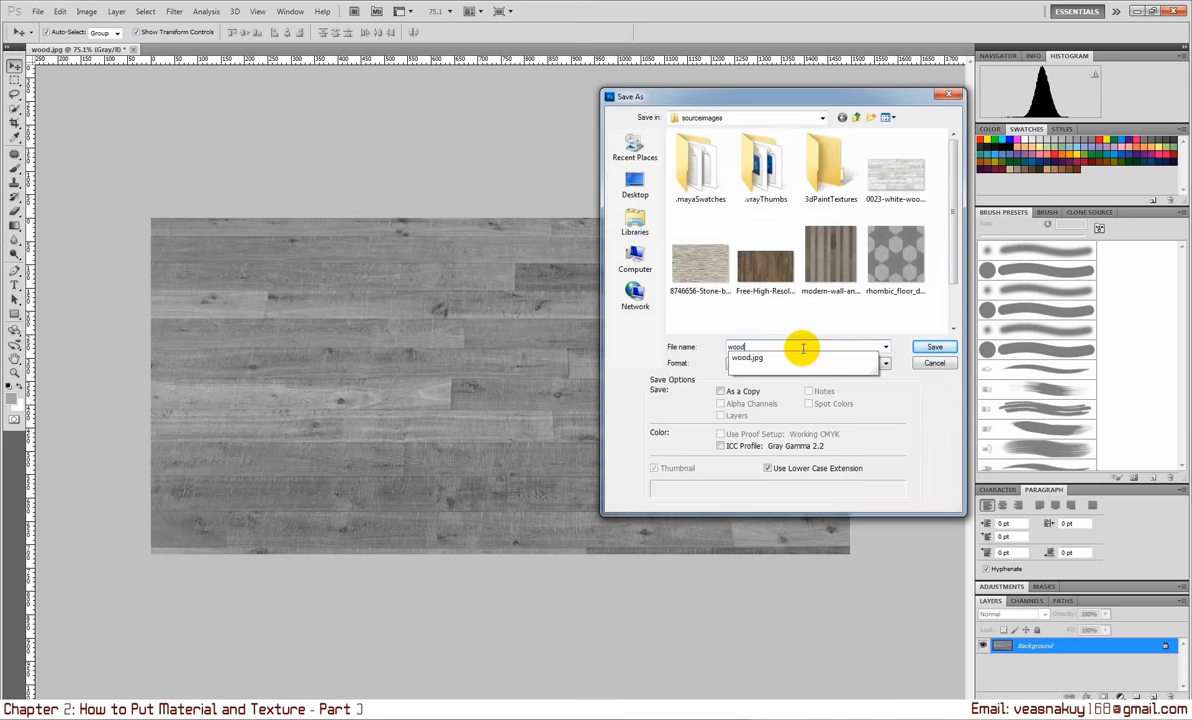
text(_B)
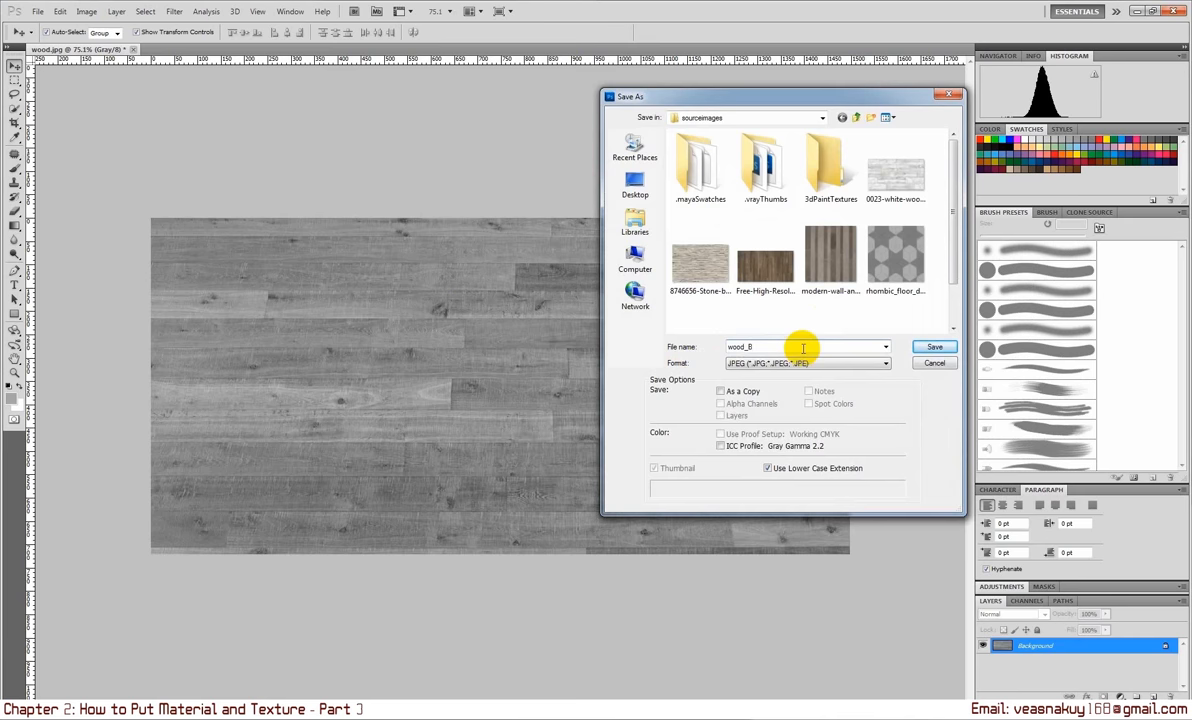
key(Return)
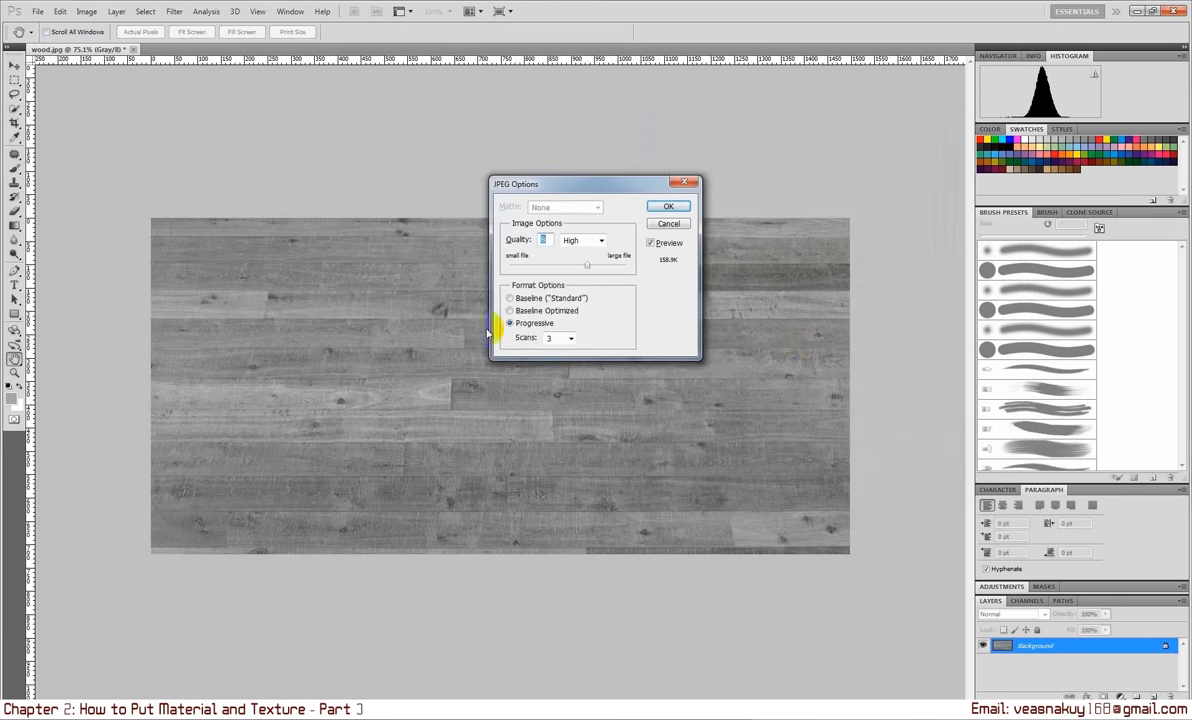
click(668, 206)
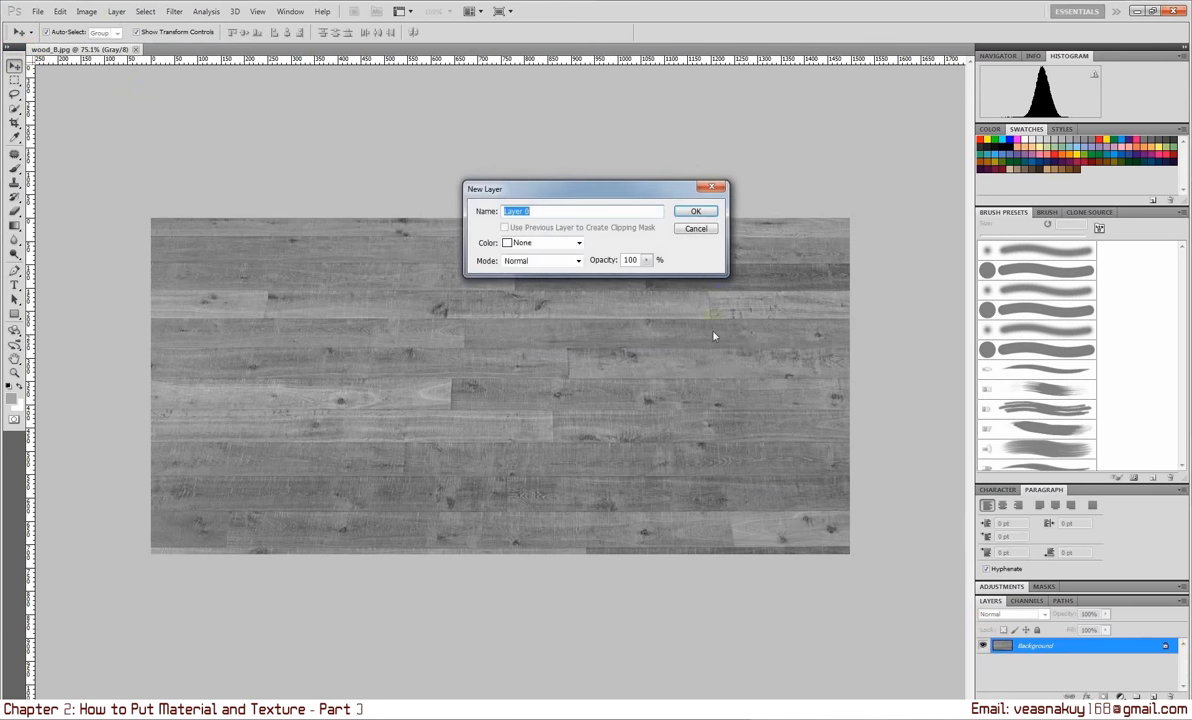
- Convert the background to Layer 0 and shift the wood patch until it fully hides the candleman logo
click(700, 205)
click(890, 400)
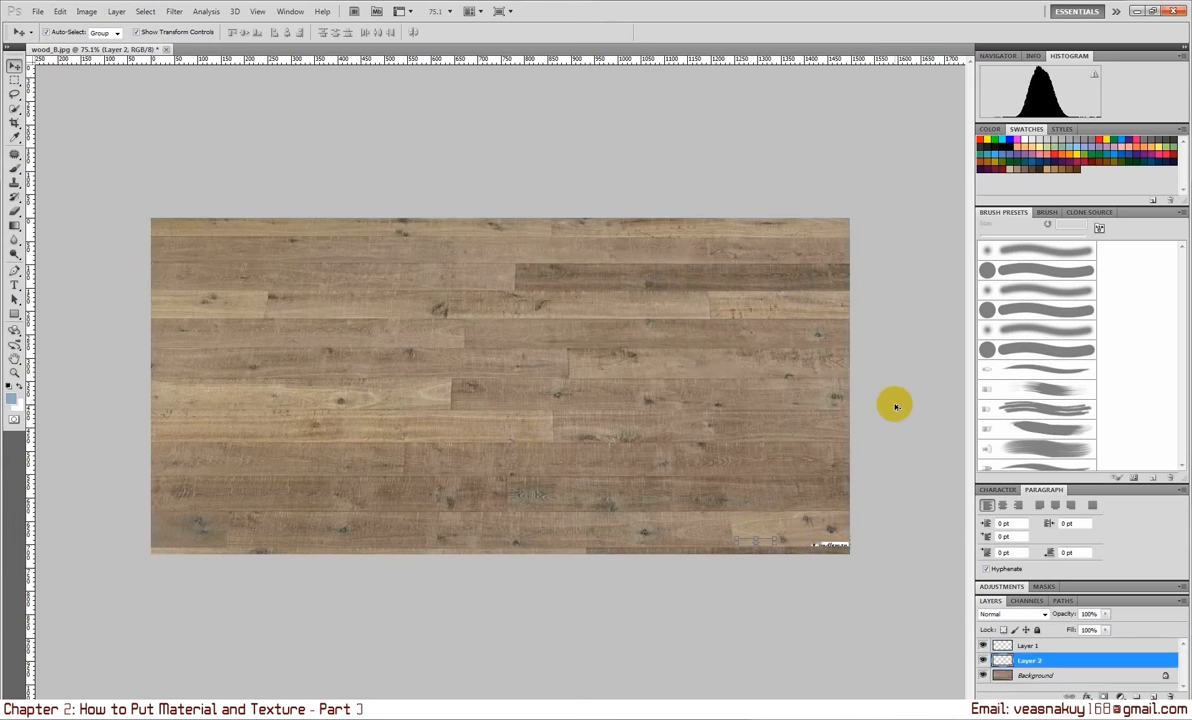
alt+scroll(869, 617, up, 2)
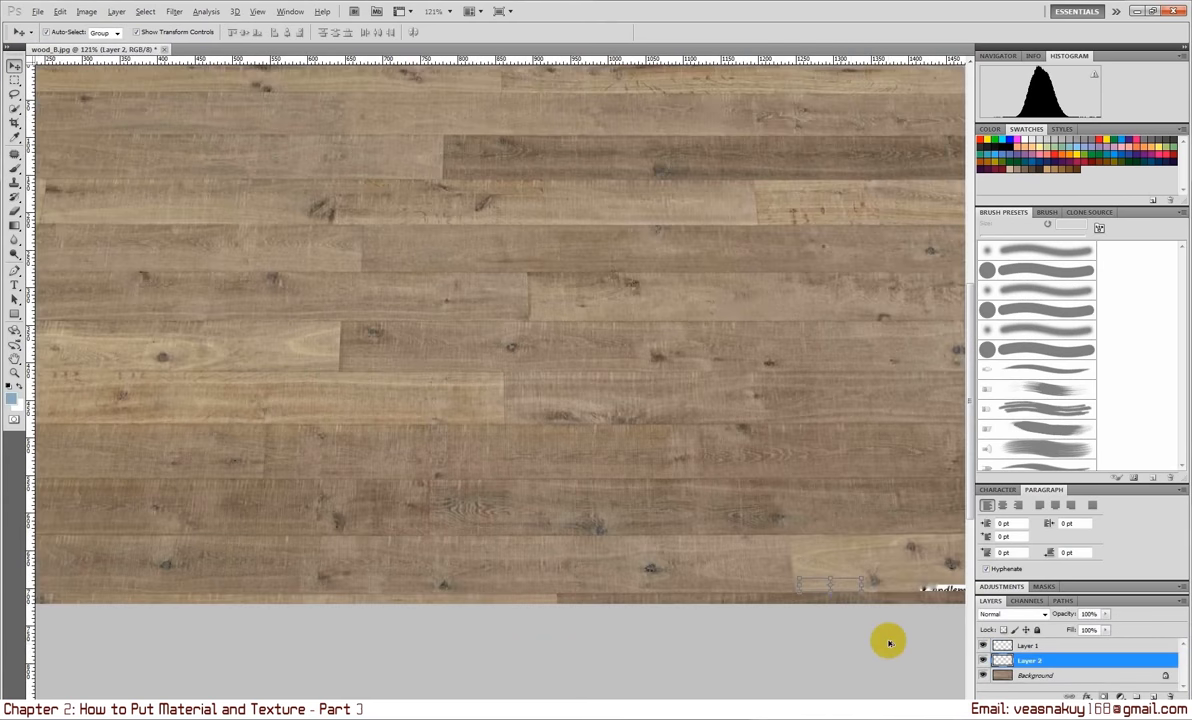
drag(786, 548, 836, 548)
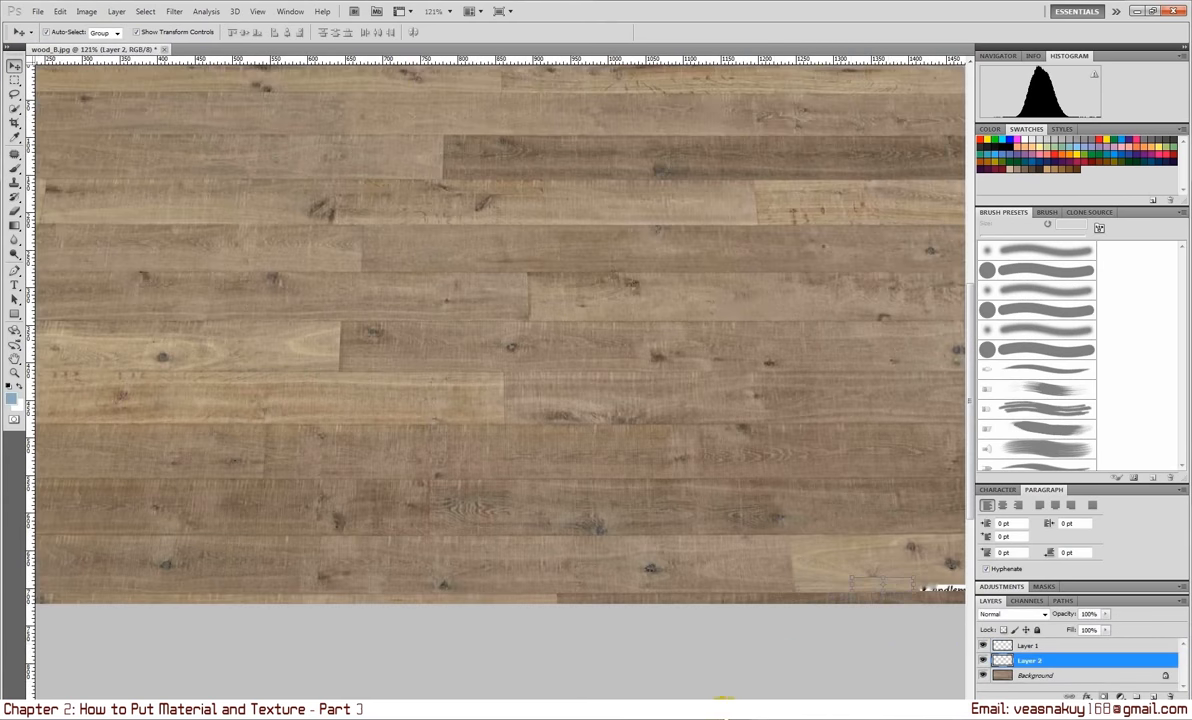
alt+scroll(740, 700, up, 2)
alt+scroll(785, 697, up, 2)
alt+scroll(700, 668, up, 2)
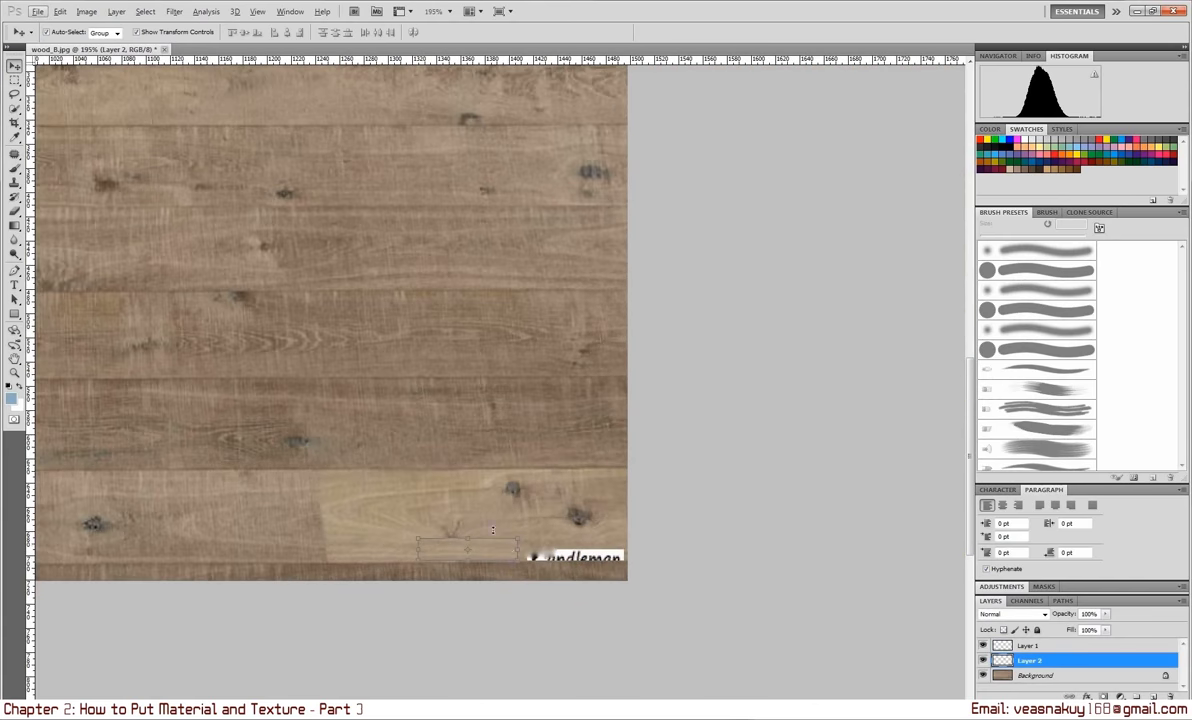
drag(494, 556, 600, 550)
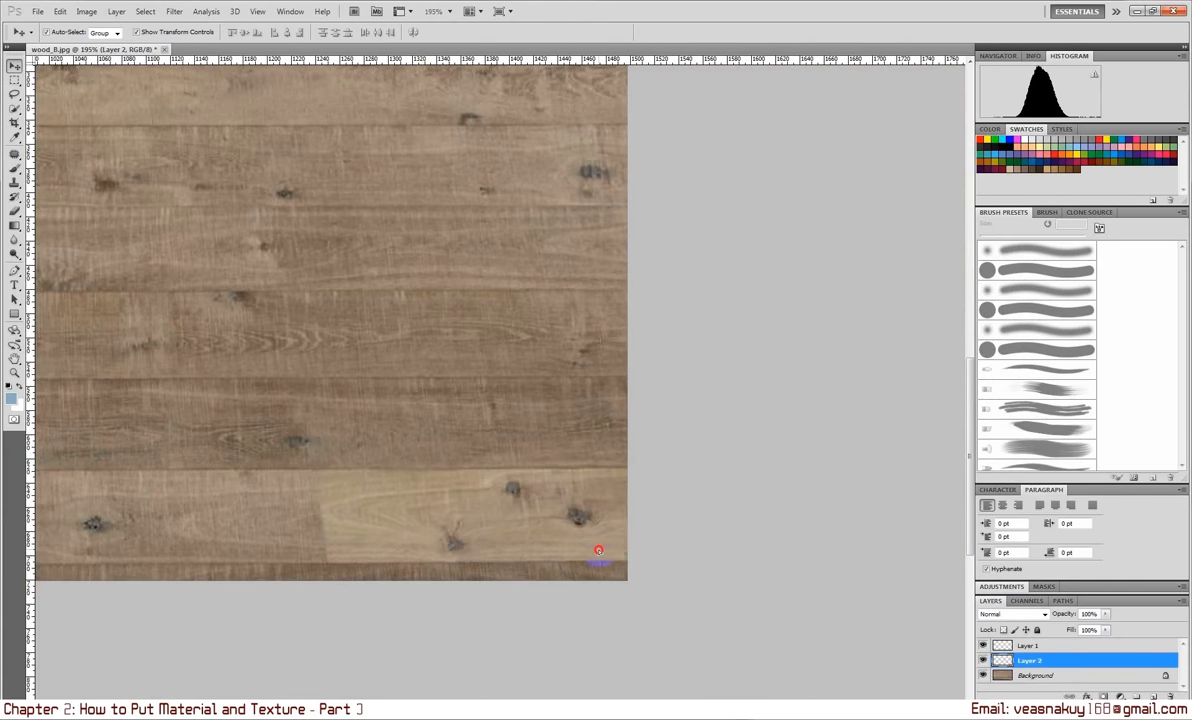
click(722, 570)
alt+scroll(600, 535, down, 2)
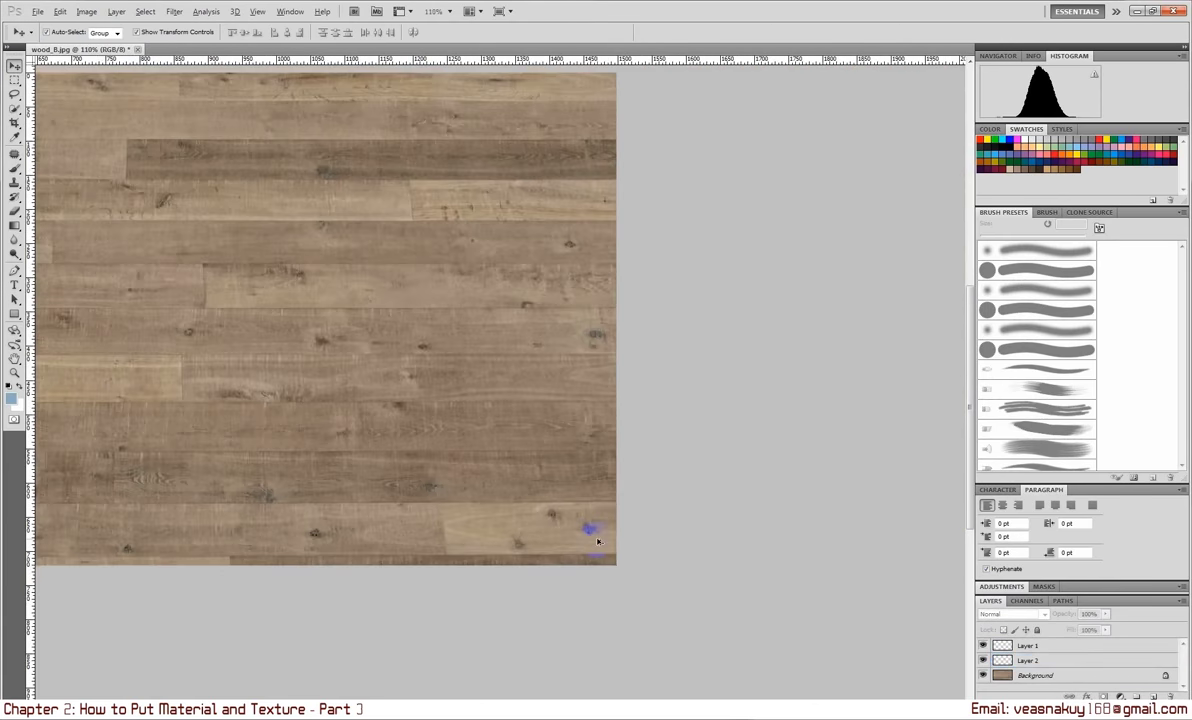
alt+scroll(598, 541, down, 2)
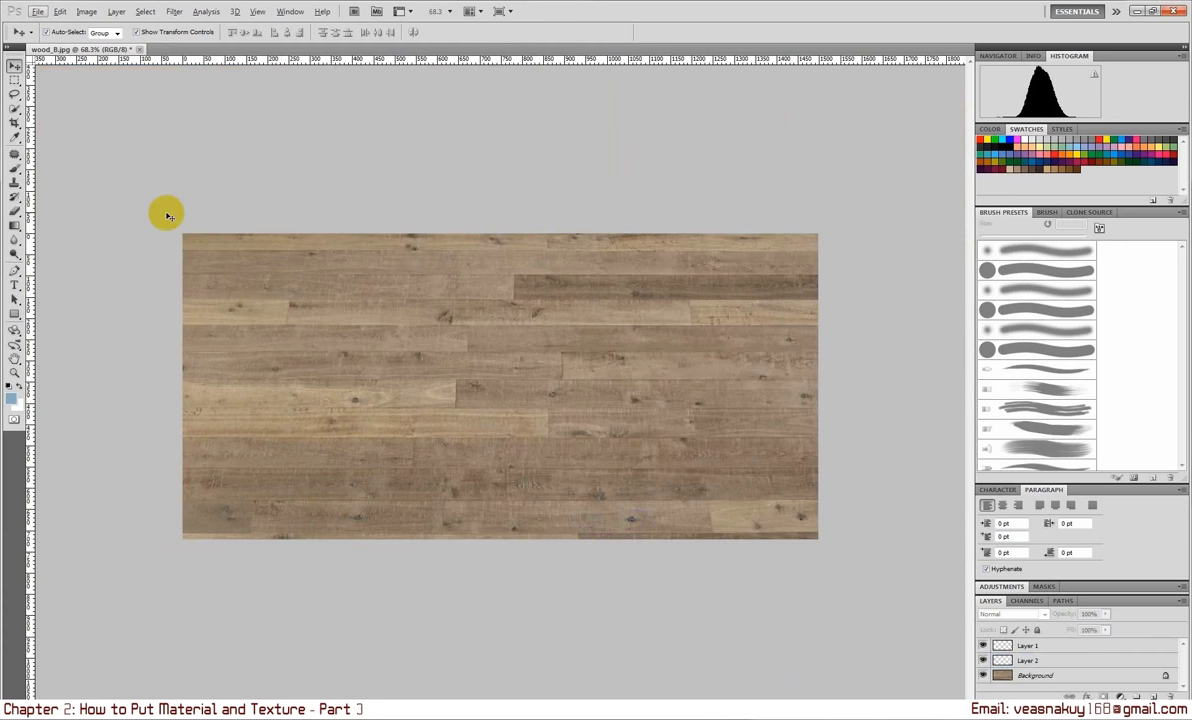
click(37, 11)
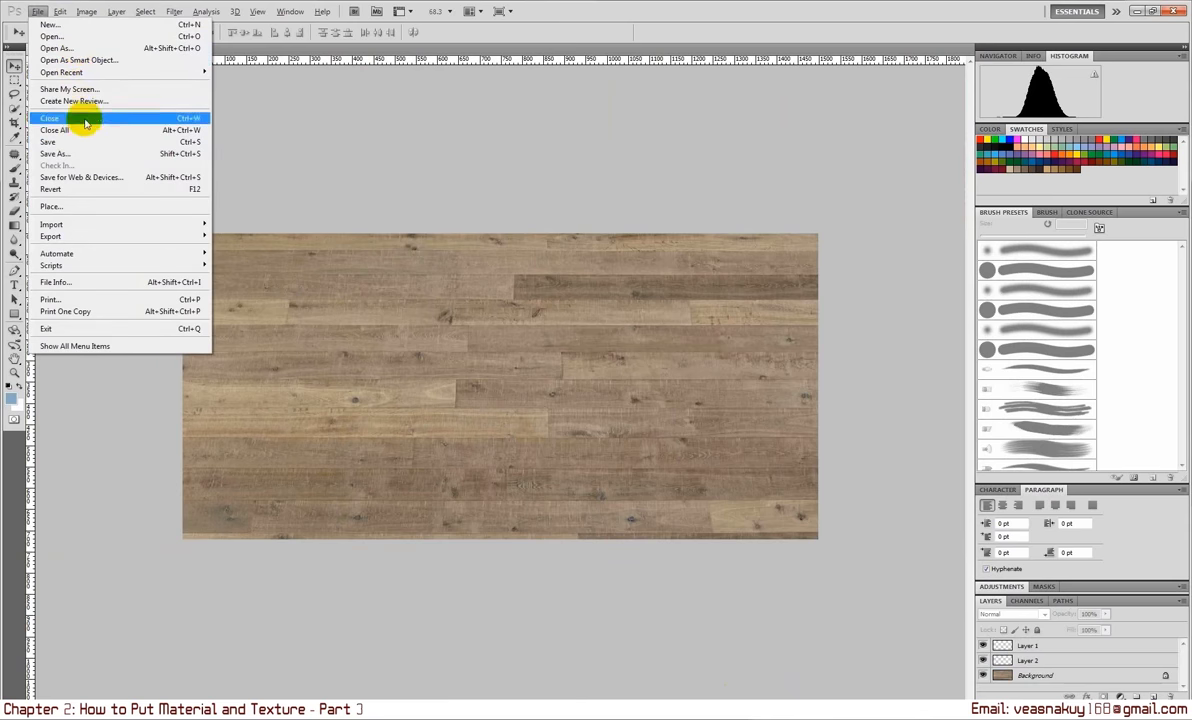
- Save the colour texture as a JPEG over wood.jpg, confirming the replacement and JPEG options
click(87, 153)
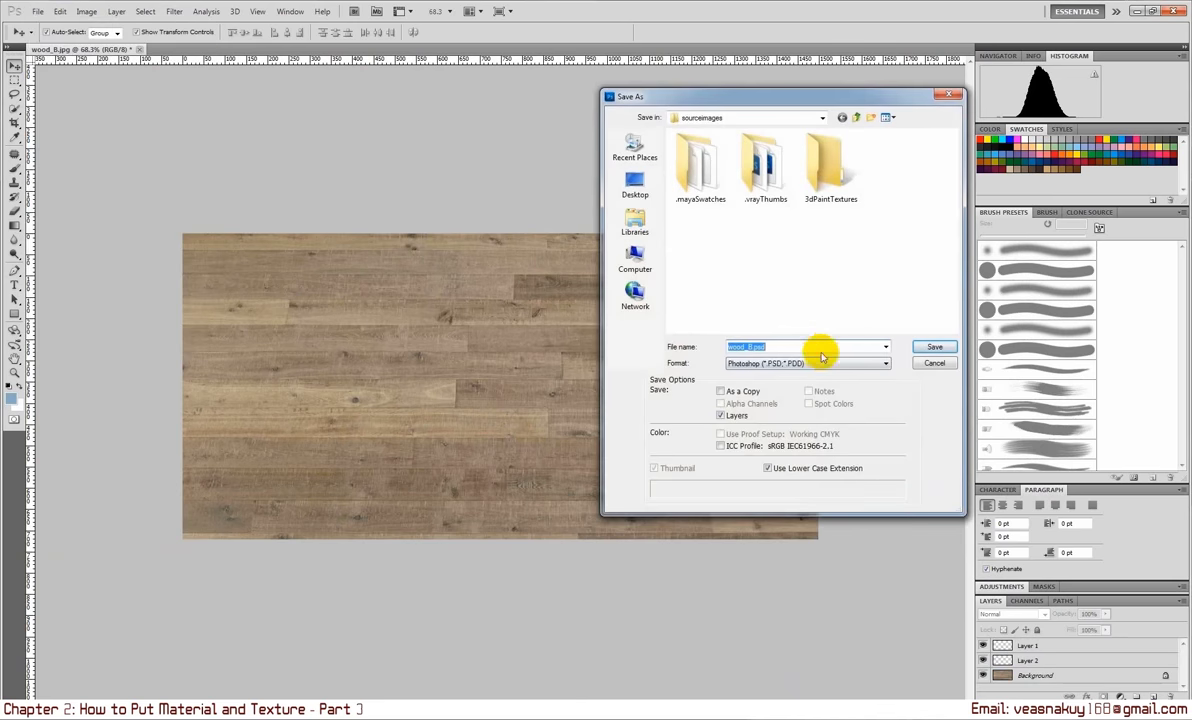
click(821, 362)
click(841, 468)
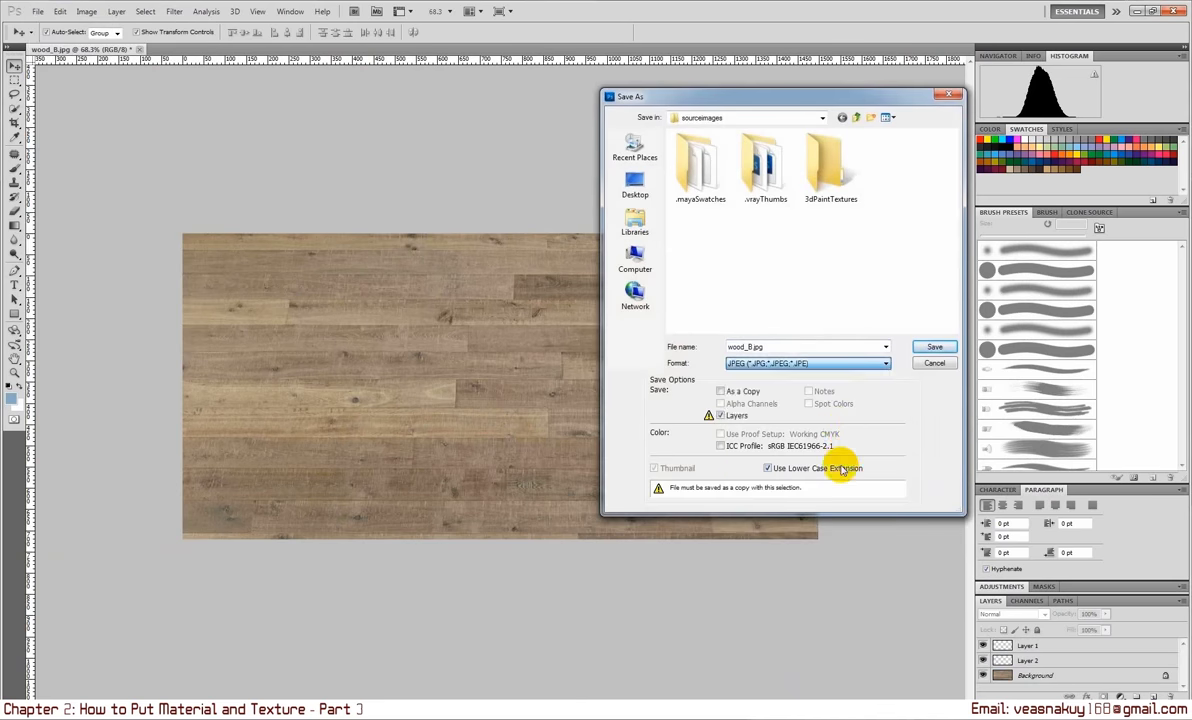
click(781, 266)
click(903, 190)
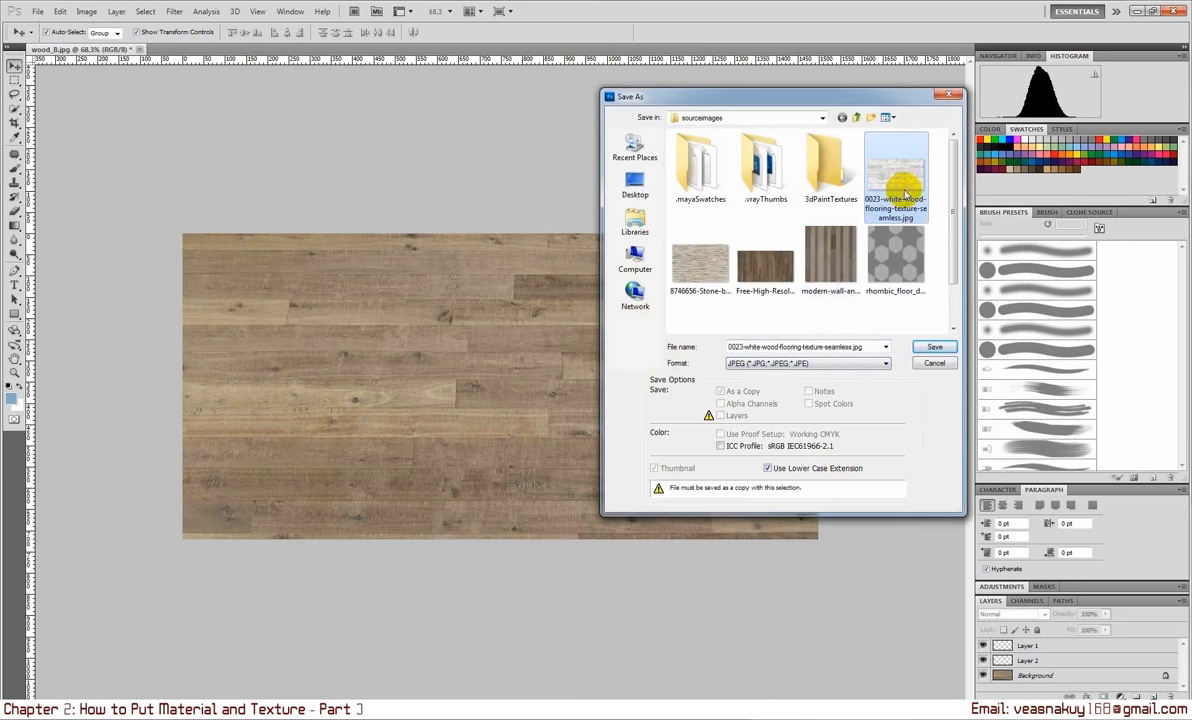
scroll(905, 255, down, 1)
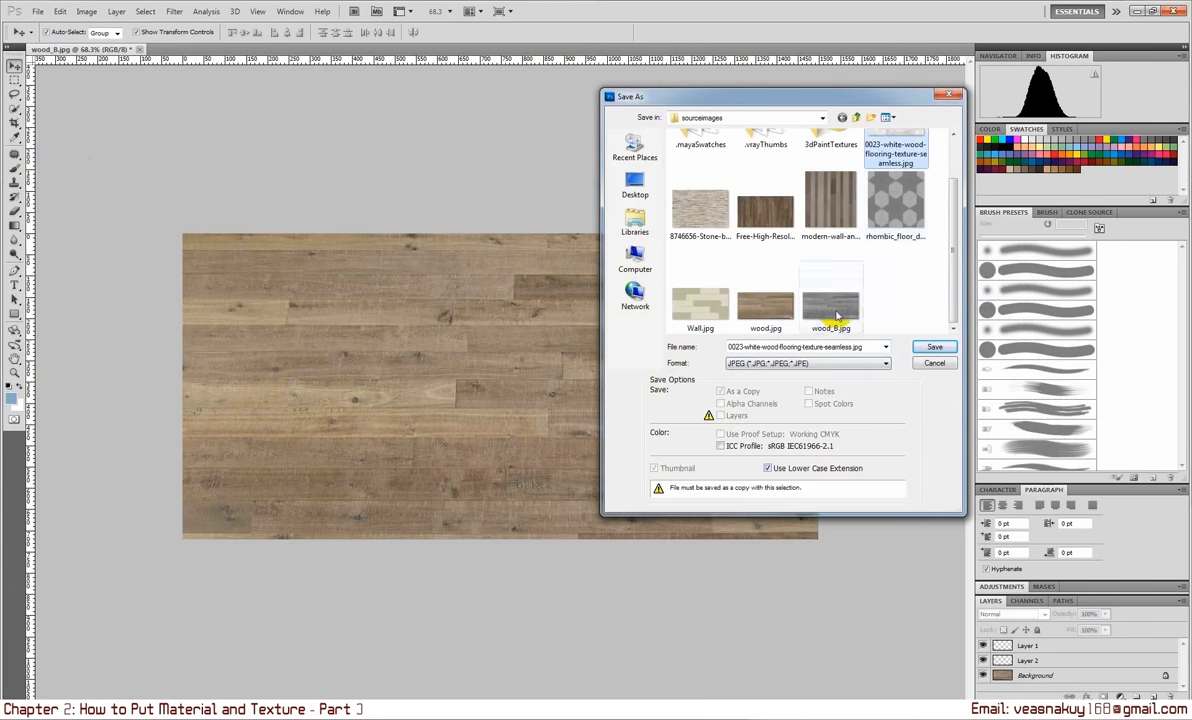
double_click(762, 318)
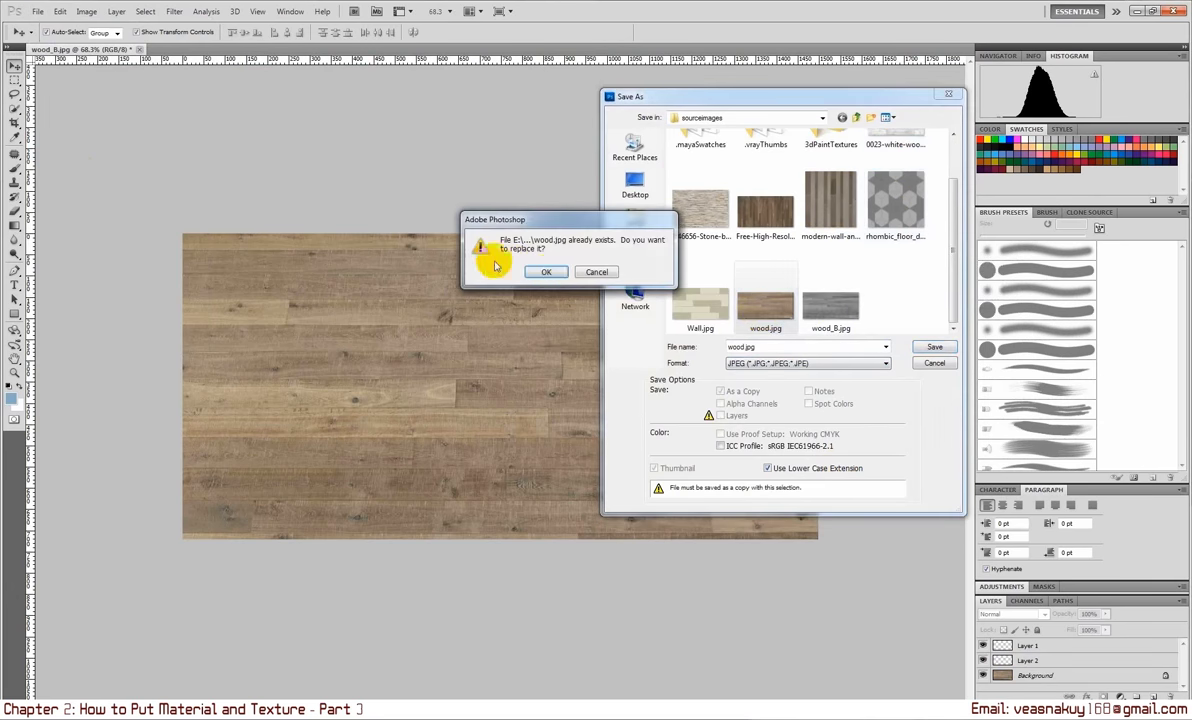
click(545, 268)
click(668, 206)
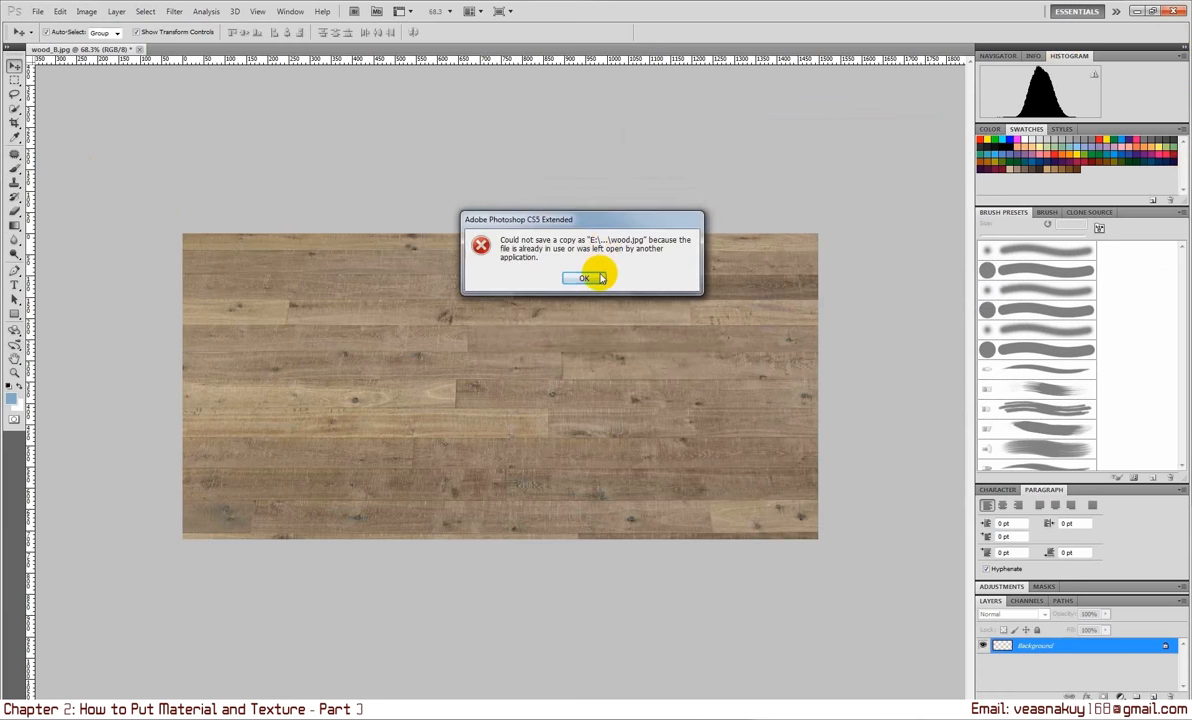
- Preview wood.jpg from the sourceimages folder to check it, then close the preview
click(1140, 10)
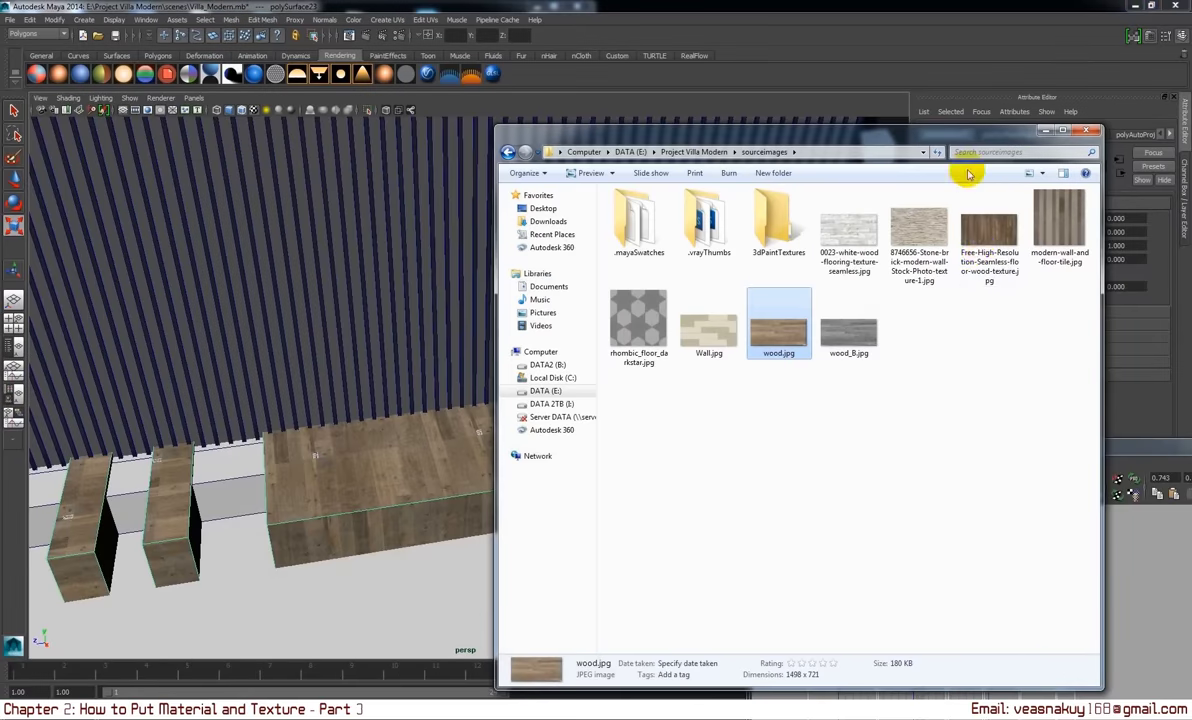
click(829, 336)
click(779, 352)
double_click(779, 352)
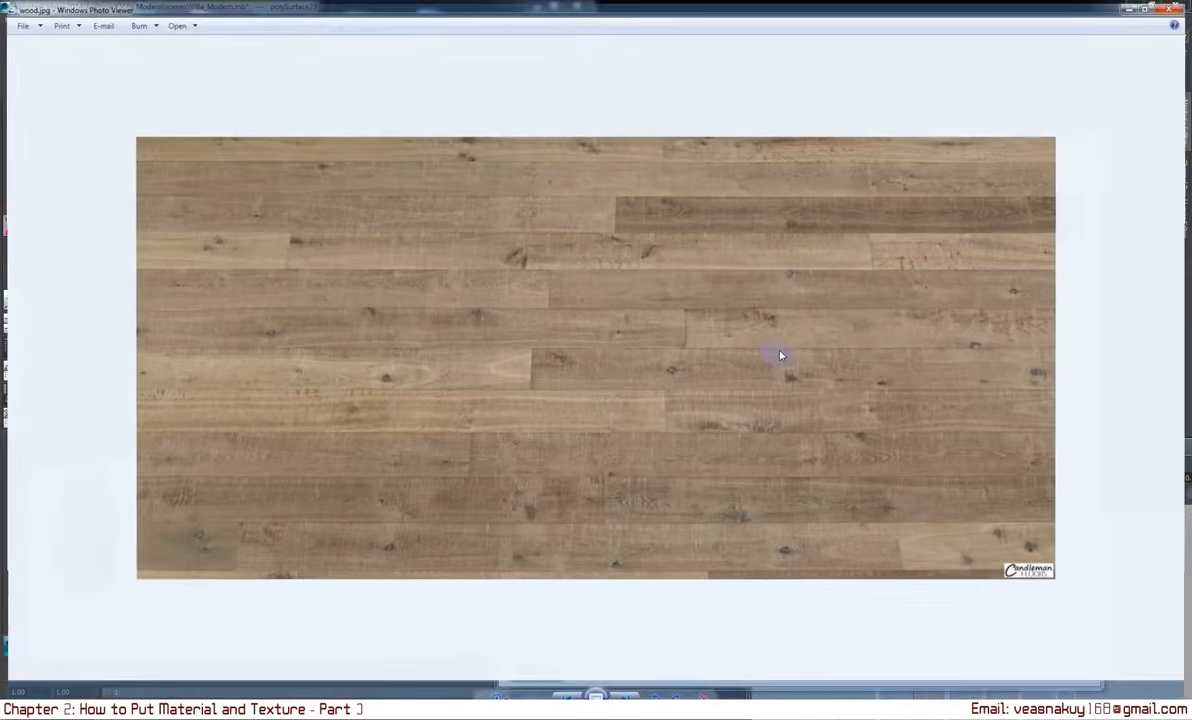
click(1100, 8)
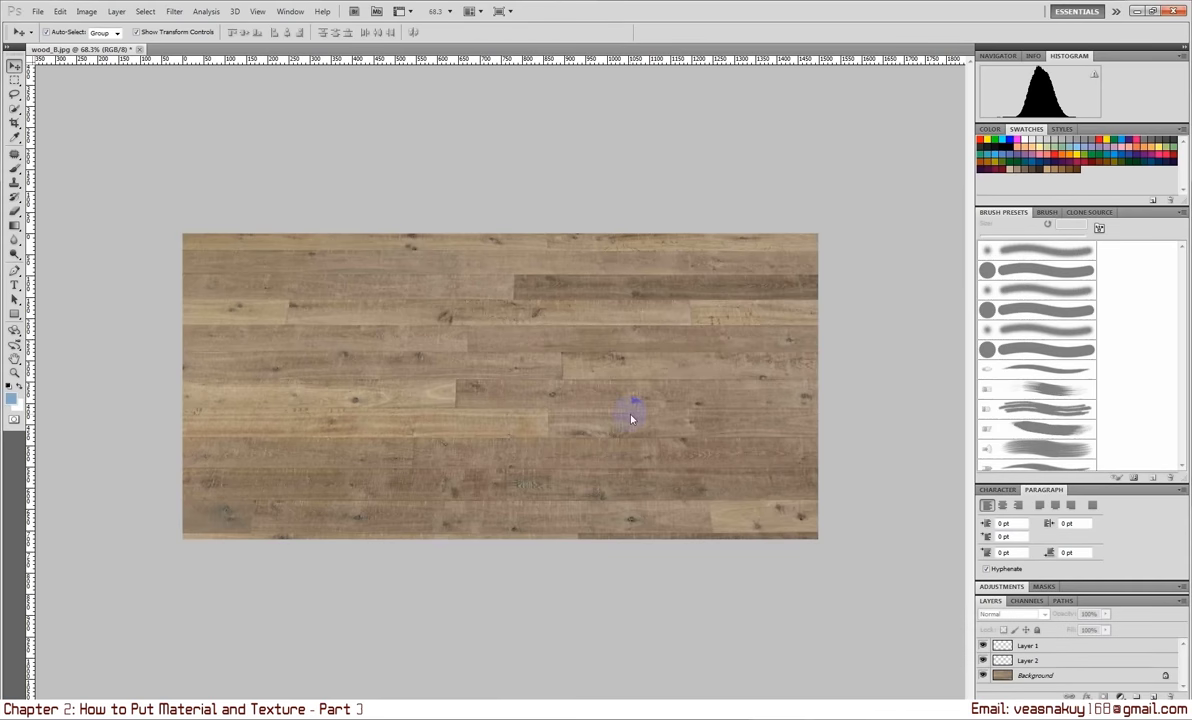
- Try saving the texture as a JPEG over wood.jpg and dismiss the could-not-save error
key(ctrl+shift+s)
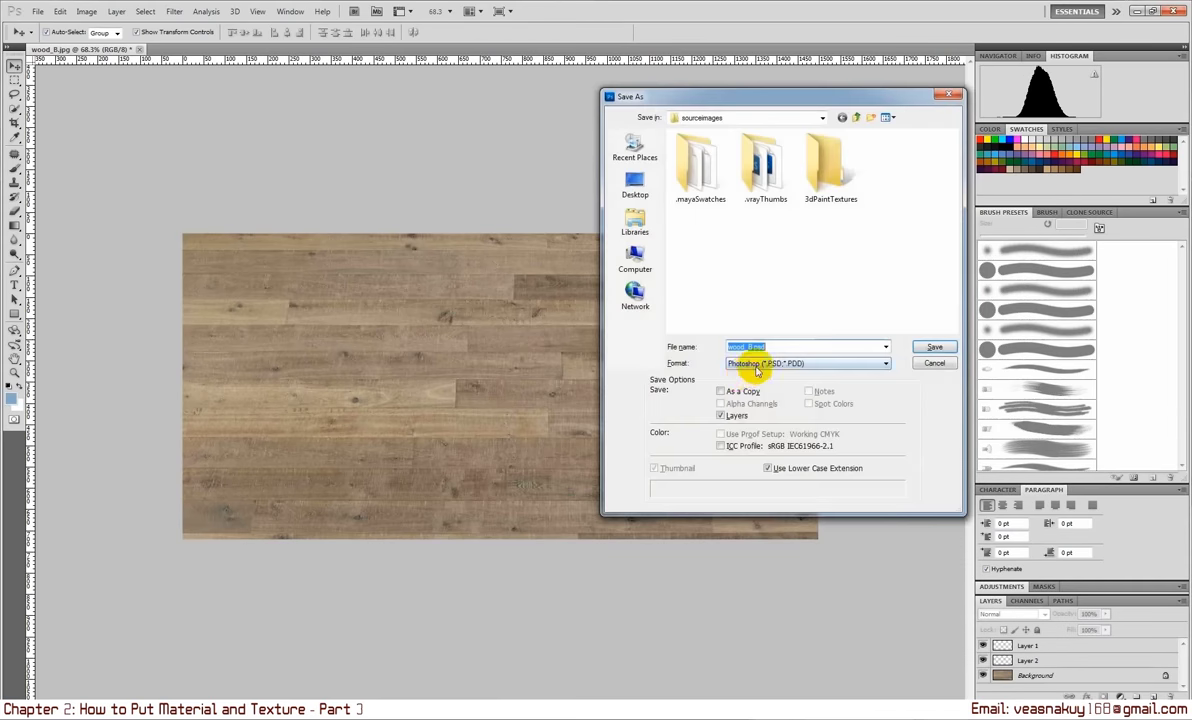
click(755, 362)
click(770, 464)
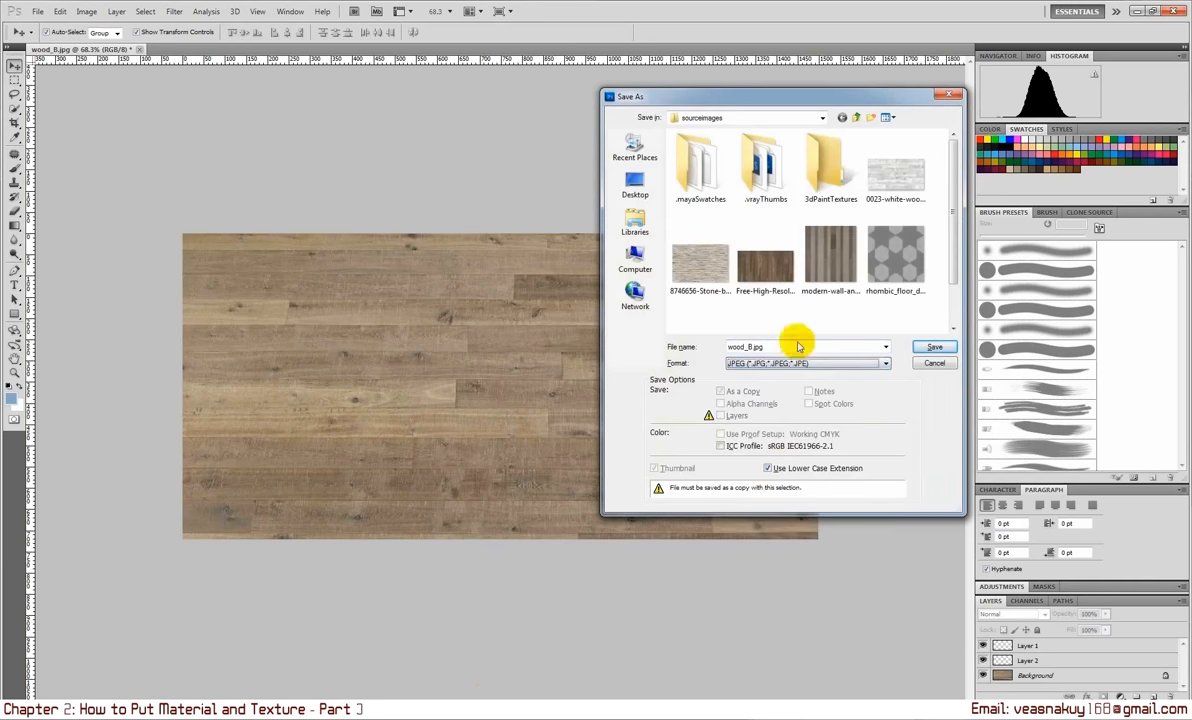
double_click(788, 272)
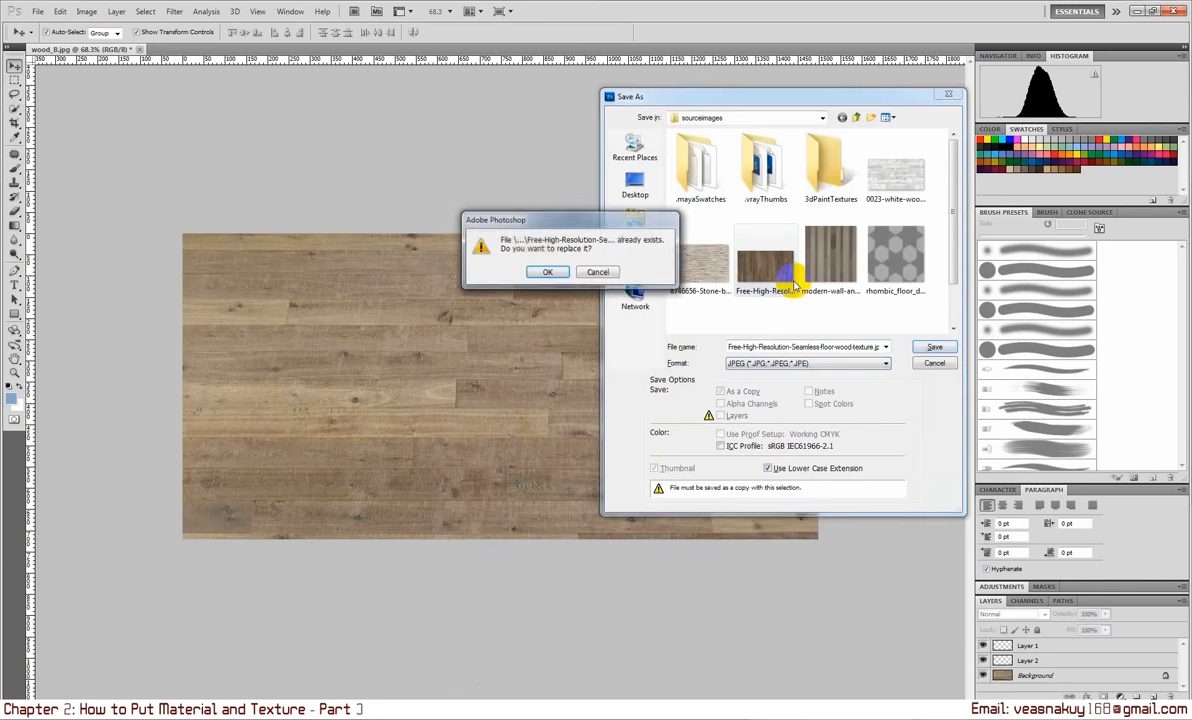
click(605, 271)
scroll(800, 265, down, 1)
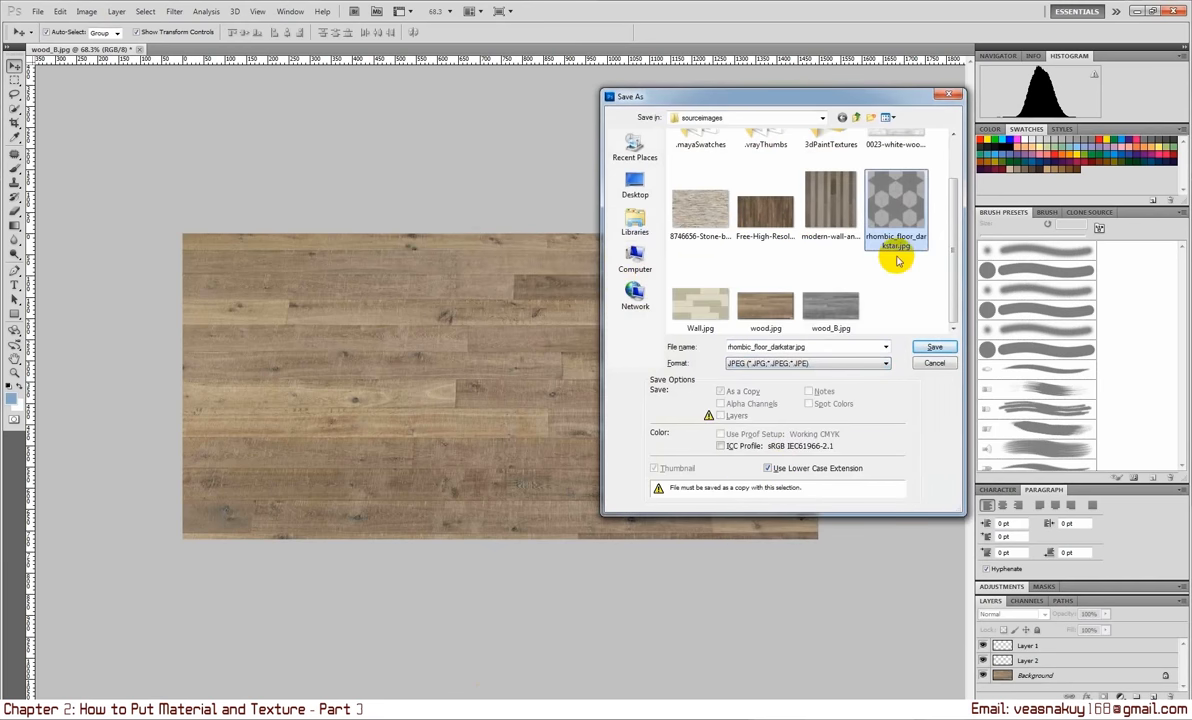
click(771, 311)
double_click(771, 311)
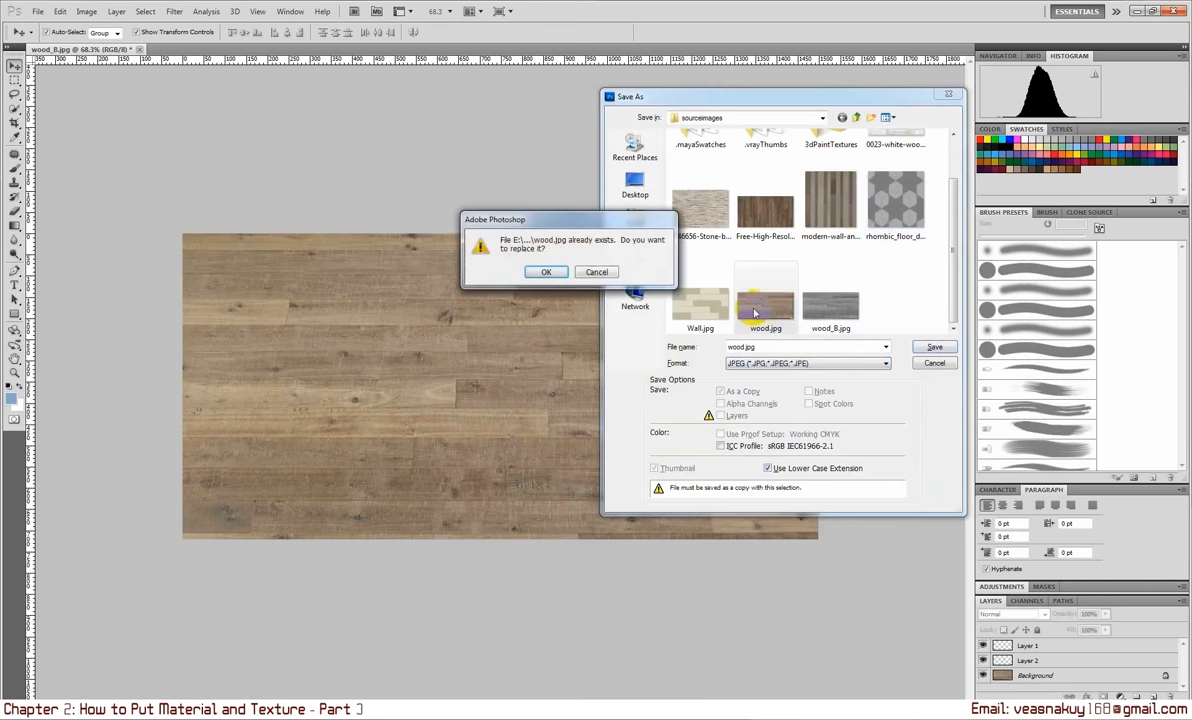
click(515, 262)
click(667, 206)
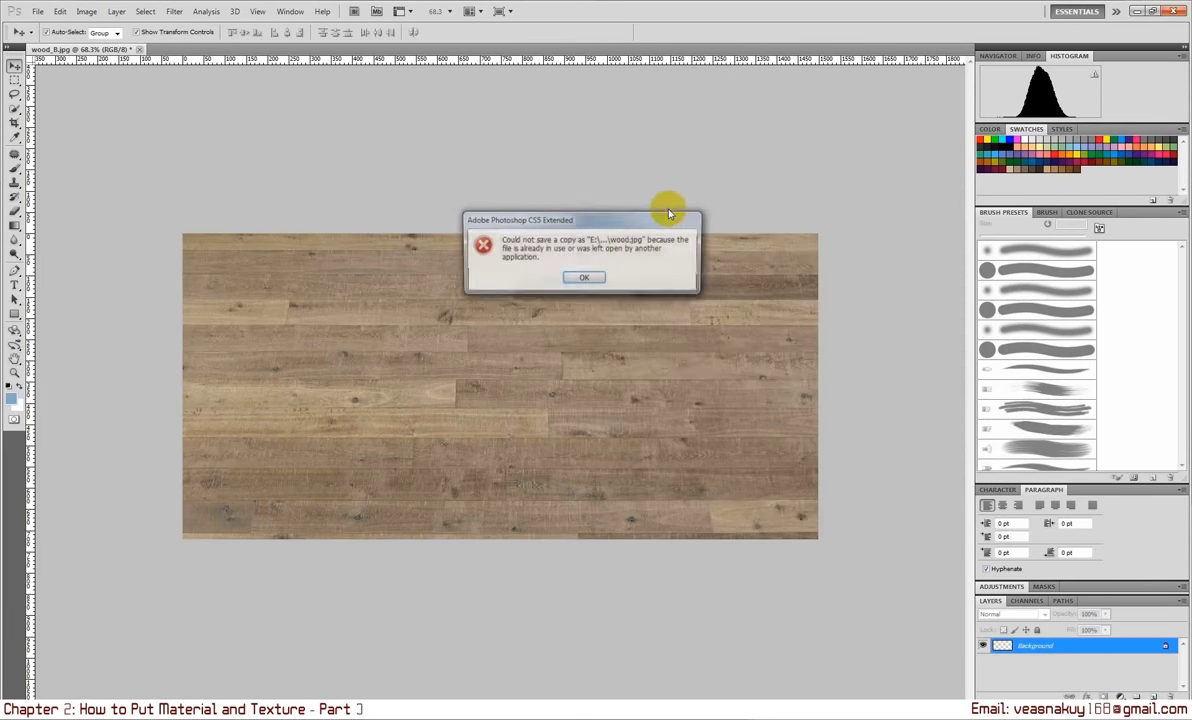
click(584, 278)
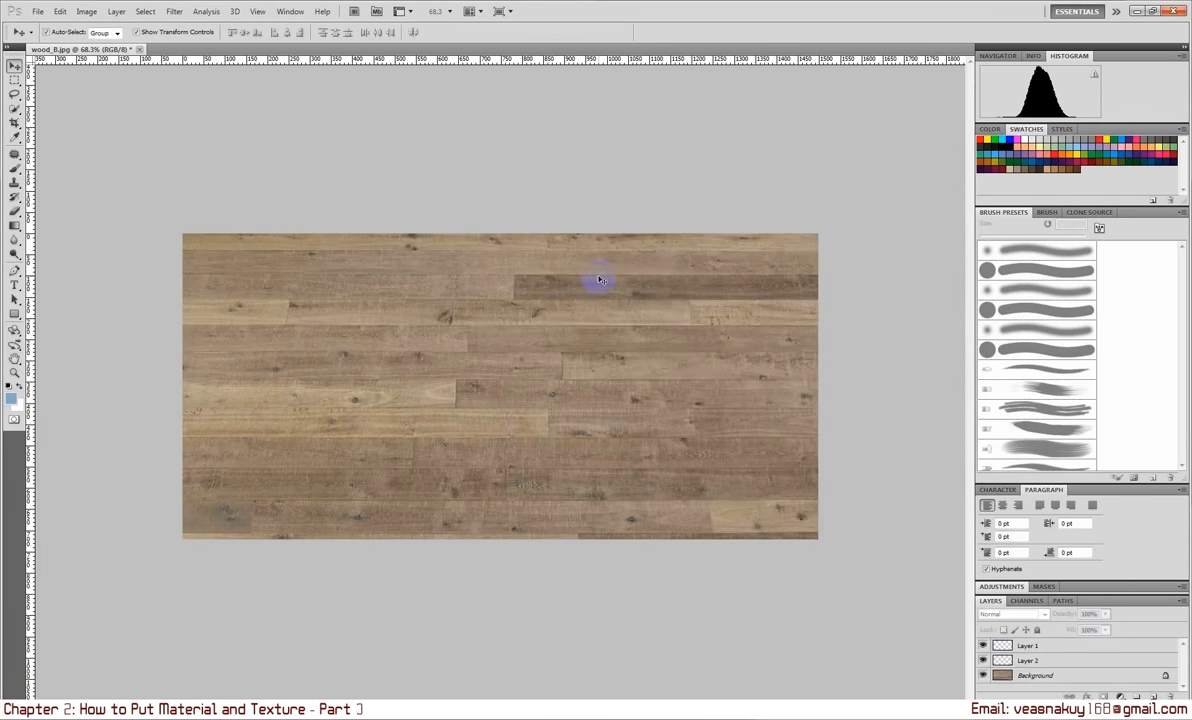
- Save the texture as Wood_01.jpg in sourceimages at maximum JPEG quality
key(ctrl+shift+s)
click(790, 363)
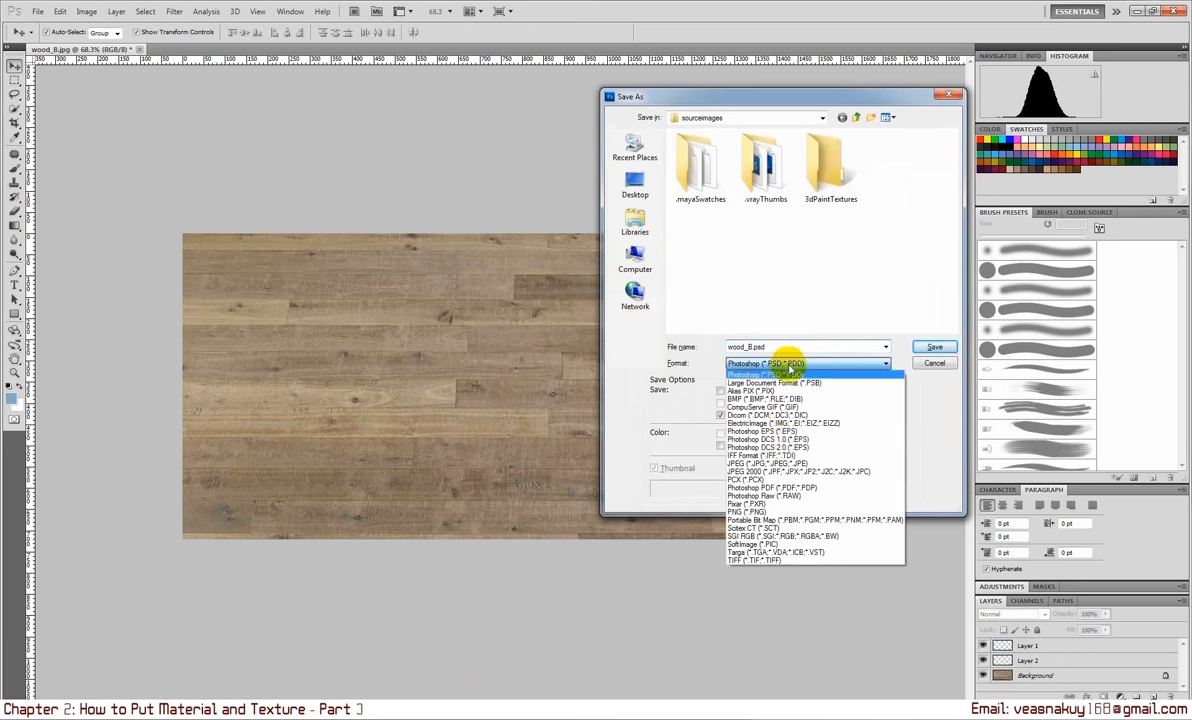
click(777, 463)
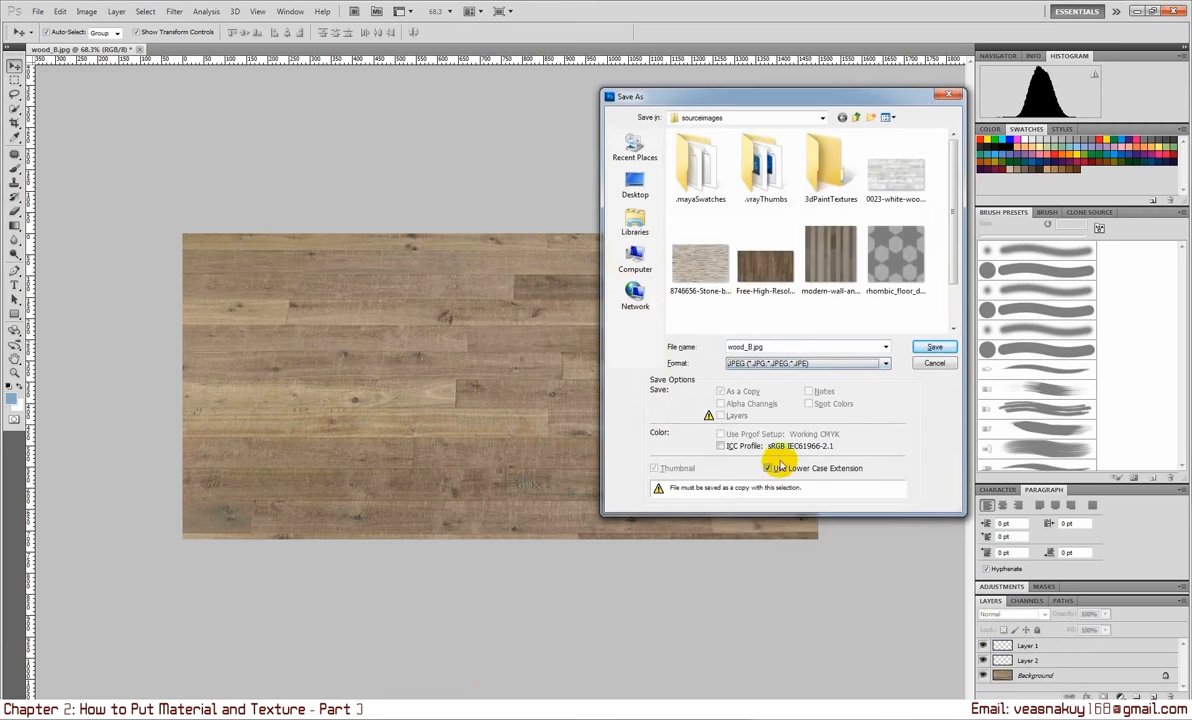
click(803, 280)
click(765, 265)
scroll(765, 265, down, 1)
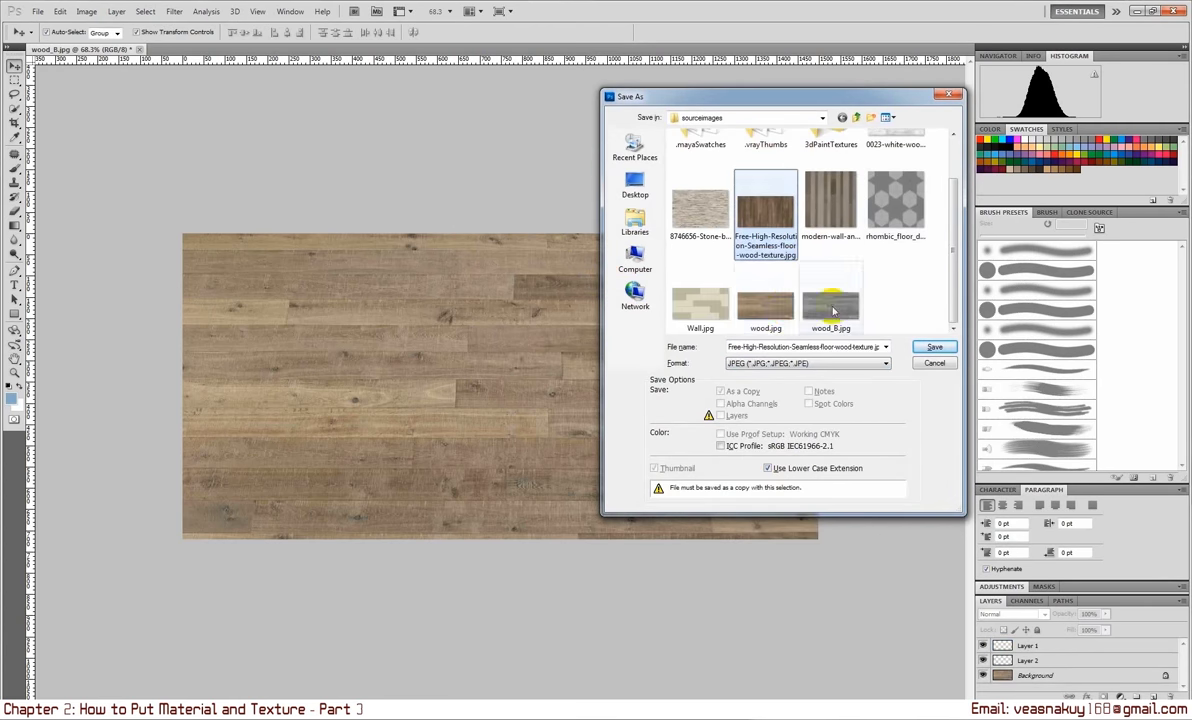
click(765, 303)
double_click(776, 346)
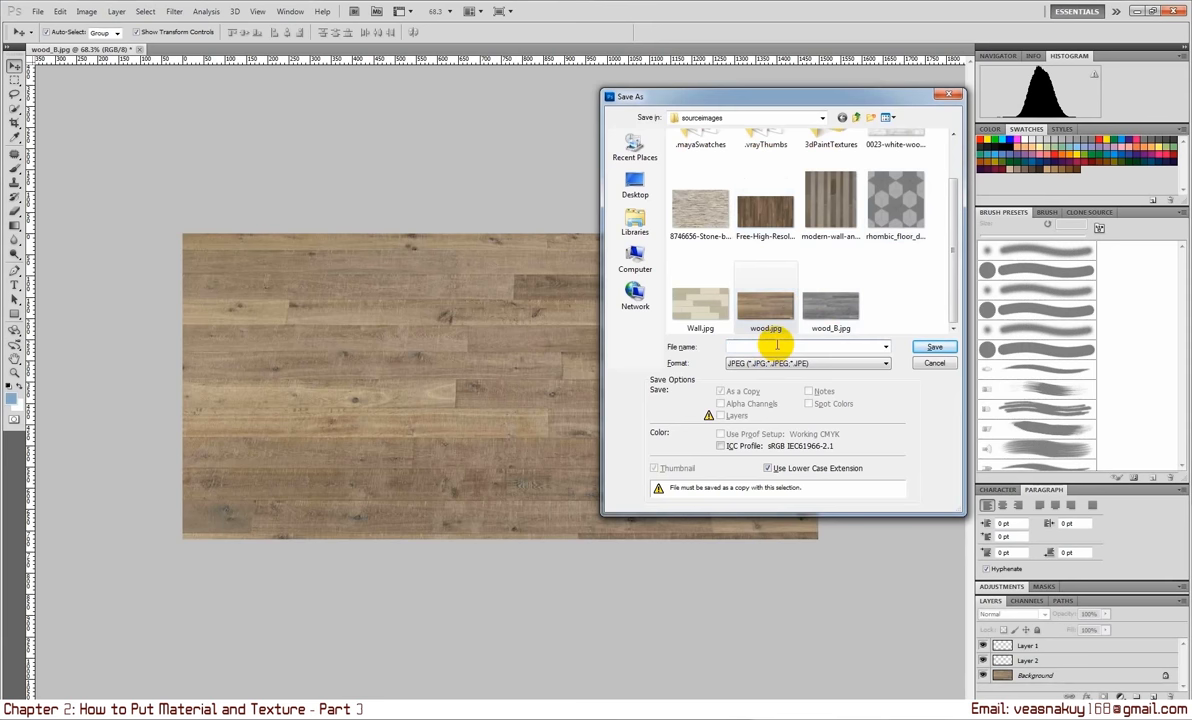
text(Wood)
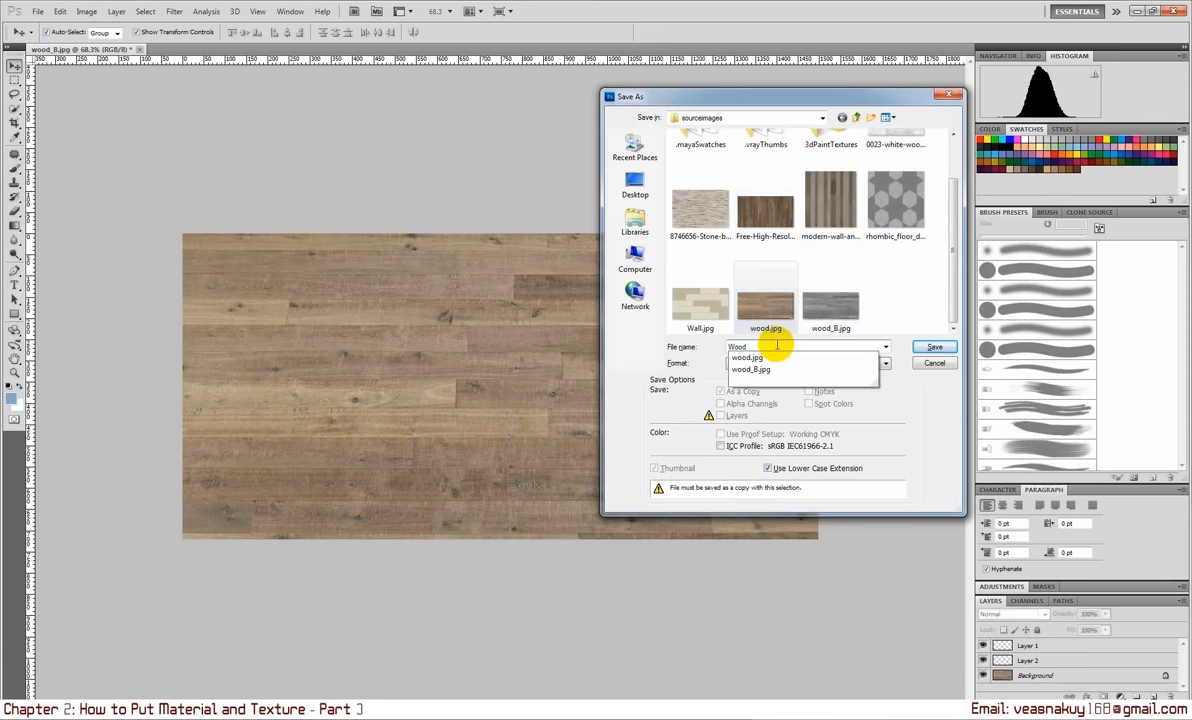
text(_01)
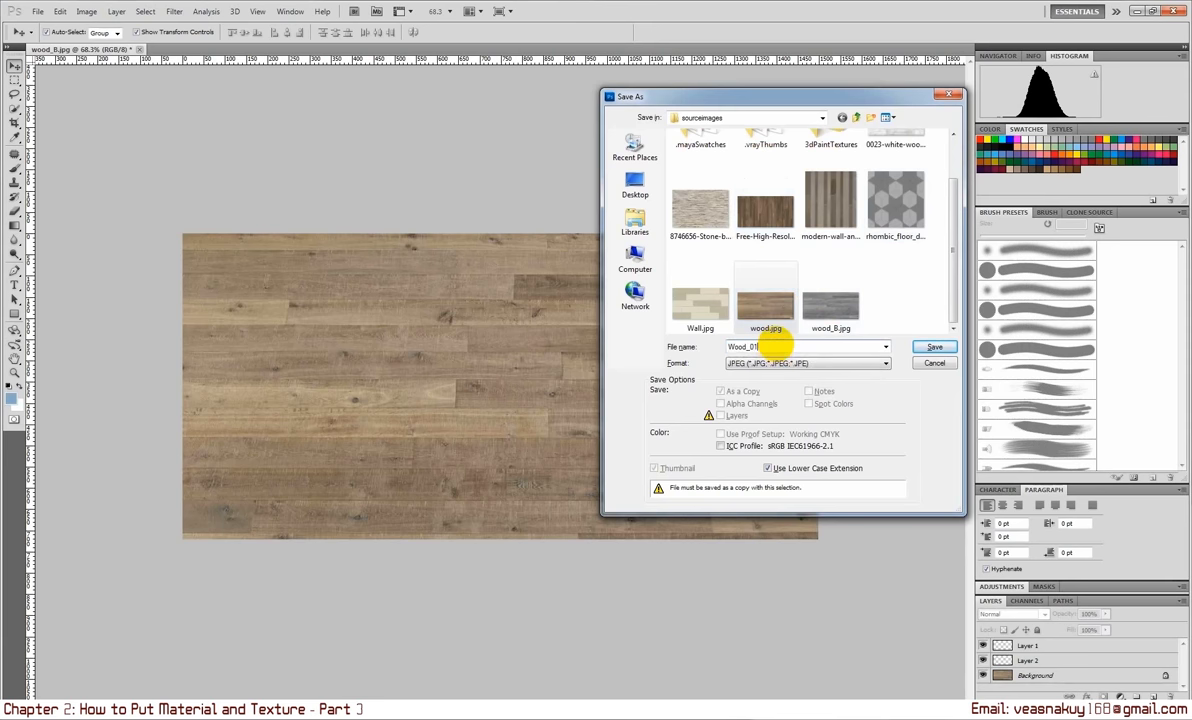
key(Return)
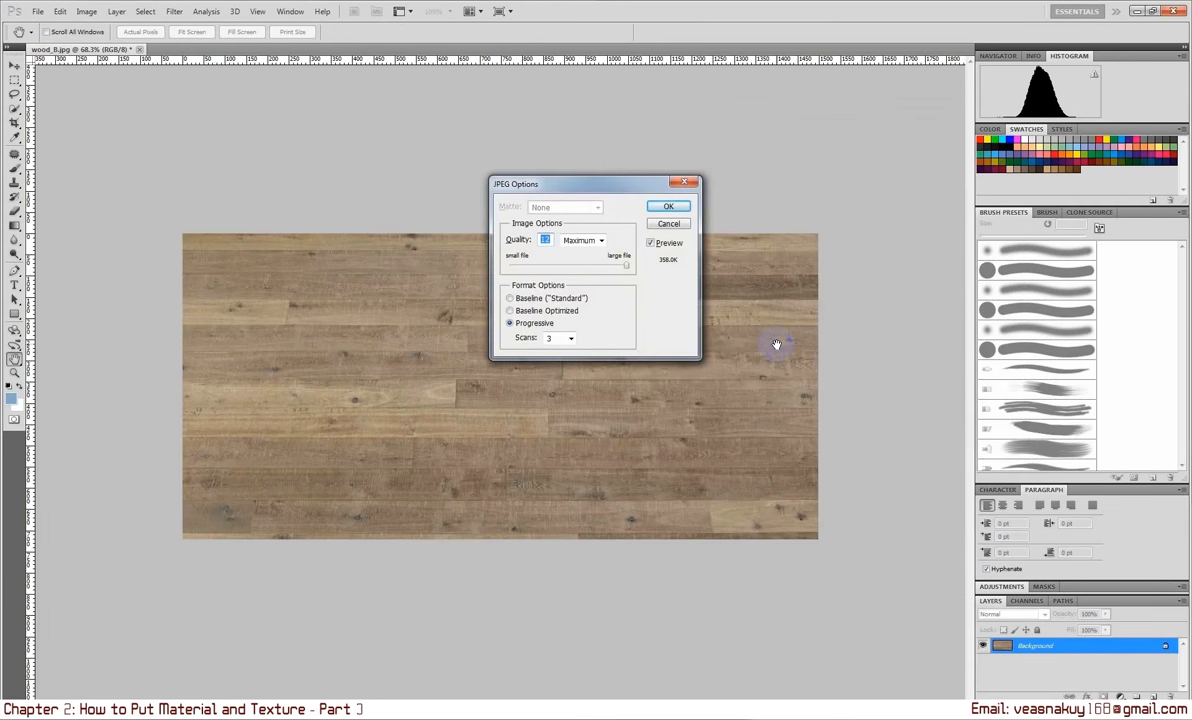
click(668, 206)
- Return to Maya and bring up the bench object's VRayMtl10 material settings
click(1136, 11)
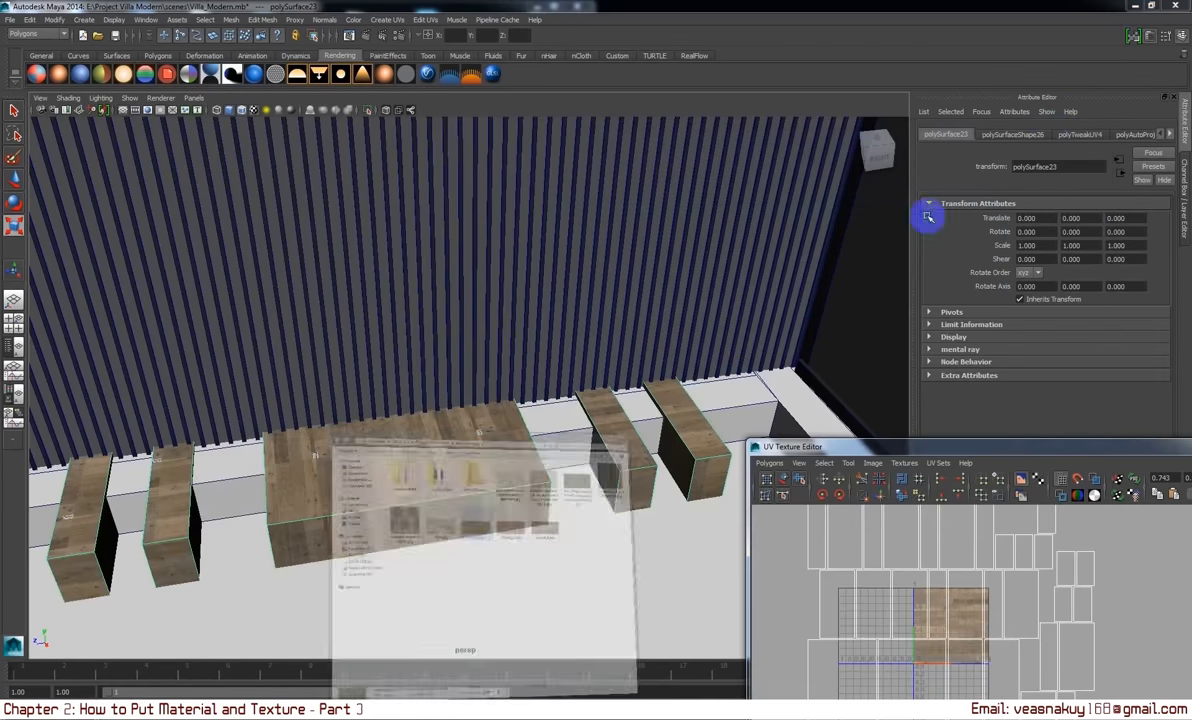
click(975, 118)
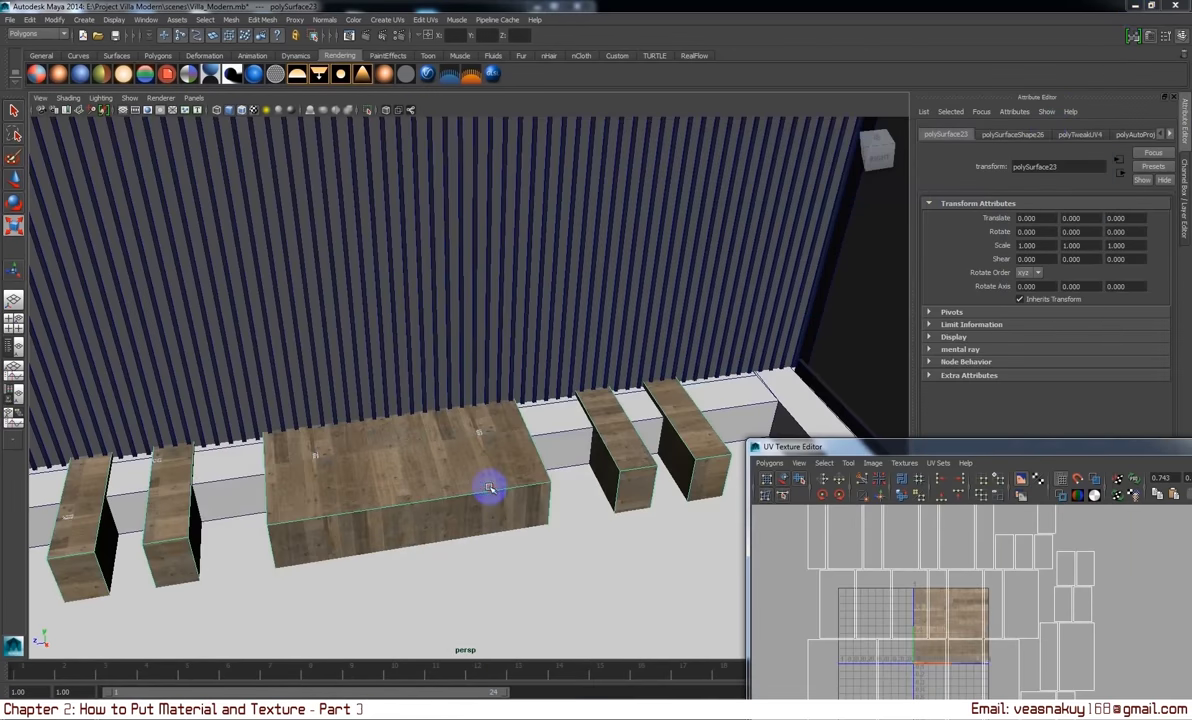
click(1166, 136)
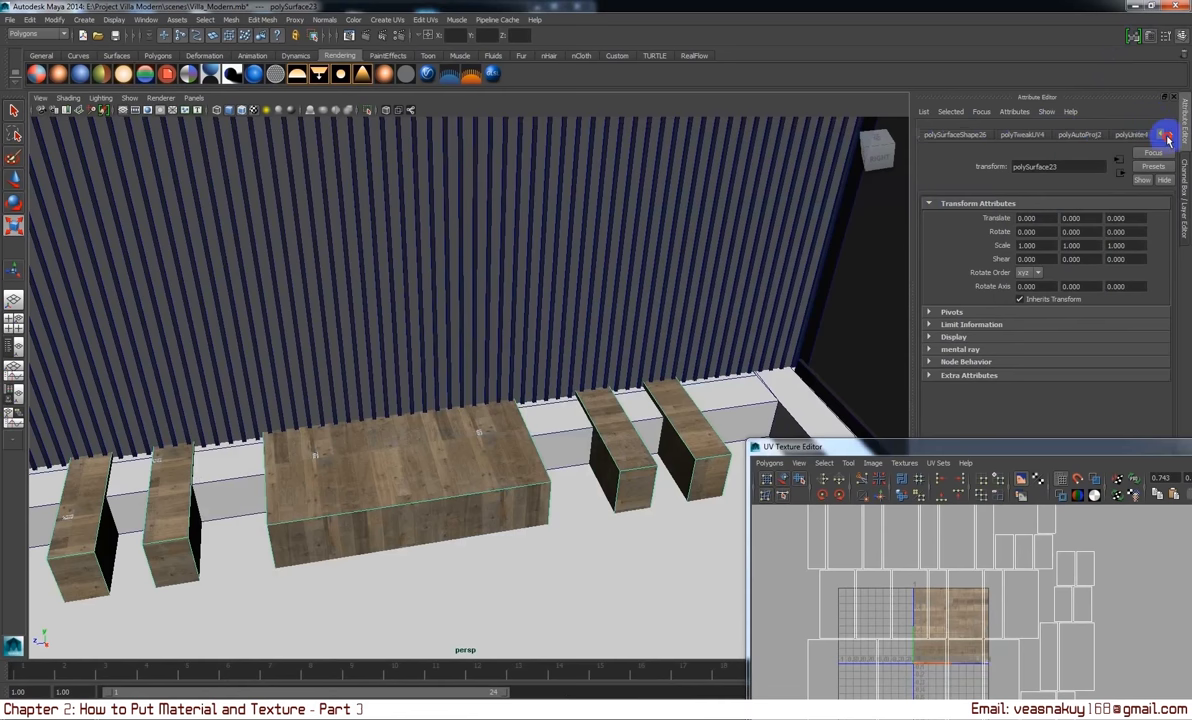
click(1166, 136)
click(1131, 134)
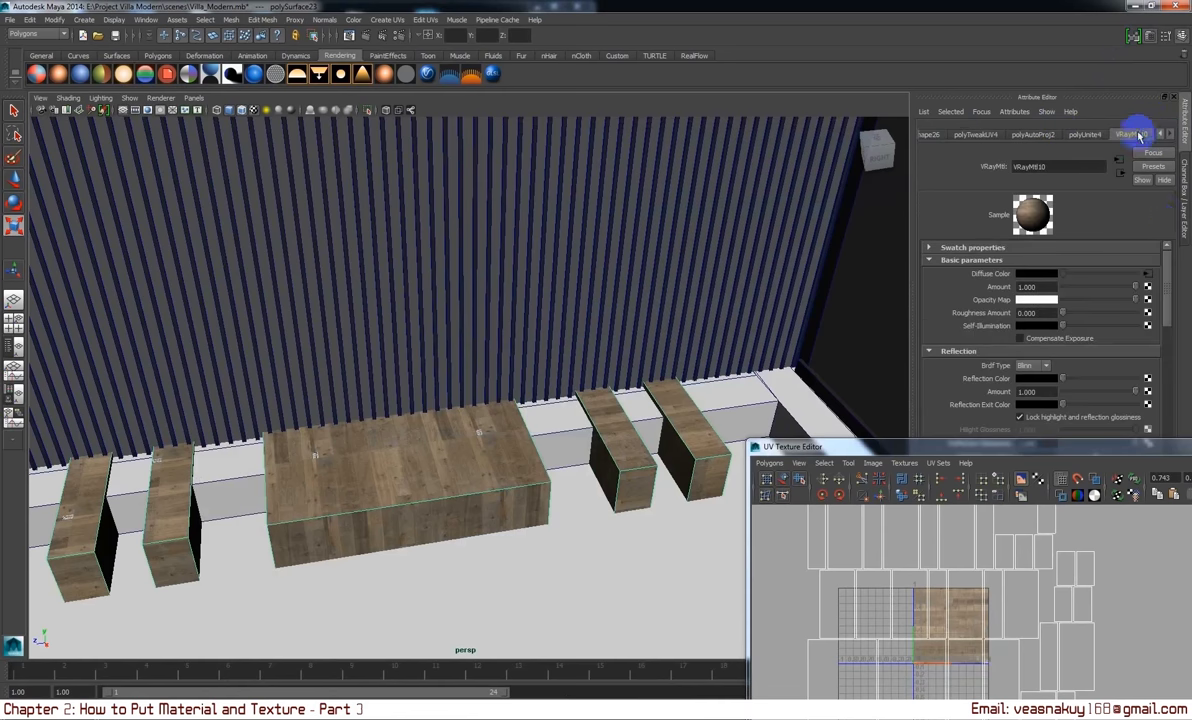
- Connect Wood_01.jpg as a file texture to VRayMtl10's diffuse colour
click(1148, 280)
click(1080, 296)
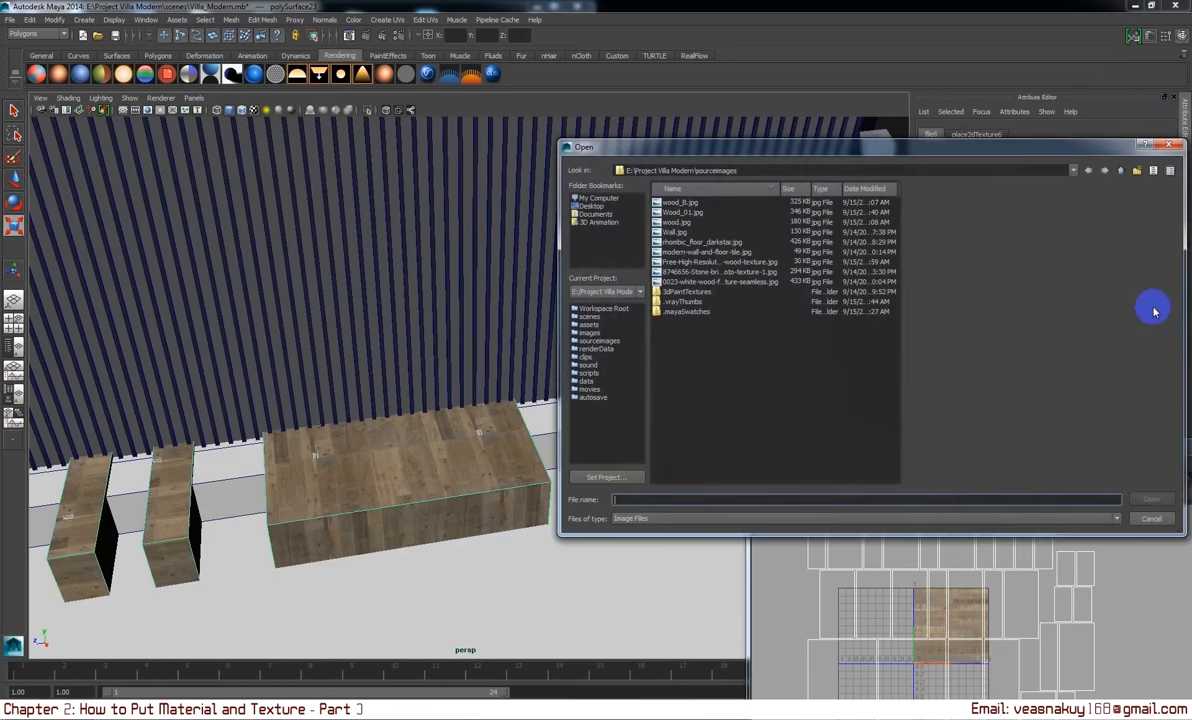
click(656, 252)
click(670, 202)
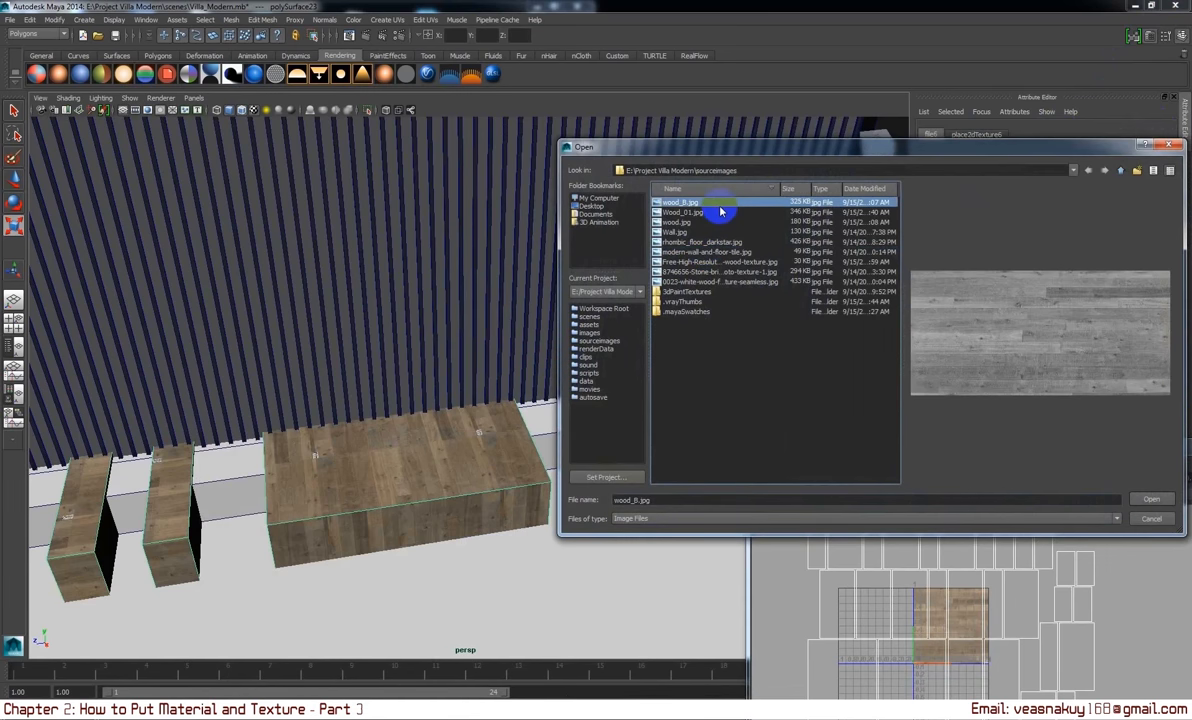
click(719, 213)
key(Up)
click(722, 213)
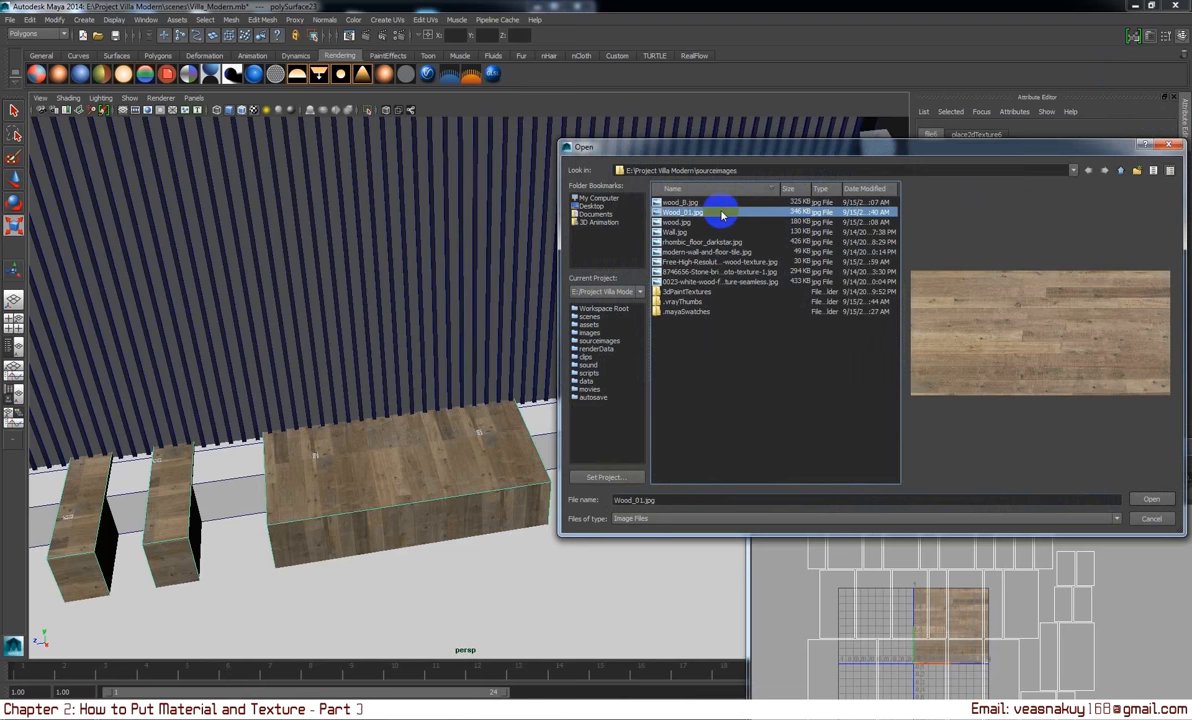
click(1151, 499)
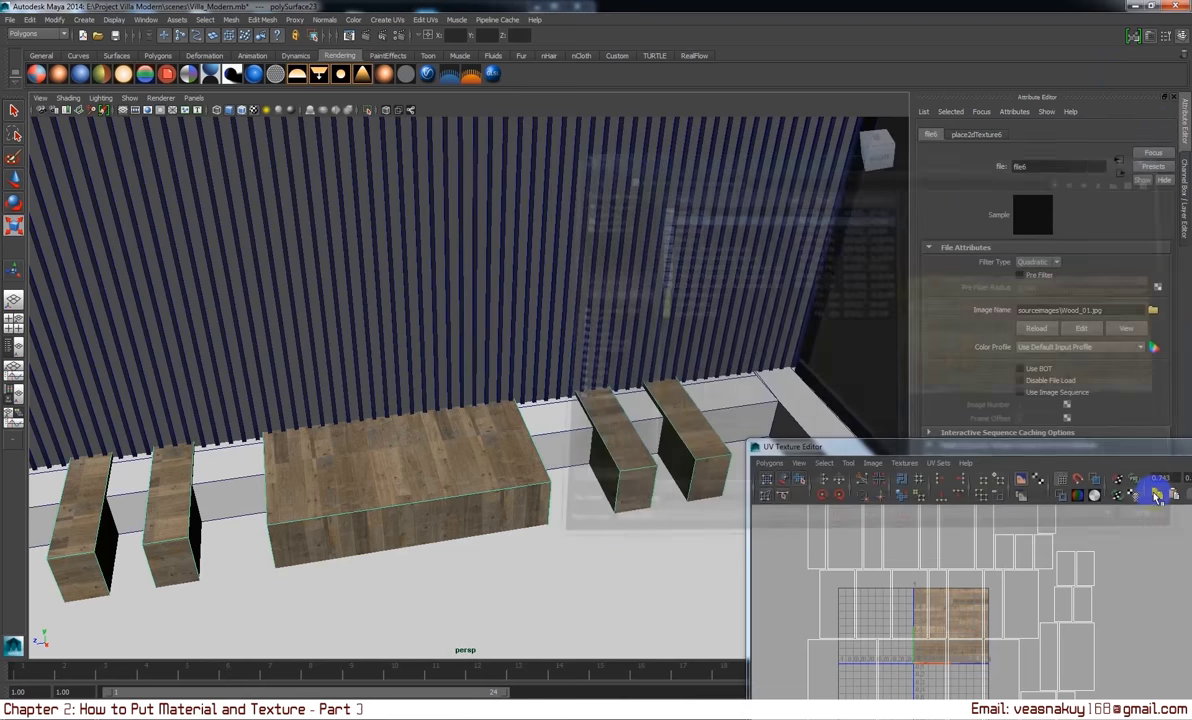
- Close the UV layout window, show channel values, and frame the wood-textured table and benches
scroll(585, 480, up, 5)
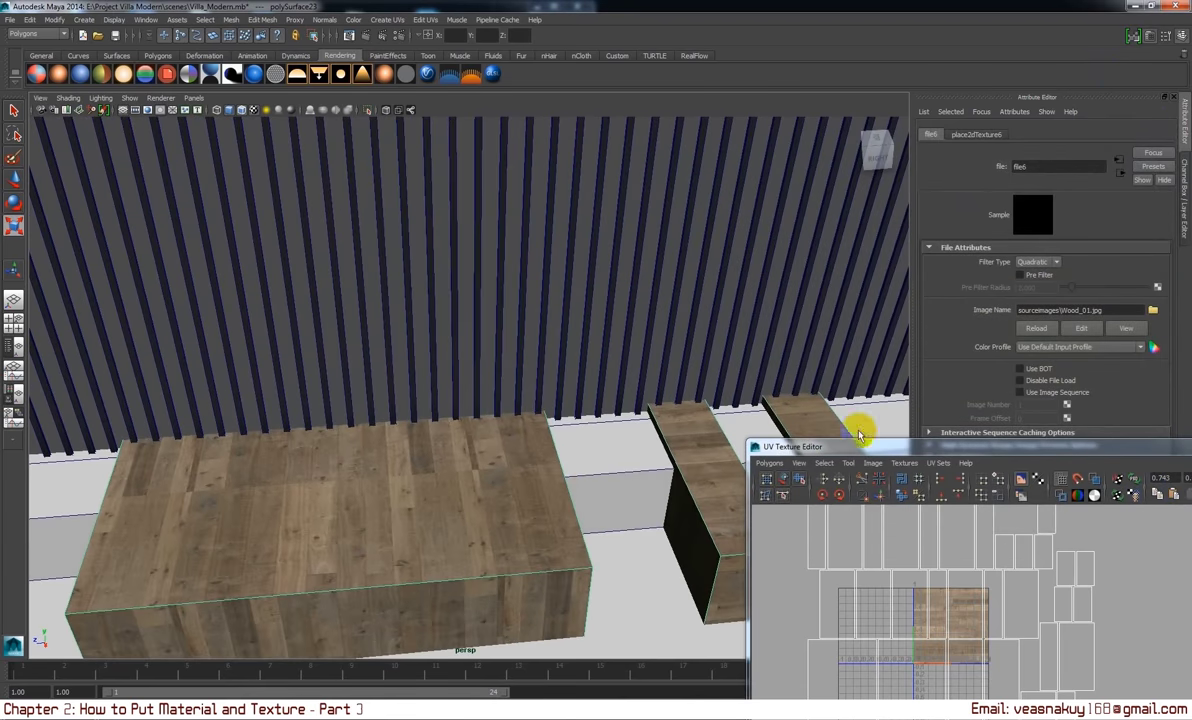
drag(1172, 449, 788, 393)
click(825, 375)
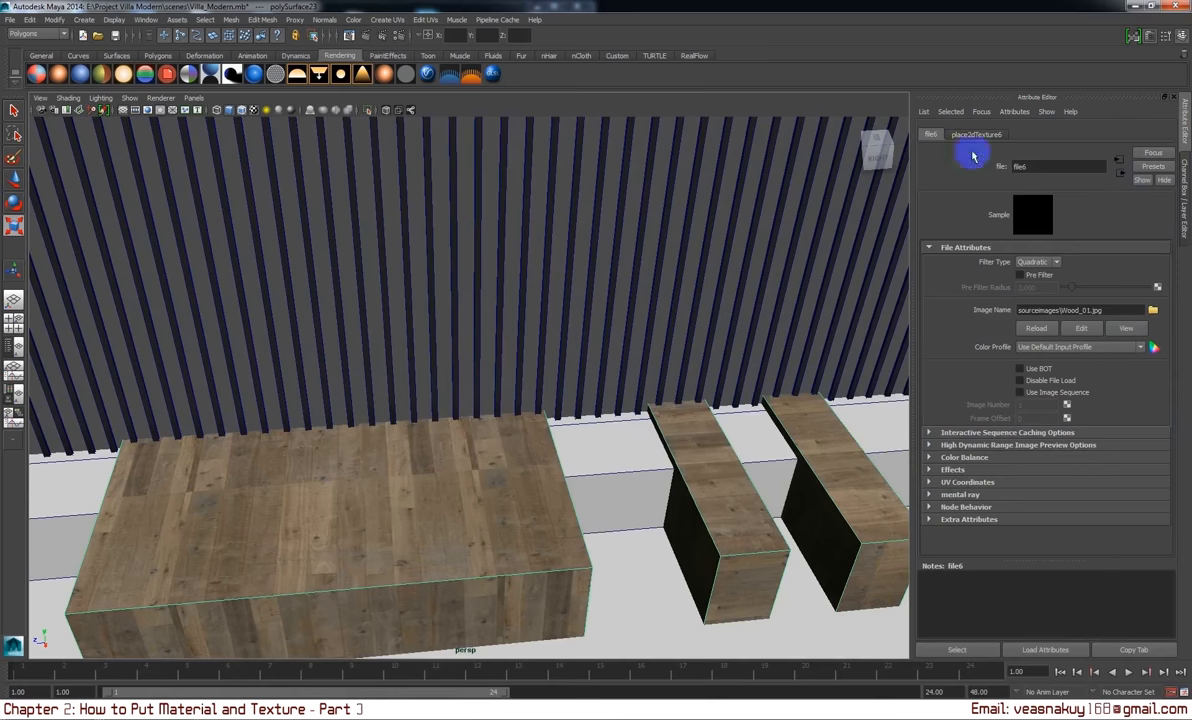
key(ctrl+a)
key(ctrl+a)
key(ctrl+a)
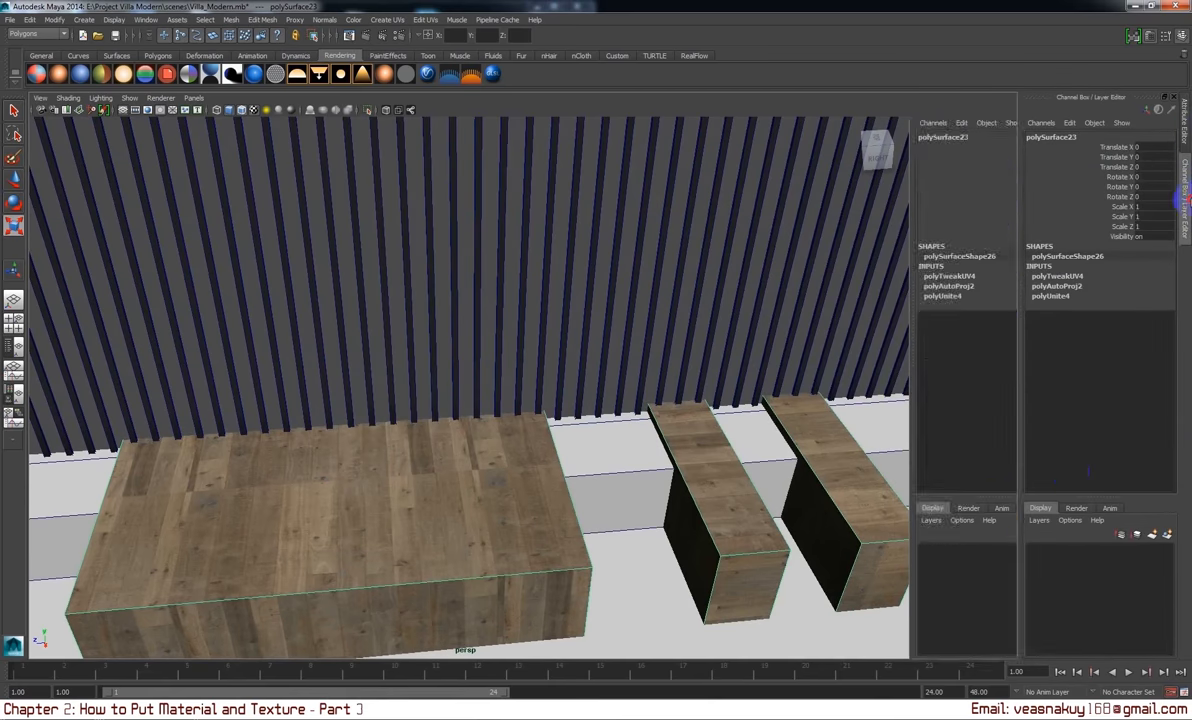
click(1072, 476)
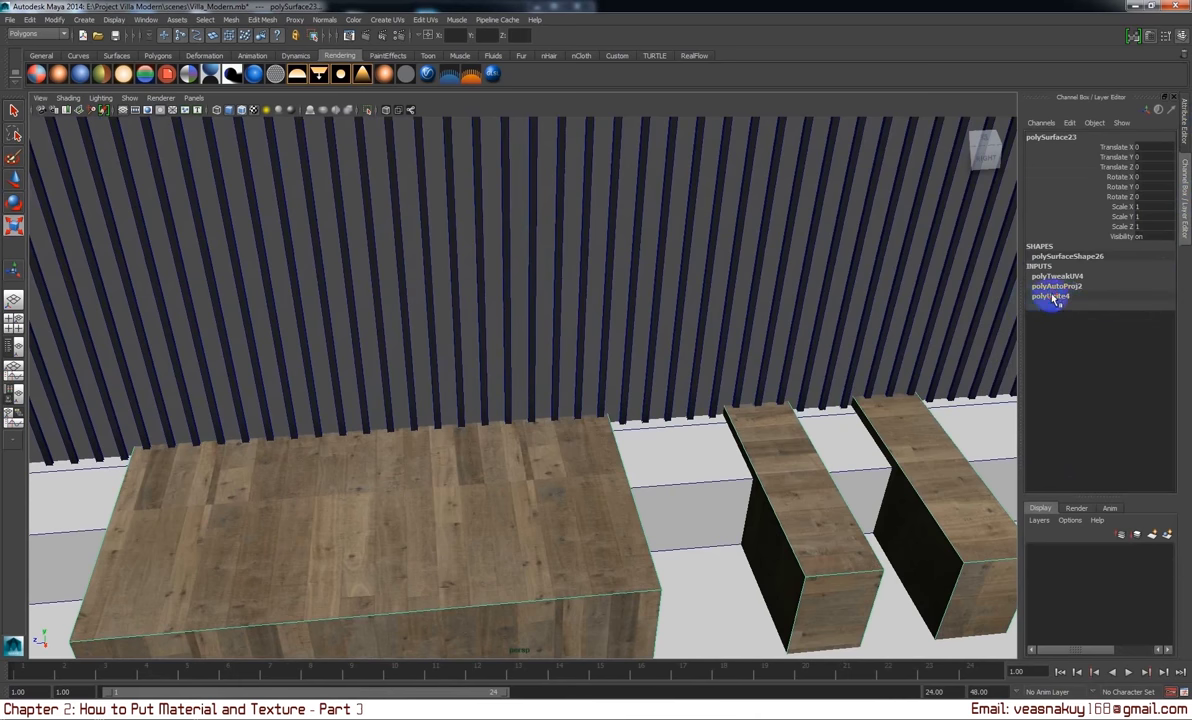
scroll(585, 478, down, 5)
alt+drag(609, 486, 695, 502)
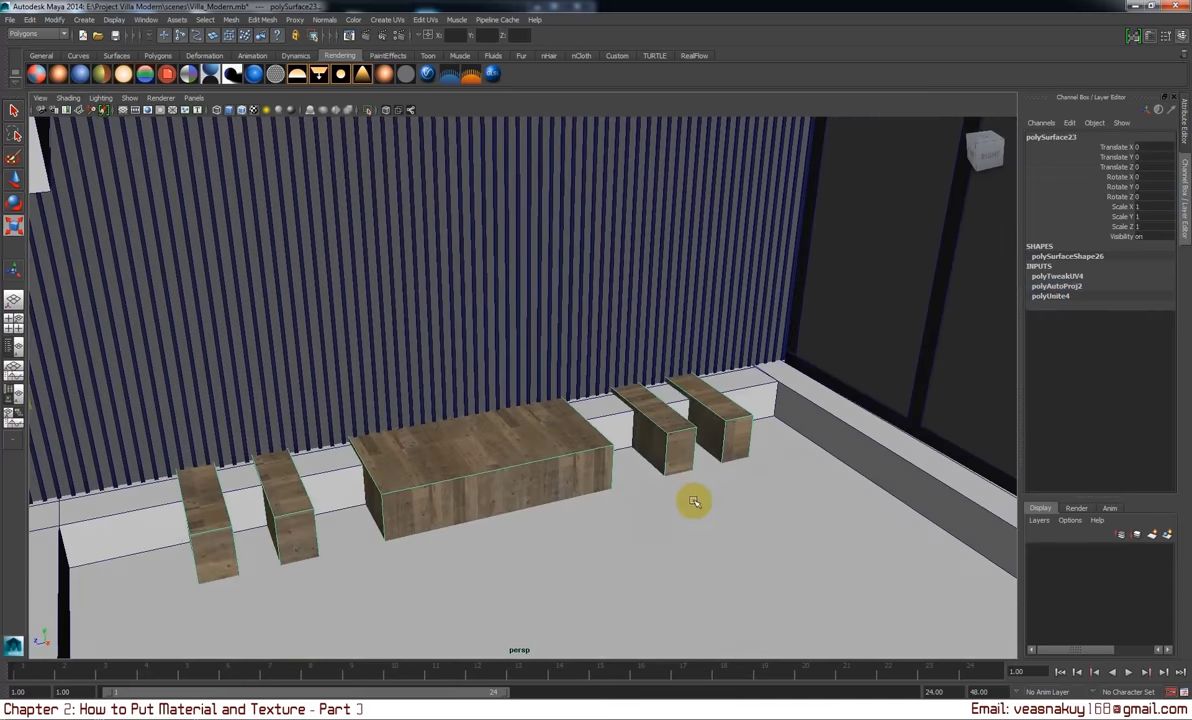
alt+right_drag(543, 457, 769, 494)
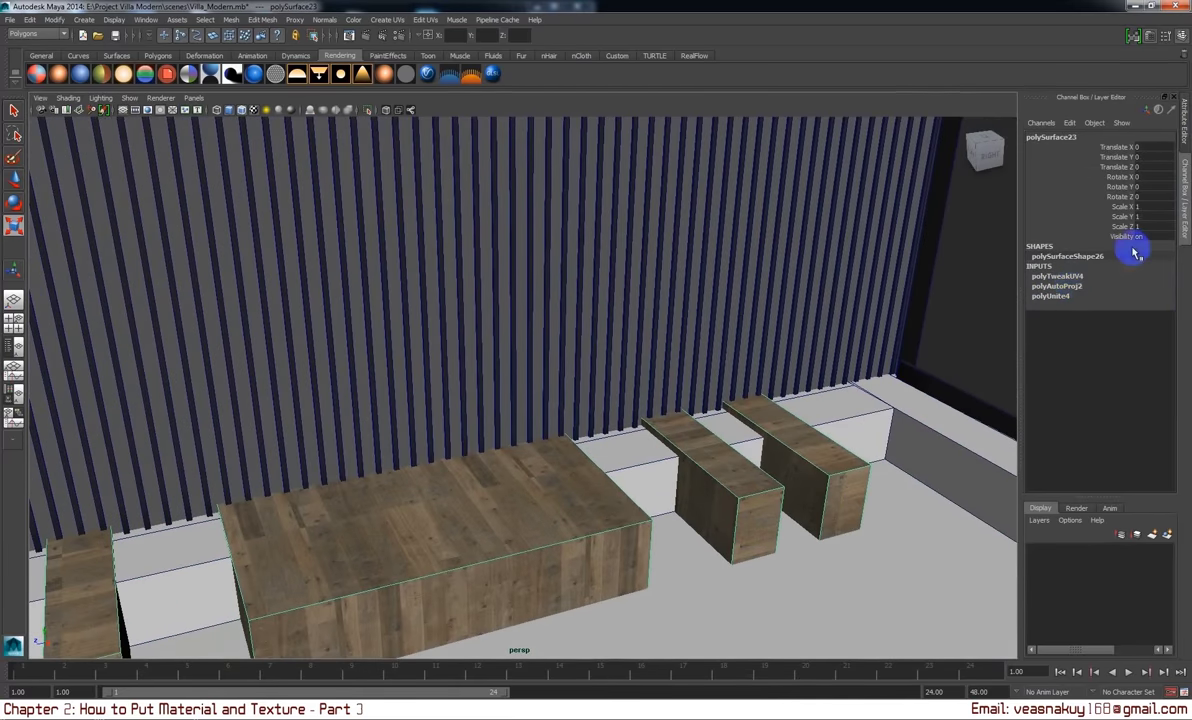
- Plug a file texture loading wood_B.jpg into VRayMtl10's bump map
key(ctrl+a)
scroll(1074, 405, down, 5)
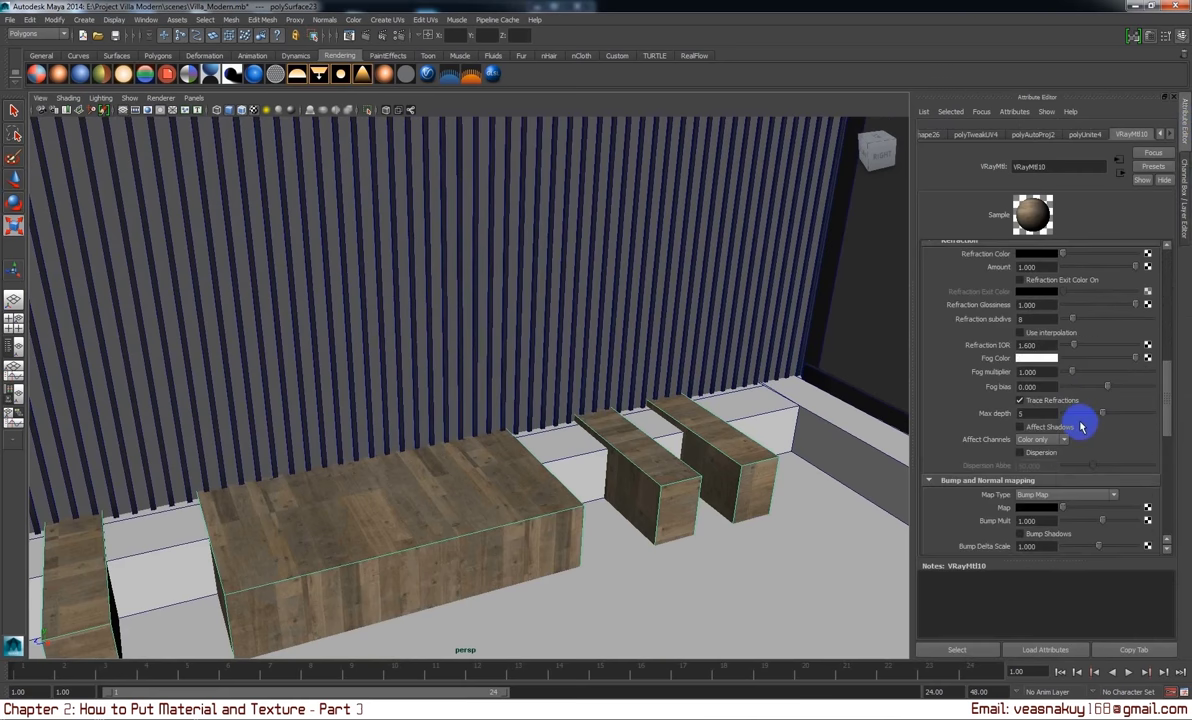
scroll(1080, 427, down, 3)
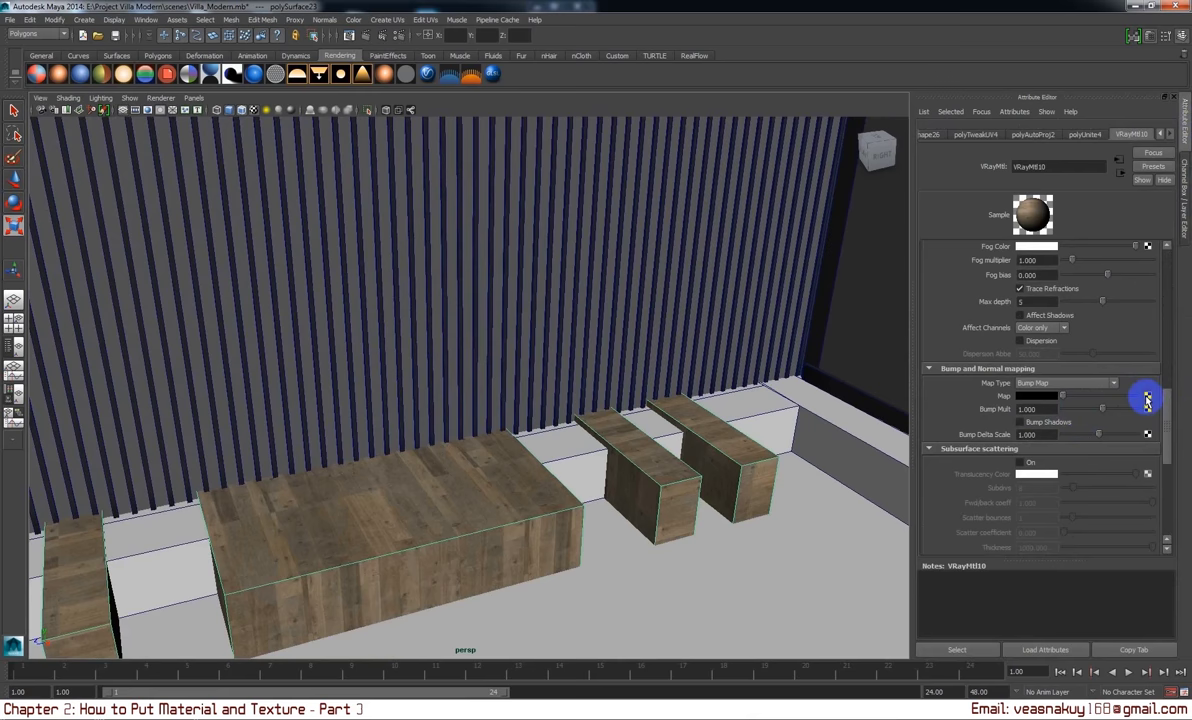
click(1147, 400)
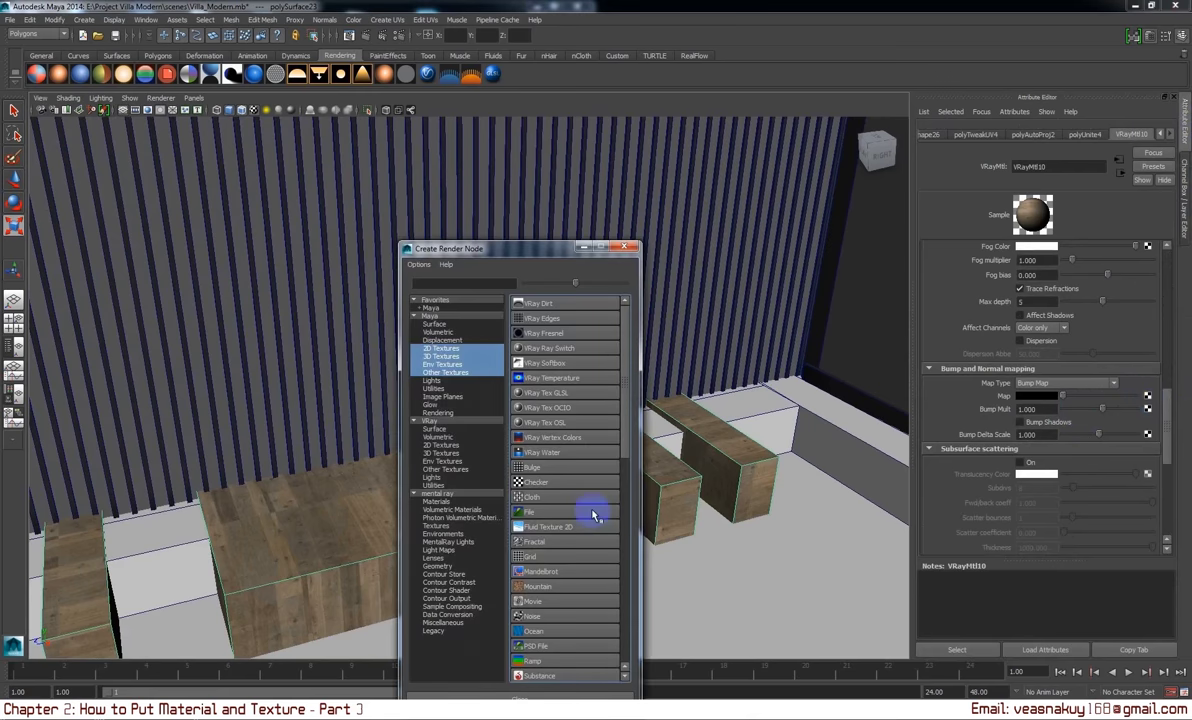
click(541, 468)
click(1152, 310)
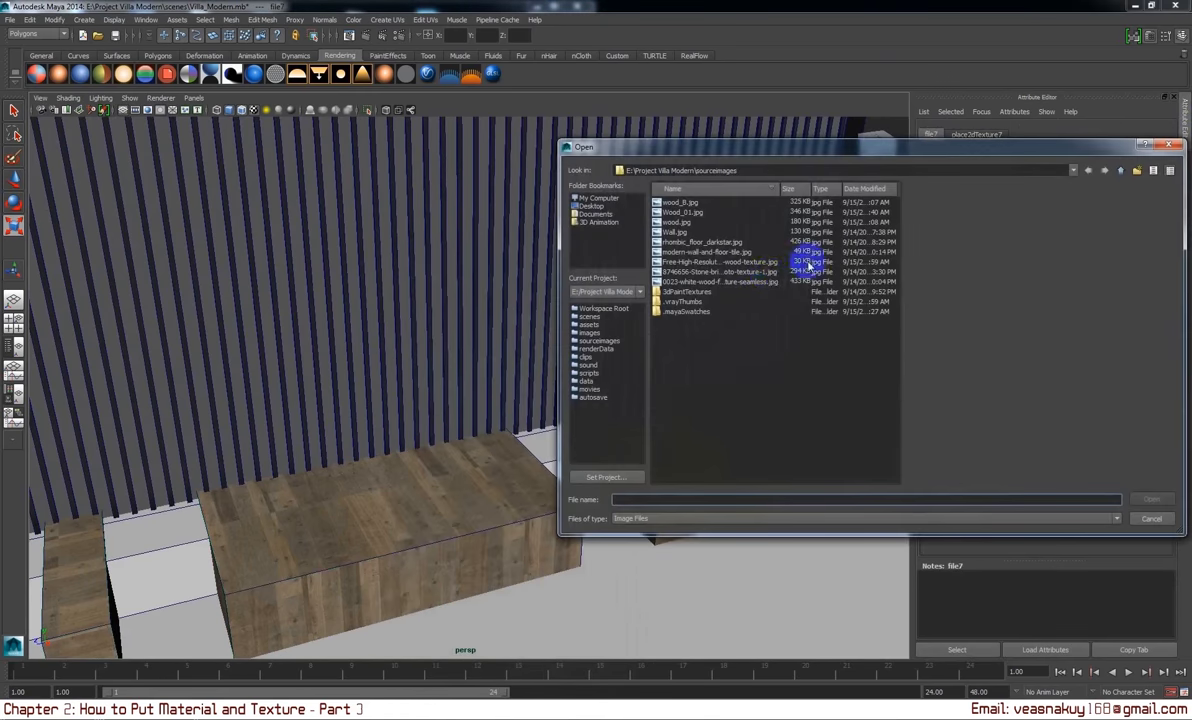
click(682, 212)
double_click(680, 202)
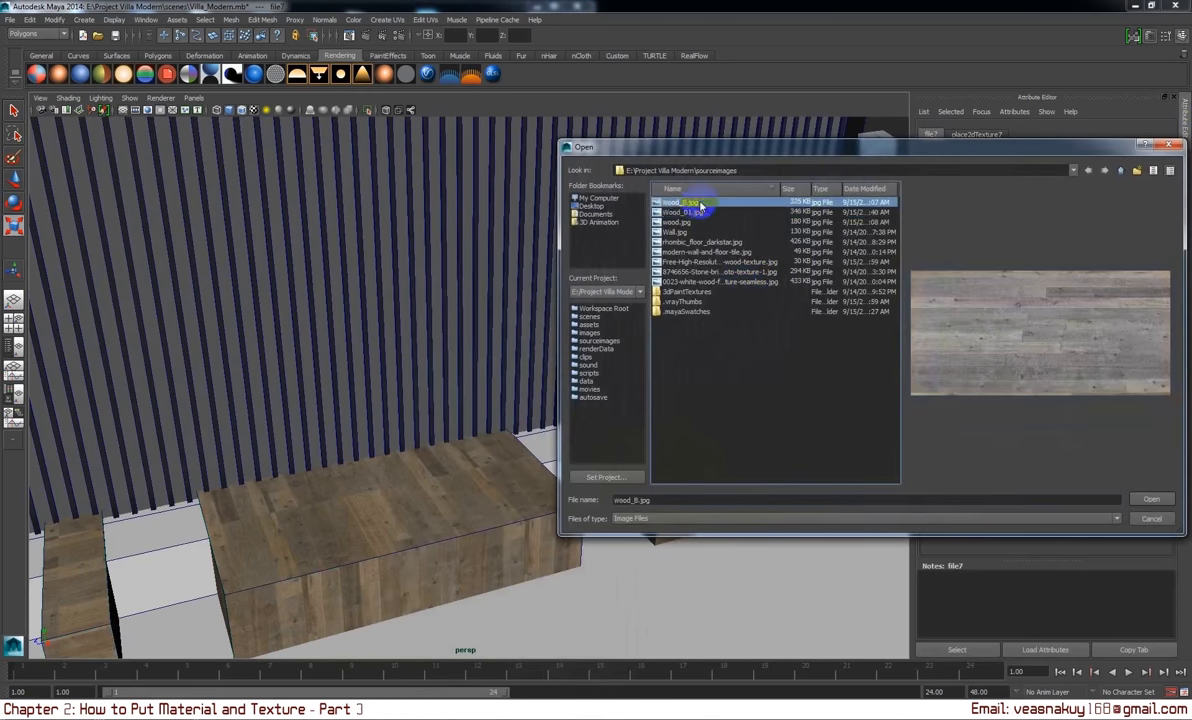
click(505, 507)
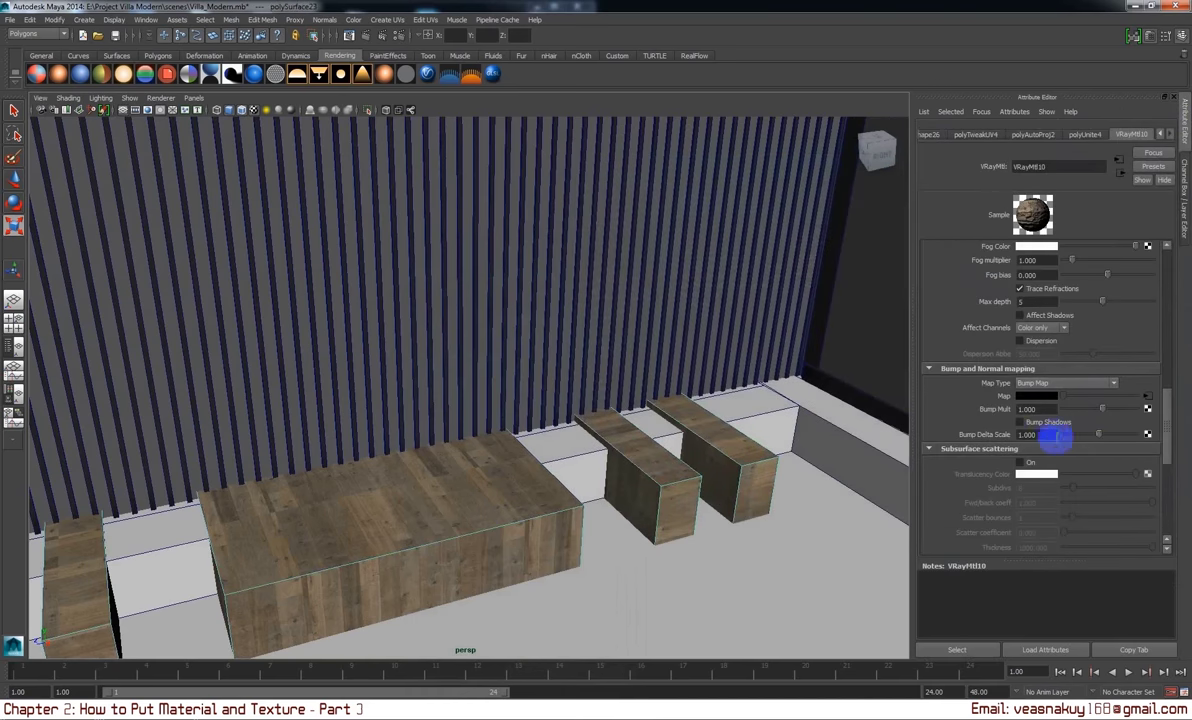
- Test a bump delta scale of 0.650, restore it to 1.000, and tune bump multiplier to 0.250
drag(1045, 432, 990, 434)
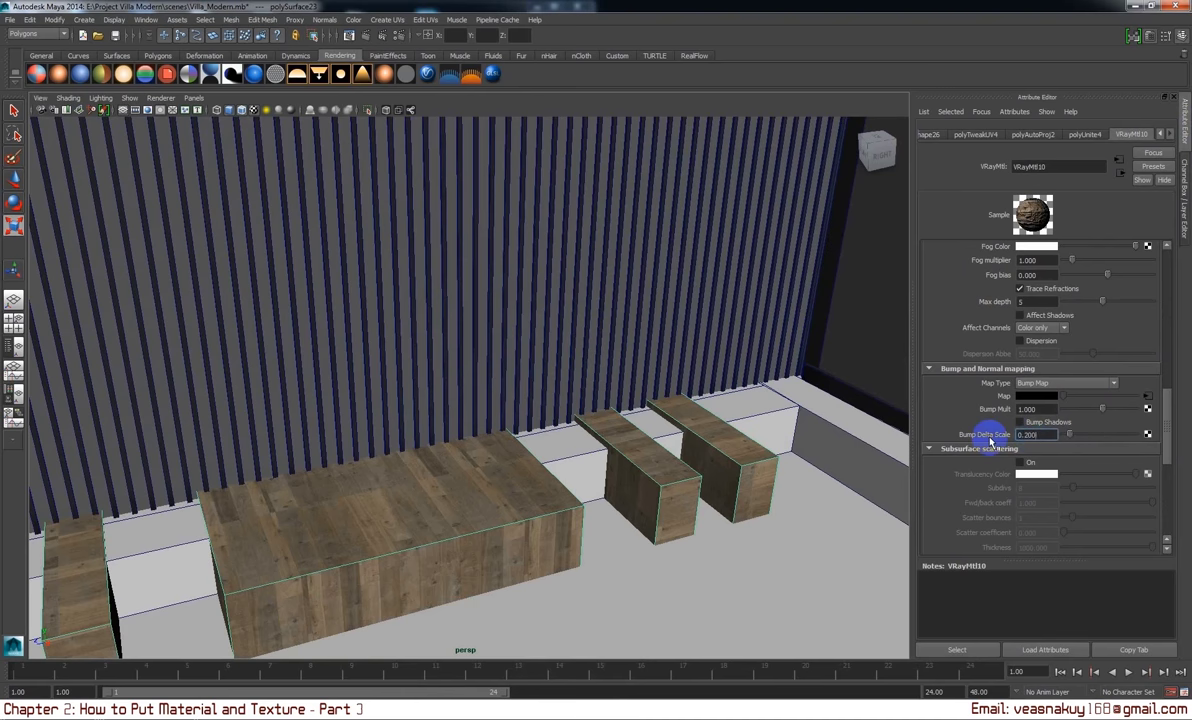
drag(1053, 435, 990, 435)
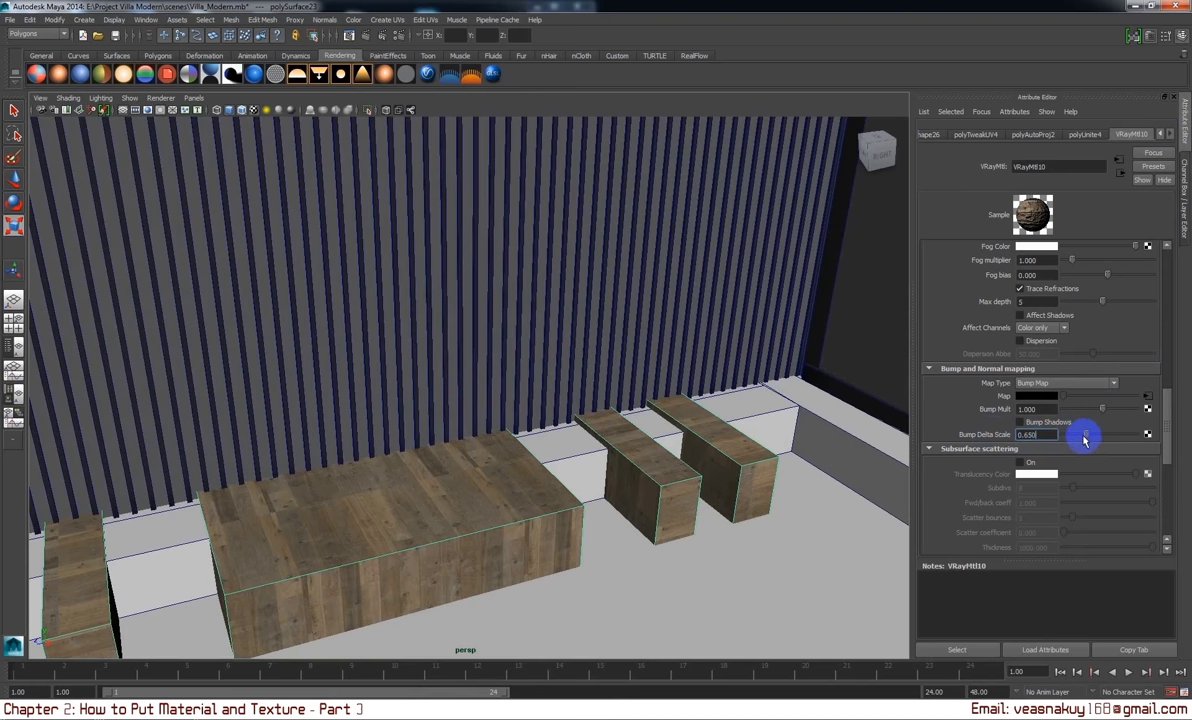
click(717, 501)
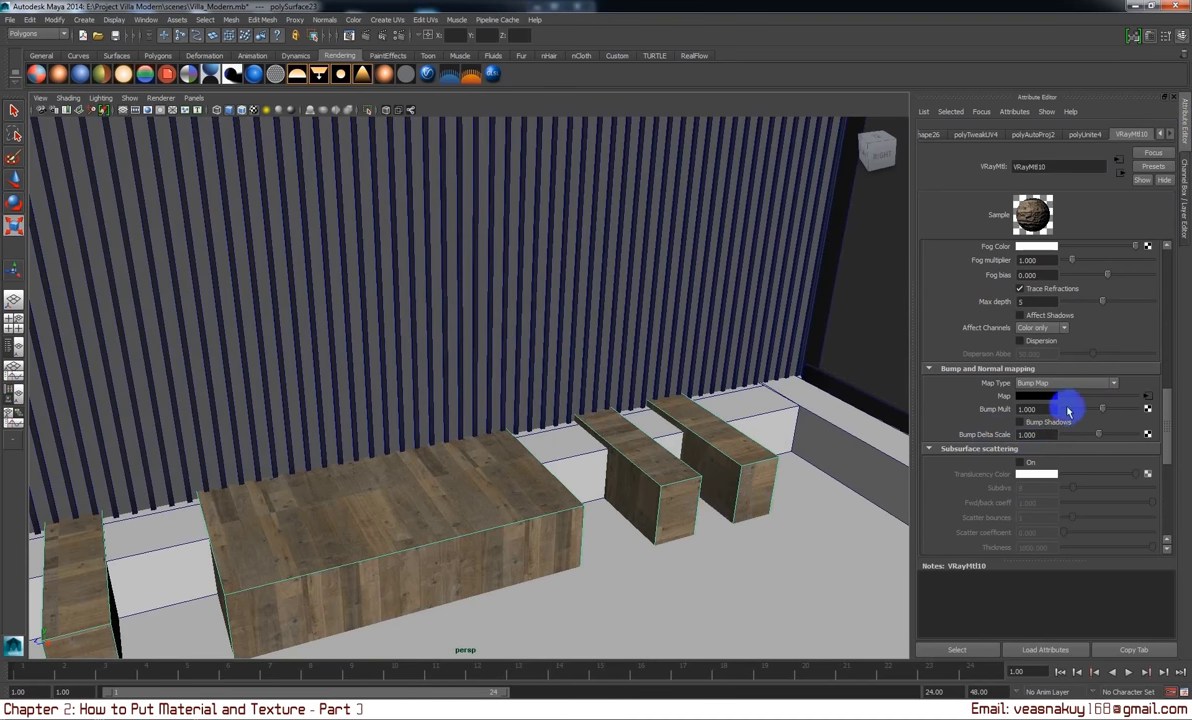
mouse_move(1069, 434)
mouse_down()
mouse_move(1099, 408)
mouse_move(955, 413)
mouse_up()
text(0.050)
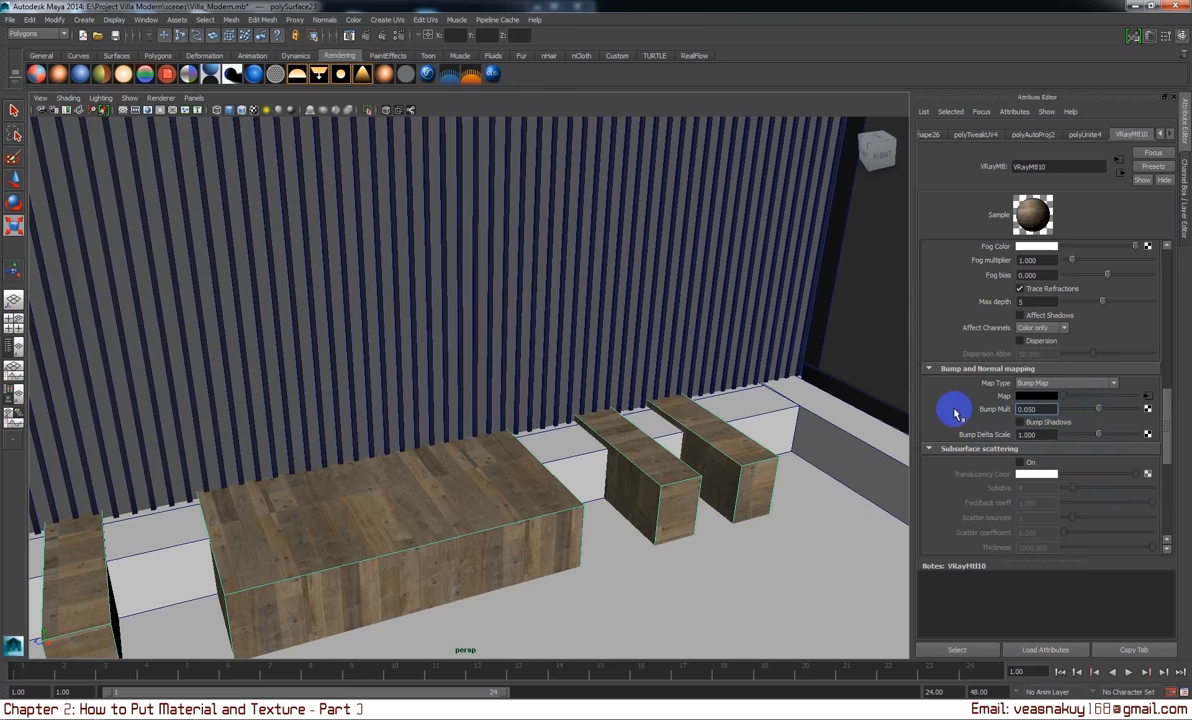
text(0.200)
key(Return)
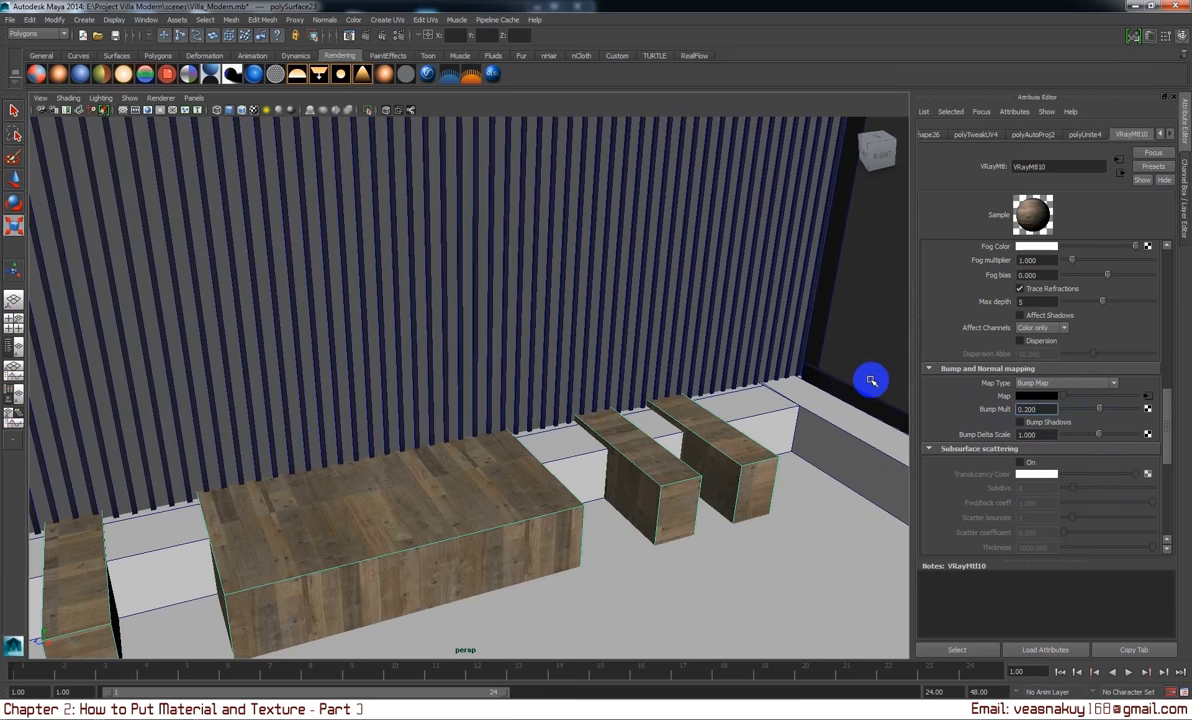
double_click(1032, 409)
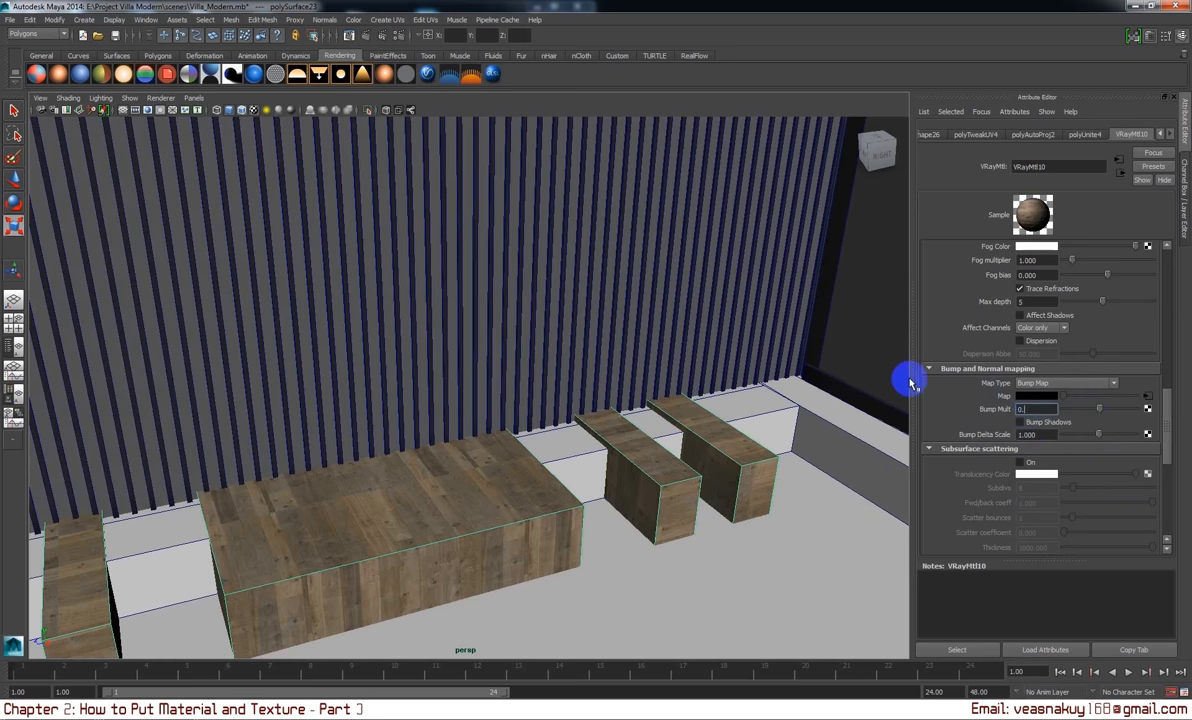
text(300)
double_click(1030, 409)
text(0.250)
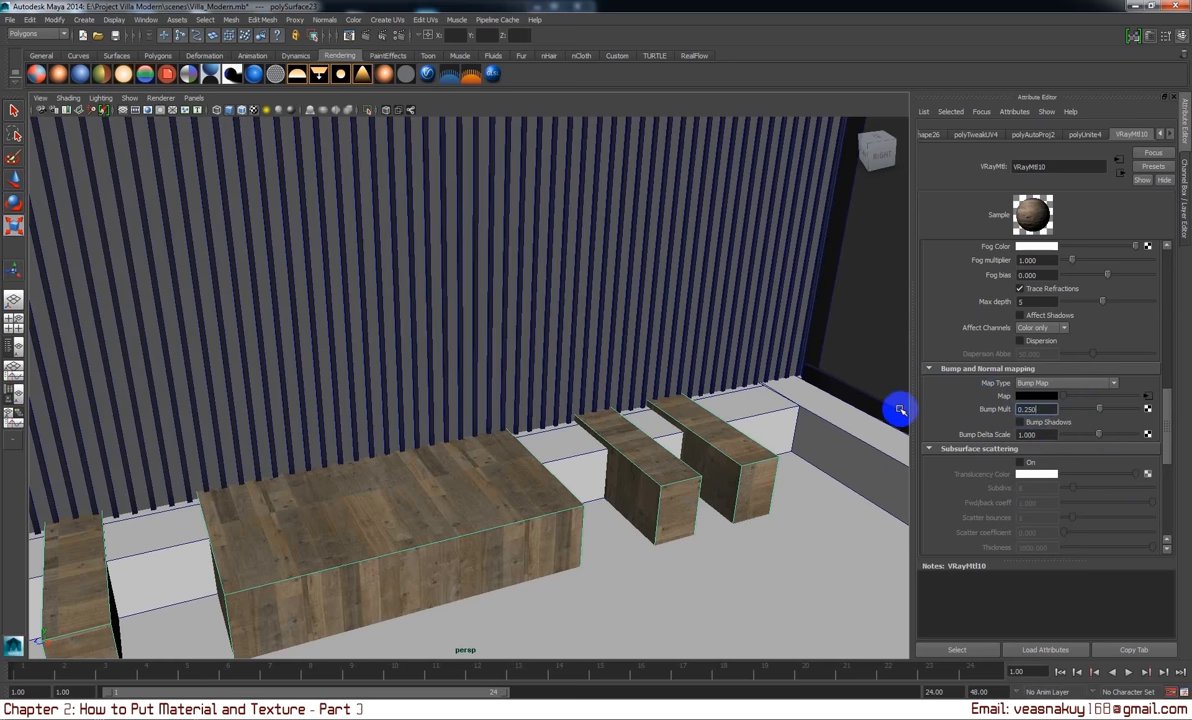
- Orbit and zoom the view to frame the stone fence in front of the house
alt+right_drag(551, 492, 481, 513)
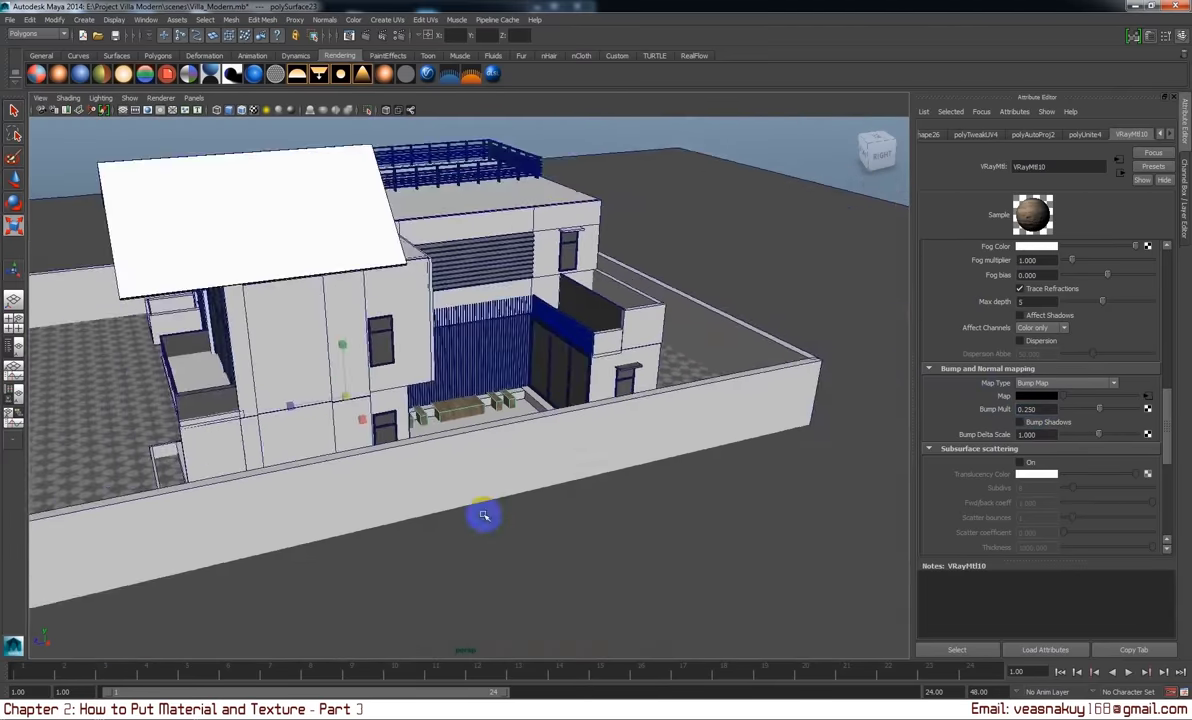
mouse_move(481, 513)
alt+mouse_down()
mouse_move(805, 548)
mouse_move(756, 522)
mouse_move(750, 495)
mouse_move(364, 490)
mouse_move(567, 503)
mouse_move(458, 468)
mouse_move(444, 518)
alt+mouse_up()
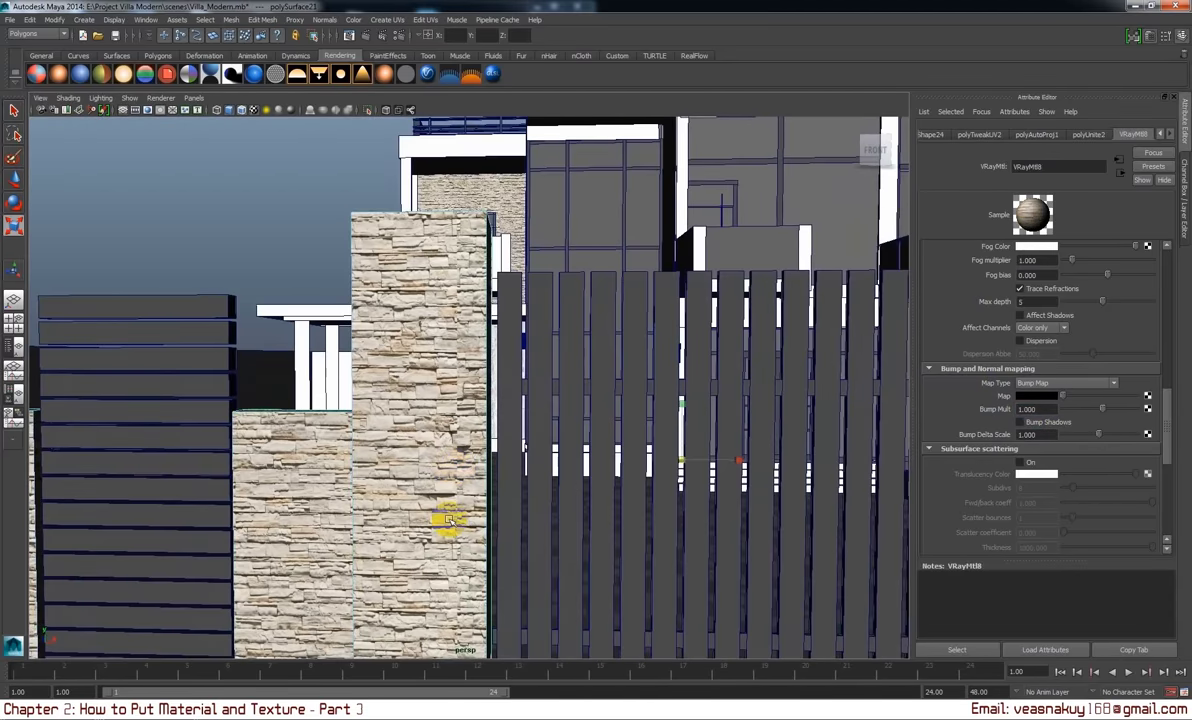
alt+right_drag(444, 518, 545, 521)
mouse_move(544, 521)
alt+mouse_down()
mouse_move(553, 455)
mouse_move(561, 466)
alt+mouse_up()
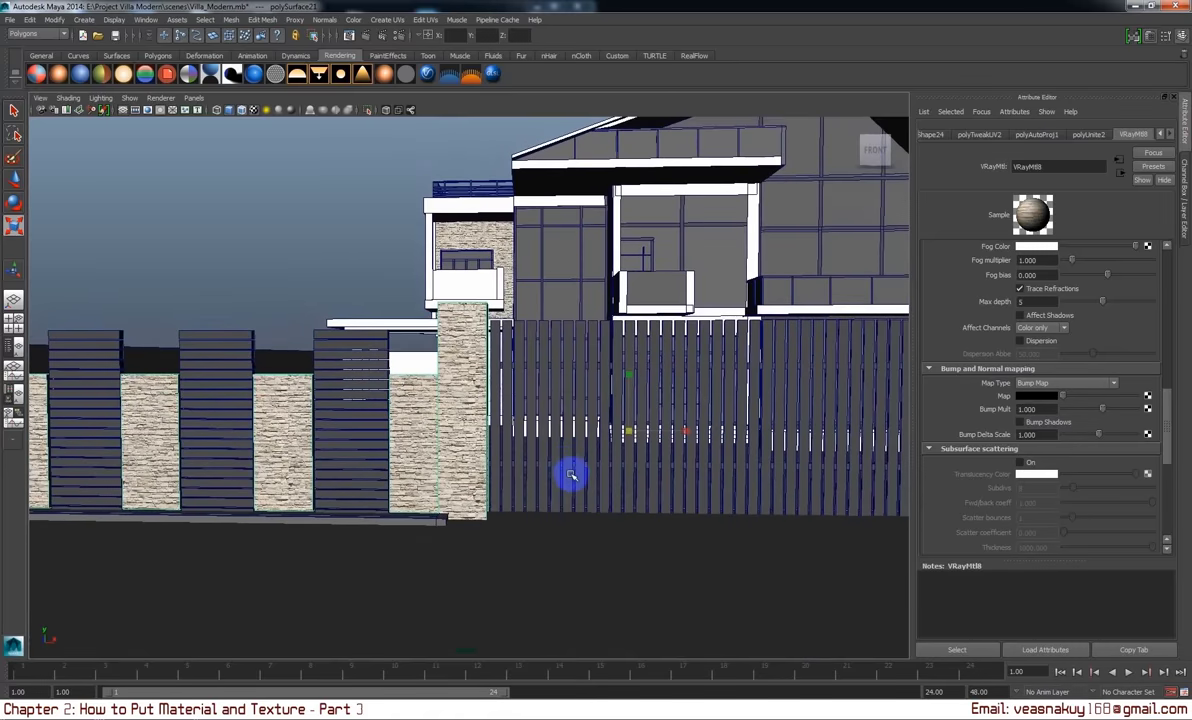
mouse_move(578, 663)
alt+mouse_down()
mouse_move(580, 559)
mouse_move(580, 572)
mouse_move(541, 534)
alt+mouse_up()
- Open the stone-brick texture from sourceimages in Adobe Photoshop CS5
click(183, 705)
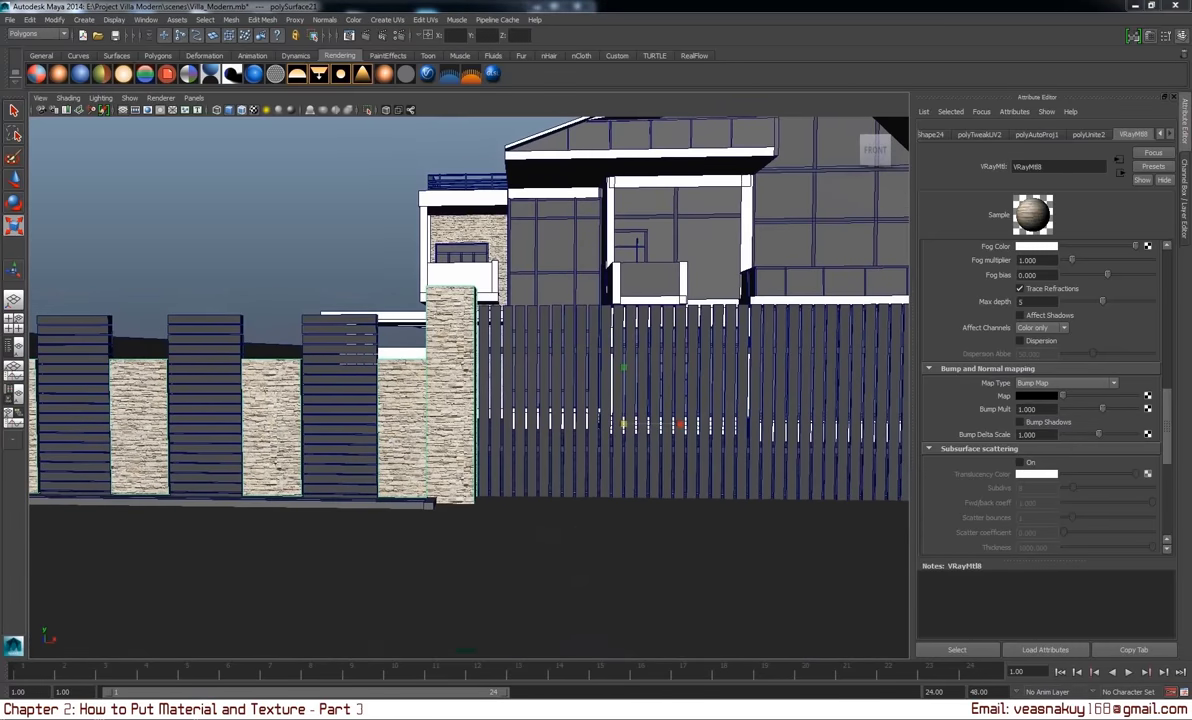
click(849, 333)
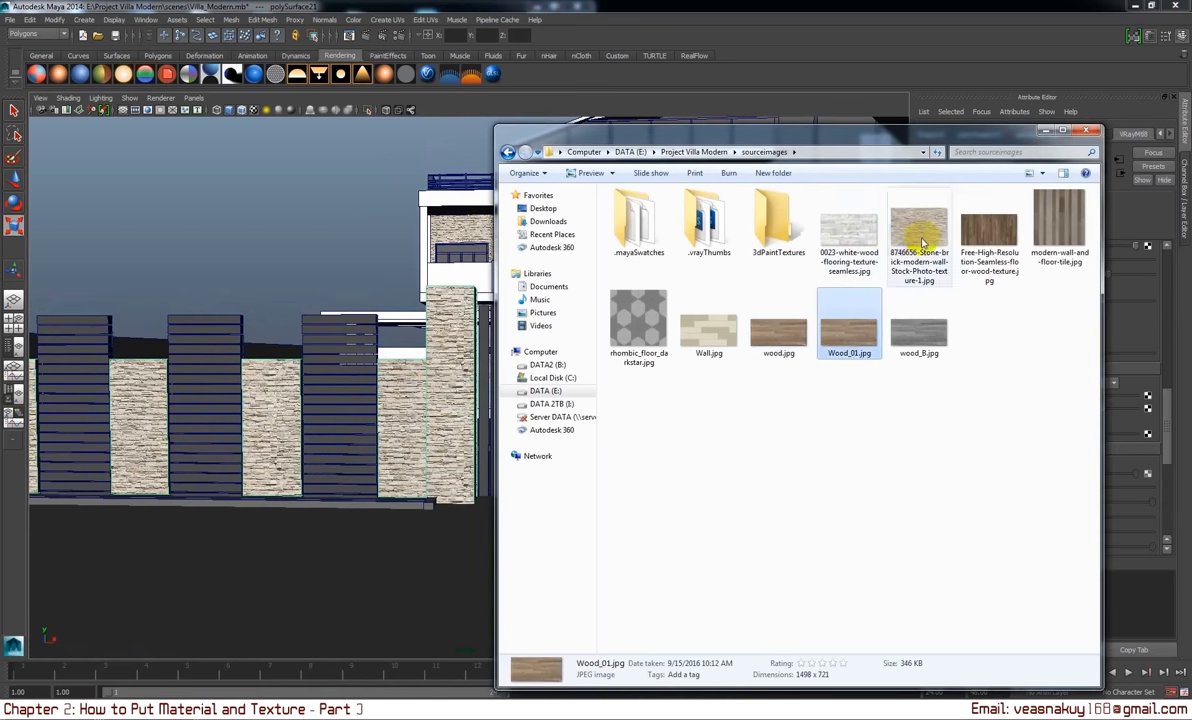
click(925, 243)
right_click(925, 243)
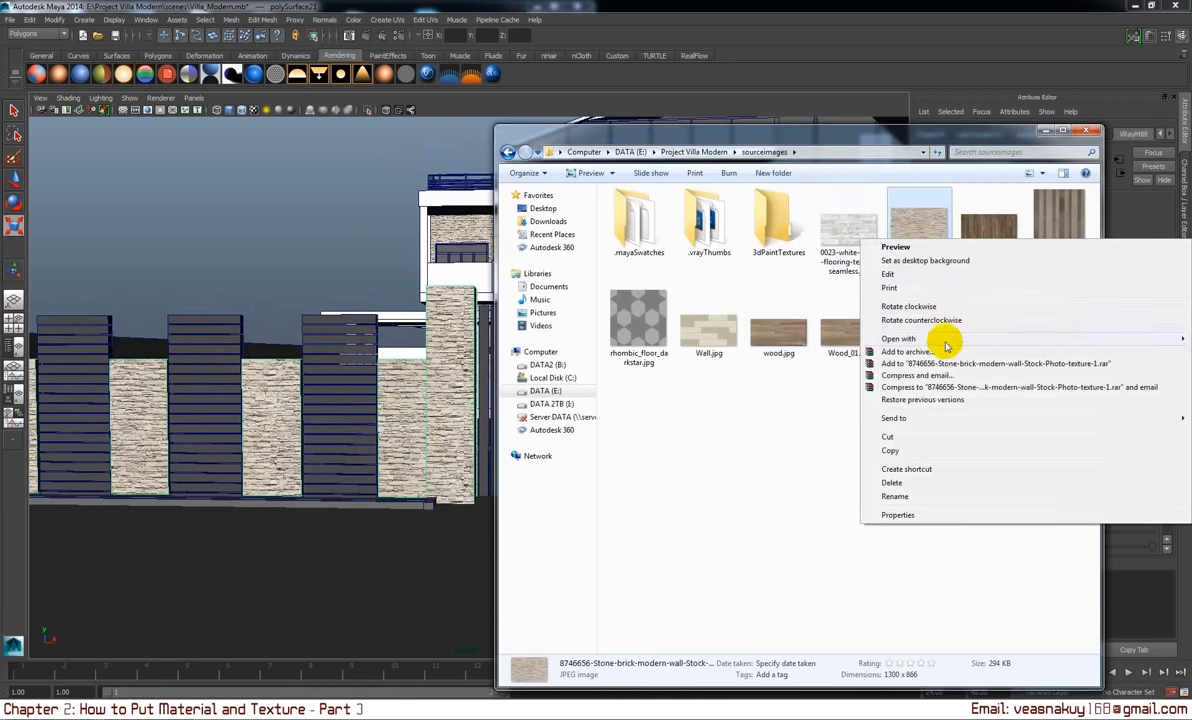
mouse_move(898, 338)
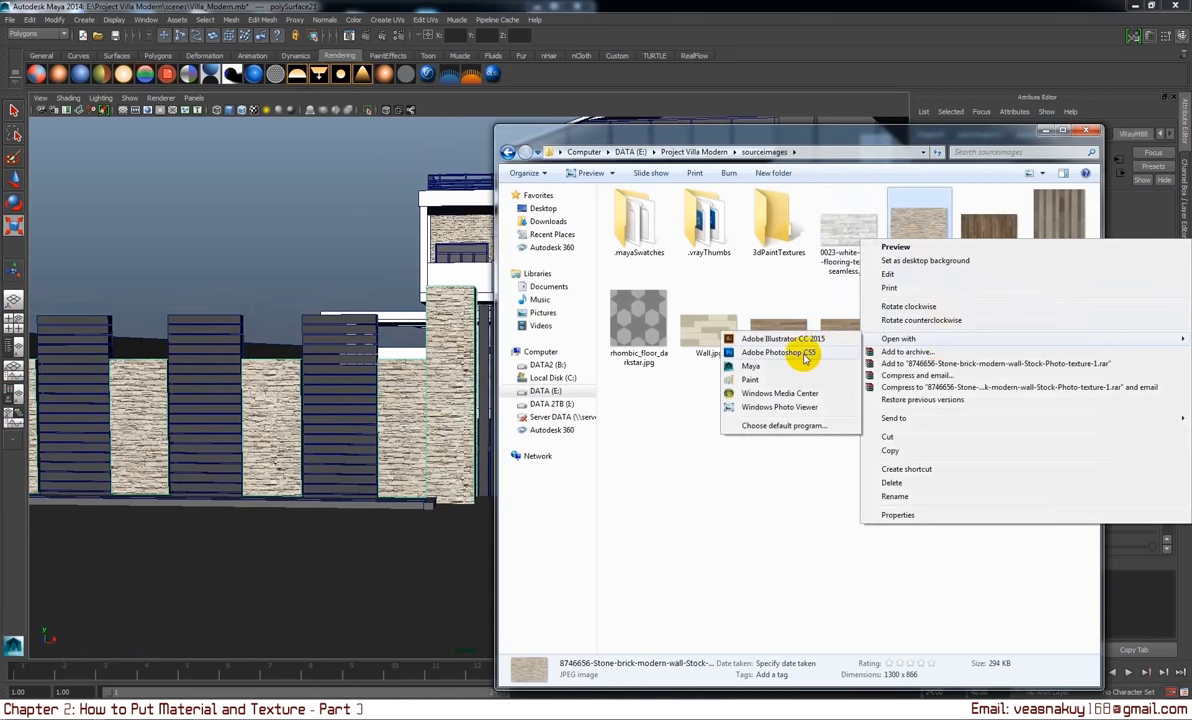
click(800, 352)
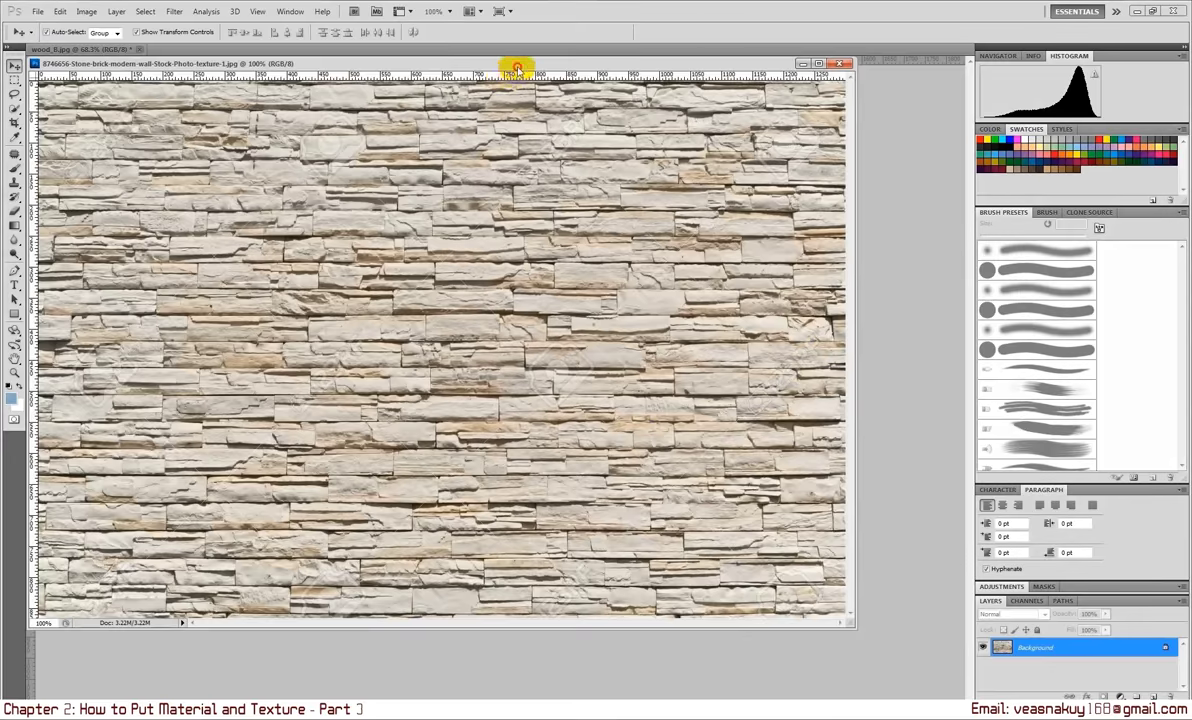
- Dock the stone-brick image, convert it to grayscale discarding colour, and begin Save As
drag(517, 68, 540, 52)
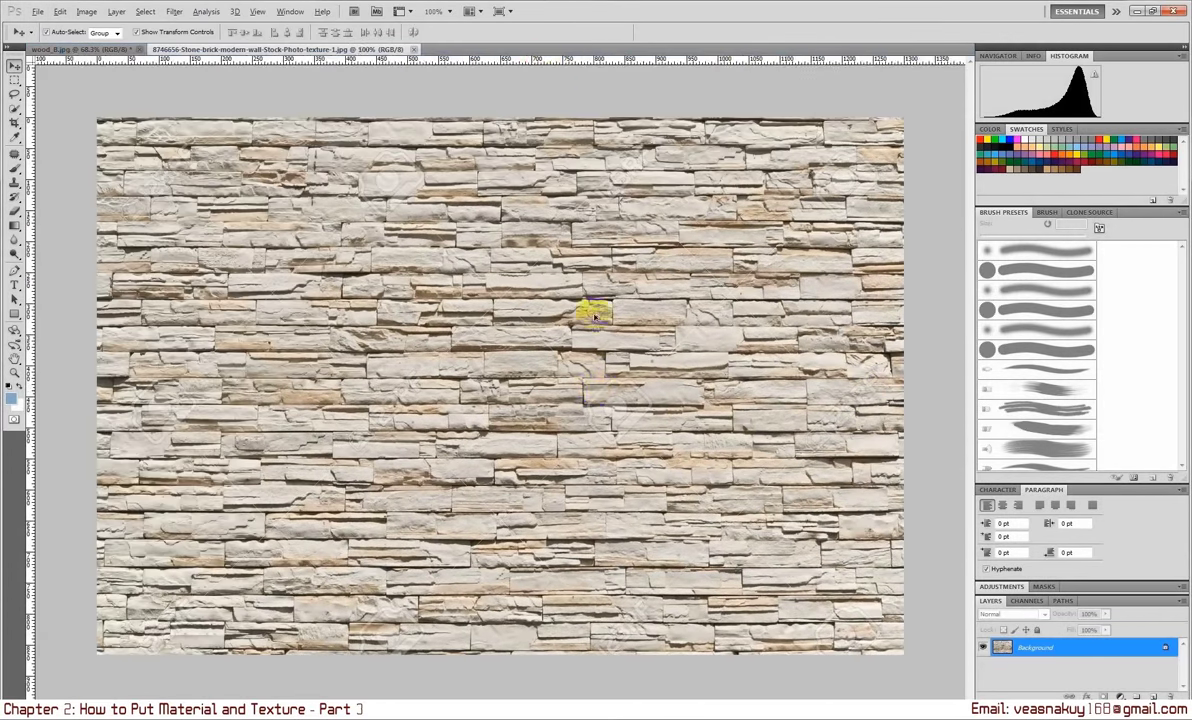
alt+scroll(590, 391, down, 3)
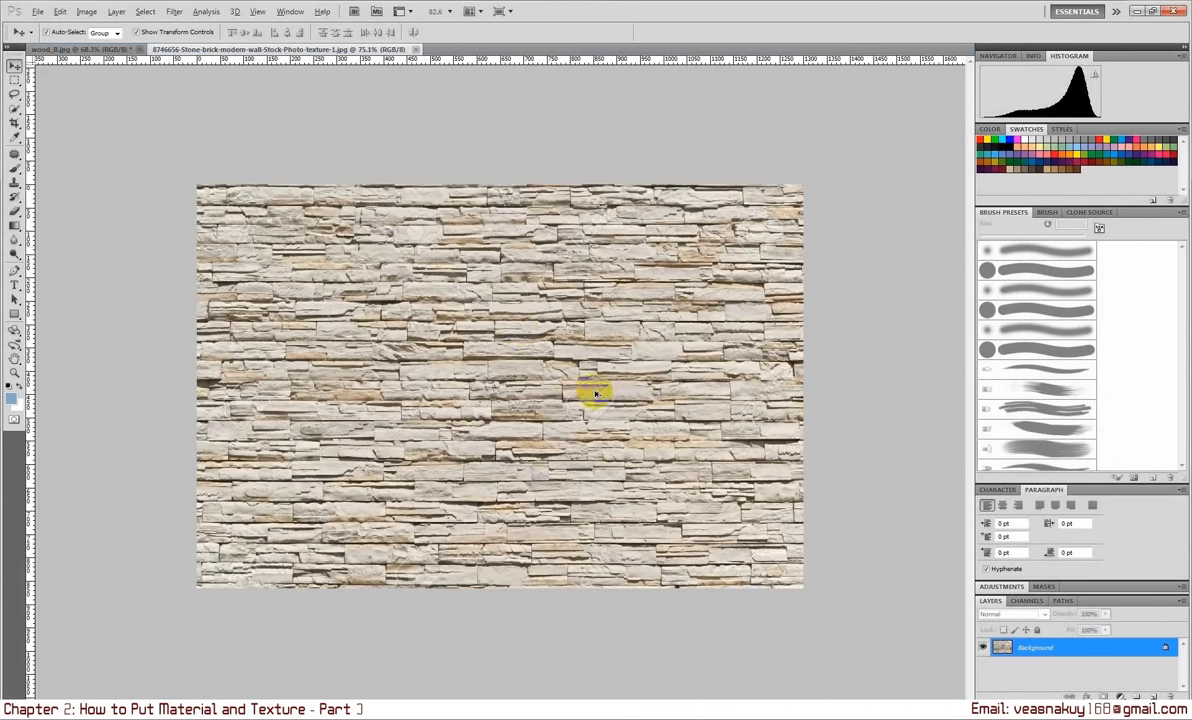
click(90, 12)
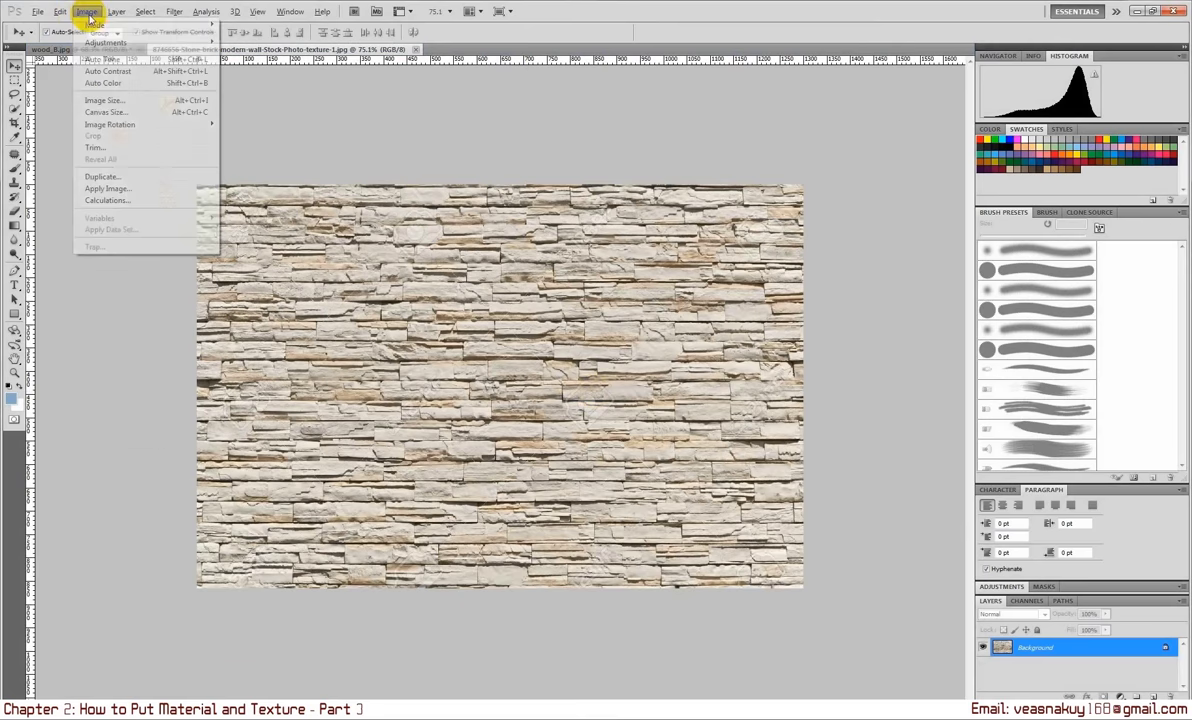
mouse_move(106, 42)
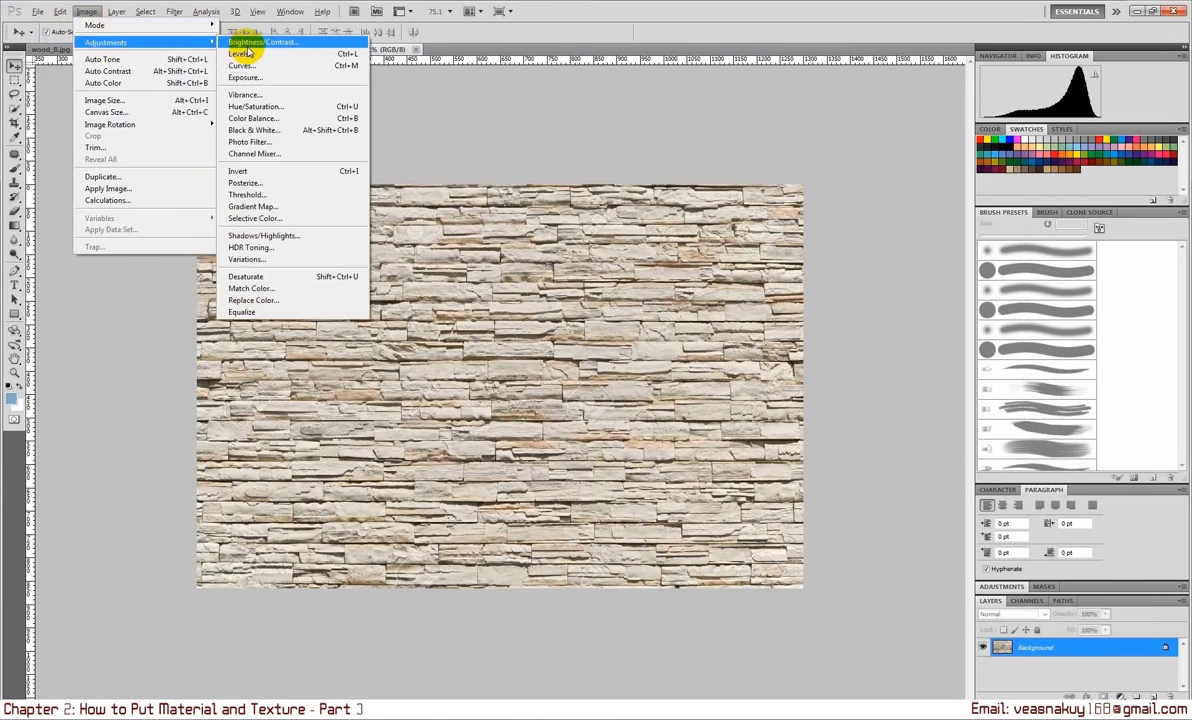
click(240, 38)
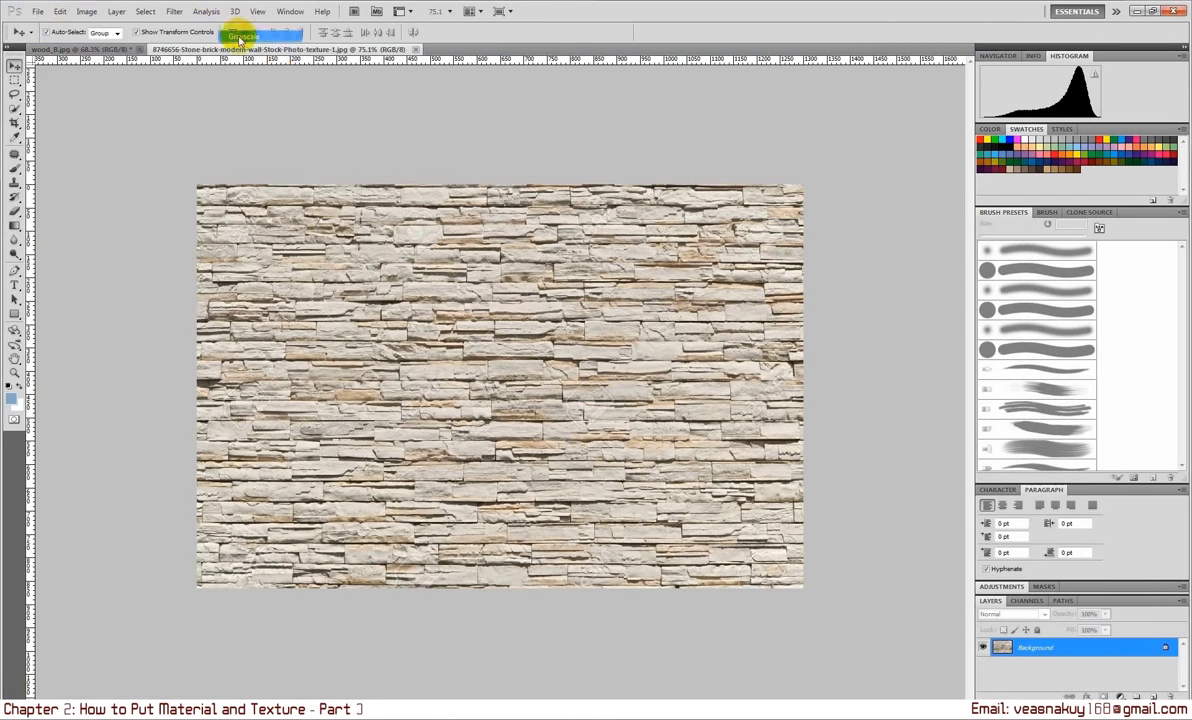
click(526, 288)
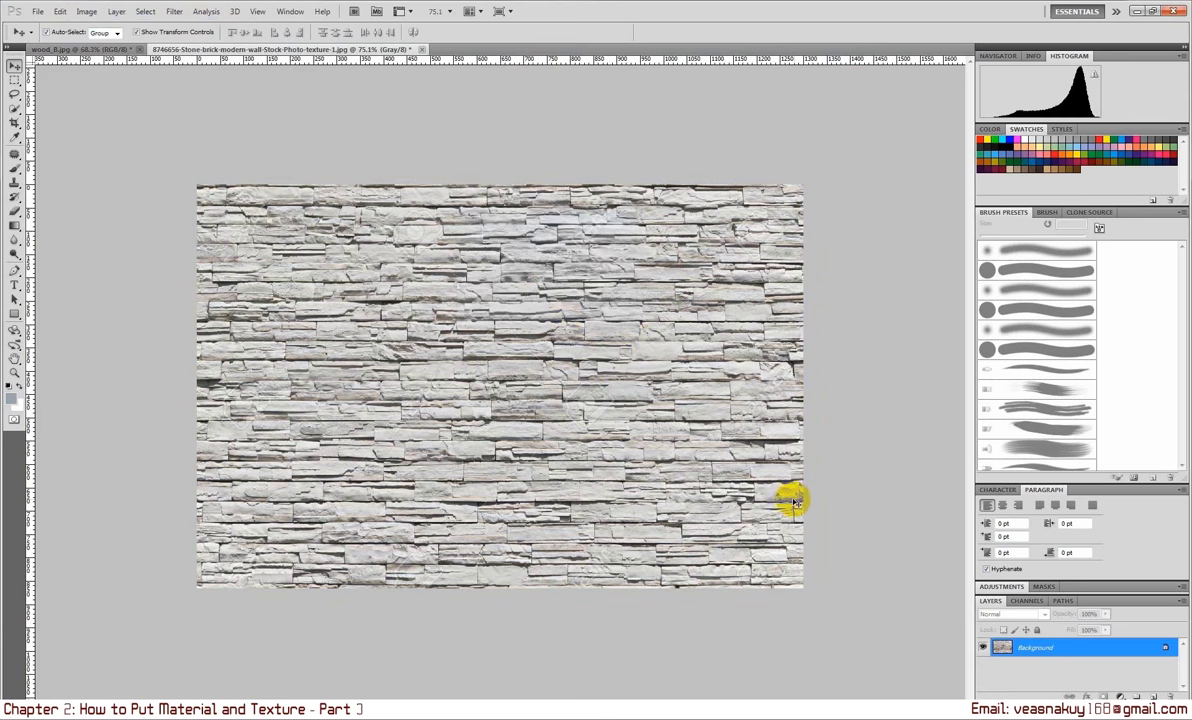
key(ctrl+shift+s)
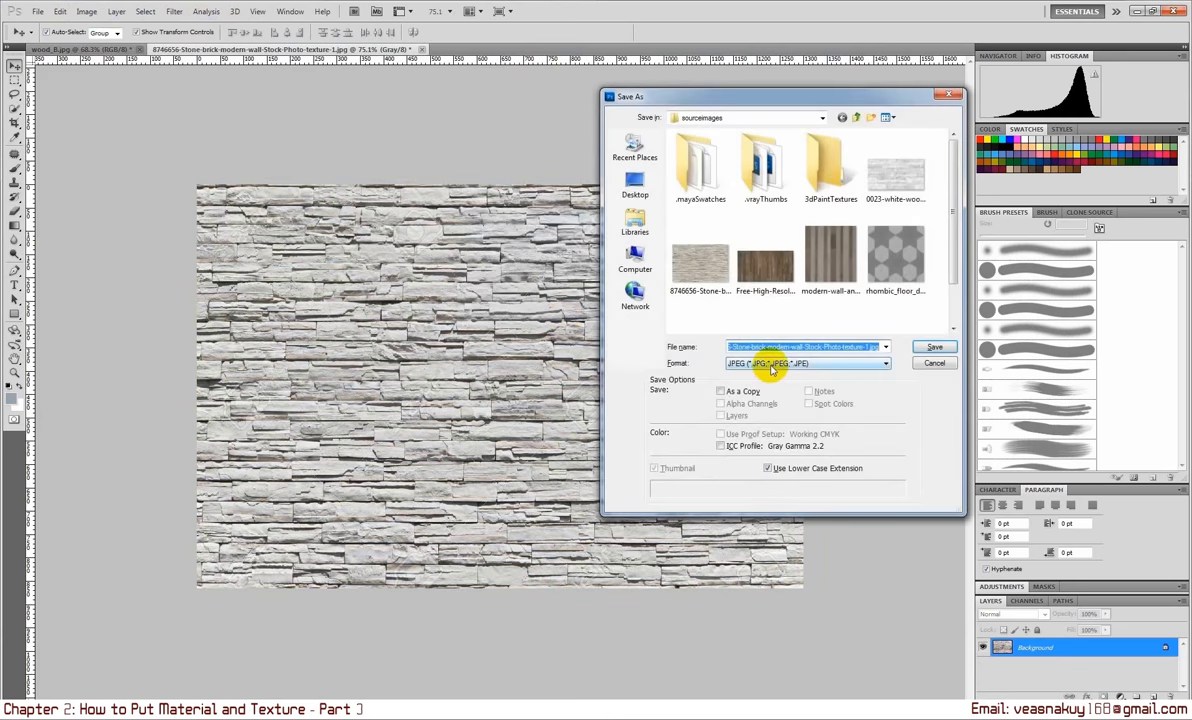
- Save the grayscale texture as JPEG 8746656-Stone-brick-modern-wall-Stock-Photo-texture_Brum.jpg in sourceimages
click(702, 262)
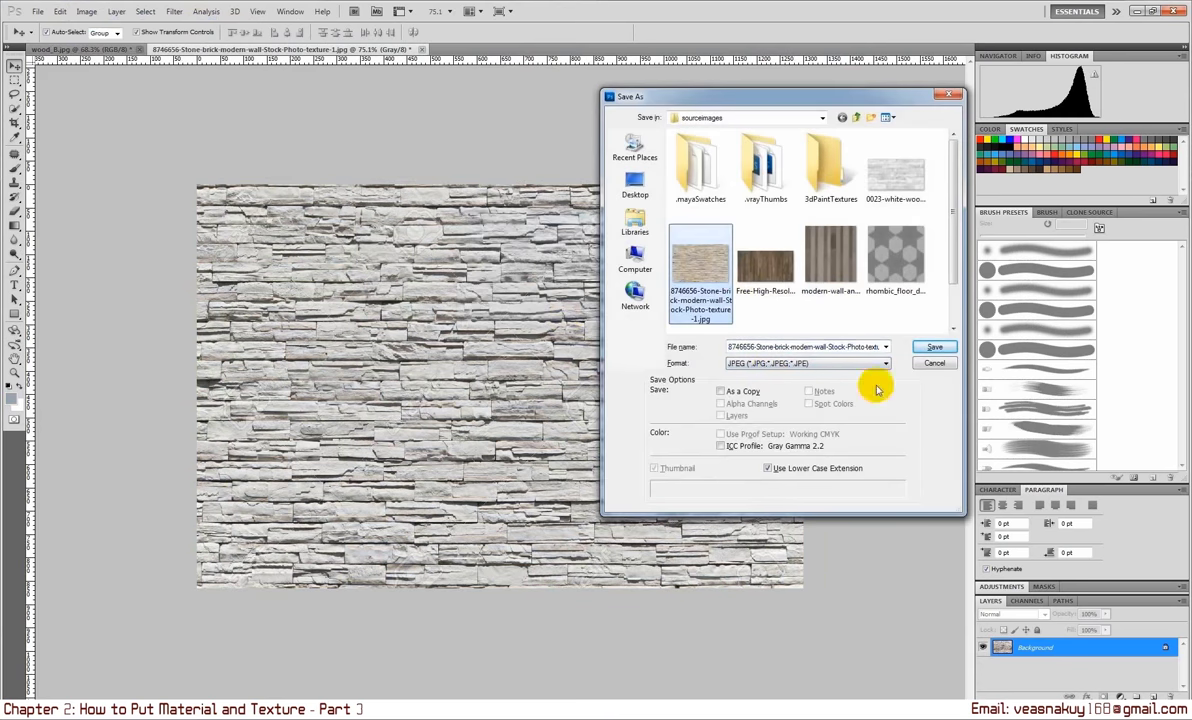
double_click(843, 346)
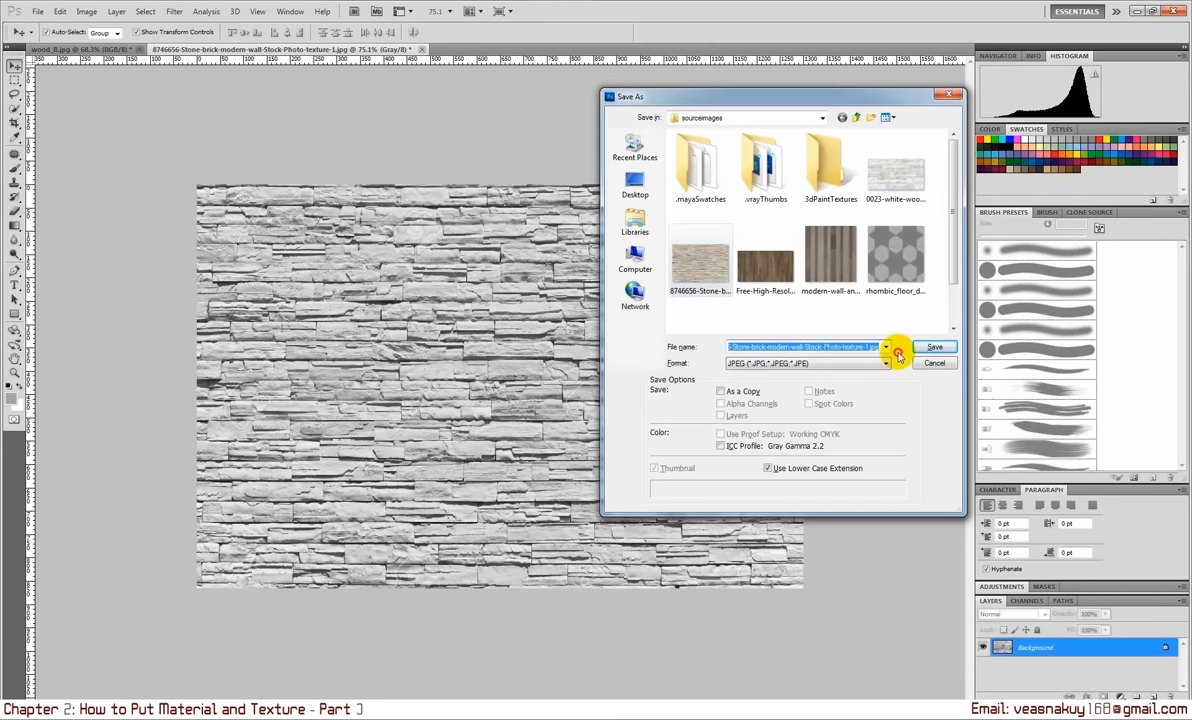
click(862, 346)
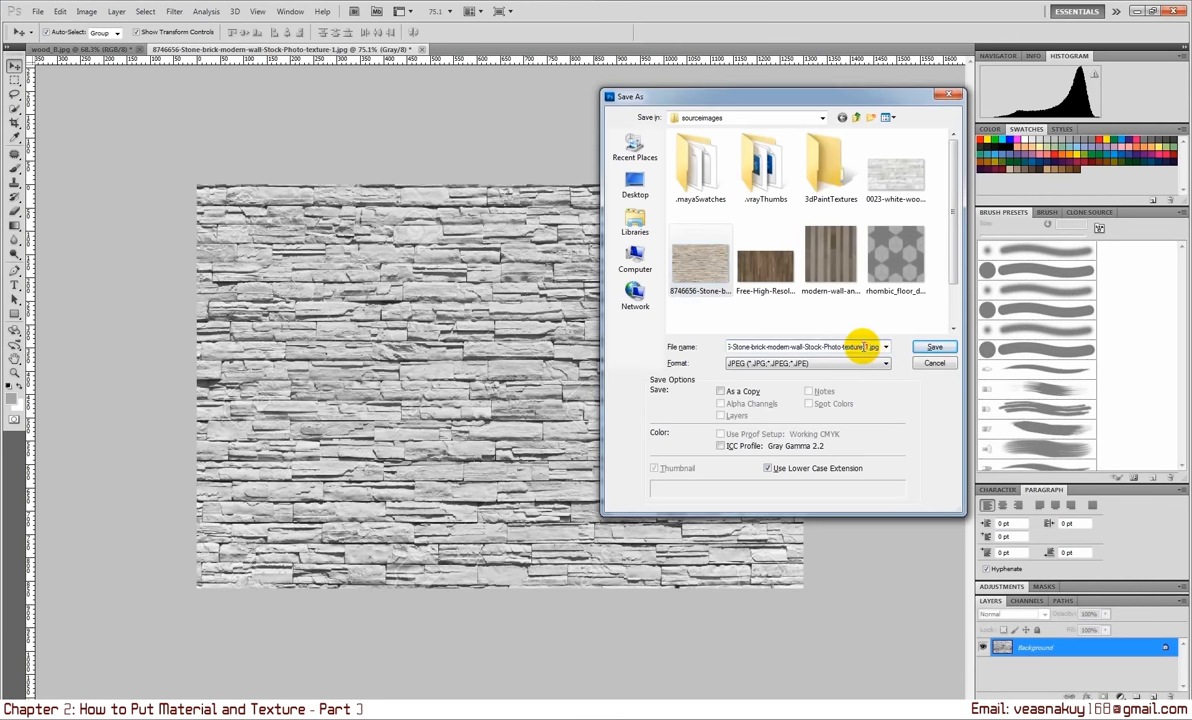
drag(862, 346, 880, 346)
click(931, 347)
text(_Bum)
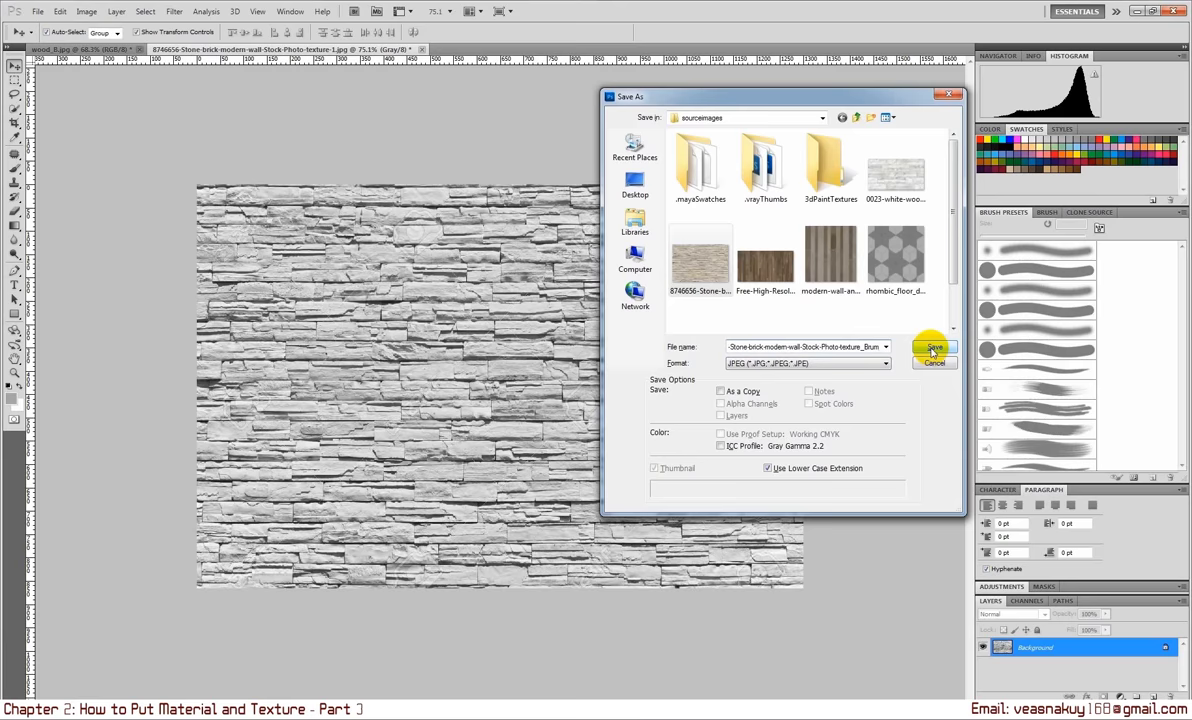
click(933, 348)
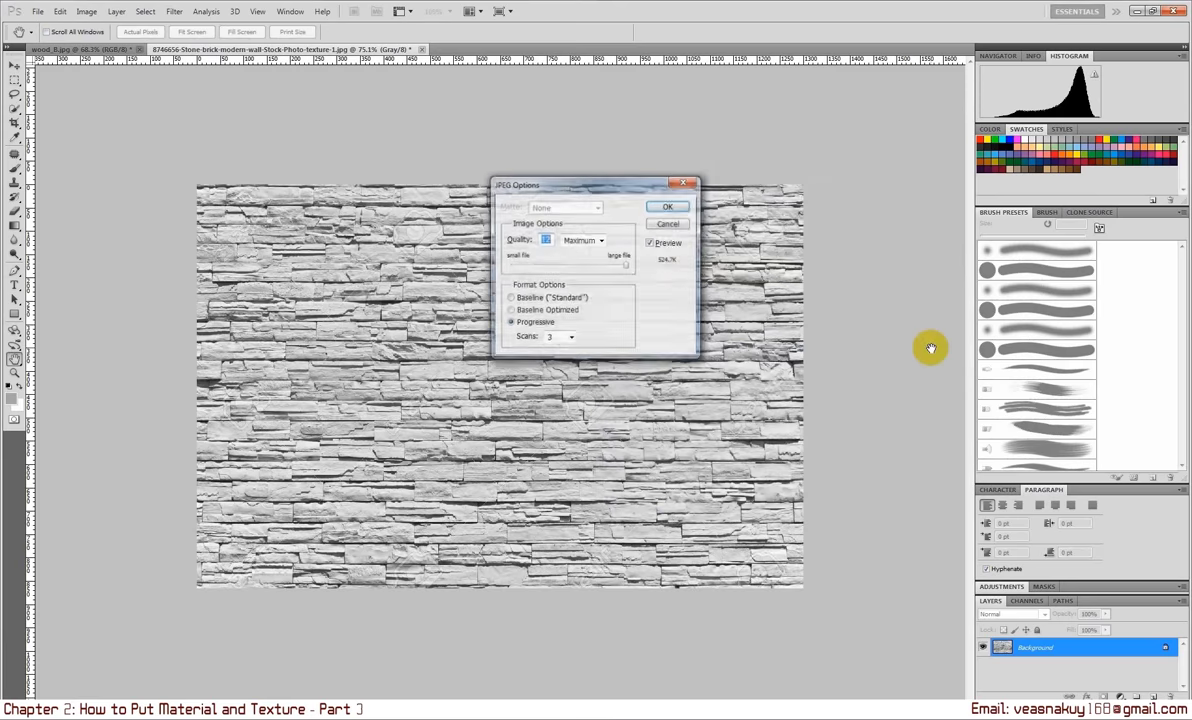
click(680, 208)
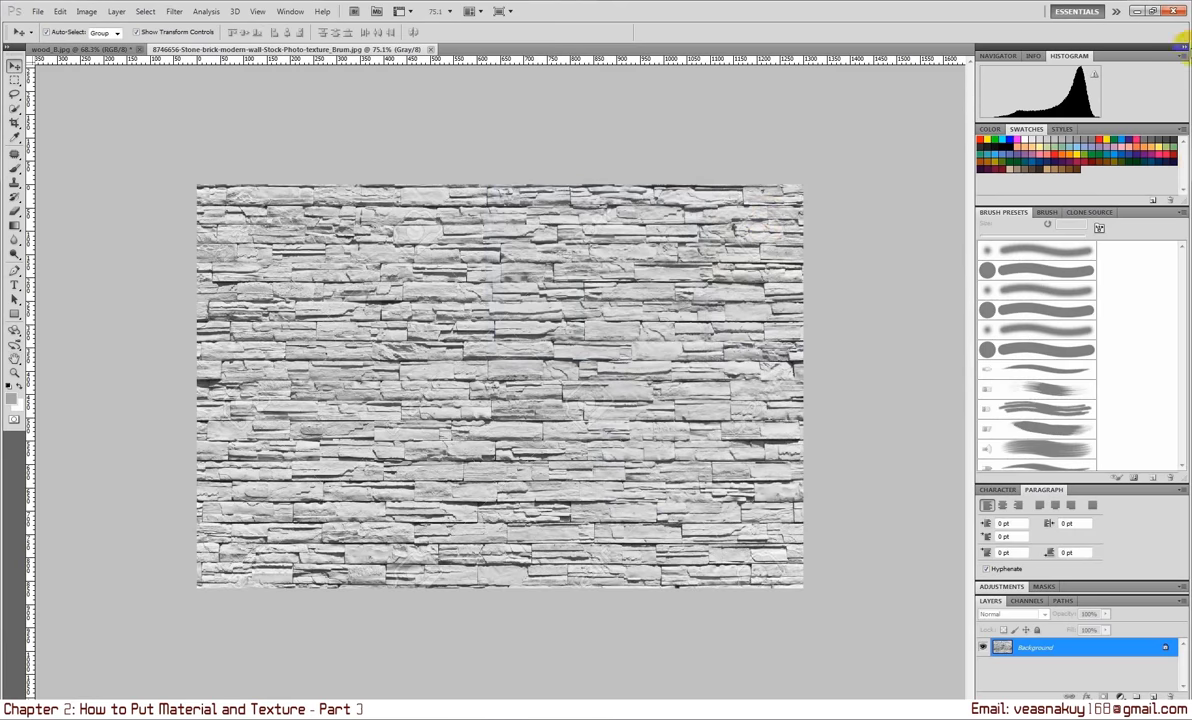
click(1137, 11)
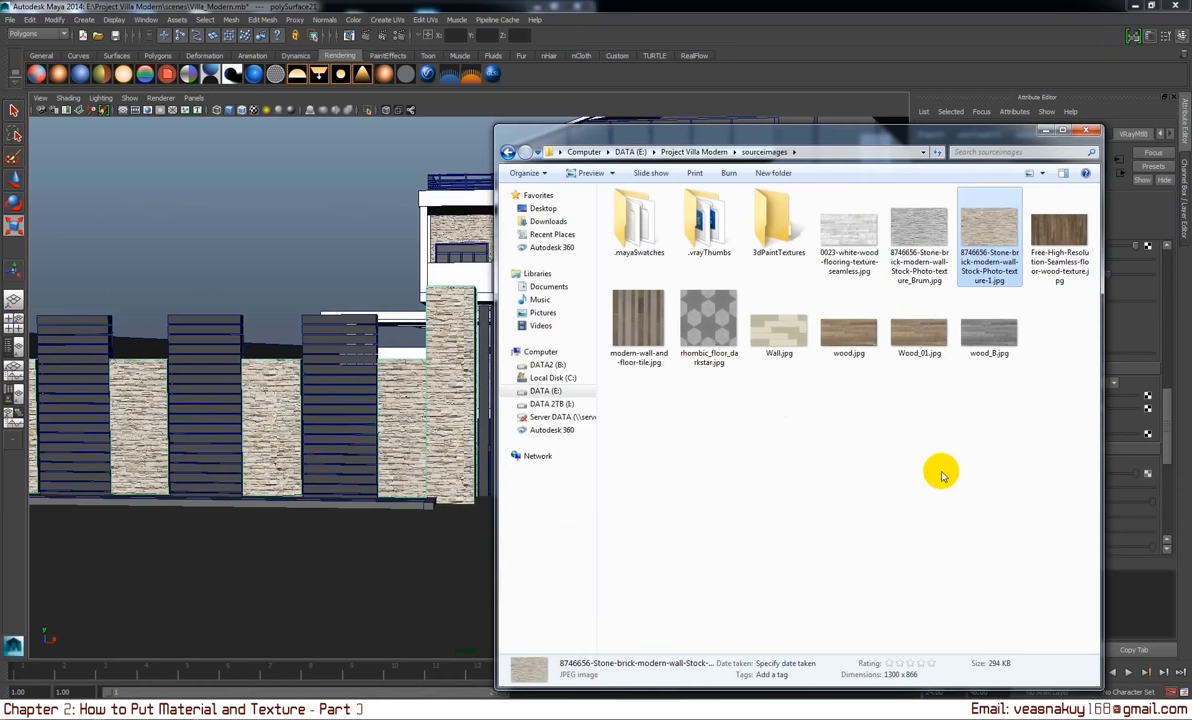
click(892, 262)
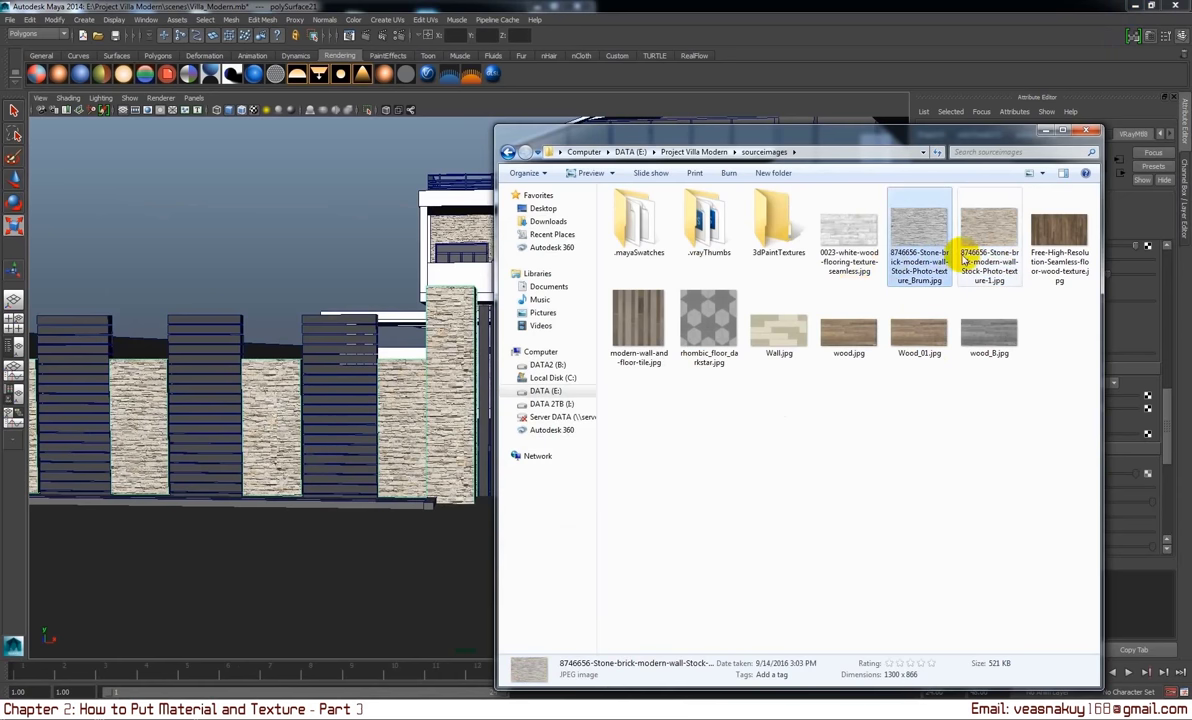
- Back in Maya, create a file texture node in VRayMtl8's bump map slot
click(470, 350)
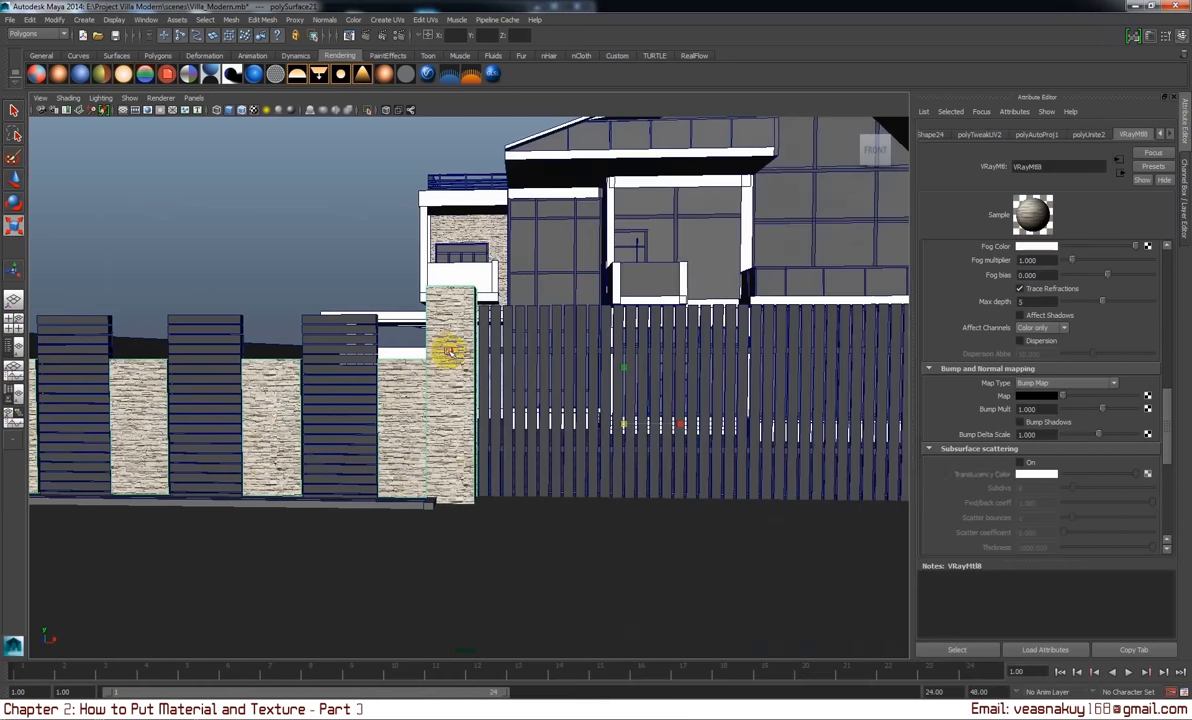
scroll(1097, 425, up, 3)
scroll(1097, 430, up, 3)
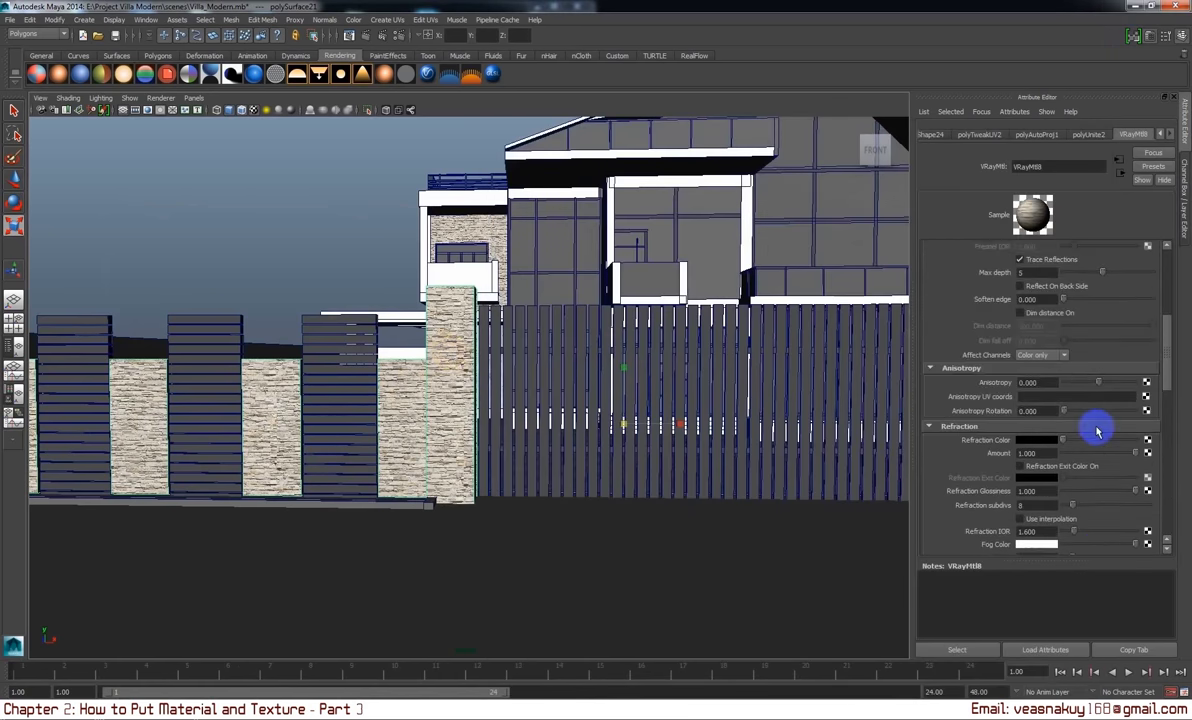
scroll(1097, 430, up, 3)
scroll(1097, 430, up, 3)
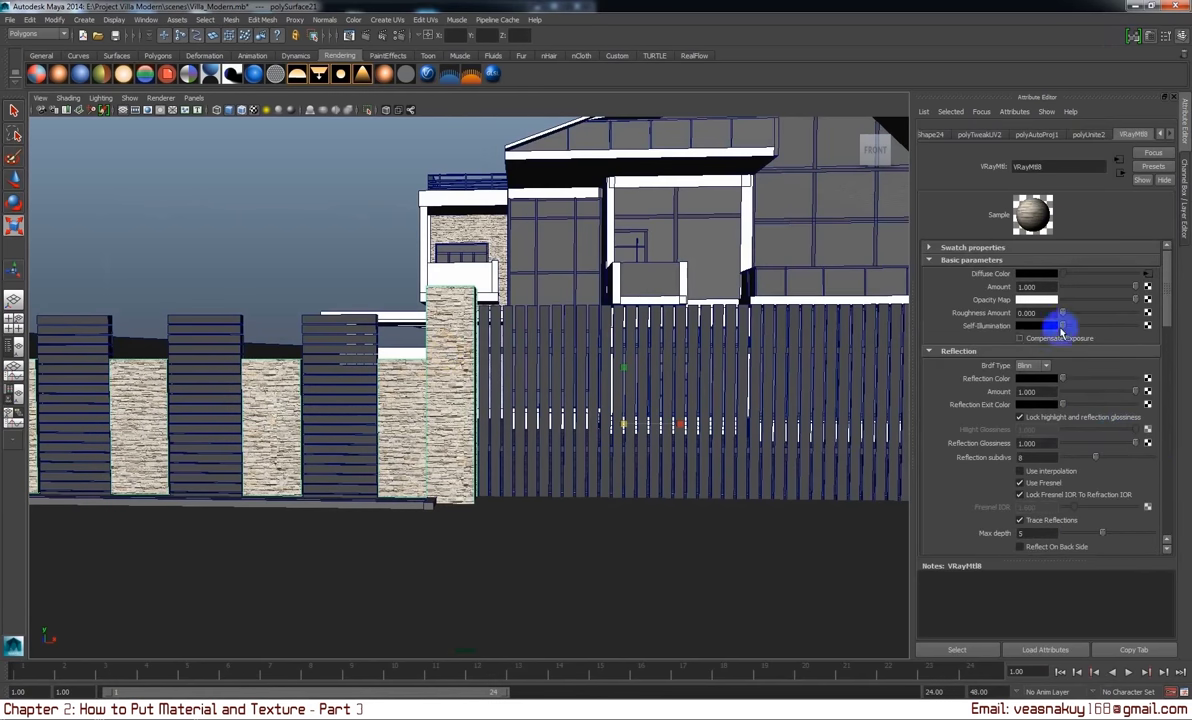
scroll(1077, 426, down, 3)
scroll(1077, 426, down, 3)
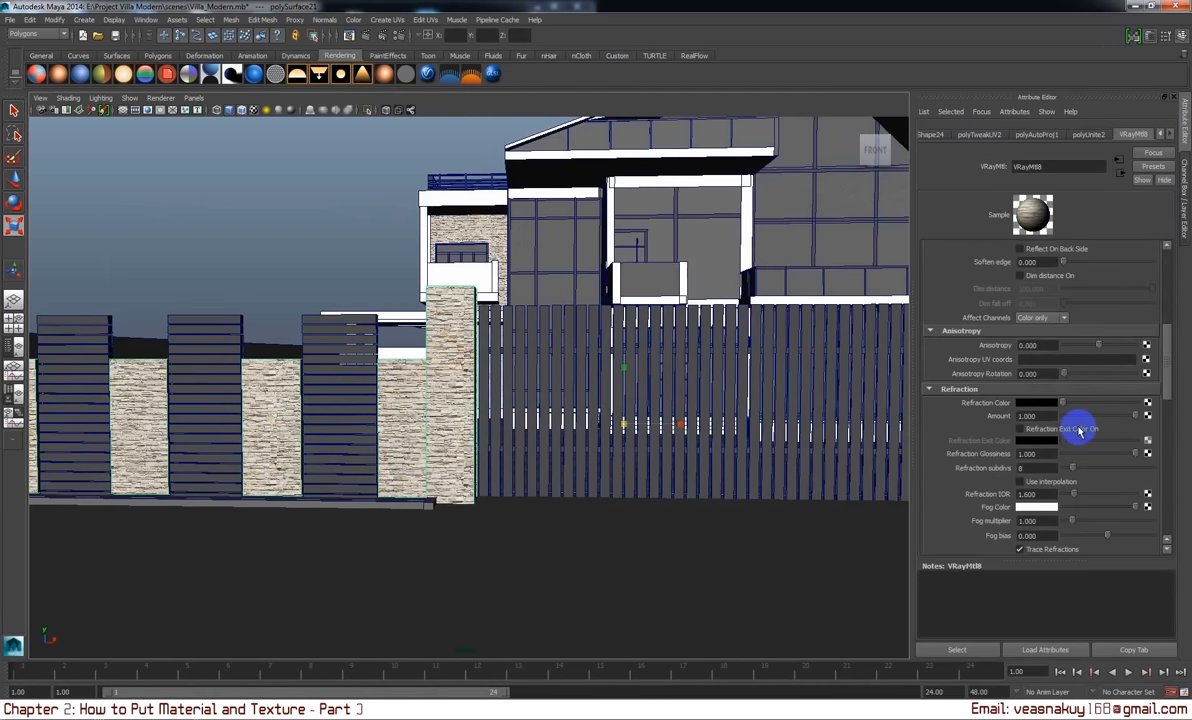
scroll(1079, 430, down, 3)
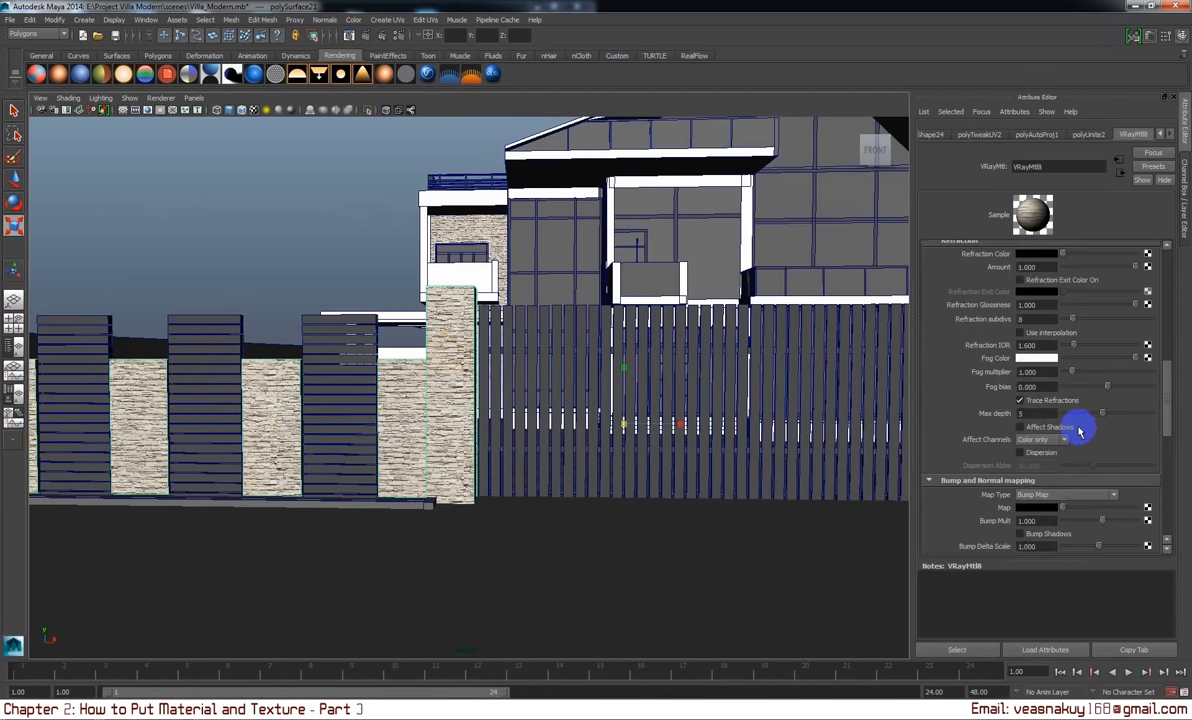
scroll(1079, 430, down, 3)
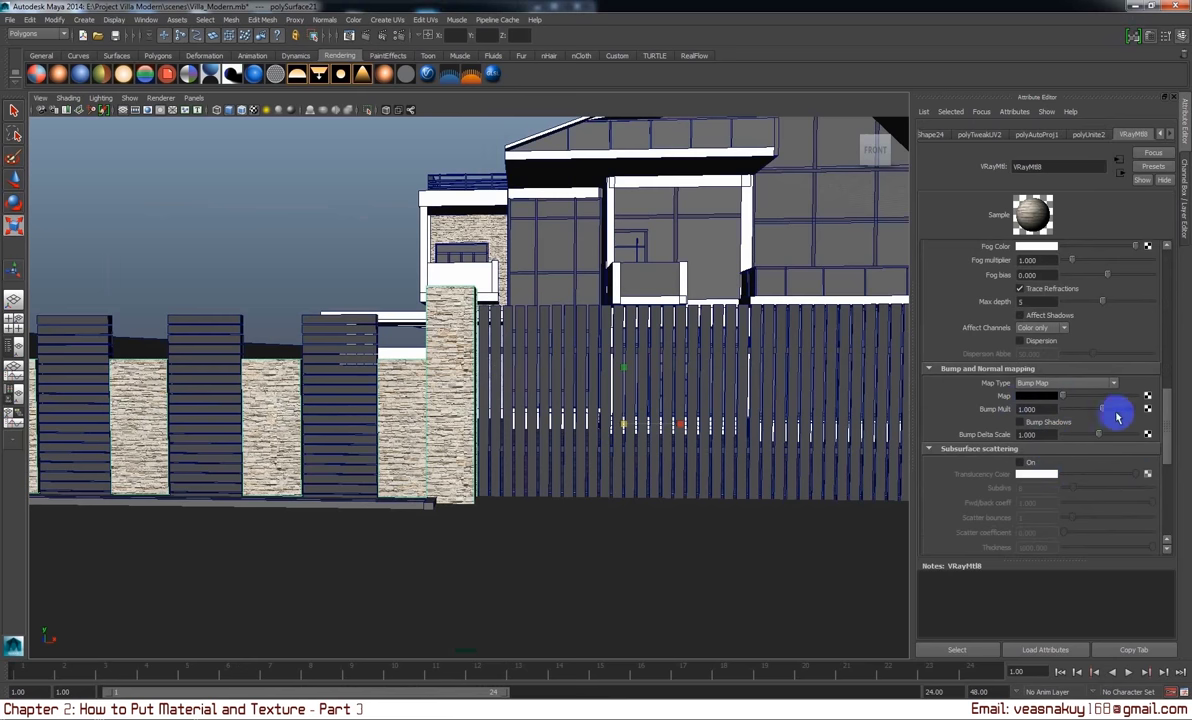
click(1148, 397)
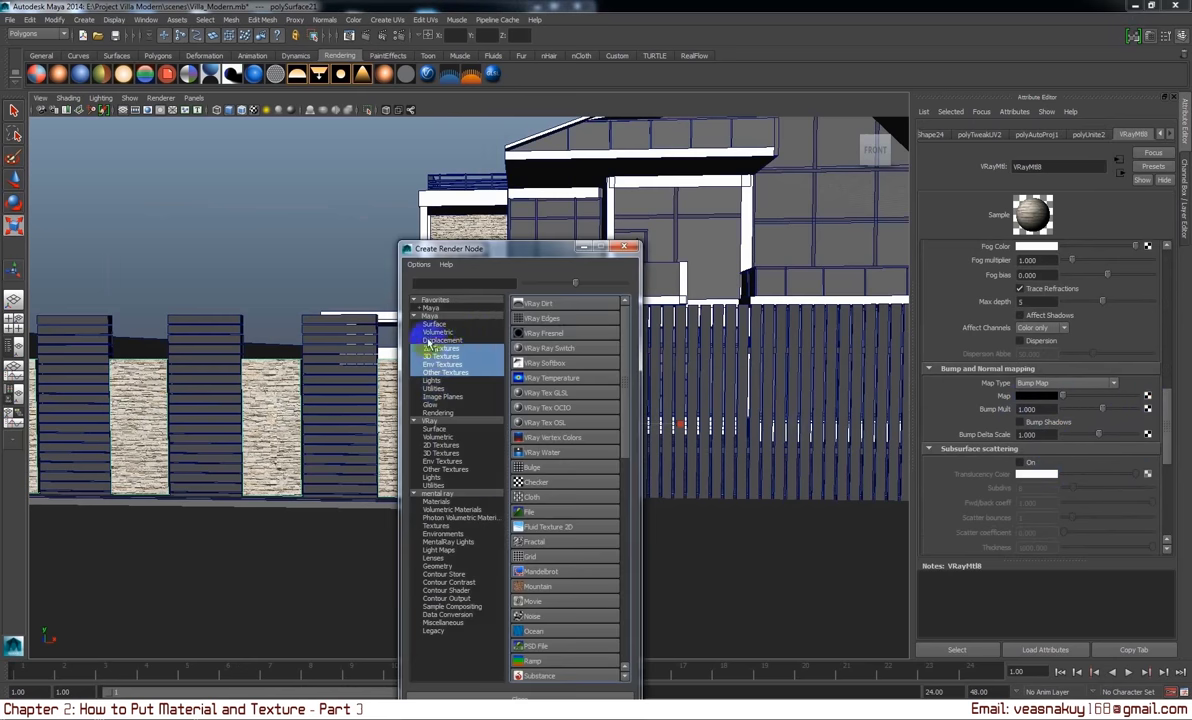
click(558, 512)
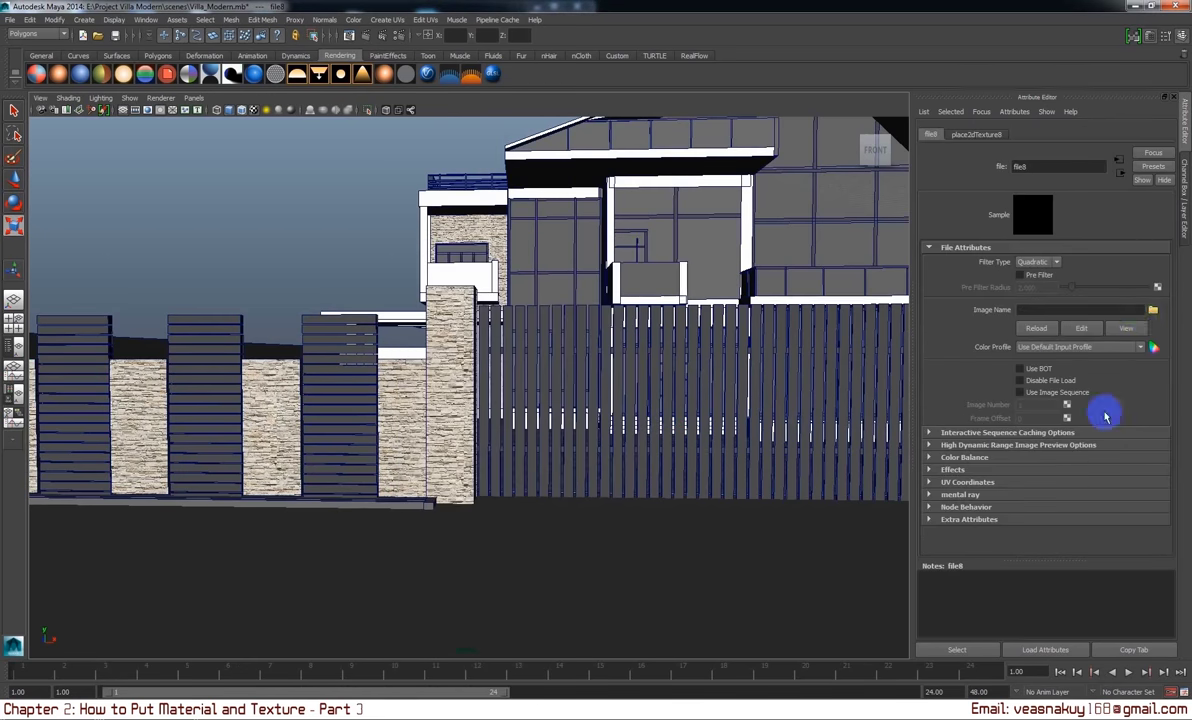
- Load the grayscale stone-brick JPEG into file8 and refresh the material preview
click(1149, 314)
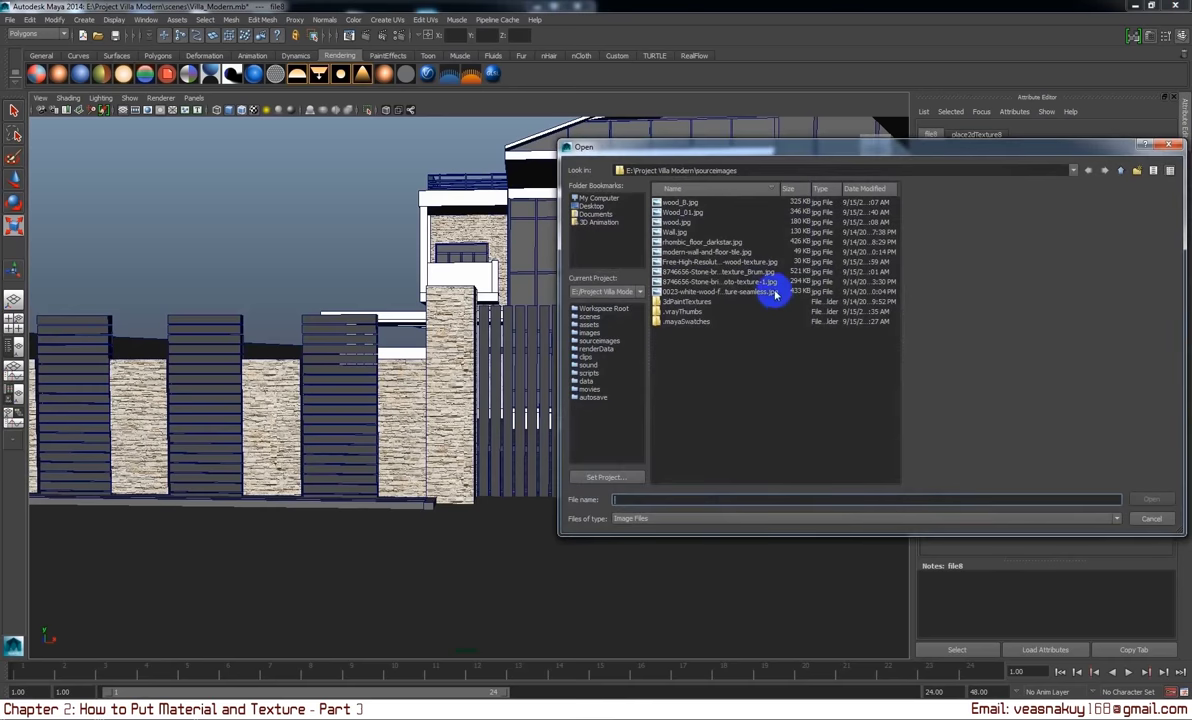
click(766, 272)
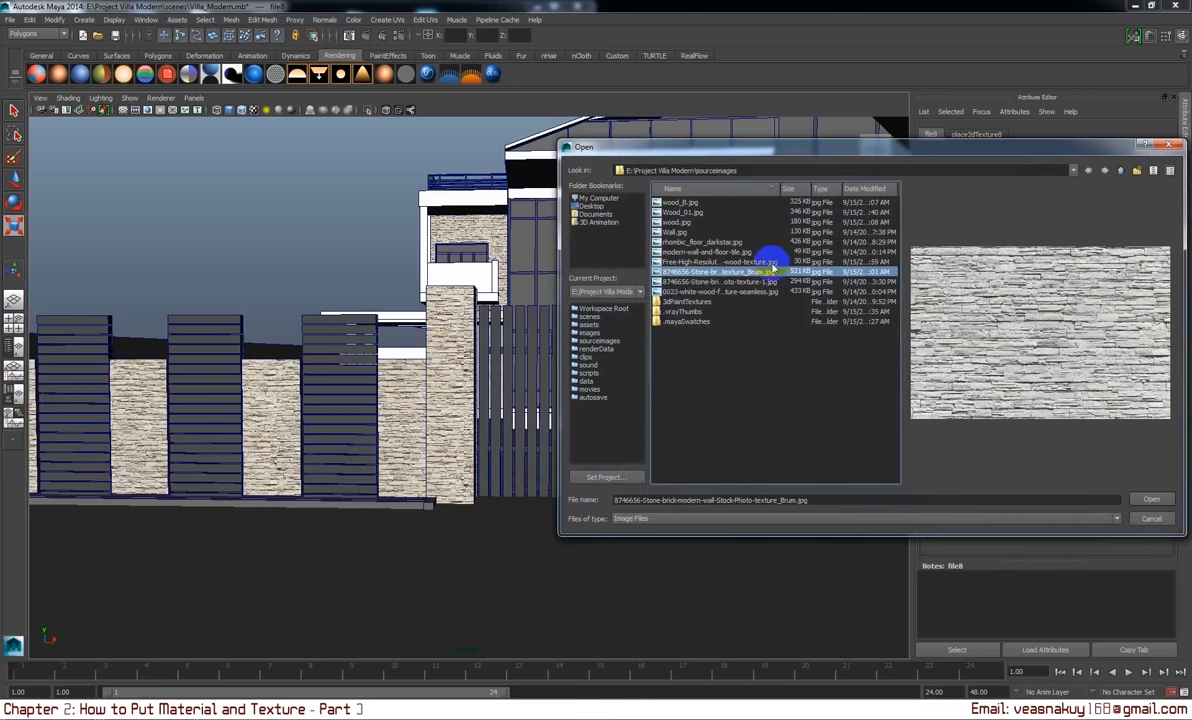
click(1157, 500)
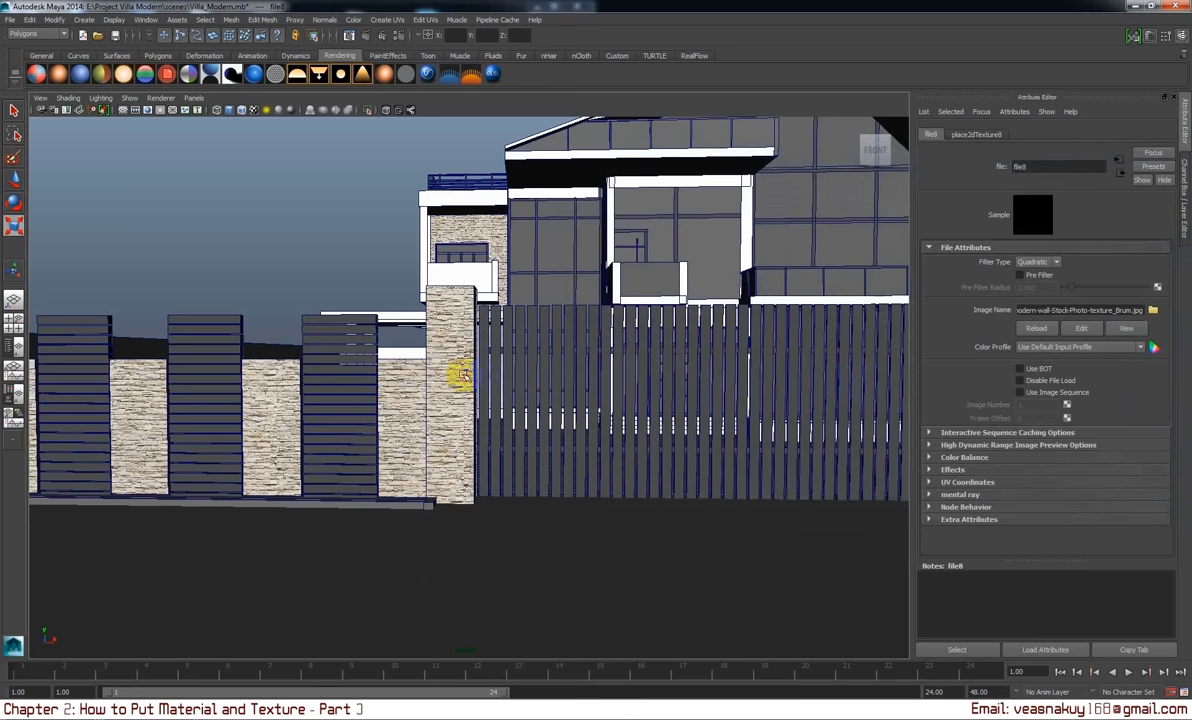
click(462, 374)
click(1030, 216)
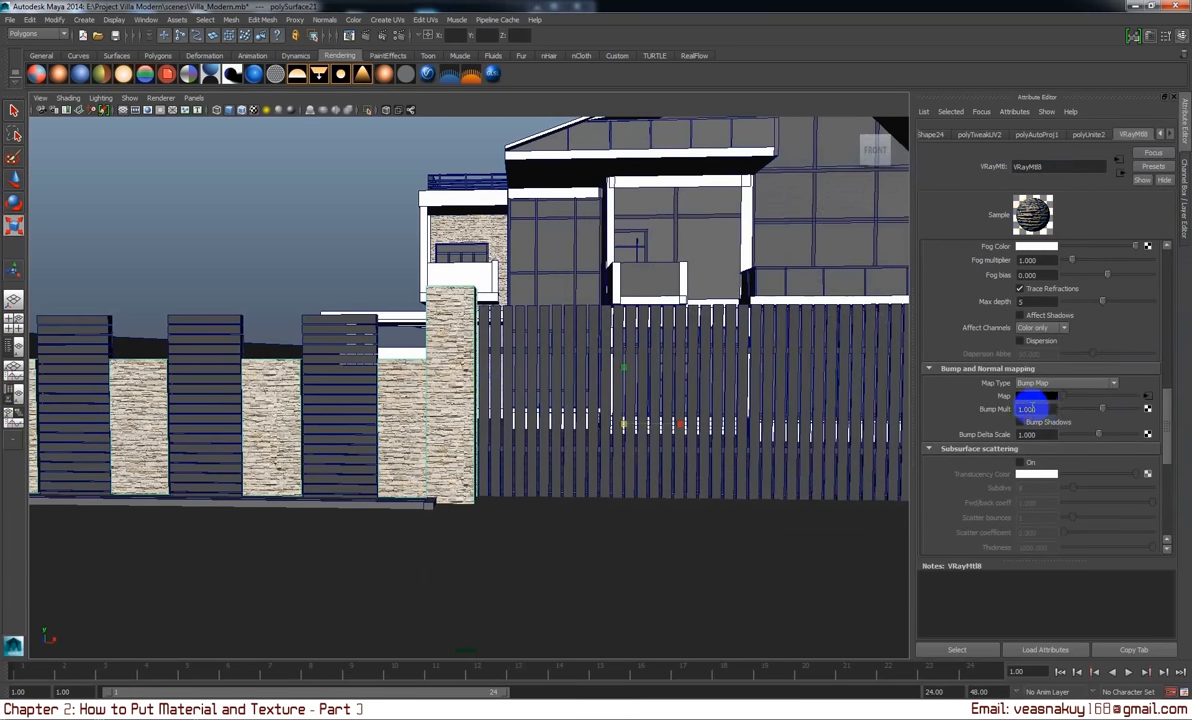
- Try VRayMtl8 bump multipliers 0.25, 0.2, 0.15 and 0.05, settling on 0.070
drag(1030, 408, 930, 412)
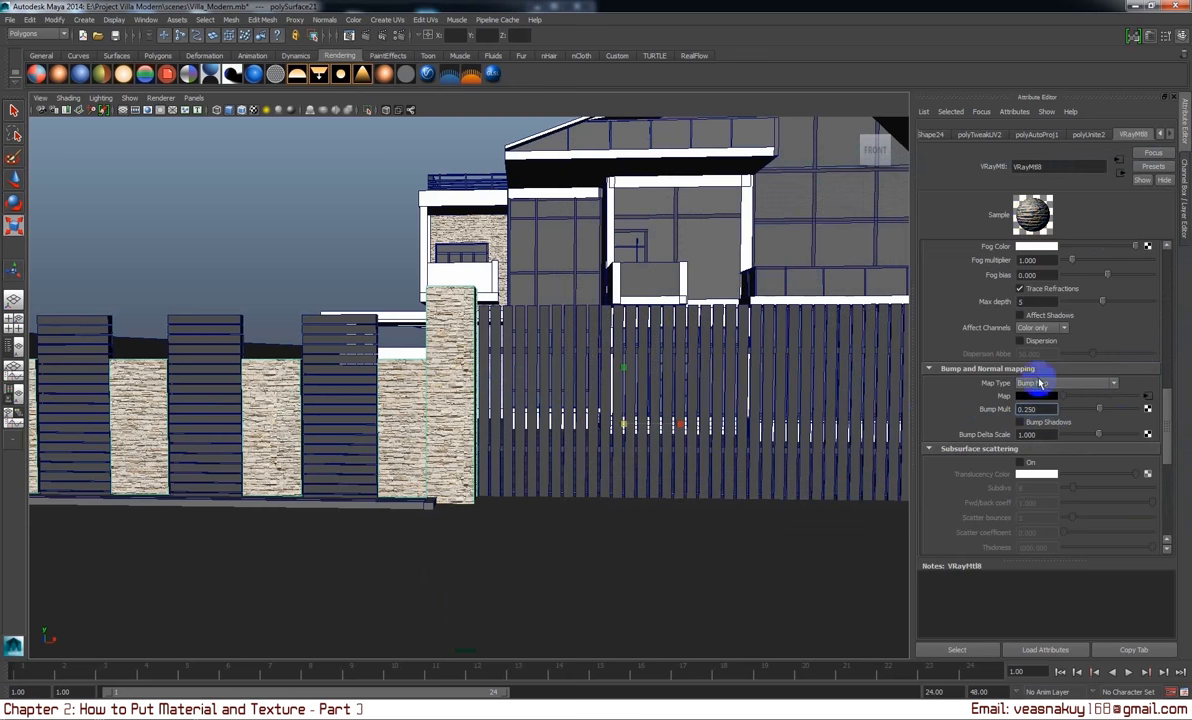
click(1040, 409)
drag(1040, 409, 962, 419)
text(0.200)
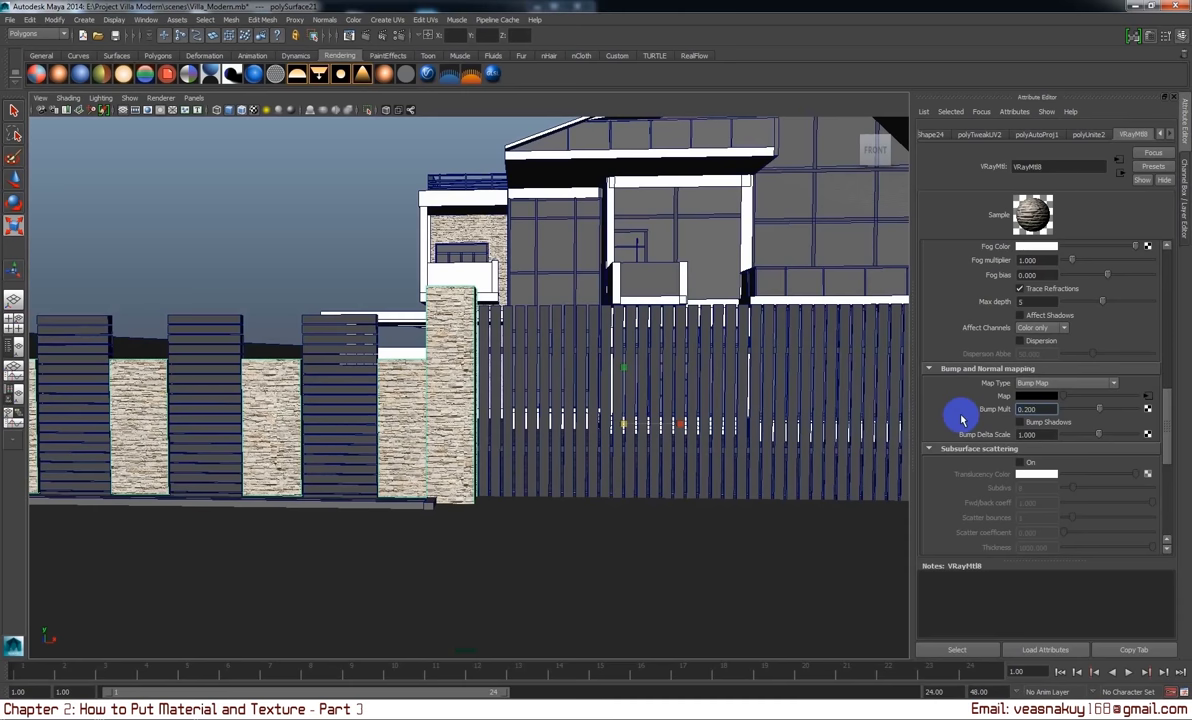
drag(1040, 409, 897, 393)
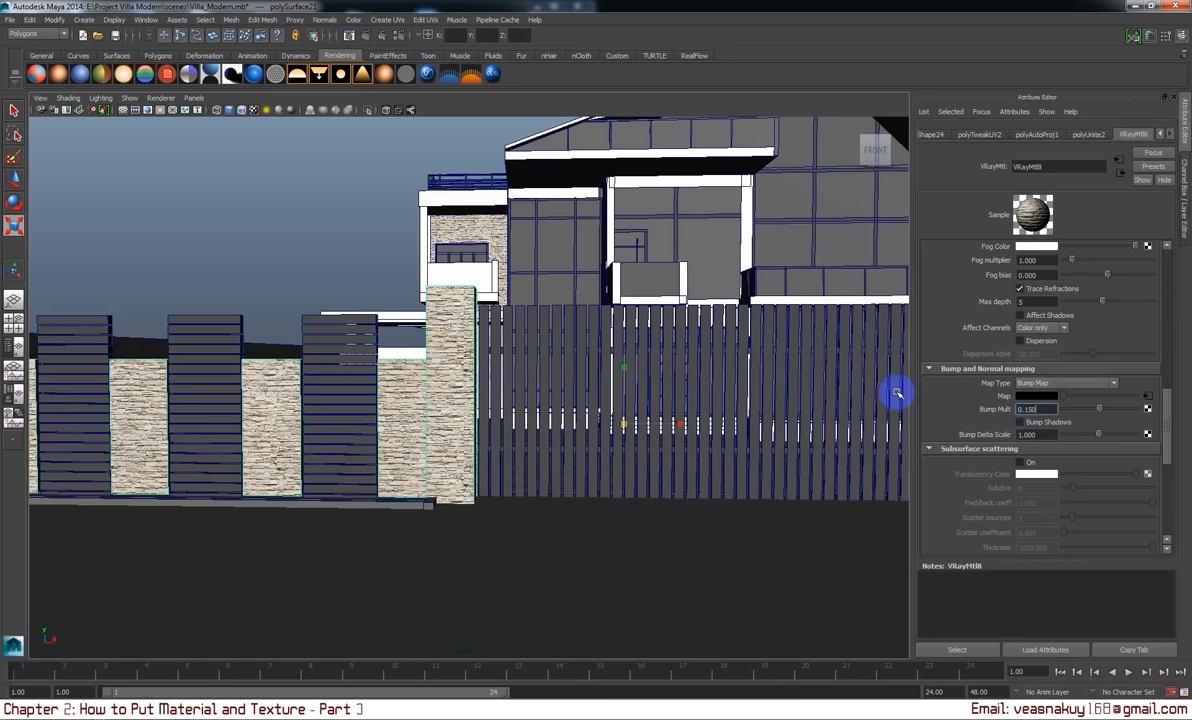
drag(1030, 409, 938, 392)
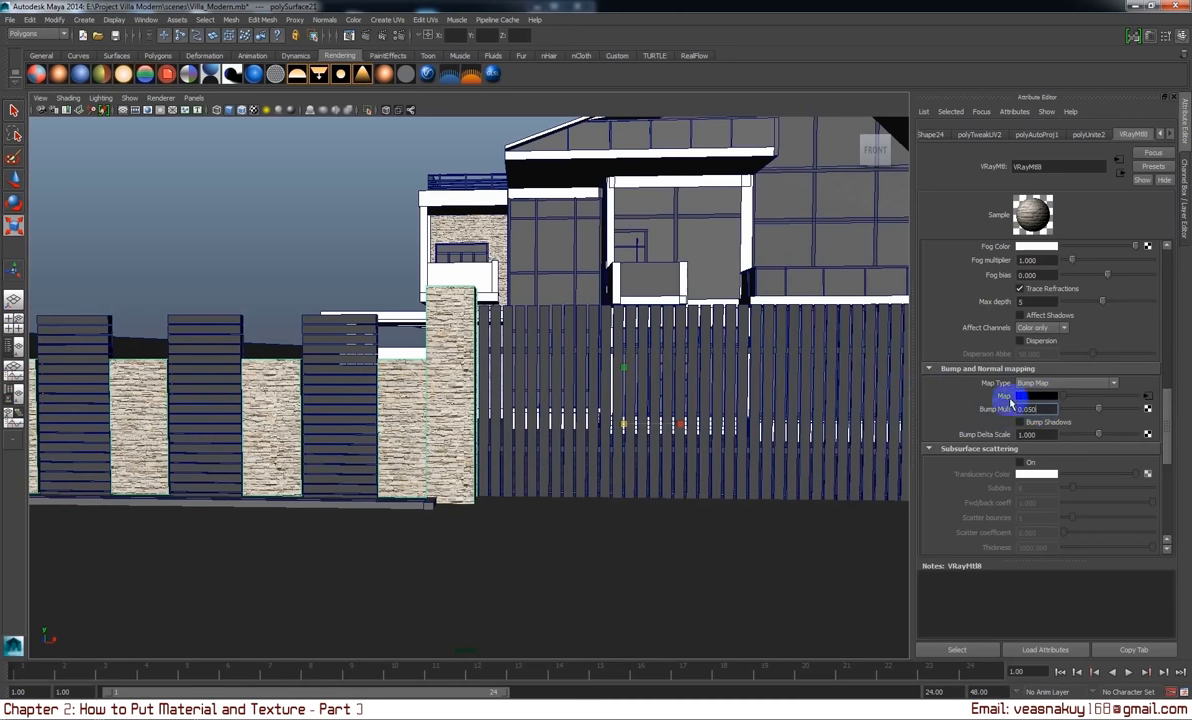
drag(1038, 409, 871, 403)
text(0.070)
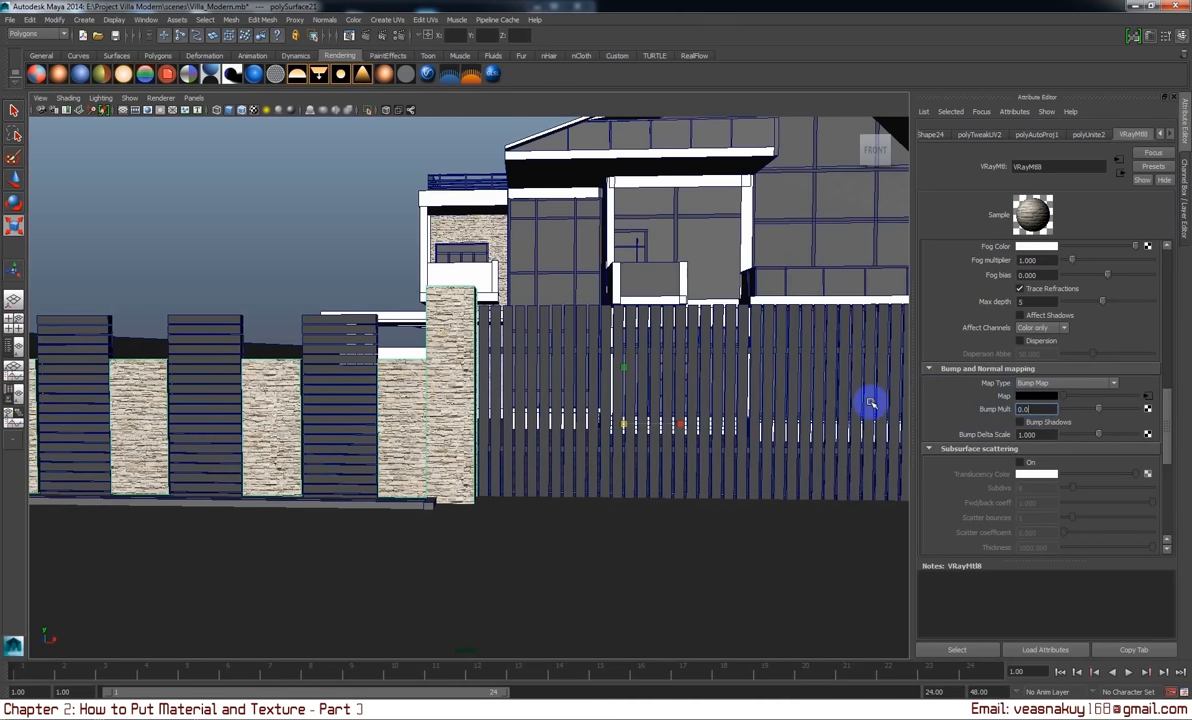
click(320, 245)
- Orbit to the louvred wall, select the panel behind the louvres, and isolate it
mouse_move(558, 398)
alt+mouse_down()
mouse_move(630, 407)
mouse_move(673, 473)
mouse_move(420, 416)
alt+mouse_up()
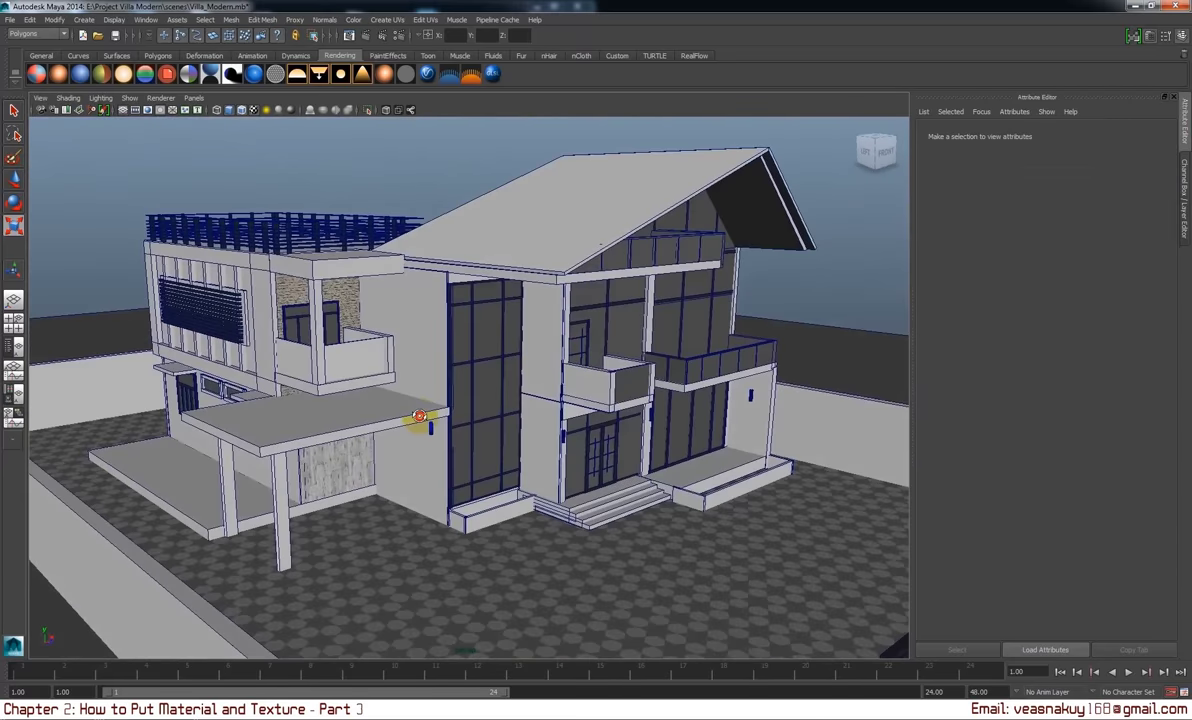
scroll(420, 416, up, 2)
scroll(474, 407, up, 3)
scroll(451, 375, up, 3)
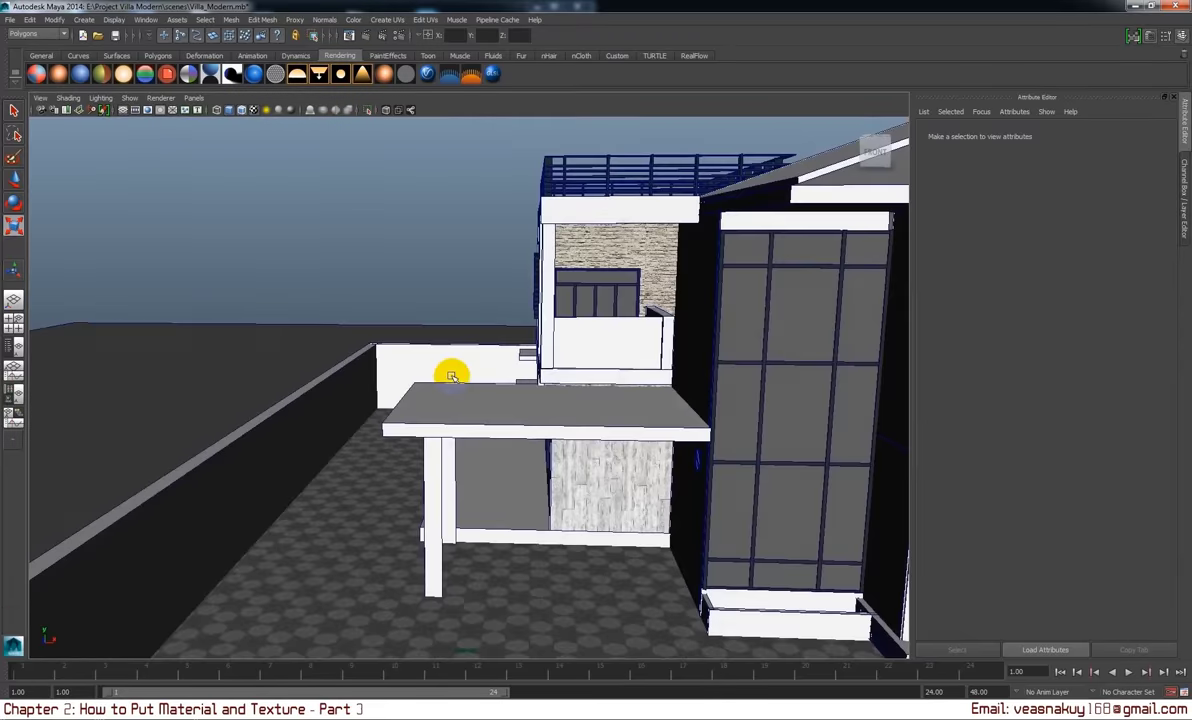
mouse_move(451, 375)
alt+mouse_down()
mouse_move(572, 345)
mouse_move(520, 300)
alt+mouse_up()
mouse_move(520, 300)
alt+right_down()
mouse_move(487, 274)
mouse_move(504, 323)
alt+right_up()
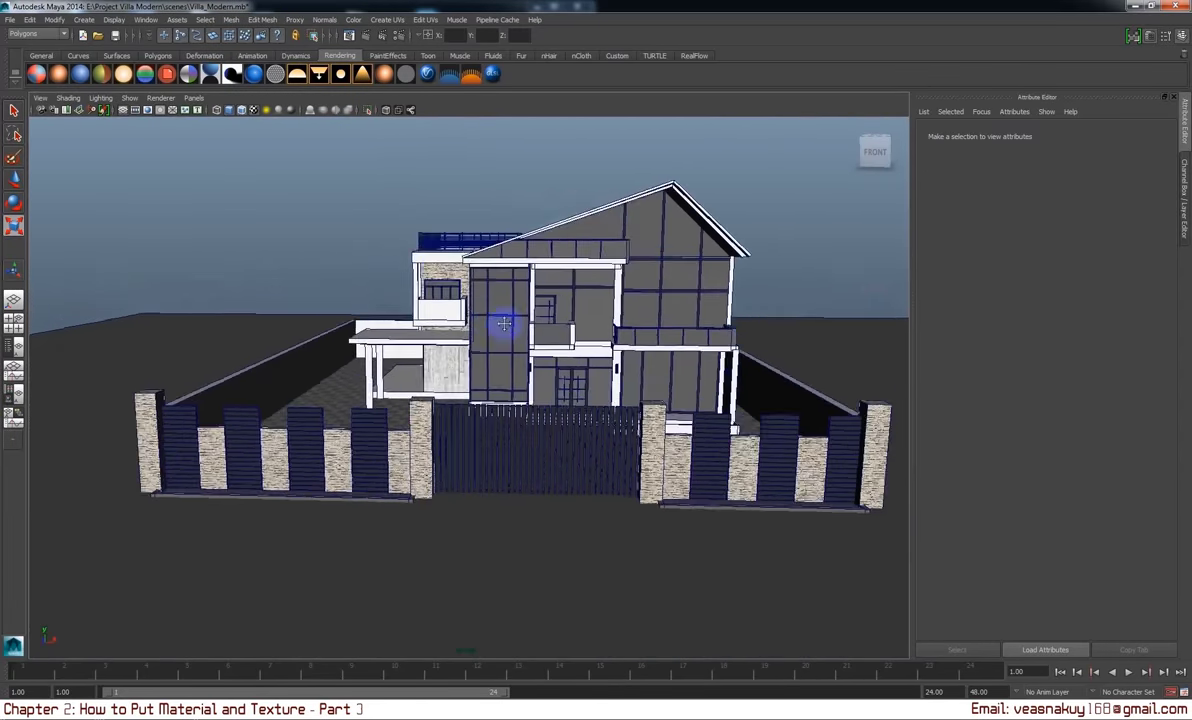
mouse_move(504, 323)
alt+mouse_down()
mouse_move(670, 345)
mouse_move(474, 338)
alt+mouse_up()
alt+right_drag(474, 338, 506, 351)
mouse_move(506, 351)
alt+mouse_down()
mouse_move(443, 300)
mouse_move(532, 346)
alt+mouse_up()
click(465, 253)
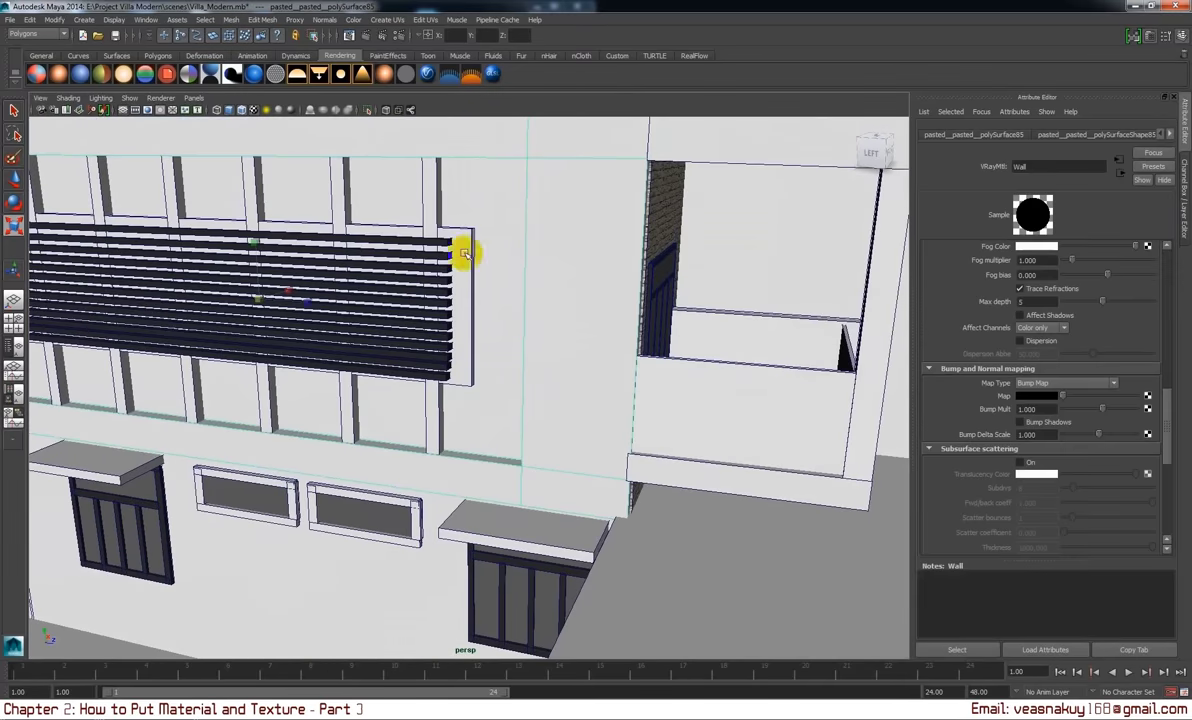
click(367, 111)
- Re-isolate the panel after a closer look and select its inner face in Face mode
scroll(527, 269, down, 5)
mouse_move(527, 269)
alt+mouse_down()
mouse_move(394, 258)
mouse_move(454, 247)
mouse_move(430, 225)
alt+mouse_up()
click(368, 111)
alt+drag(368, 111, 545, 313)
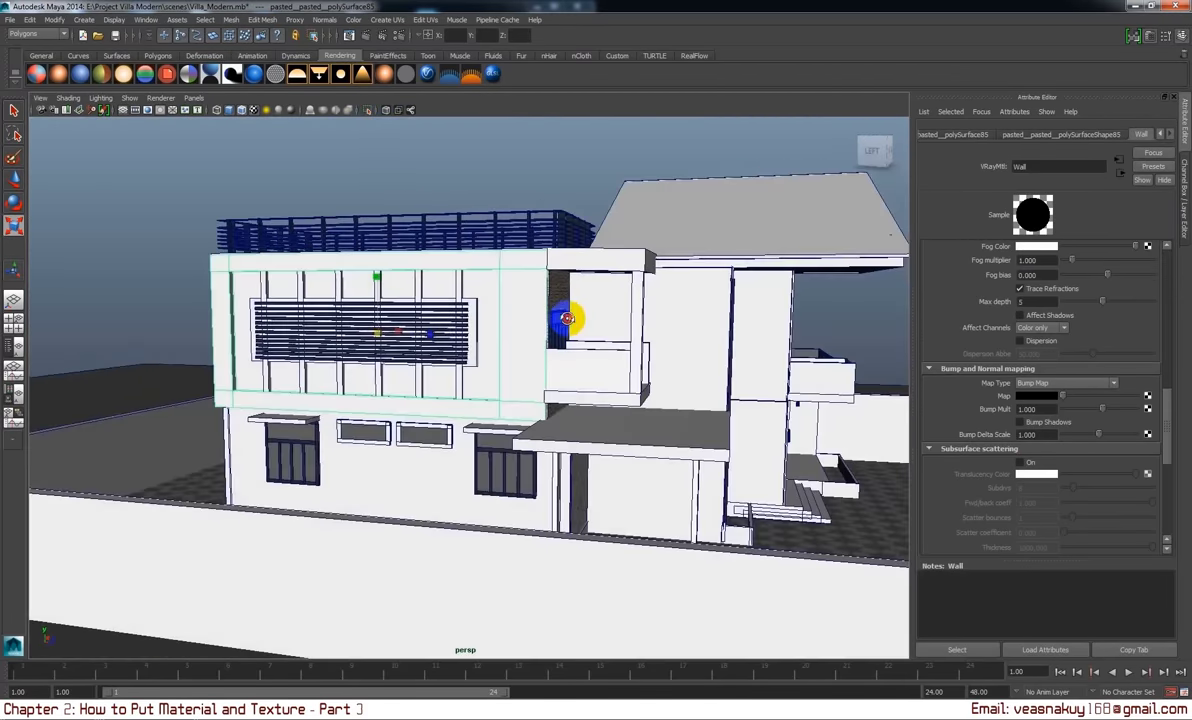
scroll(497, 325, up, 3)
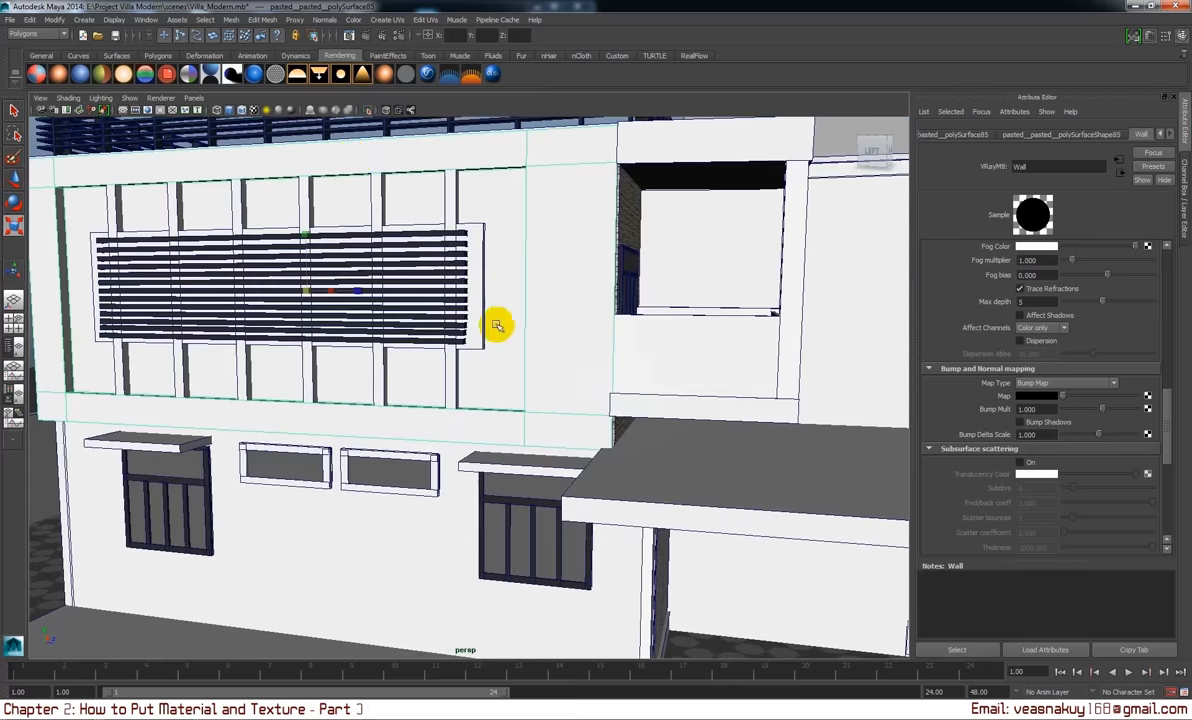
click(367, 111)
alt+drag(452, 170, 559, 234)
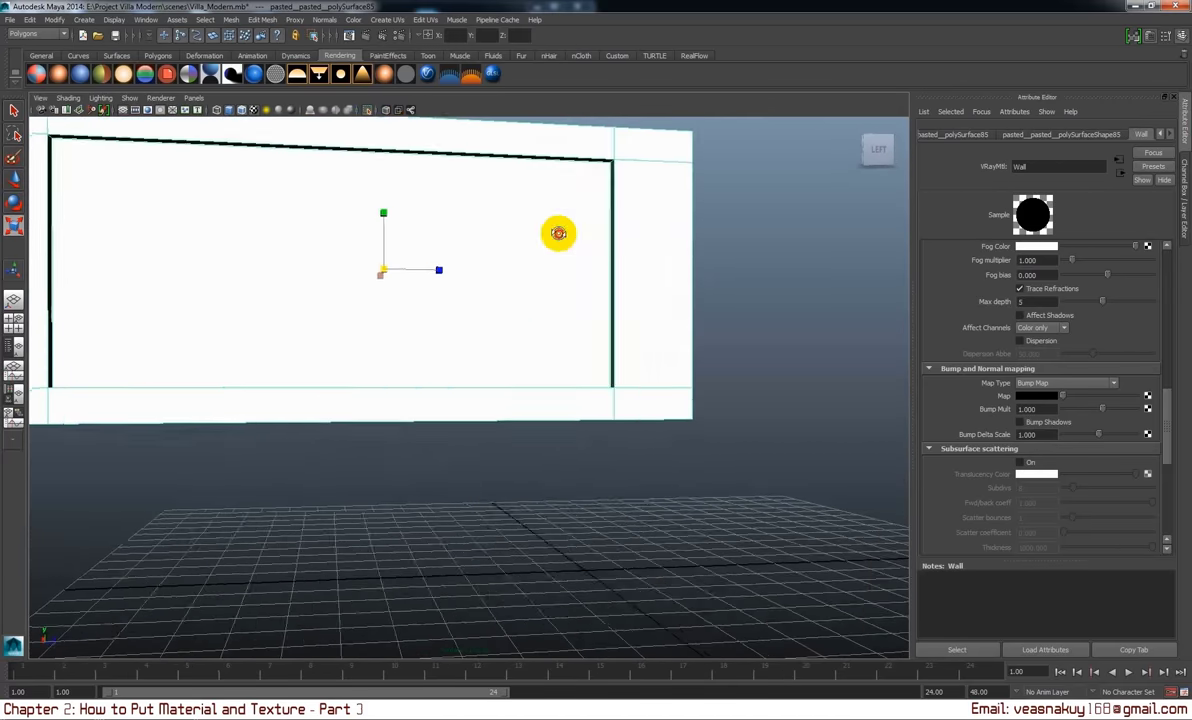
right_click(549, 204)
click(549, 233)
click(633, 255)
- Assign the Mirror VRayMtl to the panel's inner face and exit the isolated view
mouse_move(633, 255)
alt+mouse_down()
mouse_move(375, 287)
mouse_move(574, 284)
mouse_move(581, 273)
alt+mouse_up()
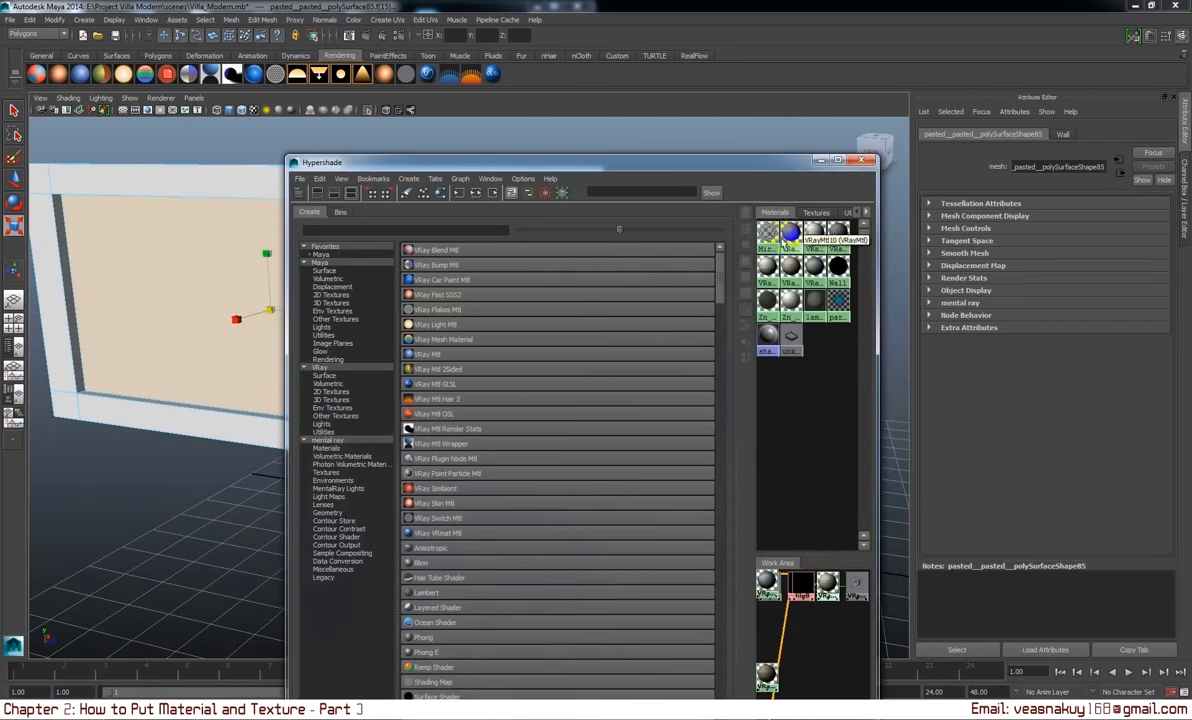
right_click(766, 235)
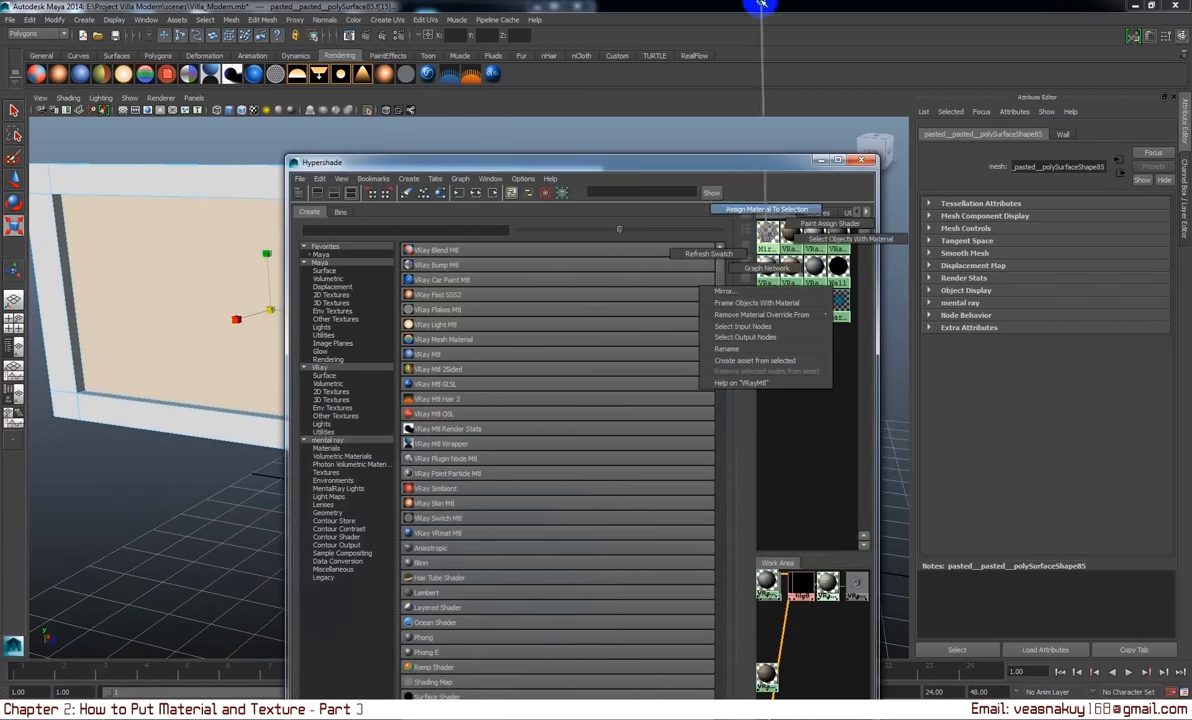
click(720, 295)
click(816, 161)
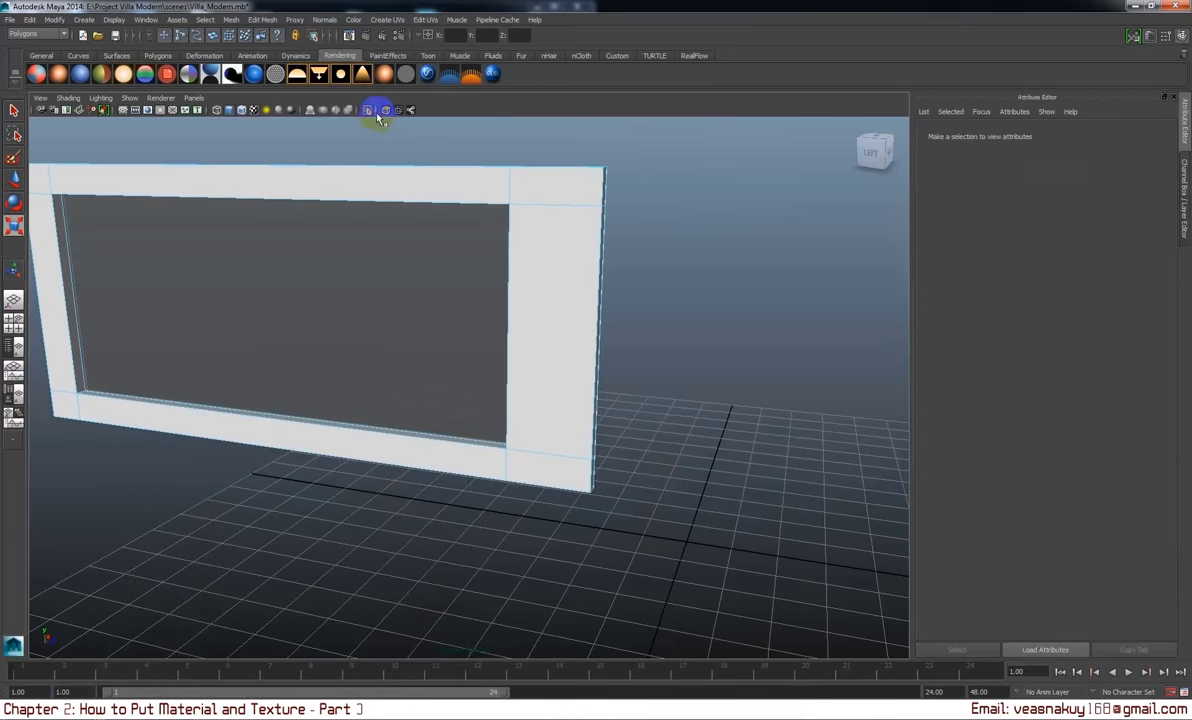
click(369, 111)
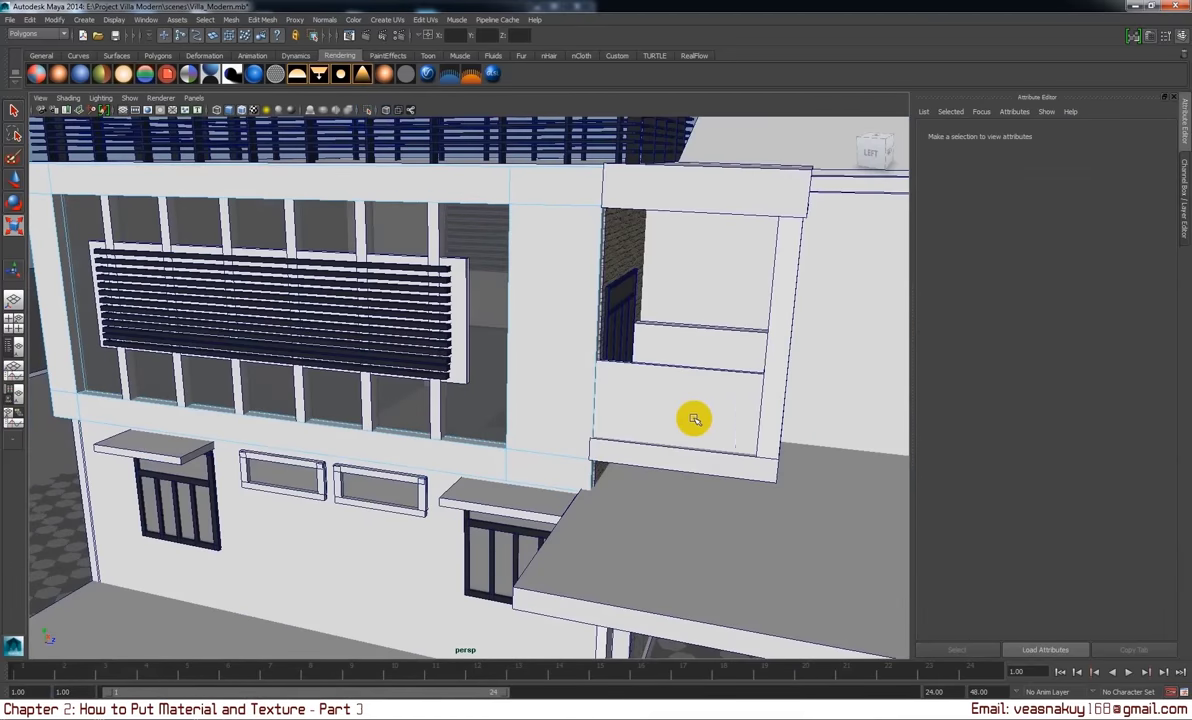
- Center the backing panel's pivot and scale it wider and taller
alt+right_drag(774, 114, 601, 444)
mouse_move(601, 444)
alt+mouse_down()
mouse_move(544, 426)
mouse_move(697, 428)
mouse_move(628, 439)
mouse_move(596, 426)
alt+mouse_up()
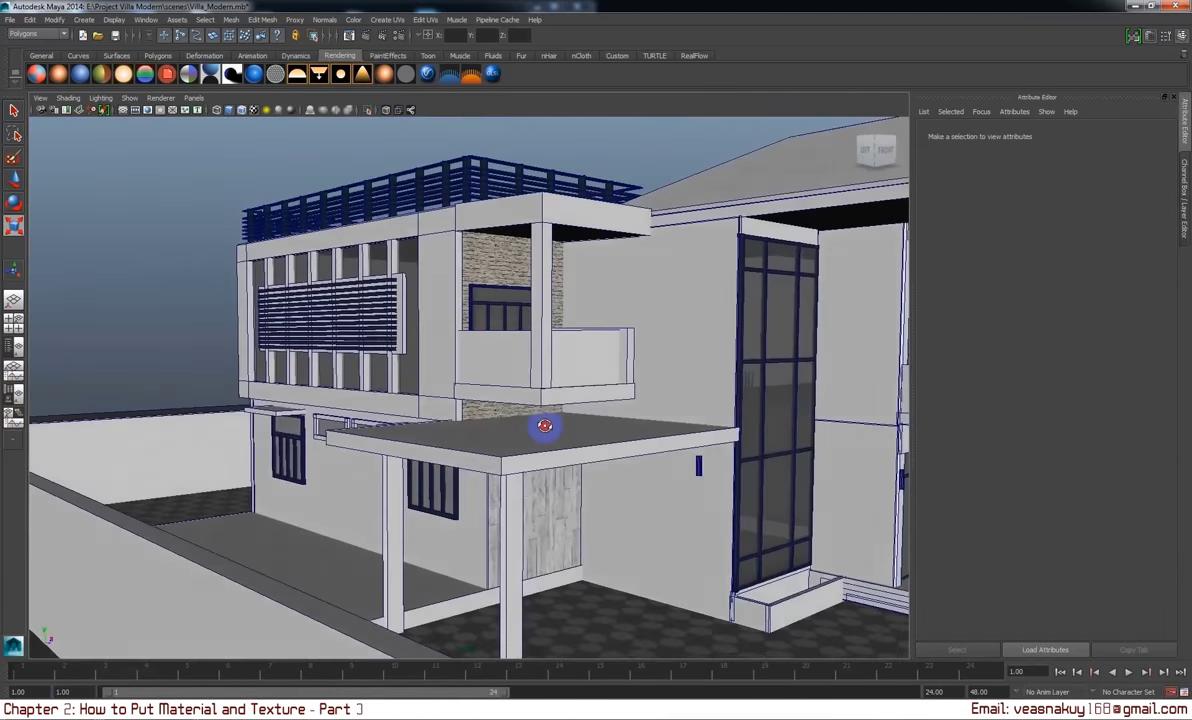
alt+right_drag(596, 426, 513, 340)
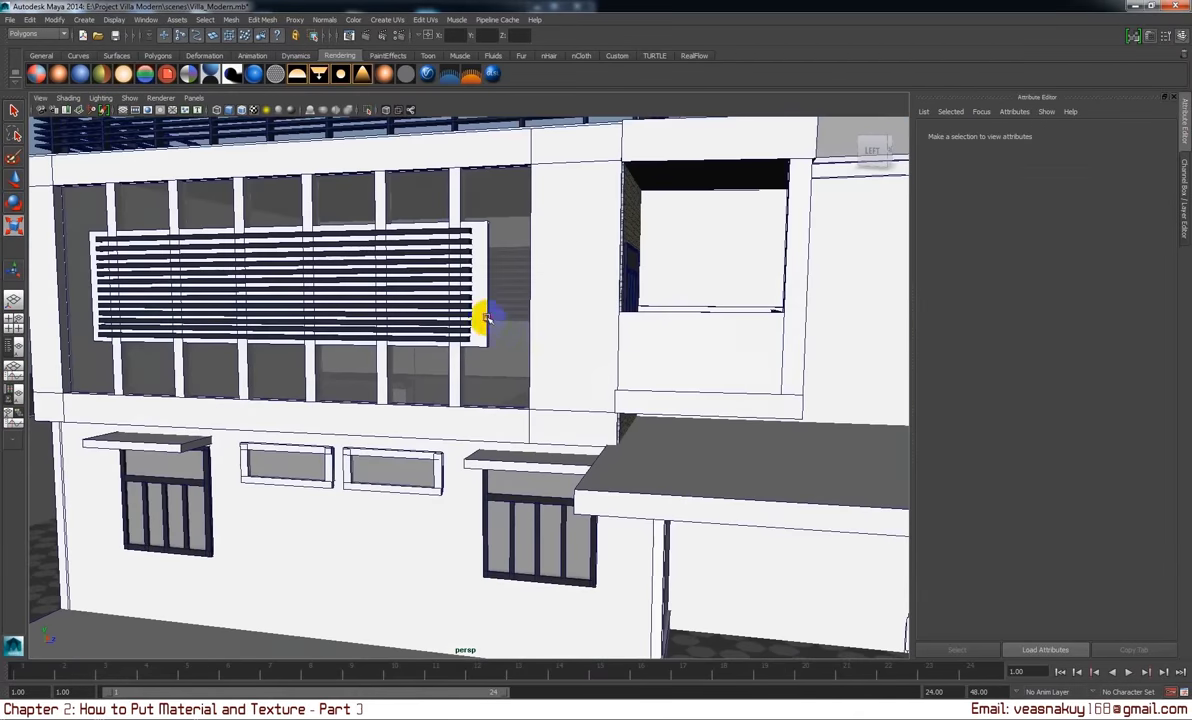
click(485, 318)
alt+drag(485, 318, 556, 371)
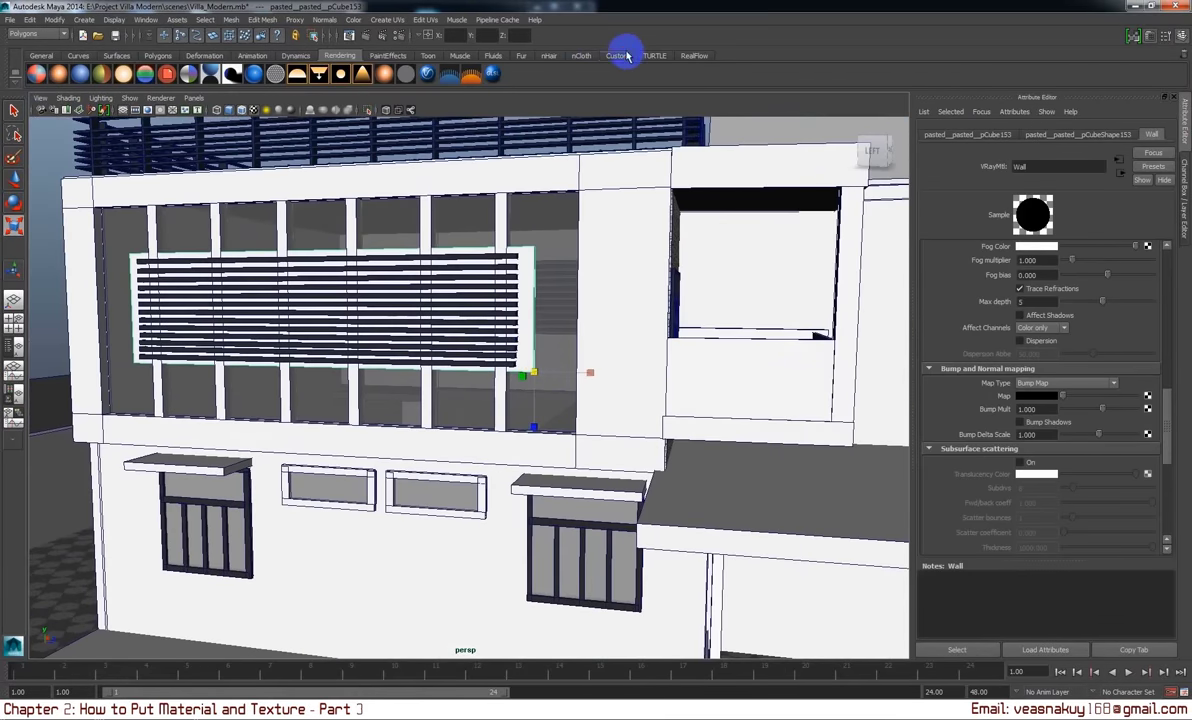
click(619, 55)
click(38, 72)
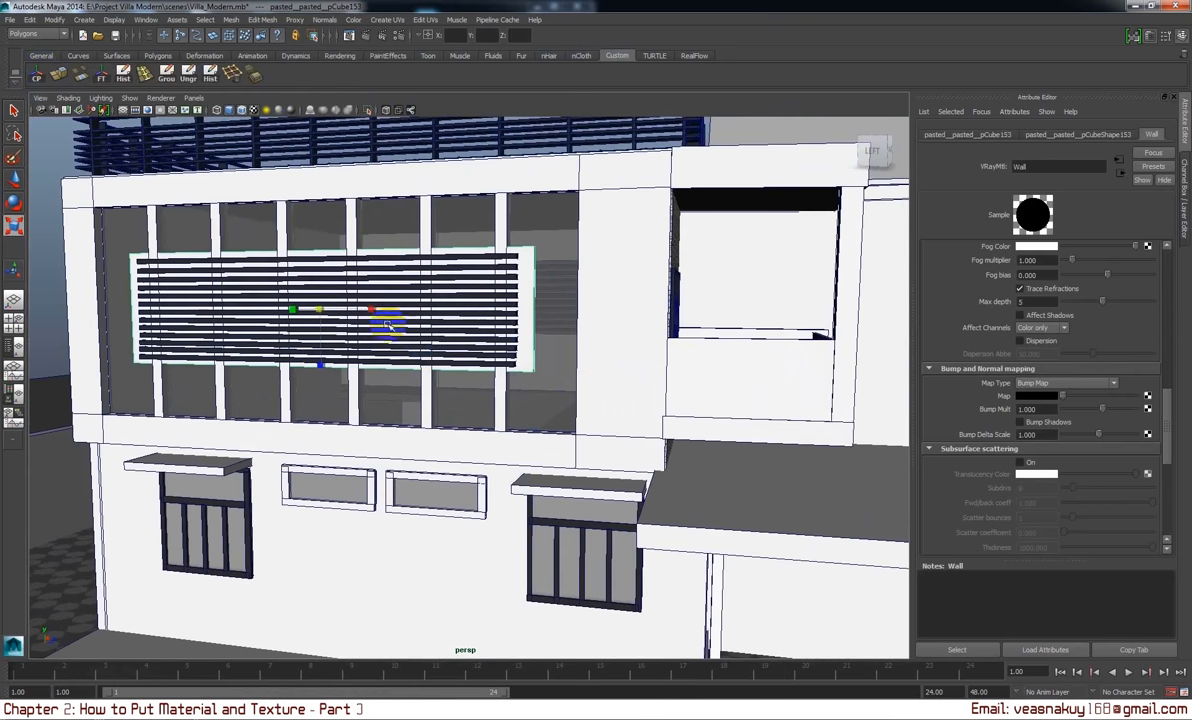
drag(373, 312, 376, 313)
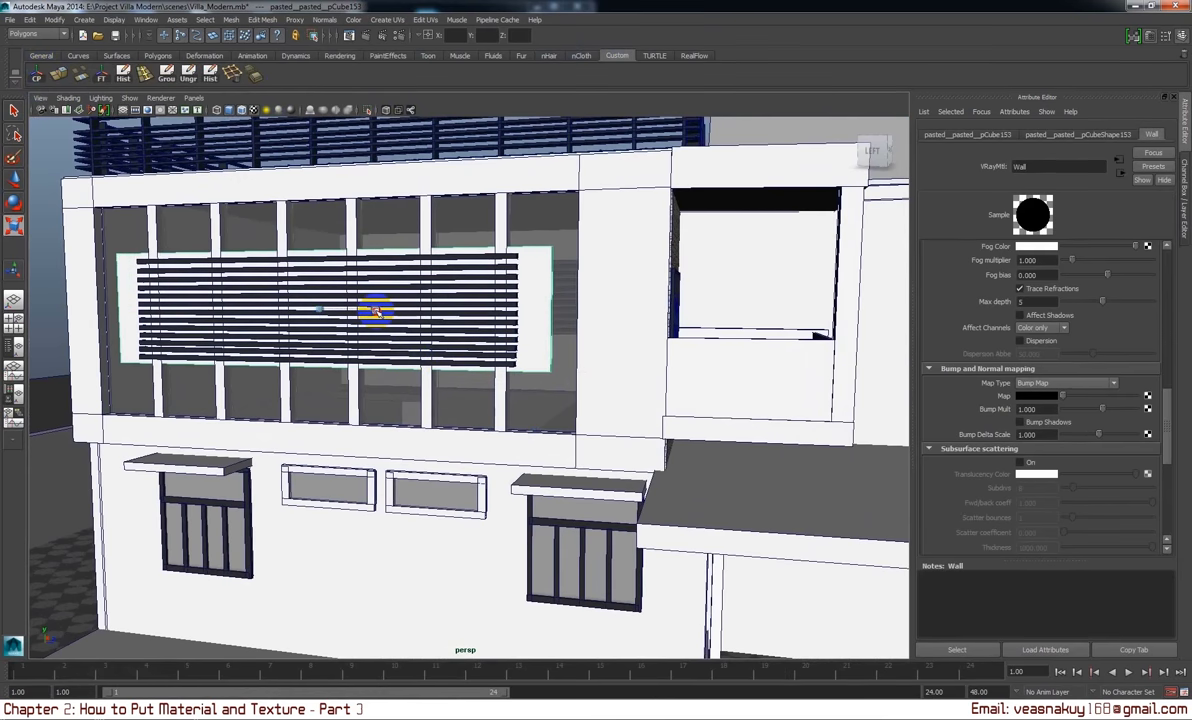
drag(322, 369, 322, 371)
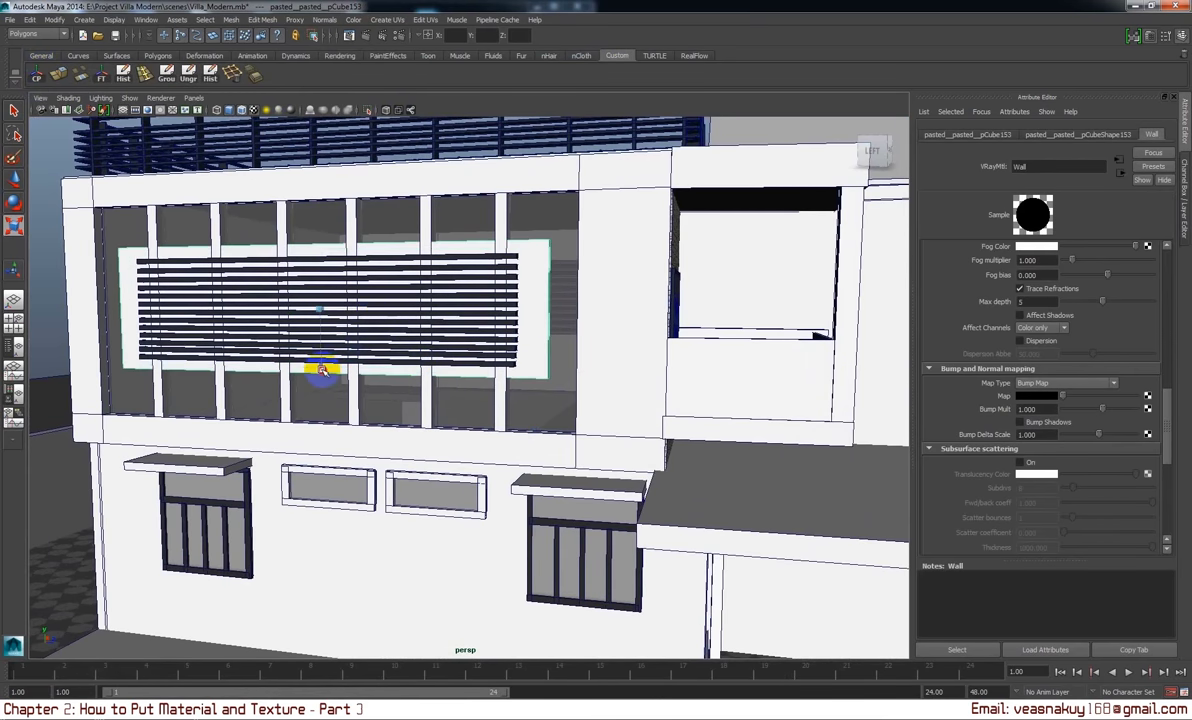
scroll(392, 382, down, 2)
scroll(430, 390, down, 5)
- Select the louvre slat group and combine the slats into one mesh, polySurface24
click(640, 220)
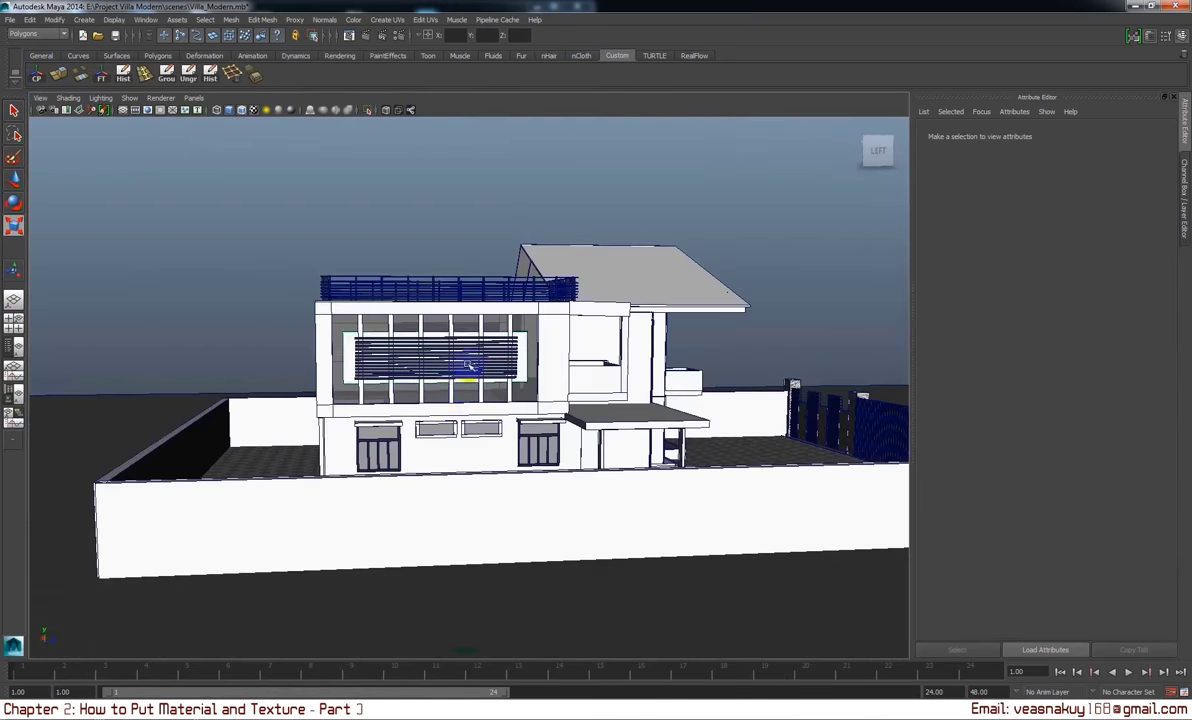
scroll(640, 398, up, 4)
alt+drag(640, 398, 620, 394)
scroll(505, 343, up, 2)
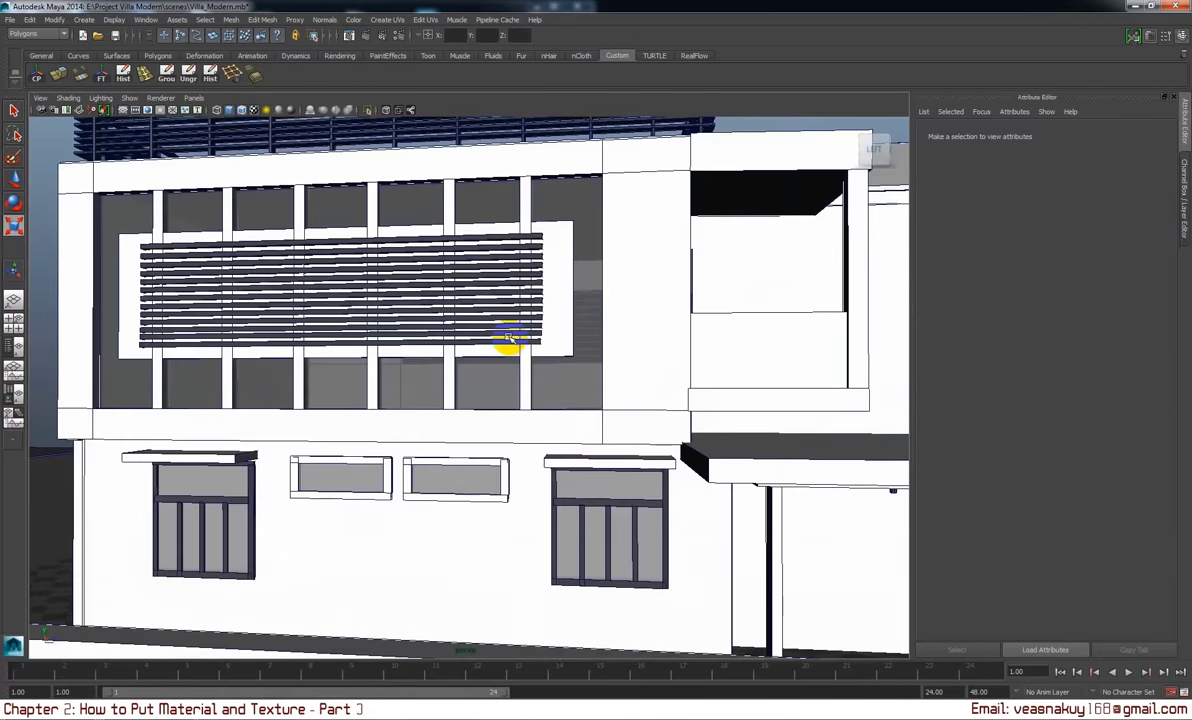
scroll(588, 388, up, 2)
click(547, 366)
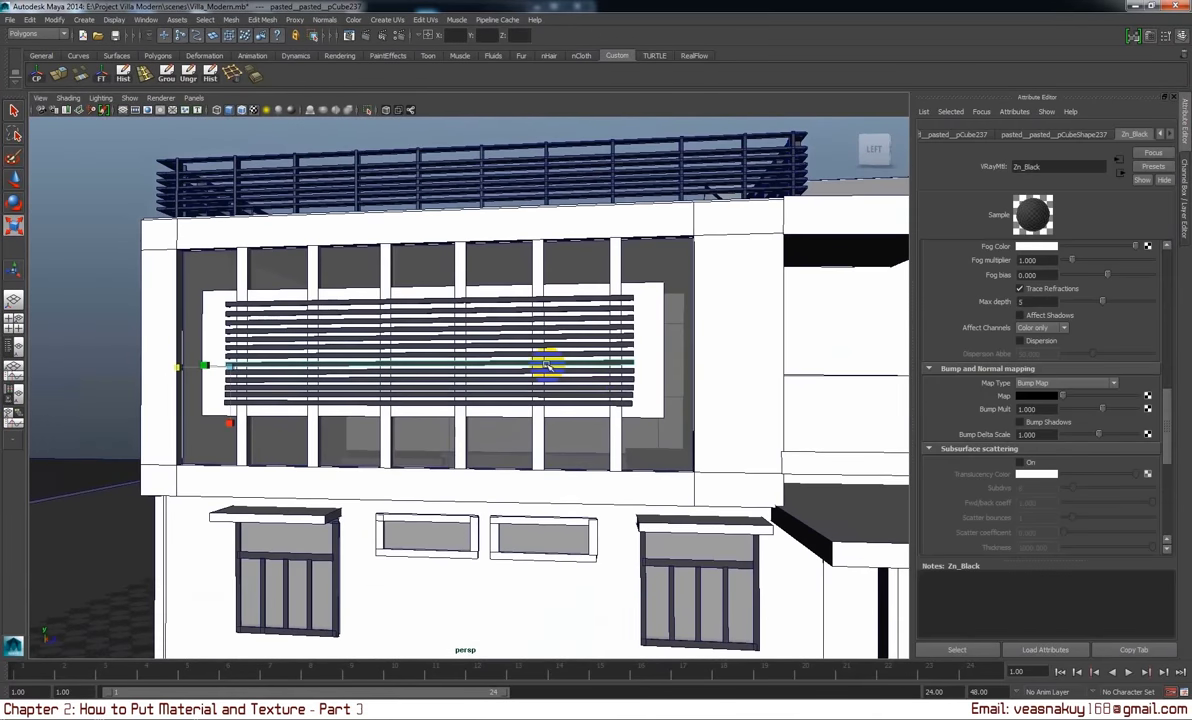
key(Up)
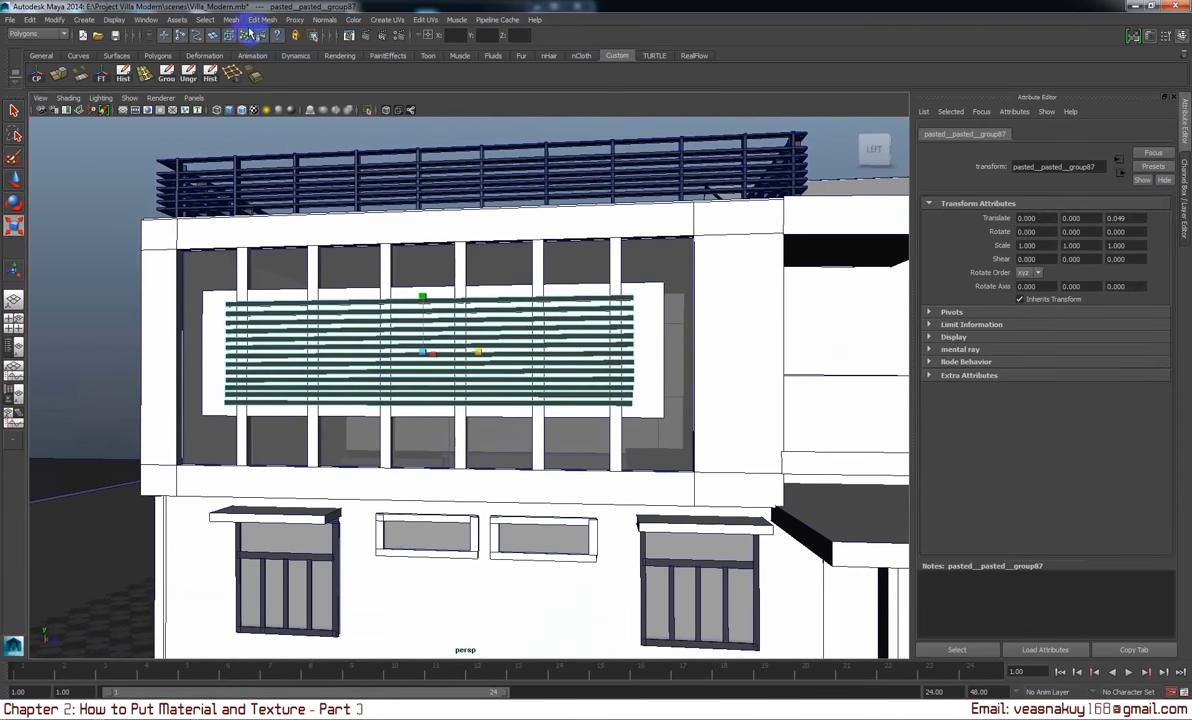
click(231, 19)
click(250, 35)
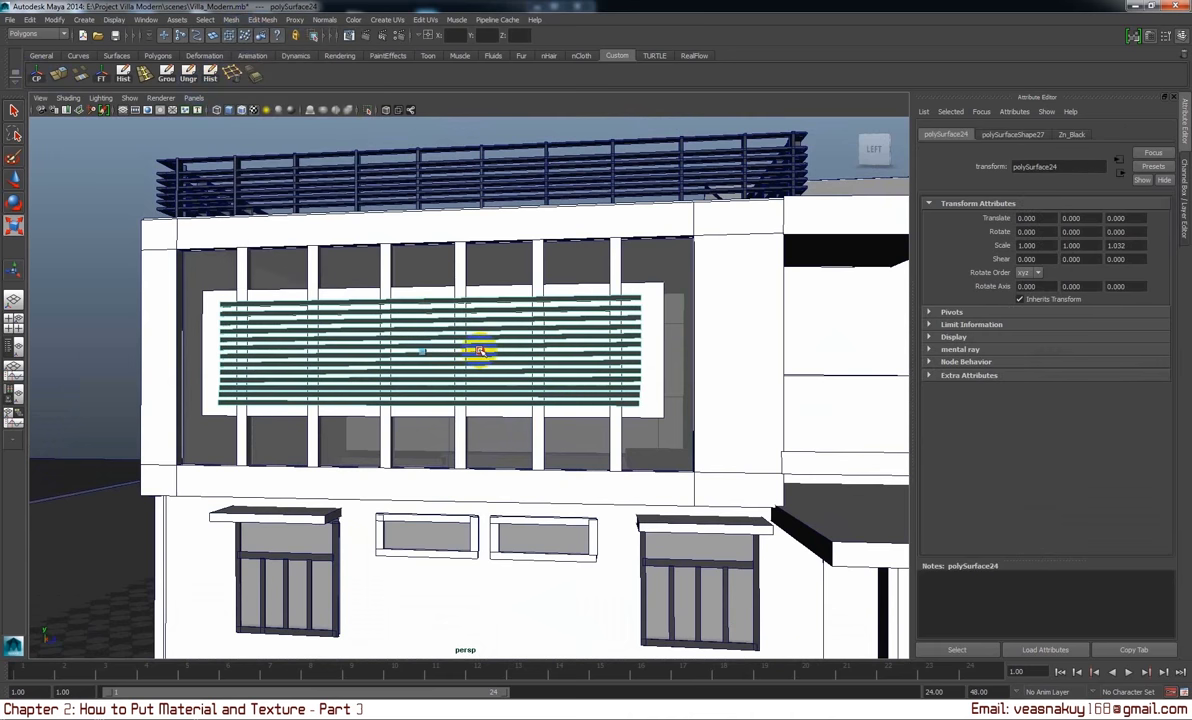
- Narrow the panel behind the upper-floor louvres slightly, to Scale X 2.486
scroll(480, 350, down, 5)
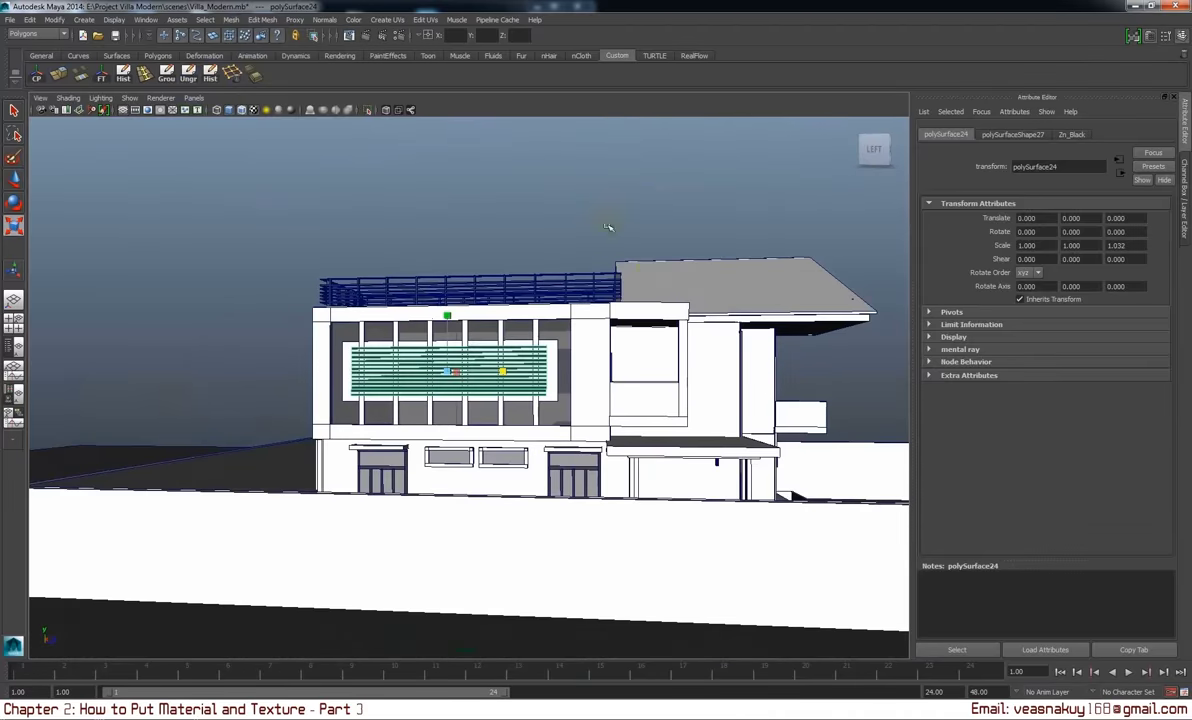
click(607, 226)
mouse_move(607, 226)
alt+mouse_down()
mouse_move(596, 328)
mouse_move(620, 346)
mouse_move(511, 407)
alt+mouse_up()
alt+right_drag(511, 407, 745, 410)
click(571, 422)
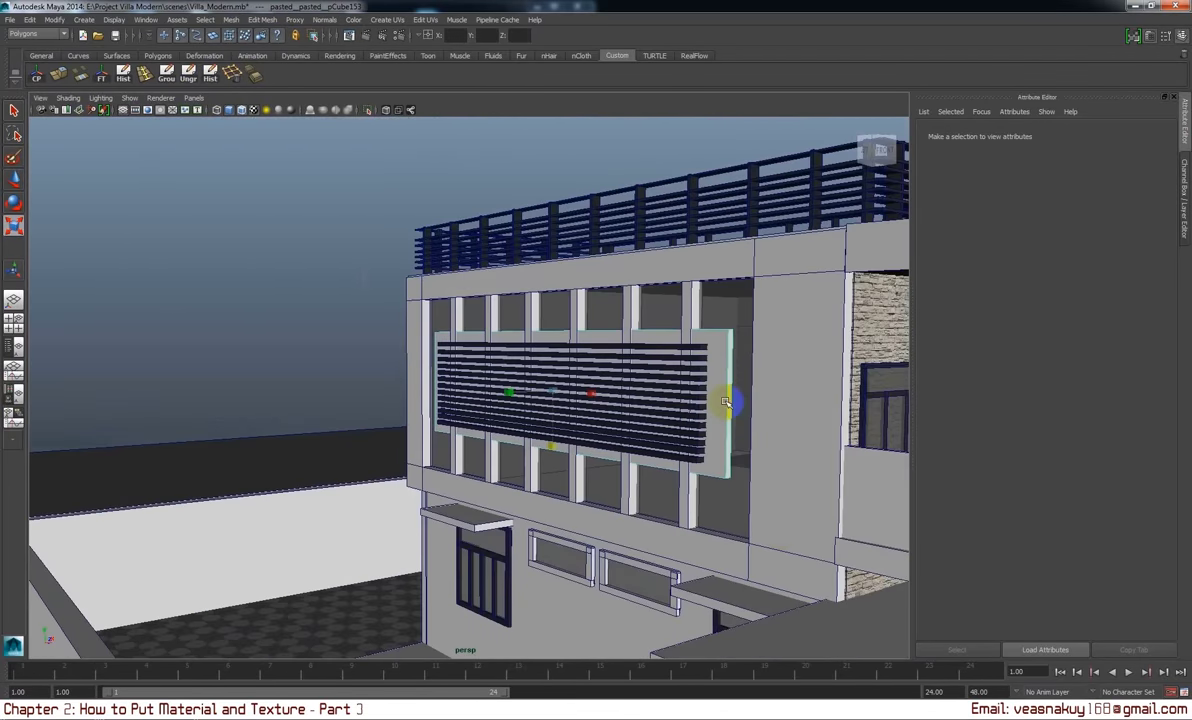
drag(592, 396, 590, 397)
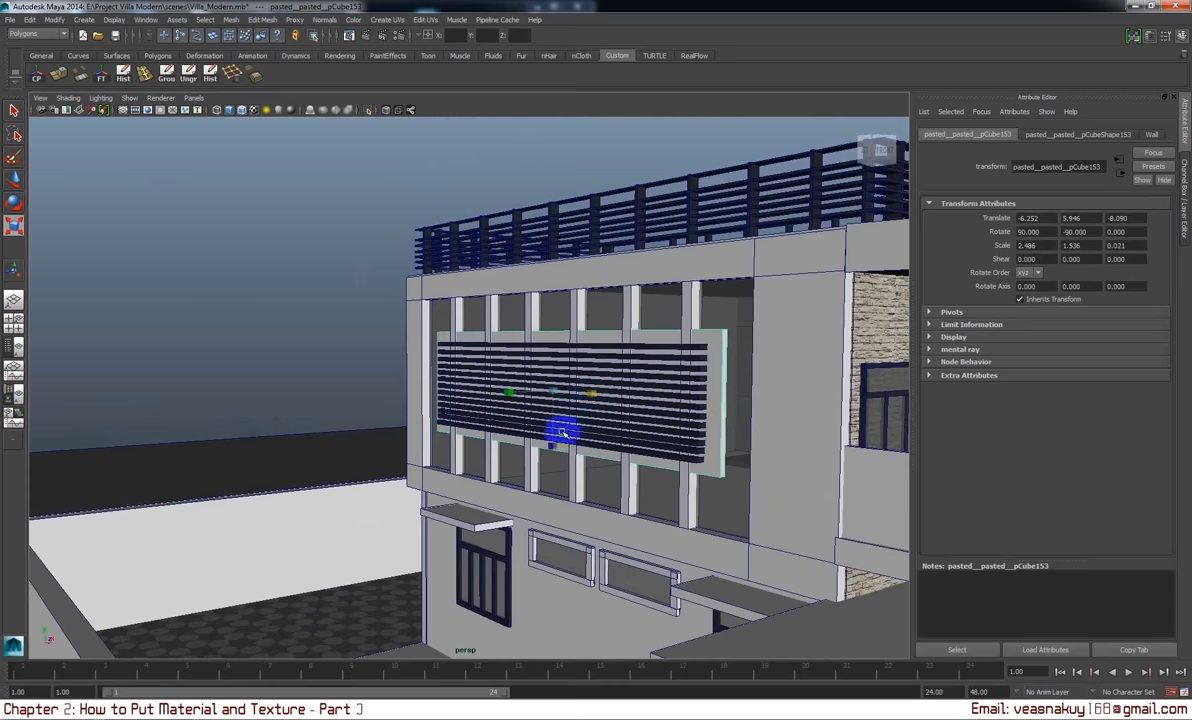
- Orbit around the whole house, past the front fence, roof and balcony, and back to the front
click(300, 237)
mouse_move(300, 237)
alt+mouse_down()
mouse_move(846, 447)
mouse_move(638, 412)
mouse_move(665, 420)
alt+mouse_up()
alt+right_drag(665, 420, 643, 374)
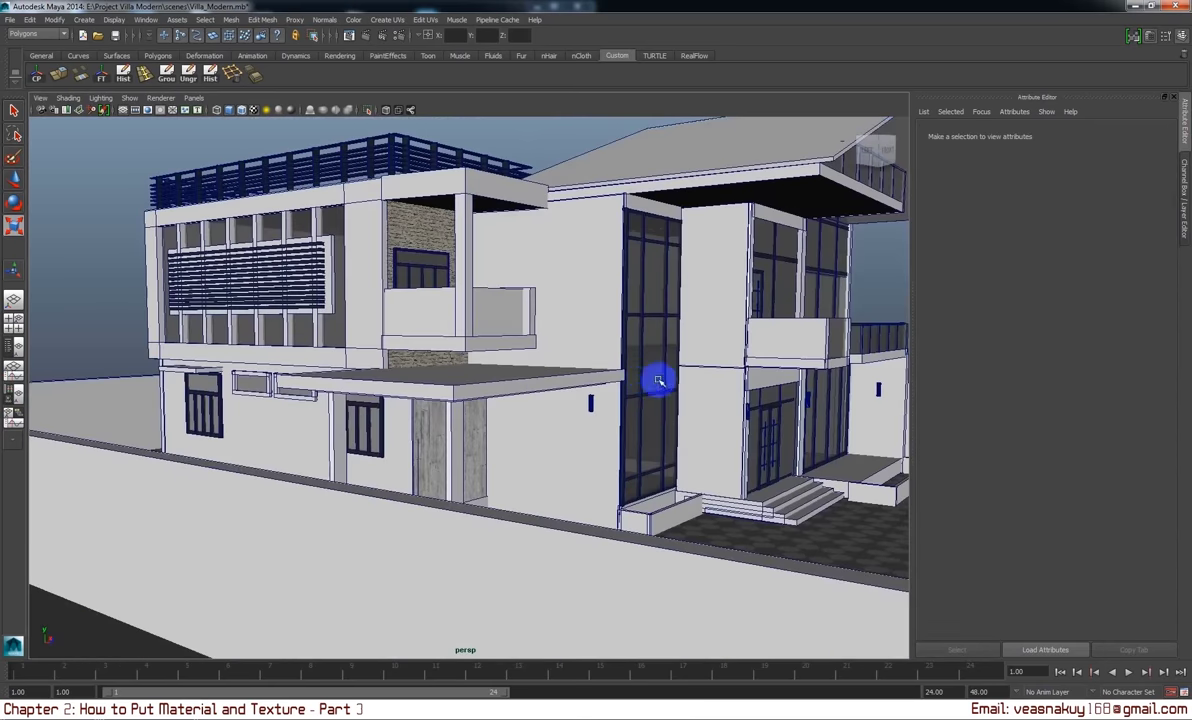
alt+drag(659, 381, 620, 364)
mouse_move(620, 364)
alt+right_down()
mouse_move(607, 372)
mouse_move(596, 351)
mouse_move(607, 388)
alt+right_up()
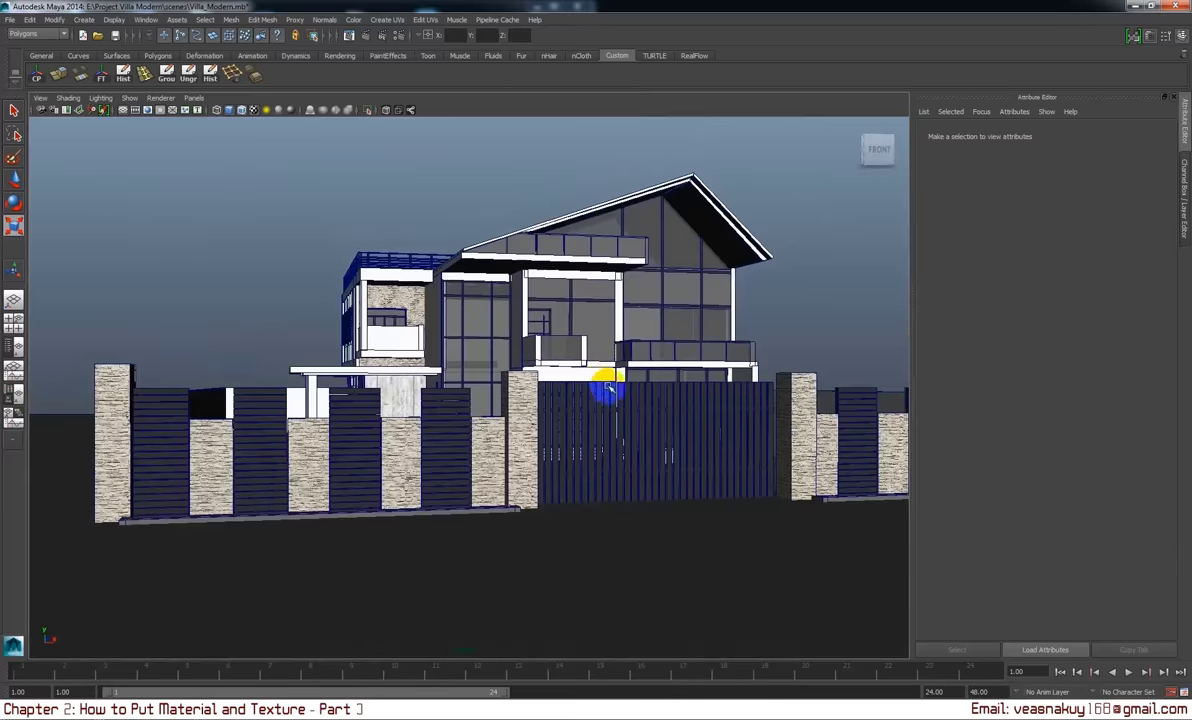
mouse_move(607, 388)
alt+mouse_down()
mouse_move(540, 357)
mouse_move(561, 399)
mouse_move(521, 412)
alt+mouse_up()
alt+right_drag(521, 412, 520, 406)
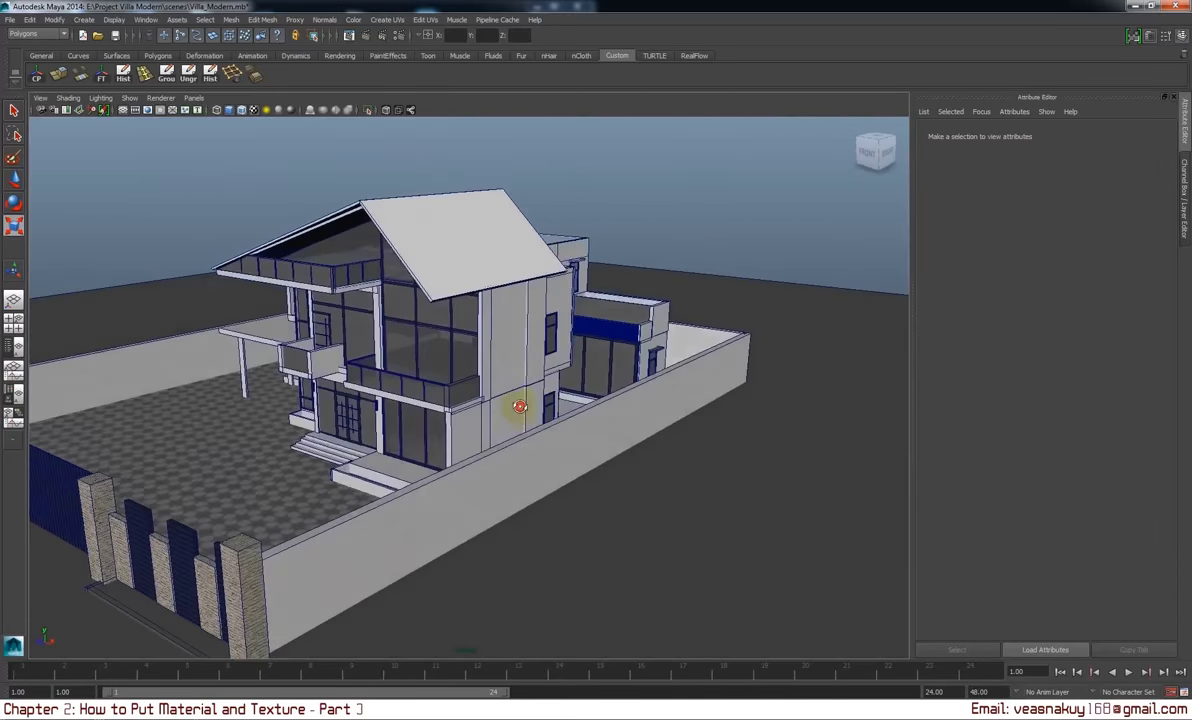
mouse_move(520, 406)
alt+mouse_down()
mouse_move(567, 404)
mouse_move(399, 407)
mouse_move(545, 426)
alt+mouse_up()
alt+right_drag(545, 426, 545, 458)
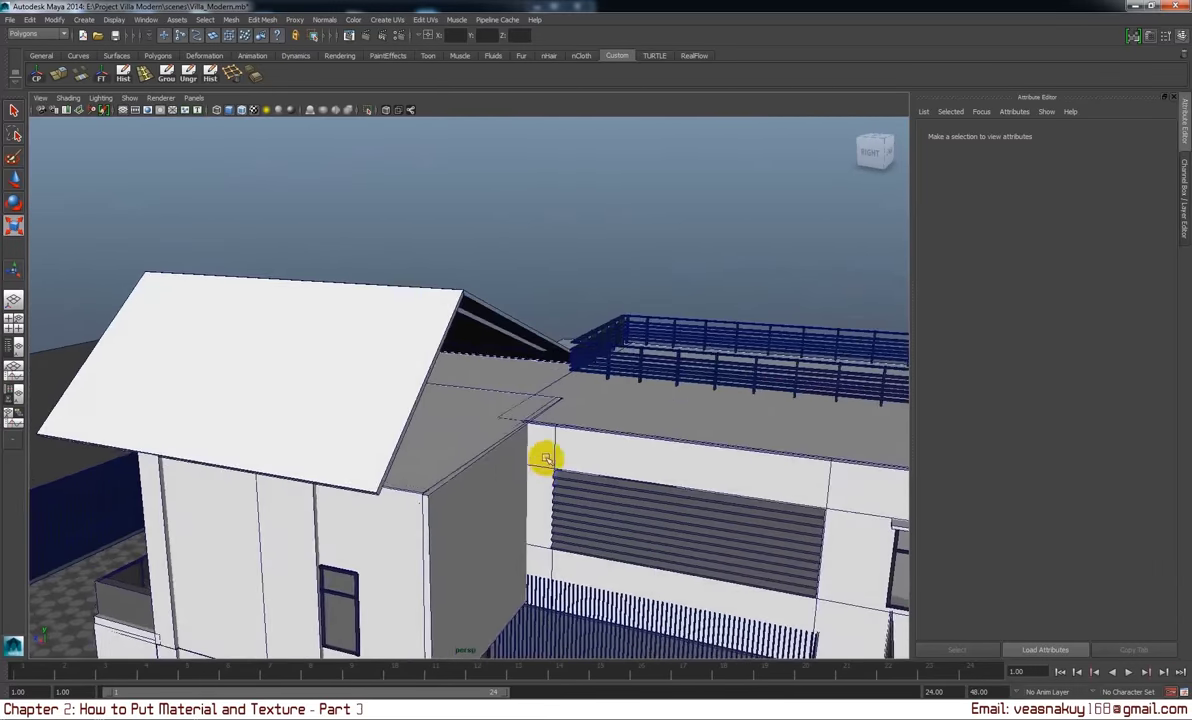
alt+drag(545, 458, 461, 455)
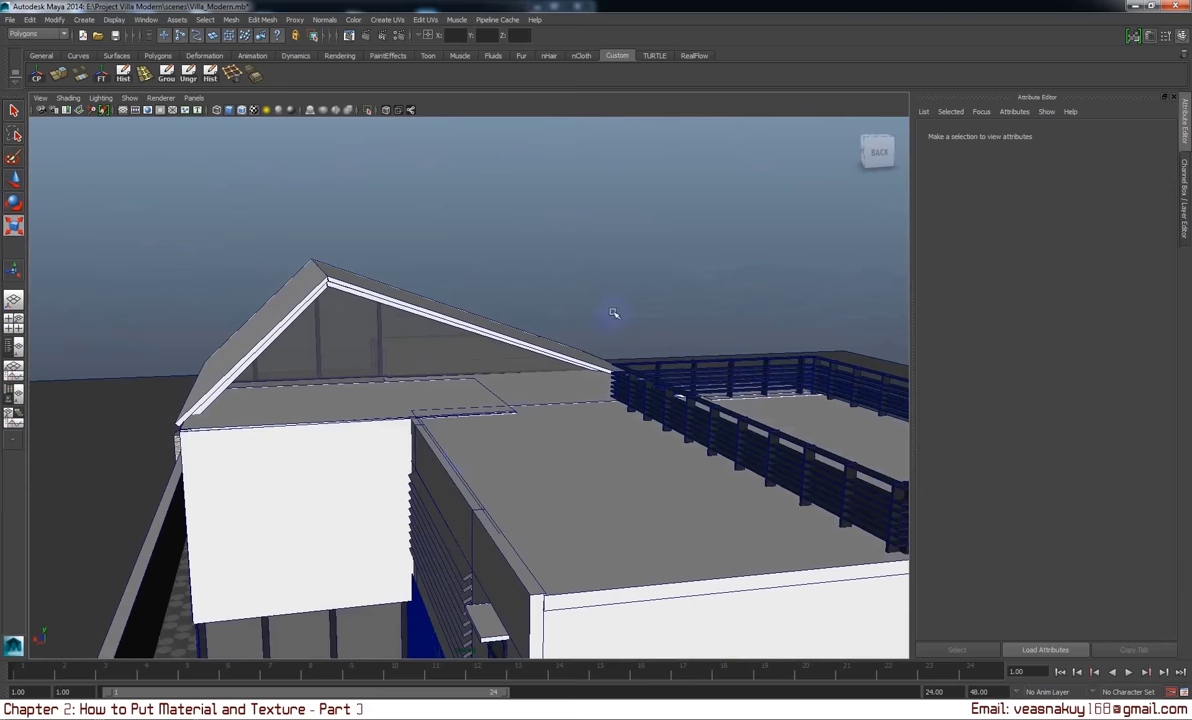
mouse_move(614, 313)
alt+mouse_down()
mouse_move(418, 468)
mouse_move(585, 474)
mouse_move(545, 472)
mouse_move(556, 457)
mouse_move(591, 468)
mouse_move(266, 476)
mouse_move(248, 473)
mouse_move(370, 471)
mouse_move(101, 445)
alt+mouse_up()
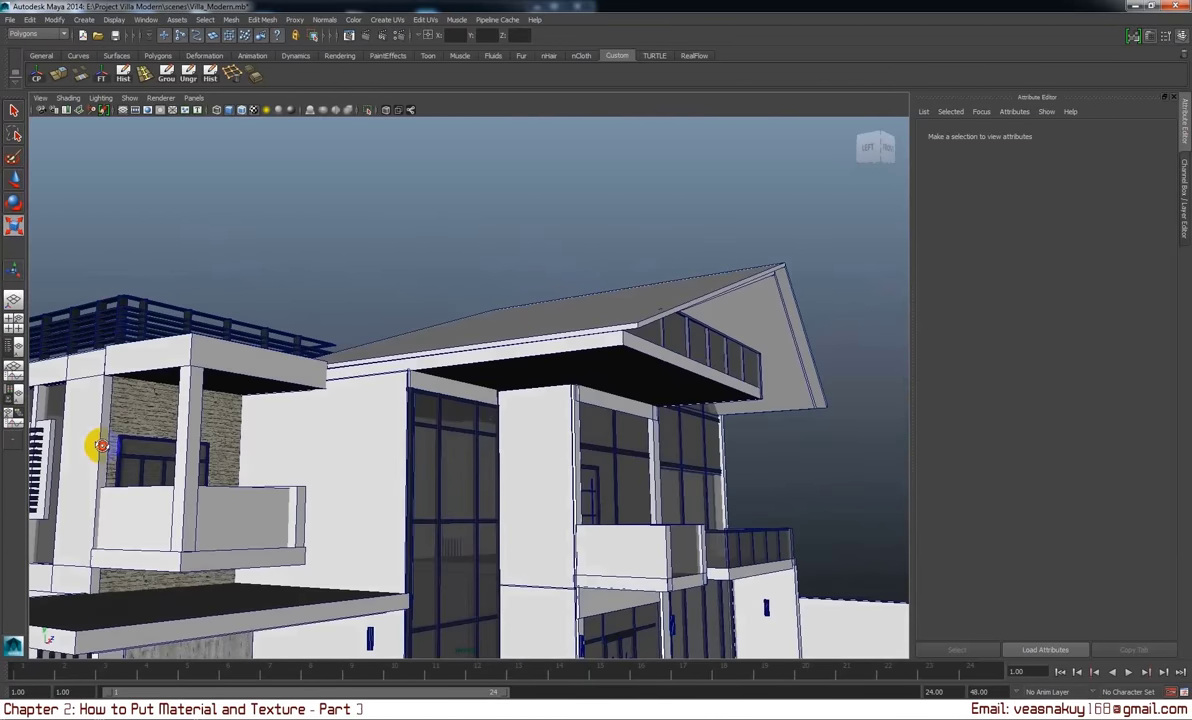
- Select the rooftop slab under the gable roof and view it from a low angle
click(617, 352)
scroll(597, 357, up, 5)
mouse_move(597, 357)
alt+mouse_down()
mouse_move(612, 398)
mouse_move(591, 418)
alt+mouse_up()
click(490, 399)
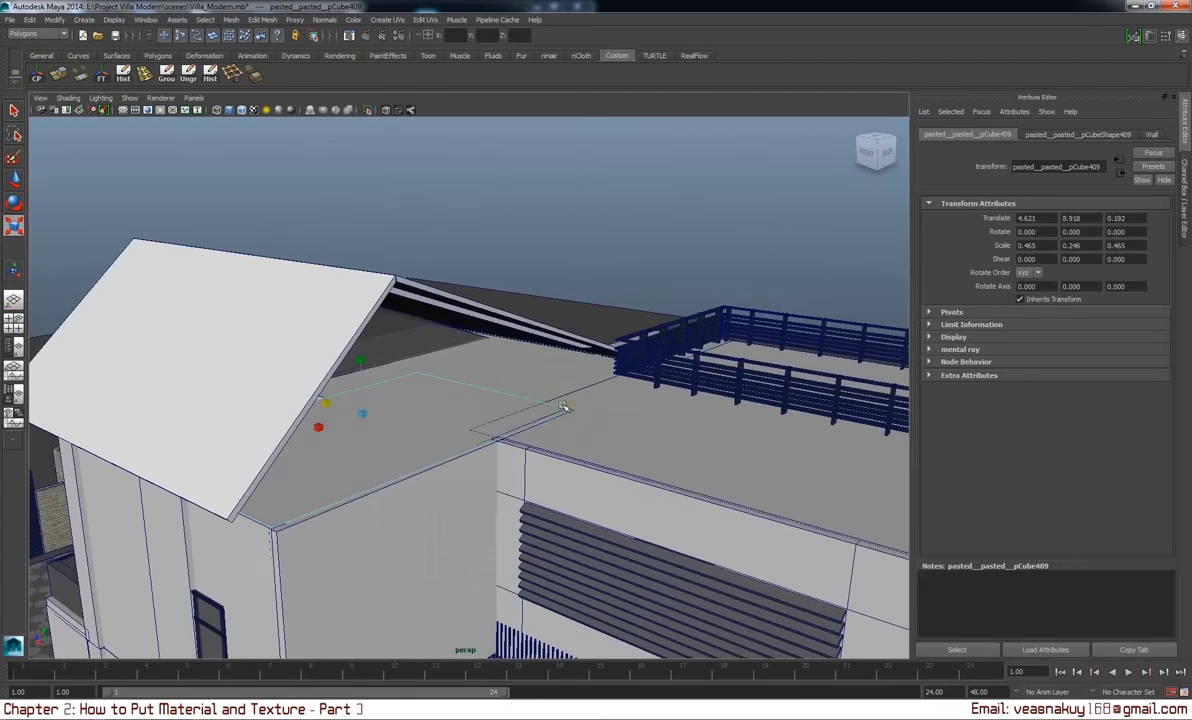
mouse_move(490, 399)
alt+mouse_down()
mouse_move(540, 386)
mouse_move(505, 412)
mouse_move(576, 395)
alt+mouse_up()
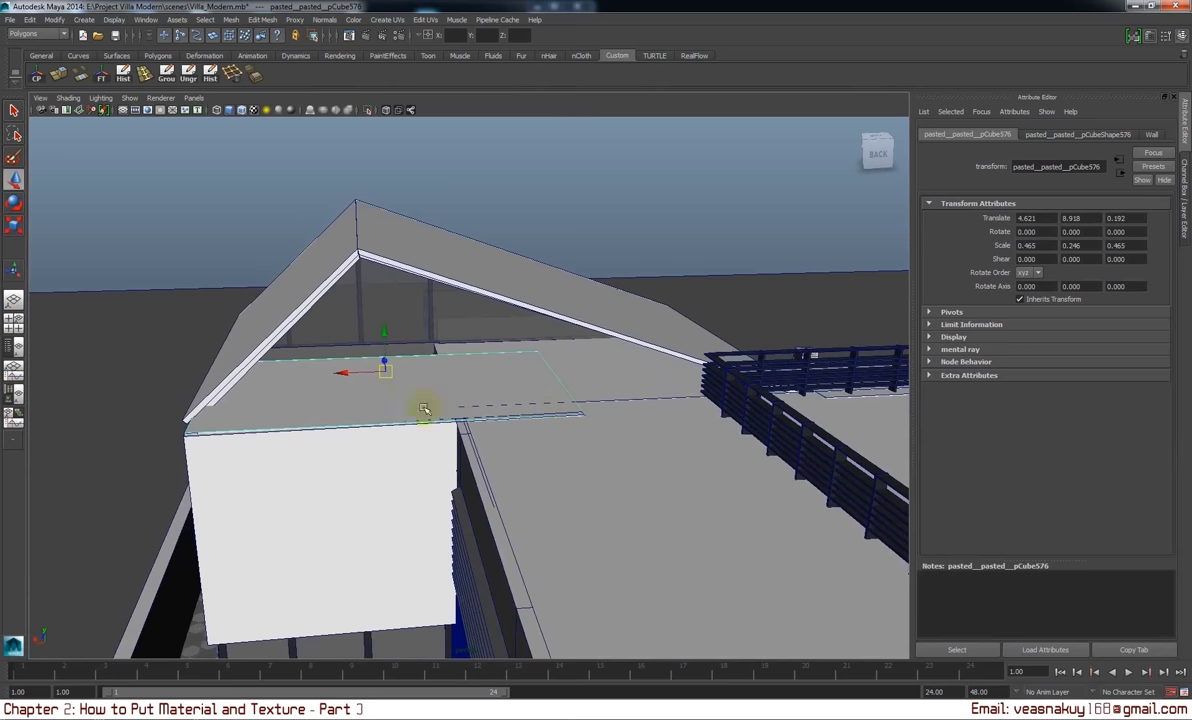
- Raise the copied slab, scale it thin in Z, and slide it back along its depth
drag(383, 335, 384, 328)
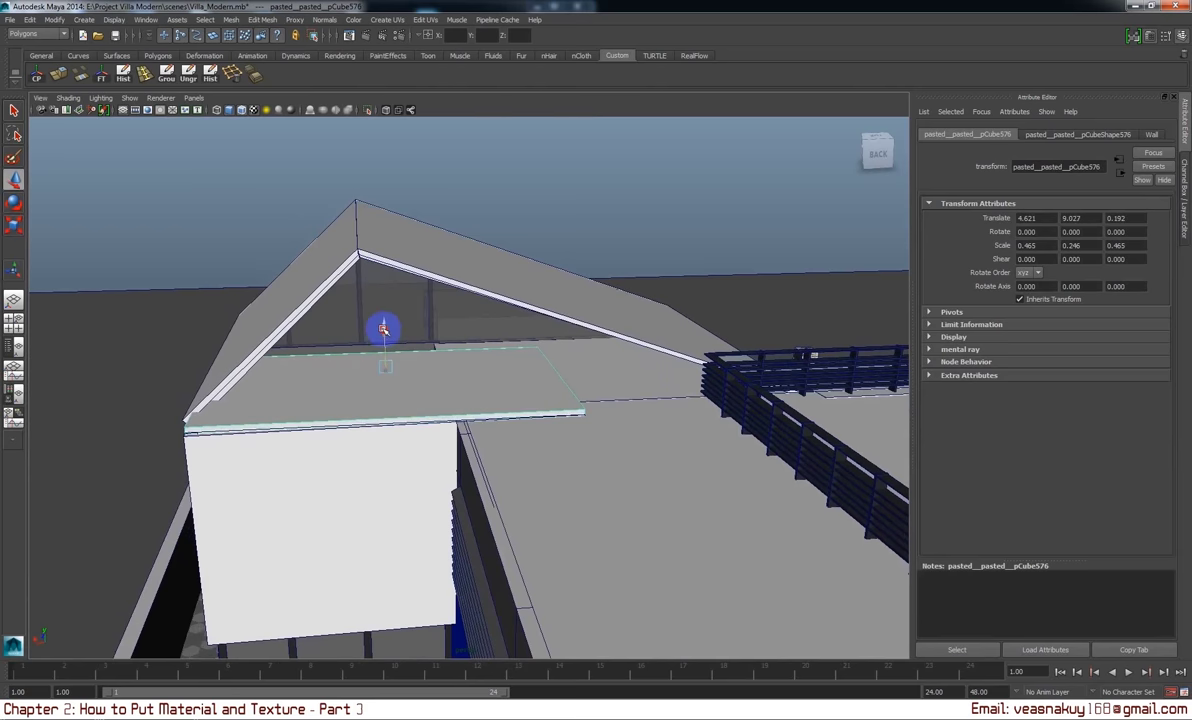
alt+drag(438, 390, 465, 394)
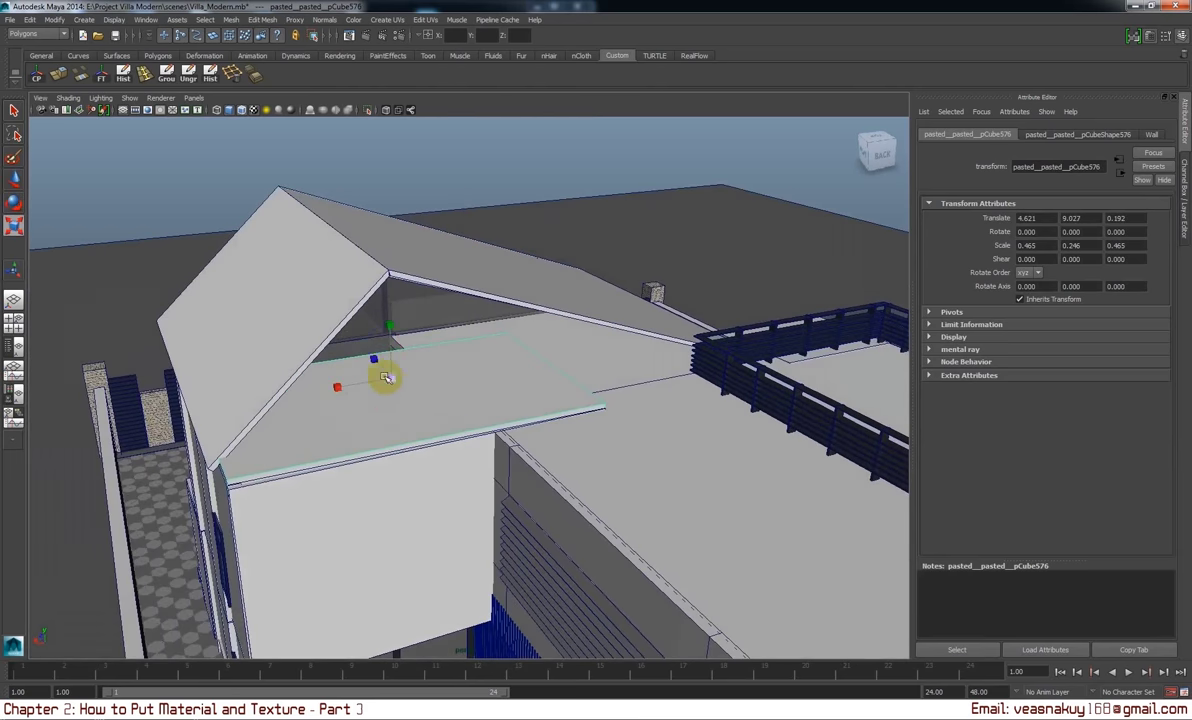
mouse_move(370, 357)
mouse_down()
mouse_move(375, 388)
mouse_move(497, 426)
mouse_up()
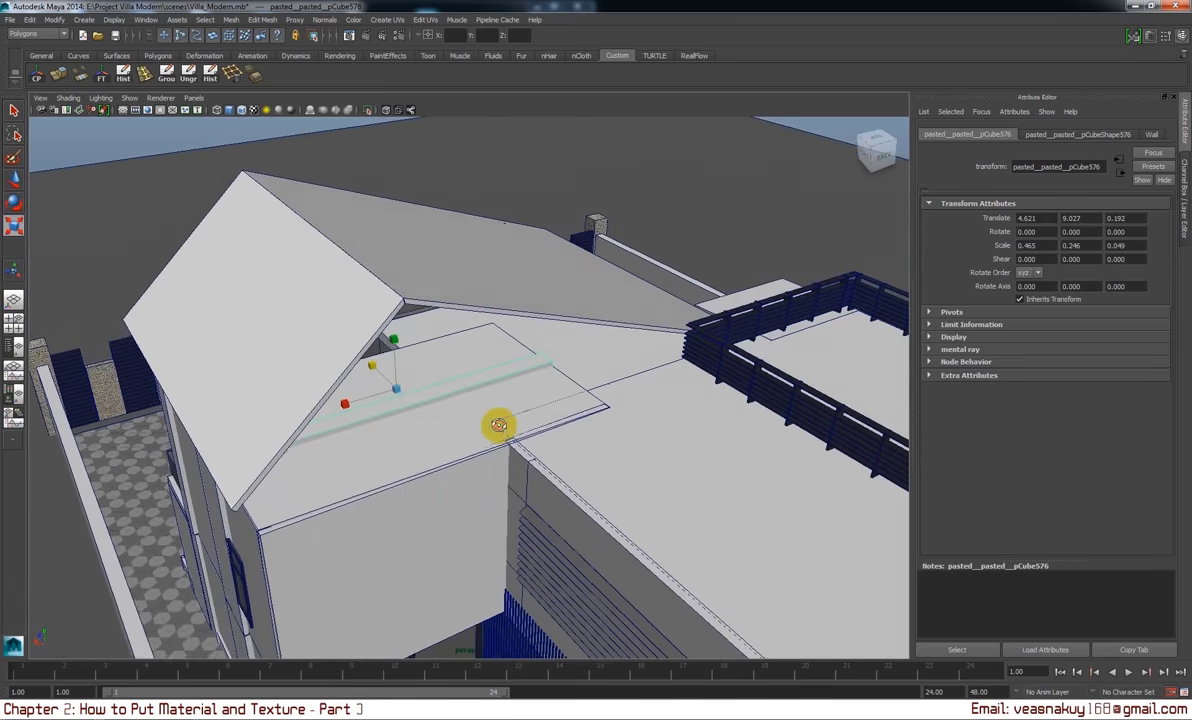
key(w)
mouse_move(378, 378)
mouse_down()
mouse_move(394, 415)
mouse_move(392, 403)
mouse_up()
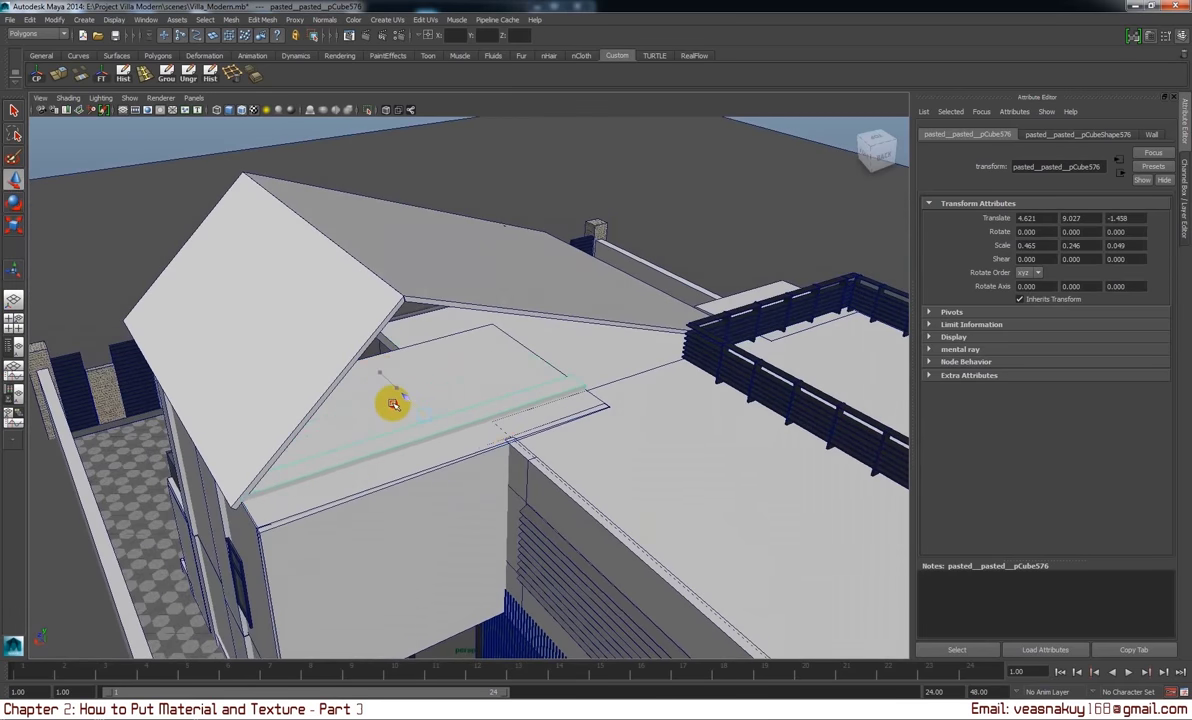
drag(393, 404, 398, 405)
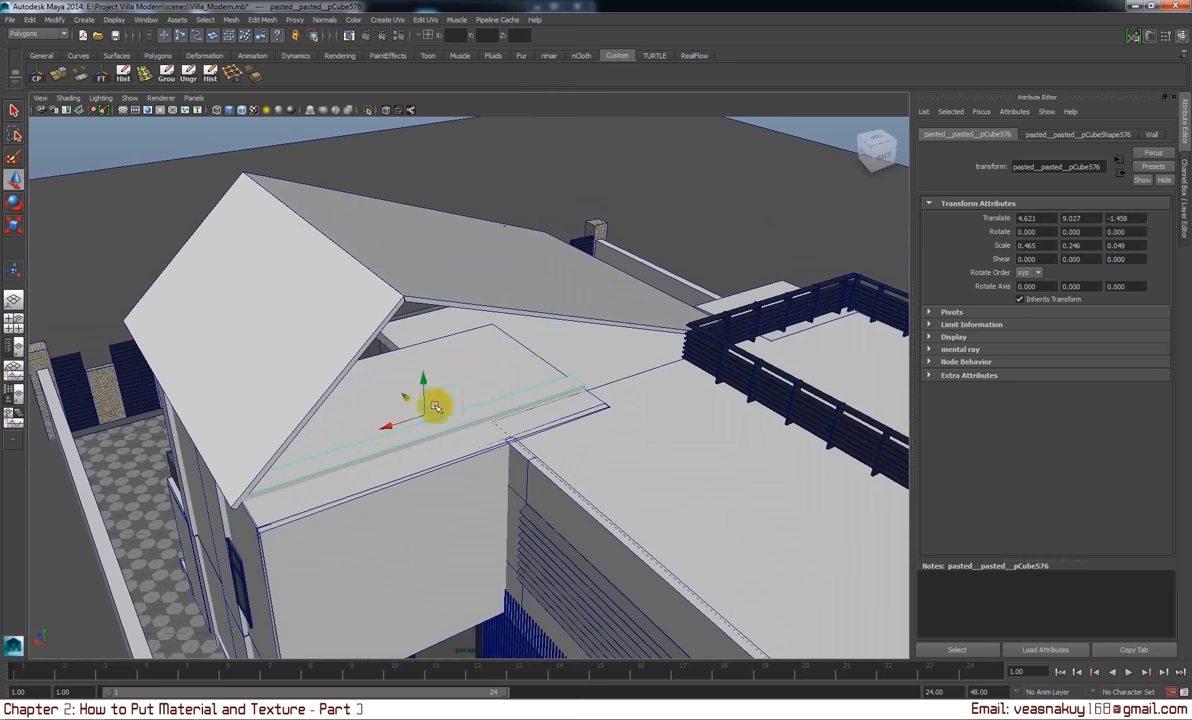
alt+drag(485, 408, 370, 311)
- Drag a corner vertex of the slab out to the railing corner, then reset Insert Edge Loop Tool settings
click(567, 370)
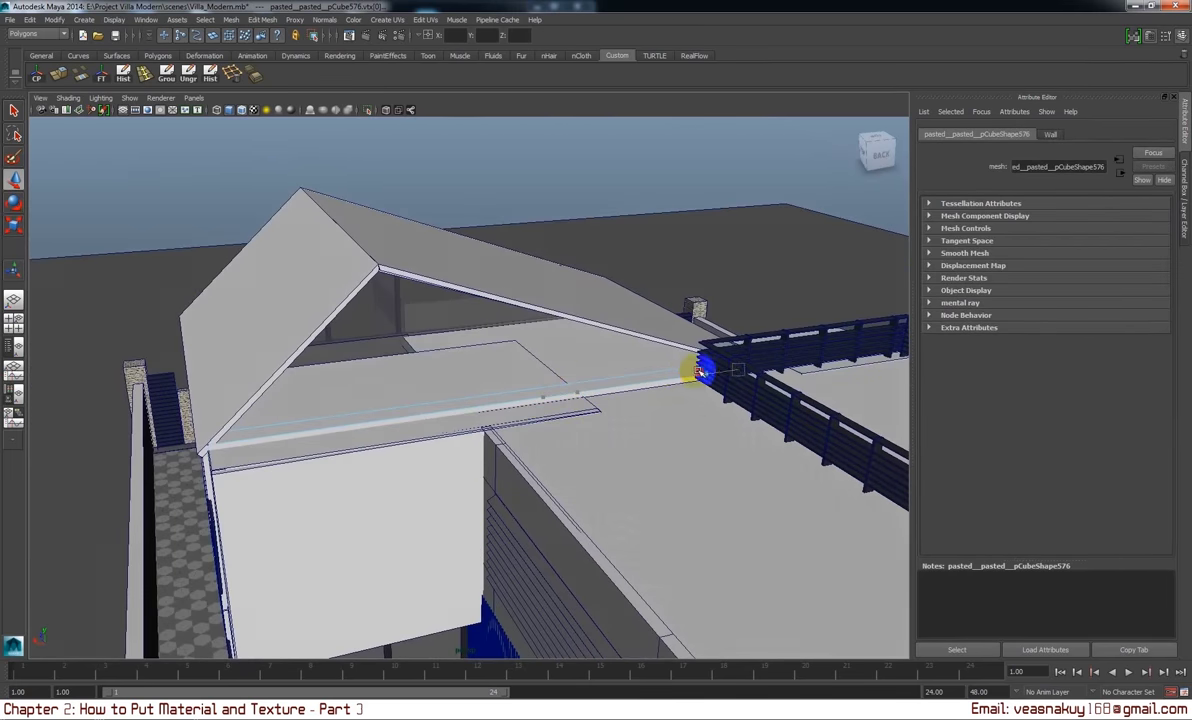
mouse_move(703, 372)
alt+mouse_down()
mouse_move(740, 396)
mouse_move(617, 521)
mouse_move(567, 452)
alt+mouse_up()
scroll(617, 515, up, 3)
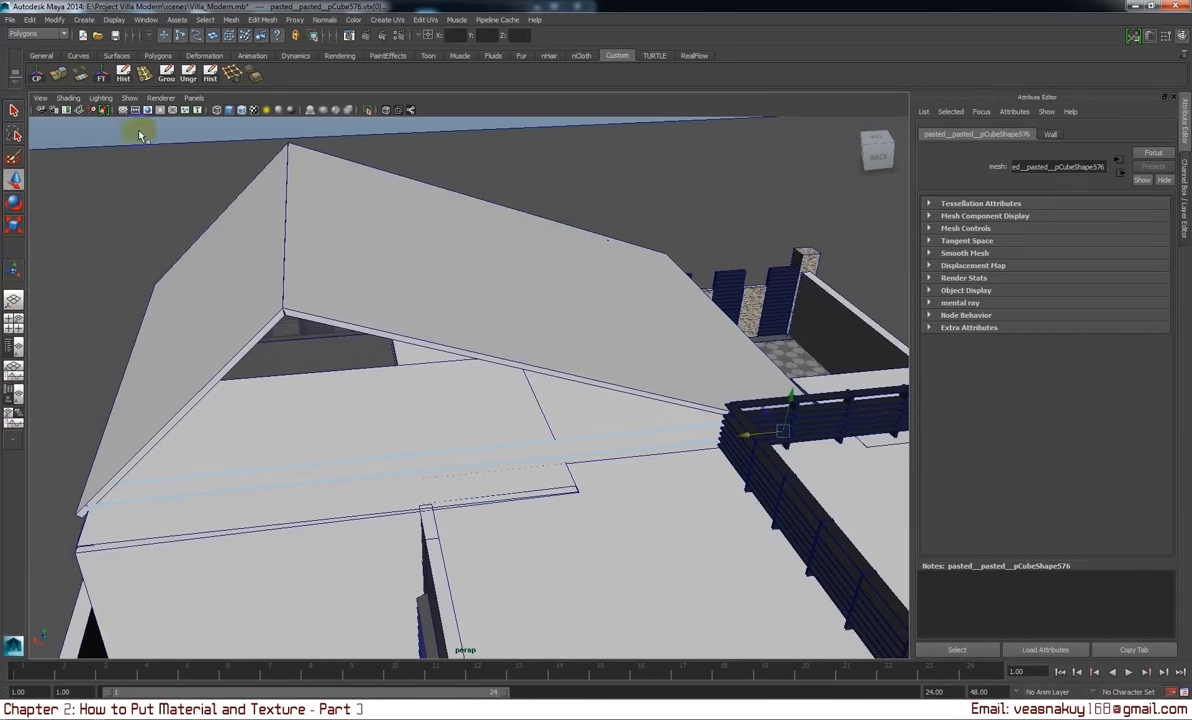
click(145, 75)
double_click(14, 266)
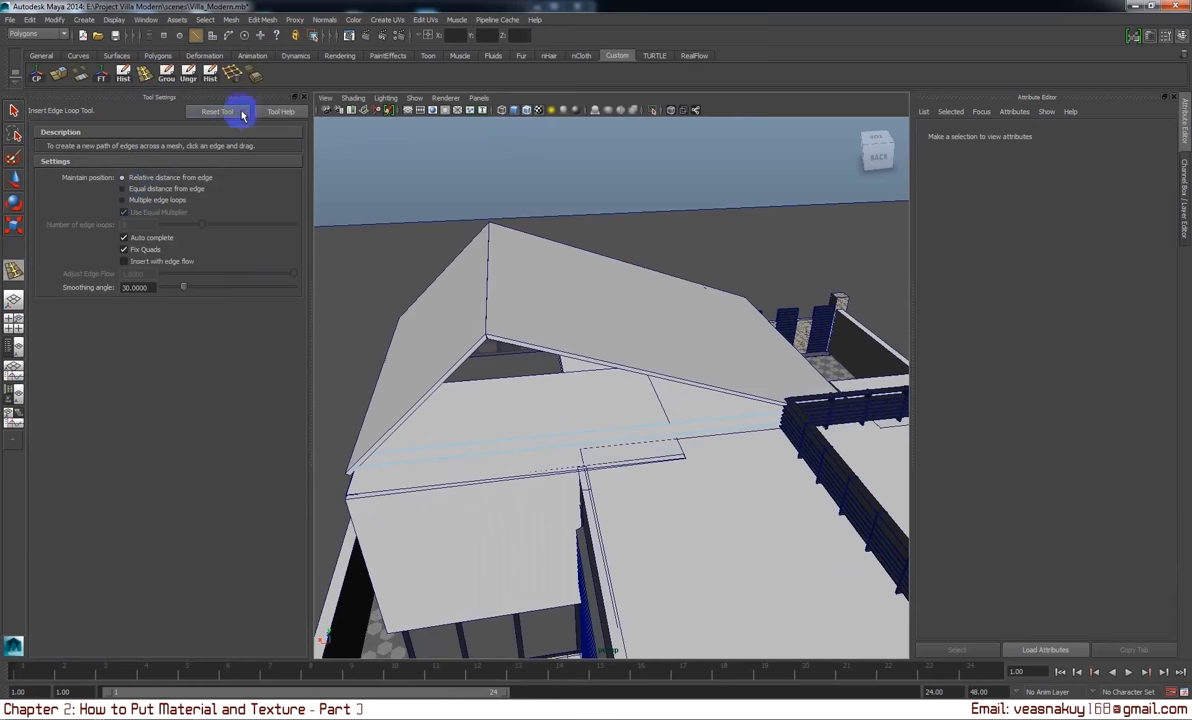
- Insert an edge loop across the thin slab and raise it to the roof apex
click(304, 97)
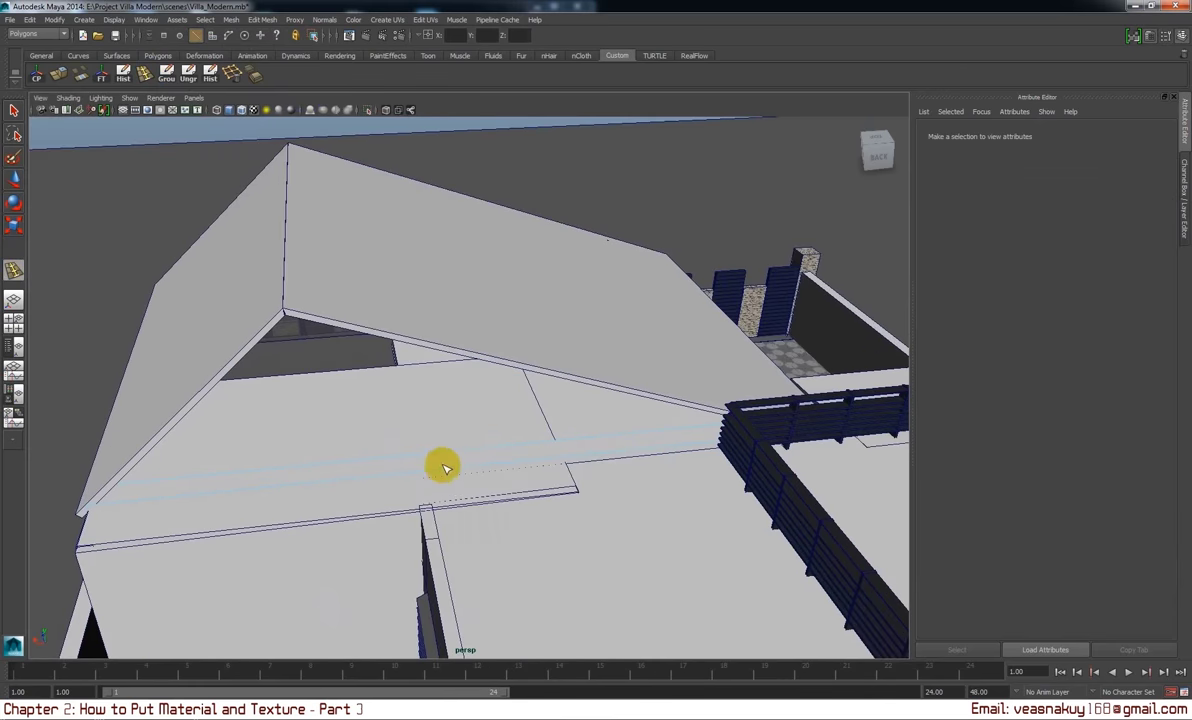
click(325, 485)
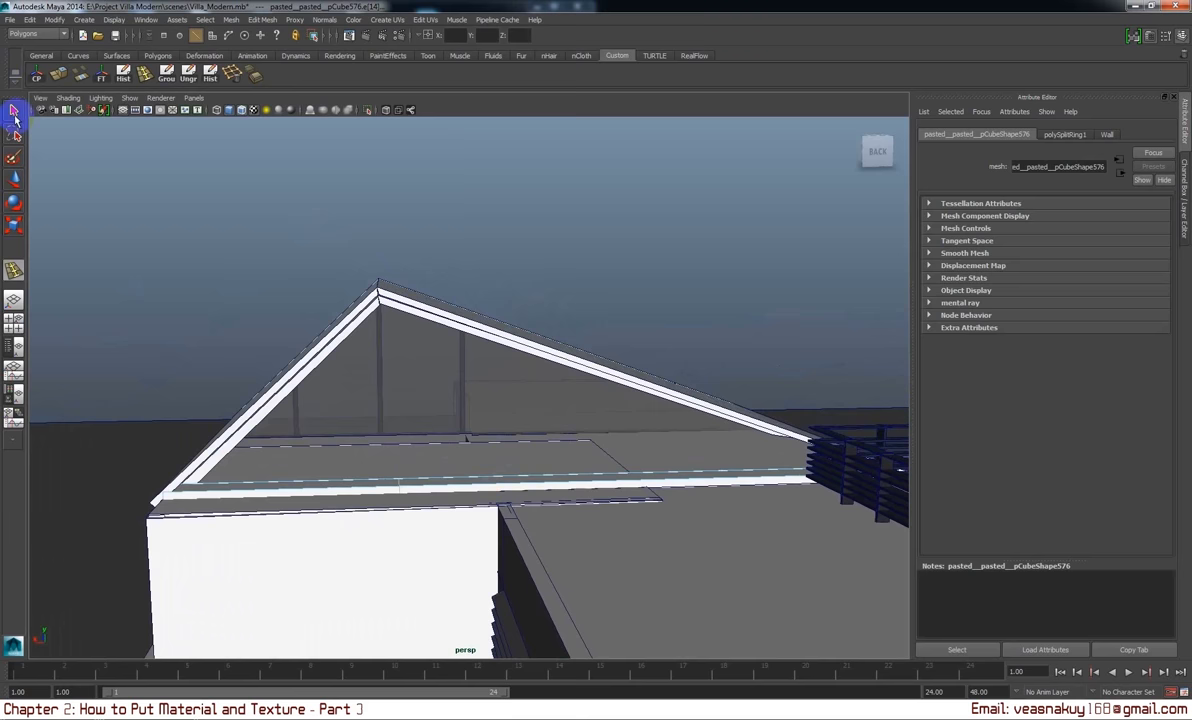
alt+drag(445, 435, 421, 493)
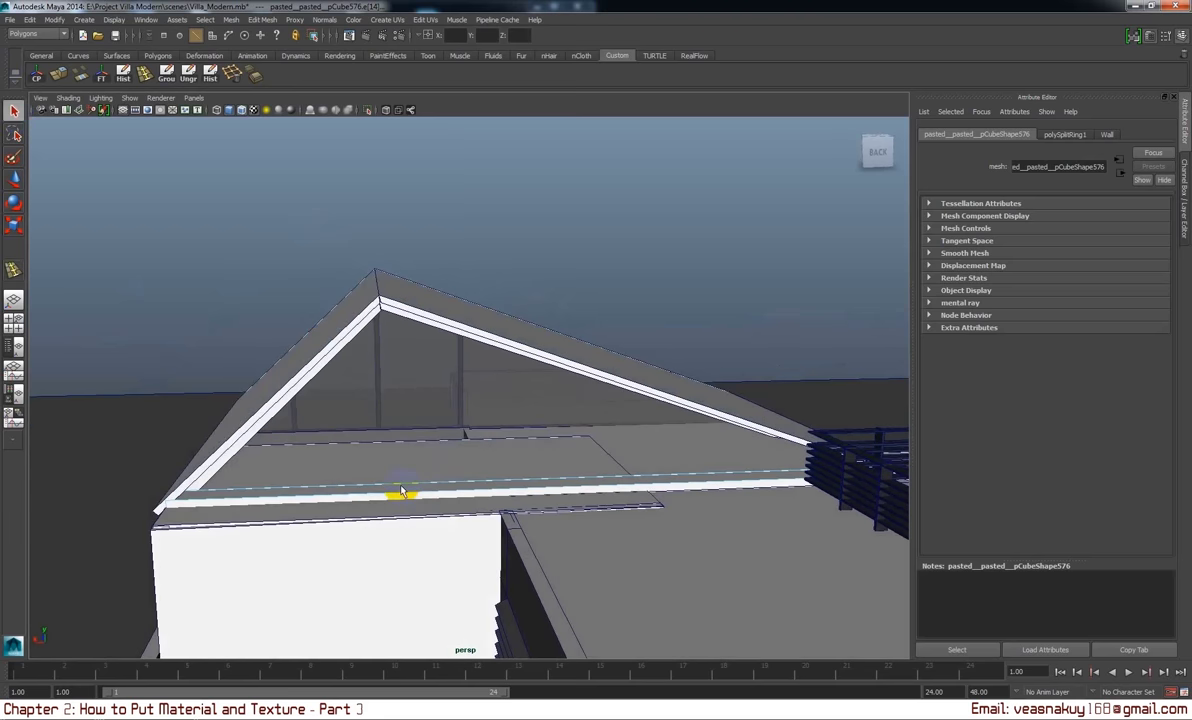
drag(400, 450, 397, 273)
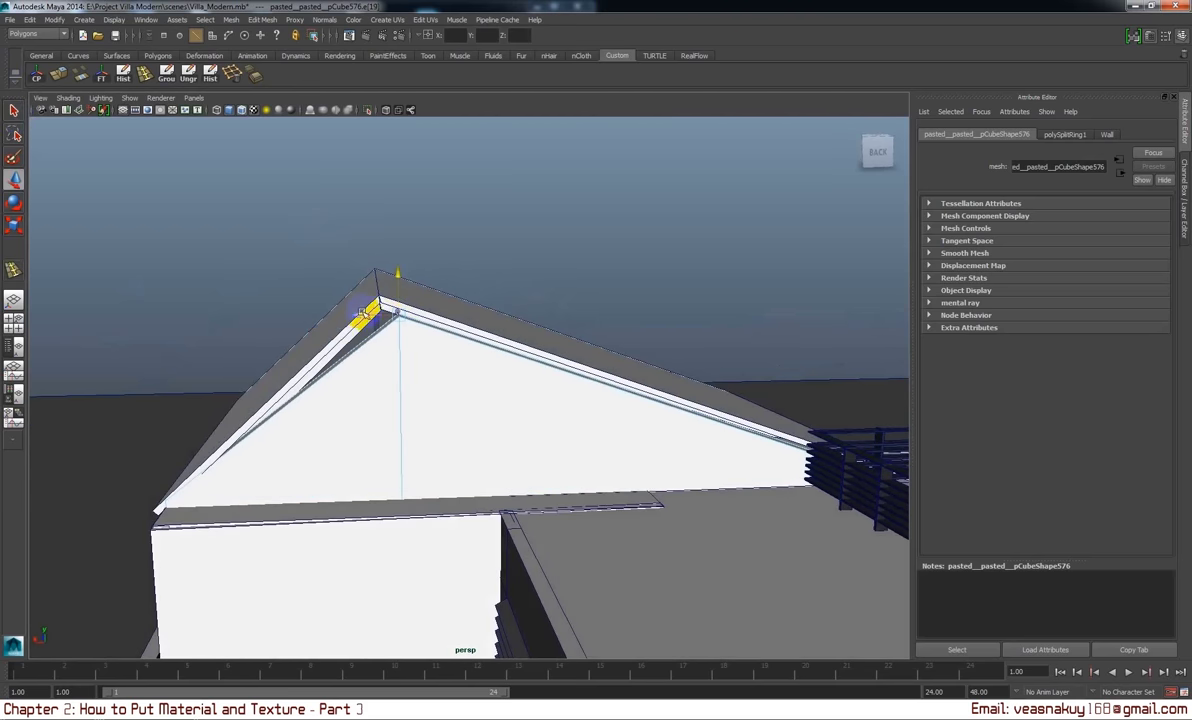
drag(362, 313, 357, 313)
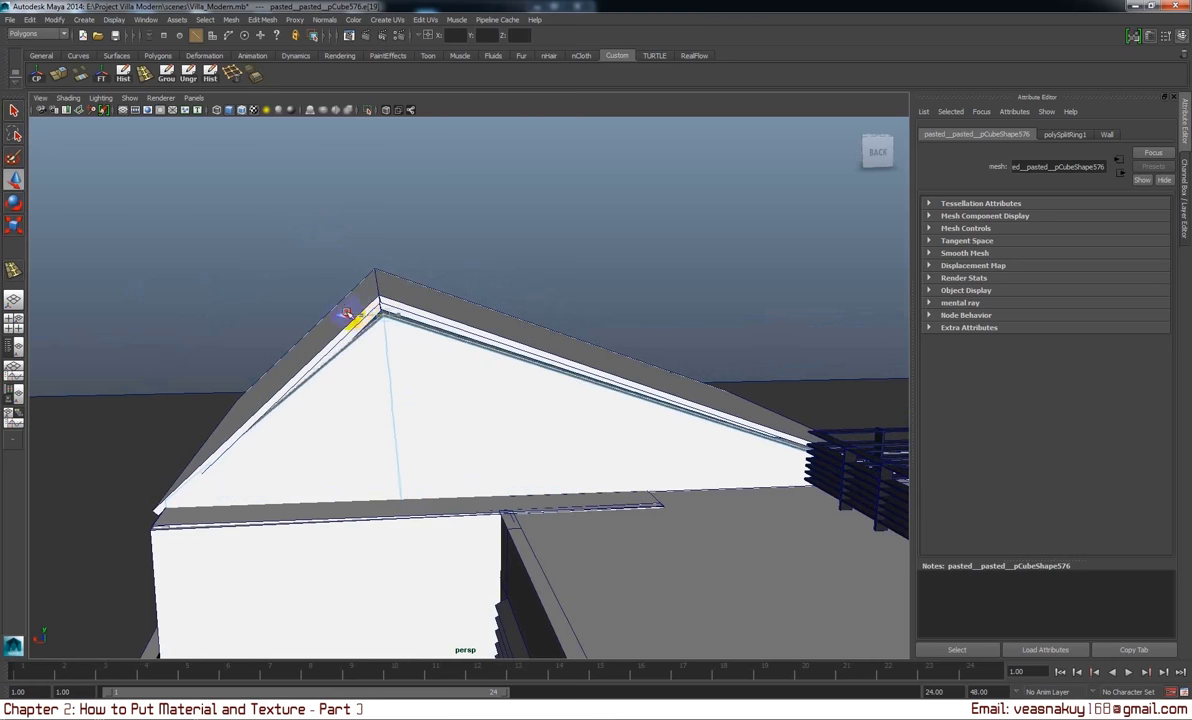
click(381, 272)
- Undo the apex slide, then move the vertical edge along X to sit under the ridge
mouse_move(480, 360)
alt+mouse_down()
mouse_move(492, 338)
mouse_move(487, 365)
alt+mouse_up()
key(ctrl+z)
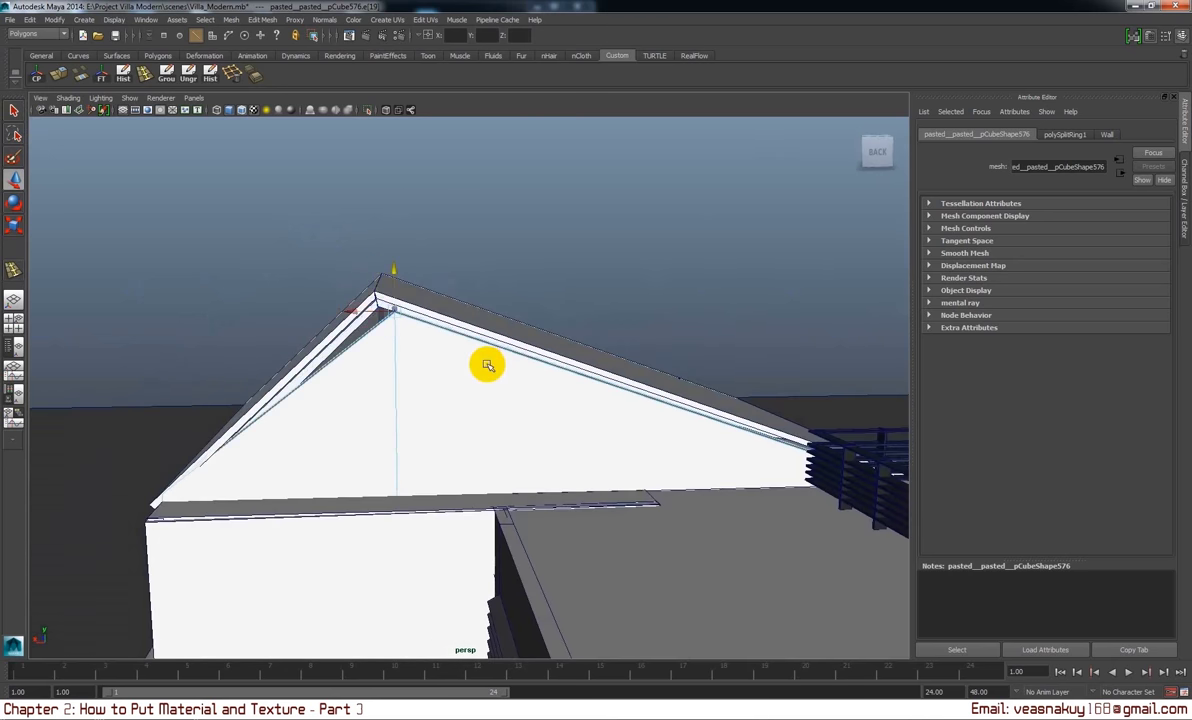
right_drag(387, 355, 298, 164)
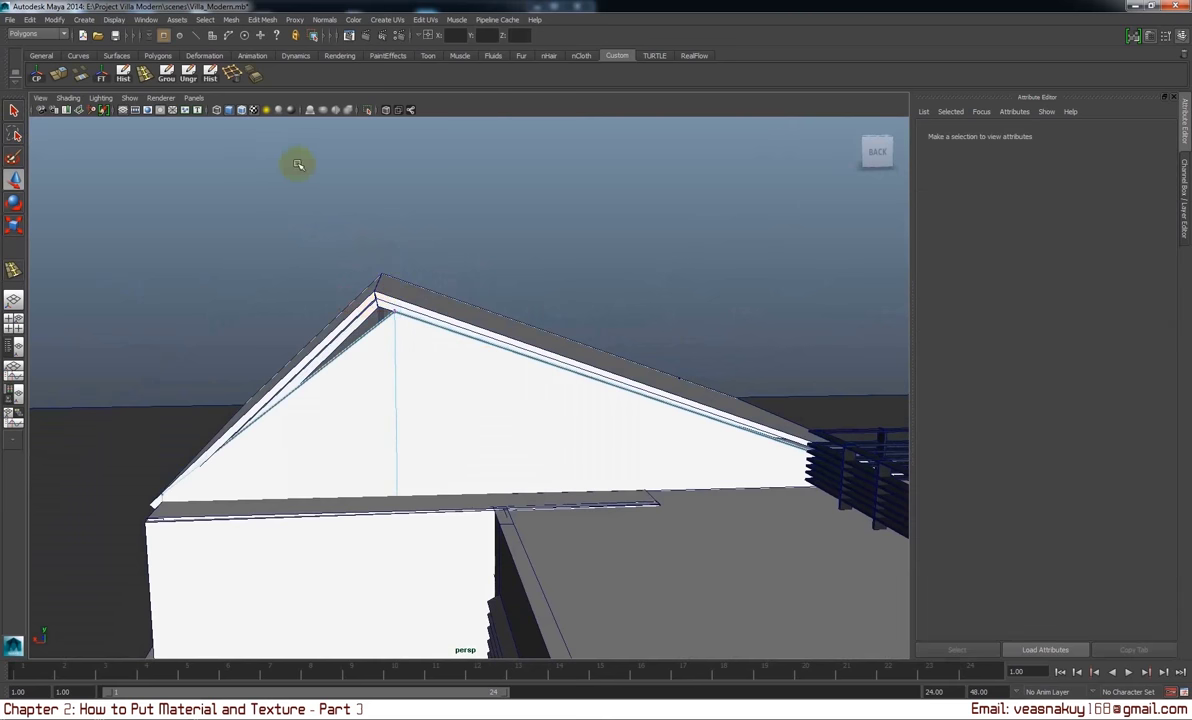
drag(406, 558, 367, 459)
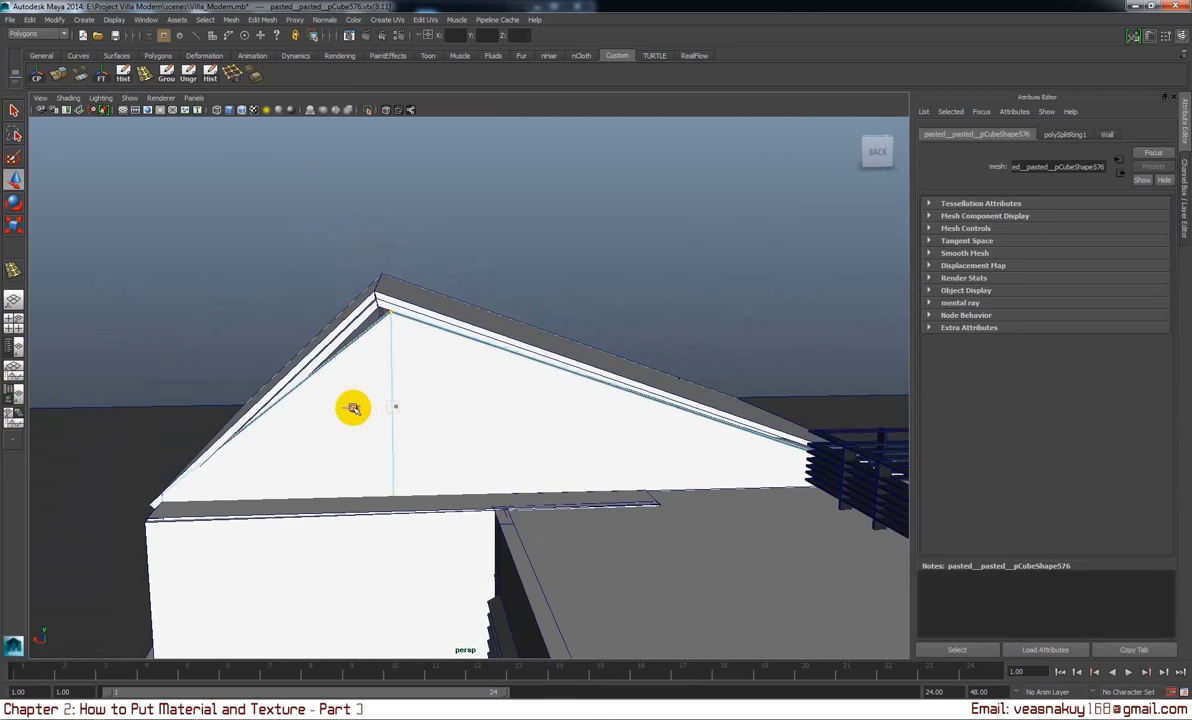
drag(351, 405, 342, 407)
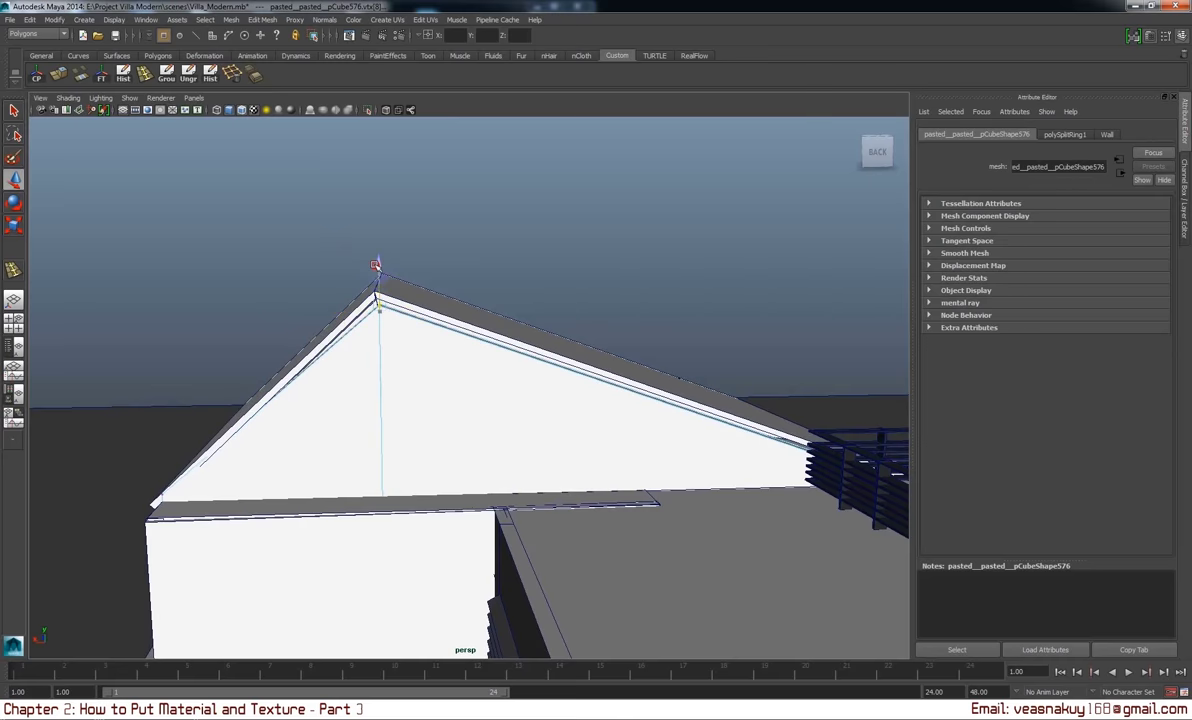
mouse_move(350, 252)
alt+mouse_down()
mouse_move(564, 375)
mouse_move(833, 287)
mouse_move(809, 295)
mouse_move(891, 300)
mouse_move(718, 340)
mouse_move(671, 375)
mouse_move(681, 354)
mouse_move(493, 370)
mouse_move(644, 540)
mouse_move(532, 234)
mouse_move(482, 340)
alt+mouse_up()
right_click(564, 372)
alt+right_drag(482, 340, 442, 431)
alt+drag(442, 431, 482, 386)
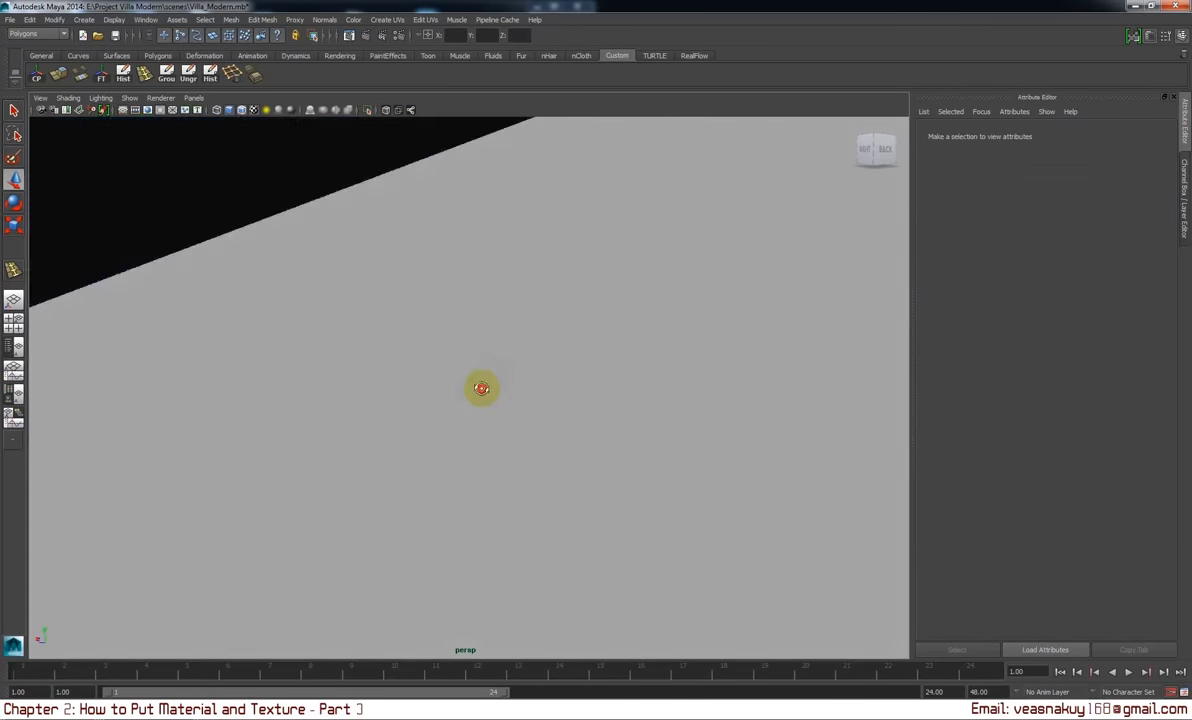
alt+right_drag(482, 386, 429, 422)
click(293, 437)
mouse_move(293, 437)
alt+mouse_down()
mouse_move(337, 430)
mouse_move(279, 532)
alt+mouse_up()
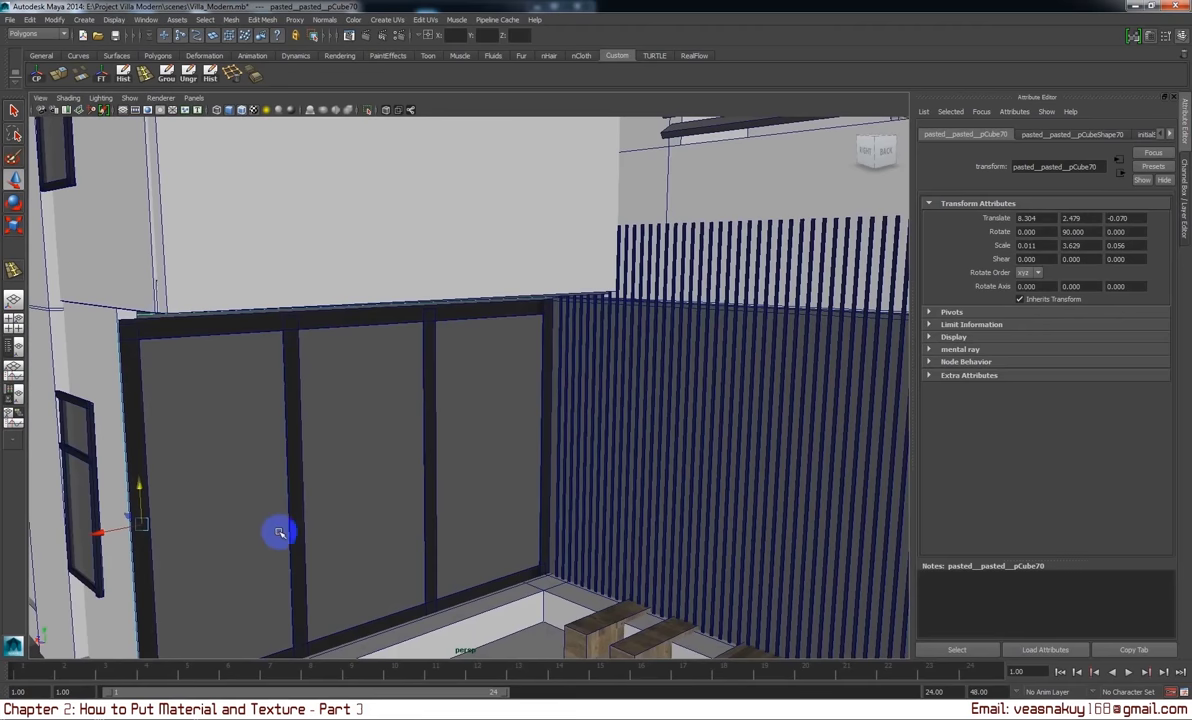
middle_drag(122, 512, 395, 598)
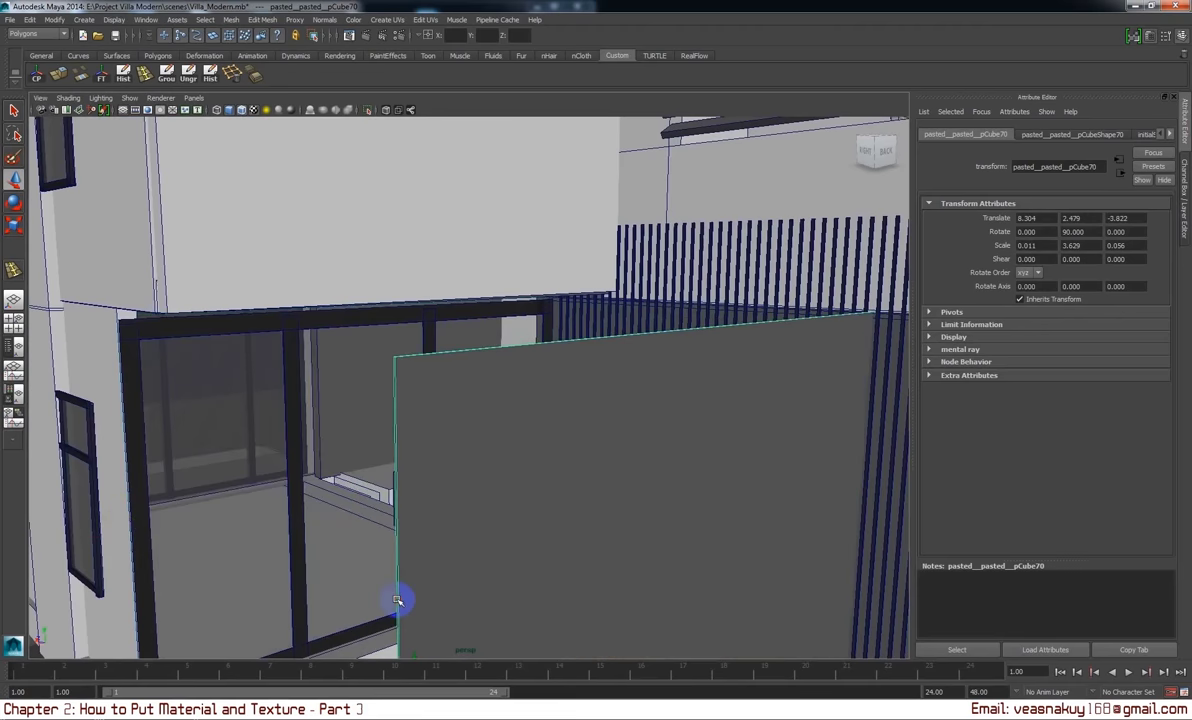
key(ctrl+z)
alt+drag(423, 590, 468, 628)
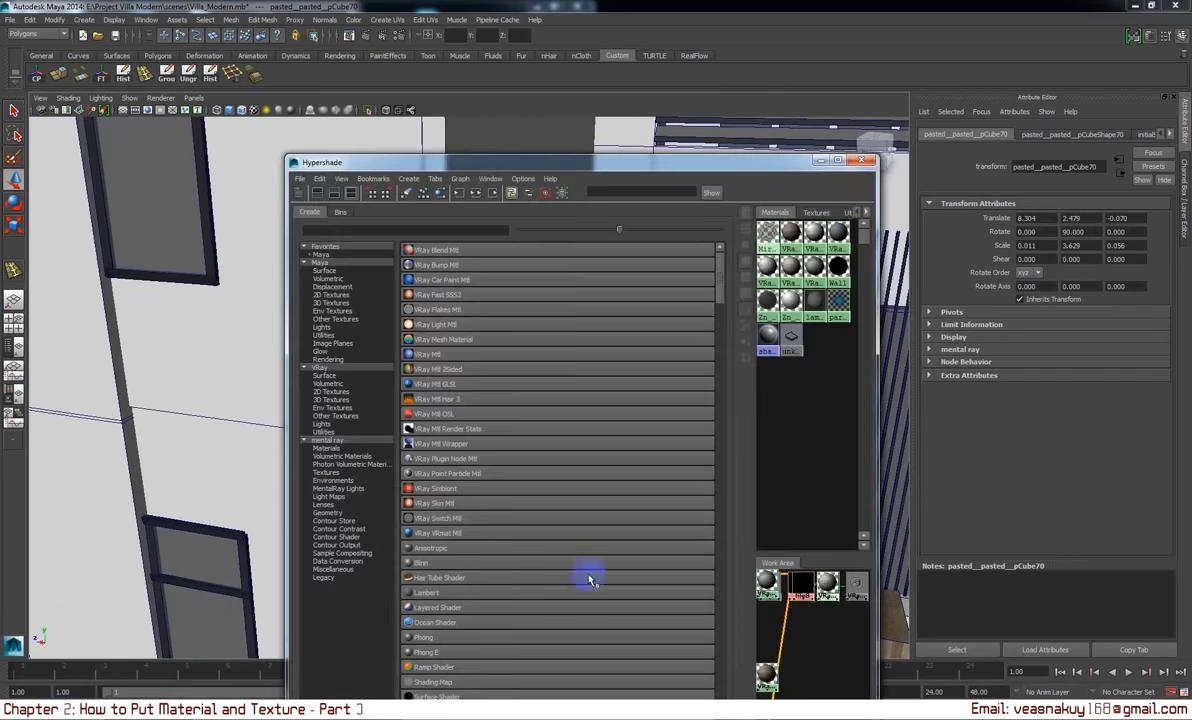
right_click(770, 235)
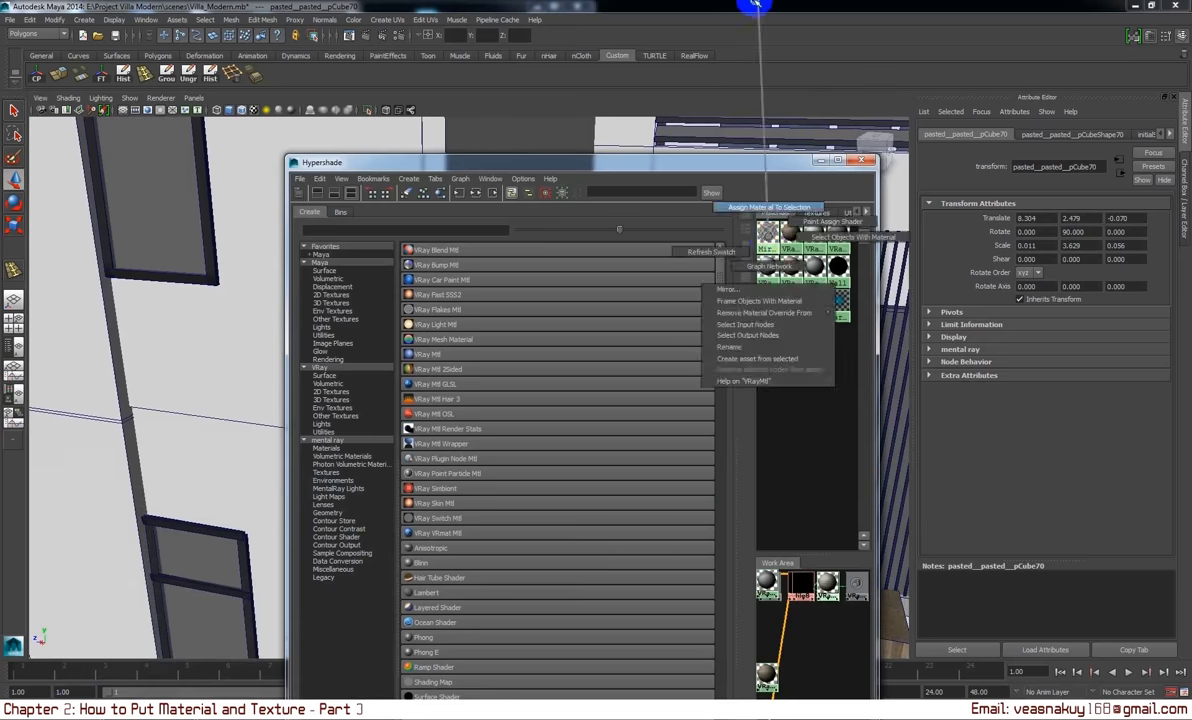
click(830, 162)
click(513, 333)
alt+drag(561, 364, 396, 516)
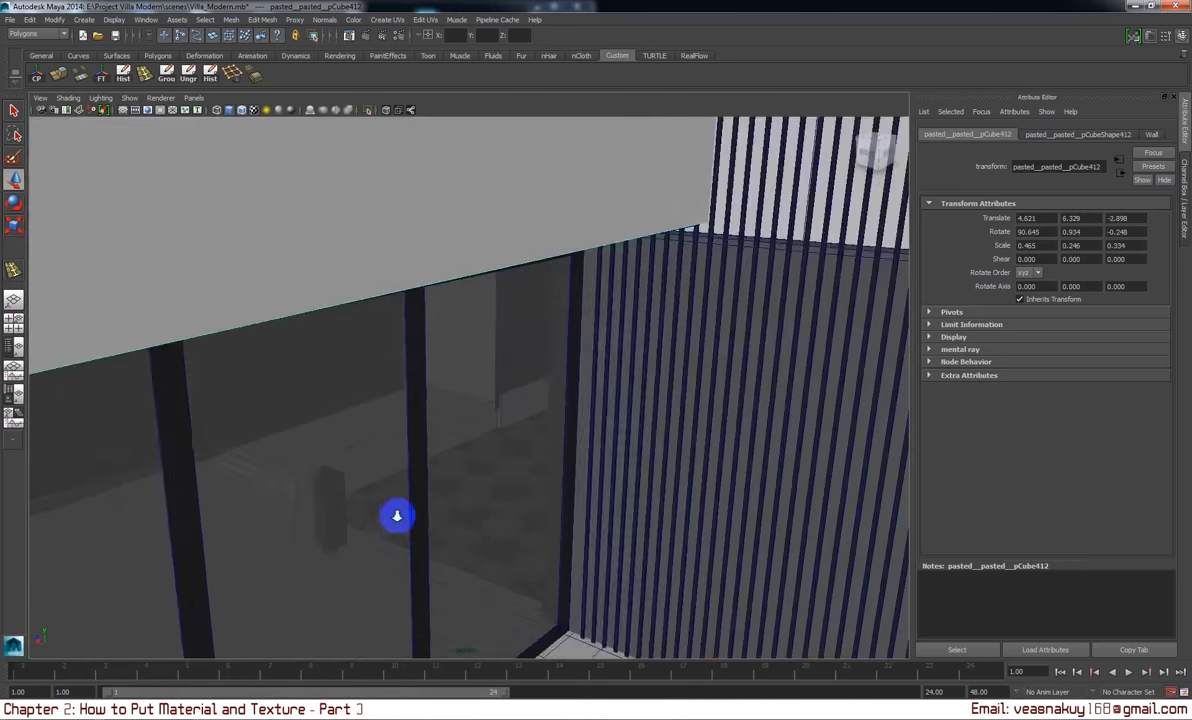
alt+right_drag(396, 516, 279, 531)
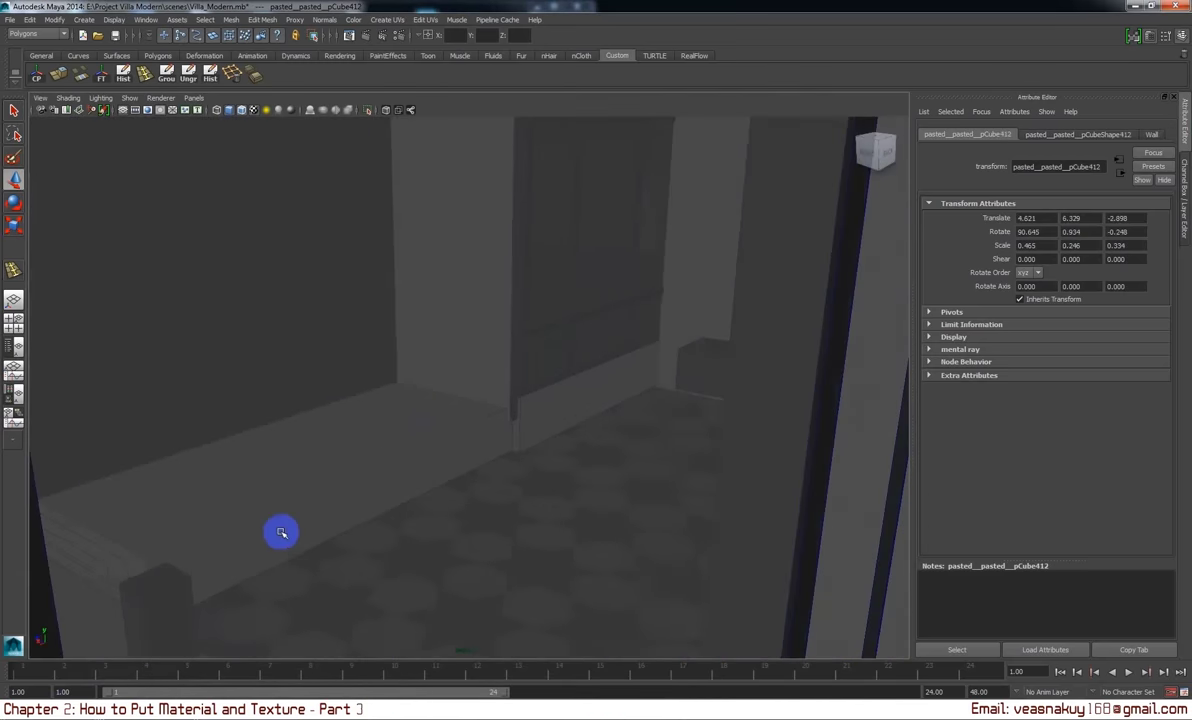
alt+drag(279, 531, 598, 601)
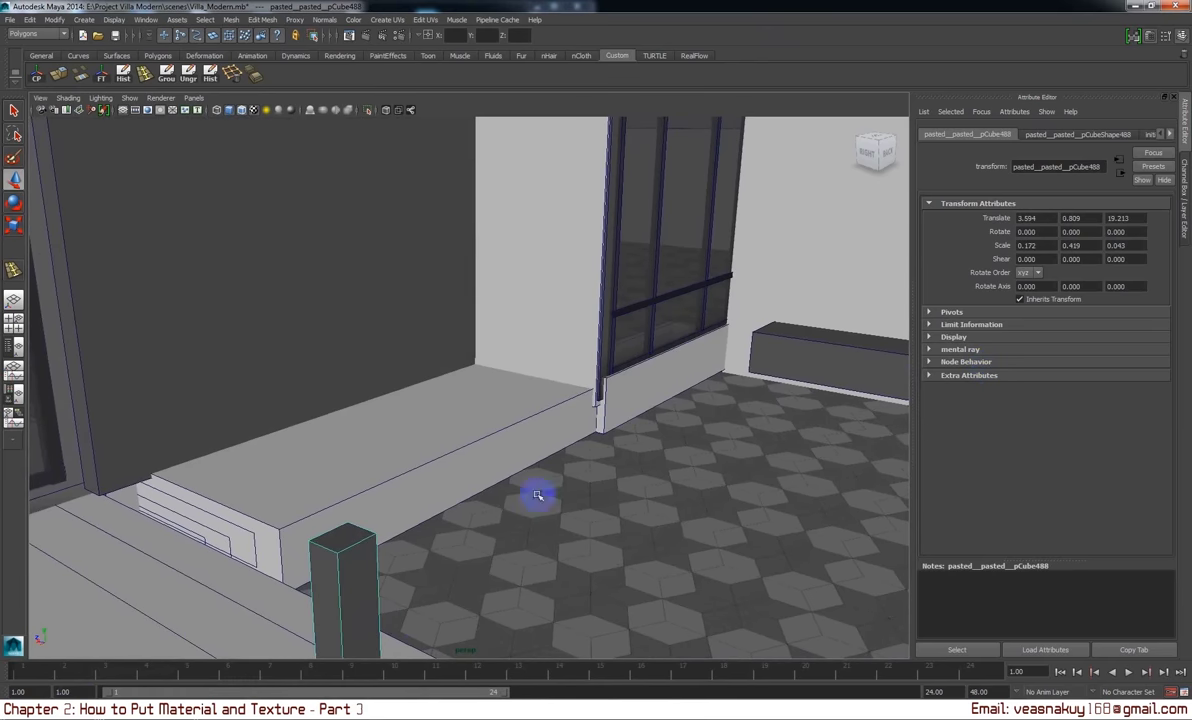
alt+drag(820, 376, 825, 359)
click(763, 391)
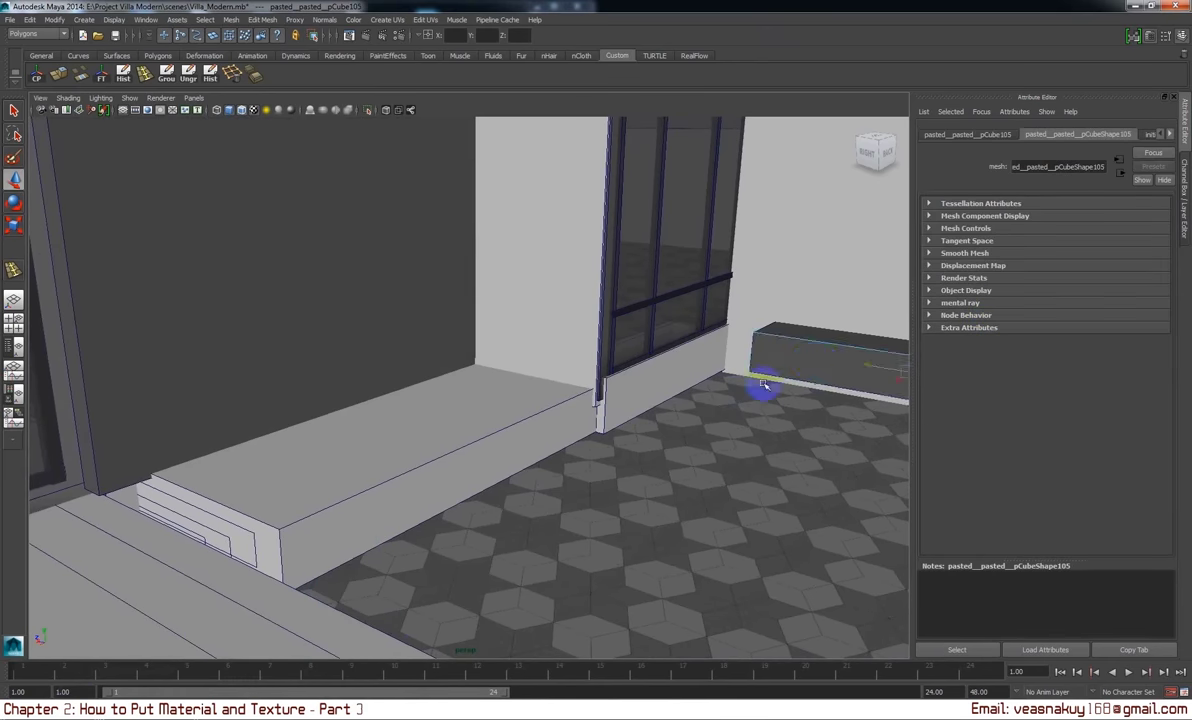
alt+drag(763, 391, 497, 426)
alt+right_drag(497, 426, 793, 414)
mouse_move(793, 414)
alt+mouse_down()
mouse_move(641, 418)
mouse_move(620, 399)
mouse_move(535, 412)
alt+mouse_up()
alt+right_drag(535, 412, 614, 446)
mouse_move(614, 446)
alt+mouse_down()
mouse_move(437, 449)
mouse_move(514, 450)
alt+mouse_up()
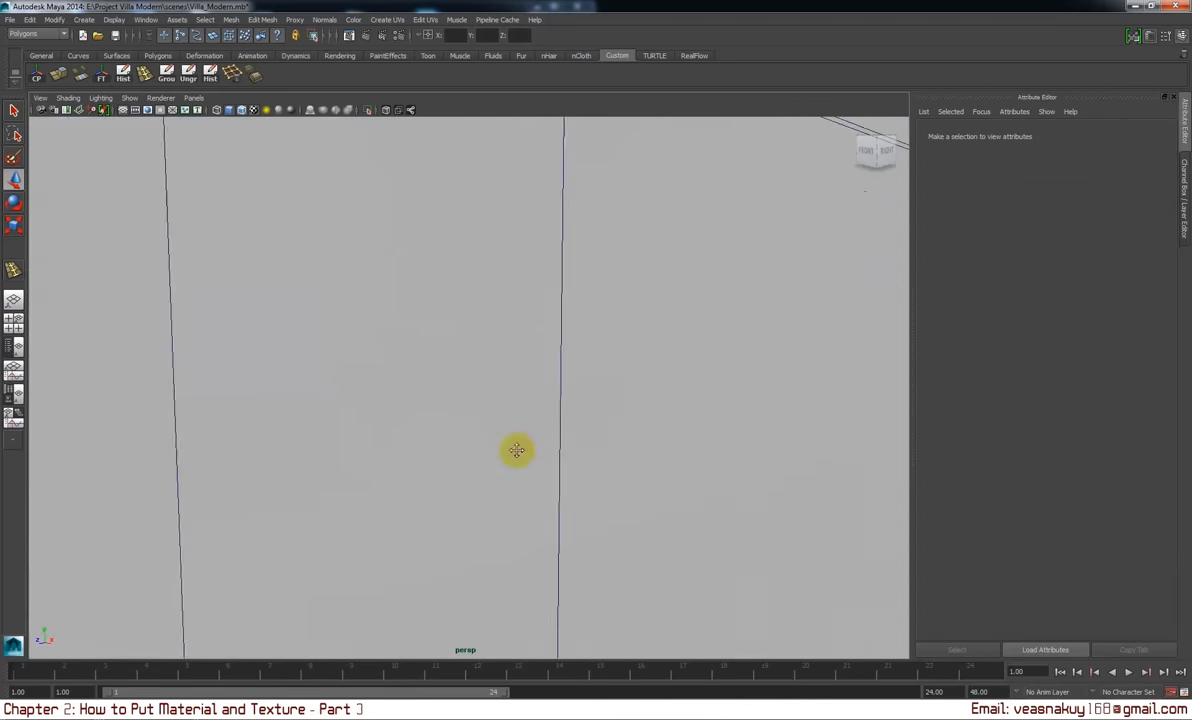
mouse_move(514, 450)
alt+right_down()
mouse_move(760, 483)
mouse_move(748, 490)
alt+right_up()
scroll(804, 478, down, 5)
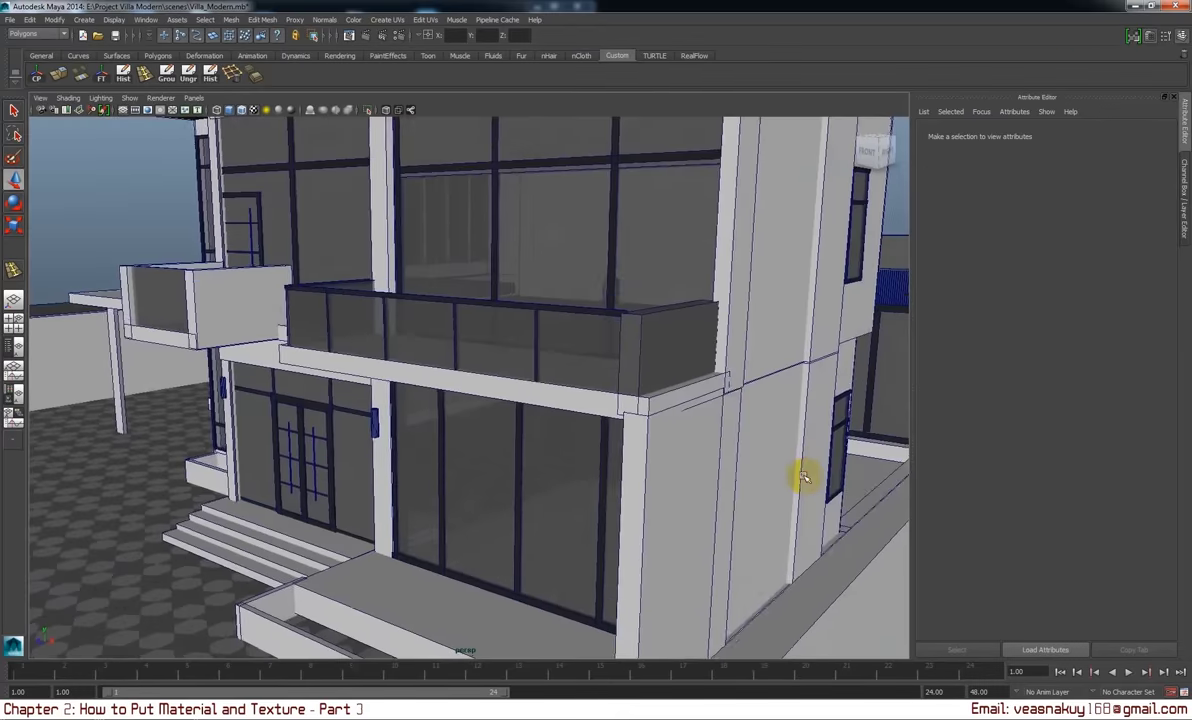
scroll(806, 484, up, 5)
scroll(620, 543, up, 3)
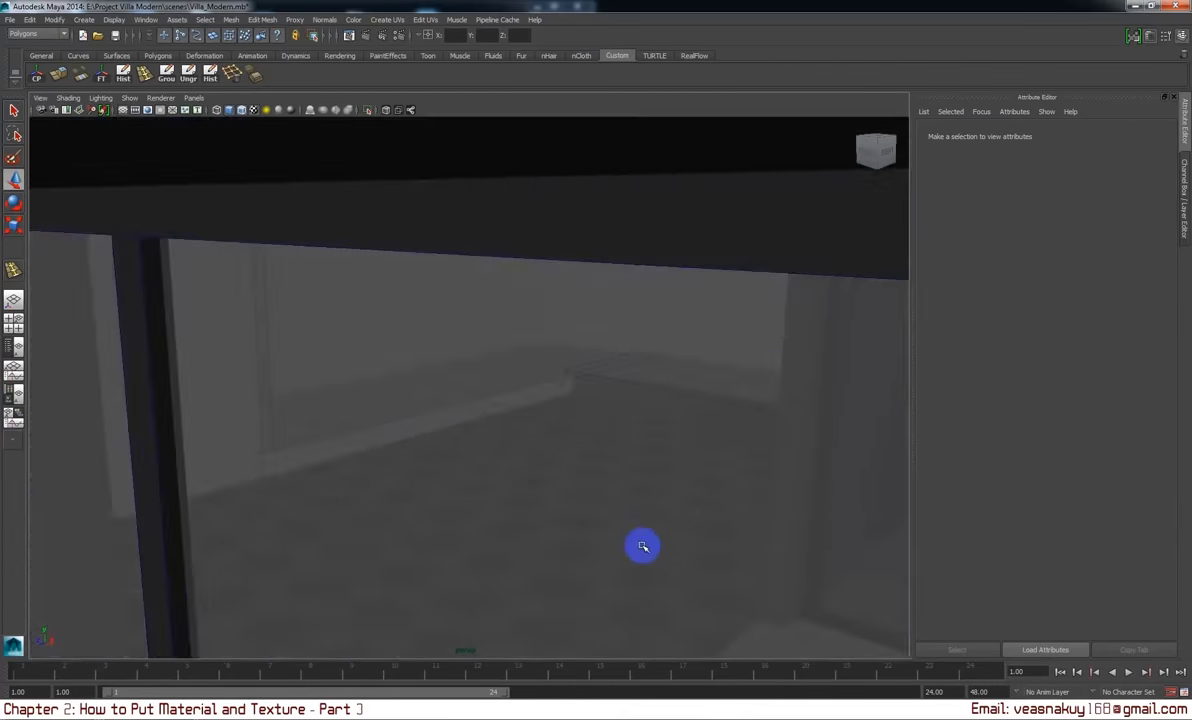
scroll(660, 543, down, 5)
mouse_move(681, 542)
alt+mouse_down()
mouse_move(766, 532)
mouse_move(687, 500)
mouse_move(700, 505)
mouse_move(572, 492)
mouse_move(559, 505)
mouse_move(418, 521)
mouse_move(289, 505)
mouse_move(277, 519)
mouse_move(537, 495)
mouse_move(545, 477)
alt+mouse_up()
scroll(775, 530, up, 3)
scroll(783, 528, down, 5)
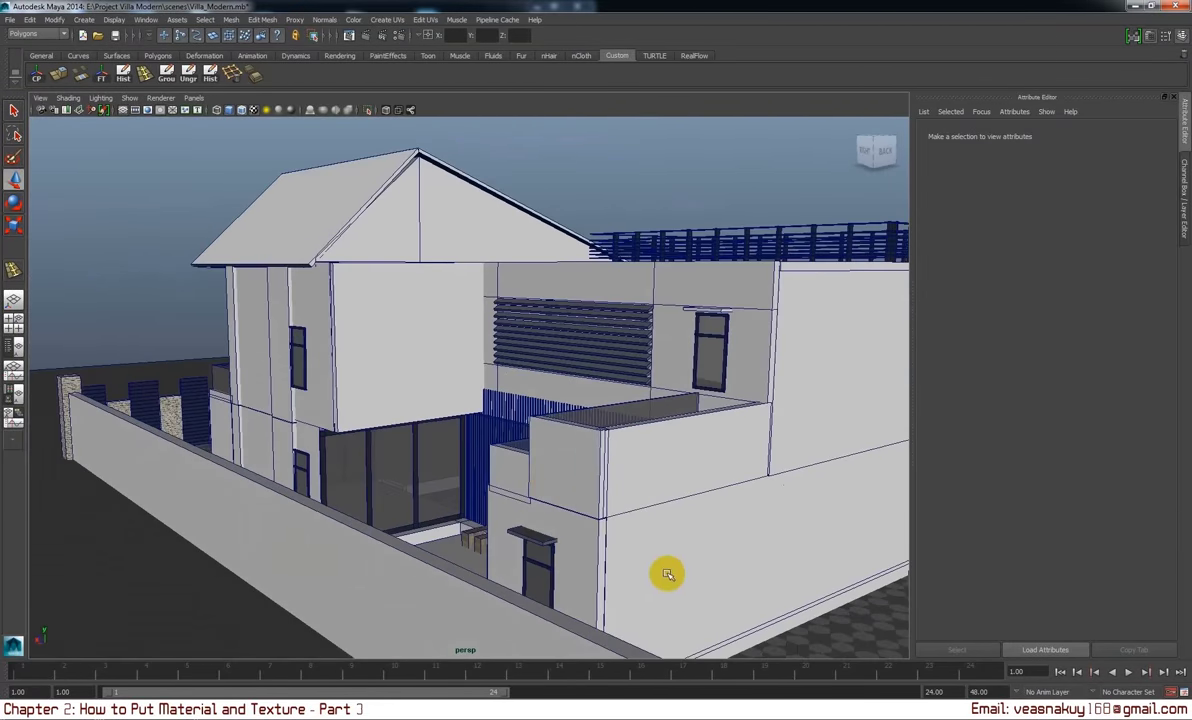
mouse_move(668, 574)
alt+mouse_down()
mouse_move(620, 587)
mouse_move(890, 575)
alt+mouse_up()
scroll(689, 577, down, 5)
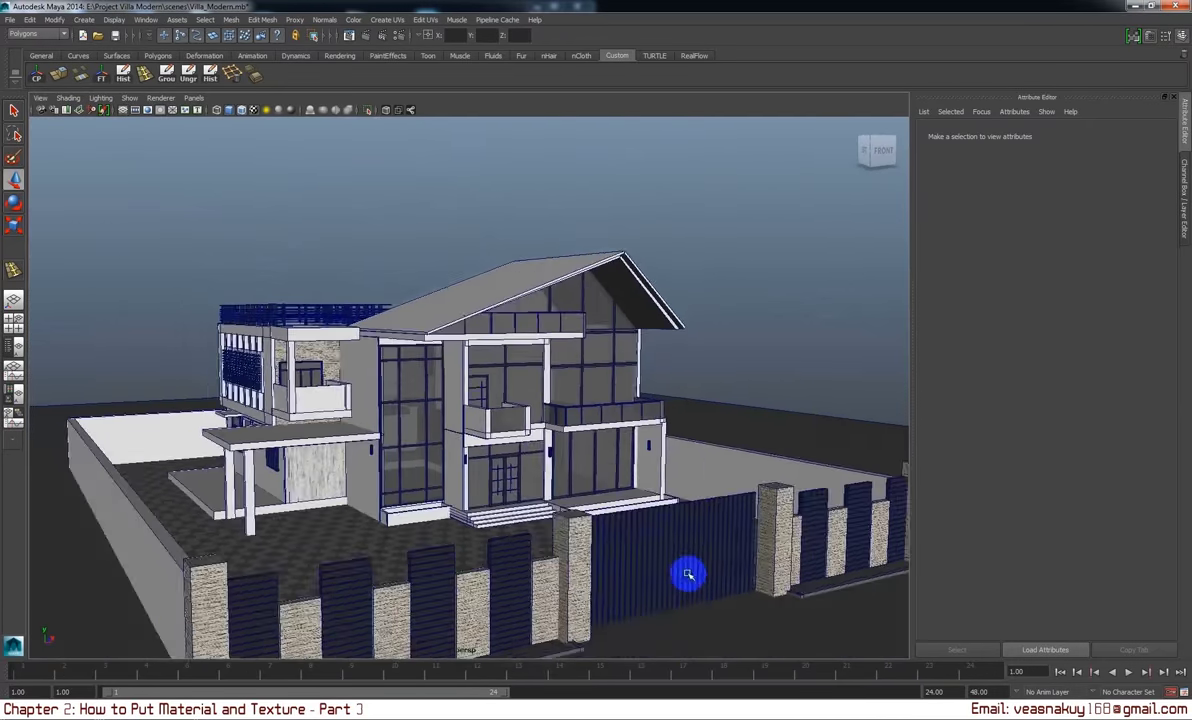
alt+drag(599, 541, 952, 564)
scroll(462, 447, up, 5)
alt+drag(462, 447, 463, 420)
scroll(412, 375, up, 5)
scroll(458, 391, up, 3)
click(481, 390)
scroll(481, 390, down, 5)
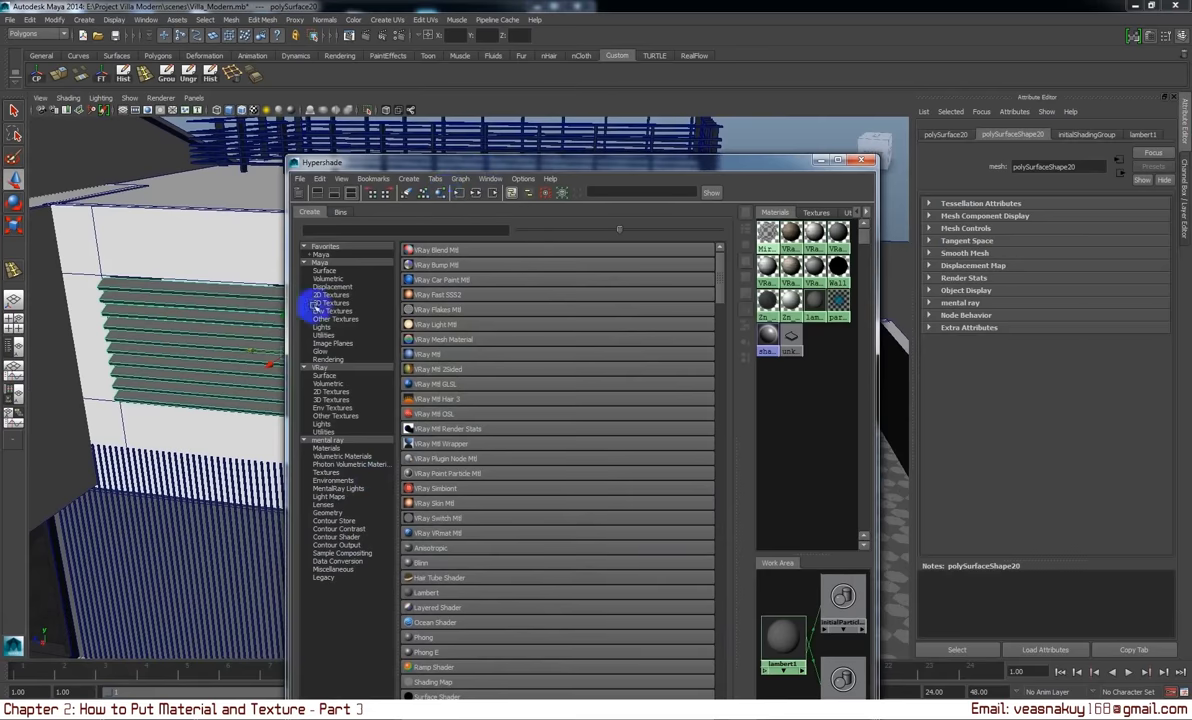
- Assign the Zn_Black material from Hypershade to the selected louvre slats
scroll(180, 340, down, 4)
mouse_move(180, 340)
alt+mouse_down()
mouse_move(120, 360)
mouse_move(159, 372)
alt+mouse_up()
scroll(134, 374, up, 3)
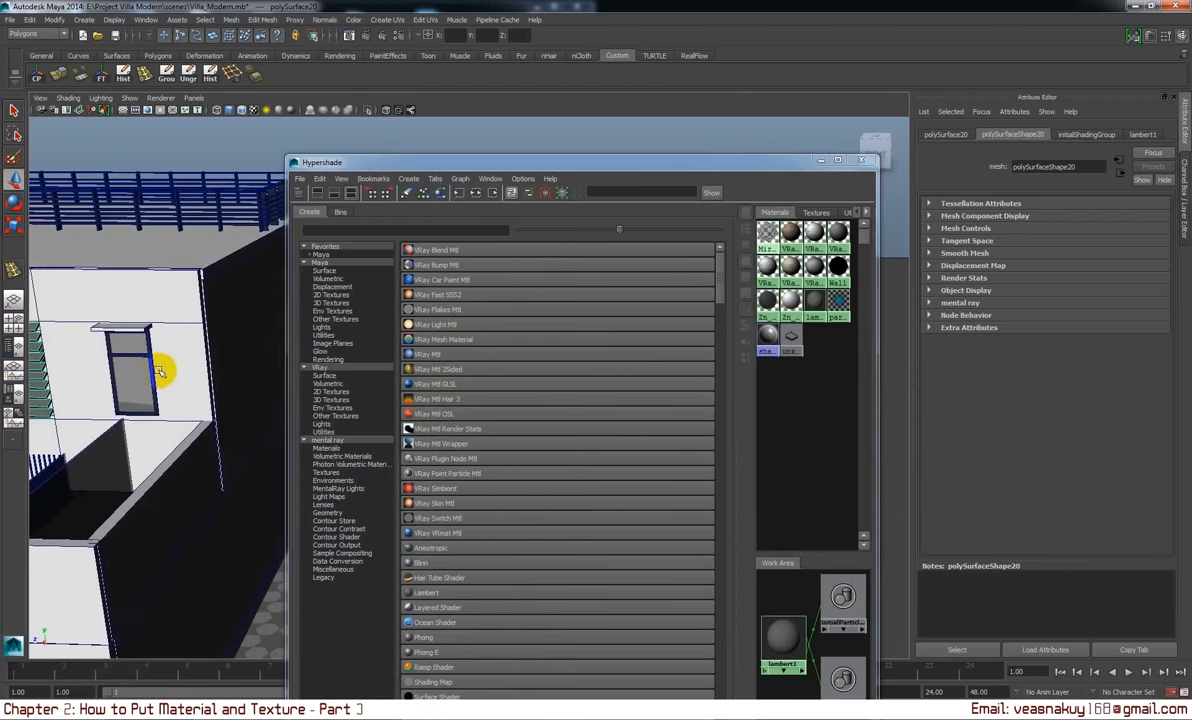
click(441, 195)
alt+drag(226, 356, 350, 373)
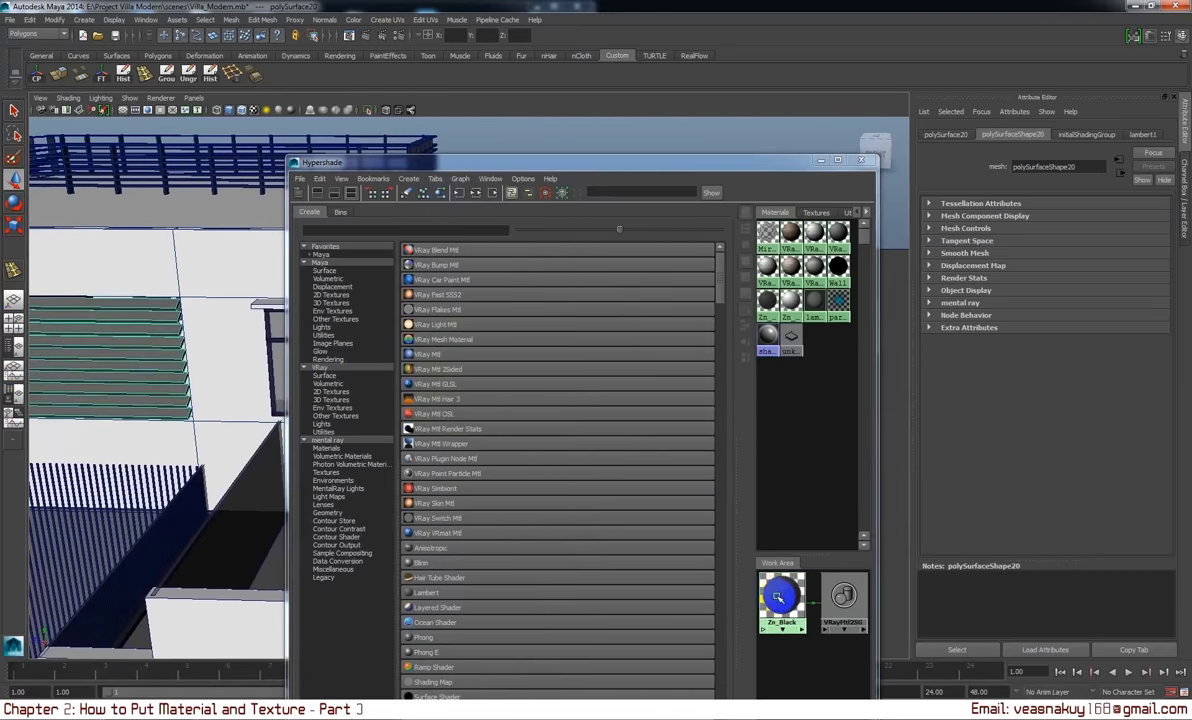
right_drag(752, 320, 752, 320)
mouse_move(306, 386)
alt+mouse_down()
mouse_move(181, 367)
mouse_move(434, 369)
alt+mouse_up()
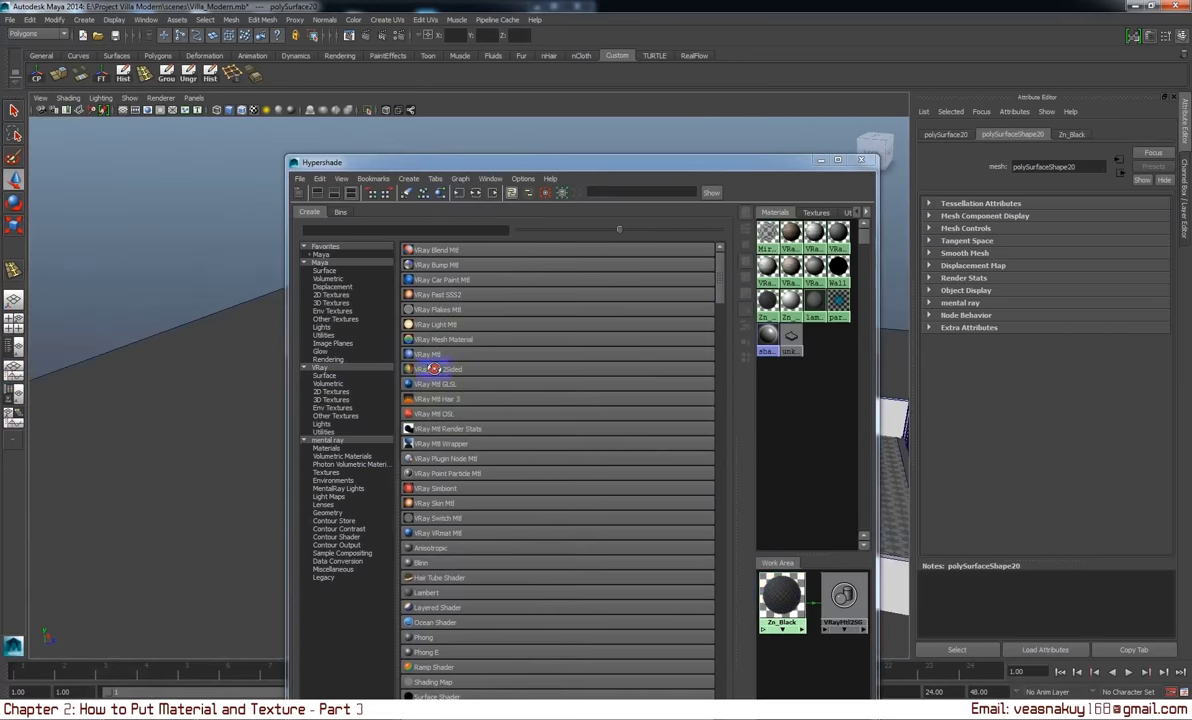
alt+drag(91, 358, 186, 346)
- Select the window blinds, then put Hypershade away to show the whole villa
drag(525, 165, 803, 156)
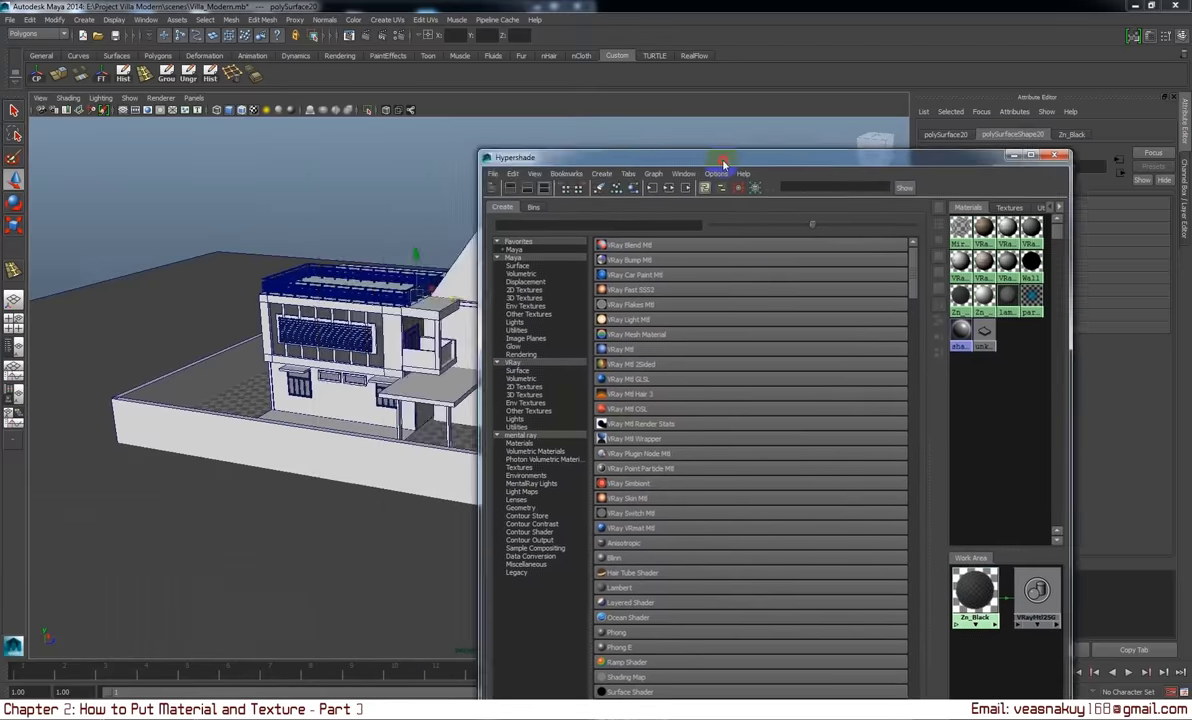
alt+right_drag(279, 385, 100, 248)
click(106, 237)
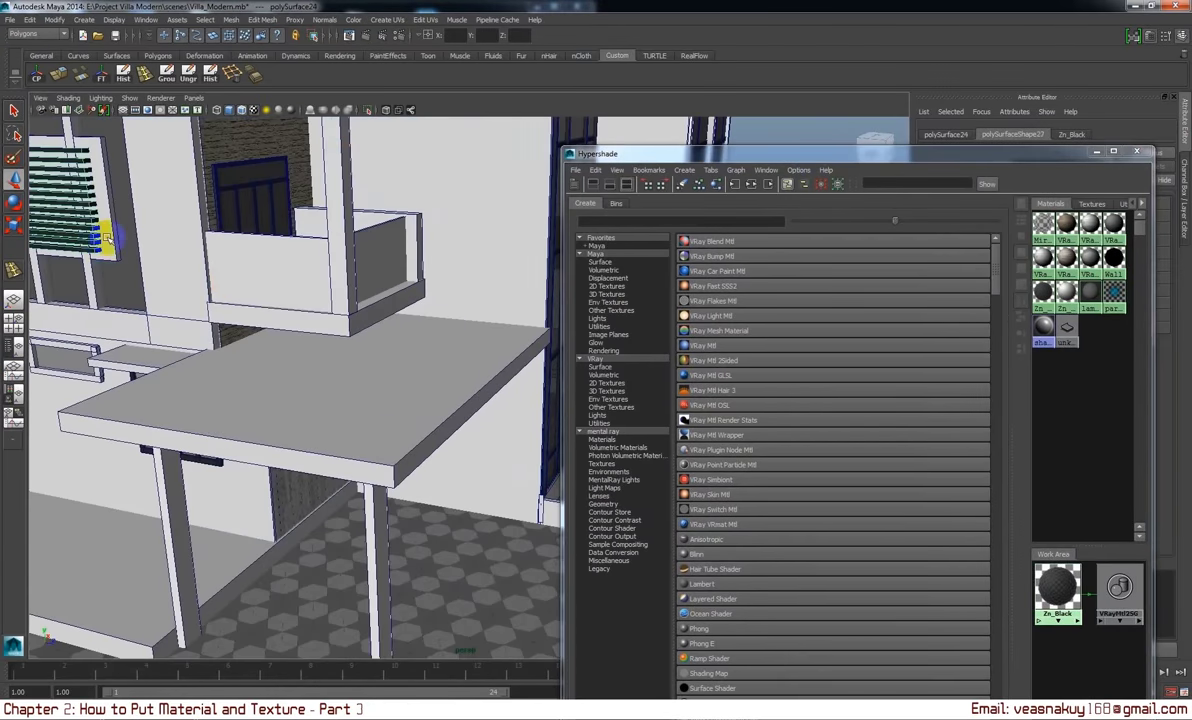
click(717, 184)
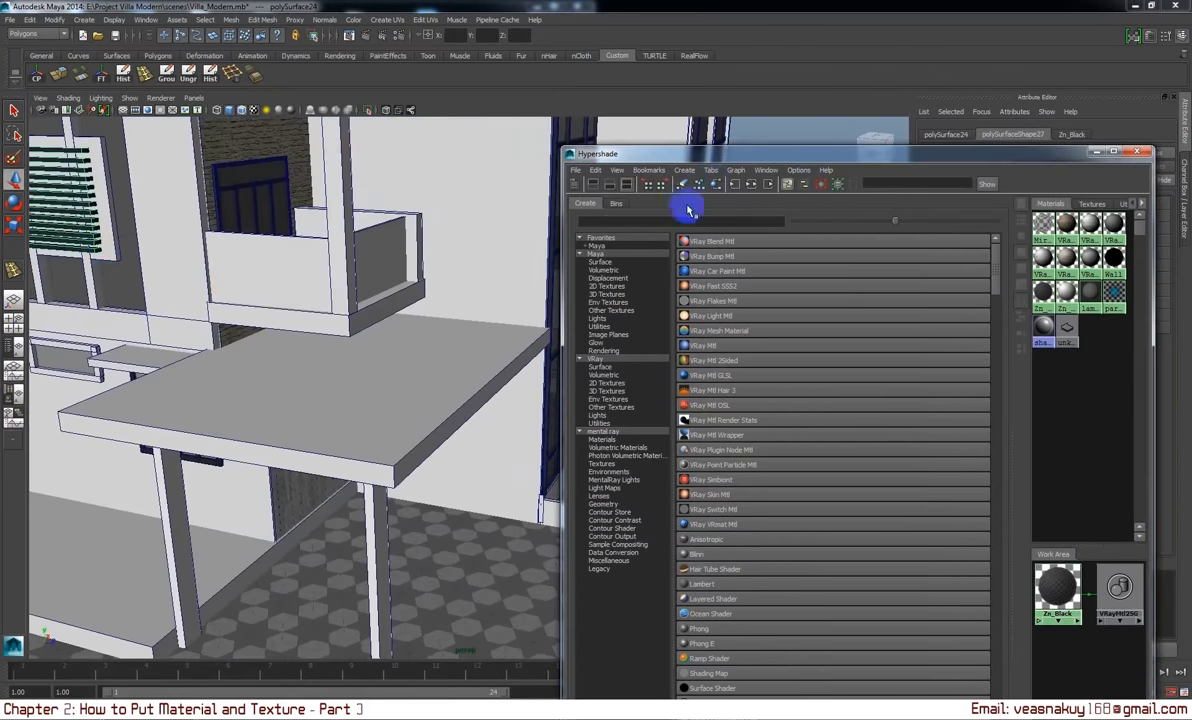
alt+right_drag(316, 358, 362, 190)
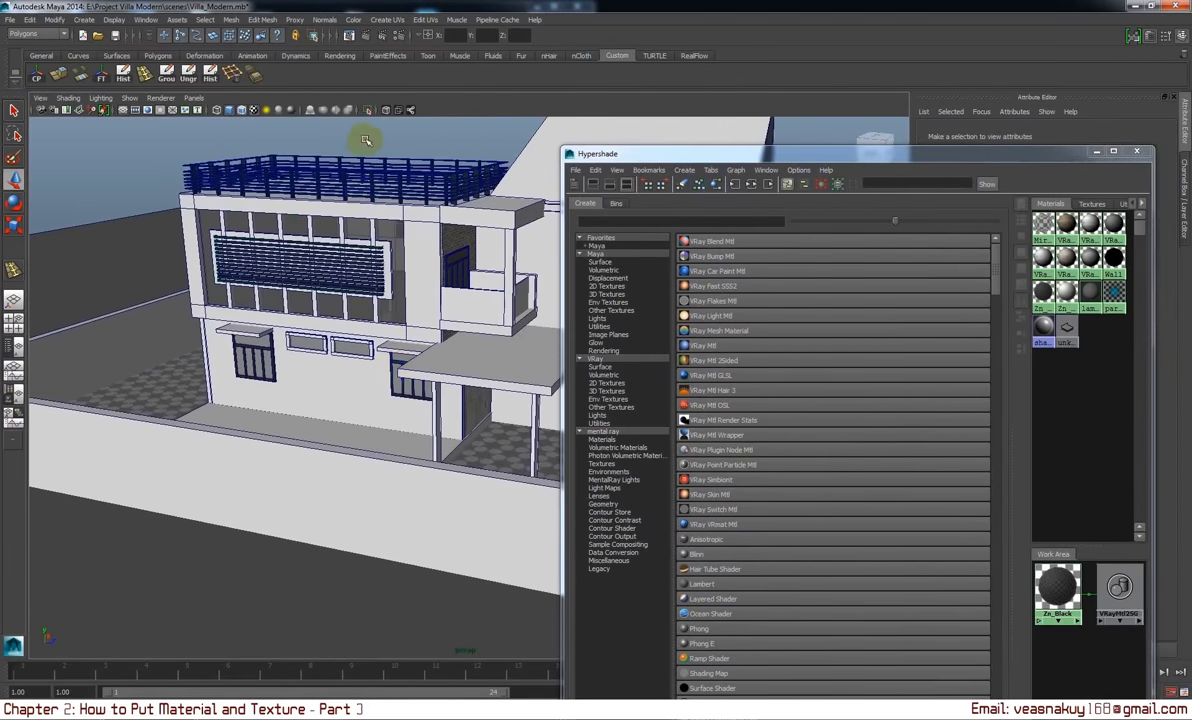
click(1096, 151)
mouse_move(760, 260)
alt+mouse_down()
mouse_move(596, 327)
mouse_move(607, 413)
alt+mouse_up()
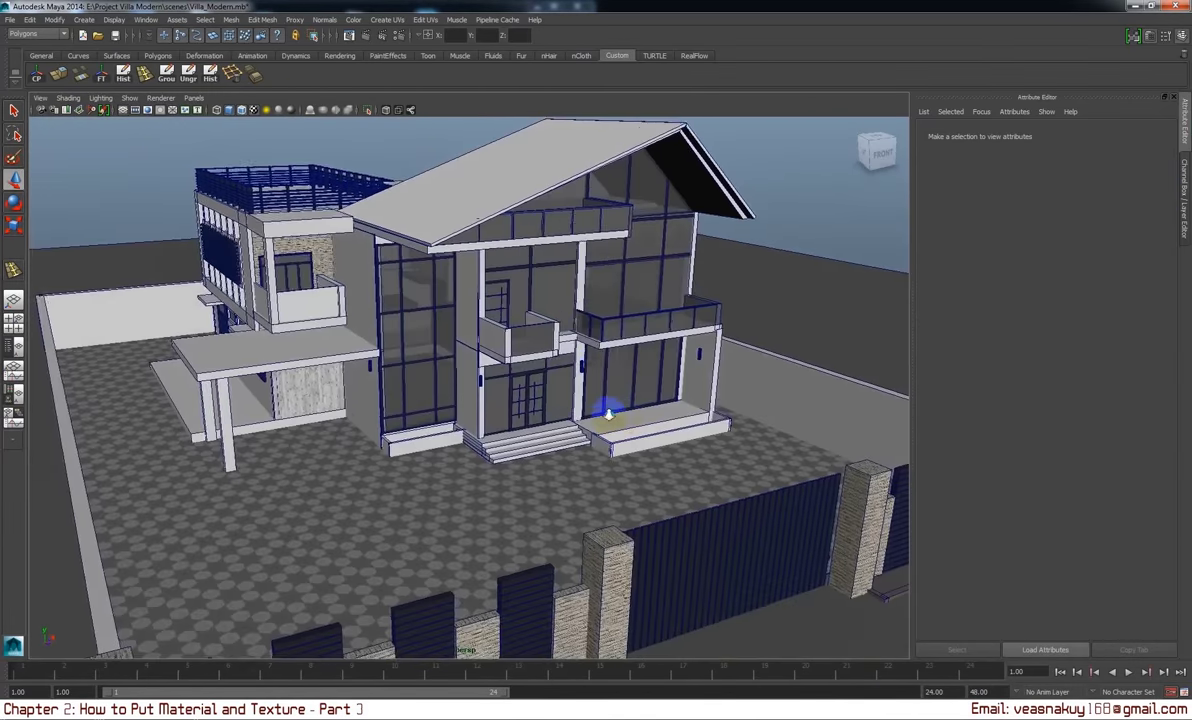